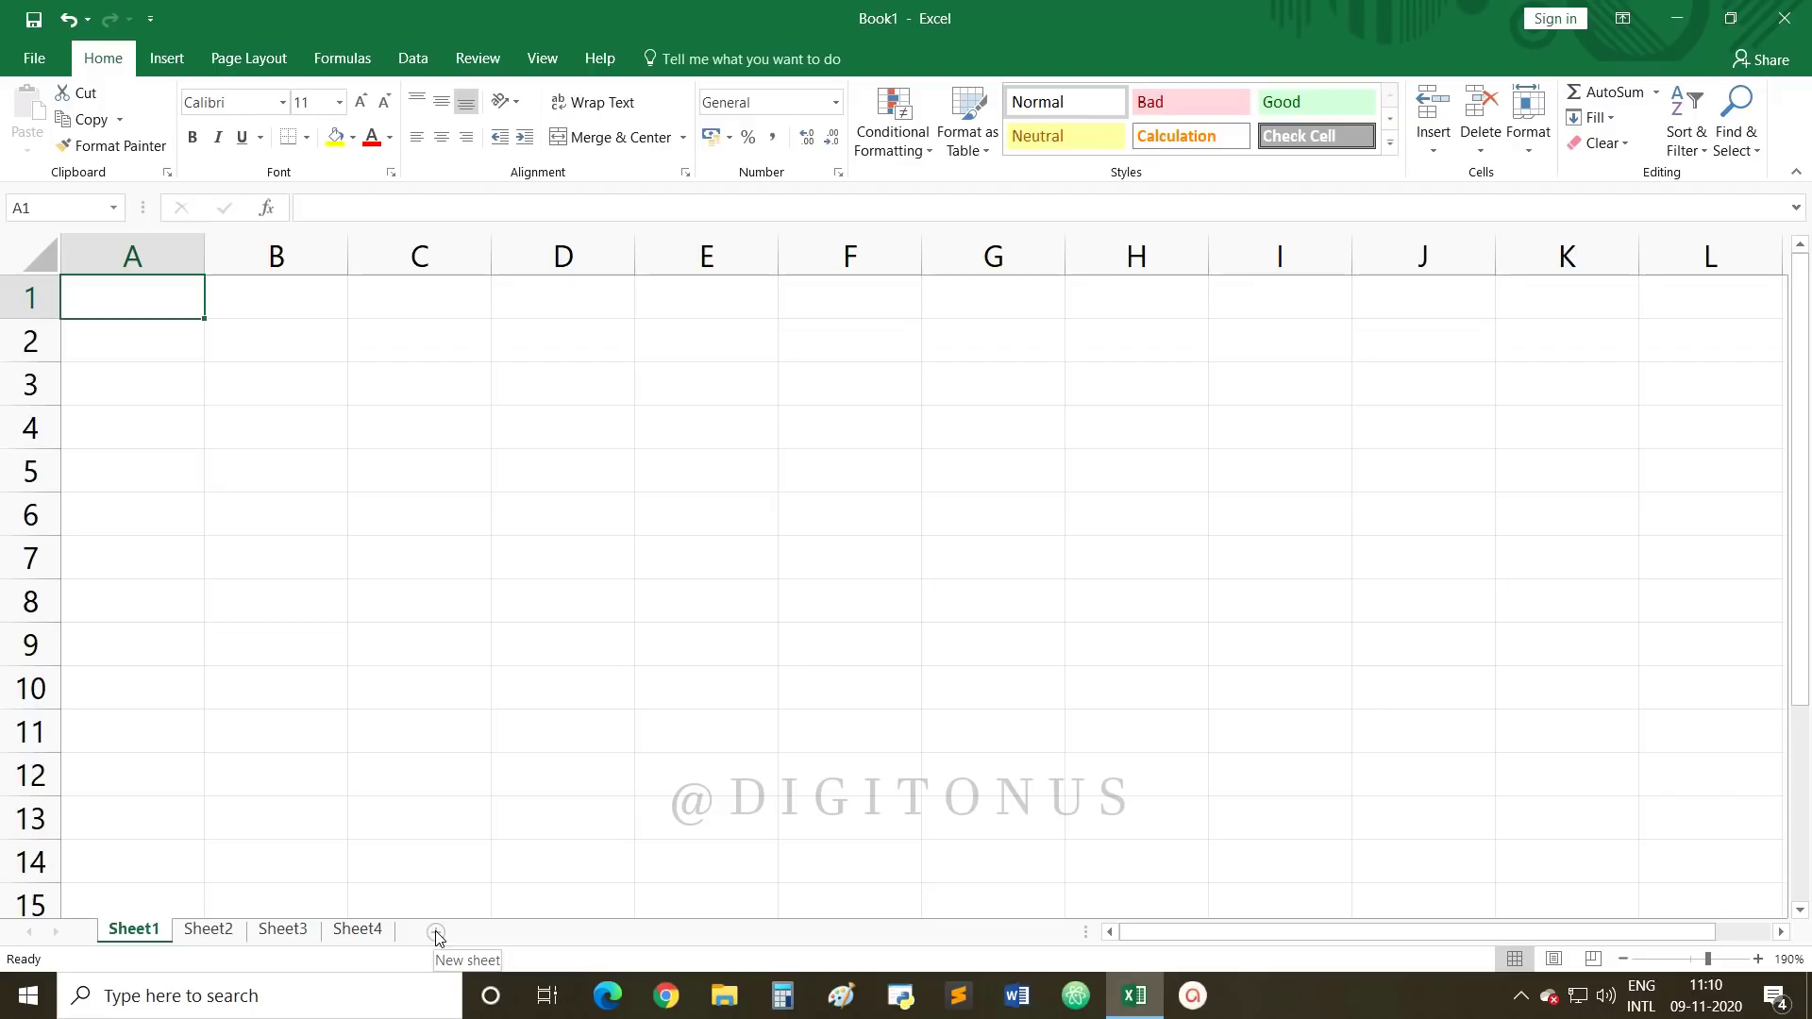
Step: Open a separate Excel window and create a new blank workbook in it
left_click(1134, 1008)
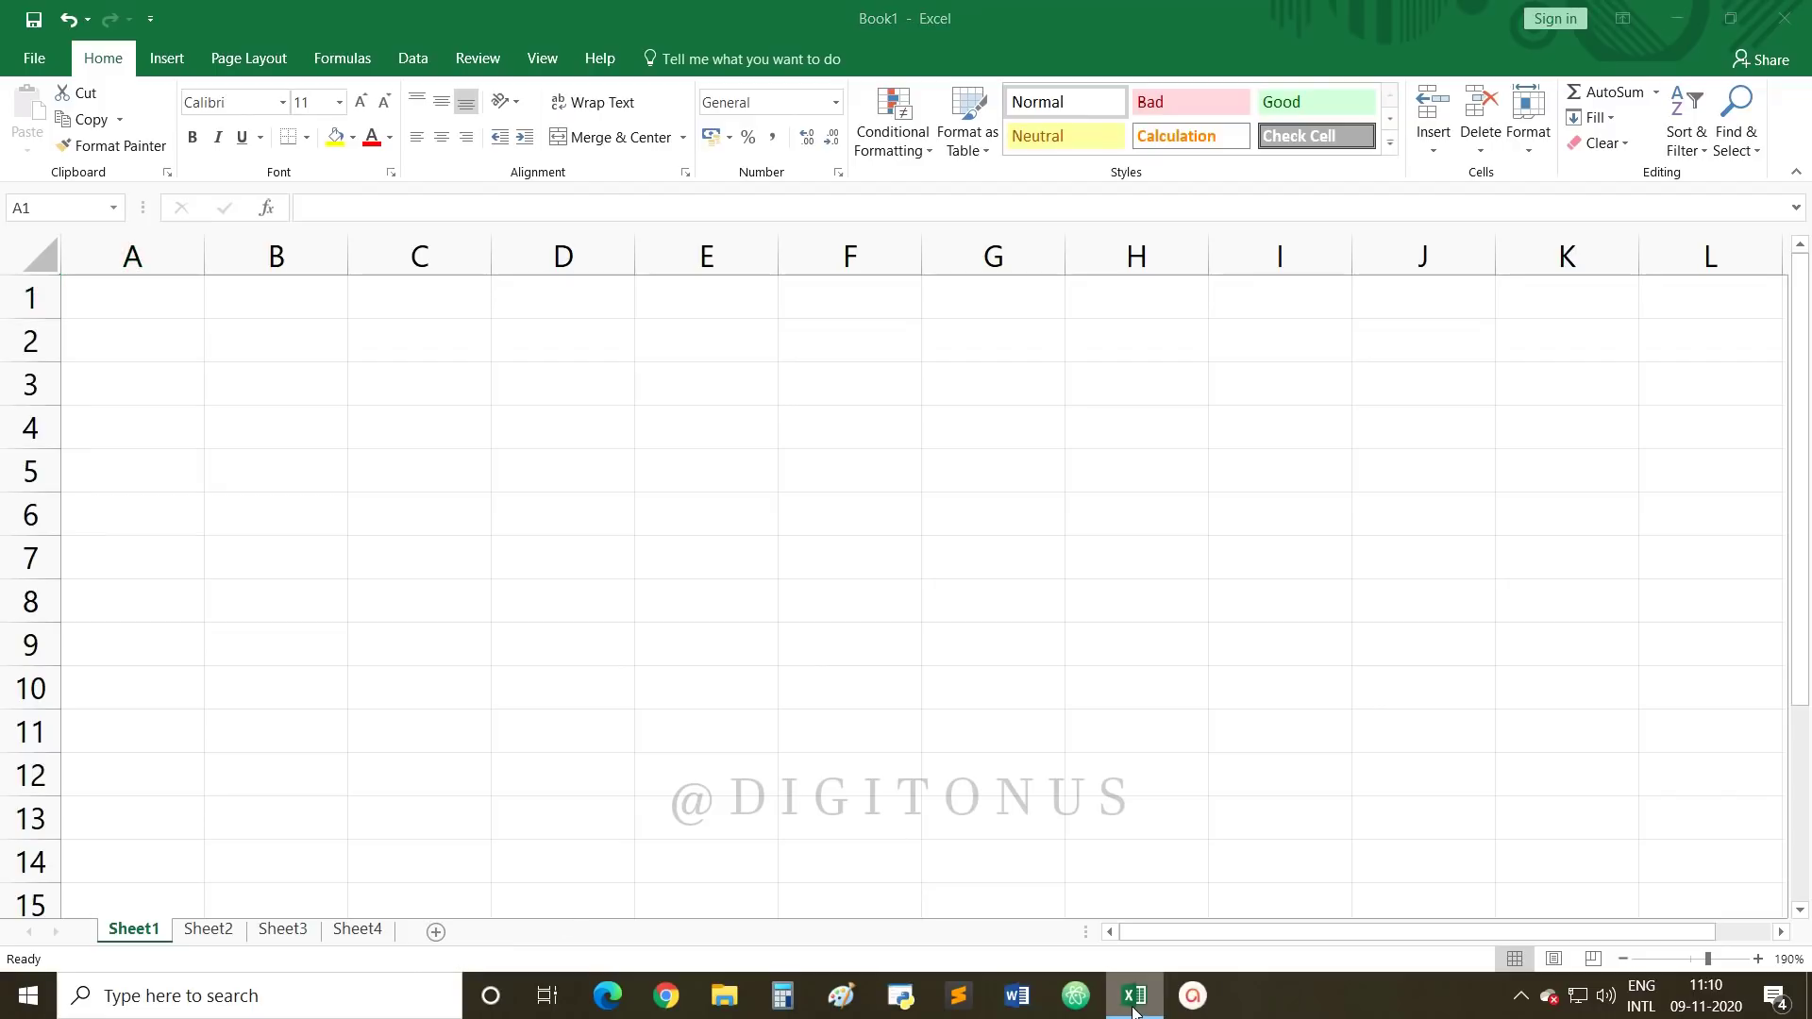
right_click(1134, 1009)
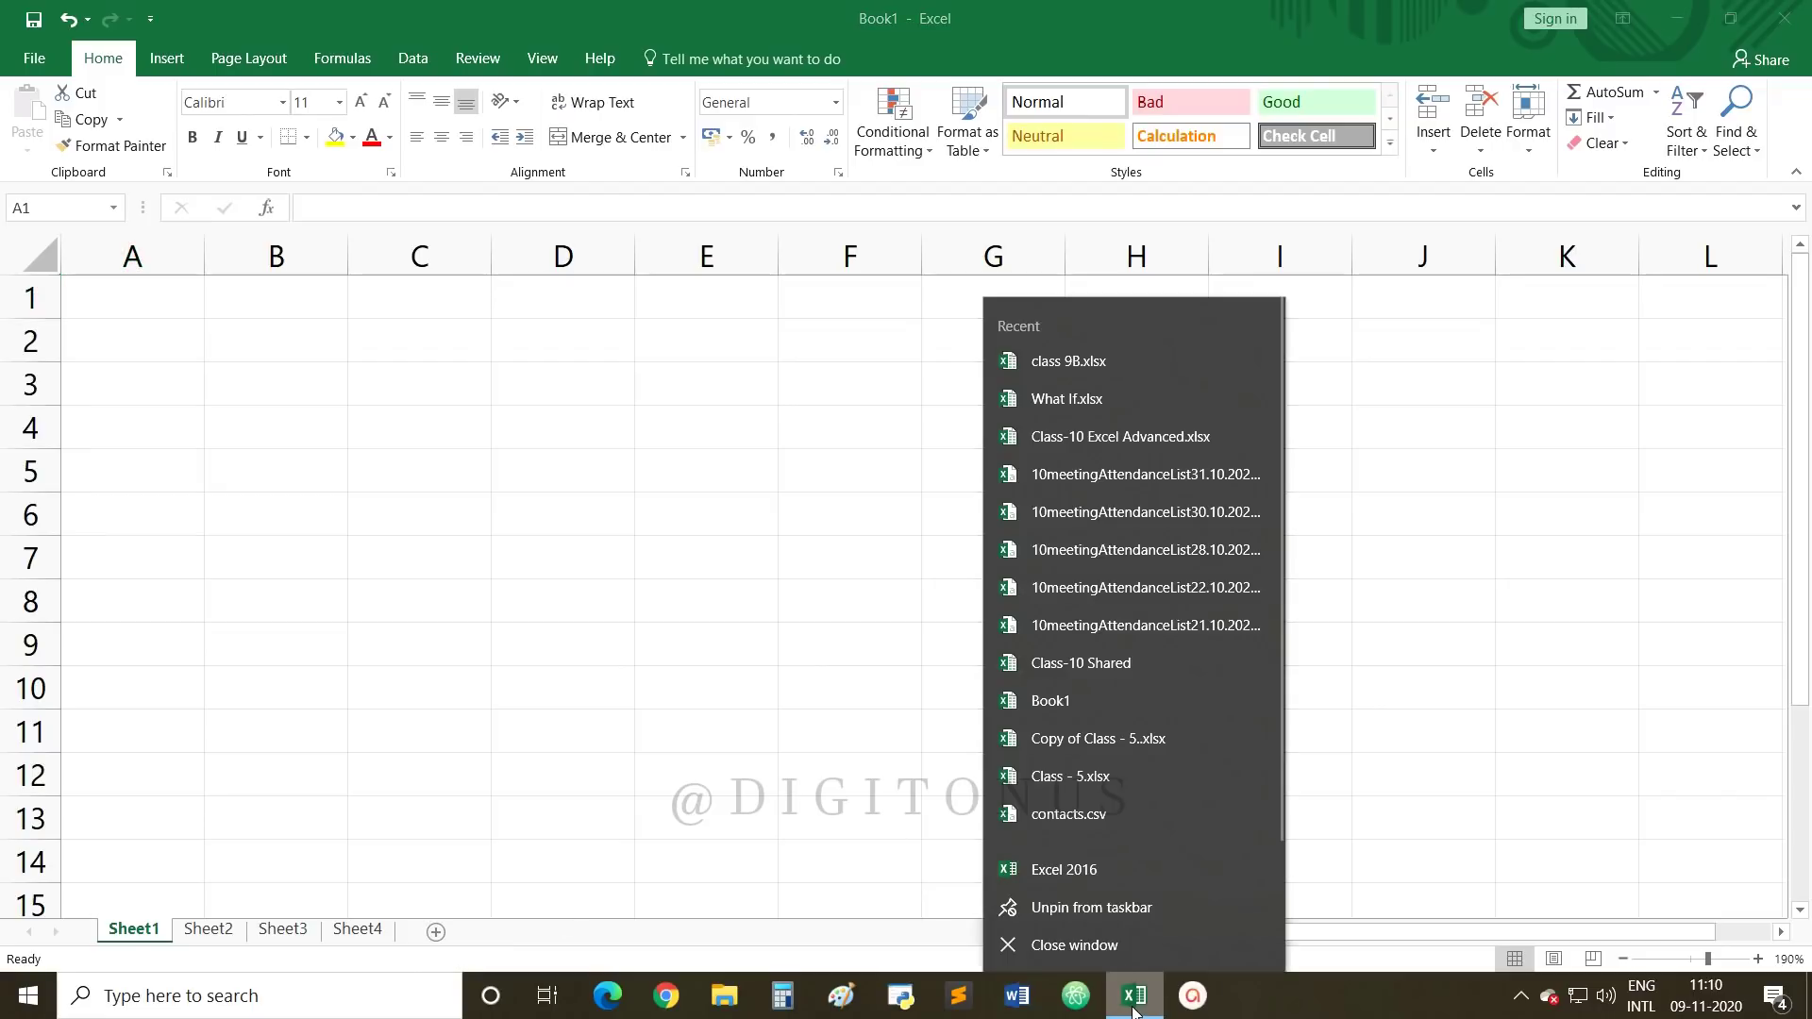
left_click(1083, 878)
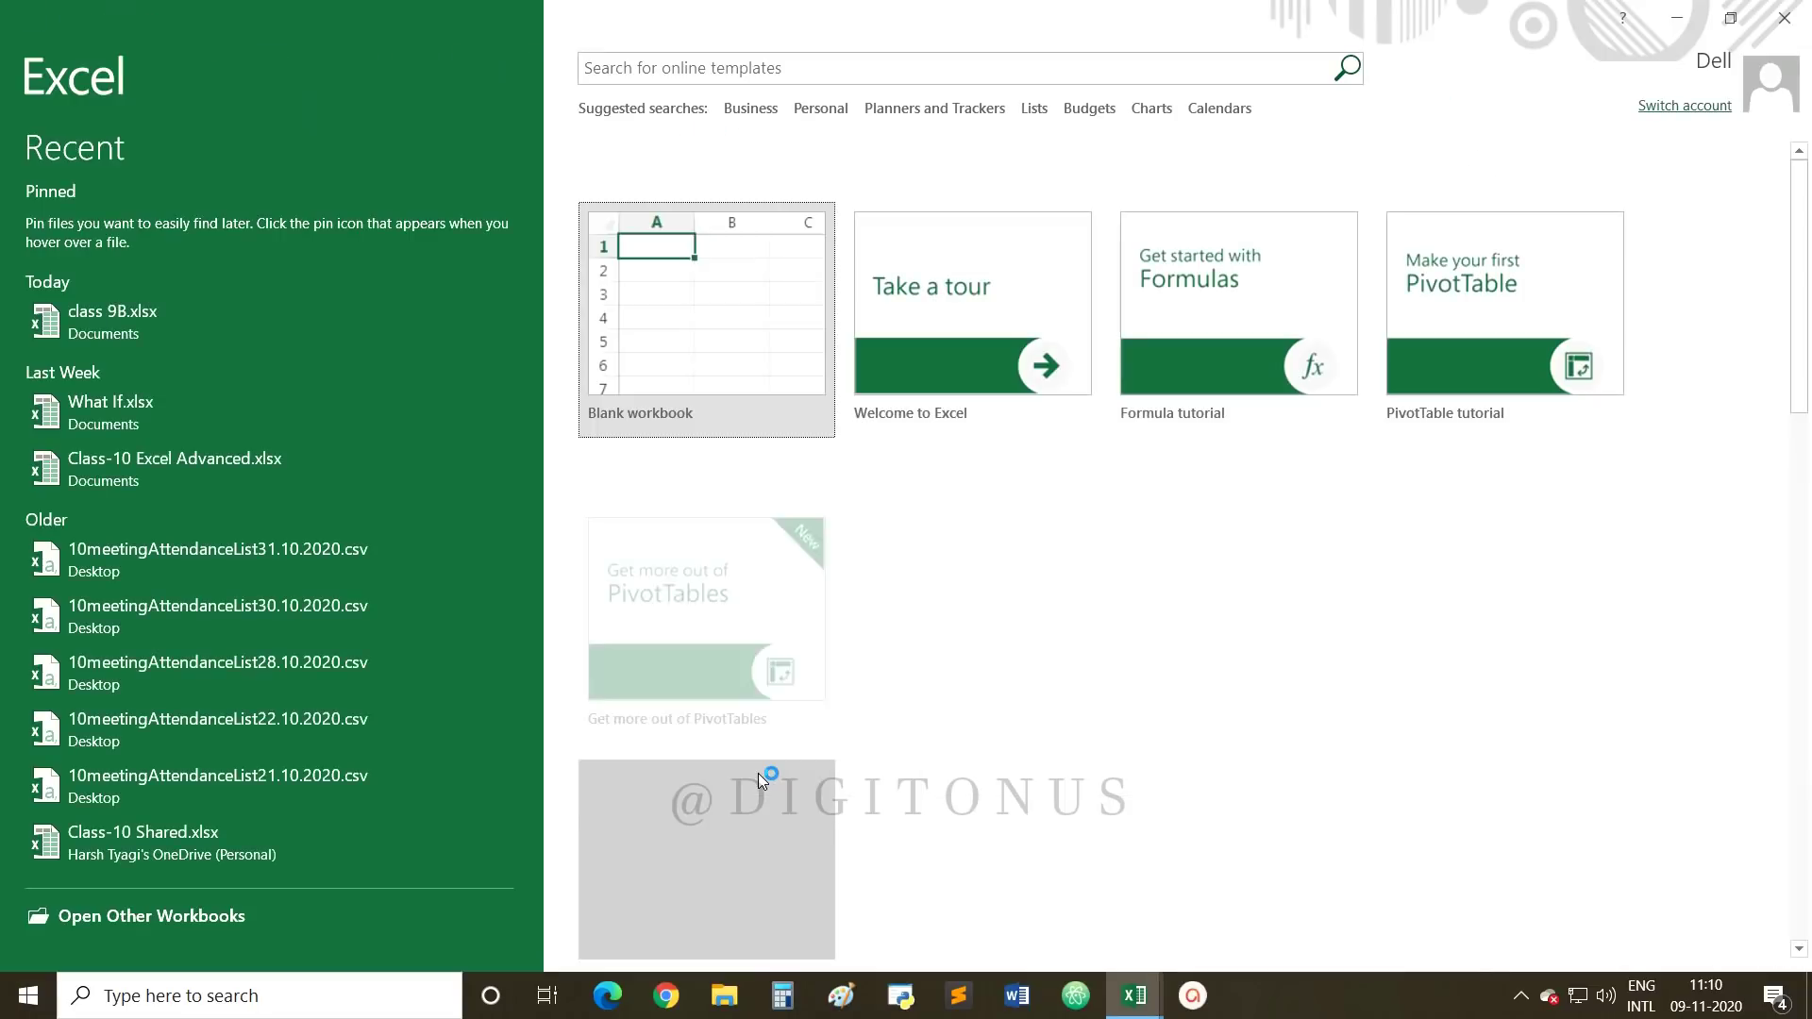
left_click(752, 372)
left_click(750, 364)
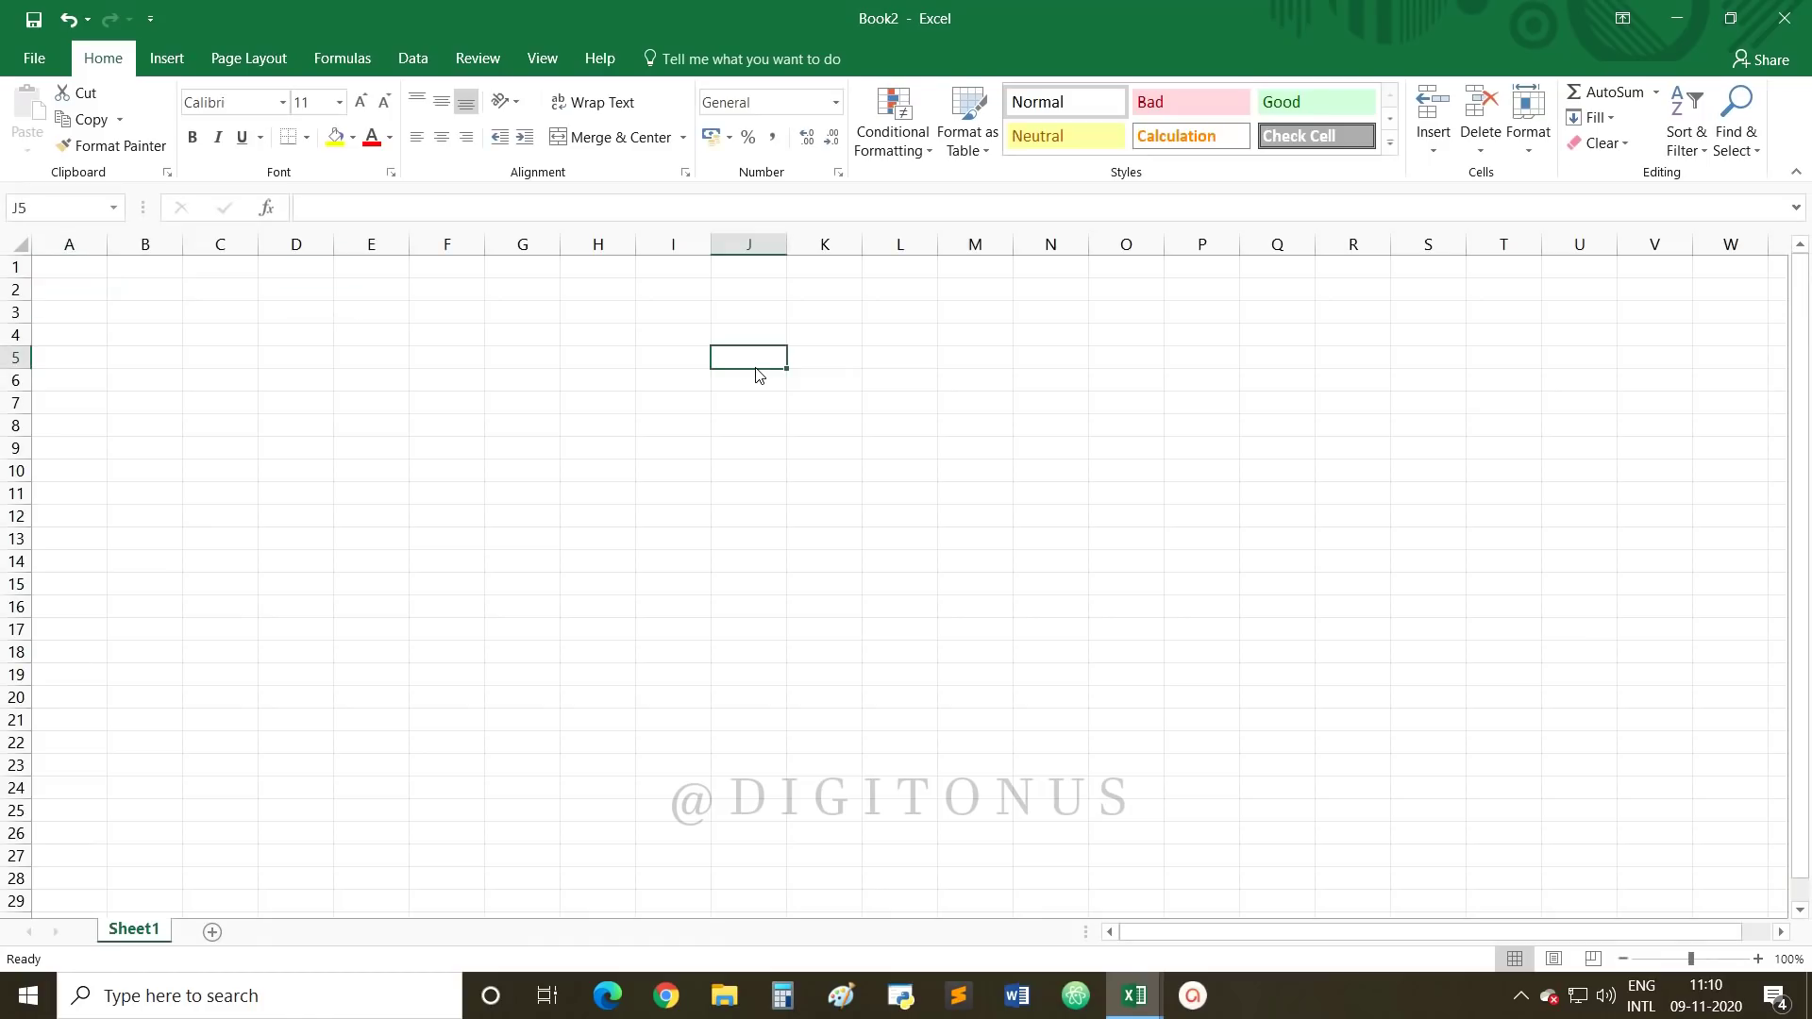
Step: Set the zoom level of Sheet1 in the new workbook to 200%
left_click(1757, 959)
left_click(1757, 958)
left_click(1757, 958)
left_click(1757, 959)
left_click(1757, 959)
left_click(1757, 959)
left_click(1757, 959)
left_click(1757, 958)
left_click(1756, 959)
left_click(1757, 959)
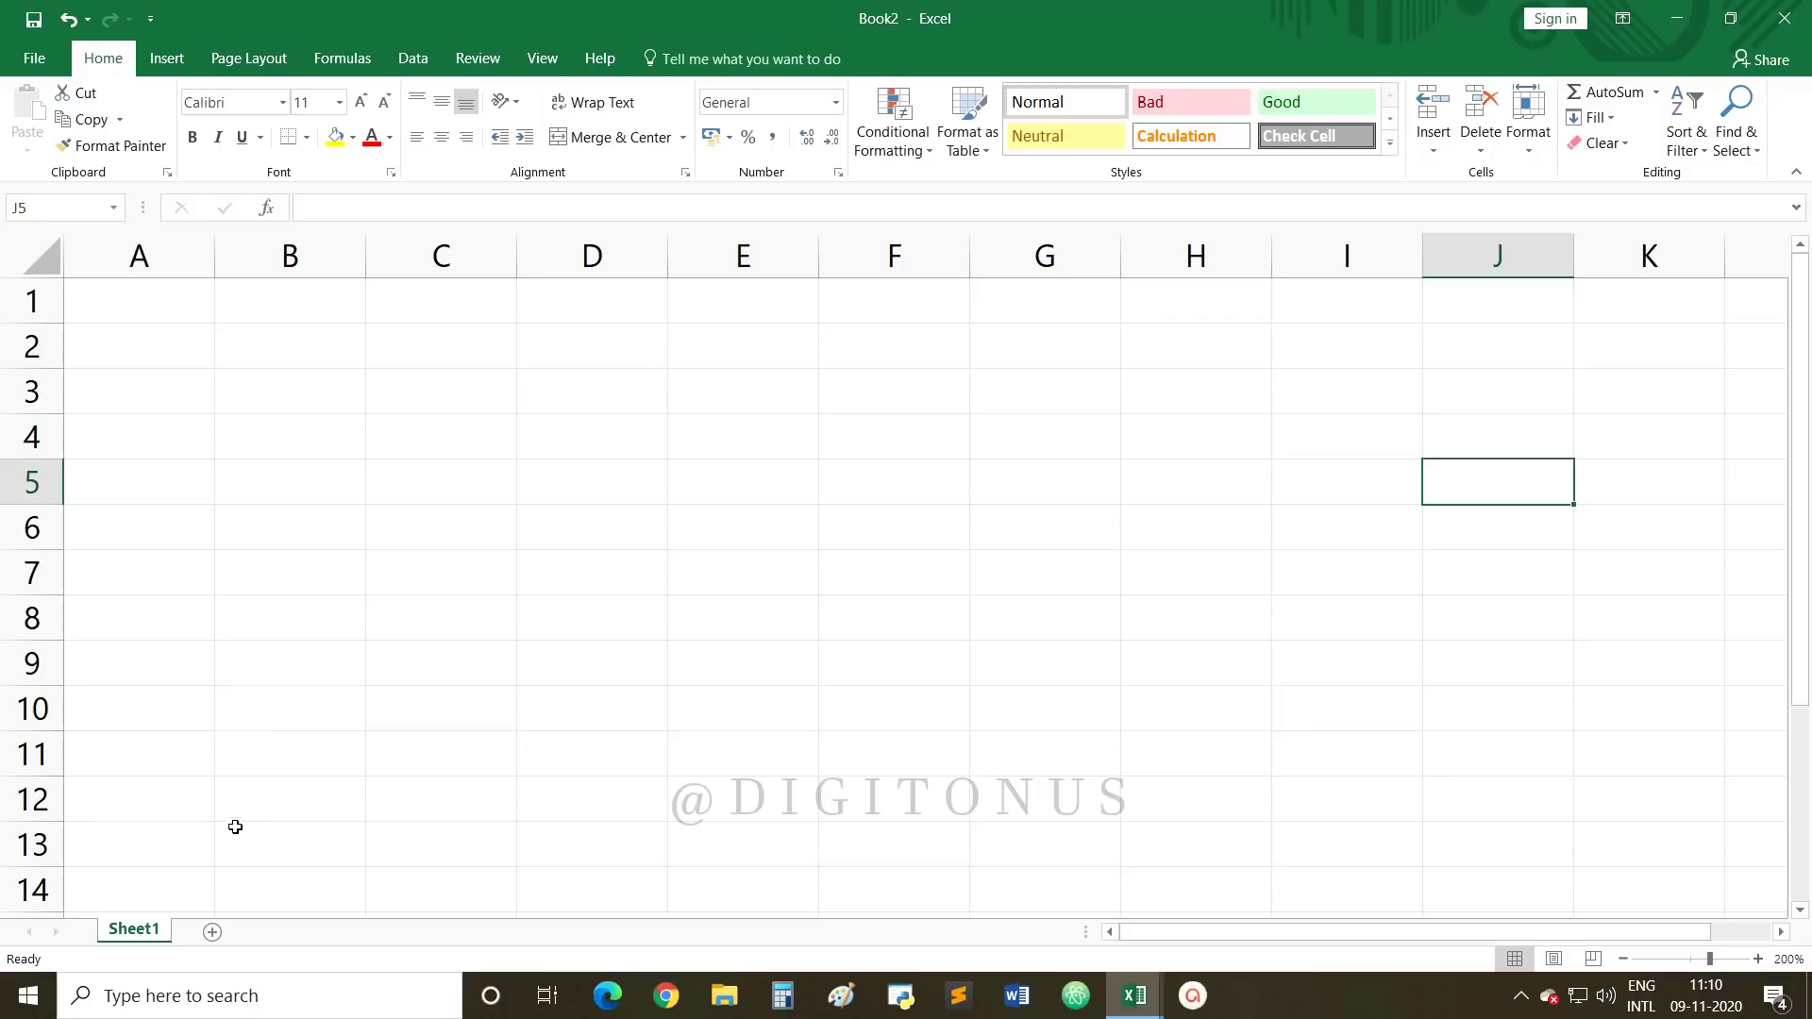
Step: Add two worksheets after Sheet1 and insert another blank worksheet directly before Sheet3
left_click(213, 933)
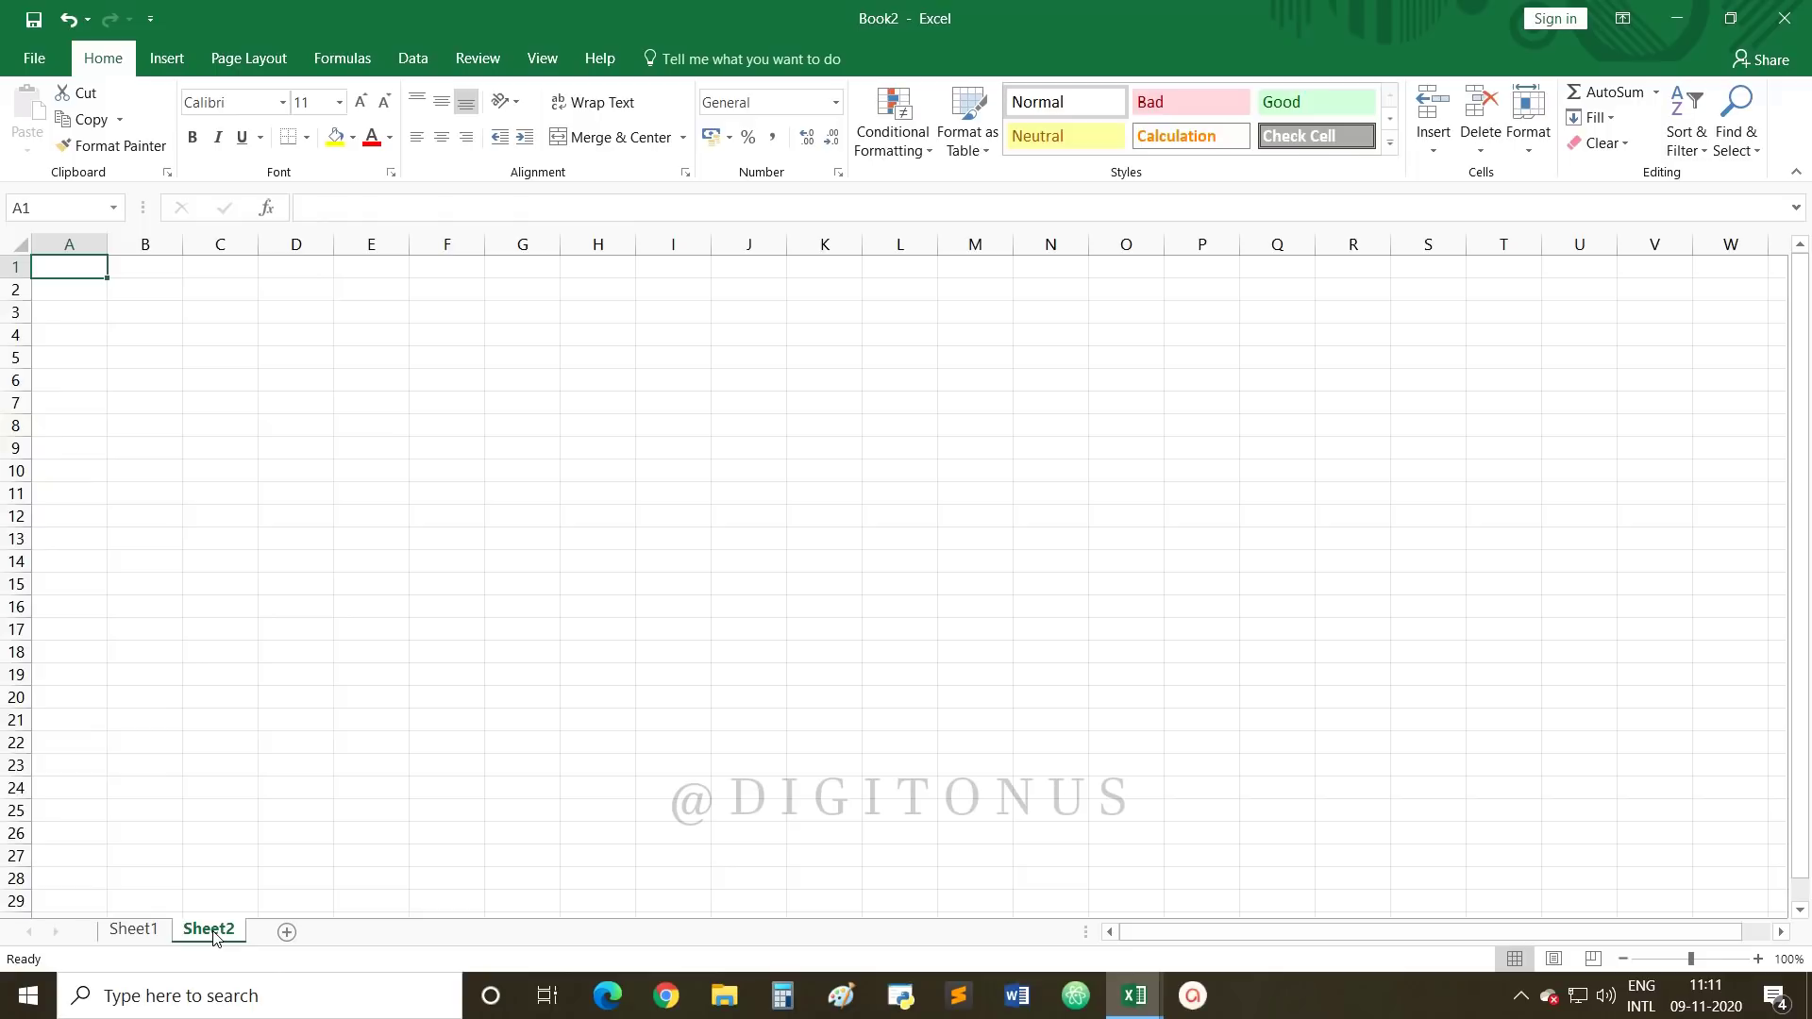
left_click(285, 929)
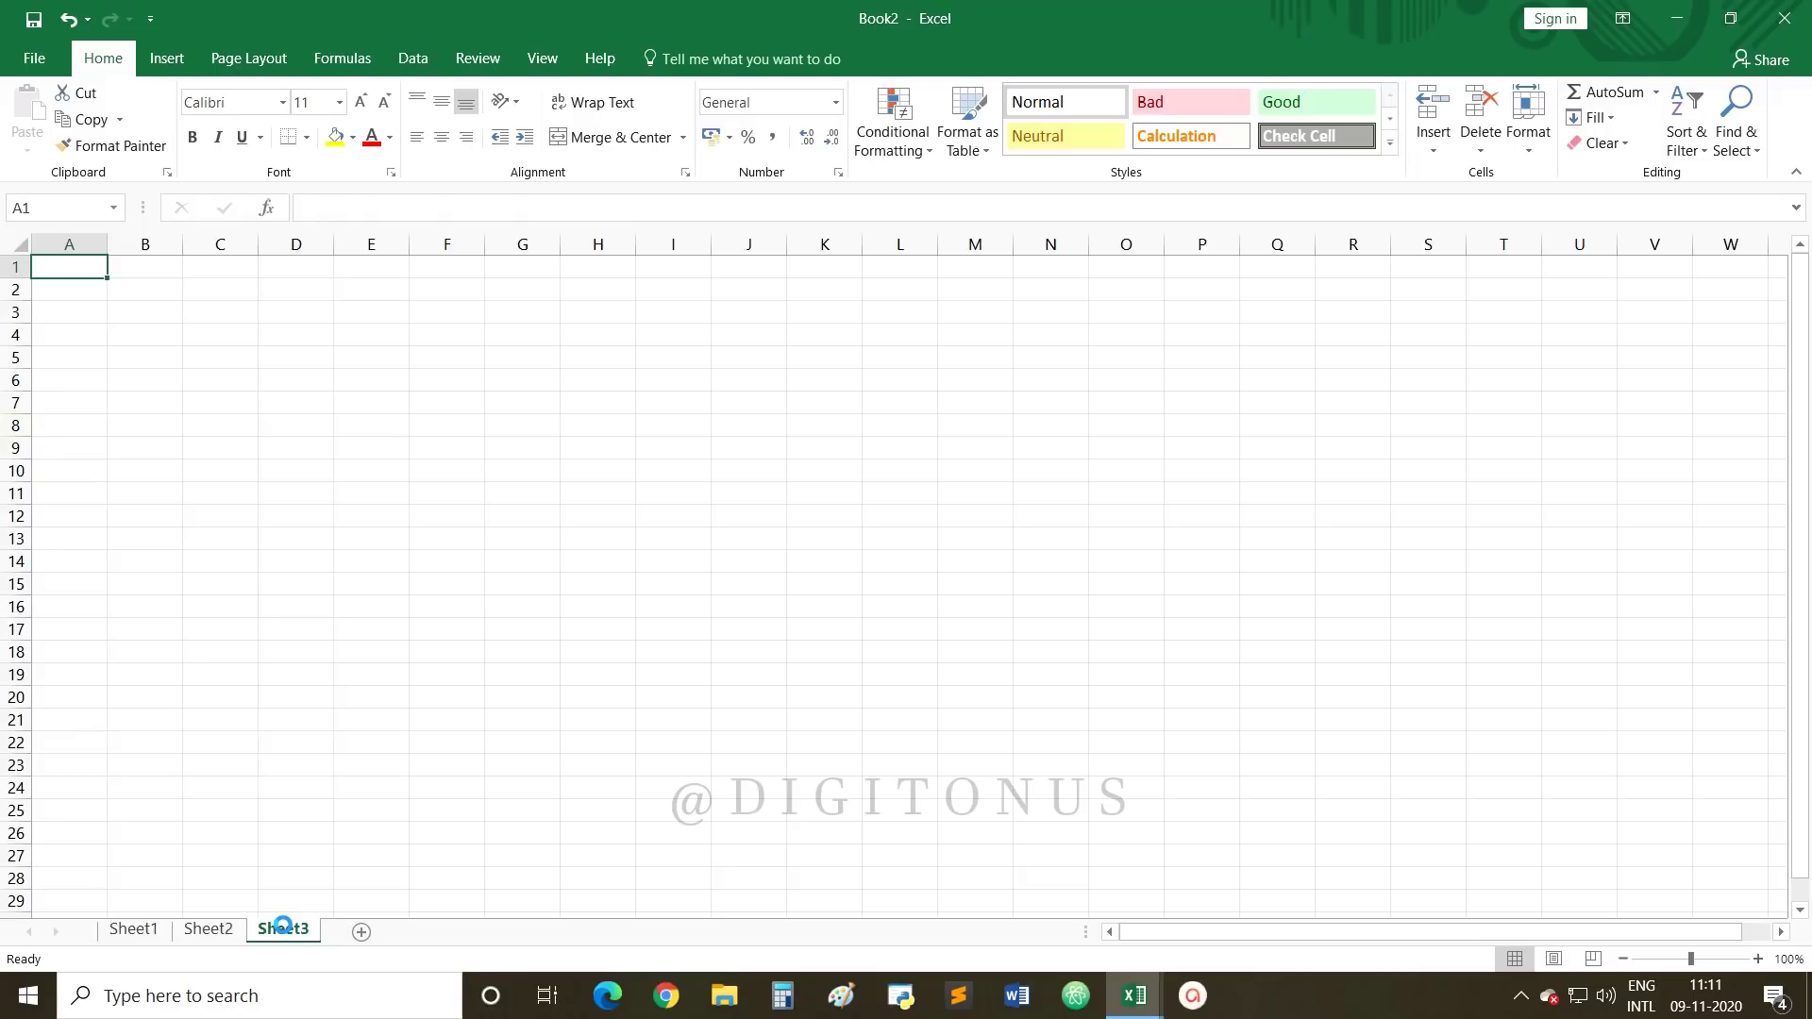
right_click(285, 929)
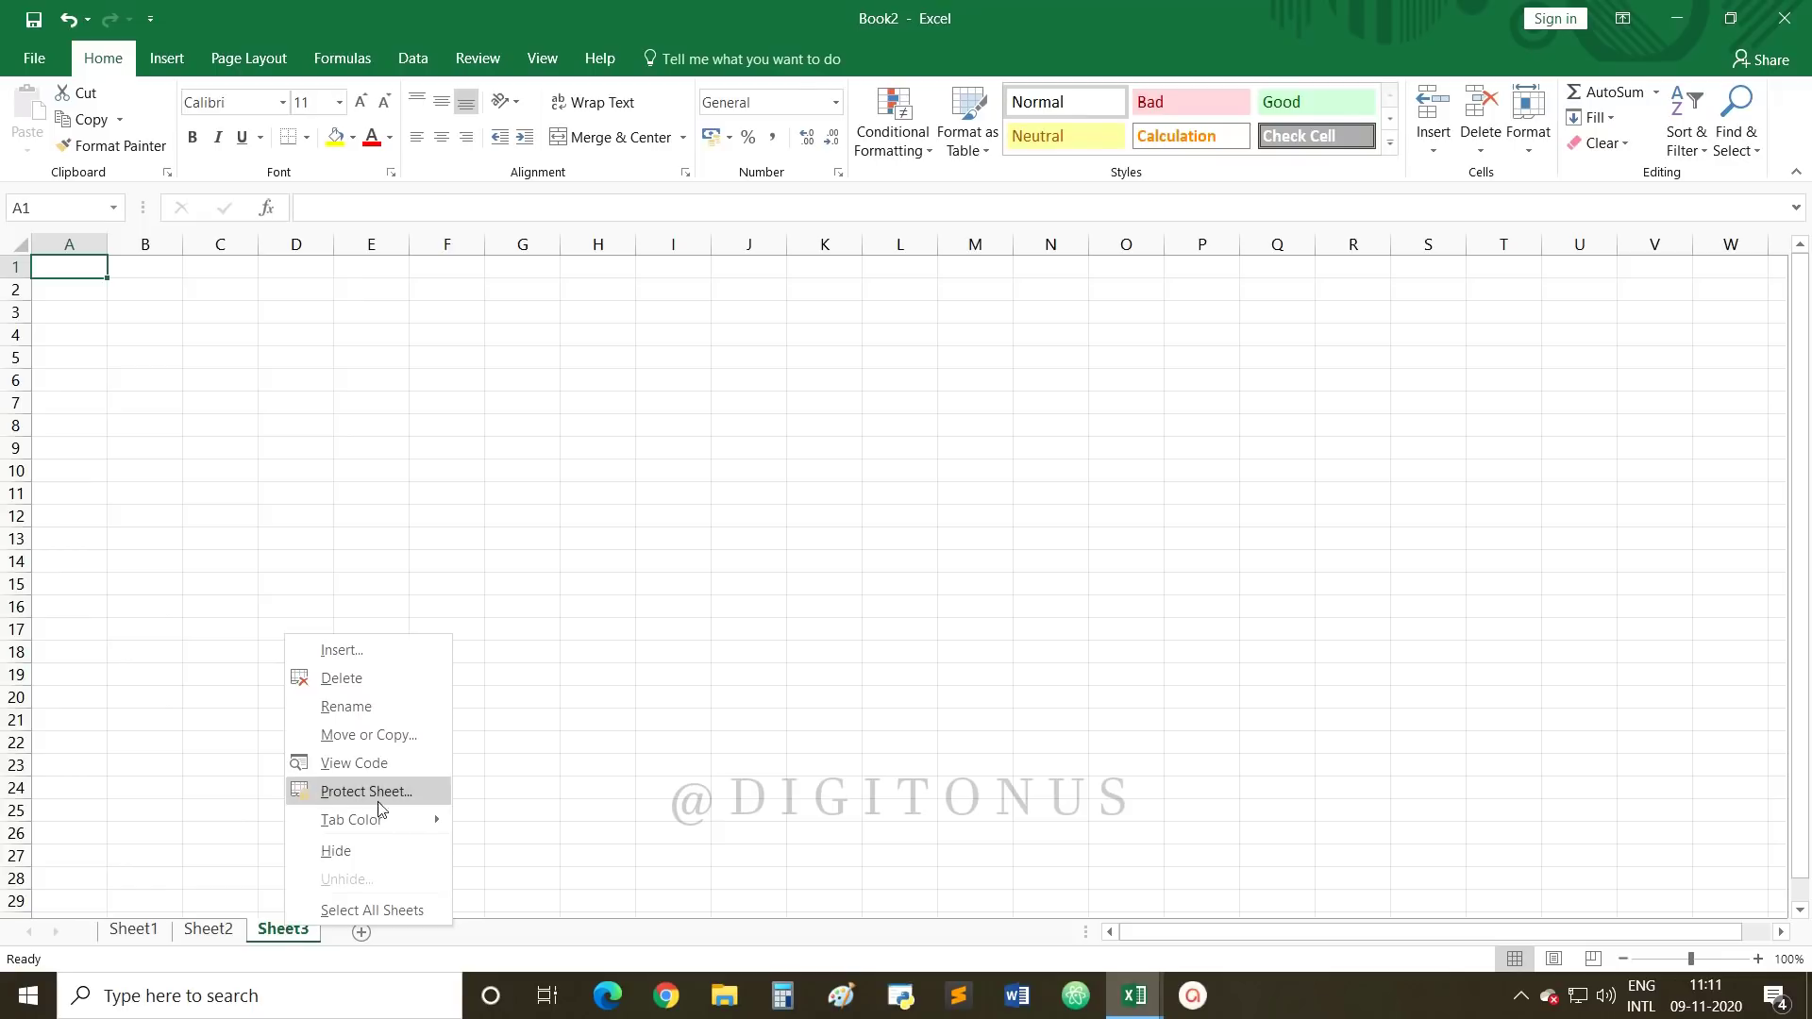
left_click(364, 650)
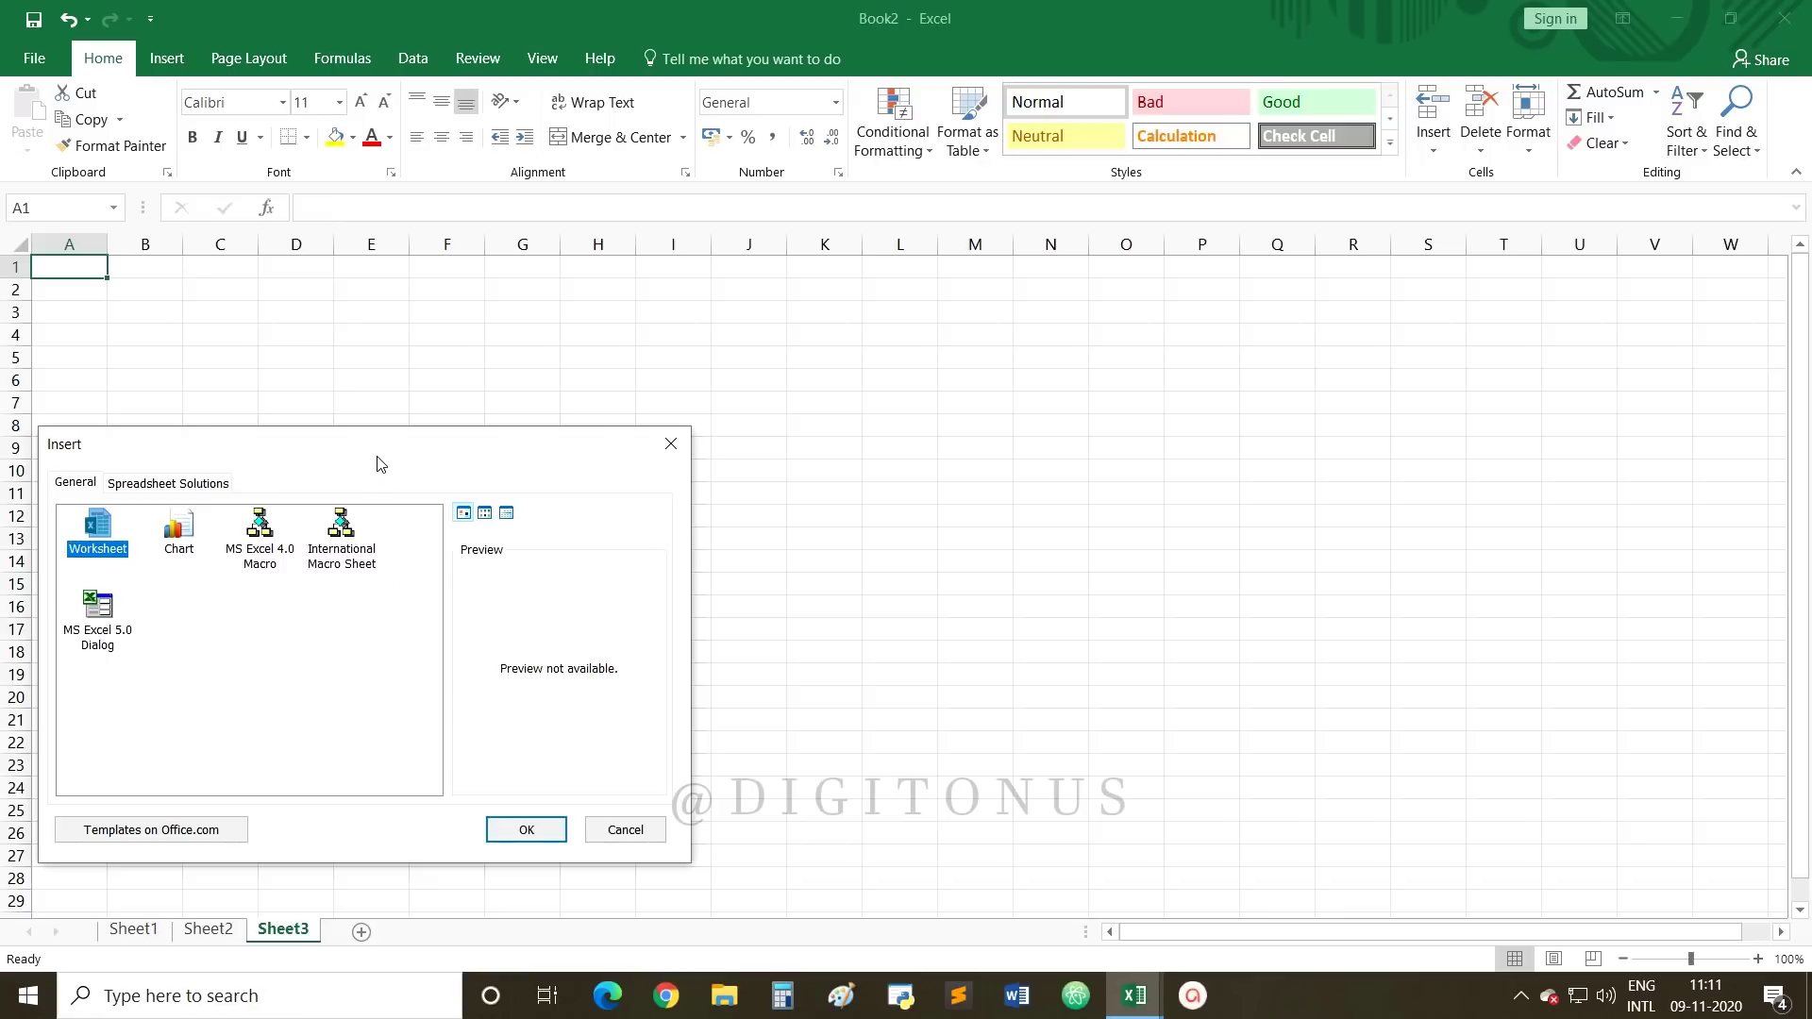
left_click_drag(378, 461, 607, 461)
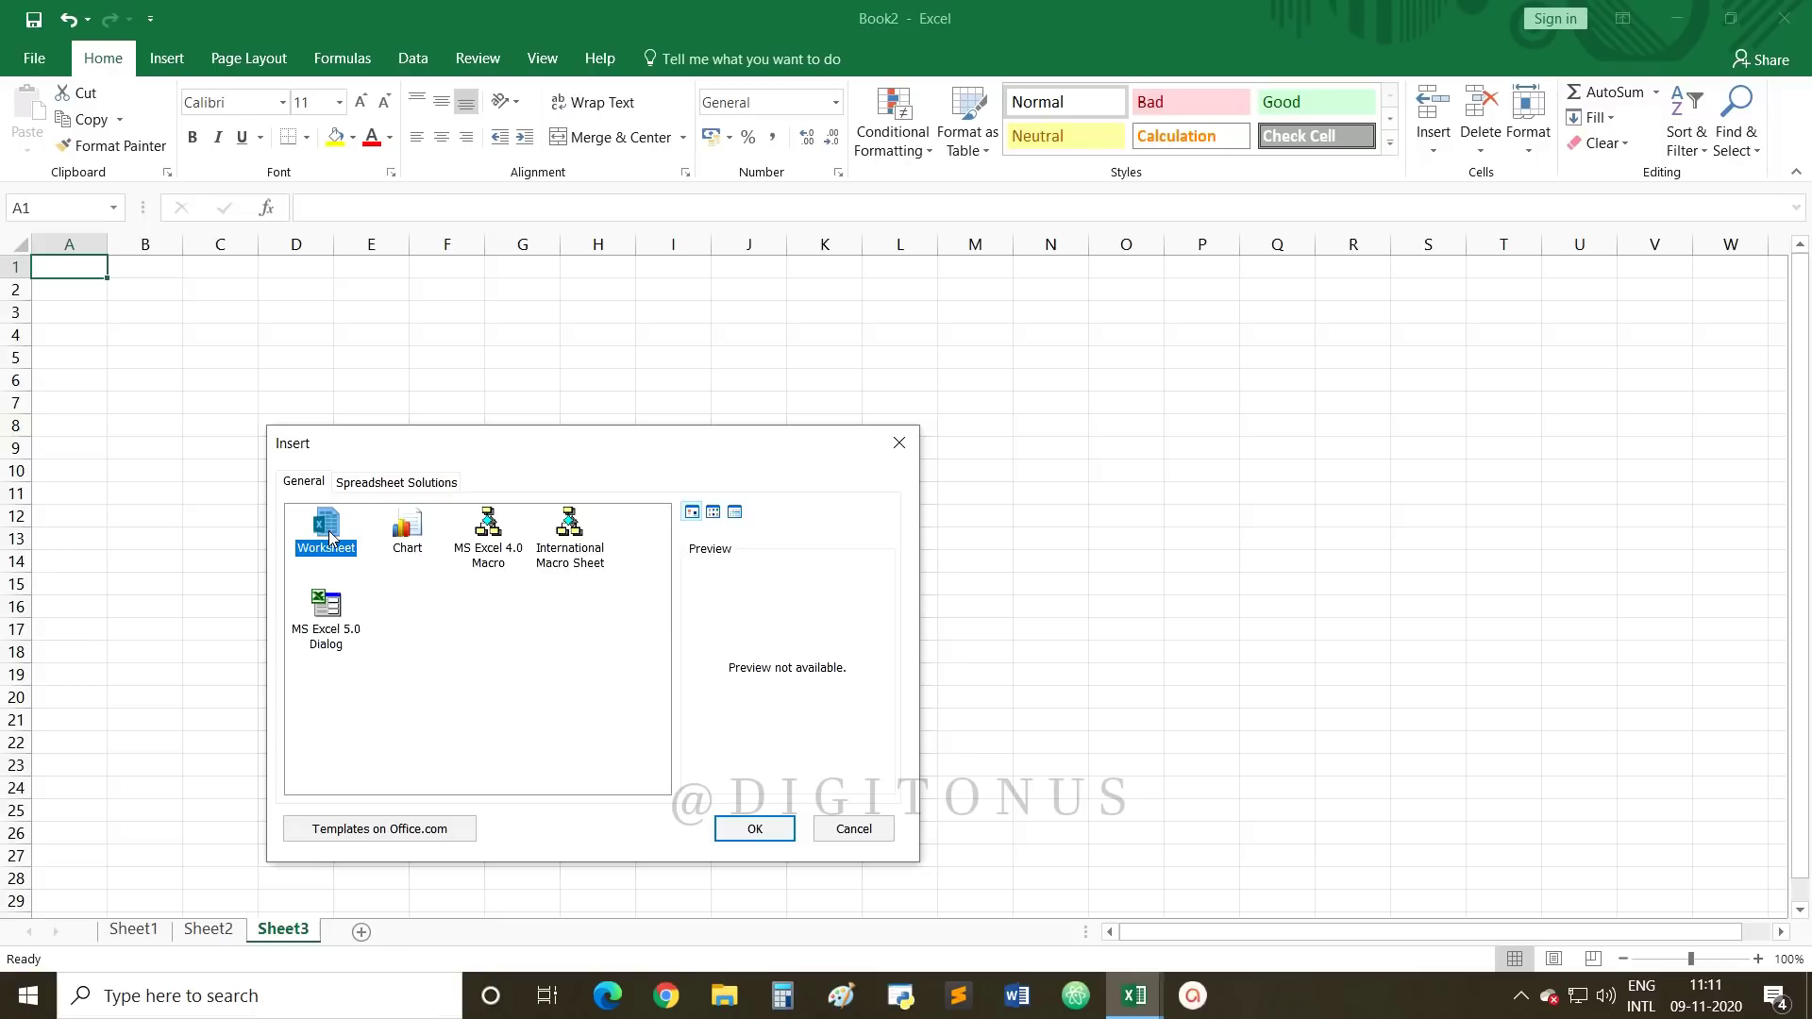
left_click(781, 833)
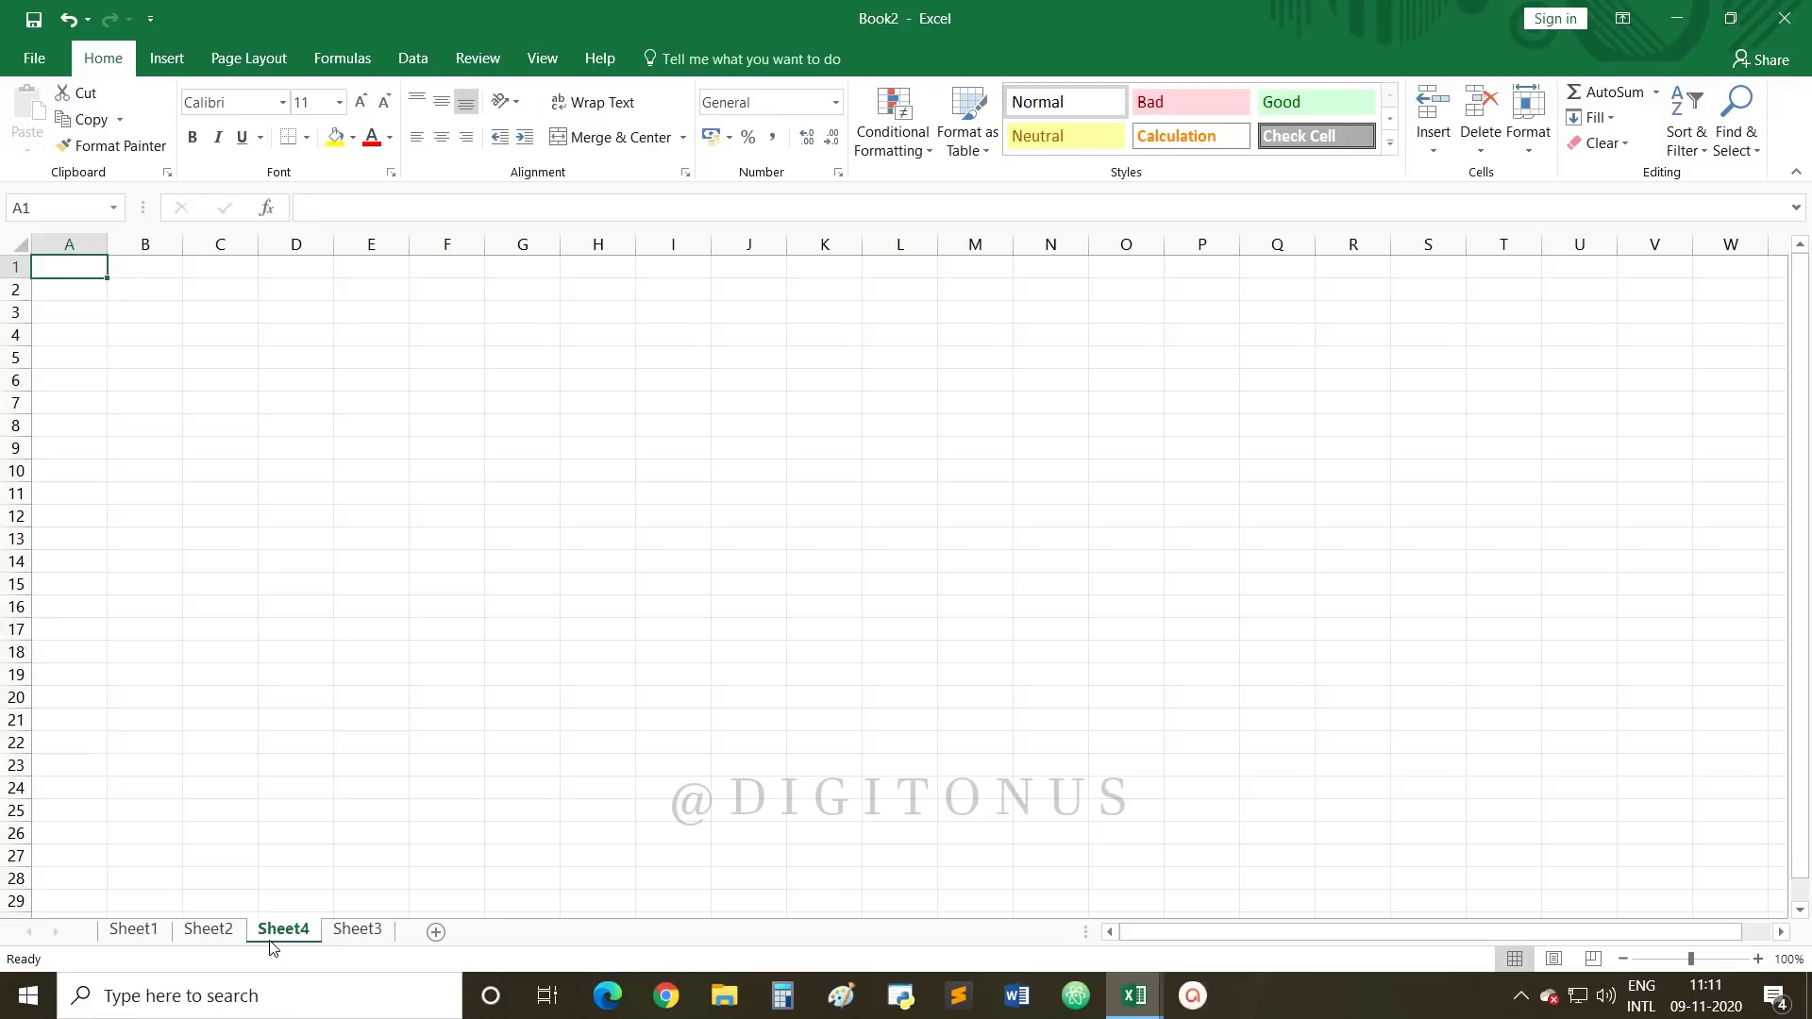
Step: Insert three more worksheets in front of Sheet4 and one additional worksheet after the foremost of them
key("shift+F11")
key("shift+F11")
key("shift+F11")
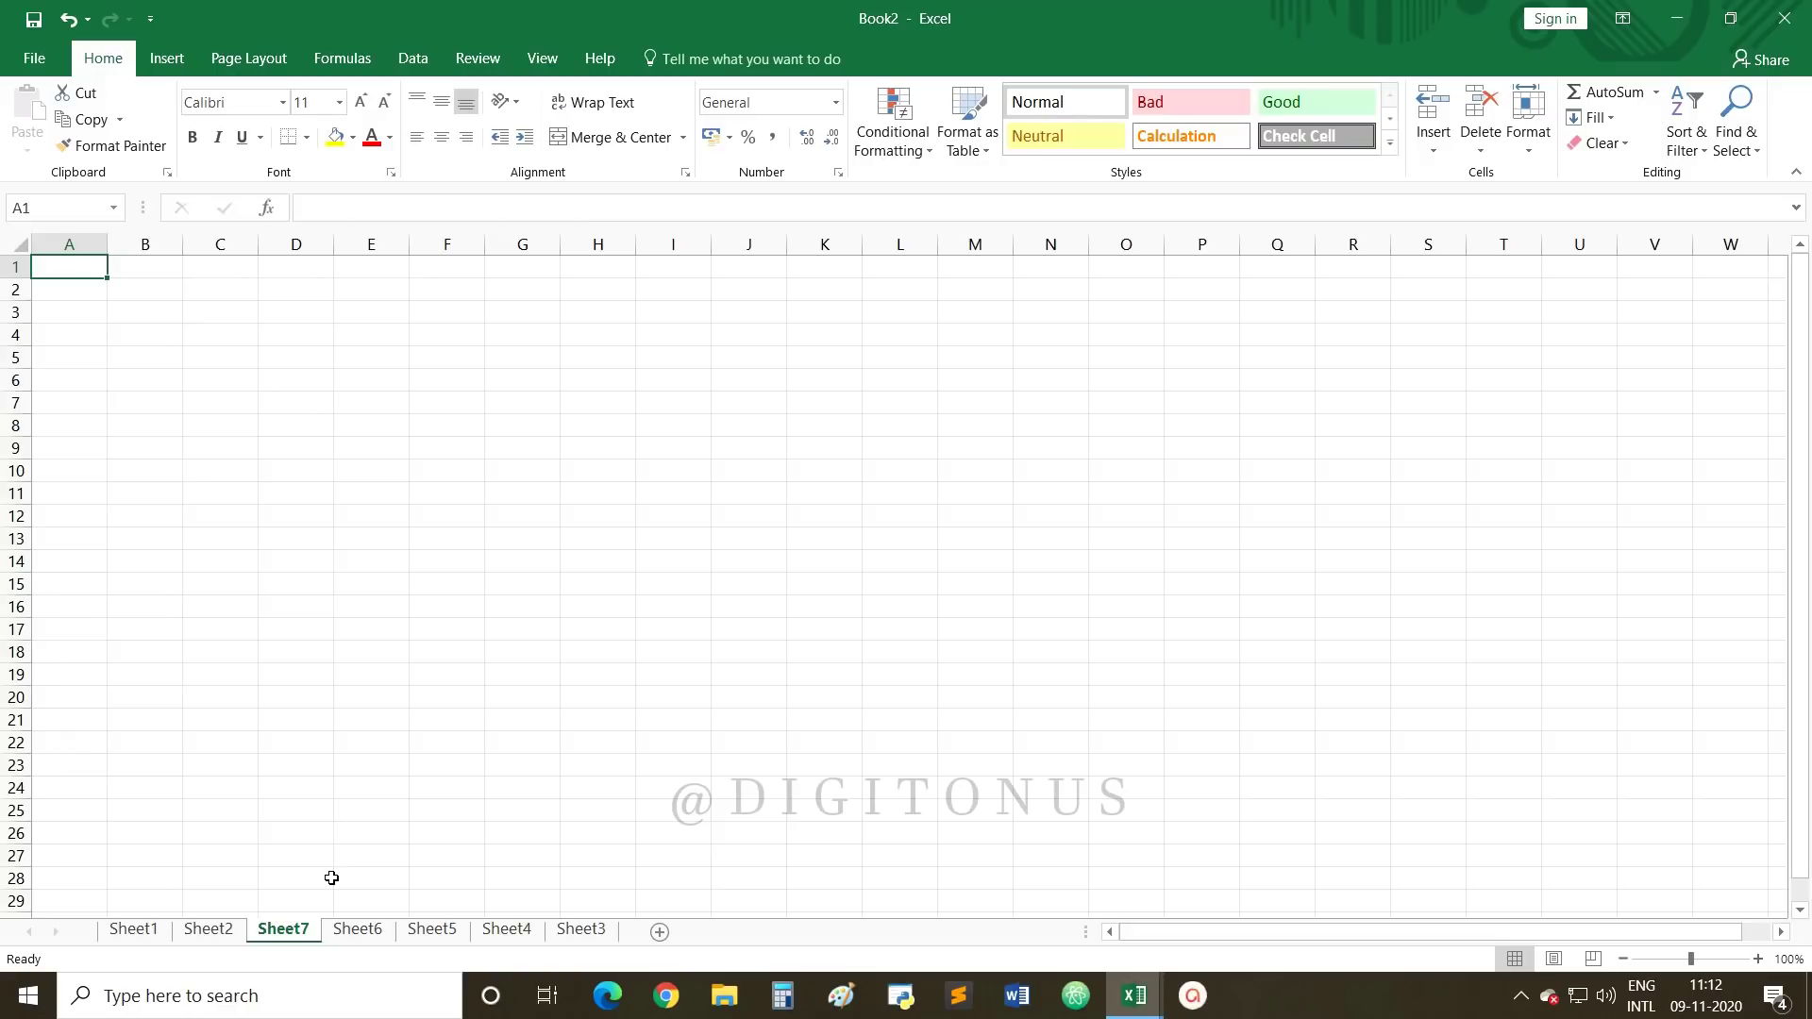
left_click(658, 933)
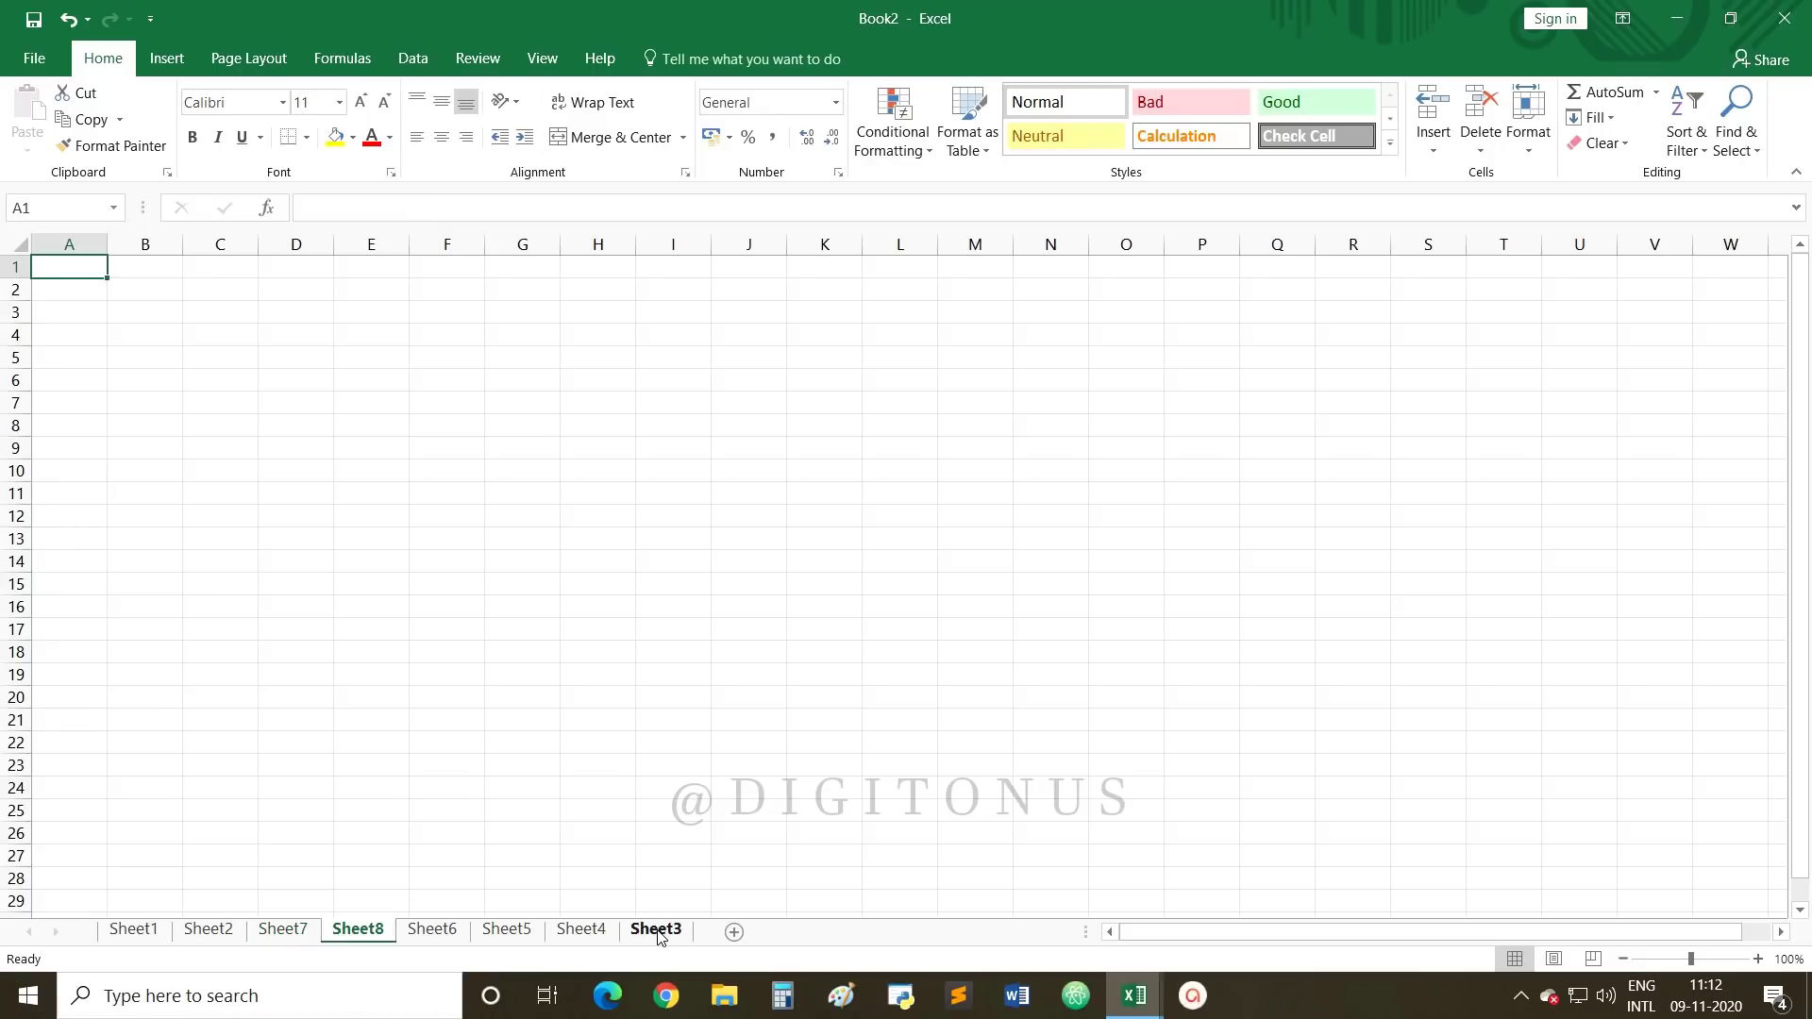
Step: Insert a blank worksheet directly before Sheet3 and another one in front of that new sheet
right_click(658, 933)
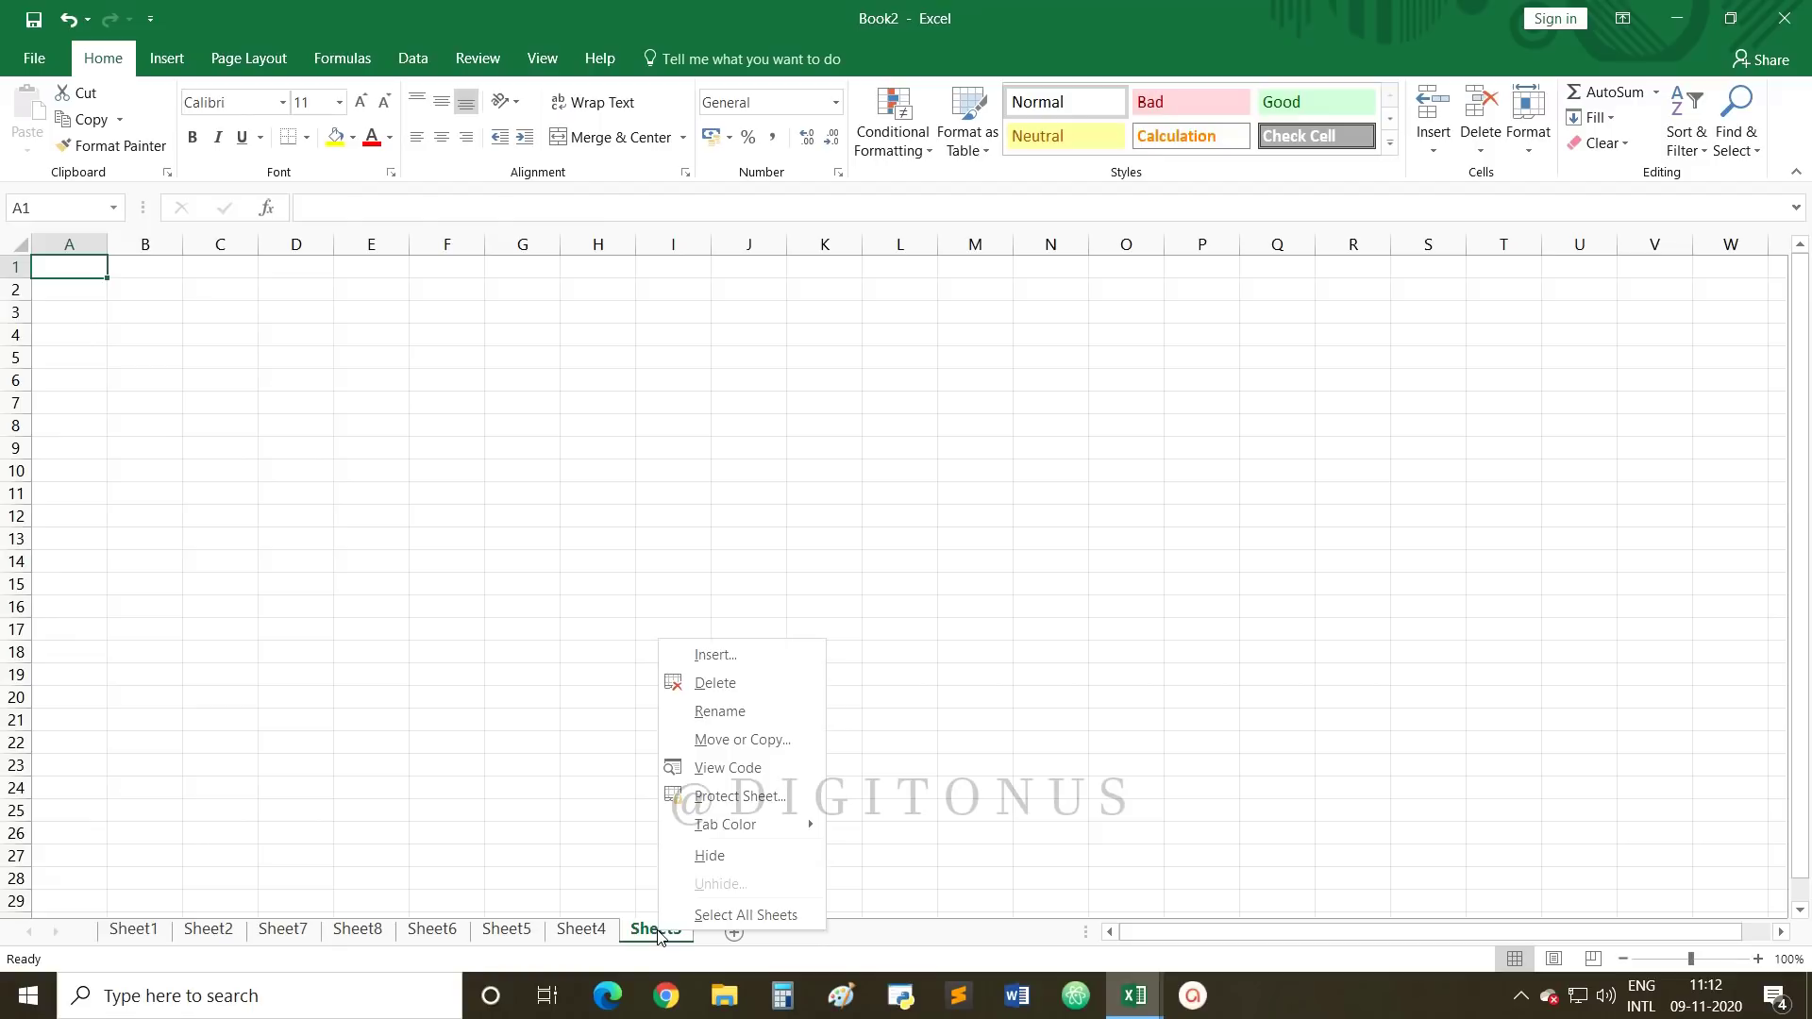
left_click(743, 653)
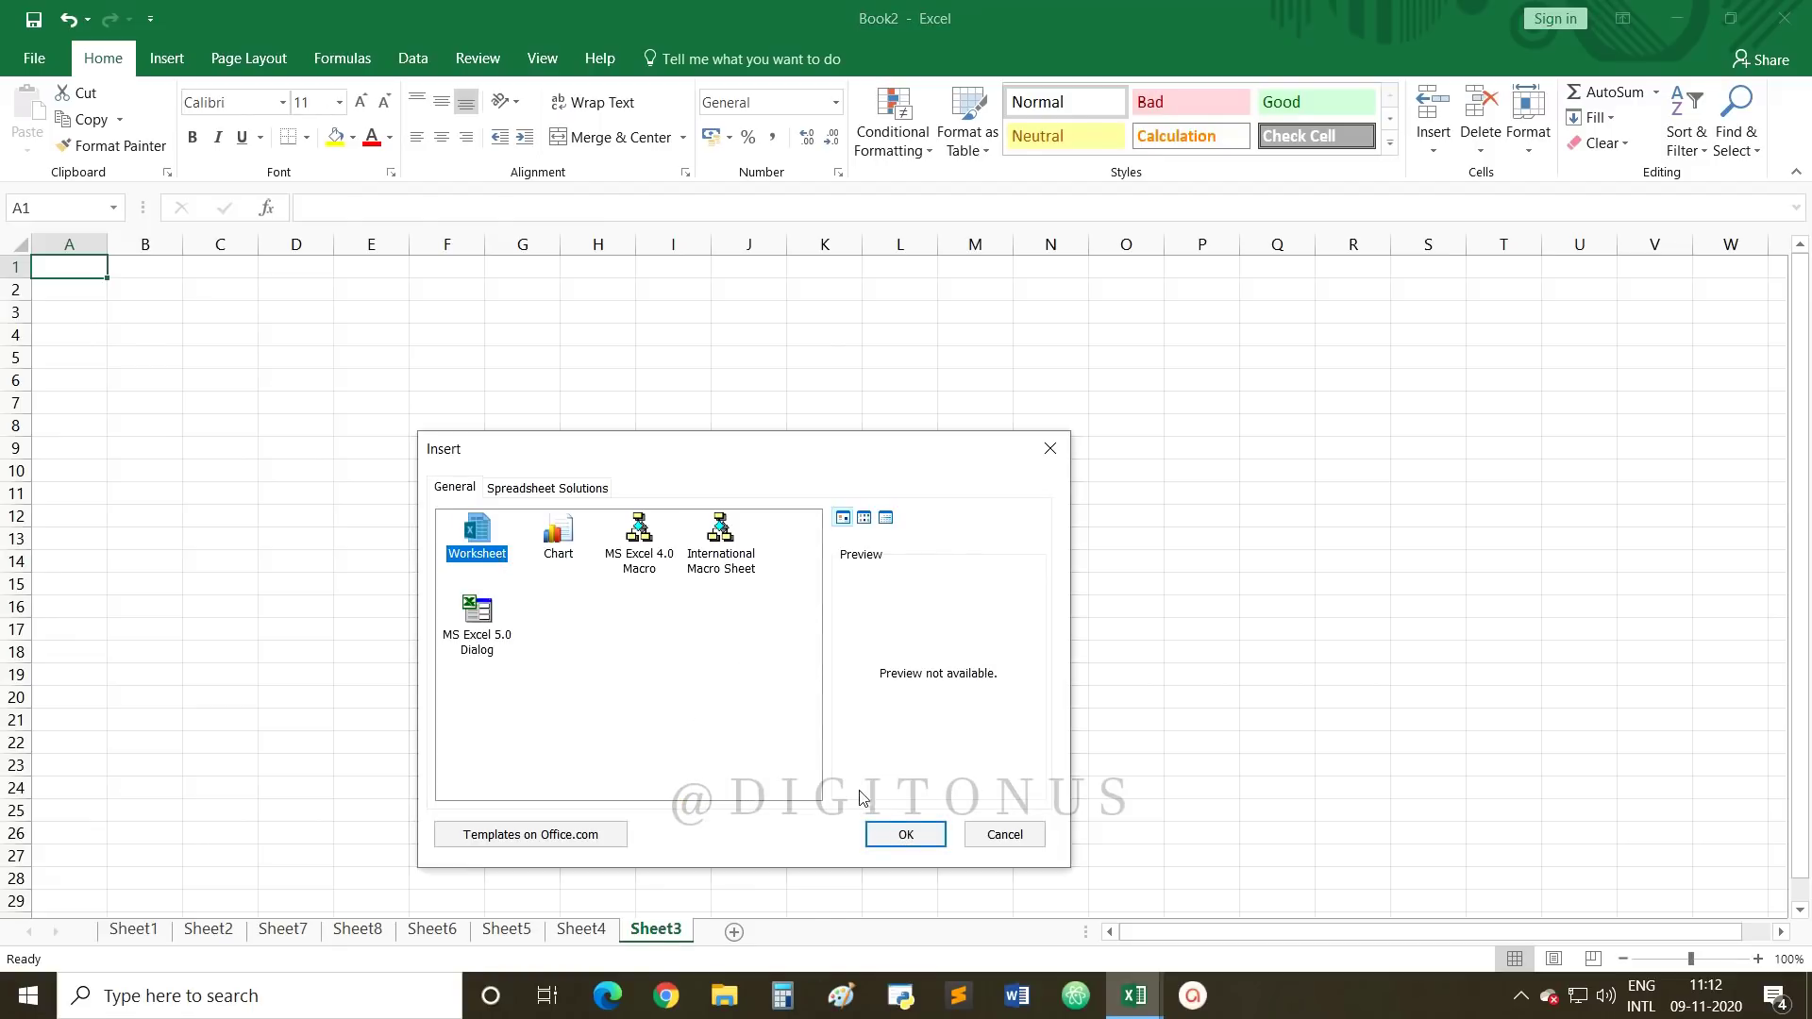
left_click(895, 838)
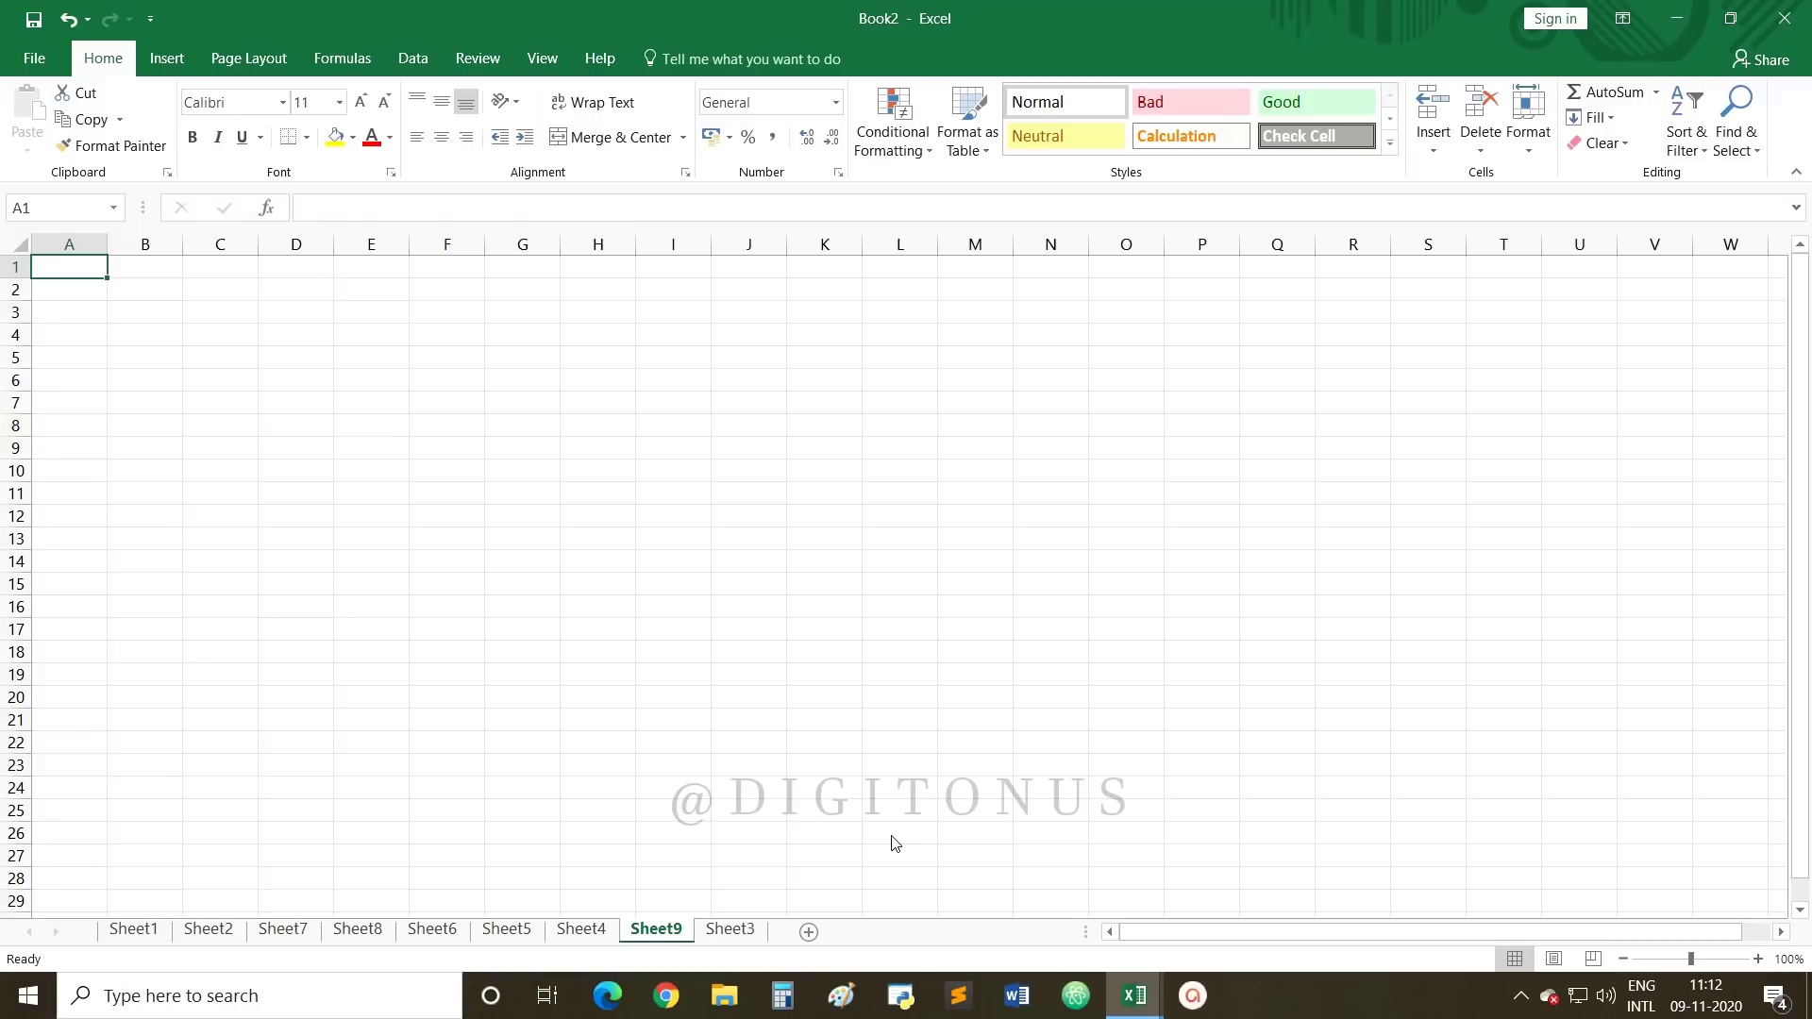
key("shift+F11")
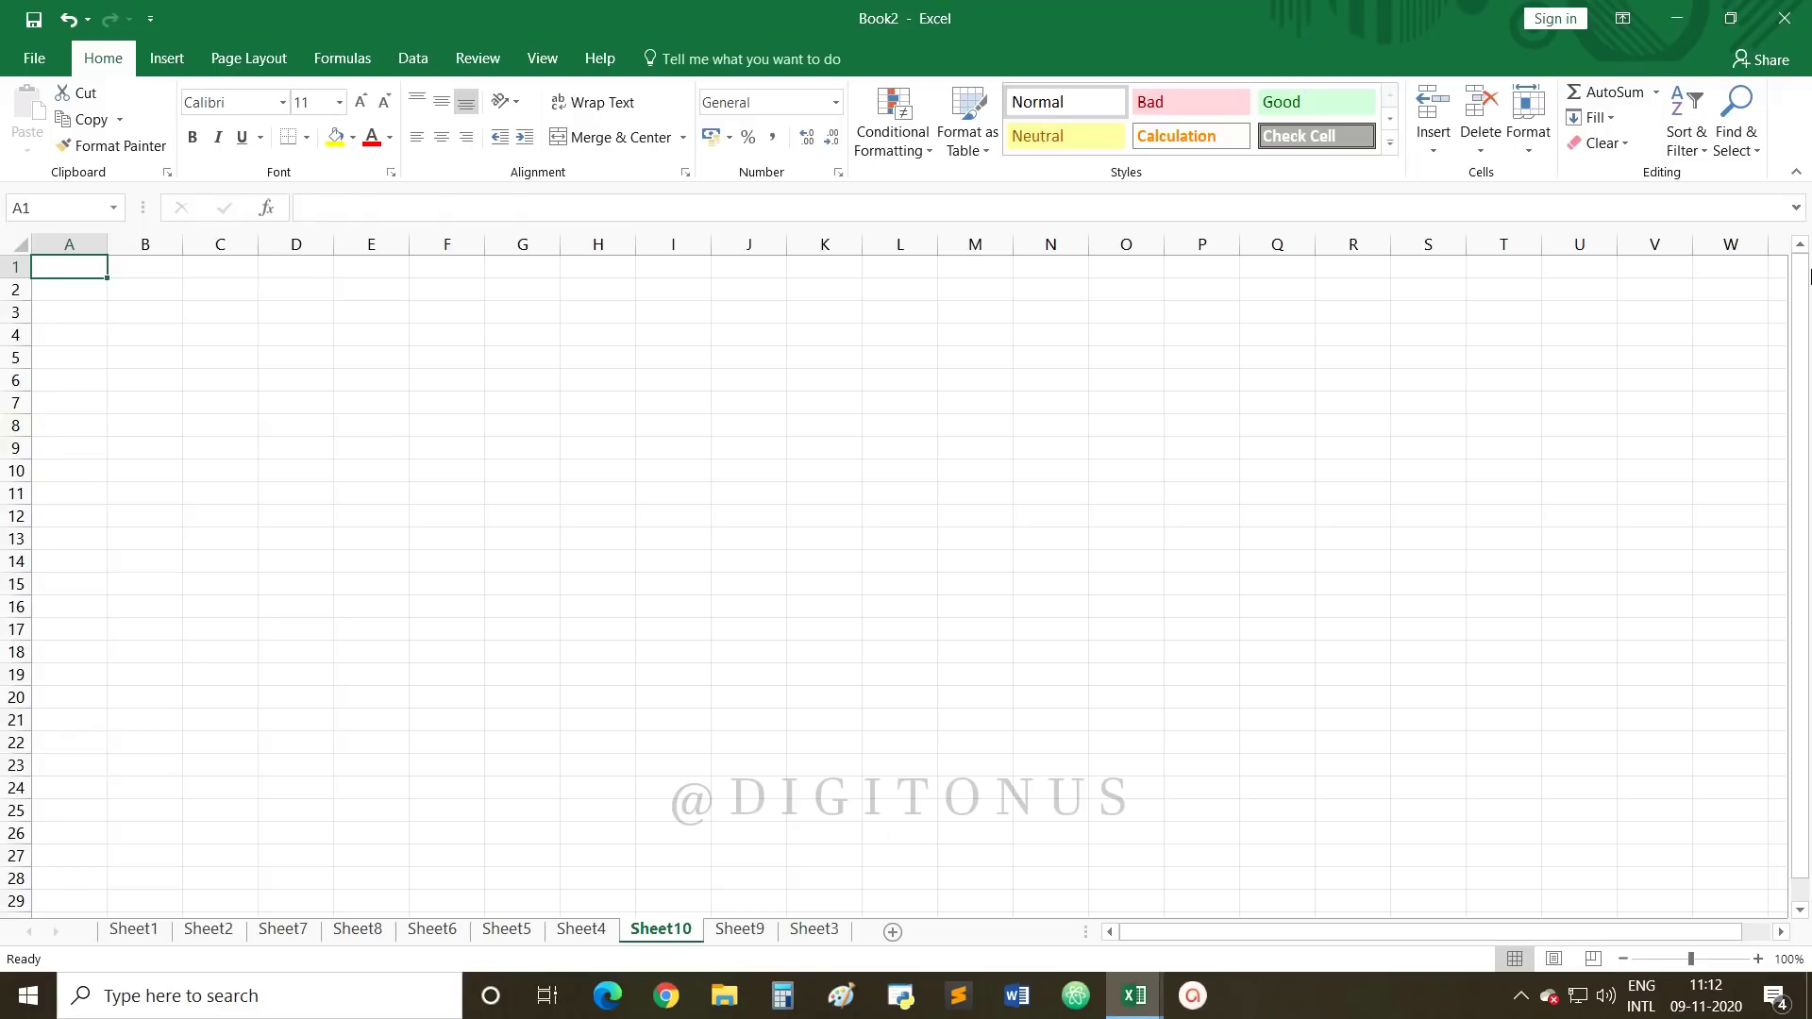
Step: Close the Book2 workbook without saving it and return to Book1
left_click(1784, 21)
left_click(930, 534)
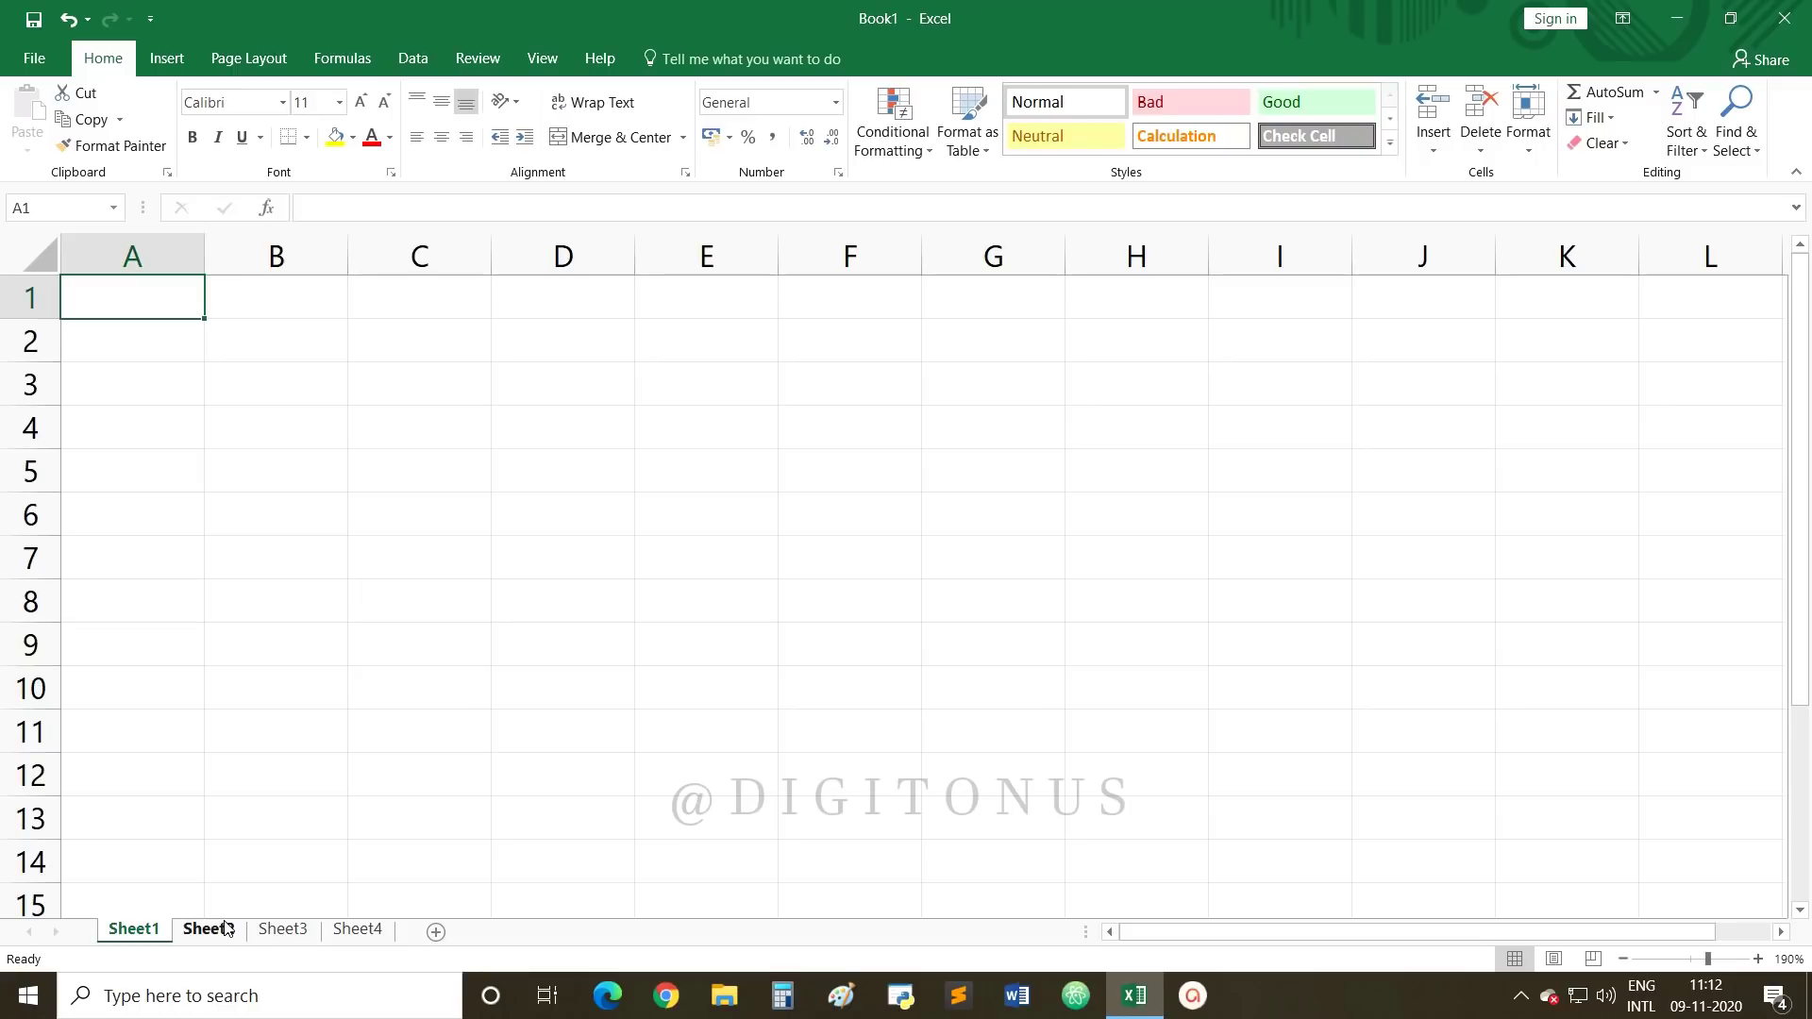
Step: Look through Sheet2, Sheet3 and Sheet4 of Book1 one after another
left_click(188, 931)
left_click(274, 932)
left_click(359, 931)
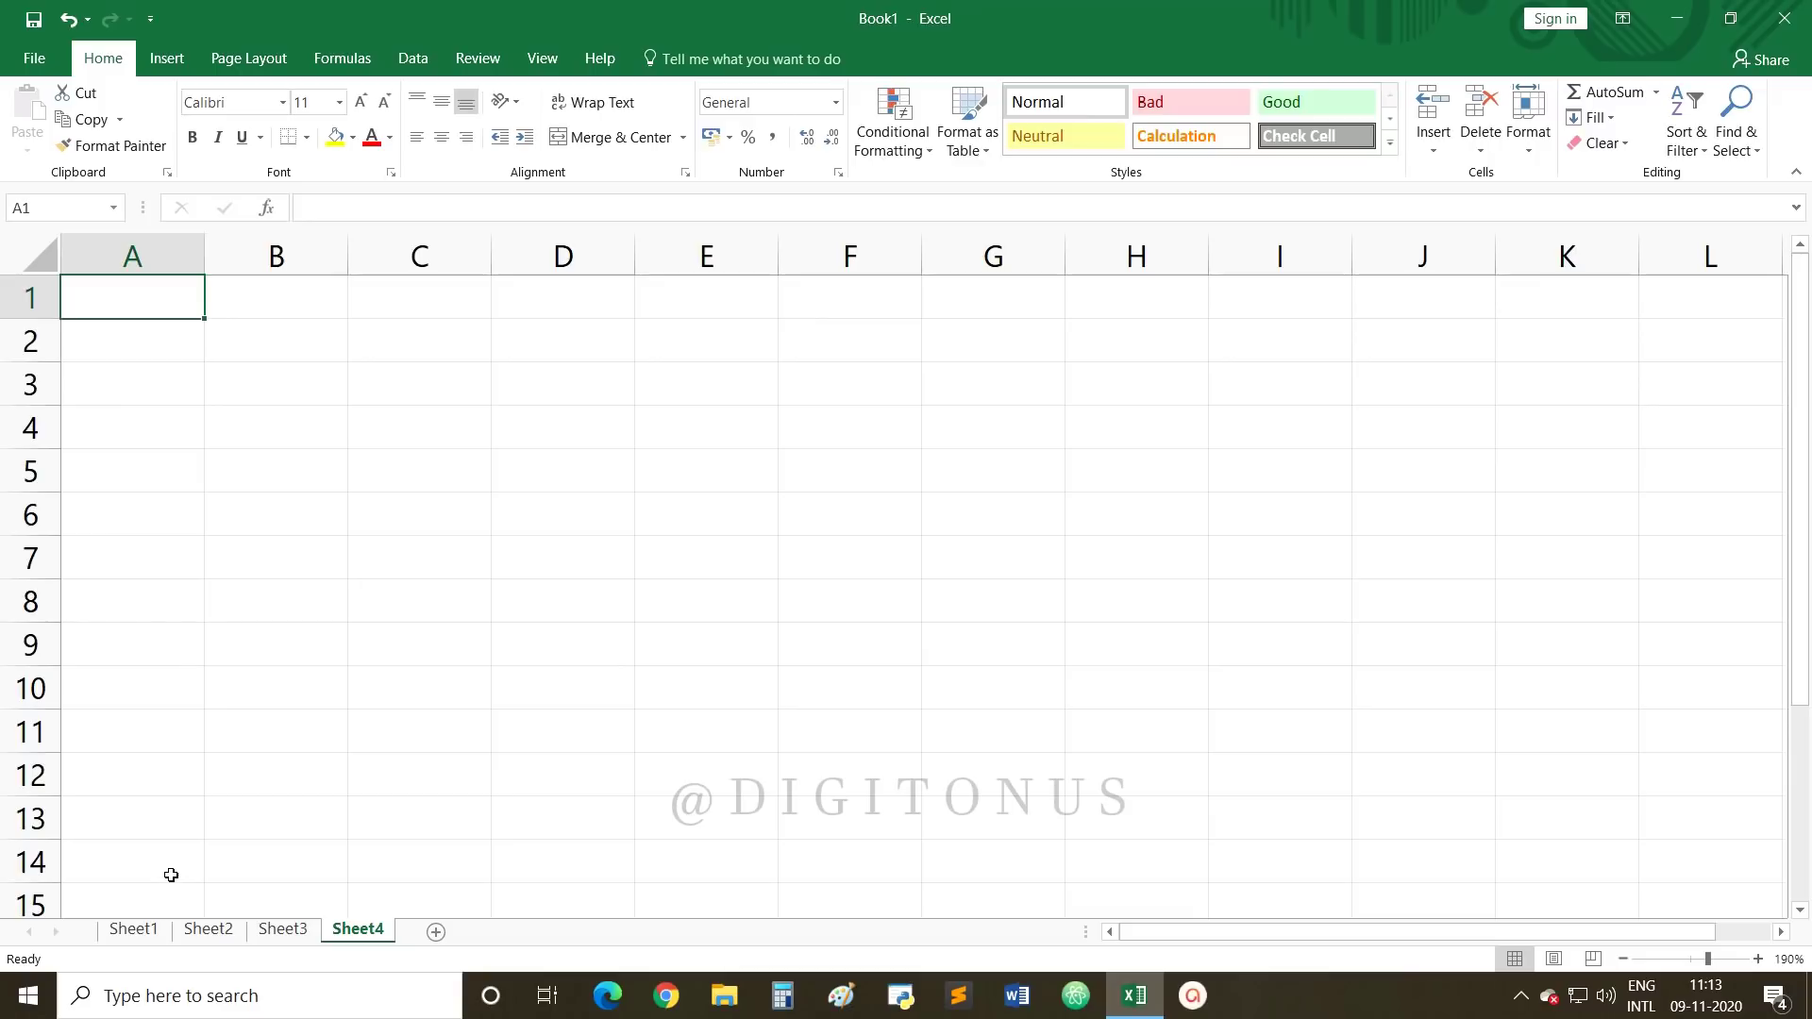
Step: Enter 652, 653, 752 and 753 in cell A1 of Sheet1, Sheet2, Sheet3 and Sheet4 respectively
left_click(147, 934)
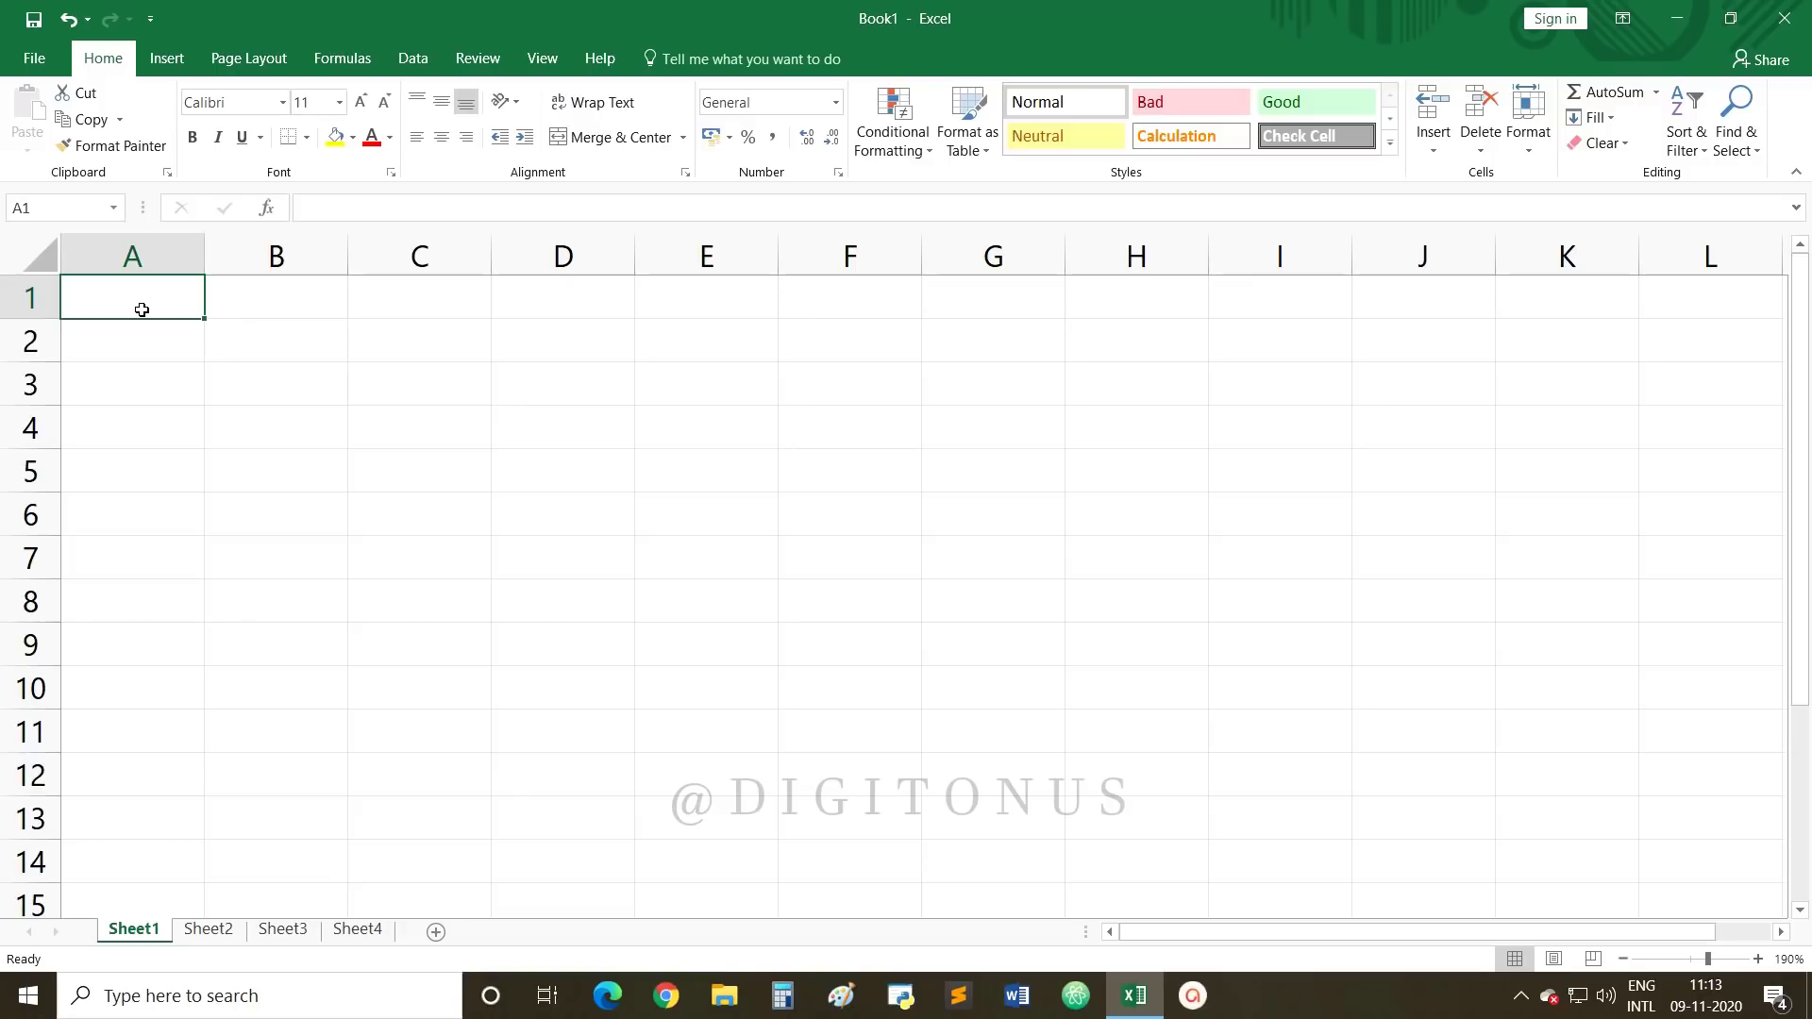
type("652")
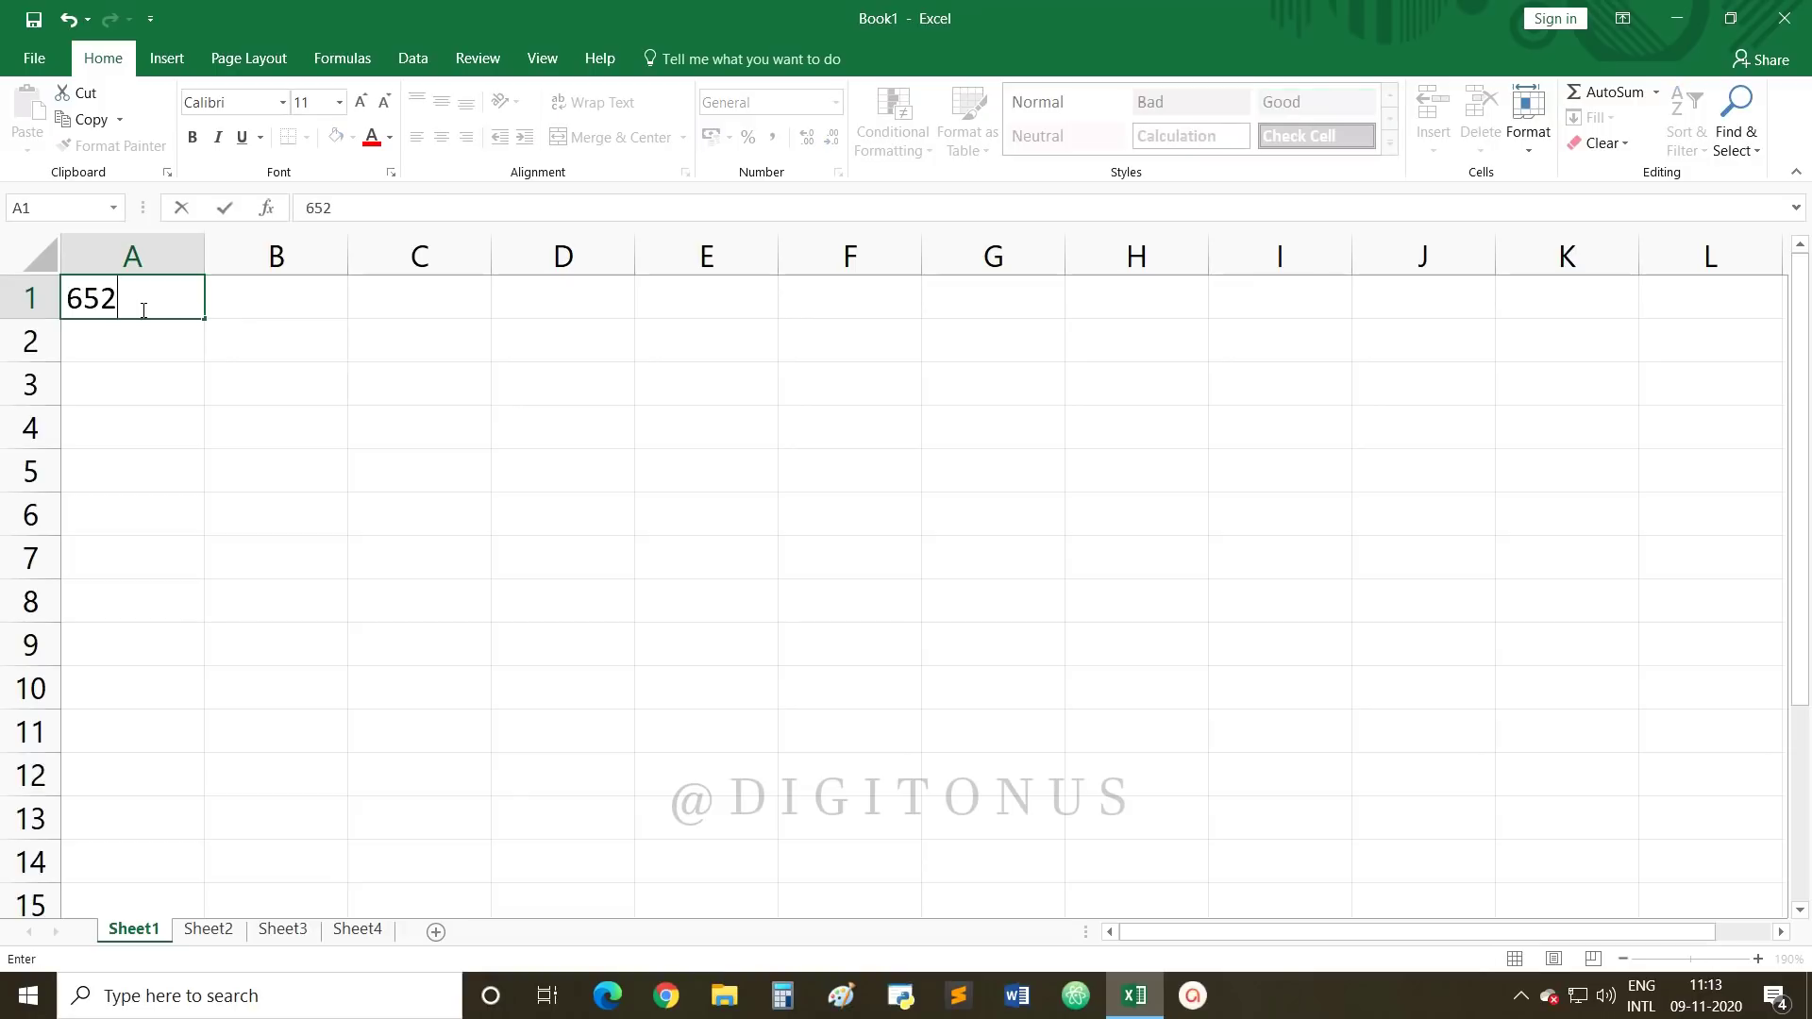
left_click(209, 928)
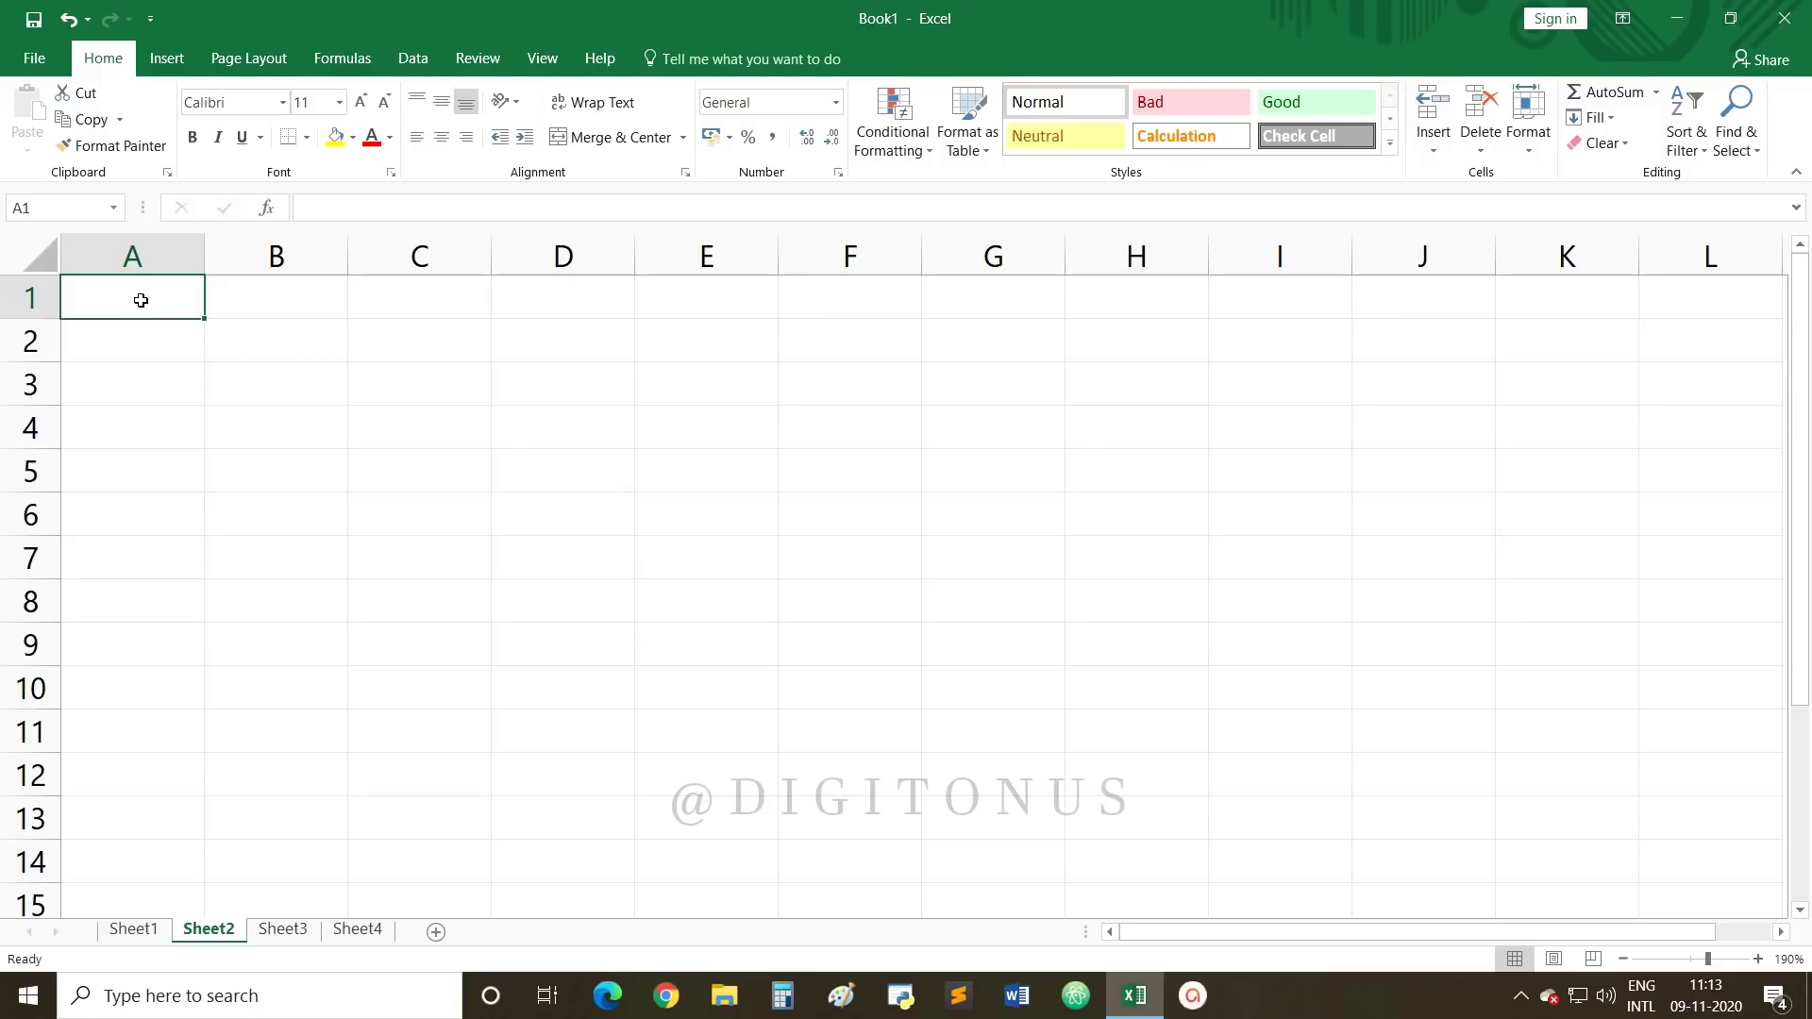
type("653")
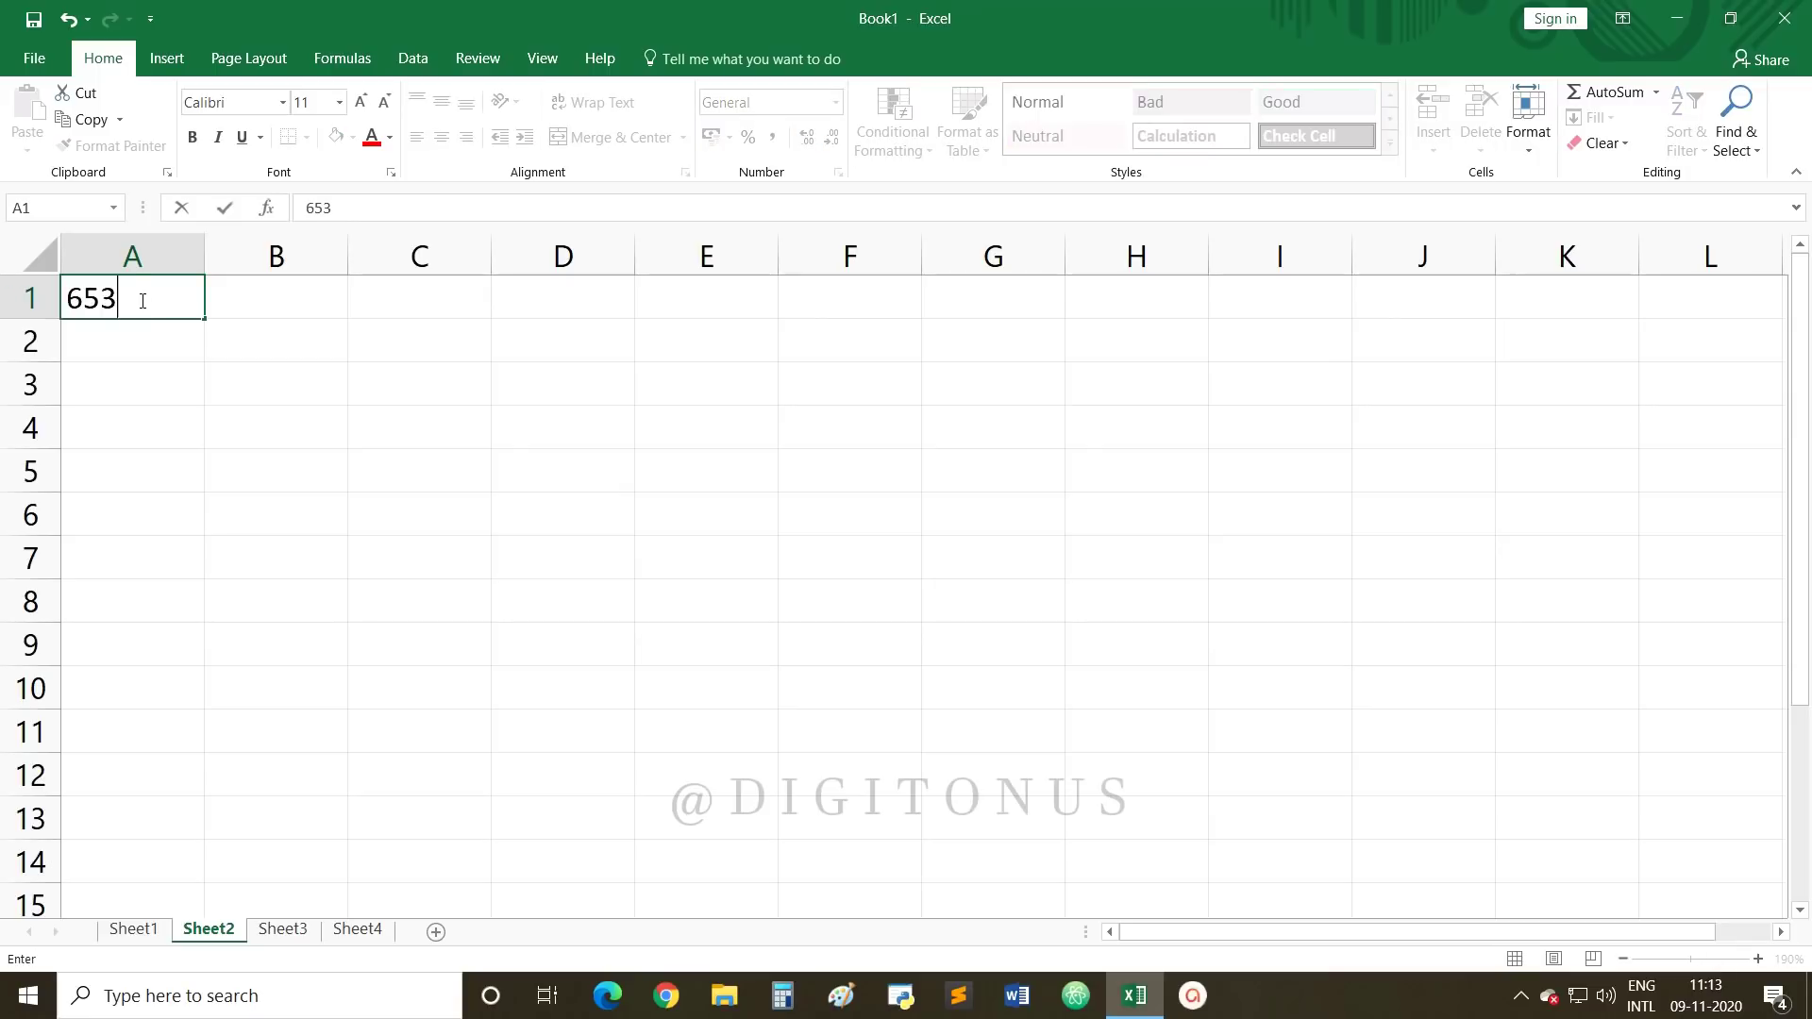
left_click(283, 928)
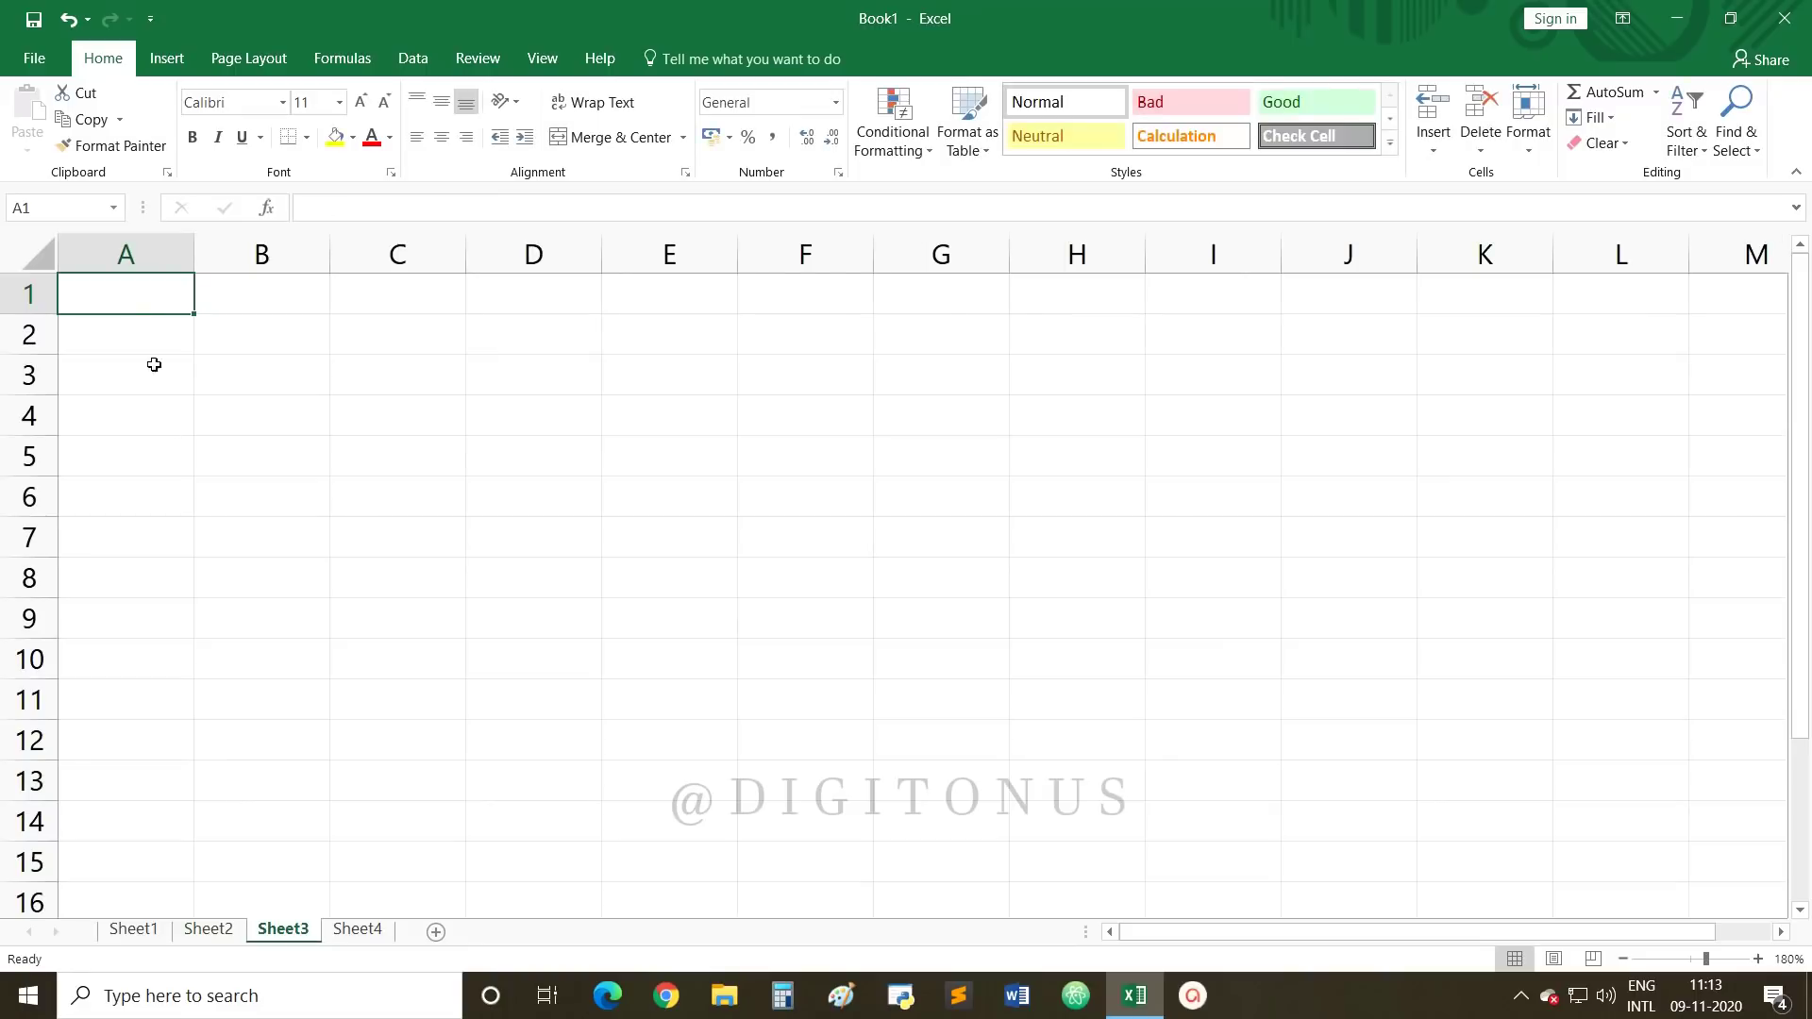
type("752")
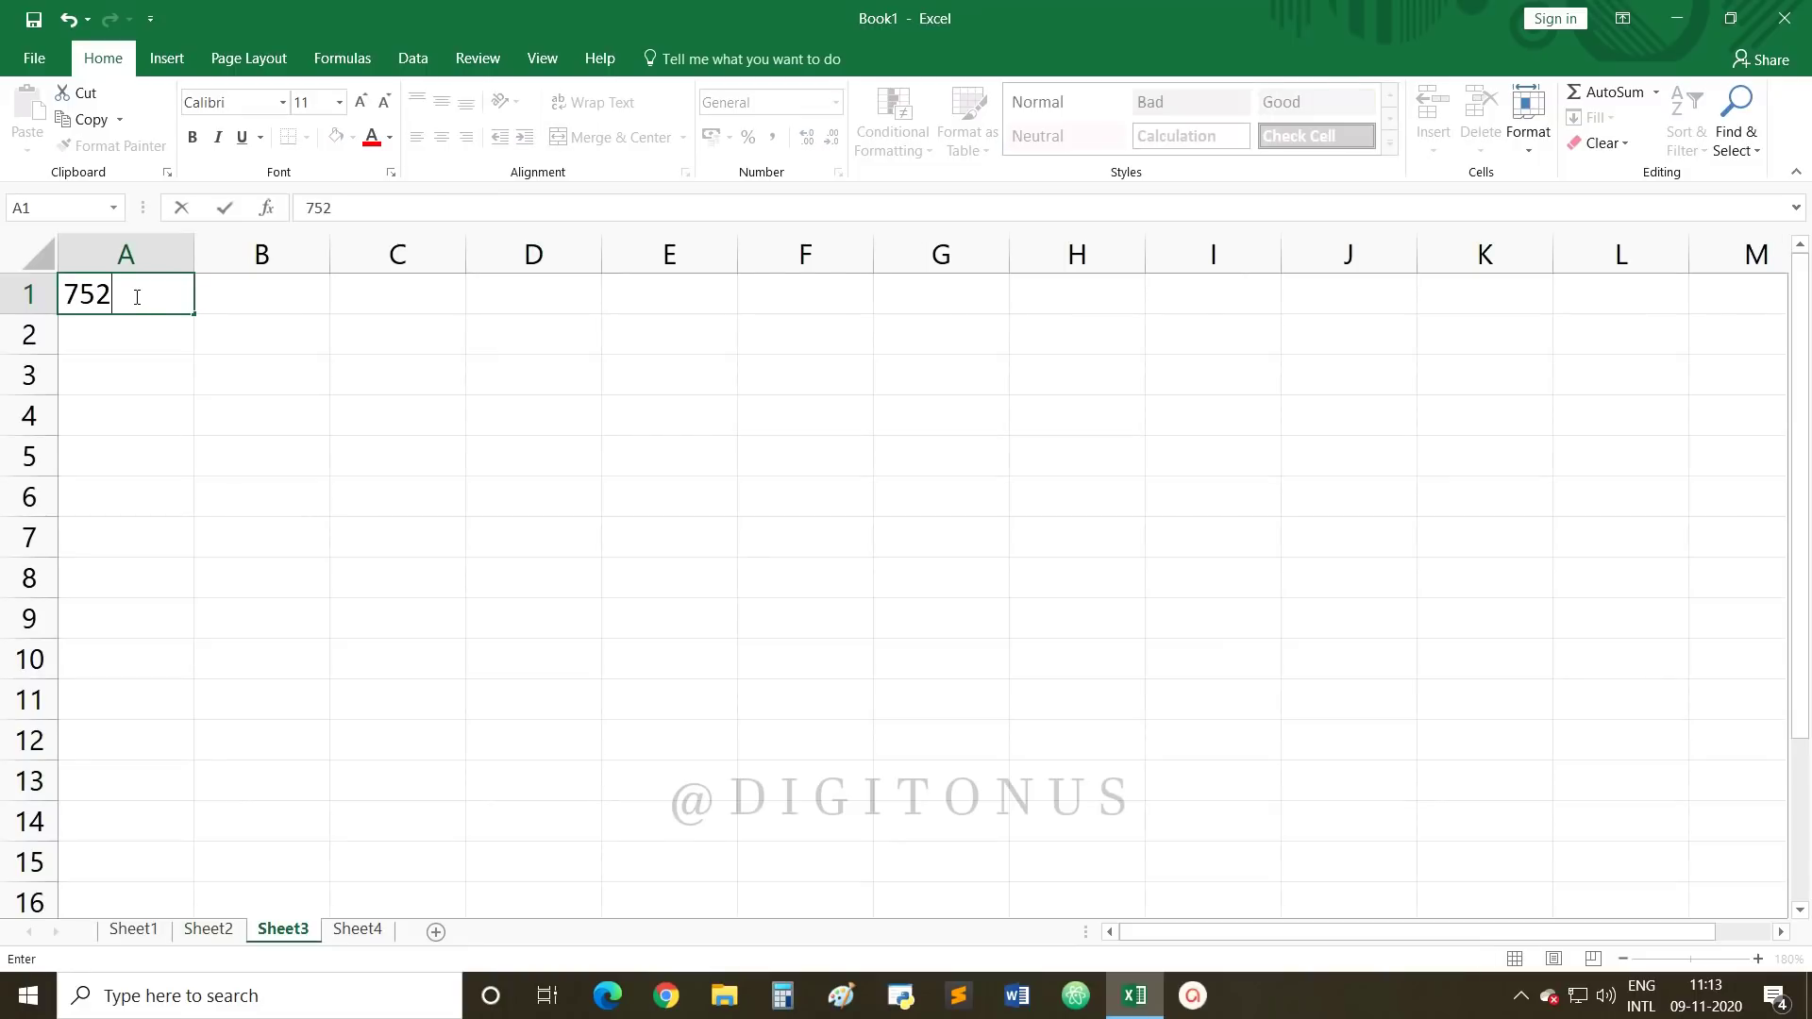
left_click(357, 929)
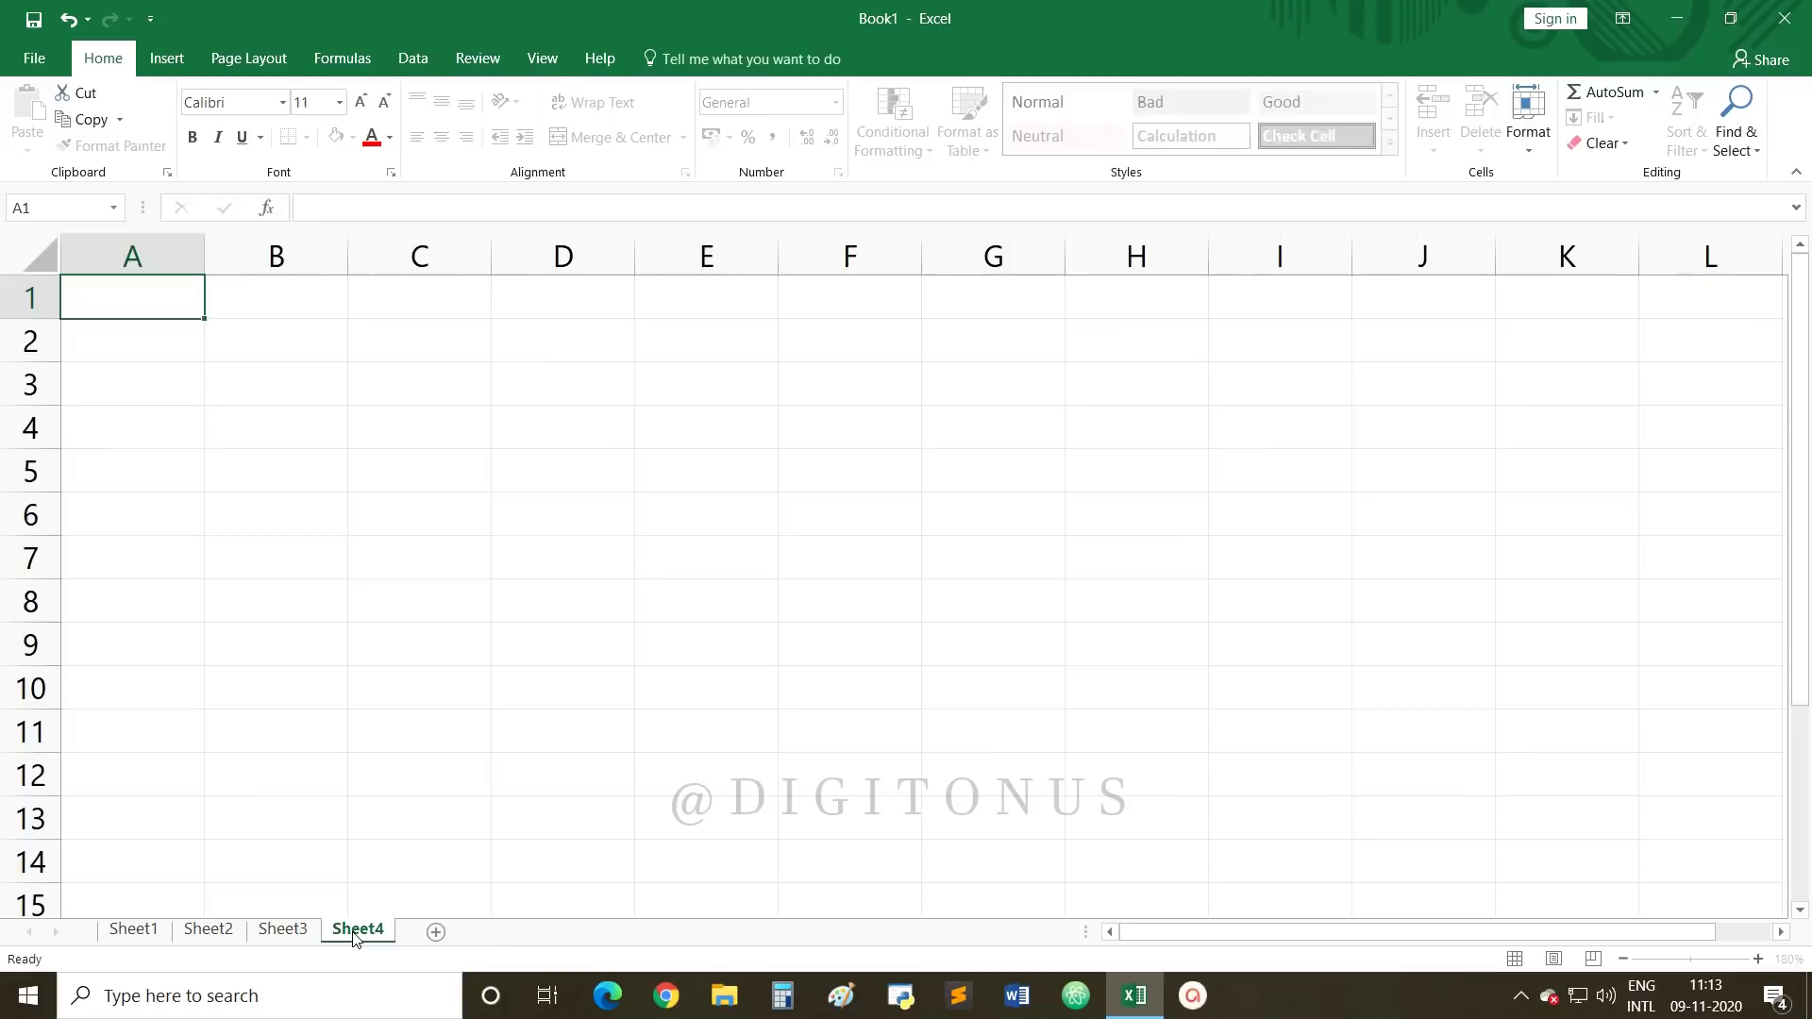
type("753")
left_click(456, 784)
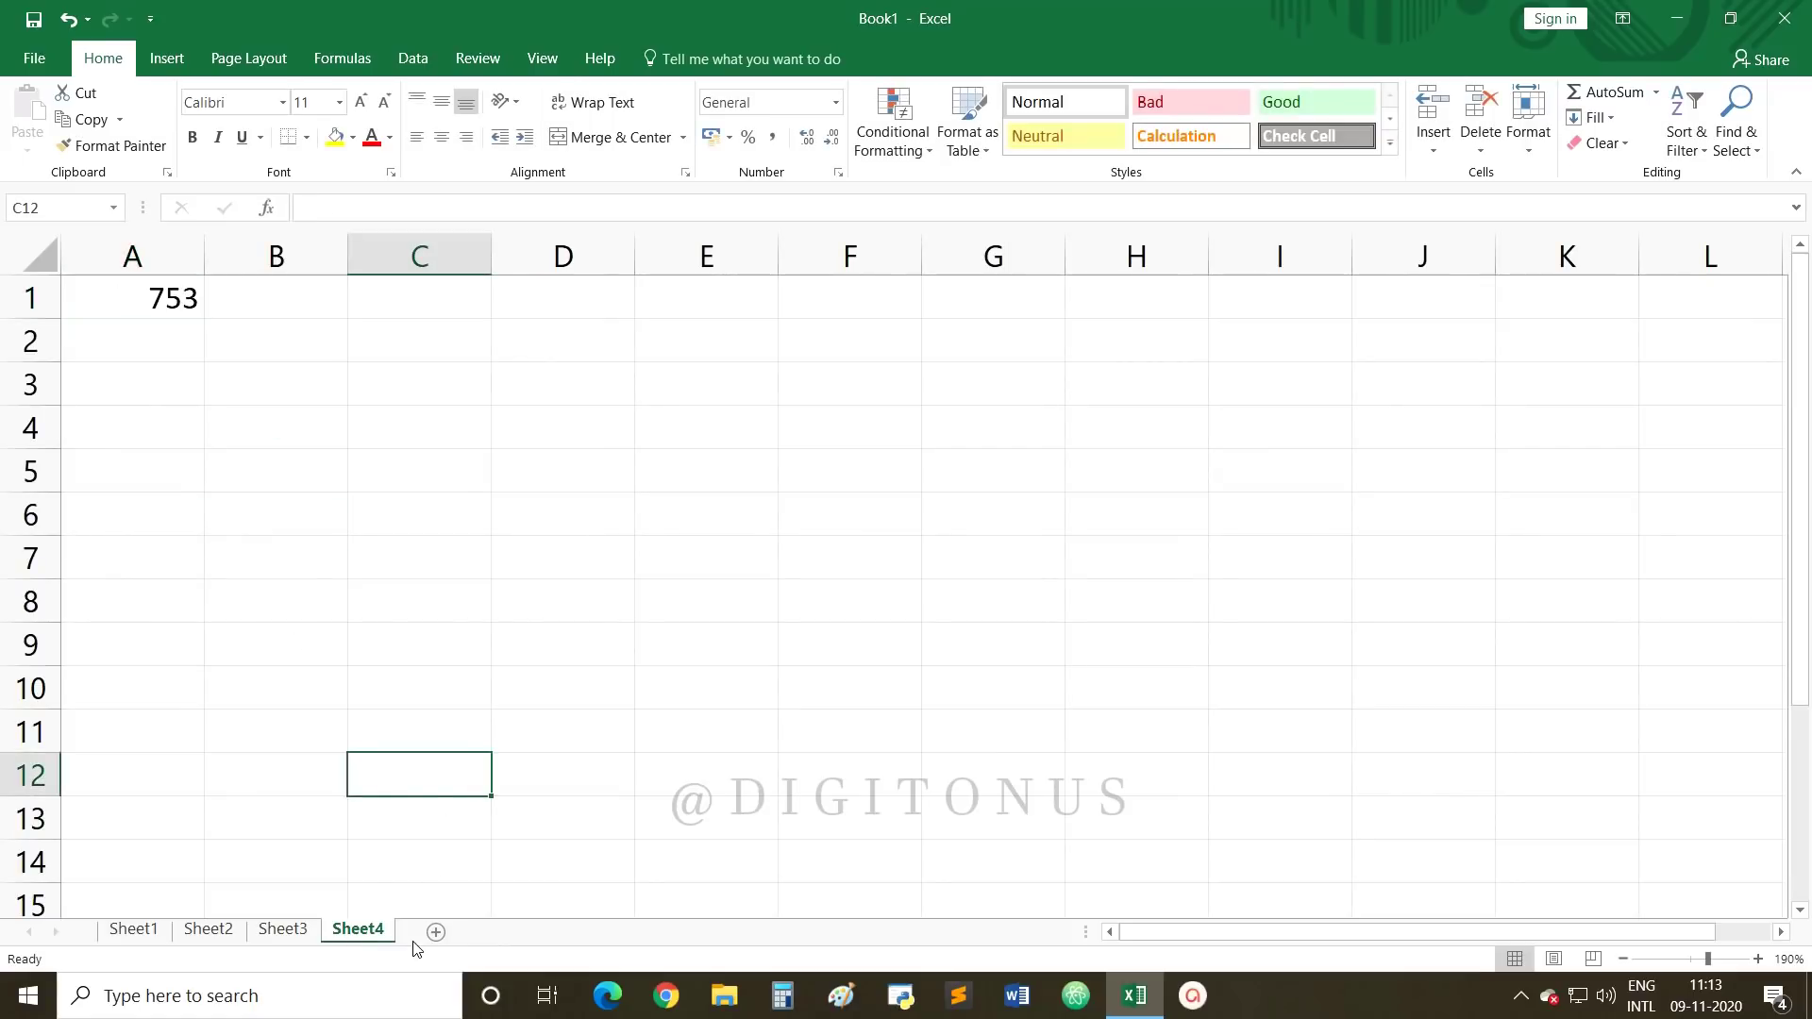
Step: Add a new worksheet after Sheet4 and set its zoom level to 200%
left_click(435, 932)
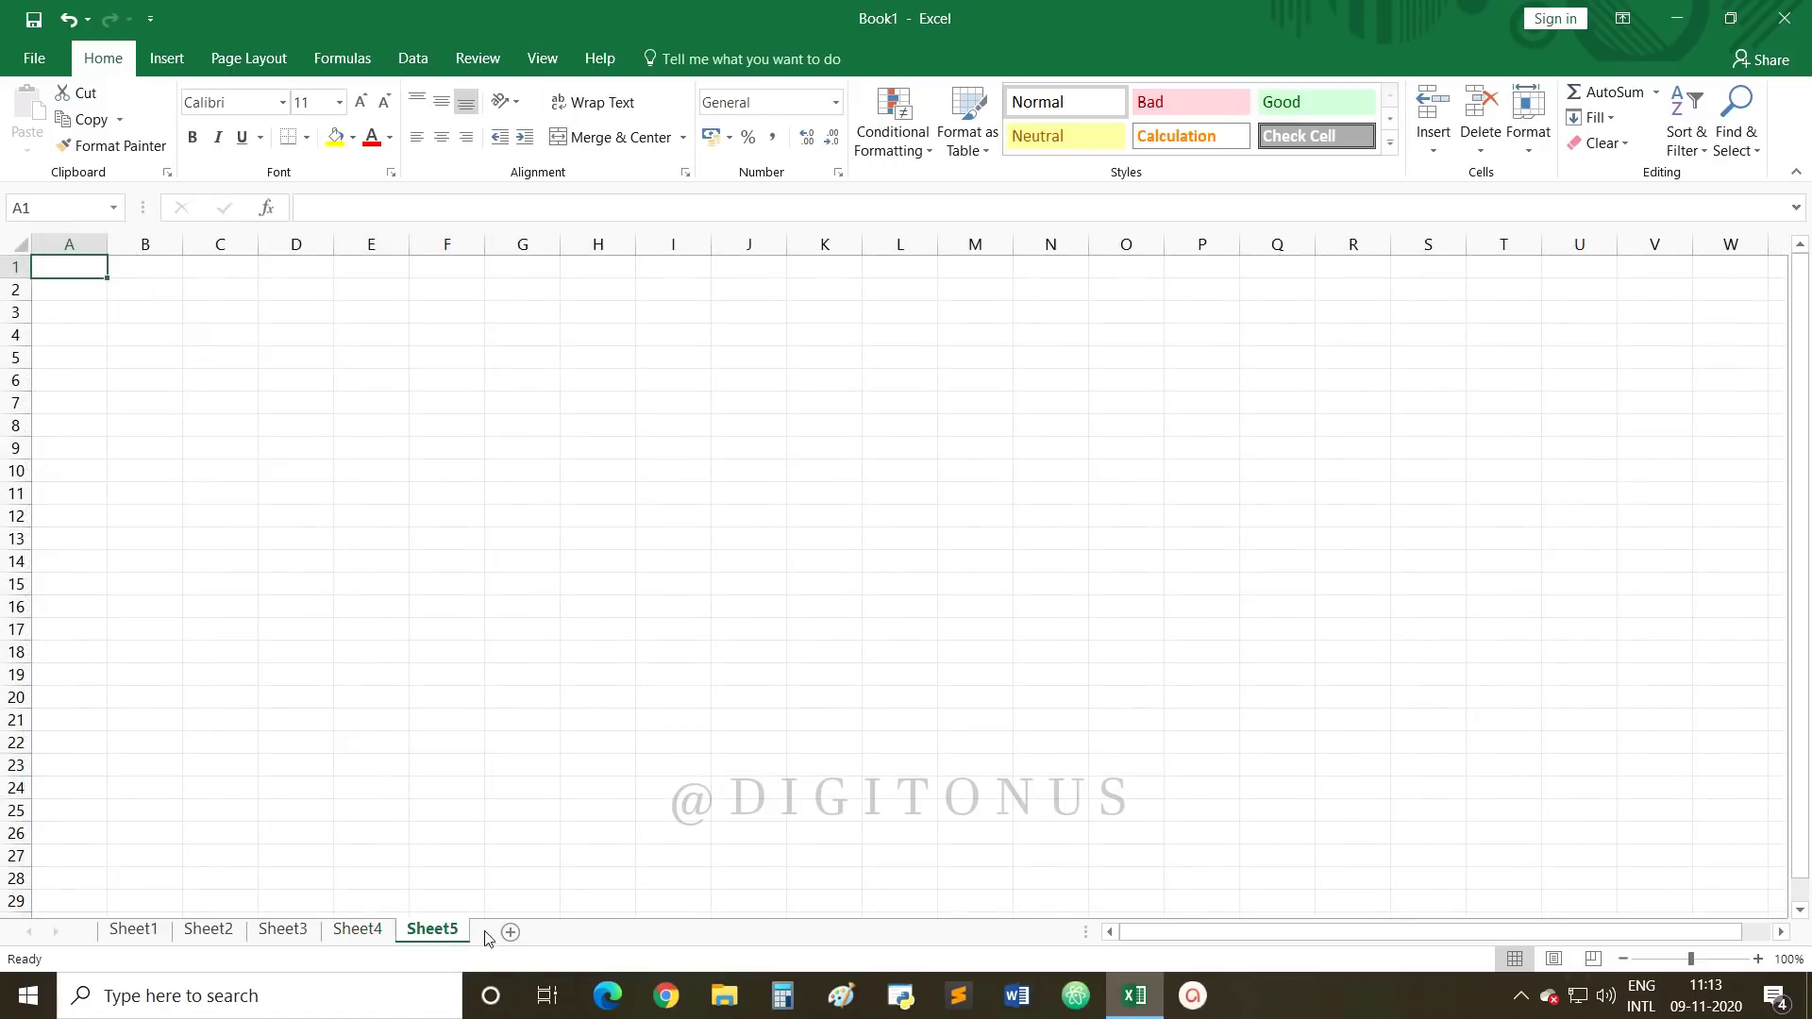
left_click(1757, 959)
left_click(1757, 958)
left_click(1756, 959)
left_click(1757, 959)
left_click(1757, 959)
left_click(1757, 959)
left_click(1757, 959)
left_click(1757, 959)
left_click(1757, 959)
left_click(1756, 959)
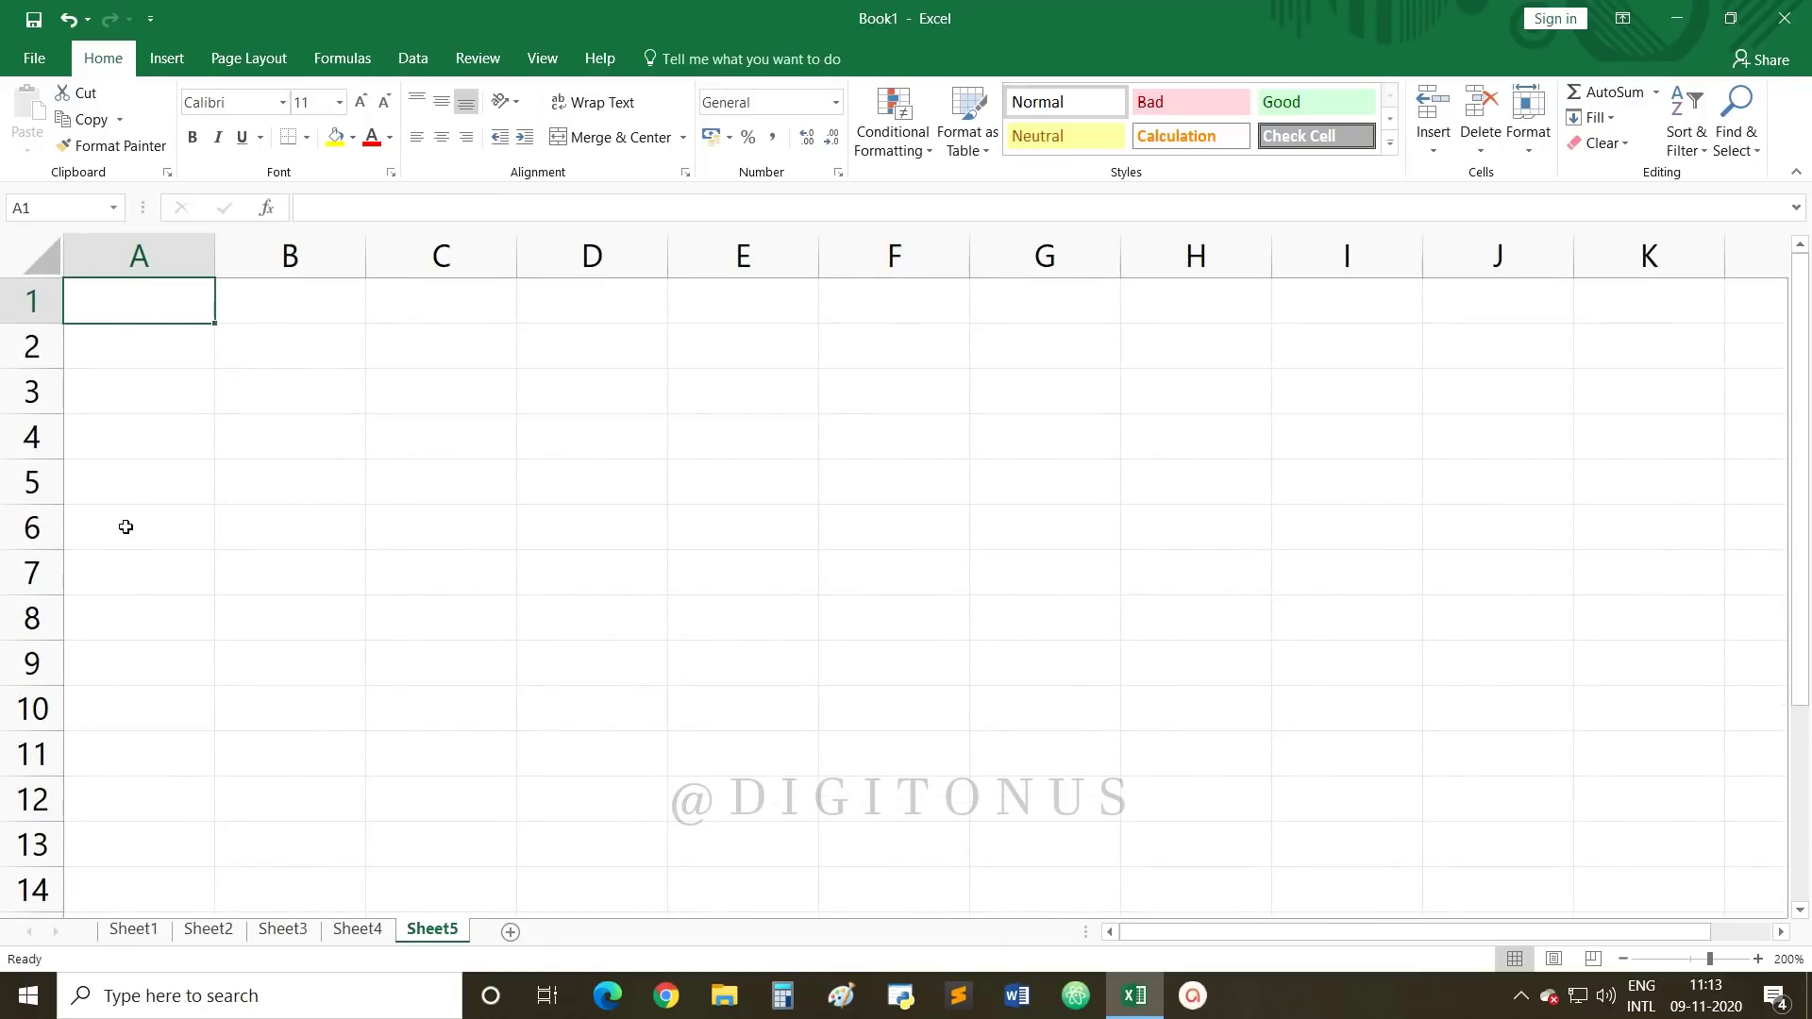
Step: Review the numbers in cell A1 across Sheet1, Sheet2, Sheet3 and Sheet4
left_click(133, 930)
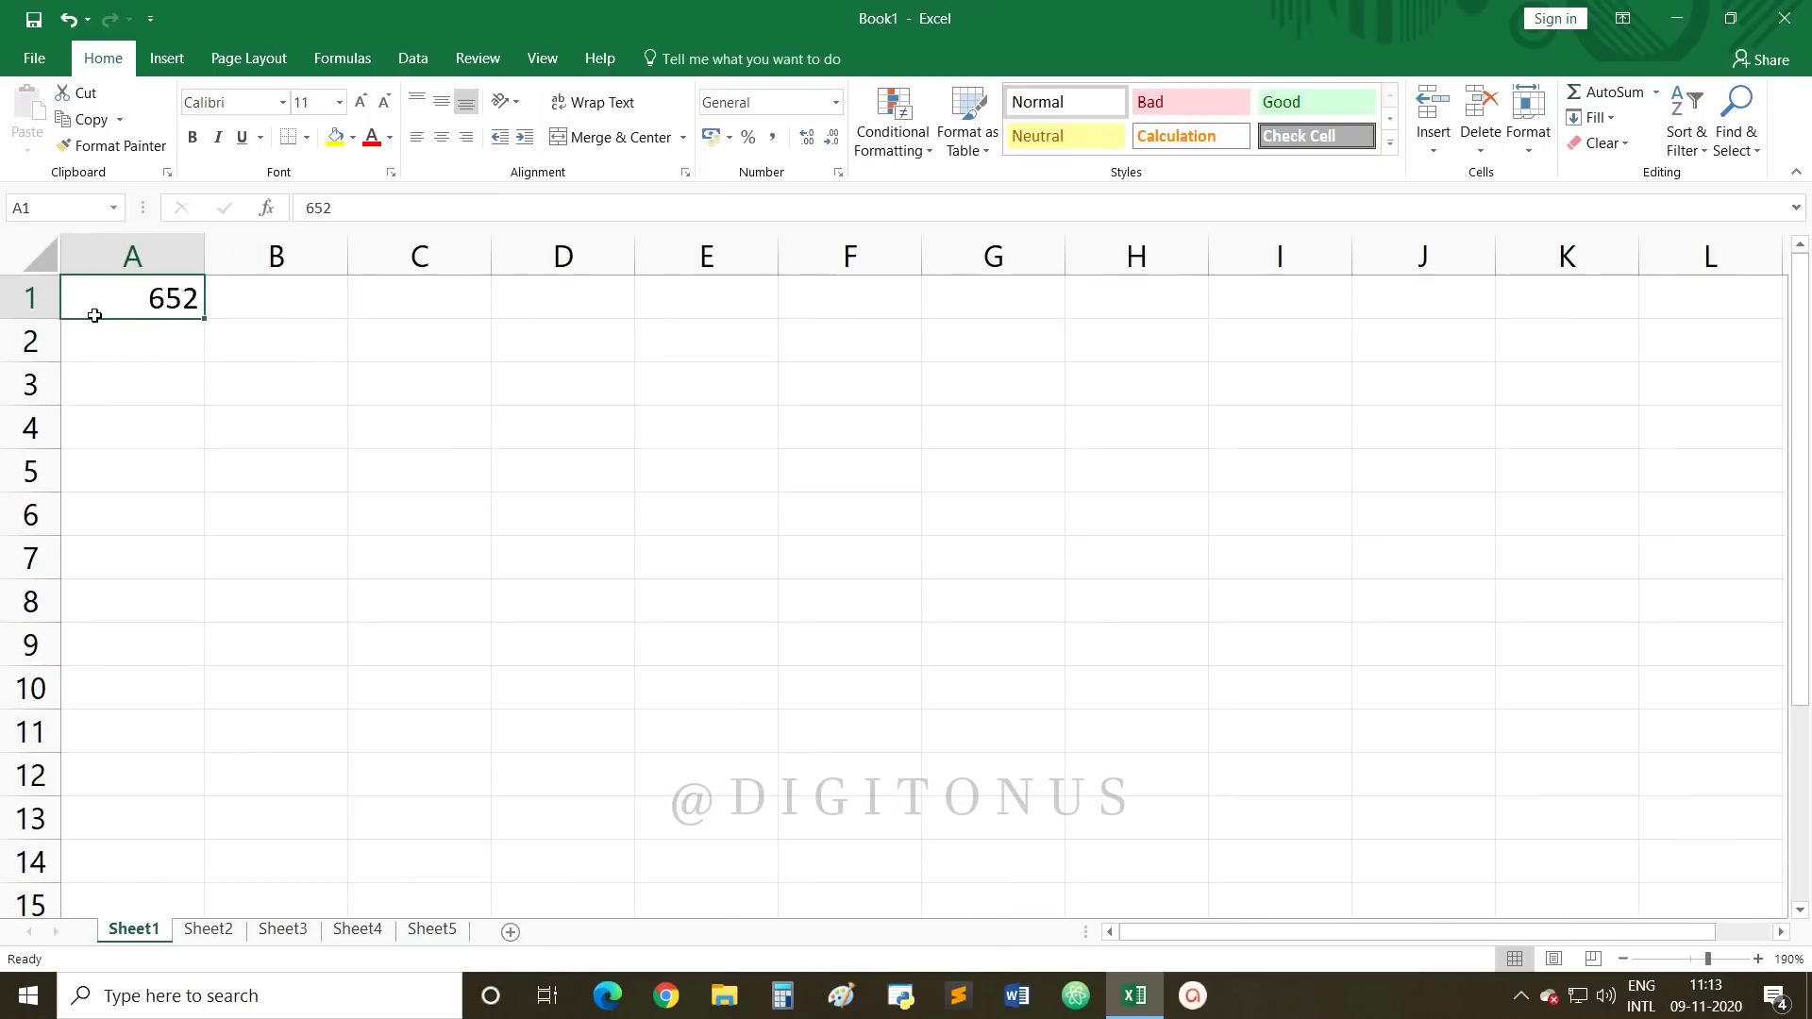
left_click(223, 937)
left_click(288, 938)
left_click(353, 934)
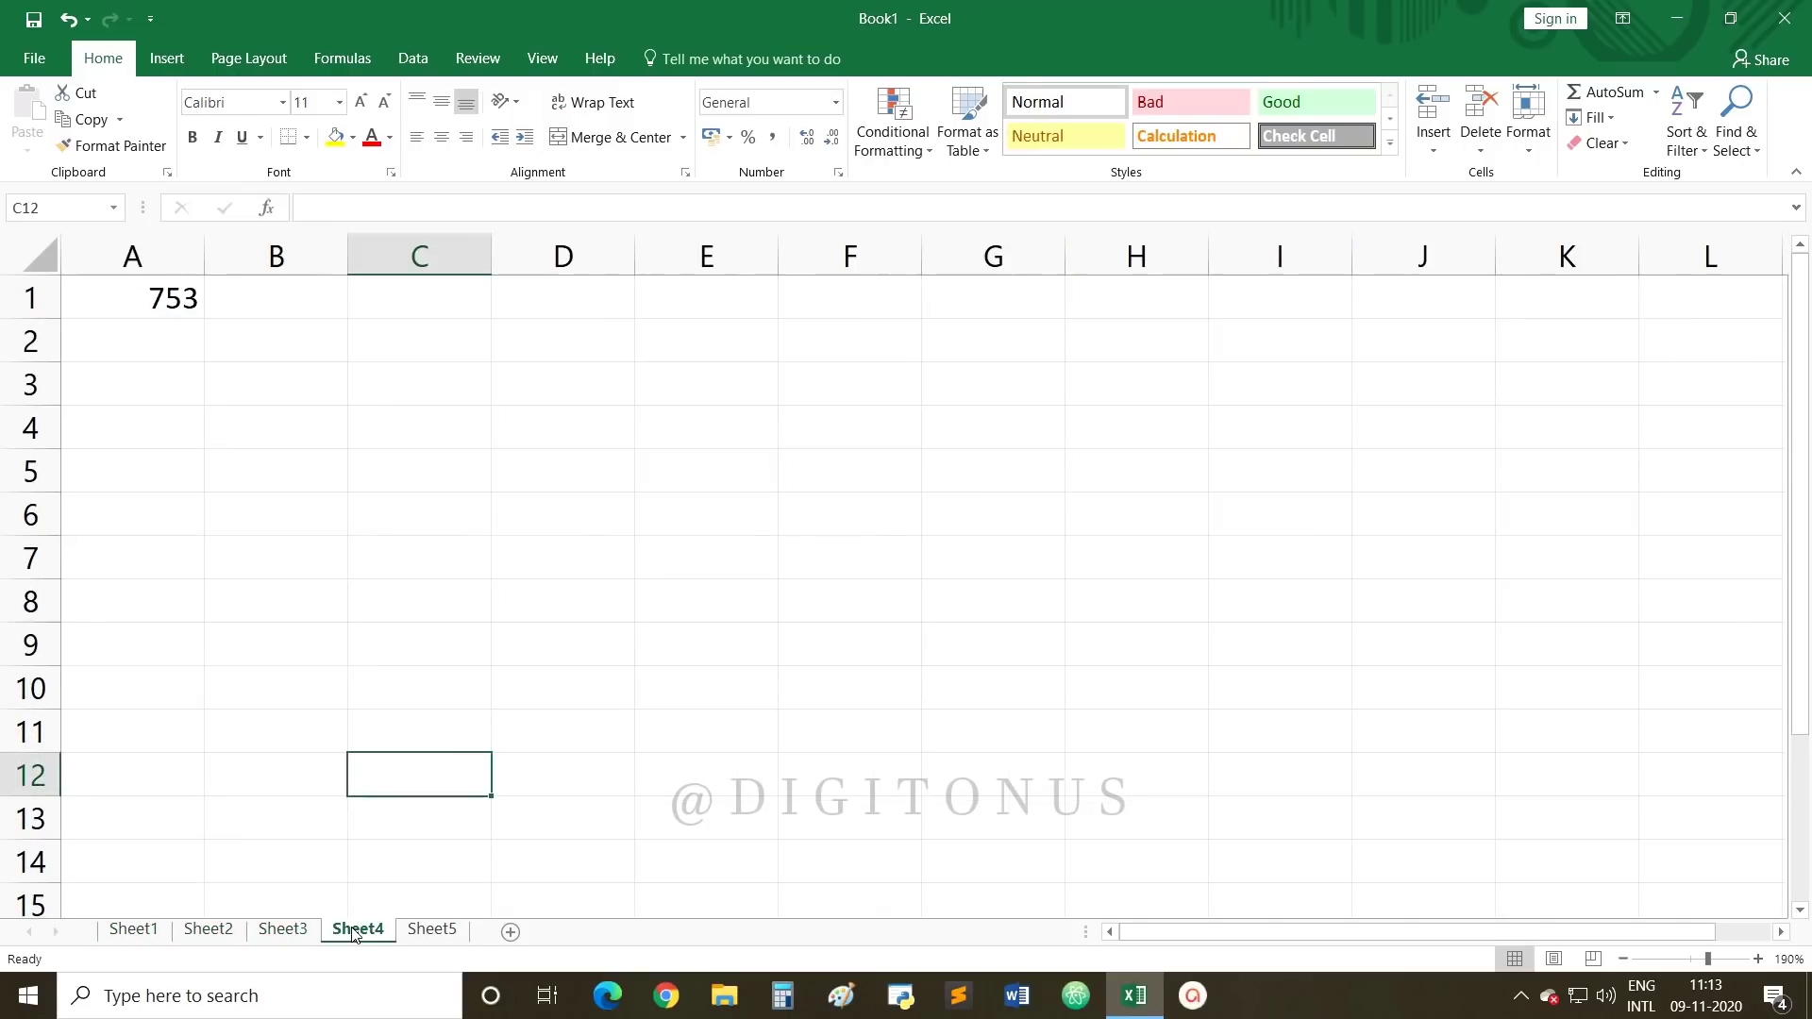
left_click(283, 929)
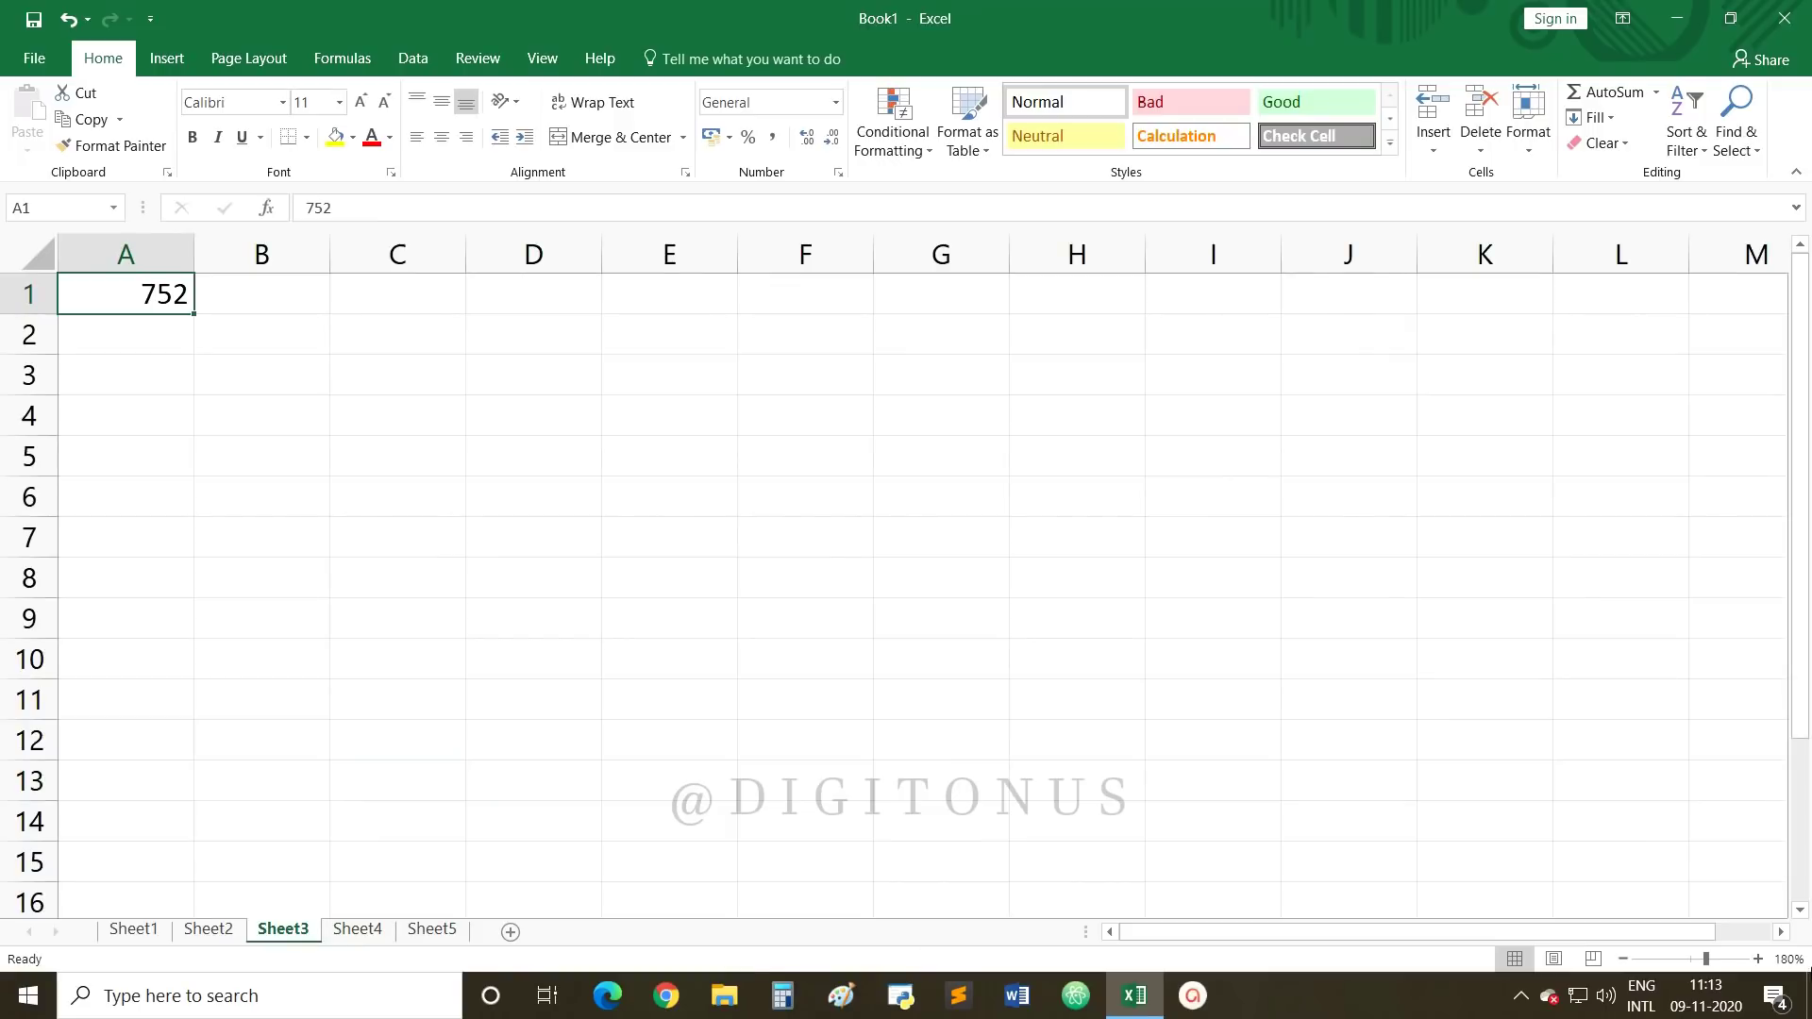
left_click(1756, 958)
left_click(227, 932)
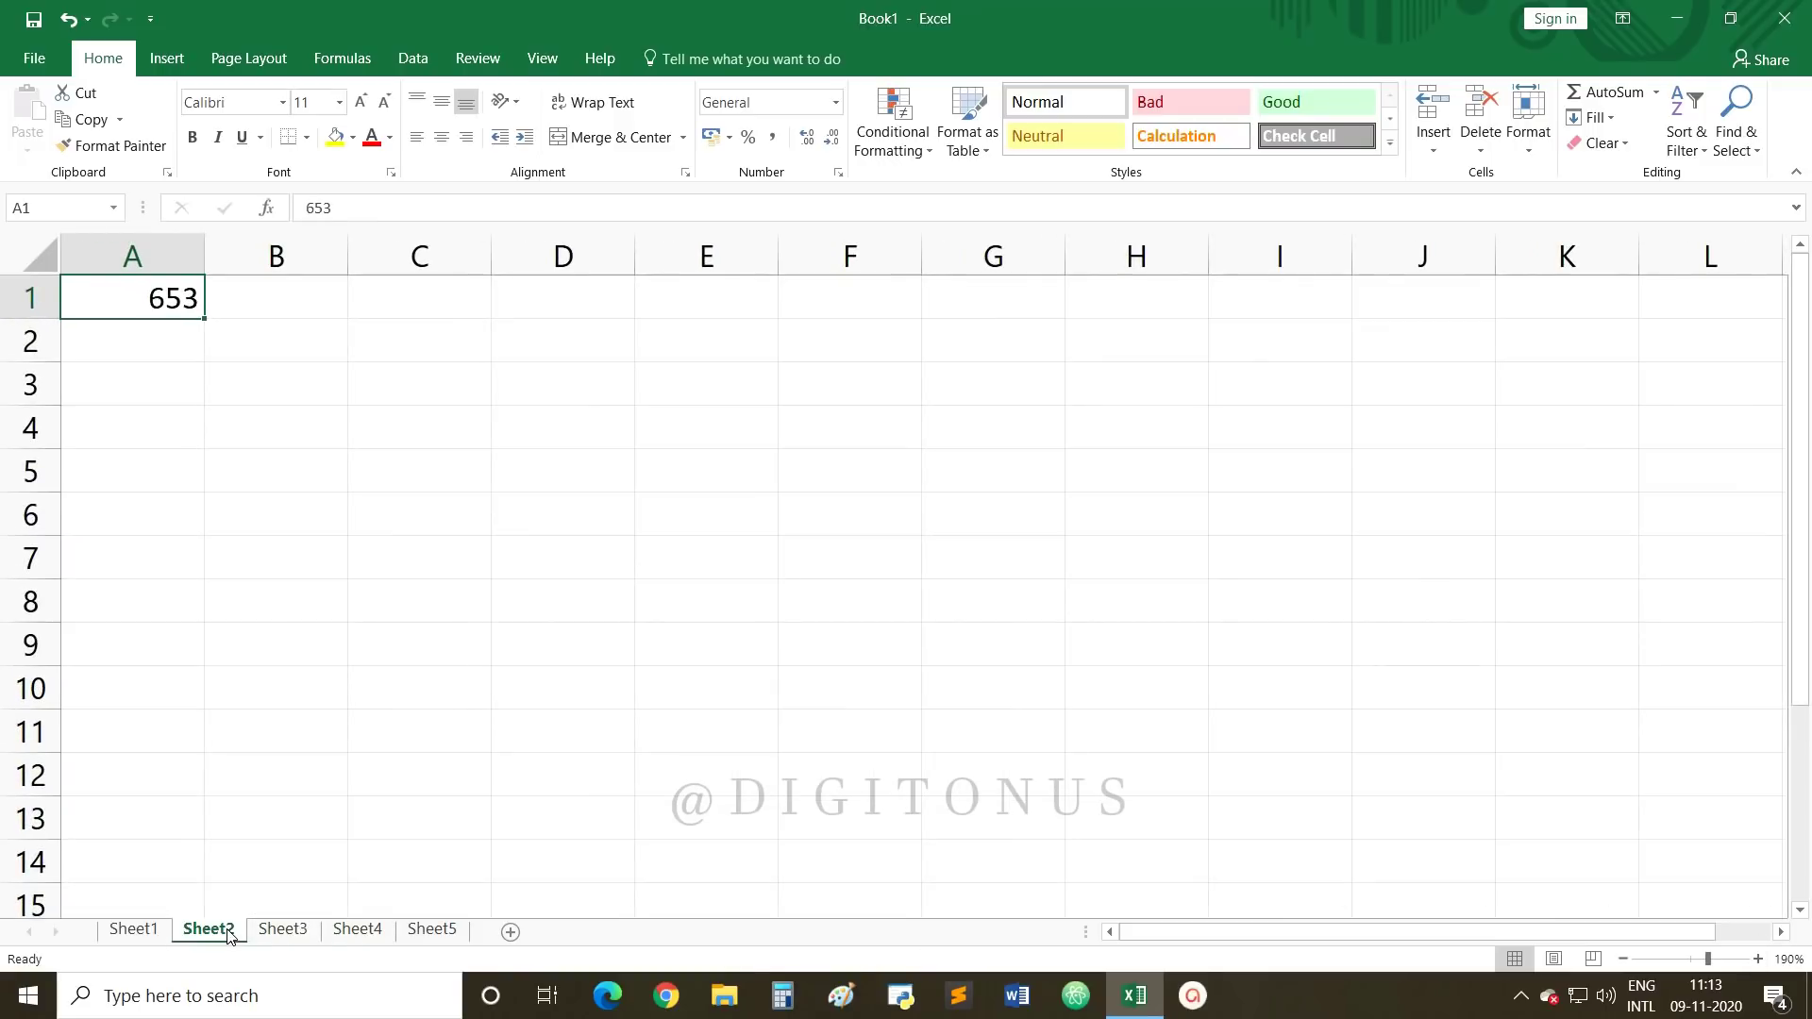
left_click(132, 932)
left_click(203, 931)
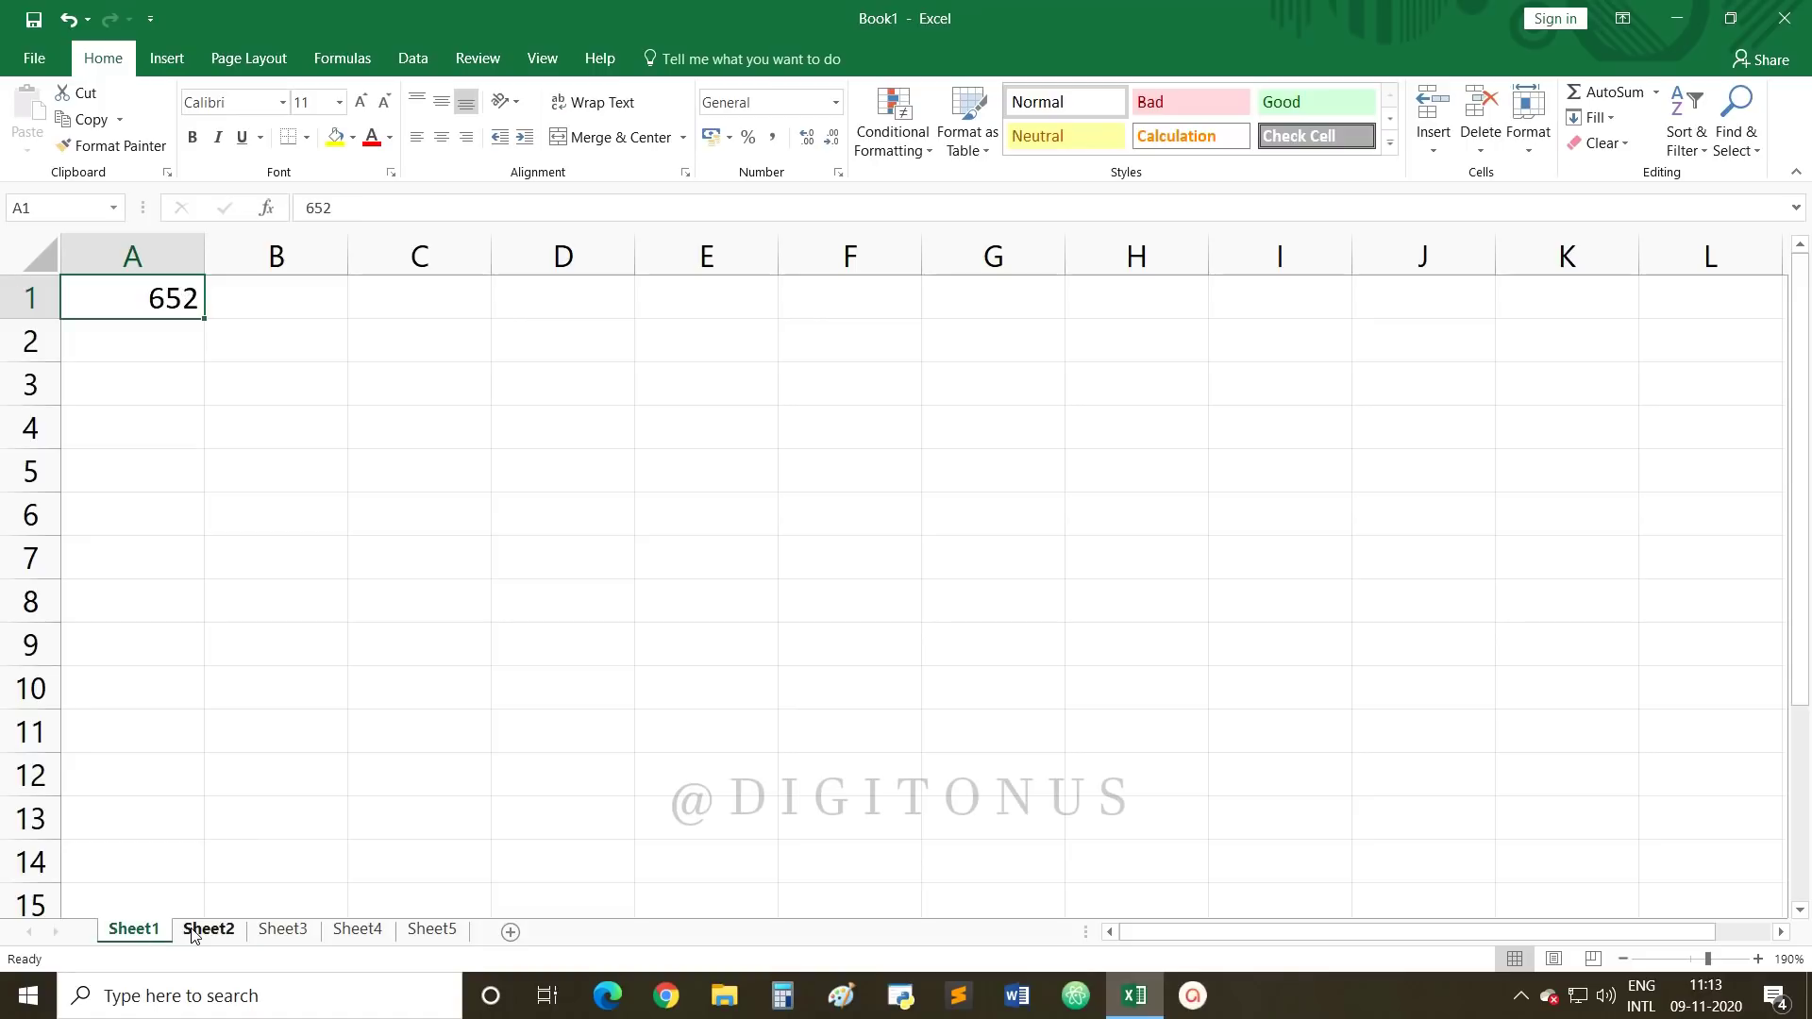
left_click(269, 930)
left_click(377, 932)
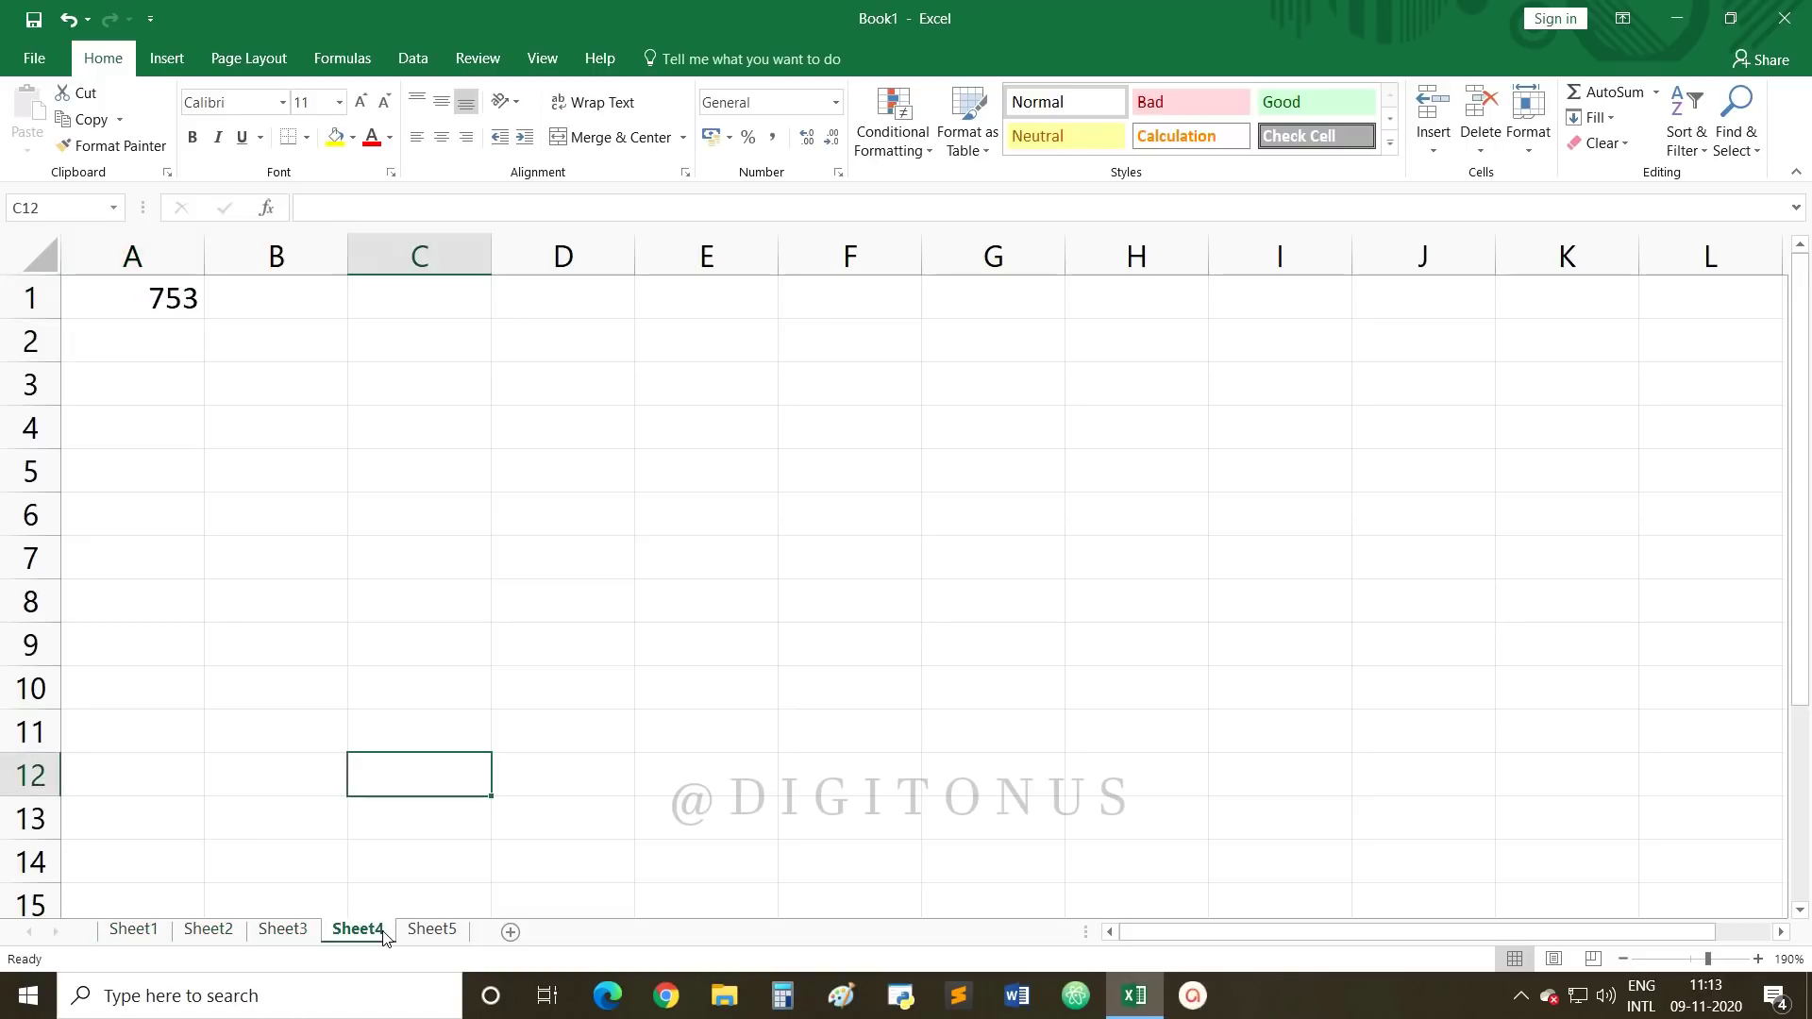
Step: Start a SUM formula in cell B1 of Sheet5
left_click(432, 931)
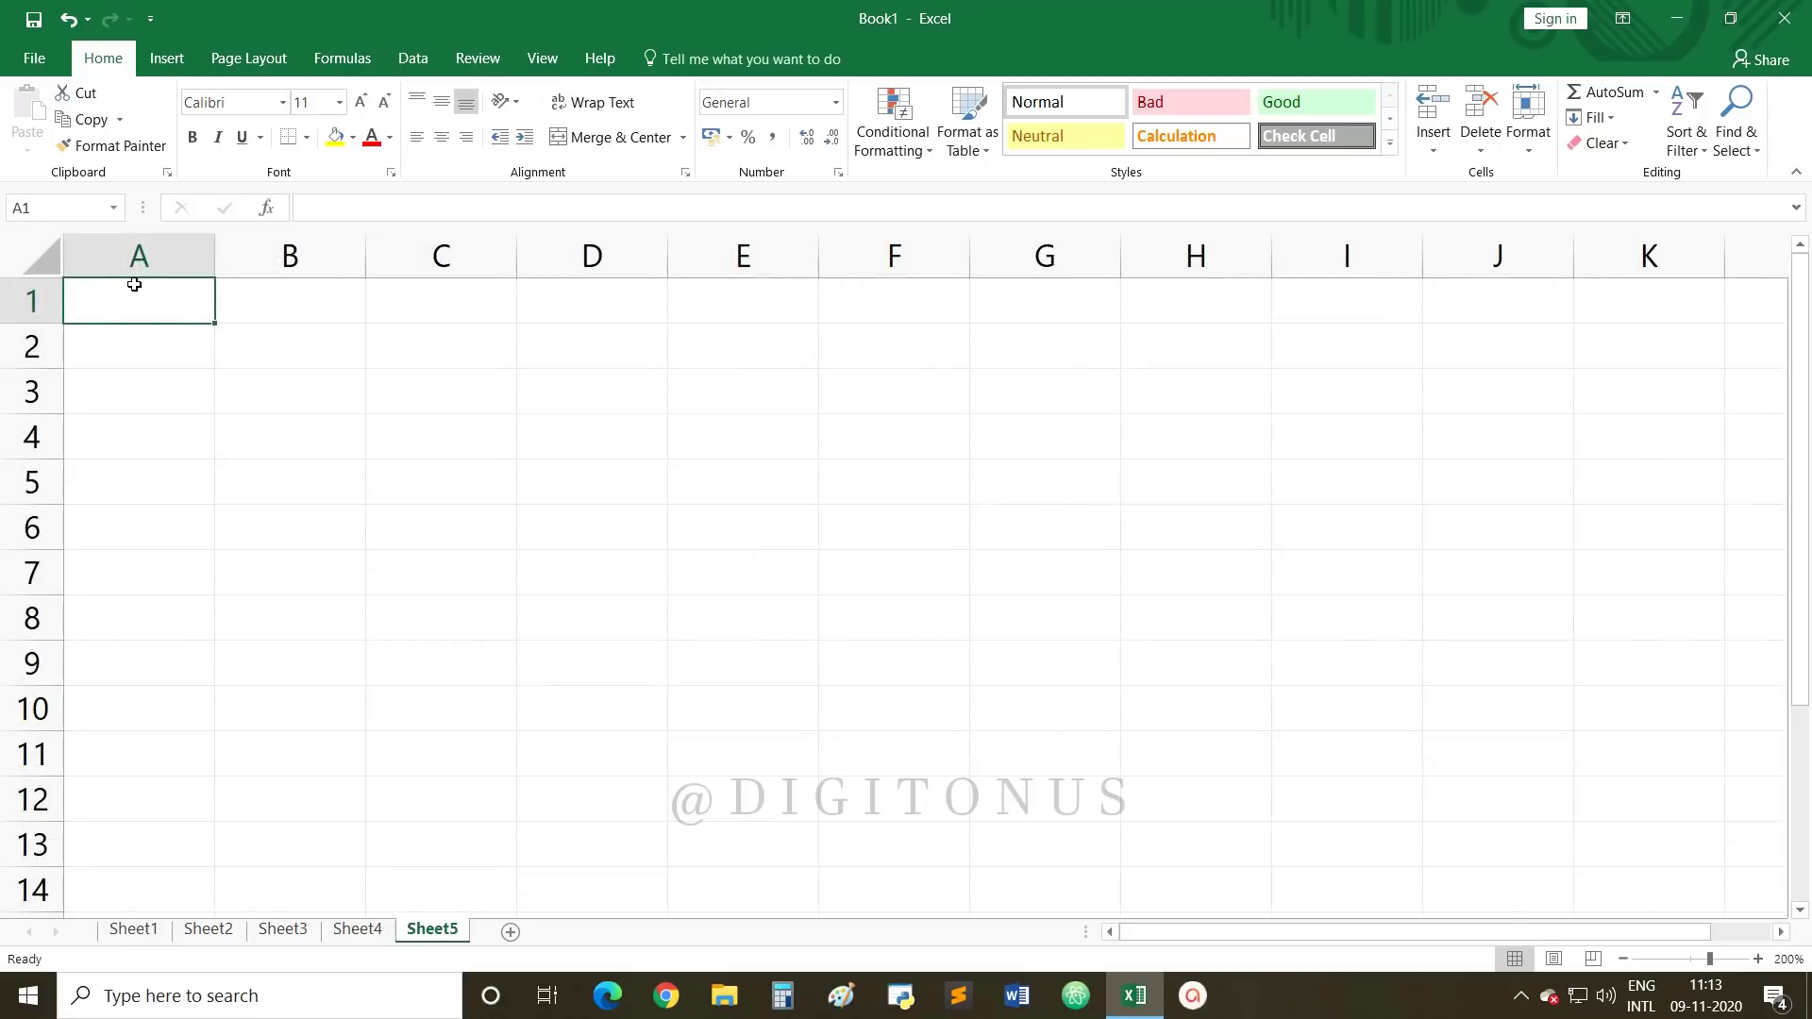
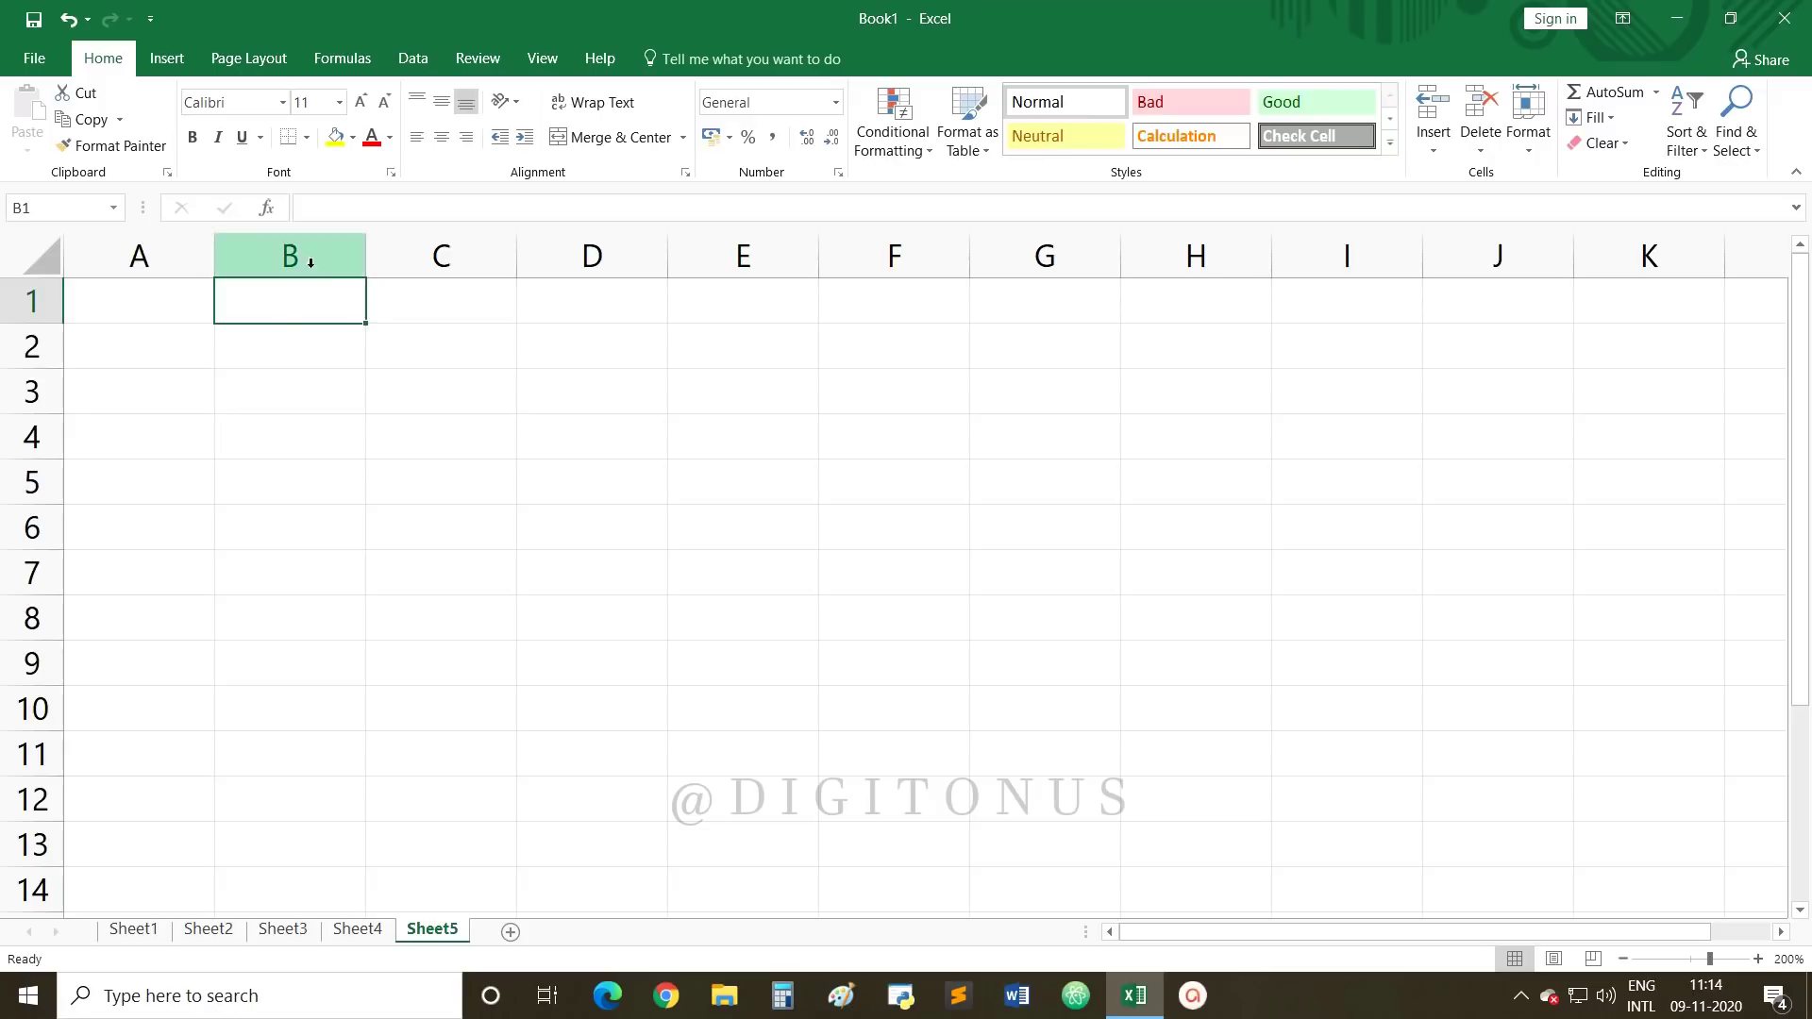
left_click(332, 211)
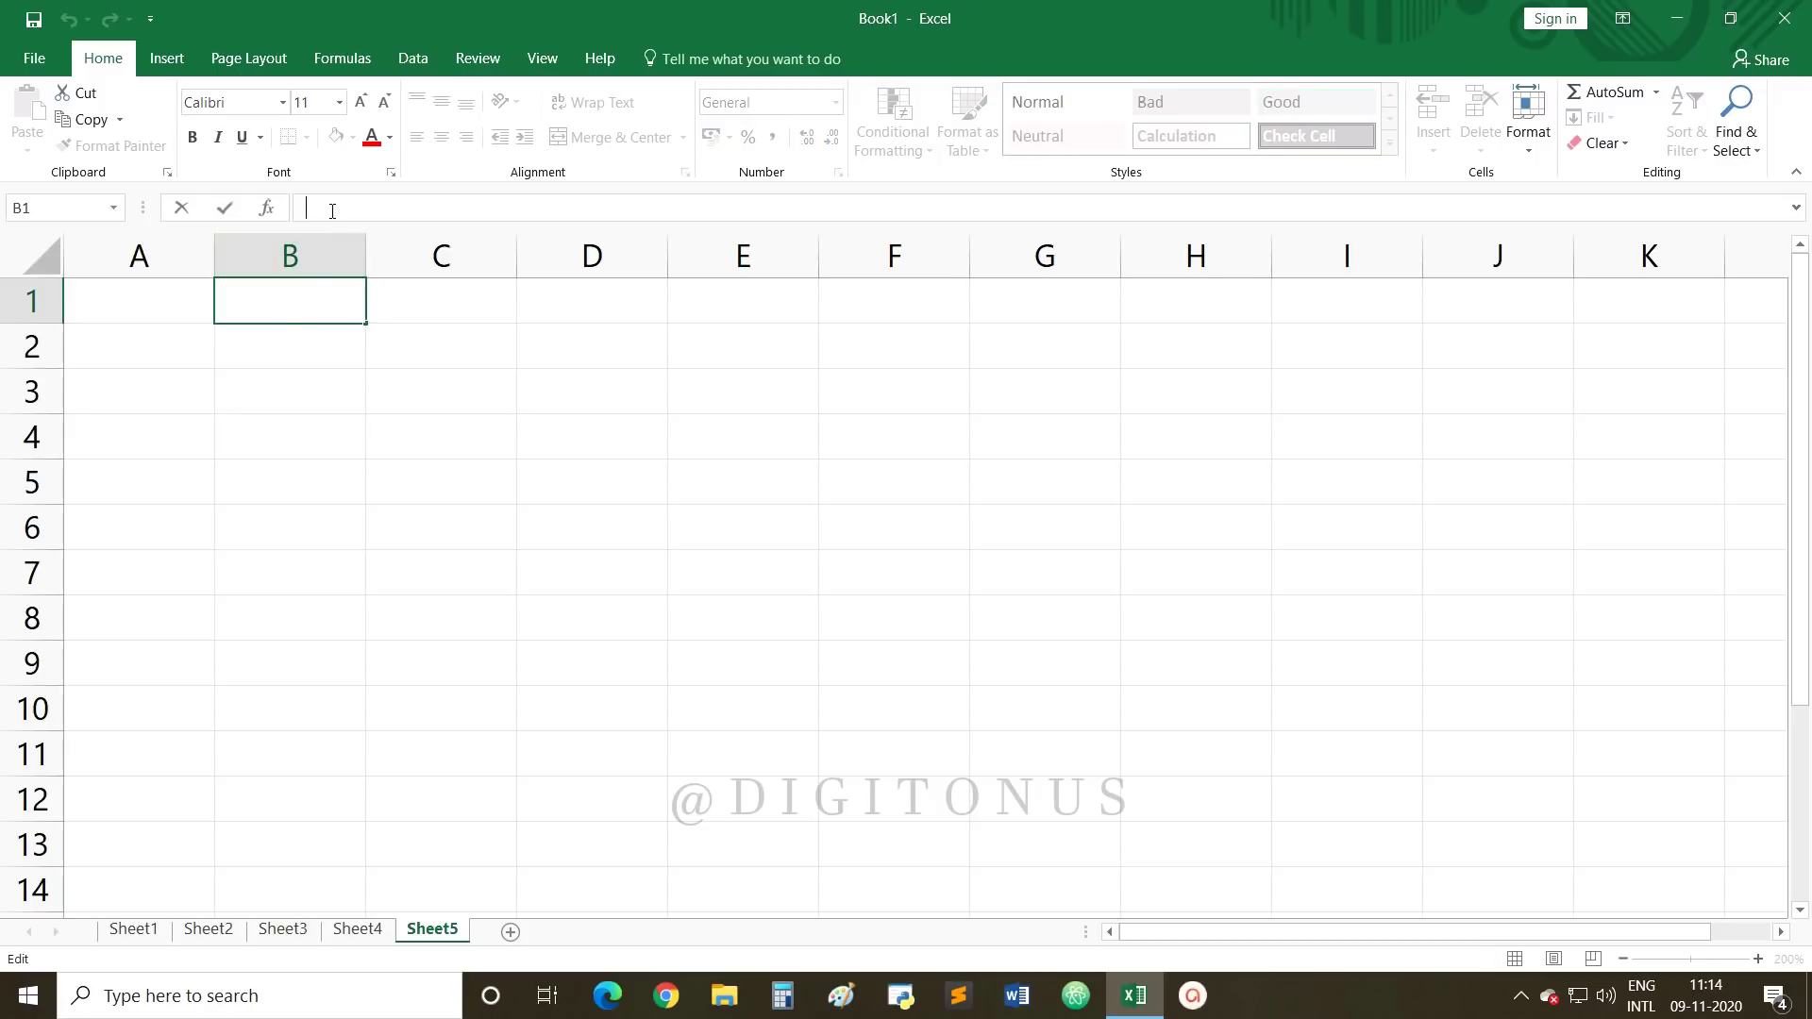
type("=")
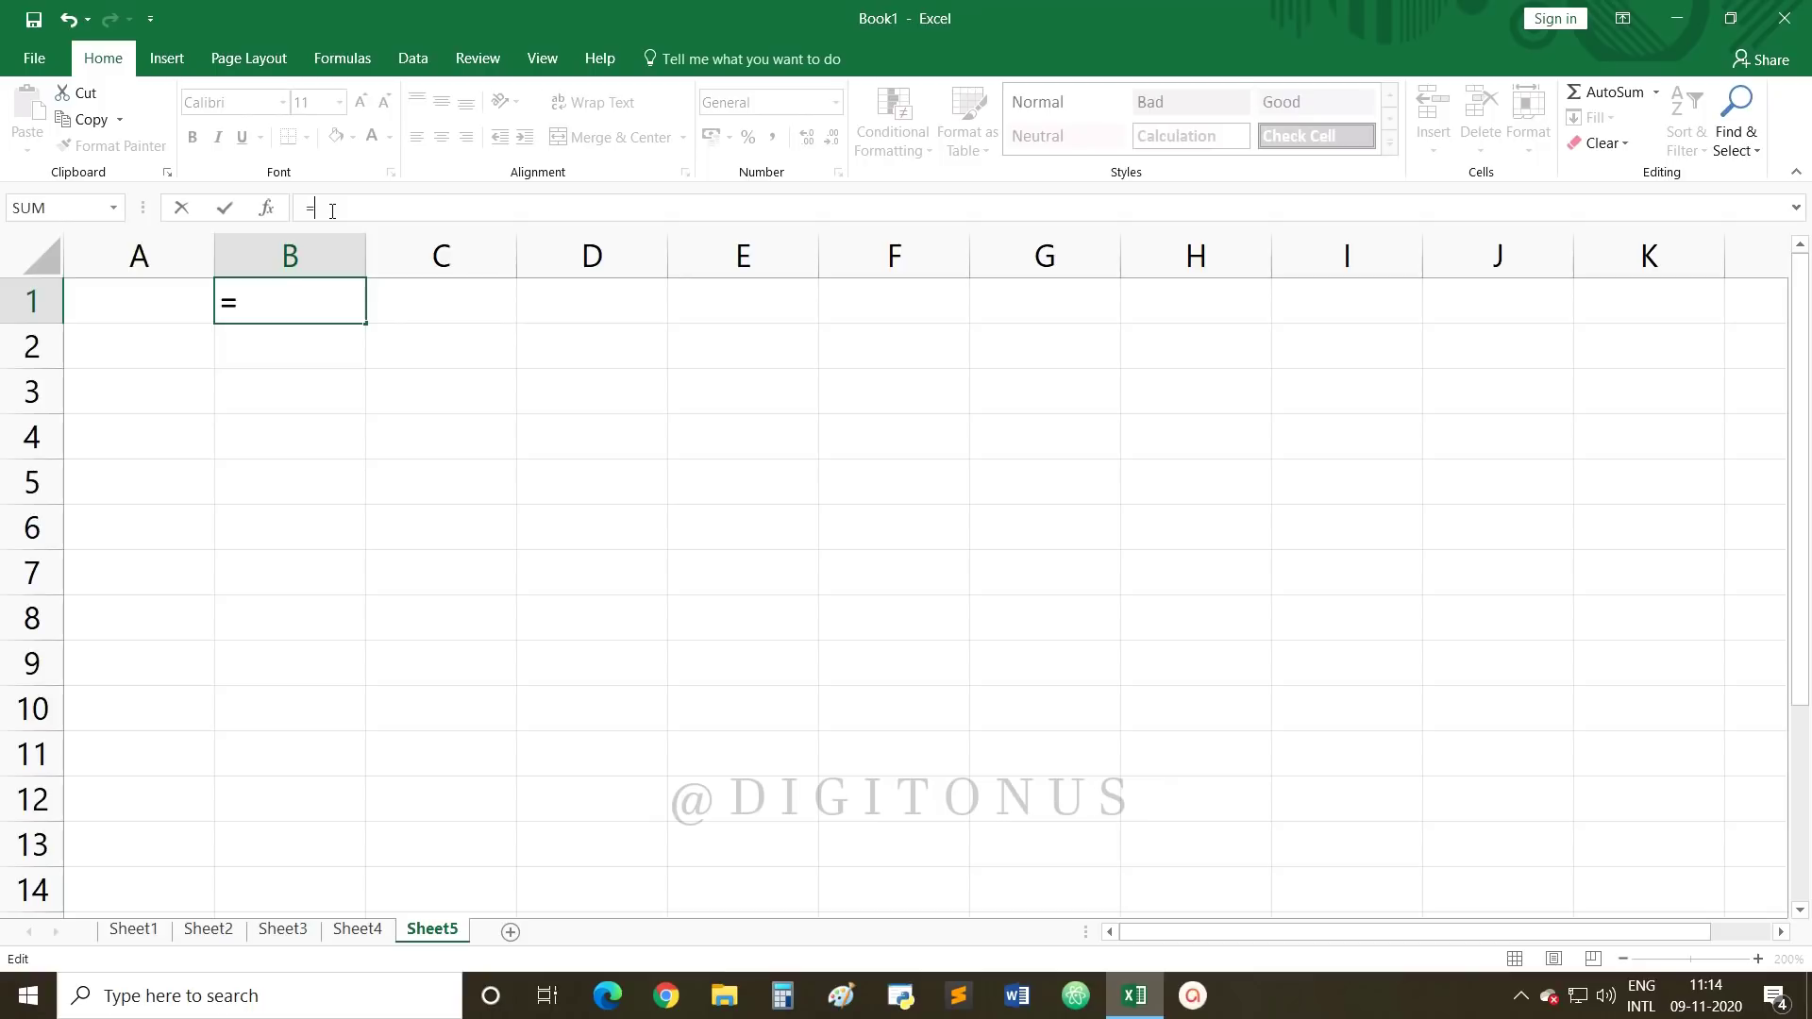
type("(")
key("BackSpace")
type("SUM")
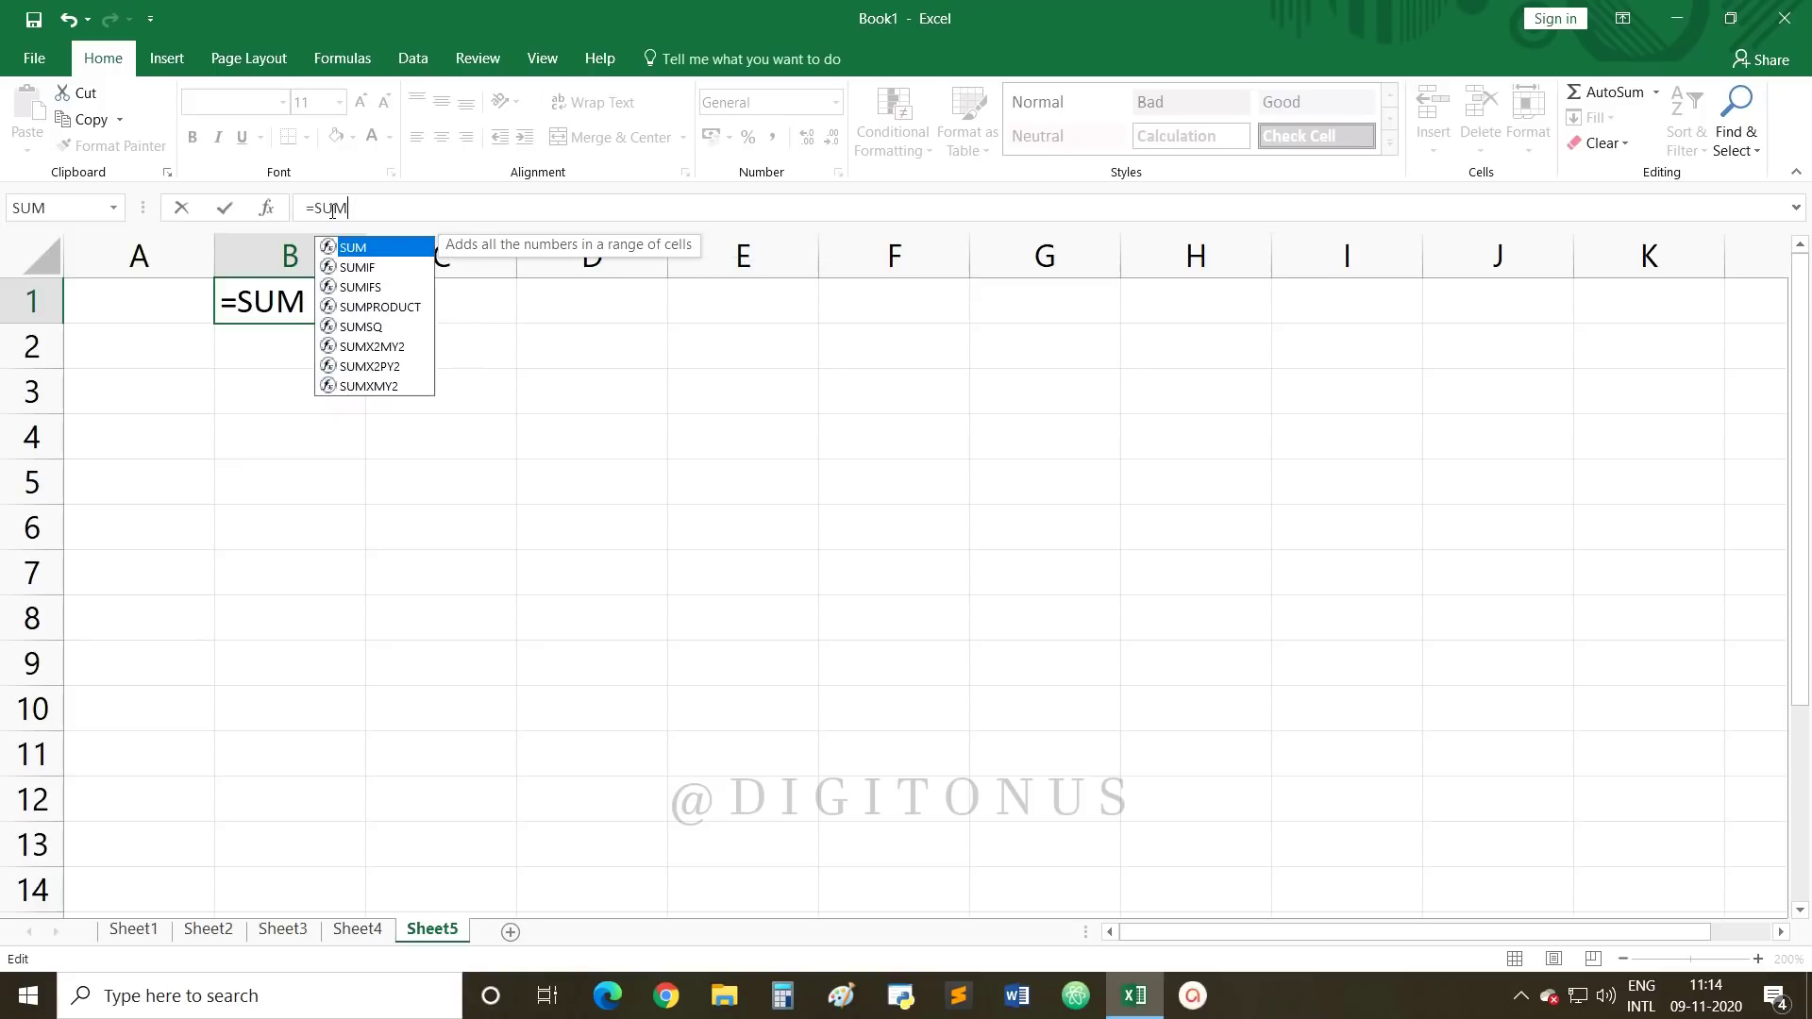
type("(")
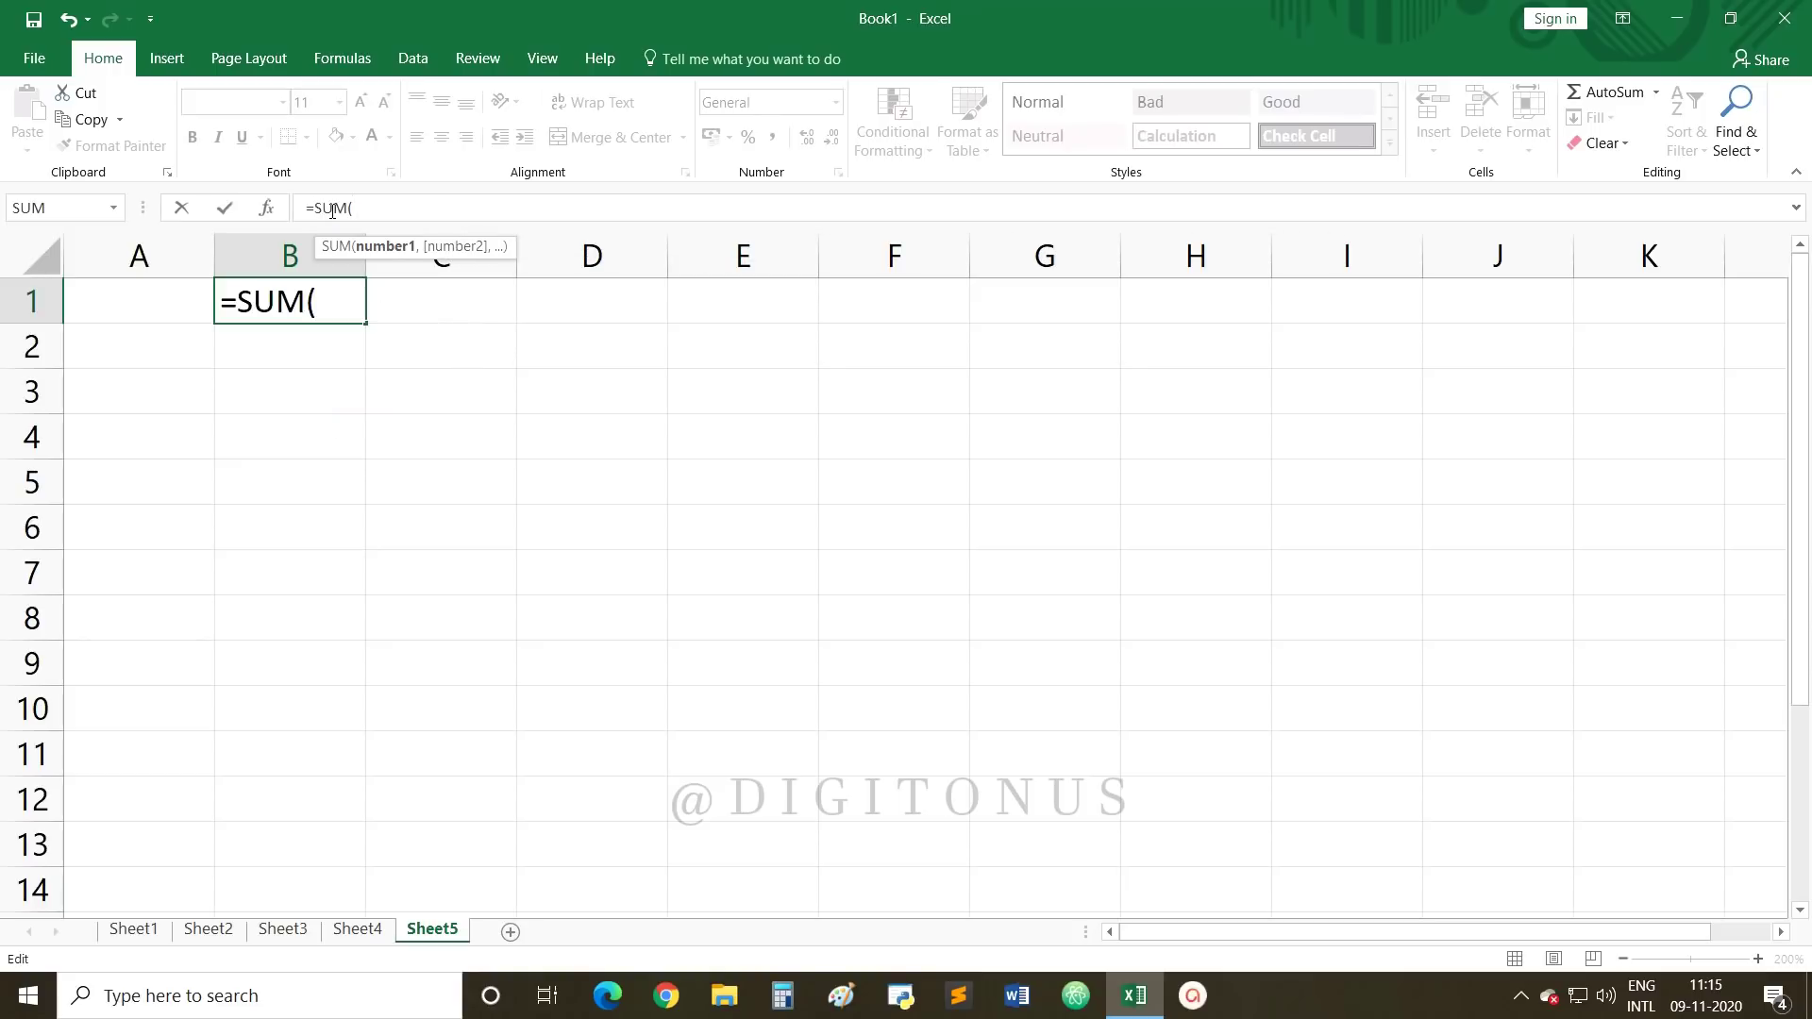
Step: Complete the SUM formula with cell A1 across Sheet1 through Sheet4, giving =SUM(Sheet1:Sheet4!A1)
left_click(133, 929)
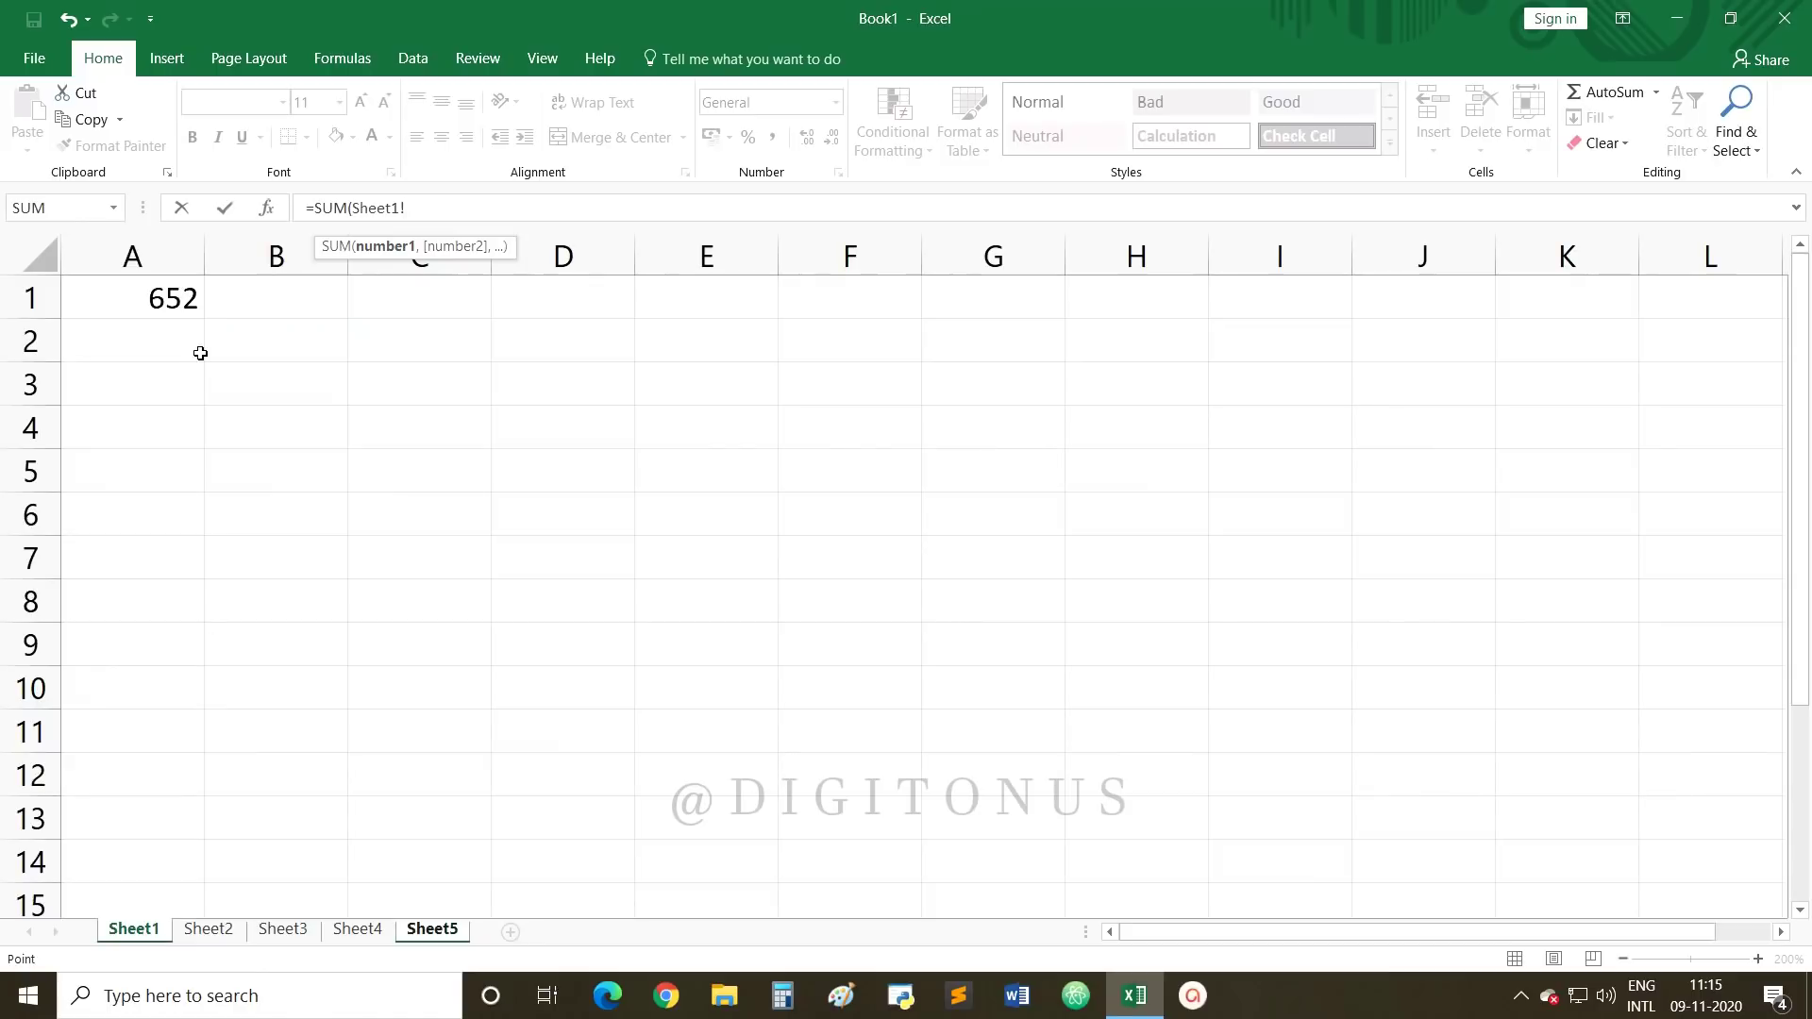
left_click(162, 301)
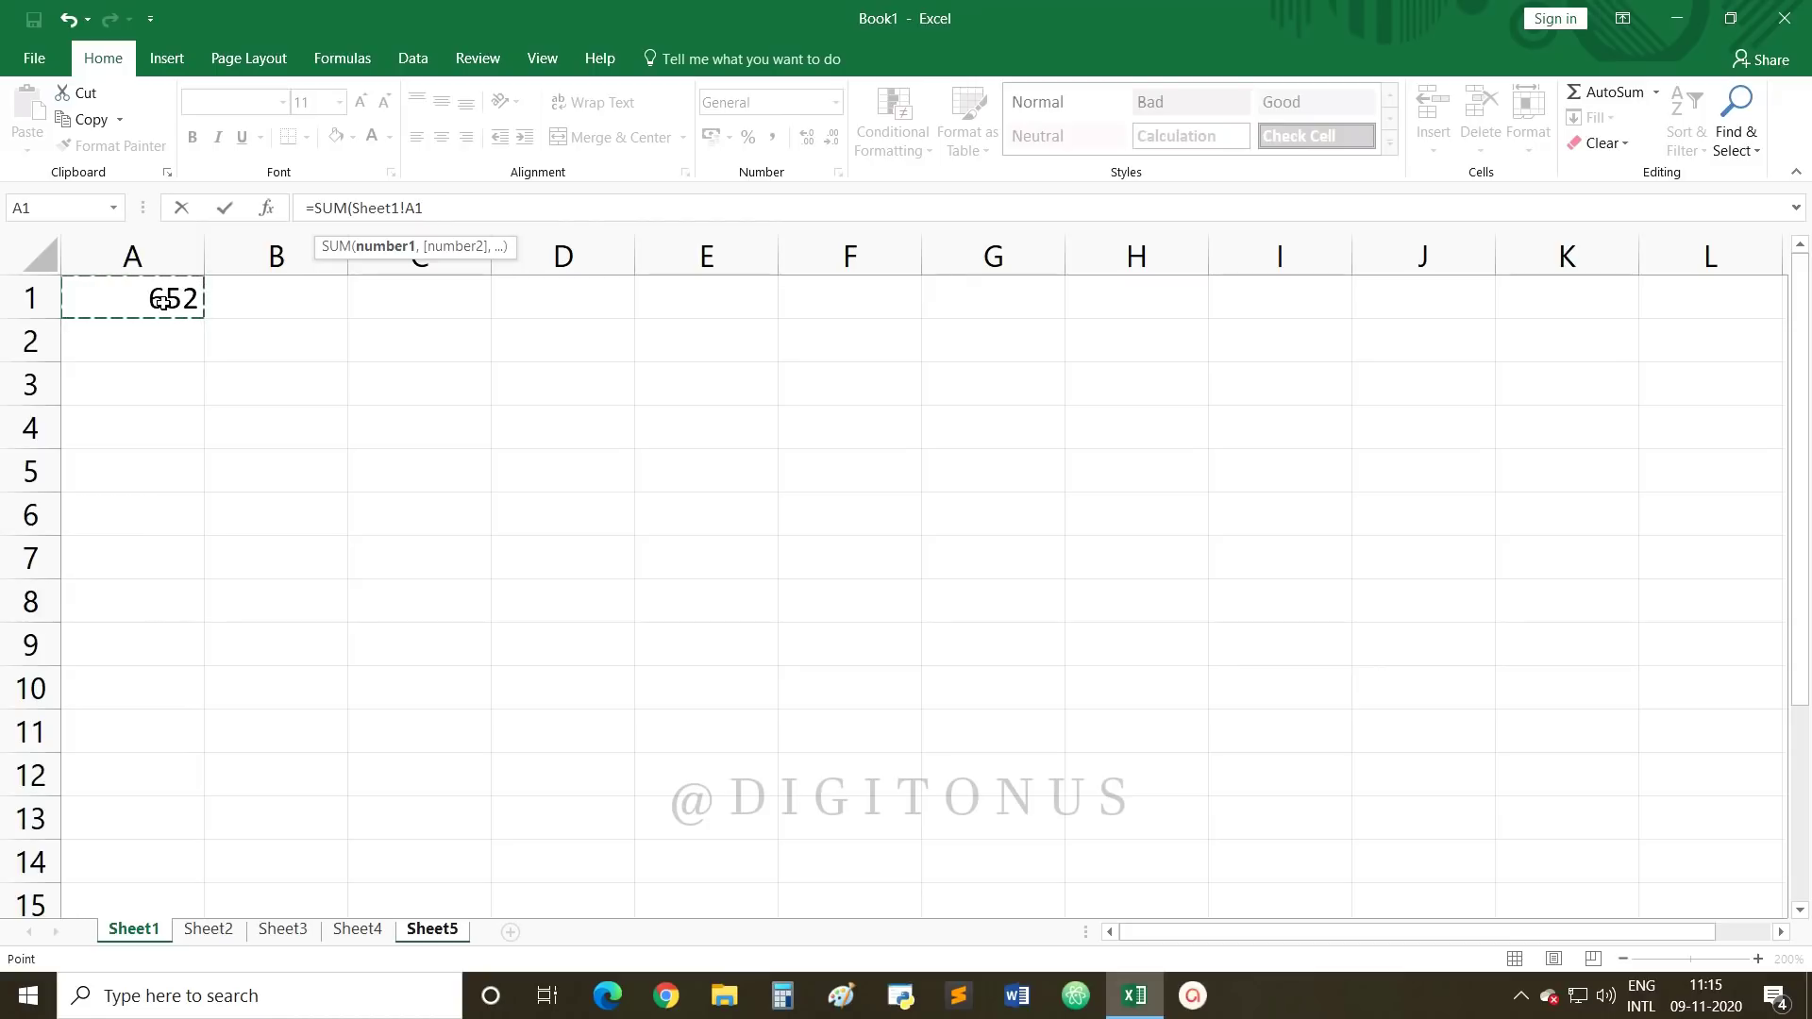
left_click(224, 935)
left_click(274, 933)
left_click(344, 934)
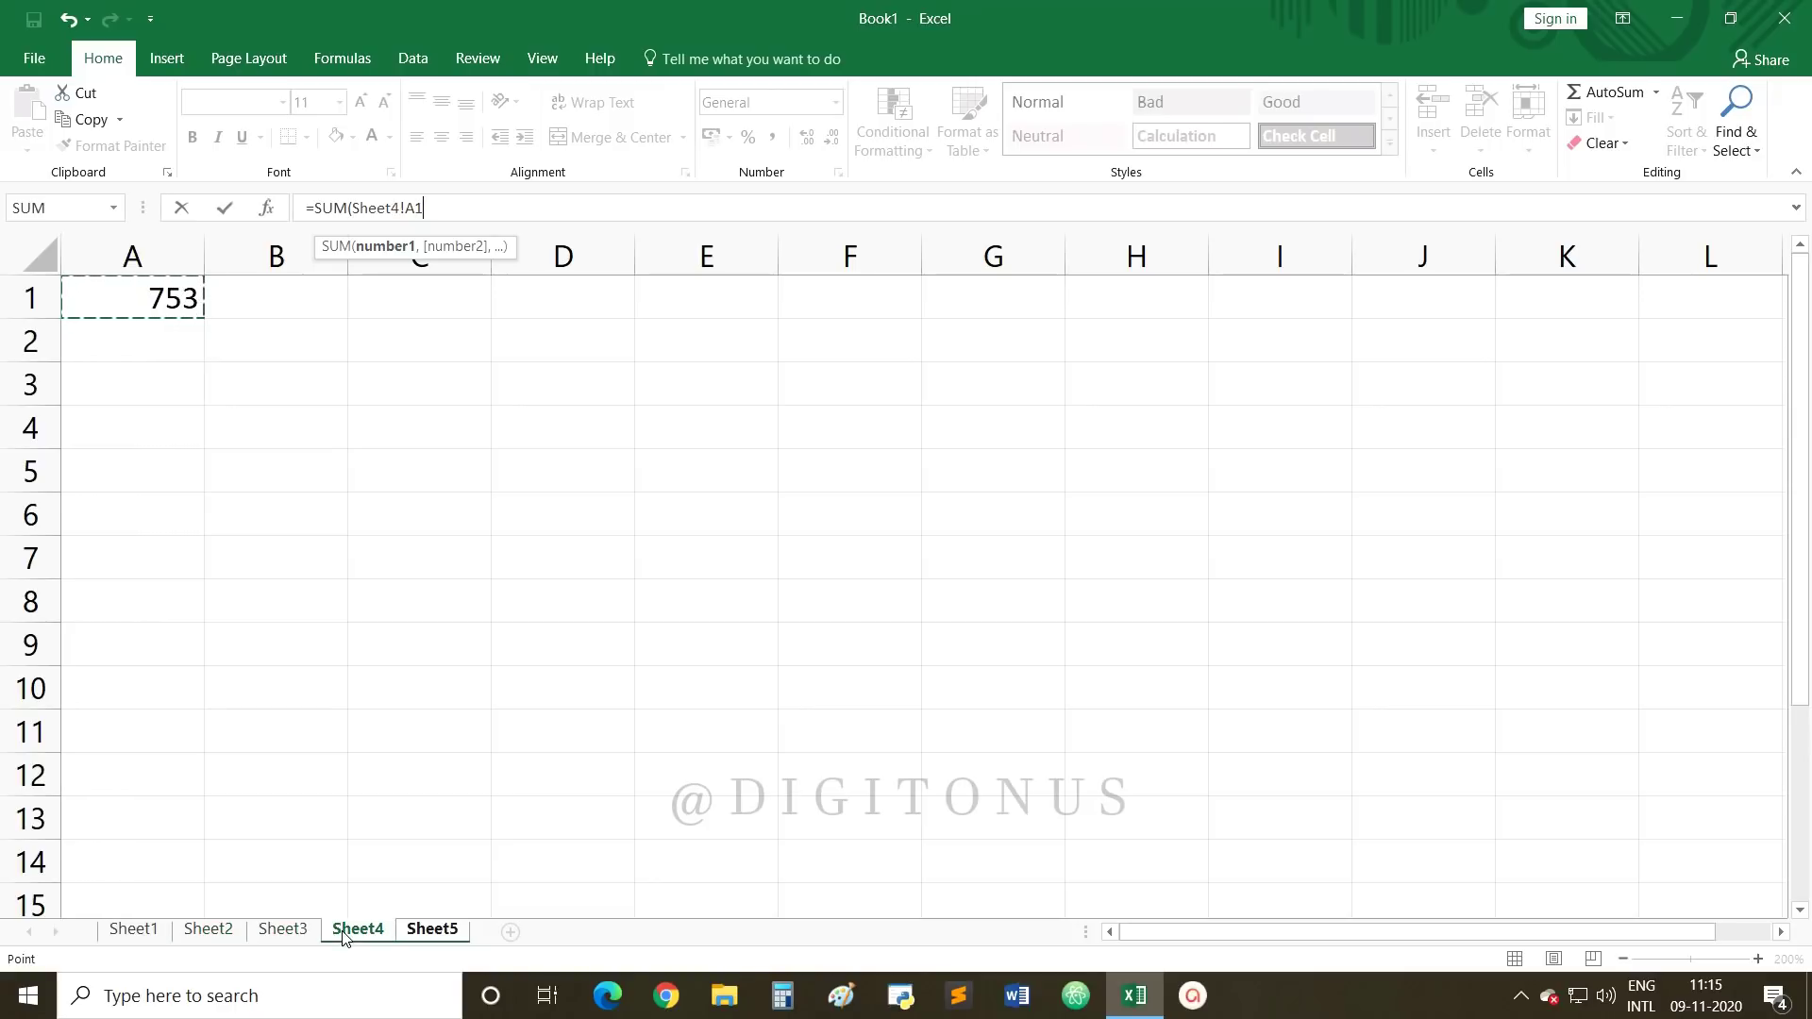
left_click(151, 932)
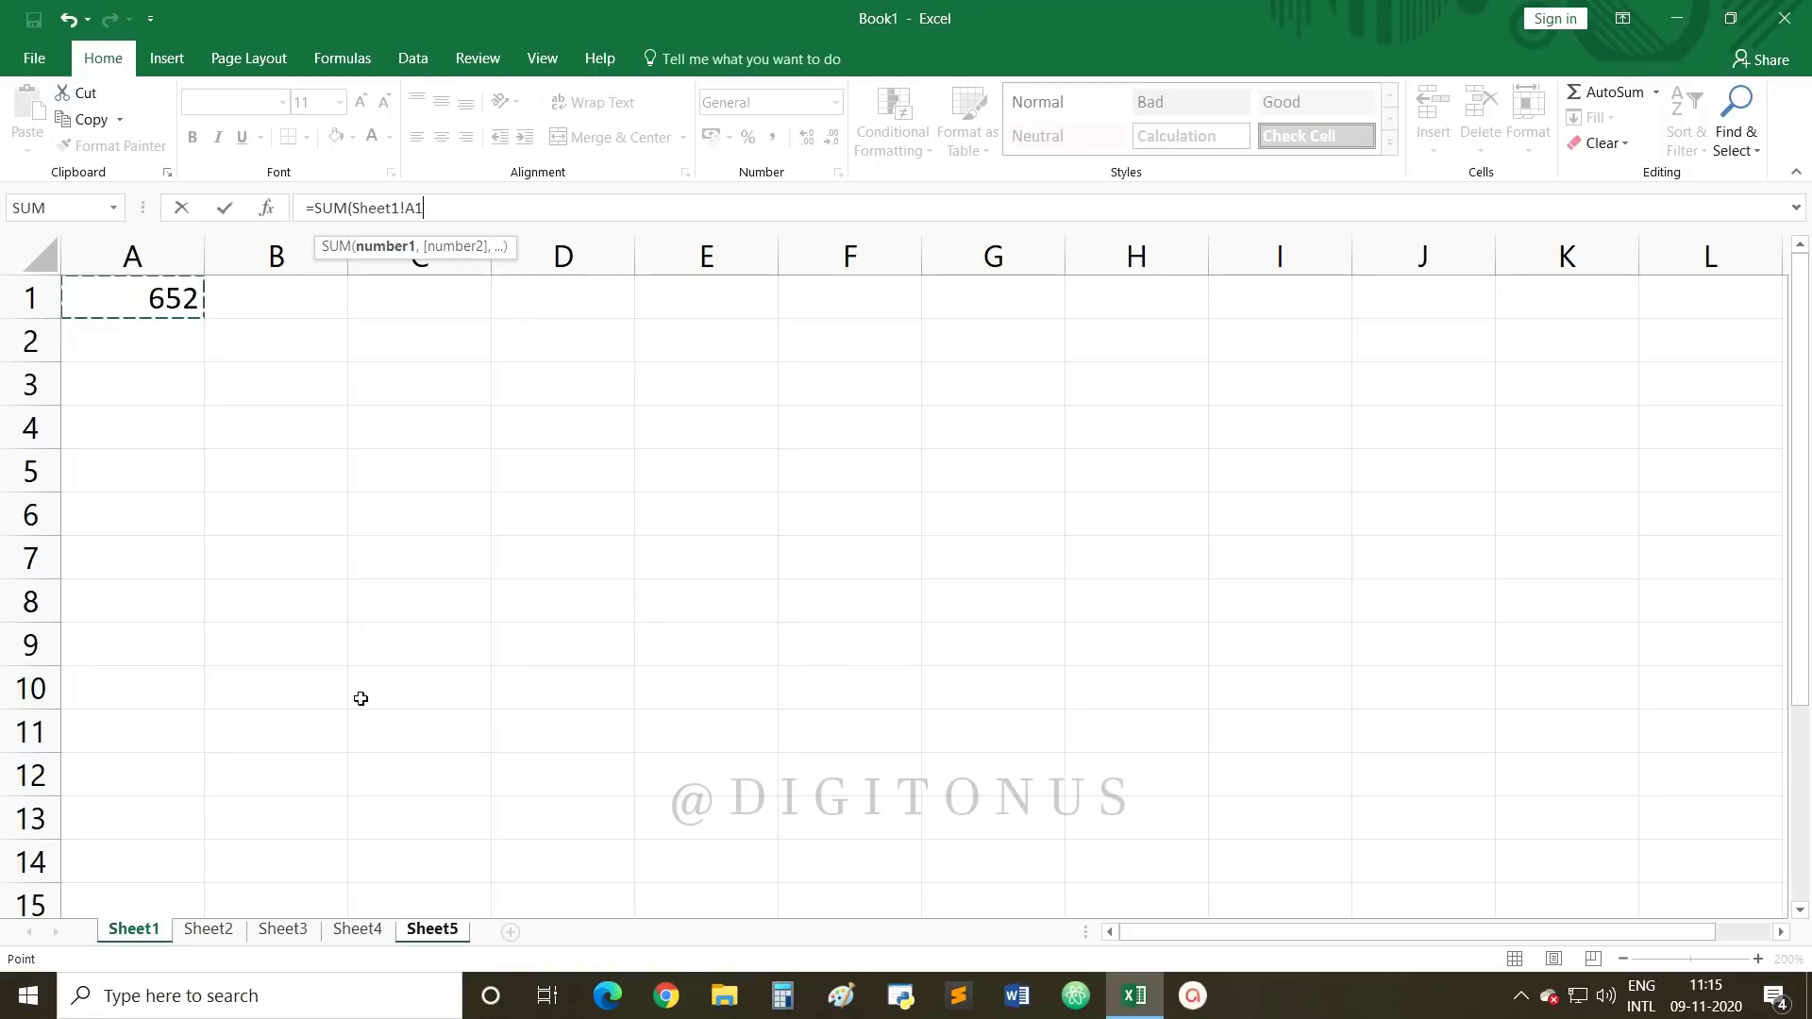
left_click(356, 934, "shift")
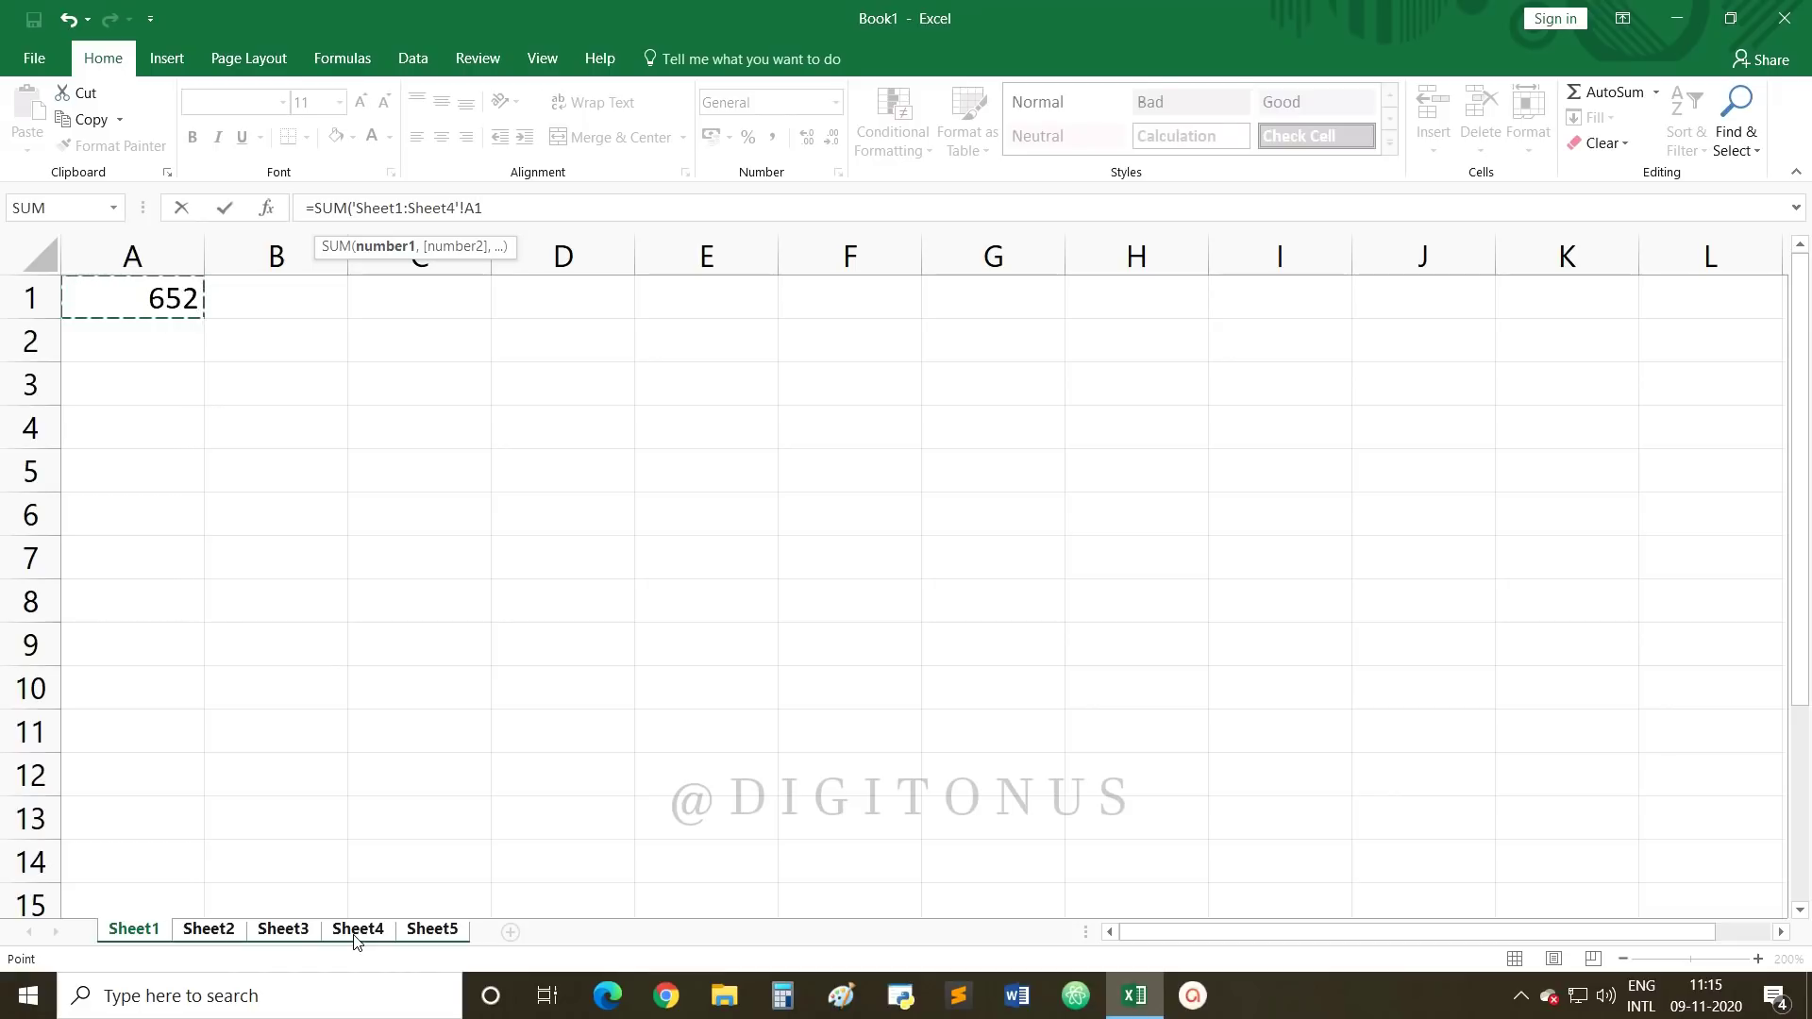
type(")")
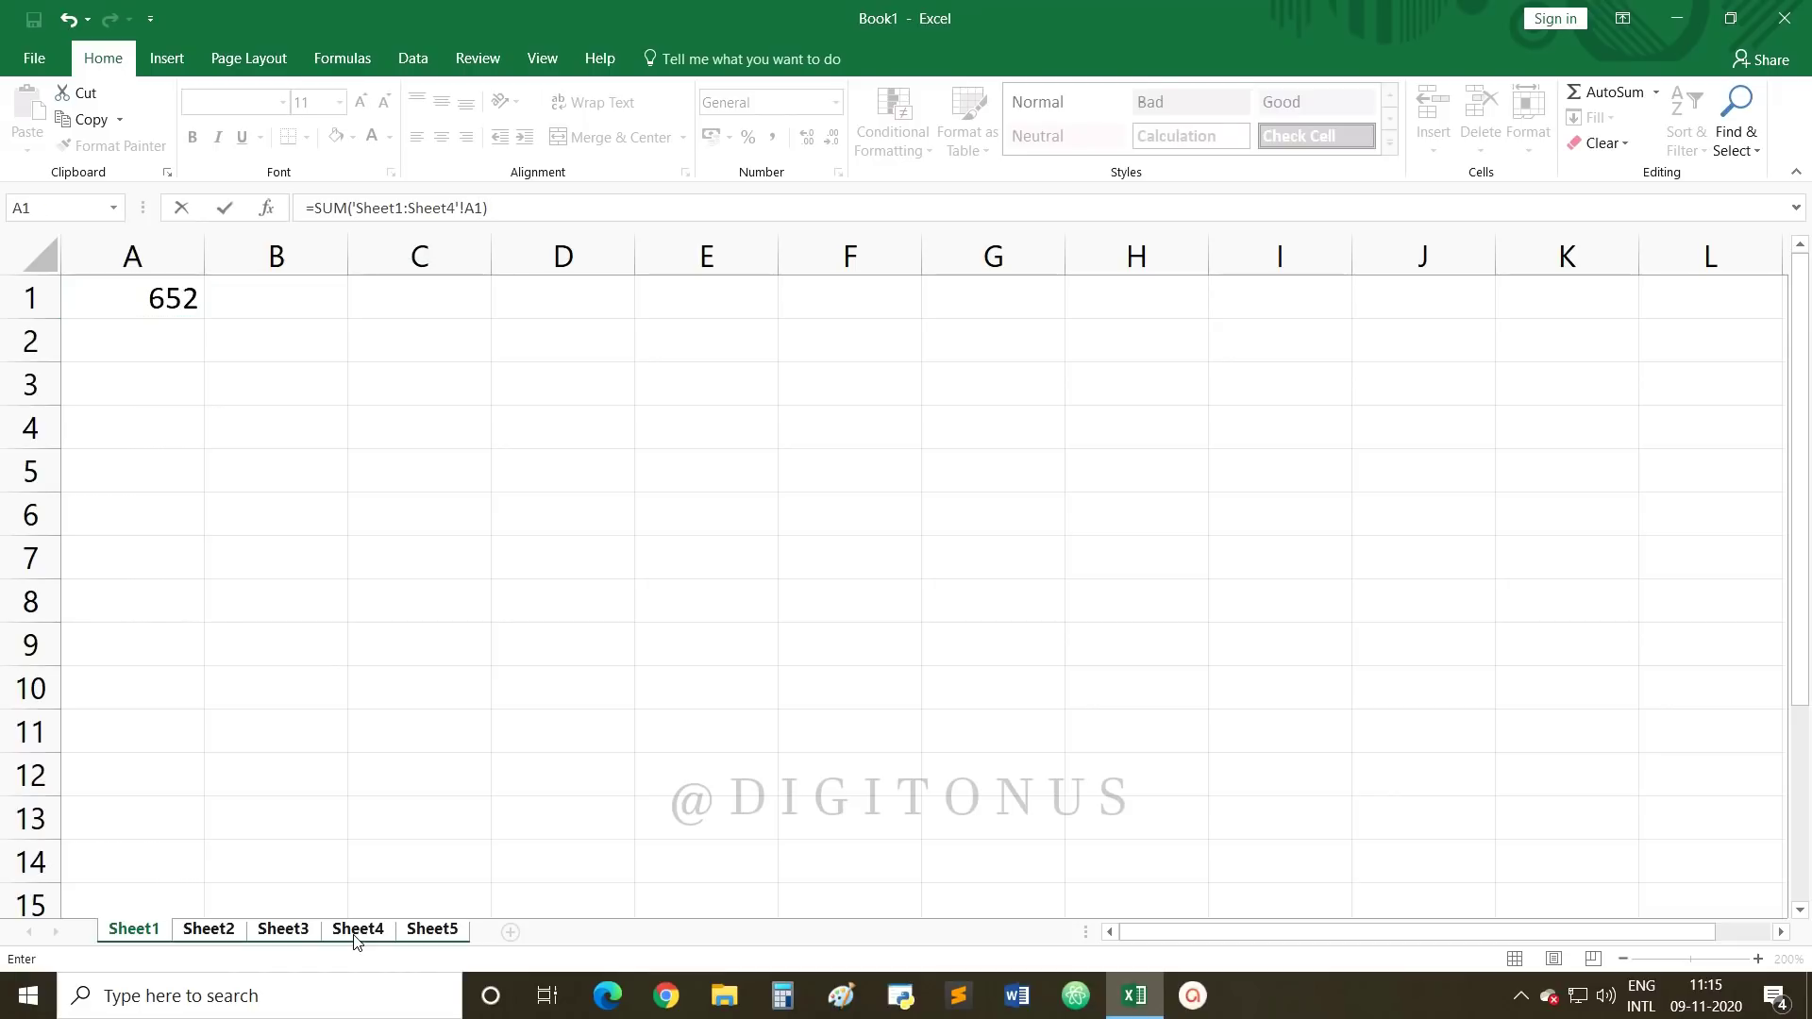
key("Return")
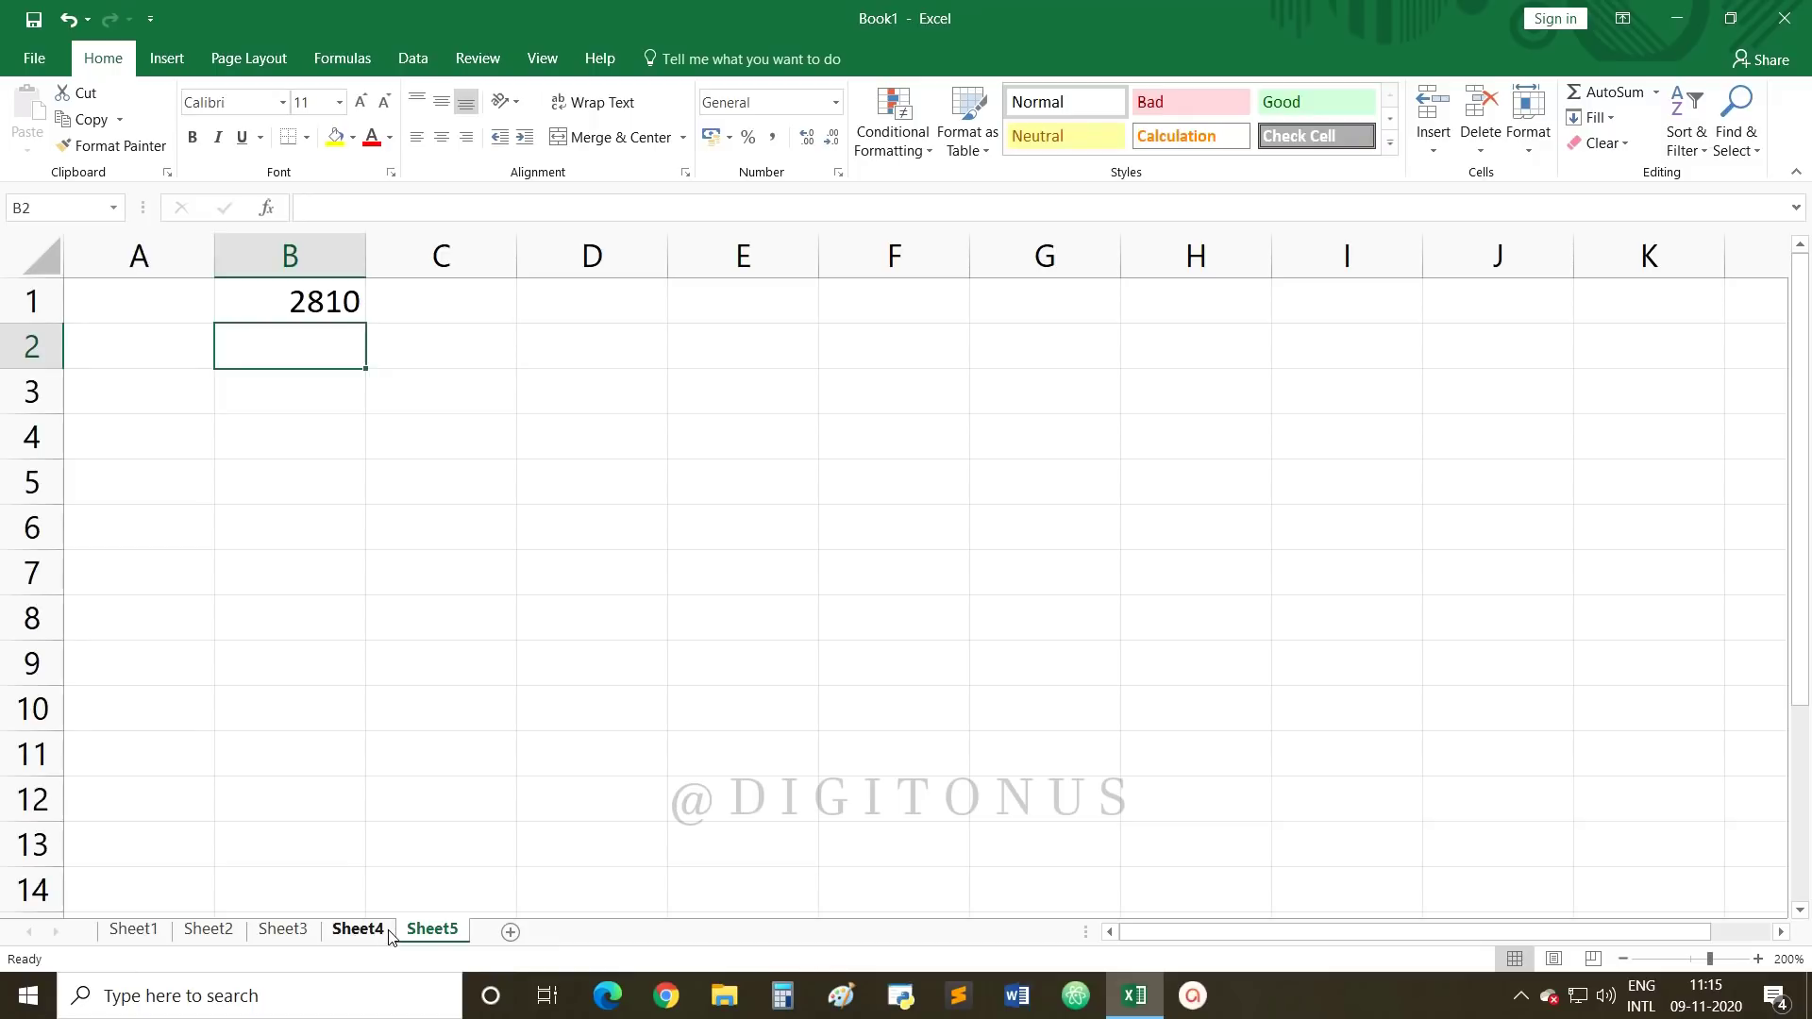
Step: Clear the sum formula from cell B1 of Sheet5
left_click(351, 318)
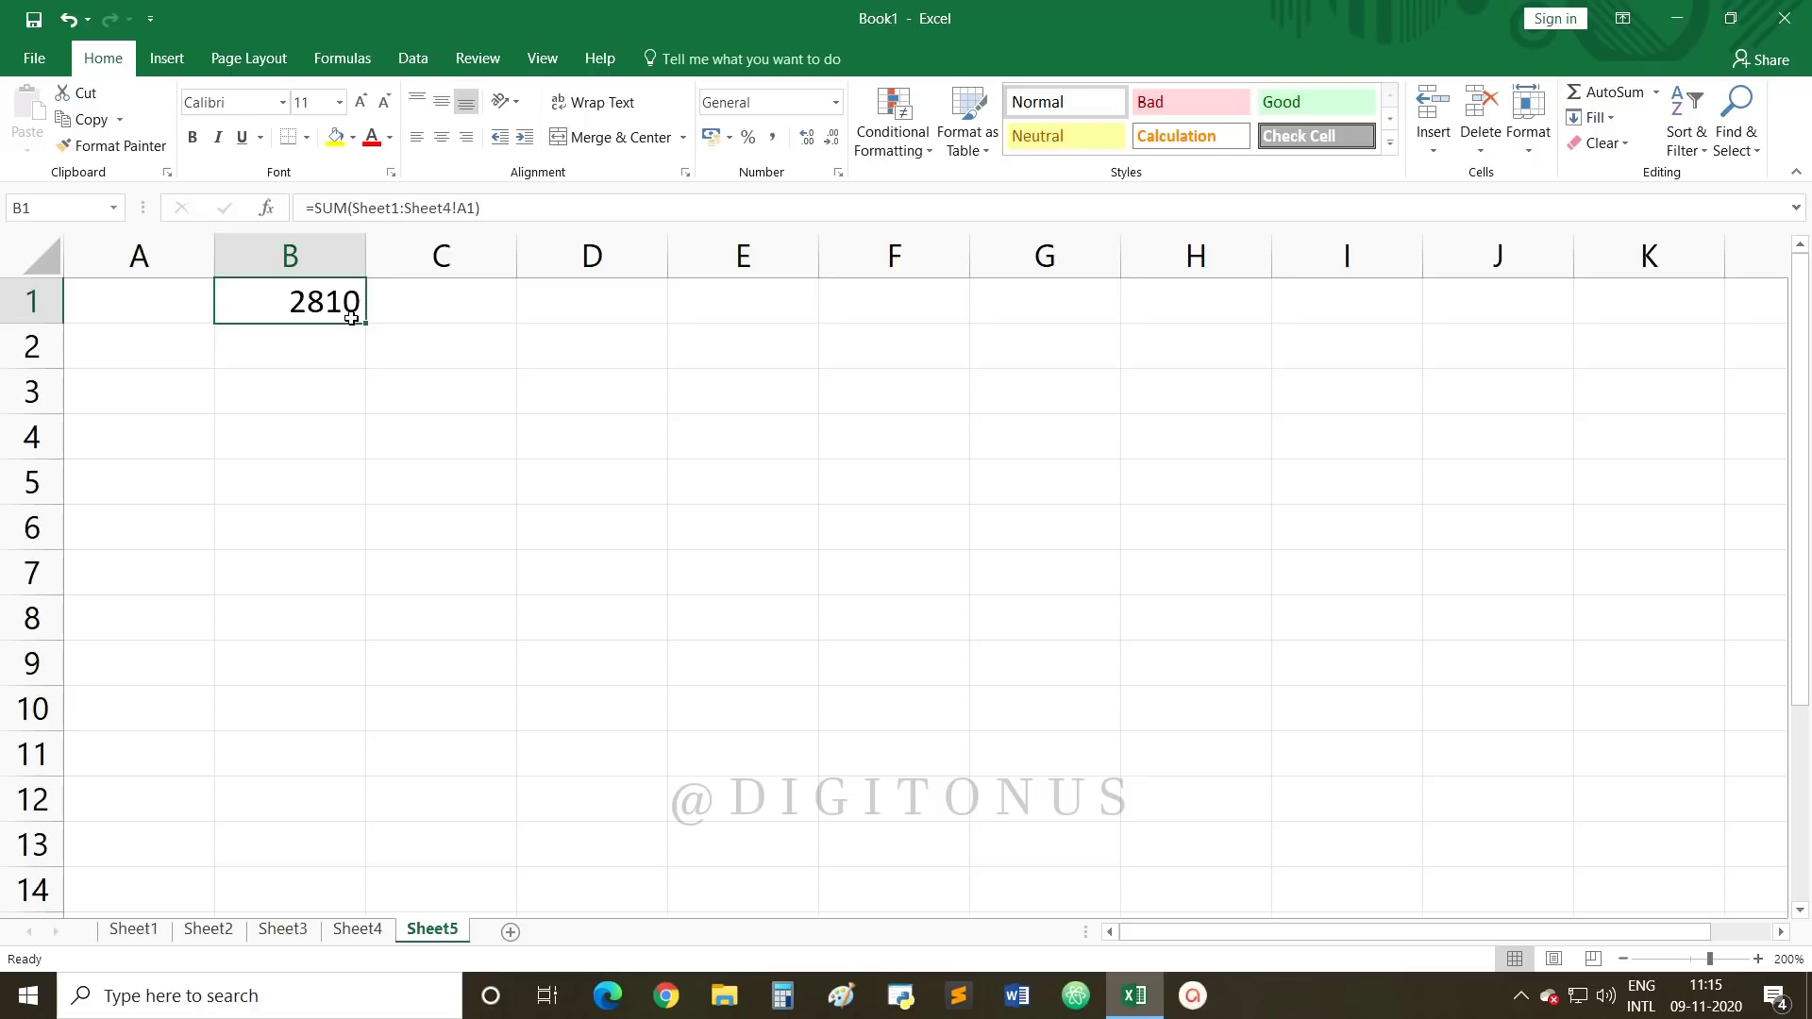
key("Delete")
left_click(419, 603)
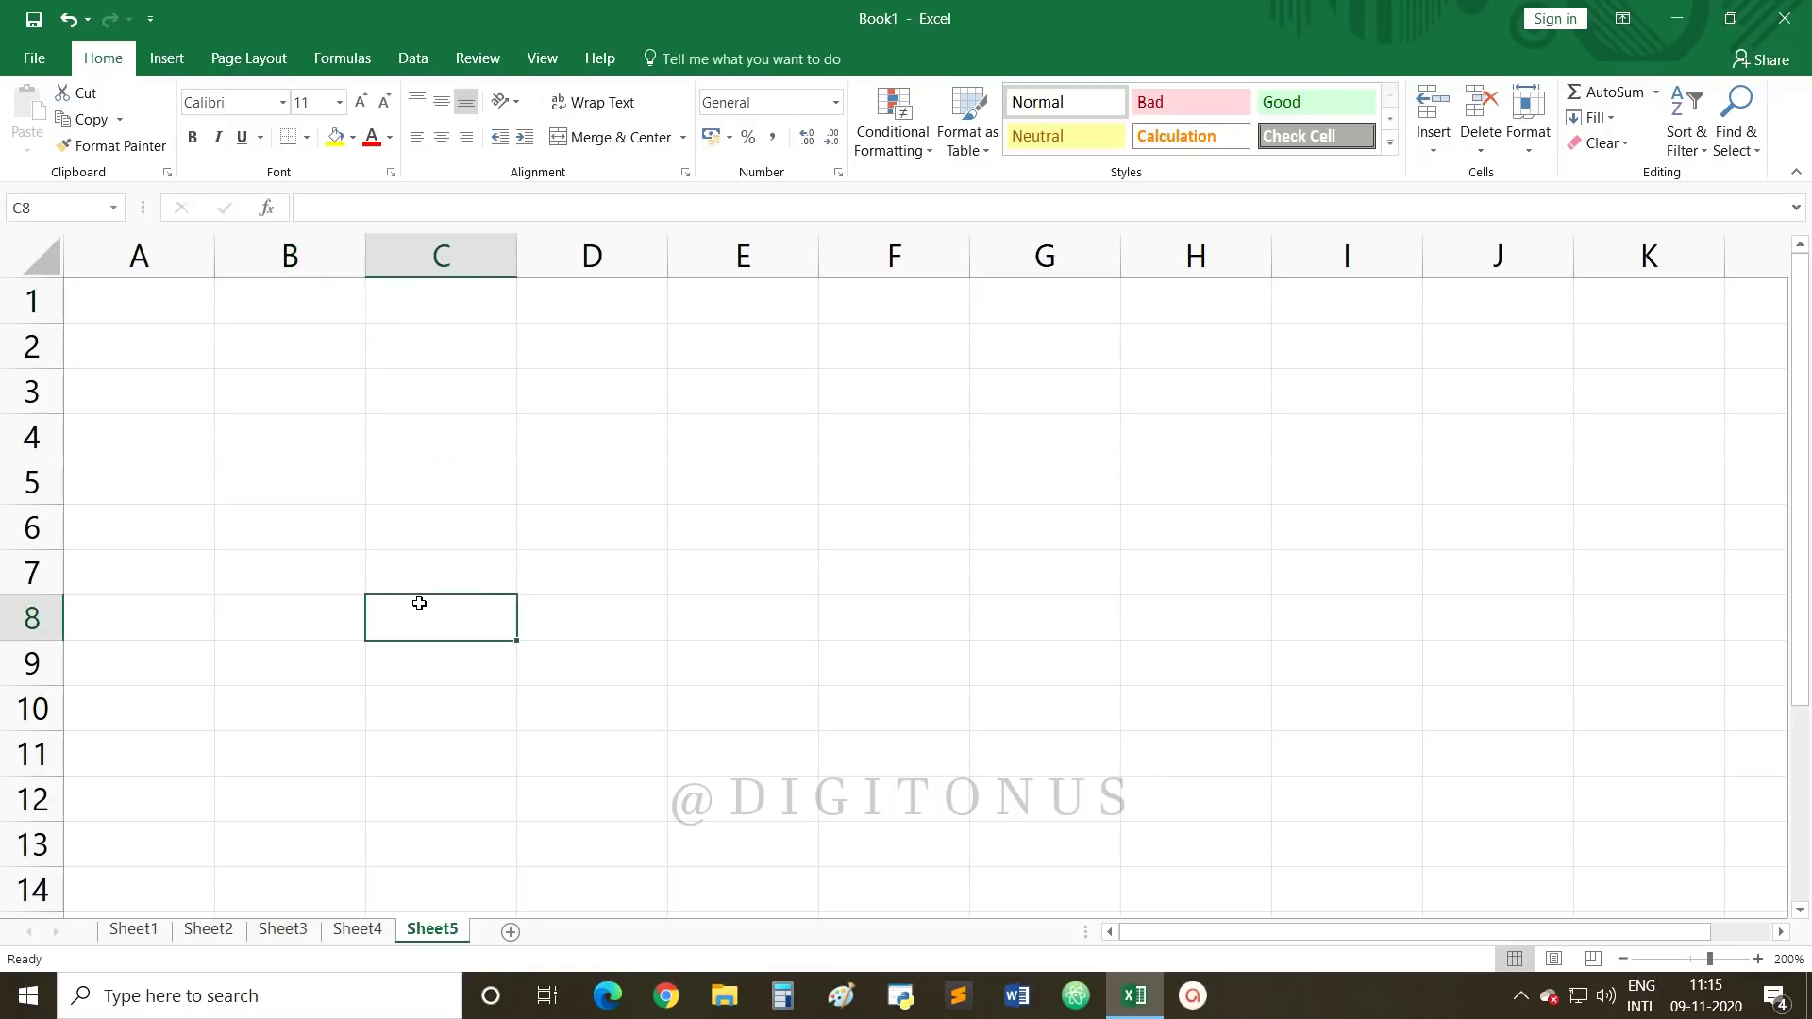
Step: Enter a formula in cell D3 of Sheet5 that sums cell A1 from Sheet1 through Sheet4, =SUM(Sheet1:Sheet4!A1)
left_click(298, 292)
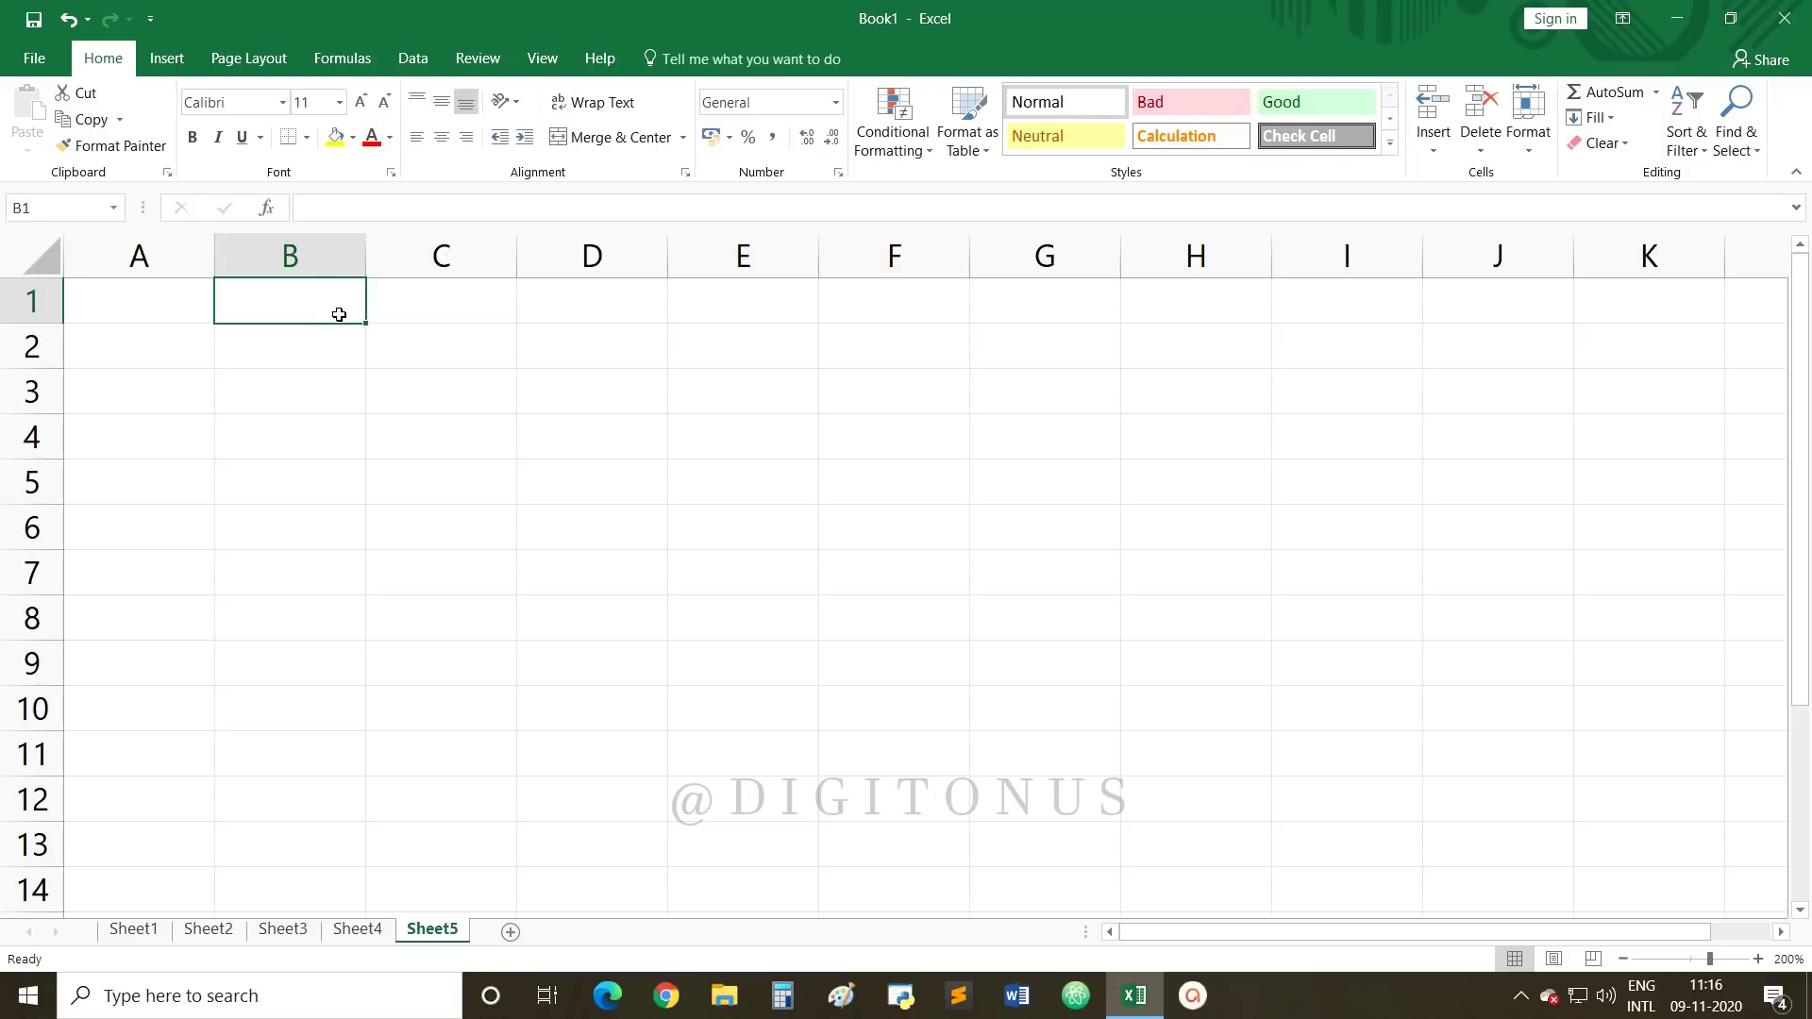
left_click(631, 393)
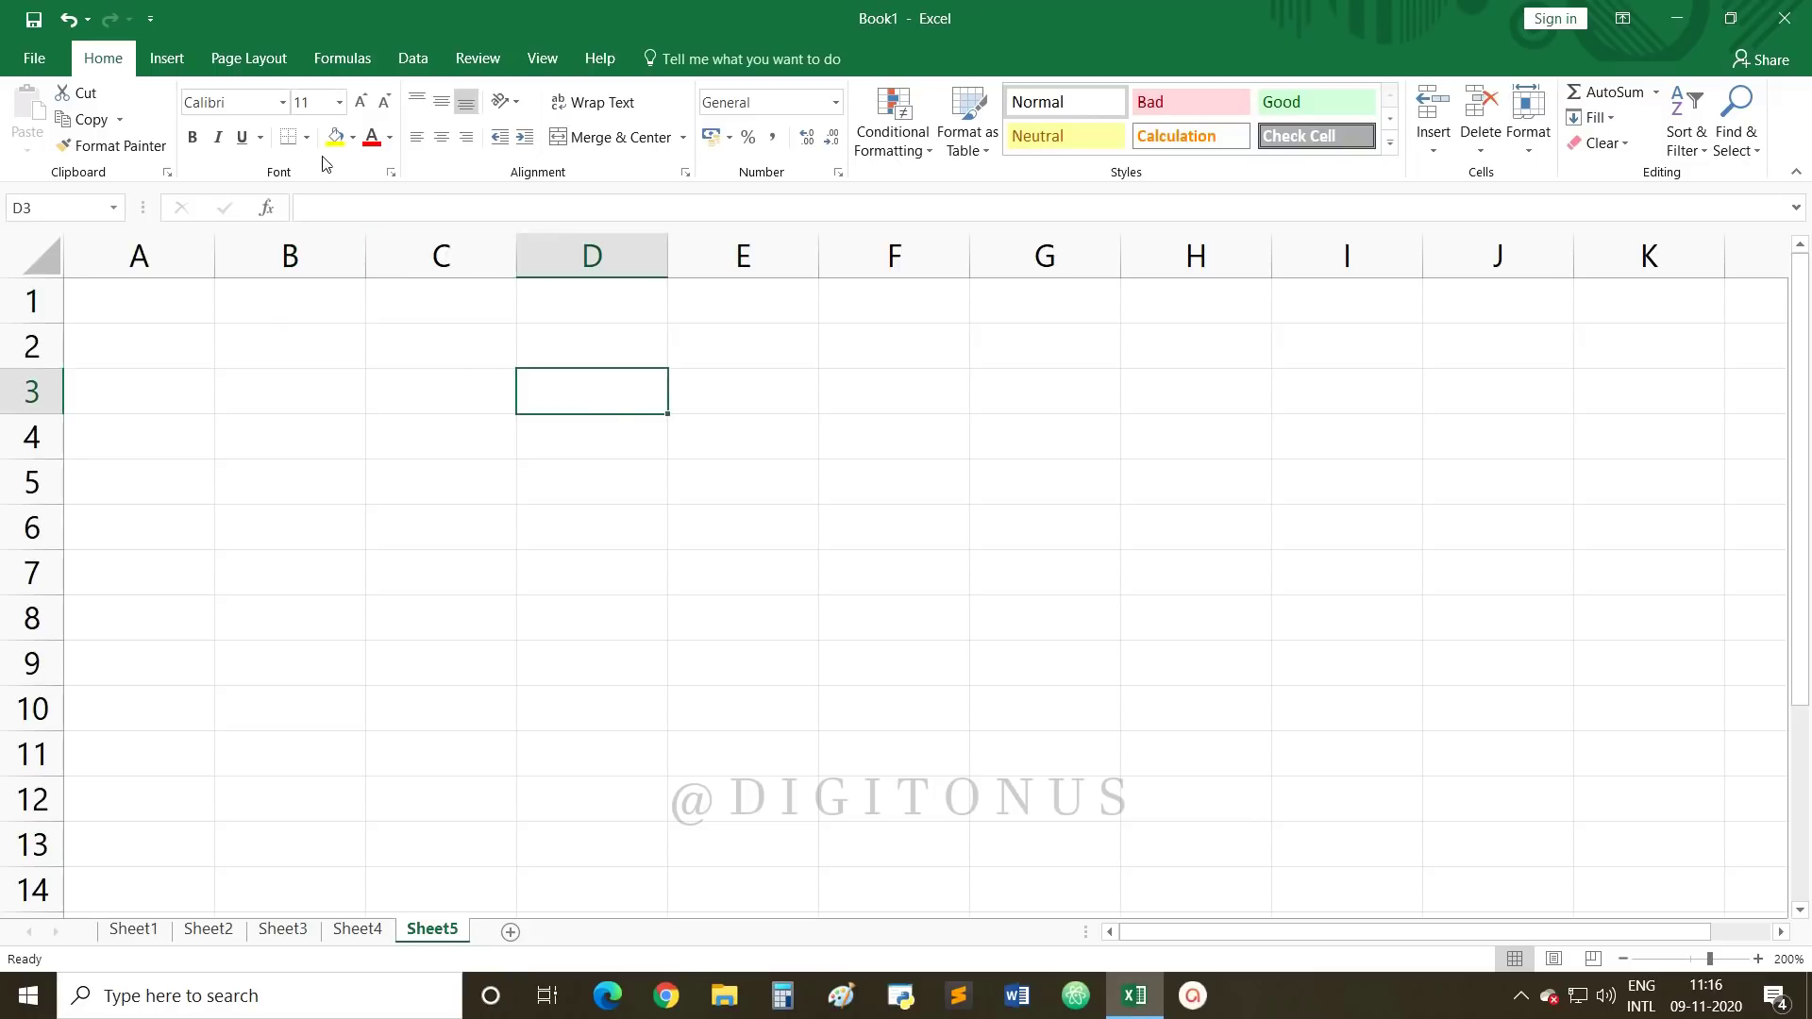
left_click(324, 208)
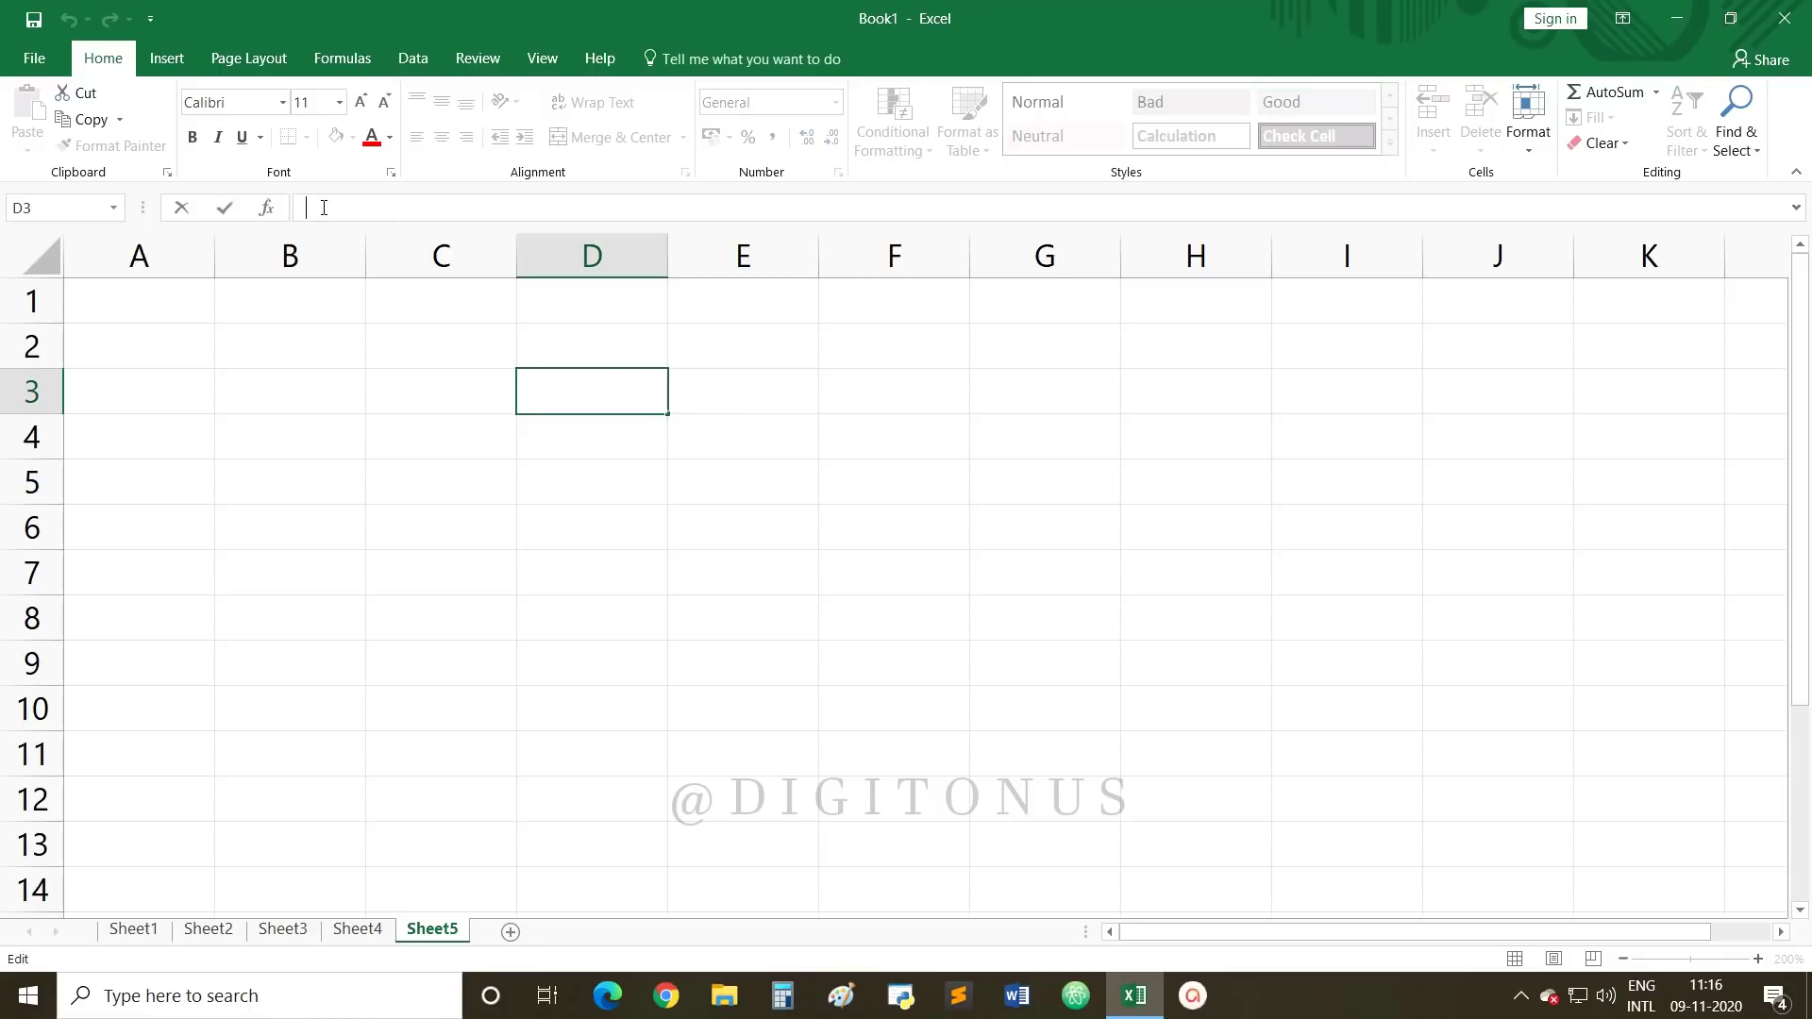
type("=")
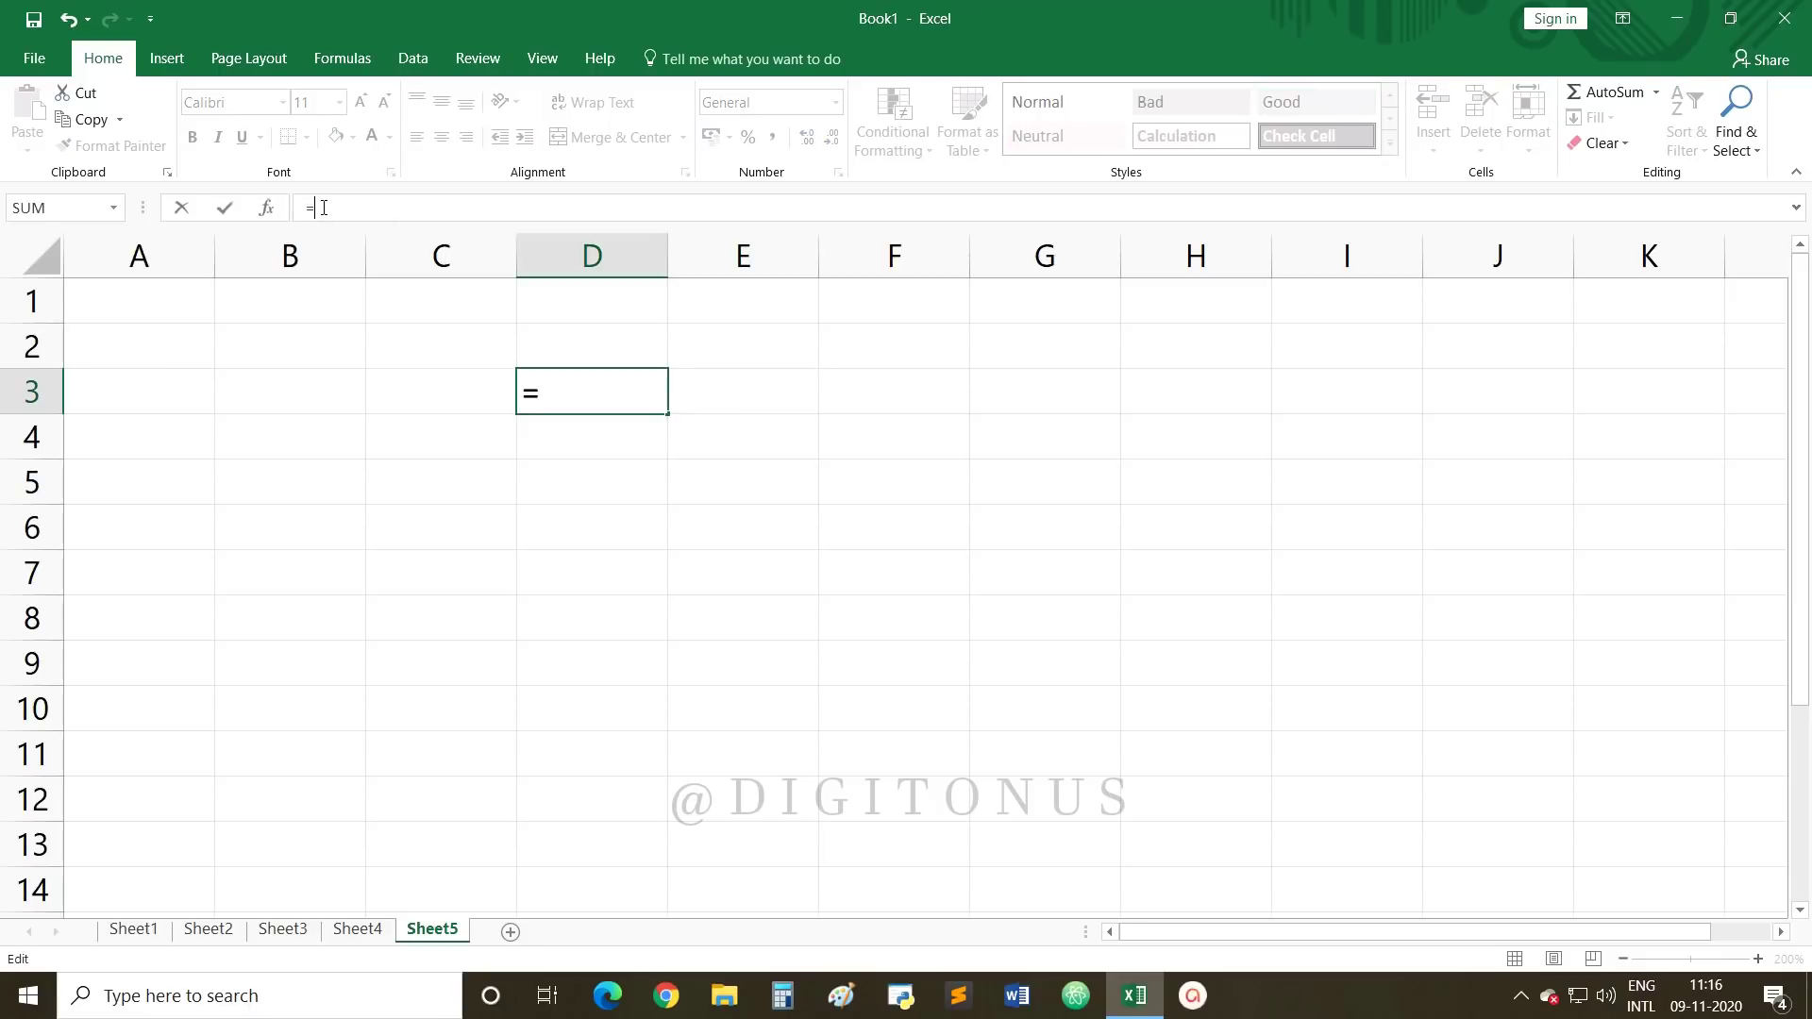
type("SUM(")
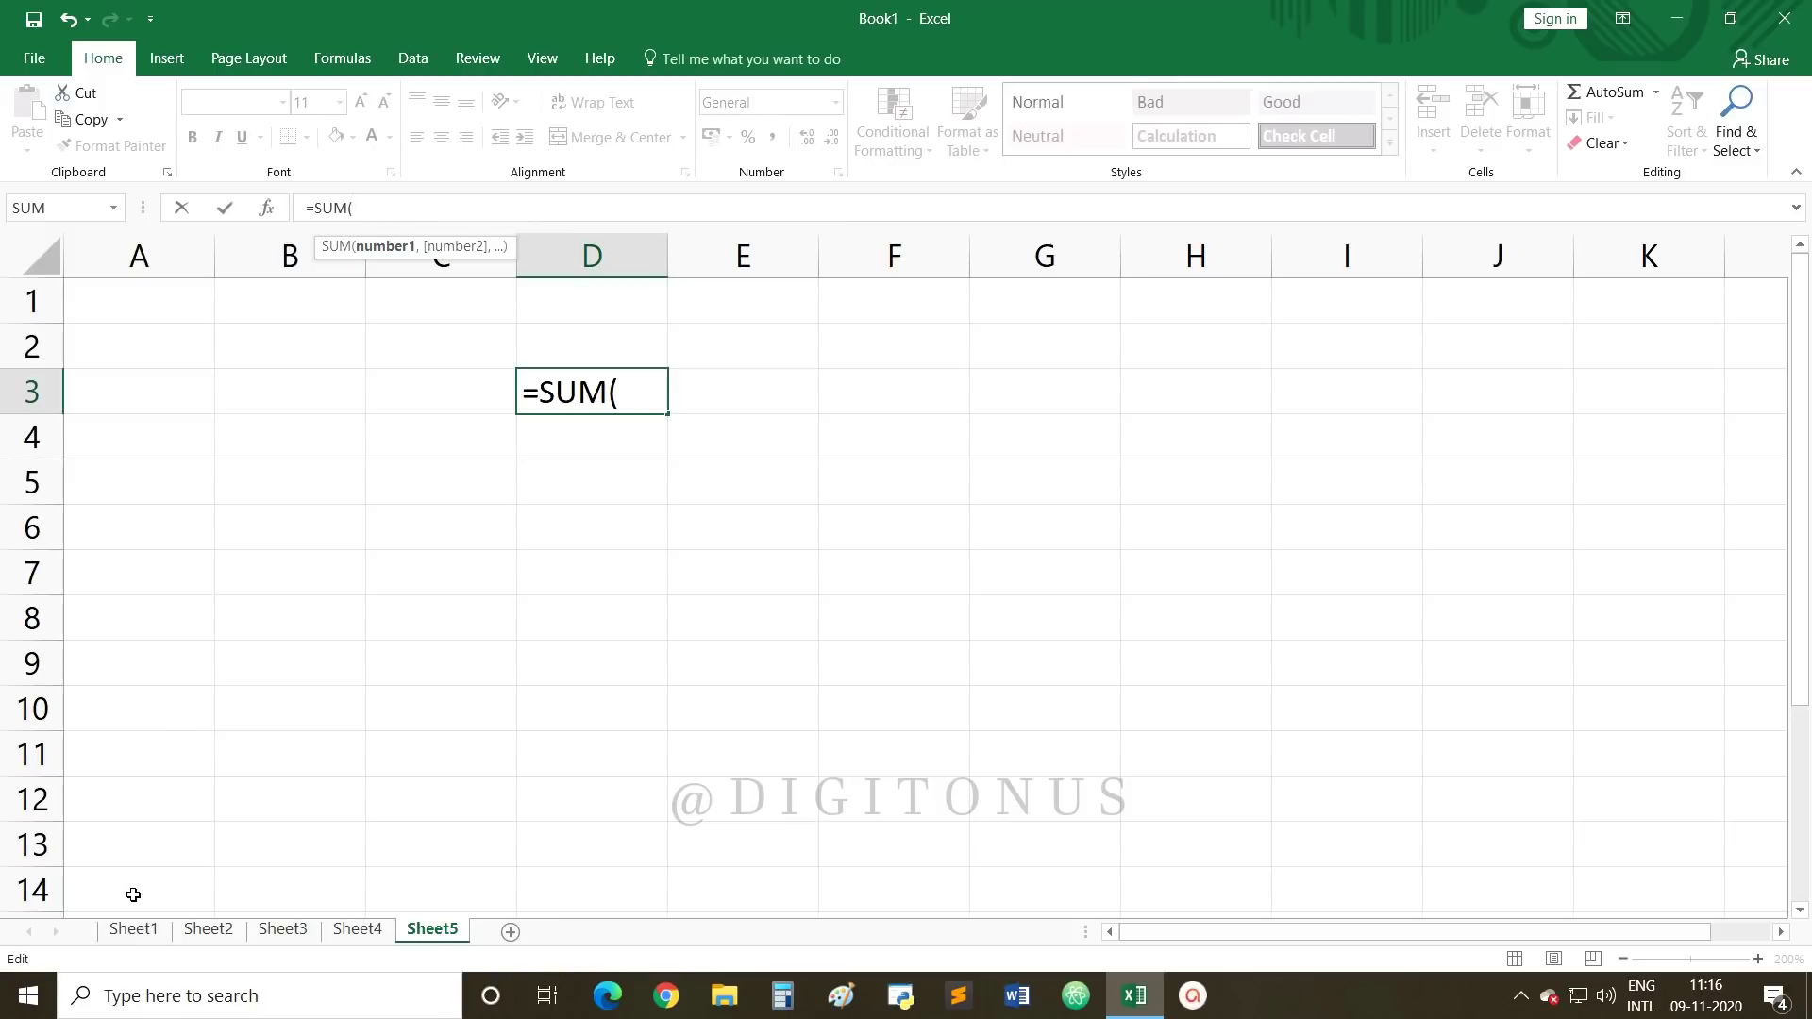
left_click(144, 937)
left_click(145, 937)
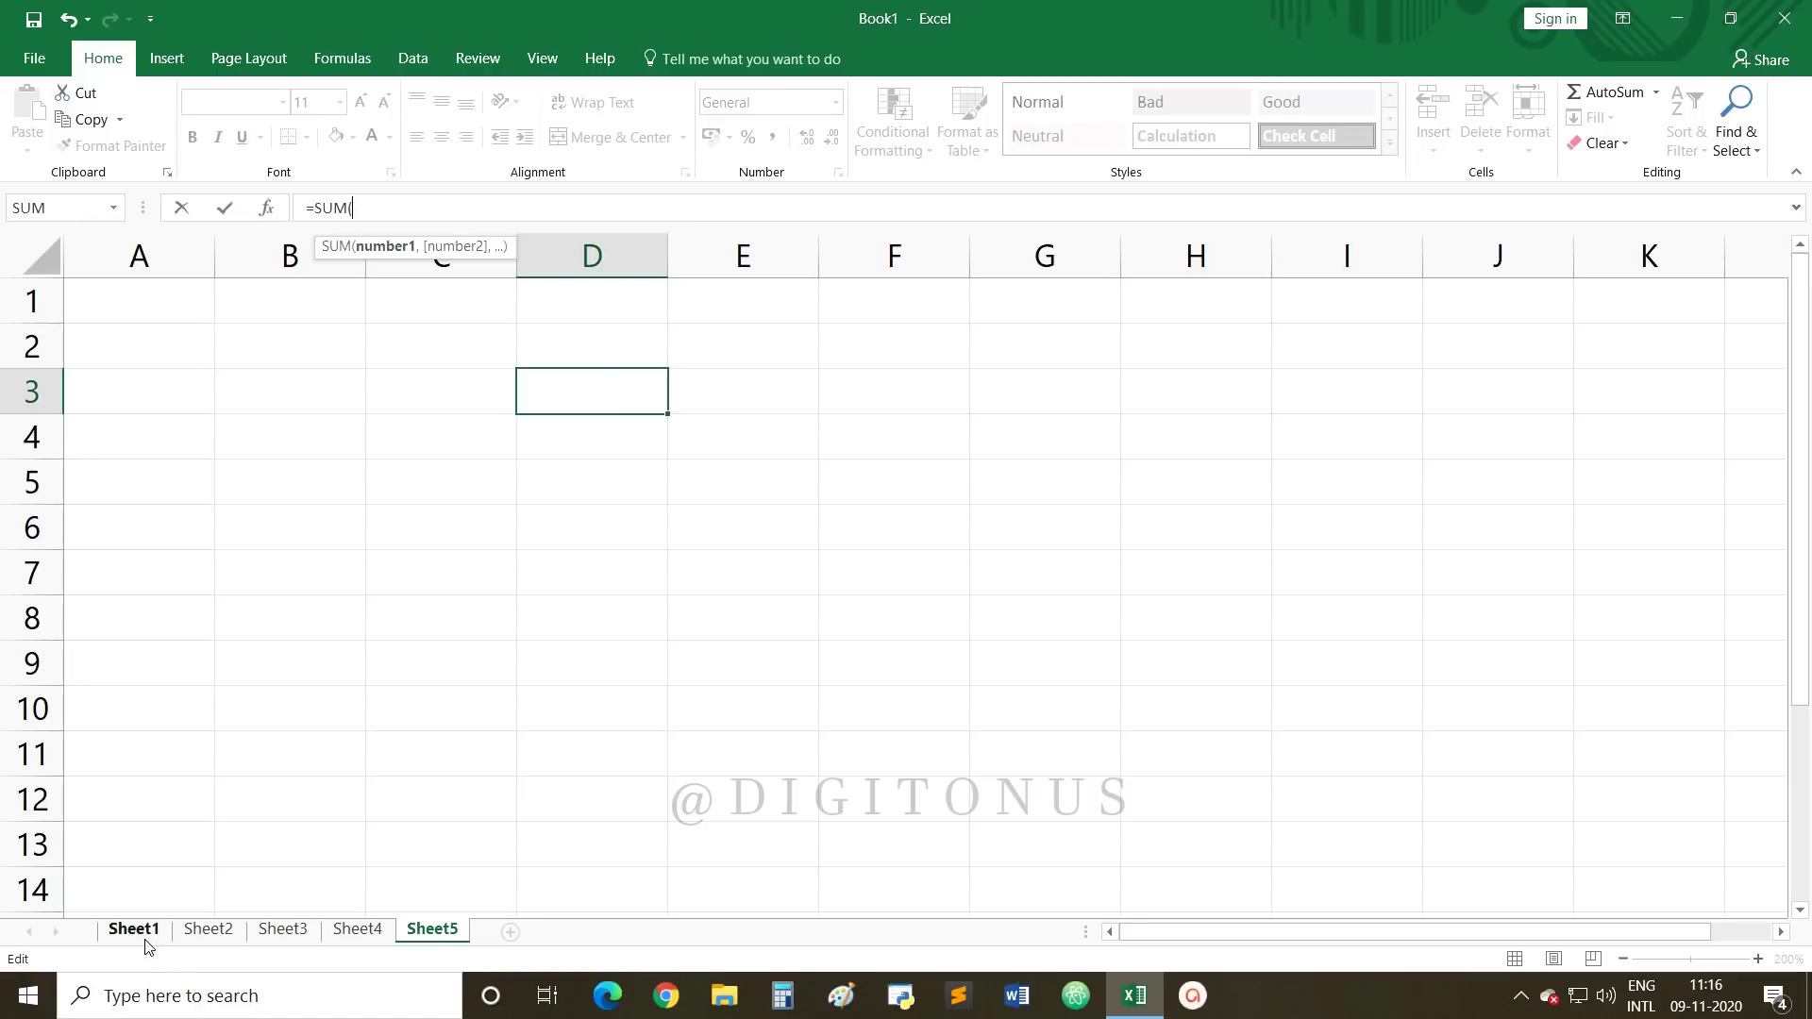
left_click(161, 302)
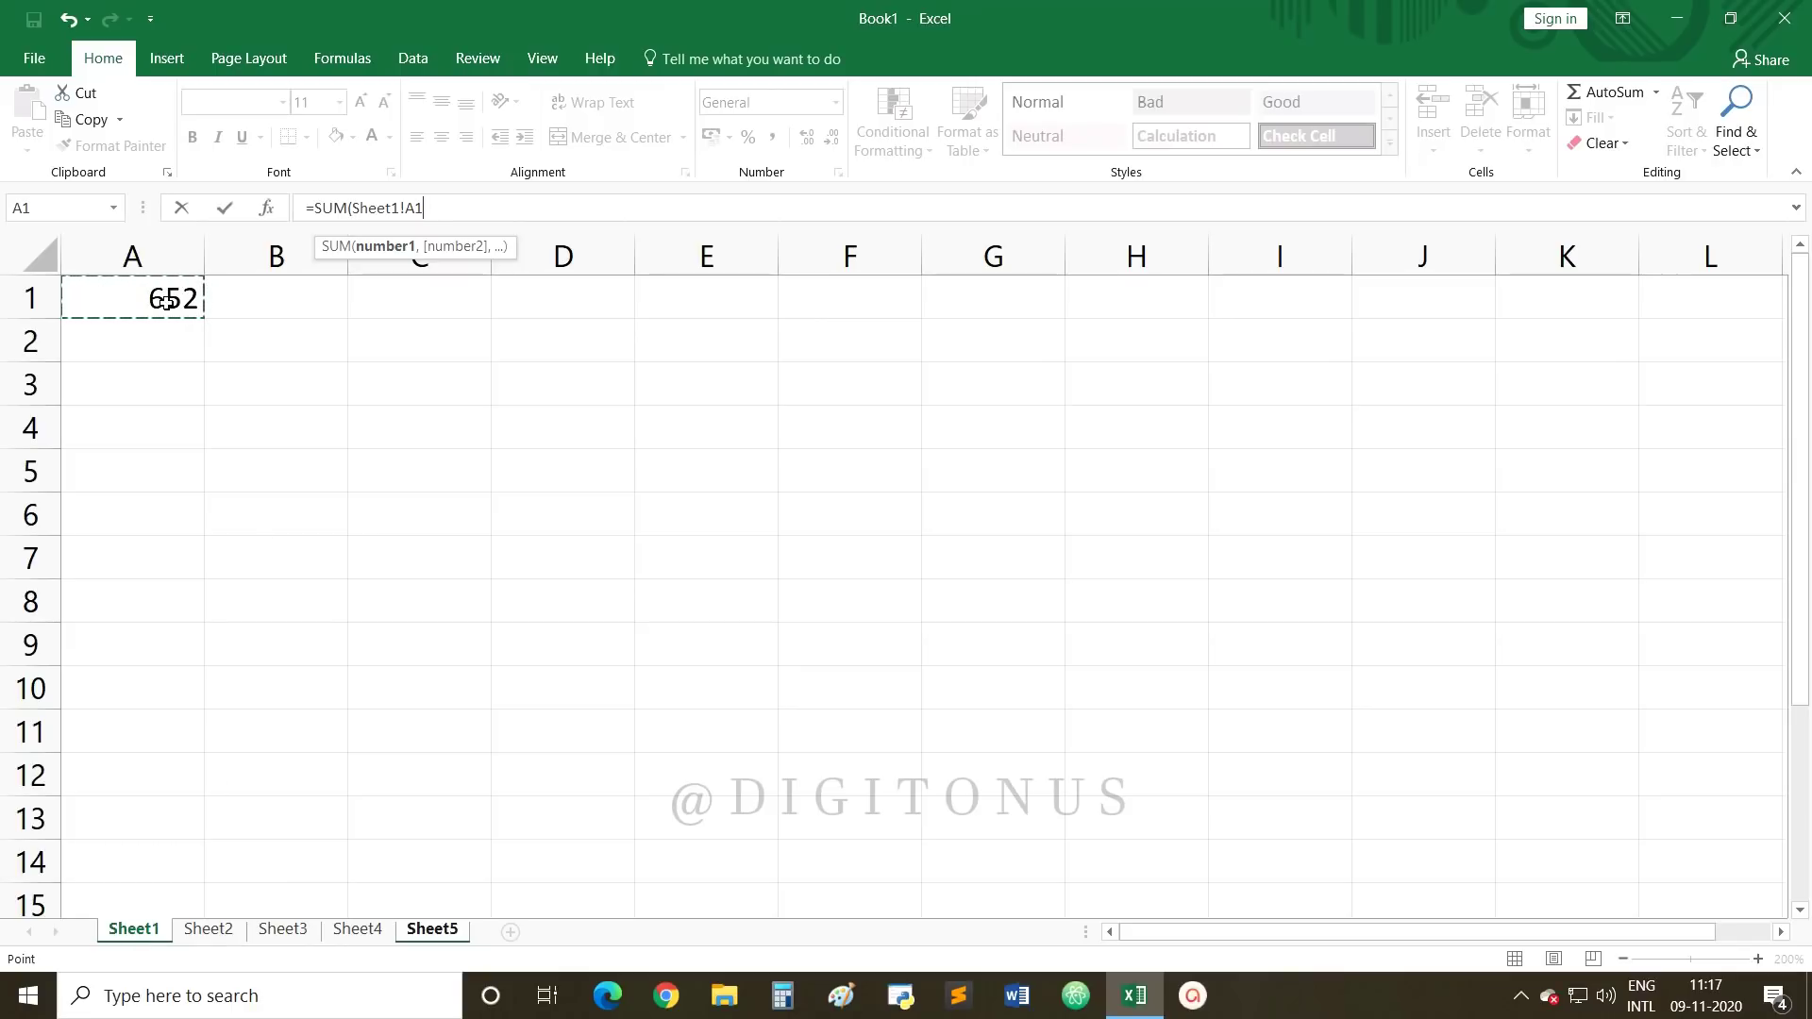
left_click(367, 928, "shift")
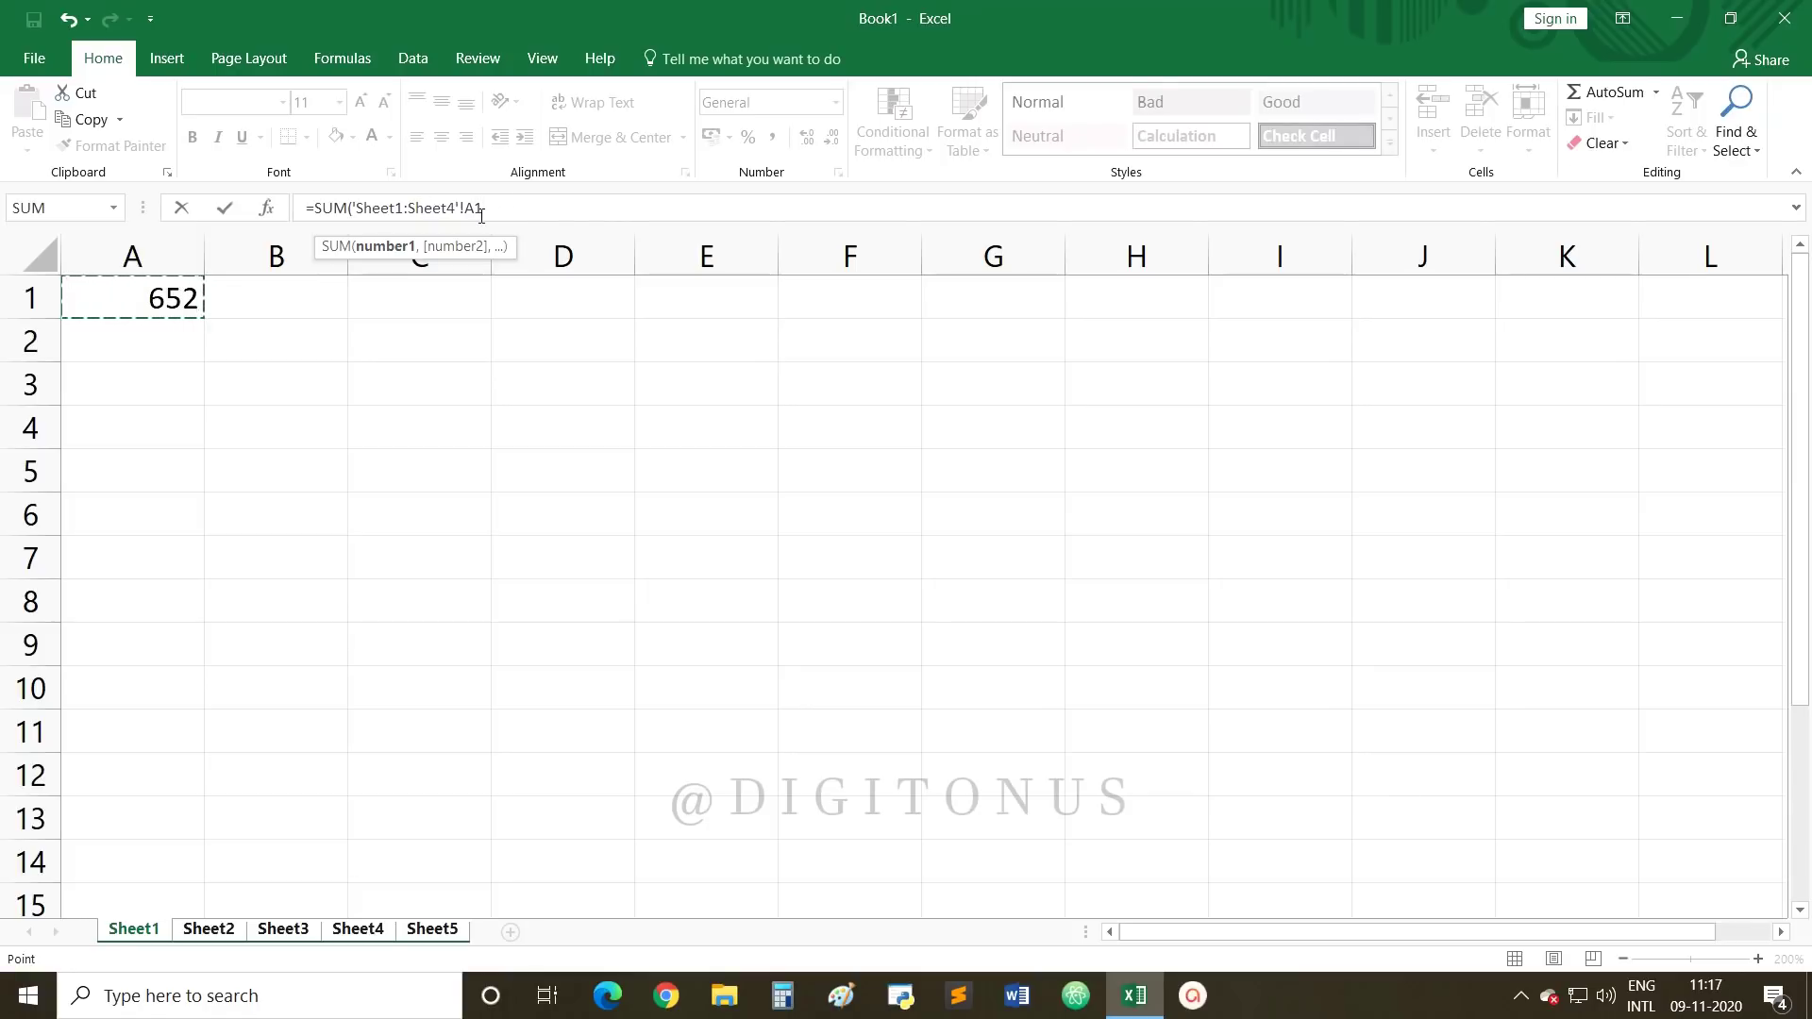
type(")")
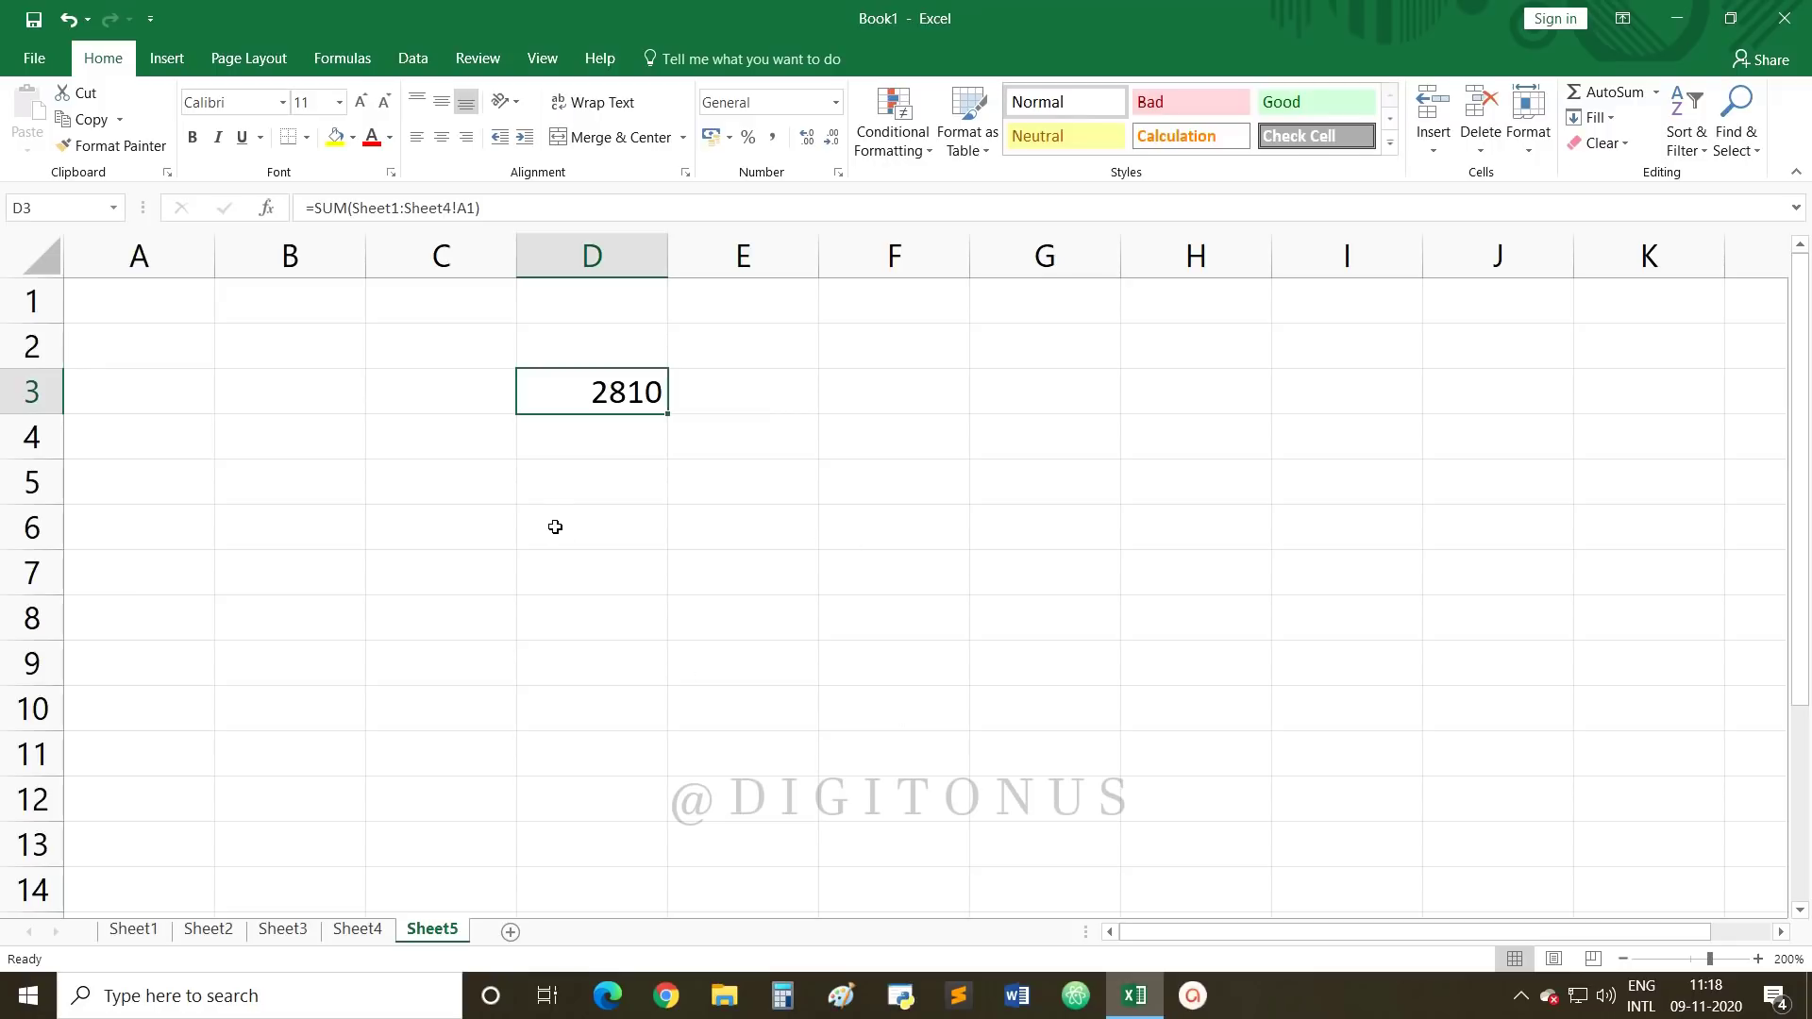
Step: Write the beginning of a sum formula in cell D10 of Sheet5 as =SUM(Sheet1!A1
left_click(565, 694)
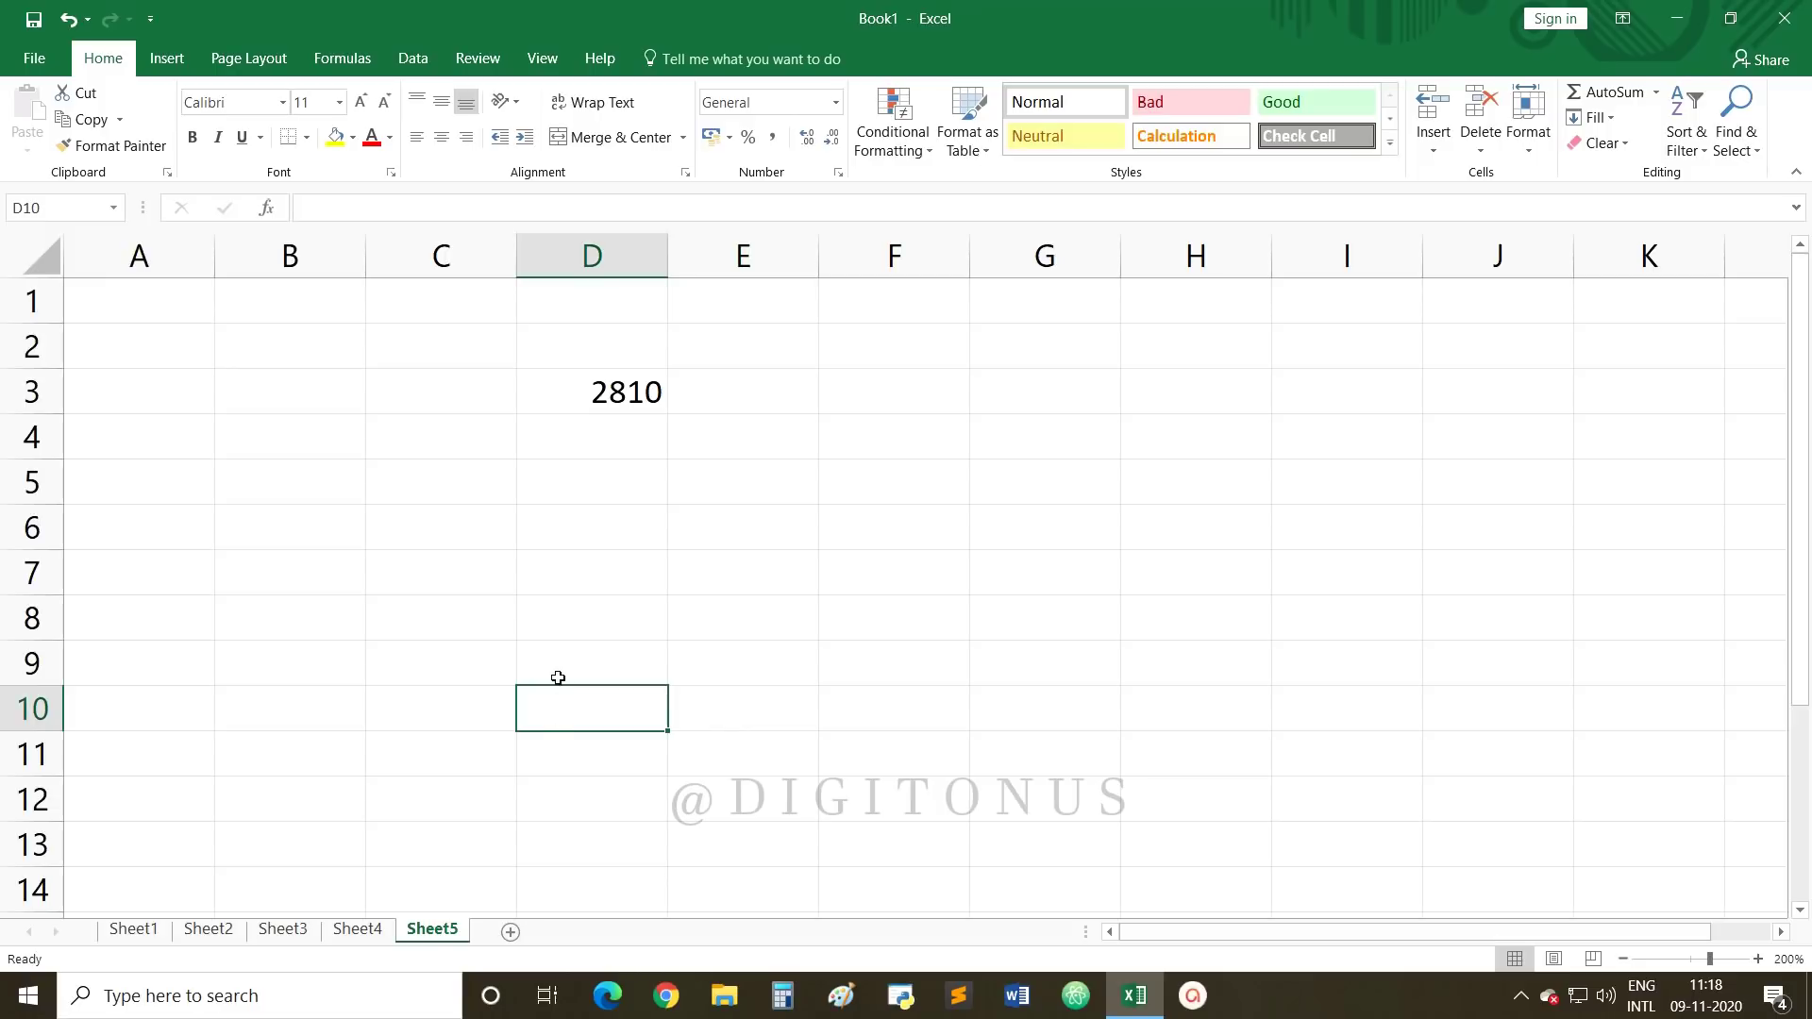
left_click(491, 212)
type("=S")
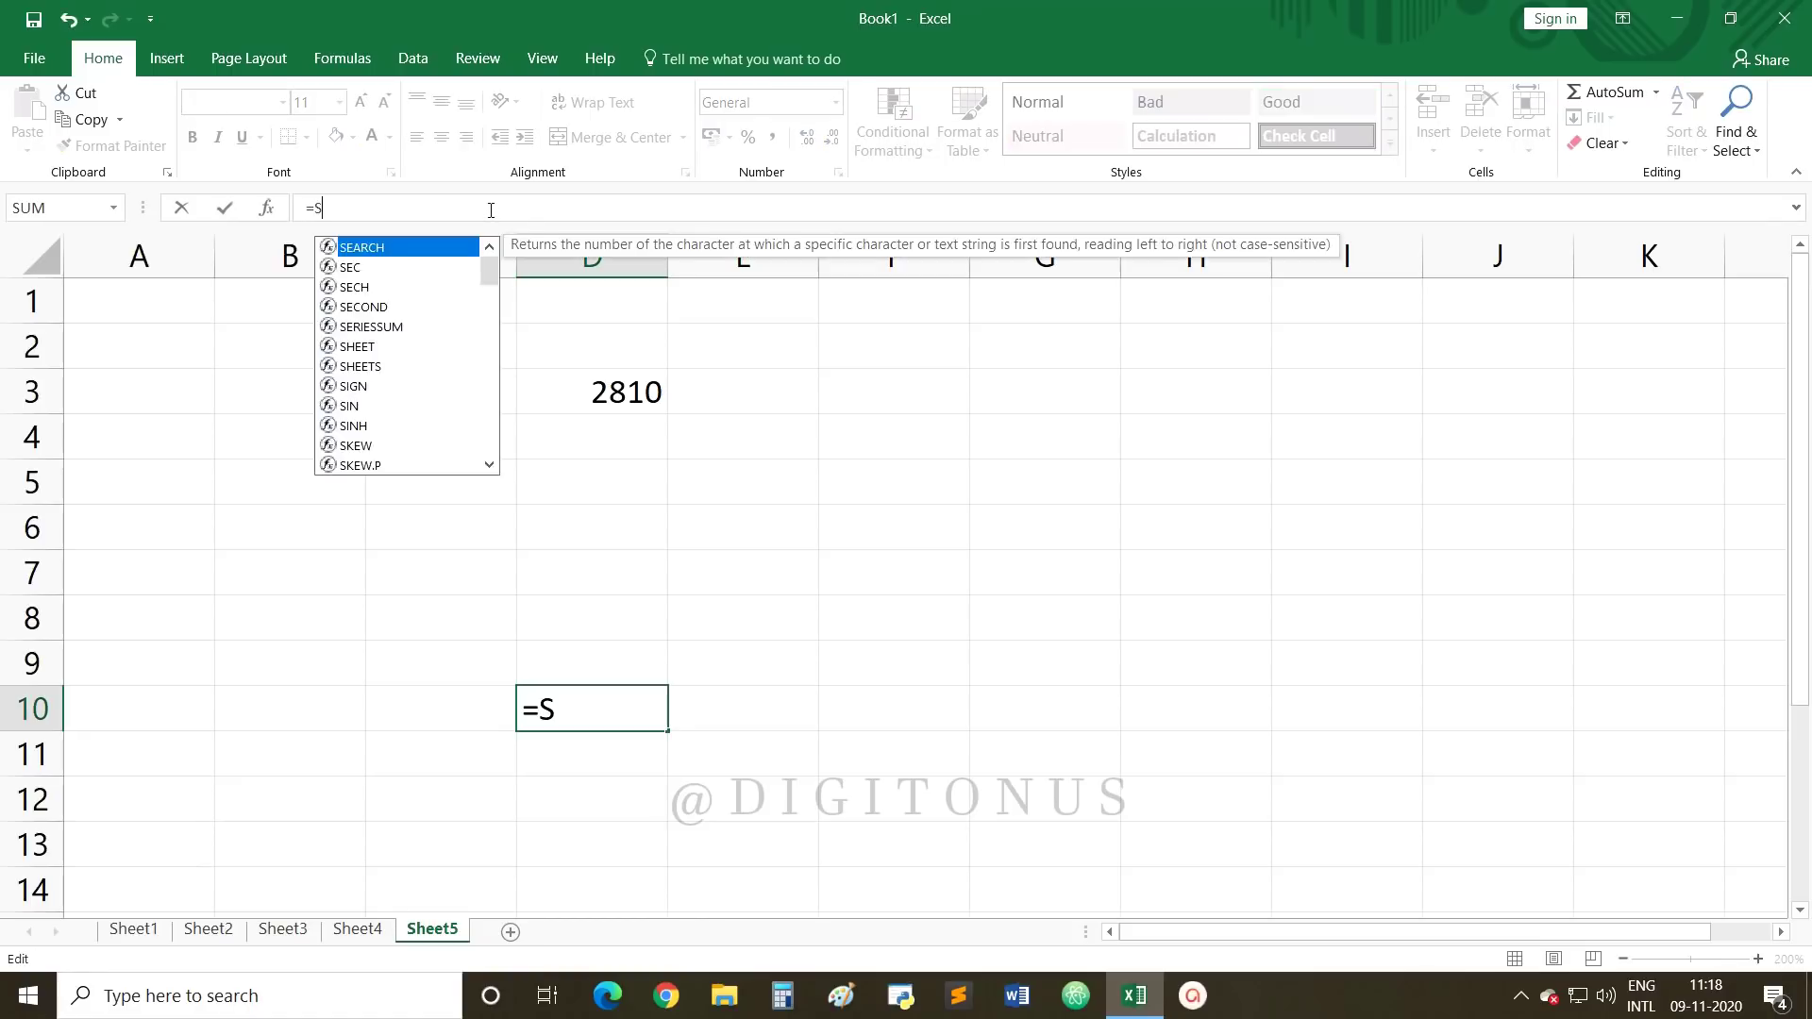
type("UM(")
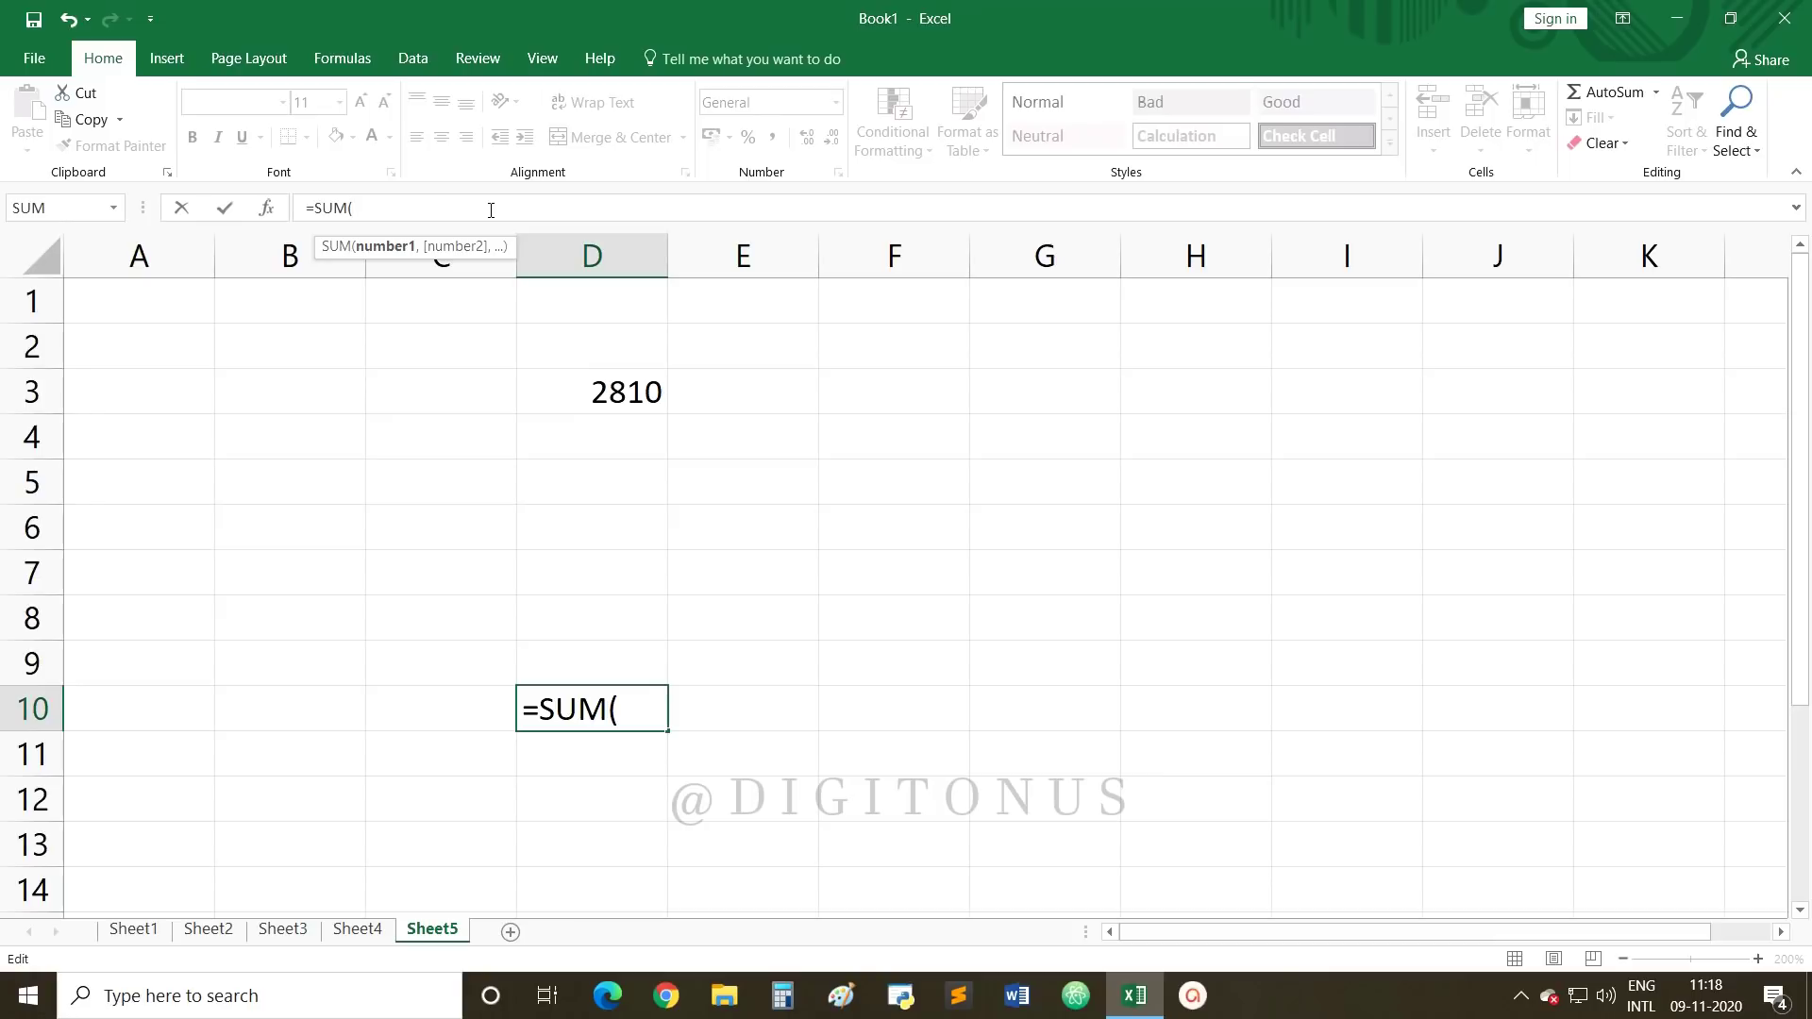
type("Sheet")
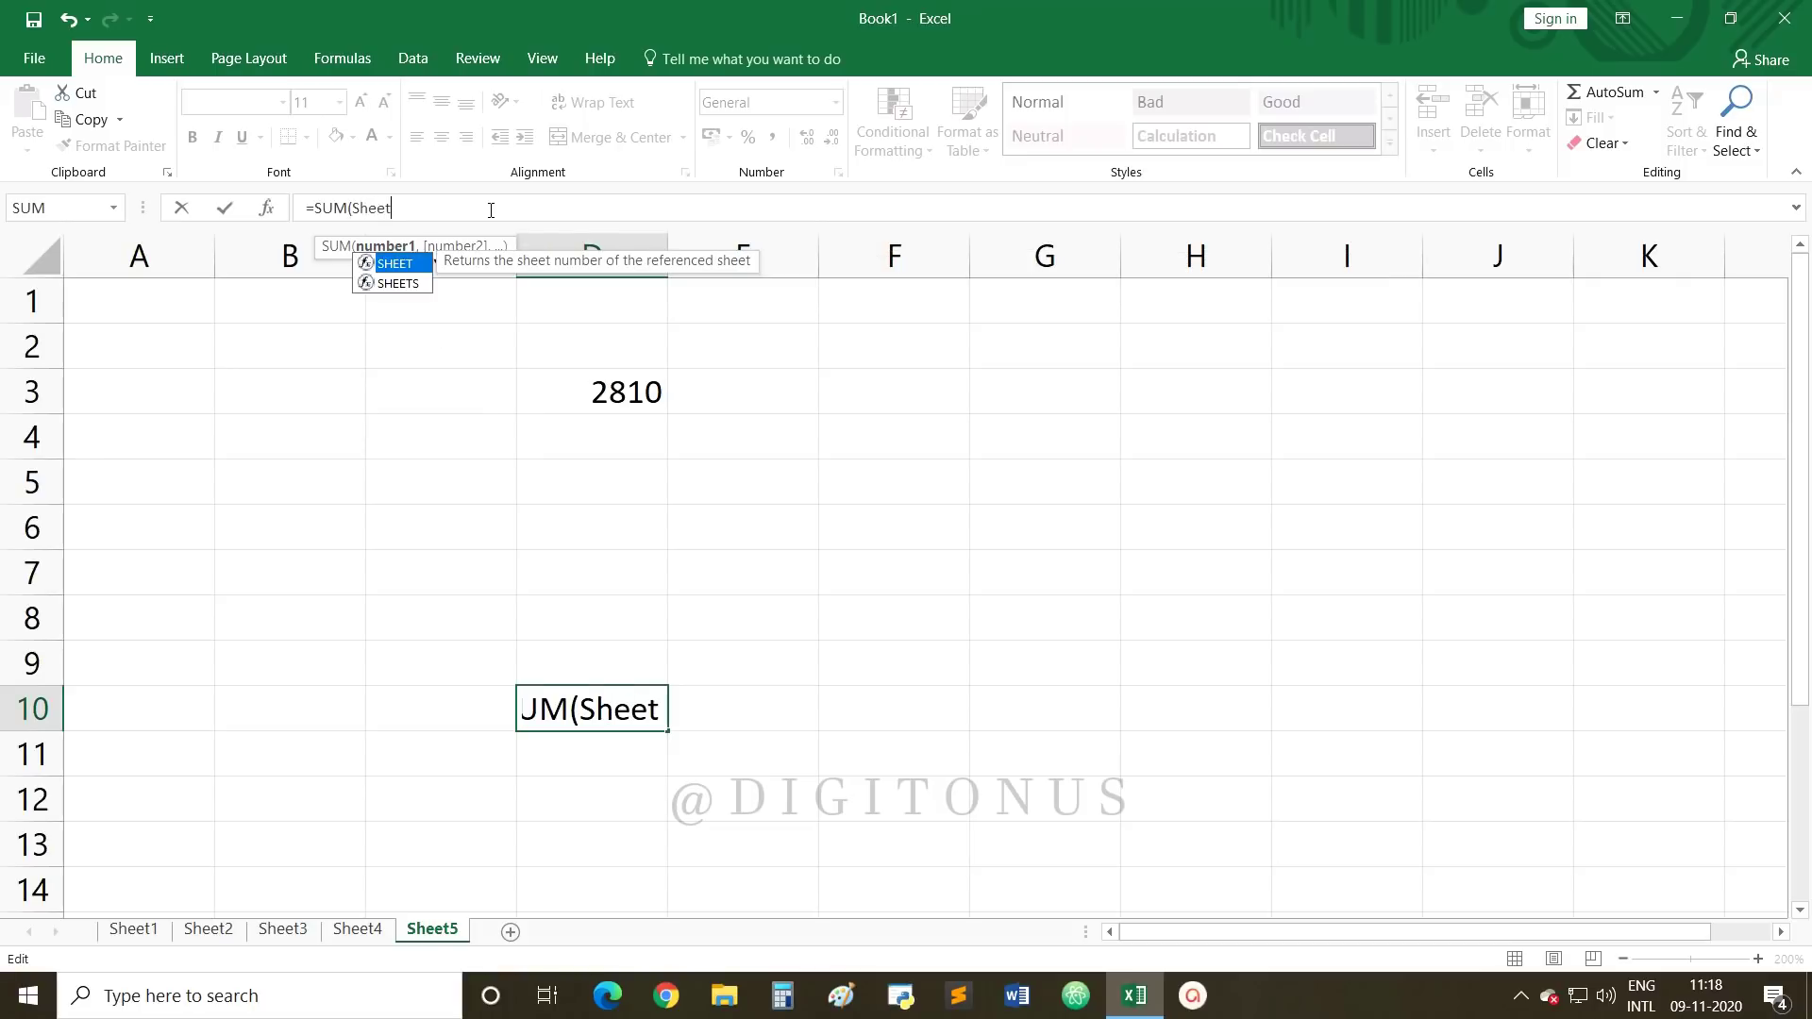
type("1")
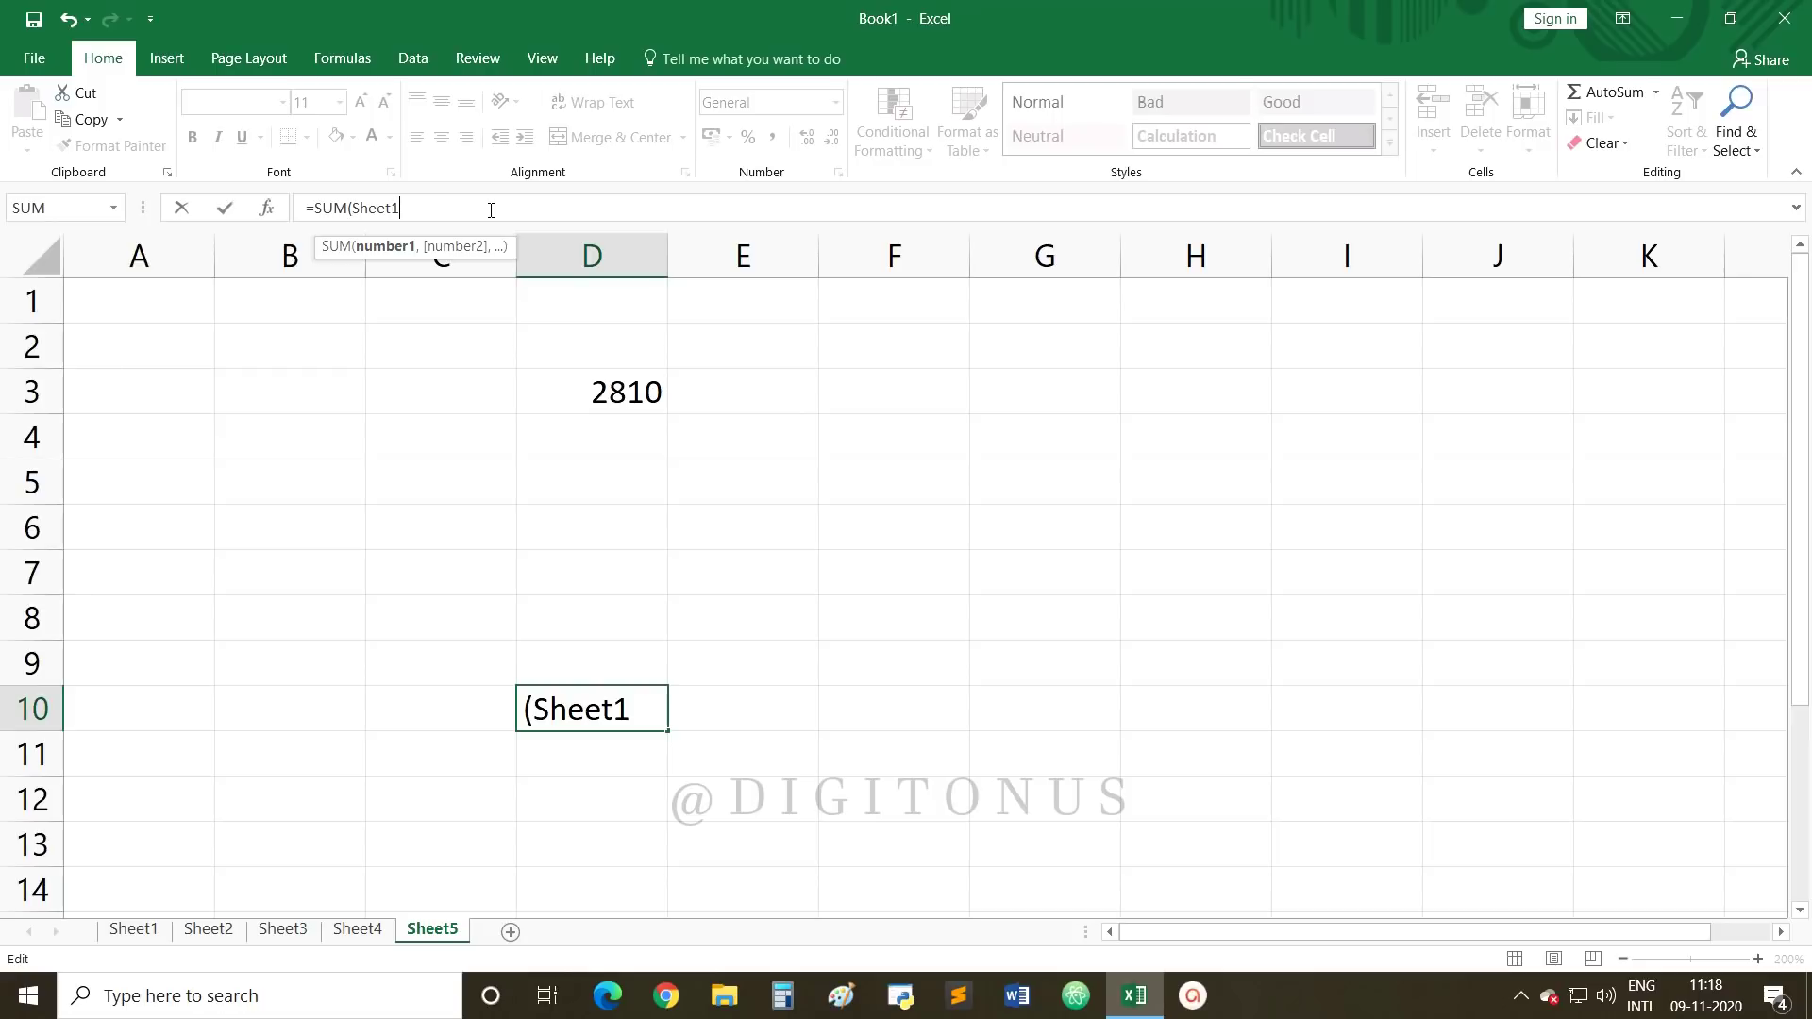
type("!")
type("A1")
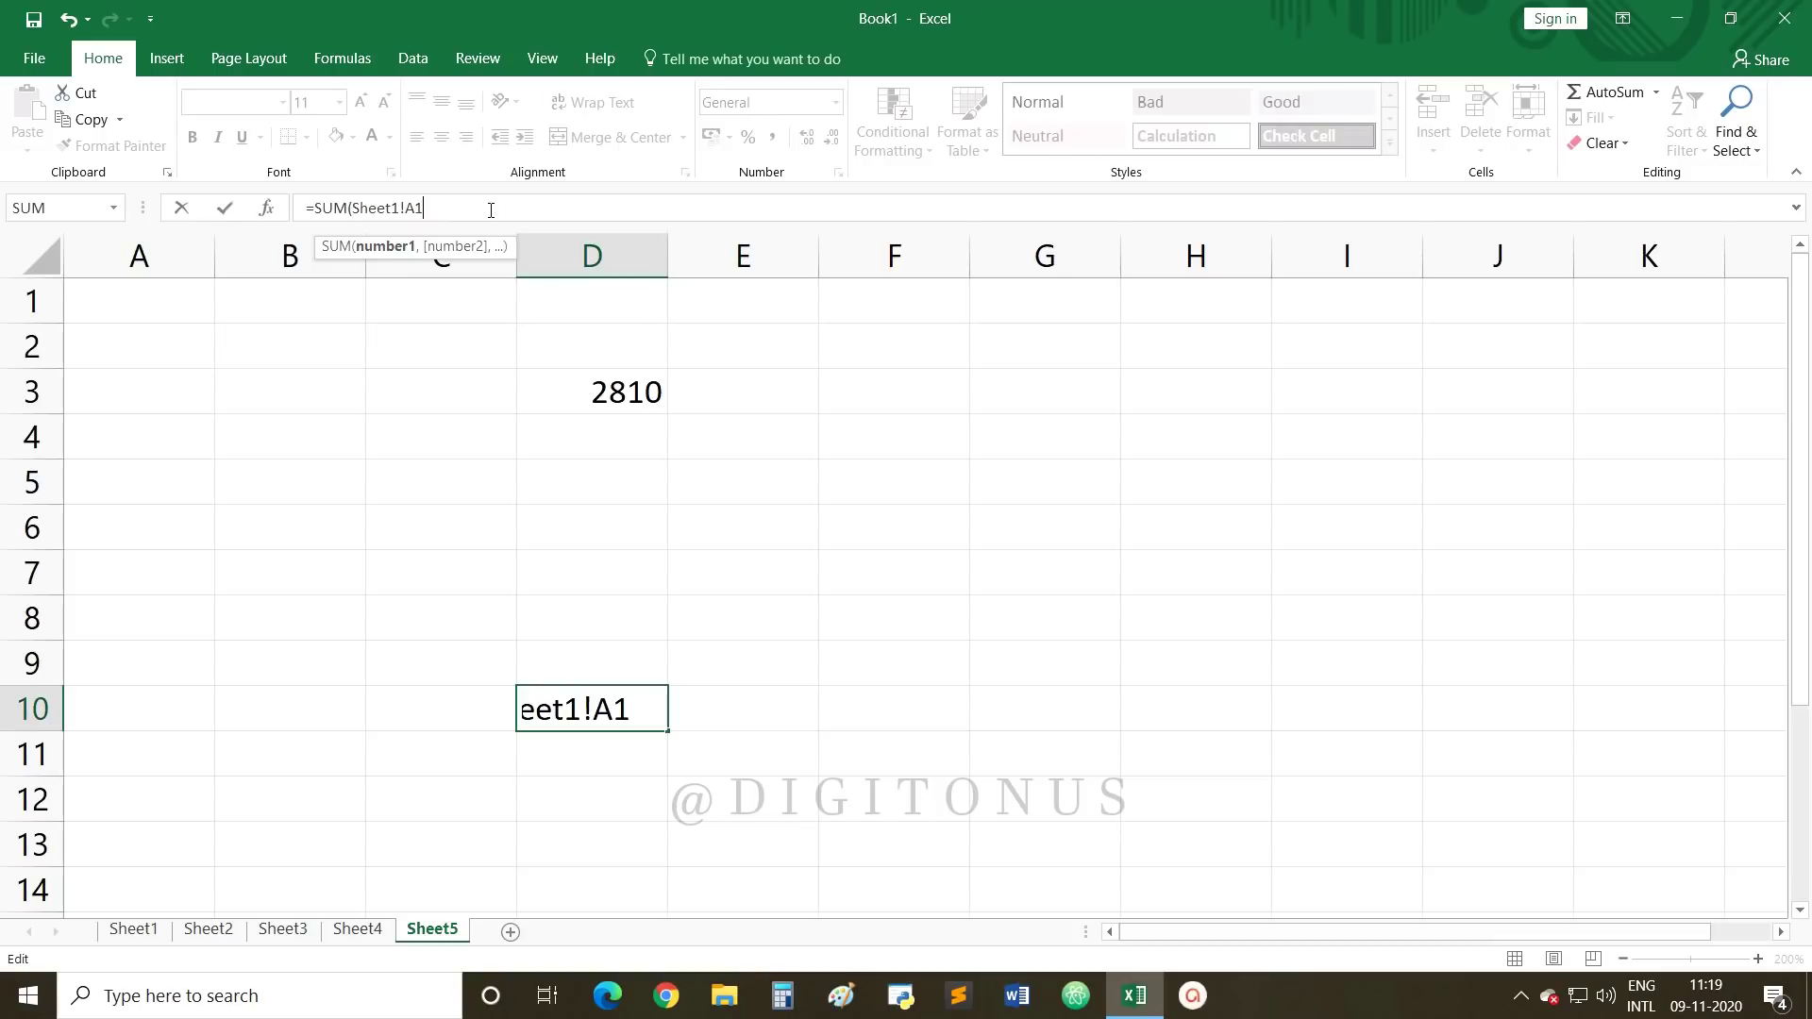
Step: Complete the D10 formula as =SUM(Sheet1!A1:Sheet4!A1) and enter it
type(":Ah")
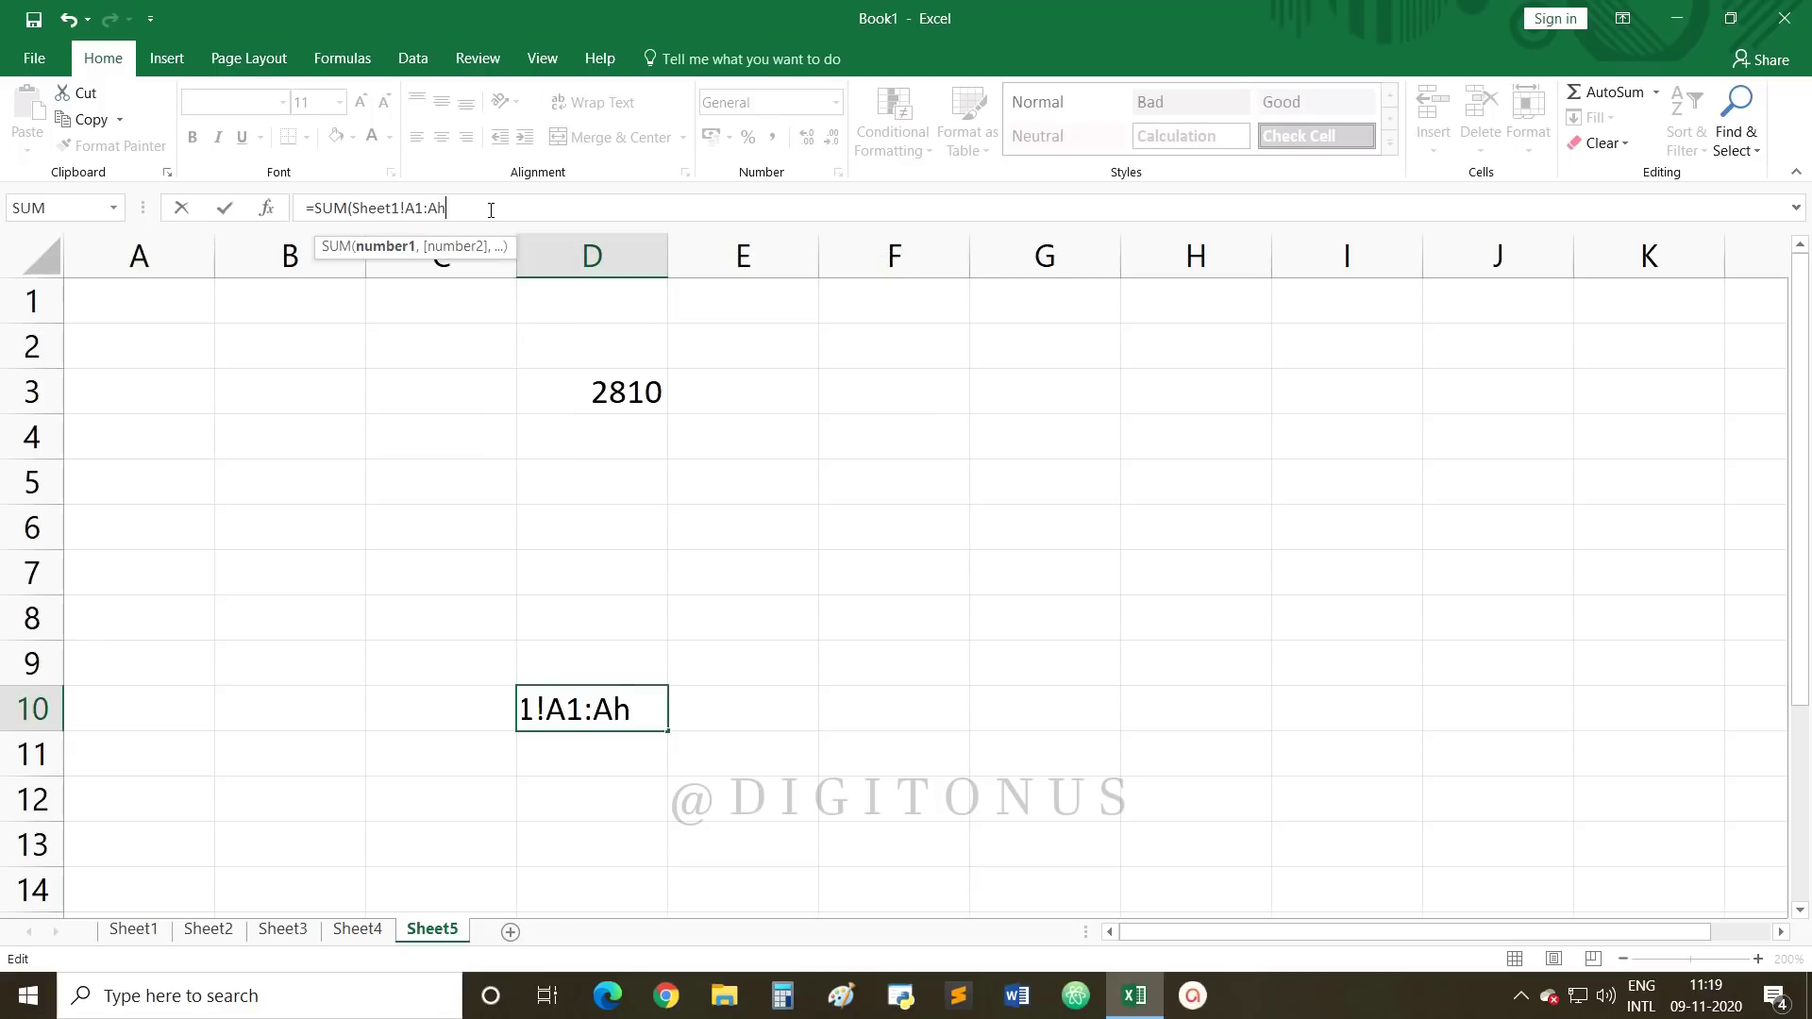
type("eet4")
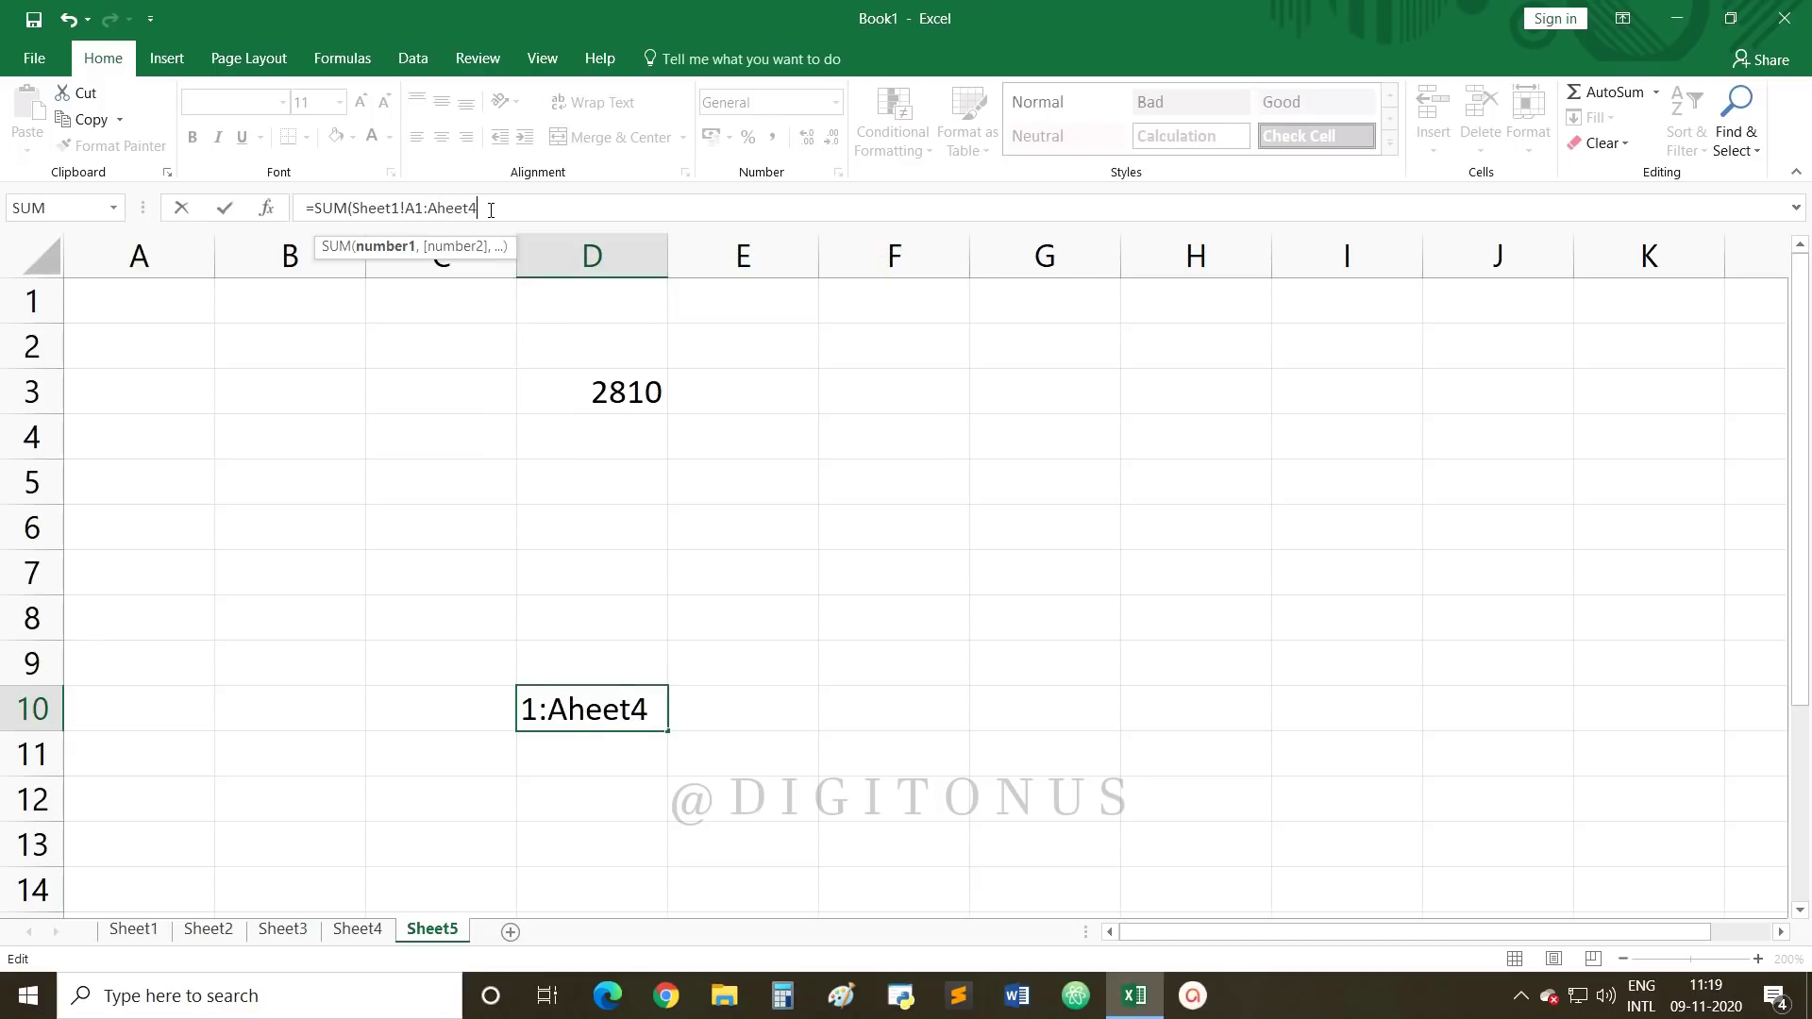
key("BackSpace")
key("BackSpace")
key("BackSpace")
key("BackSpace")
key("BackSpace")
key("BackSpace")
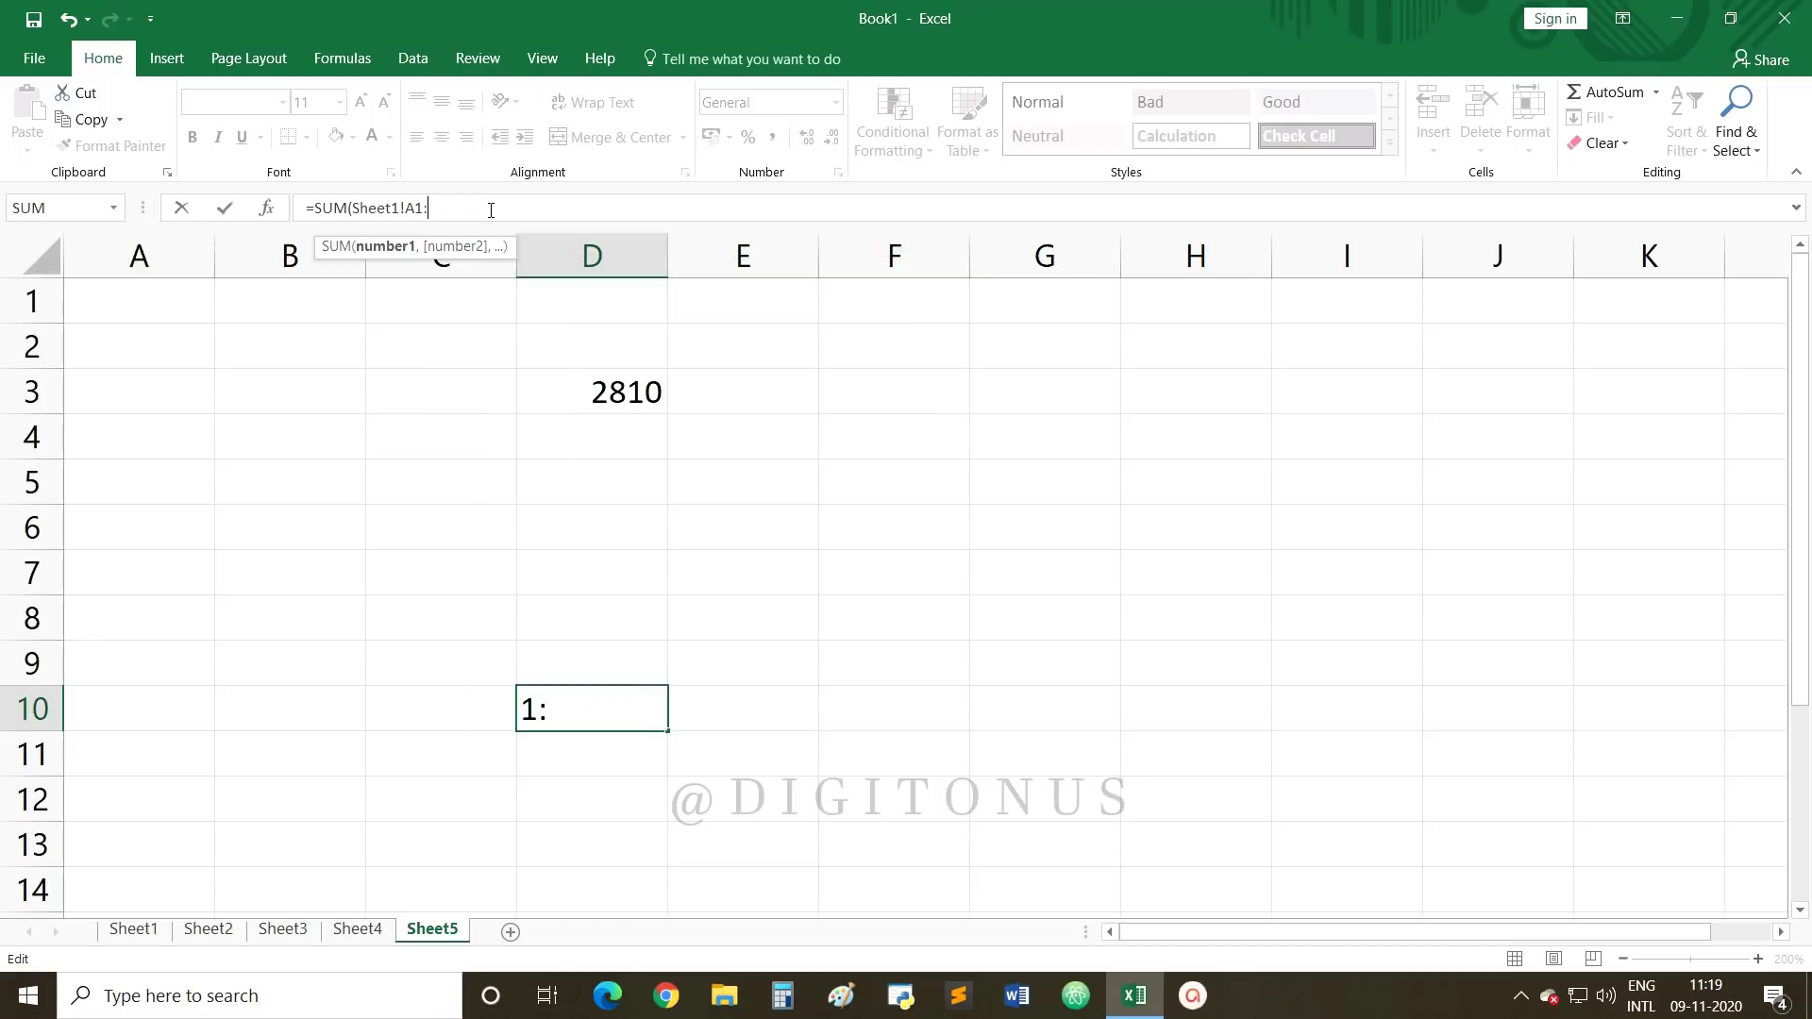
type("Sheet")
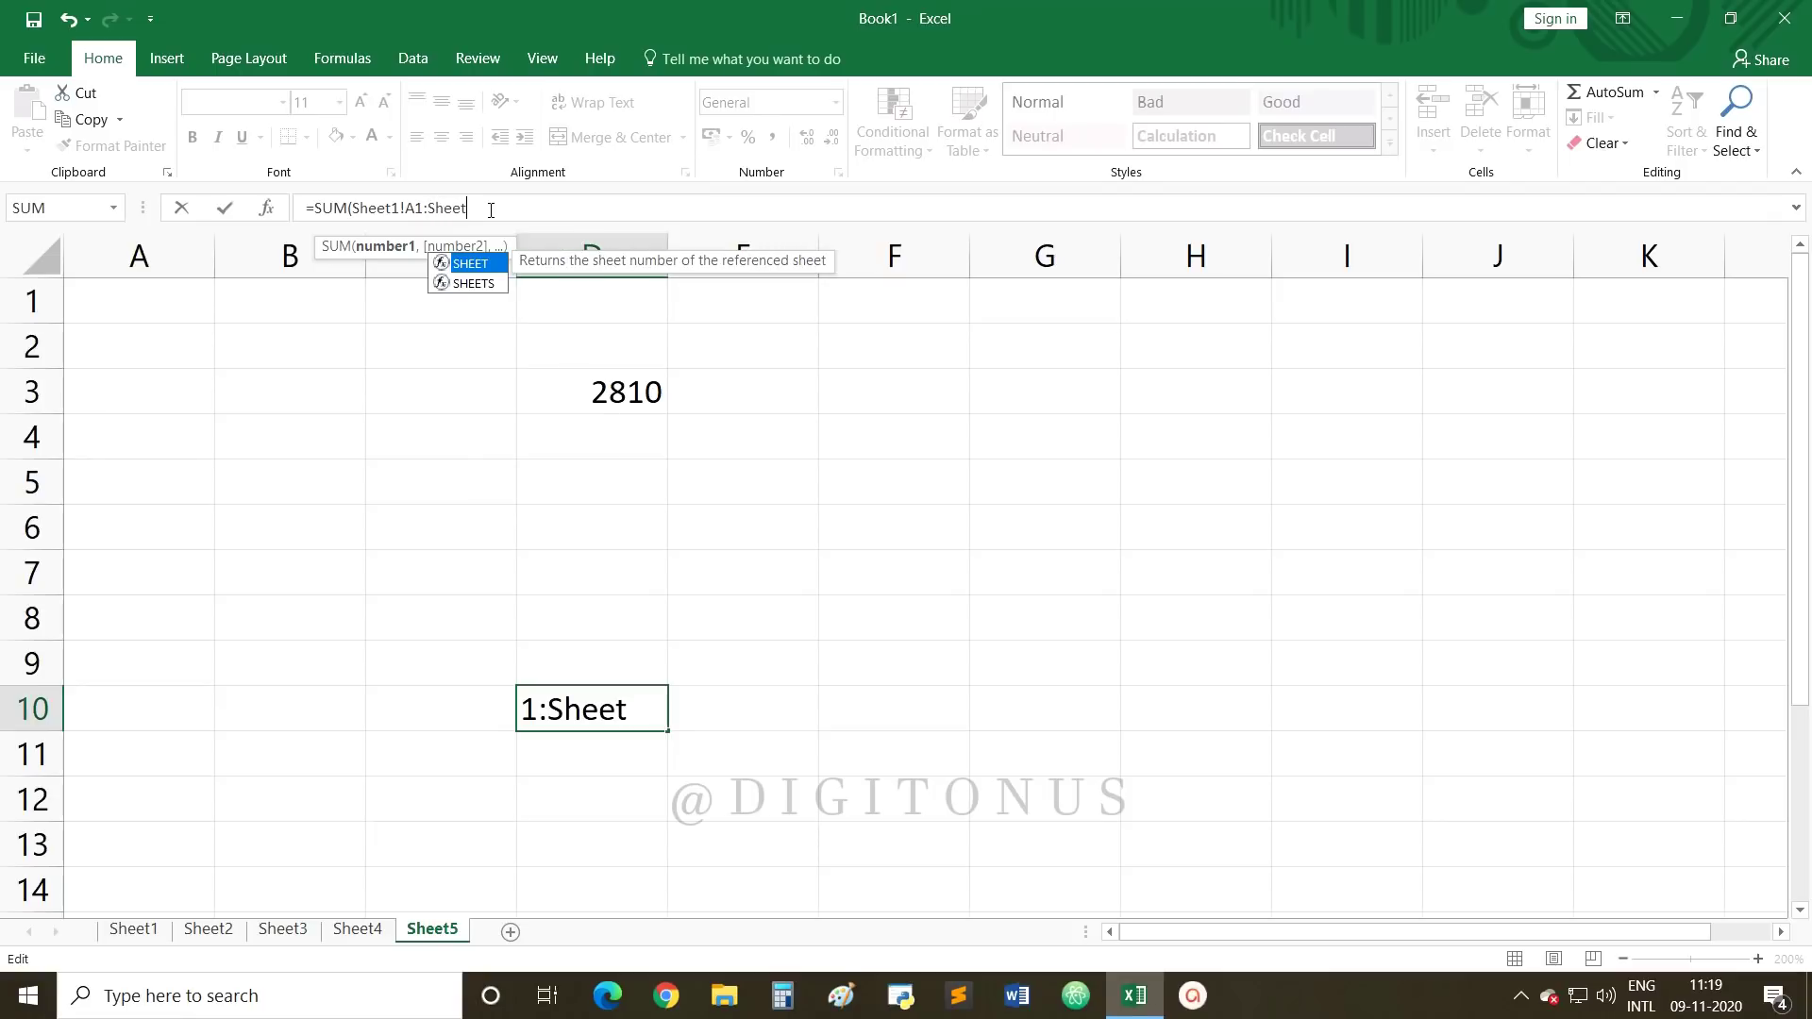
type("4!")
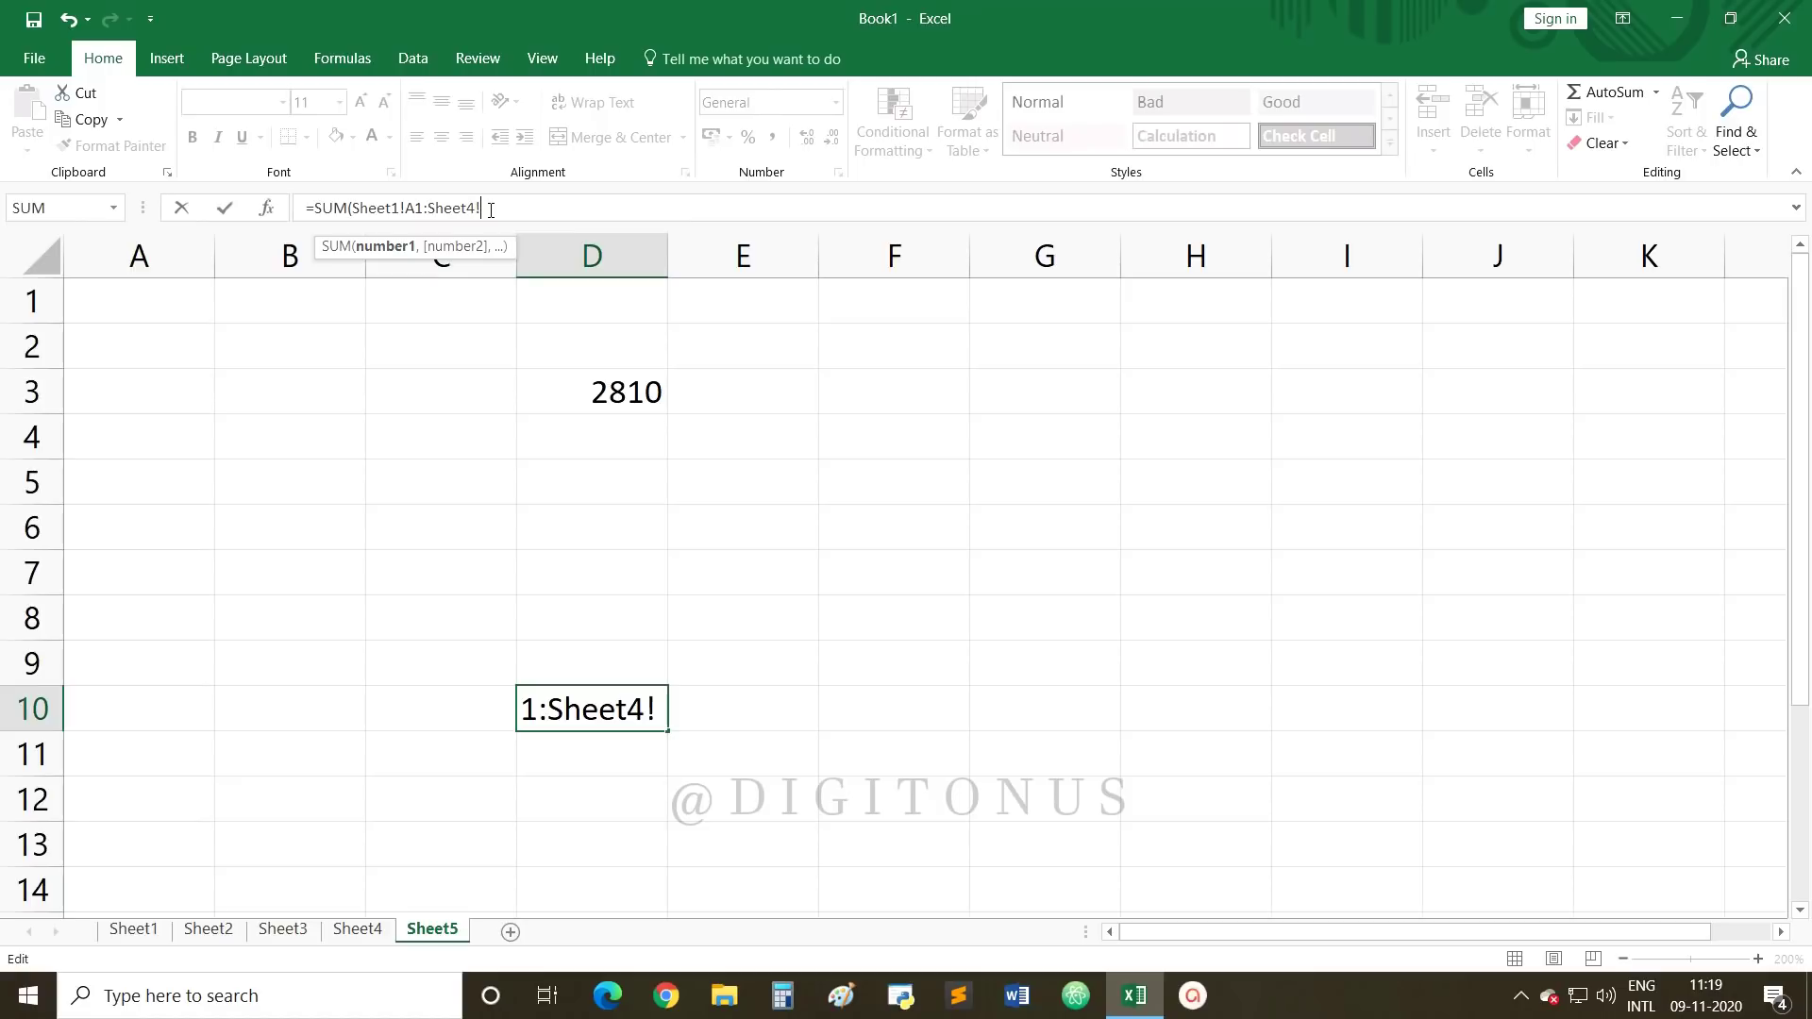
type("A1)")
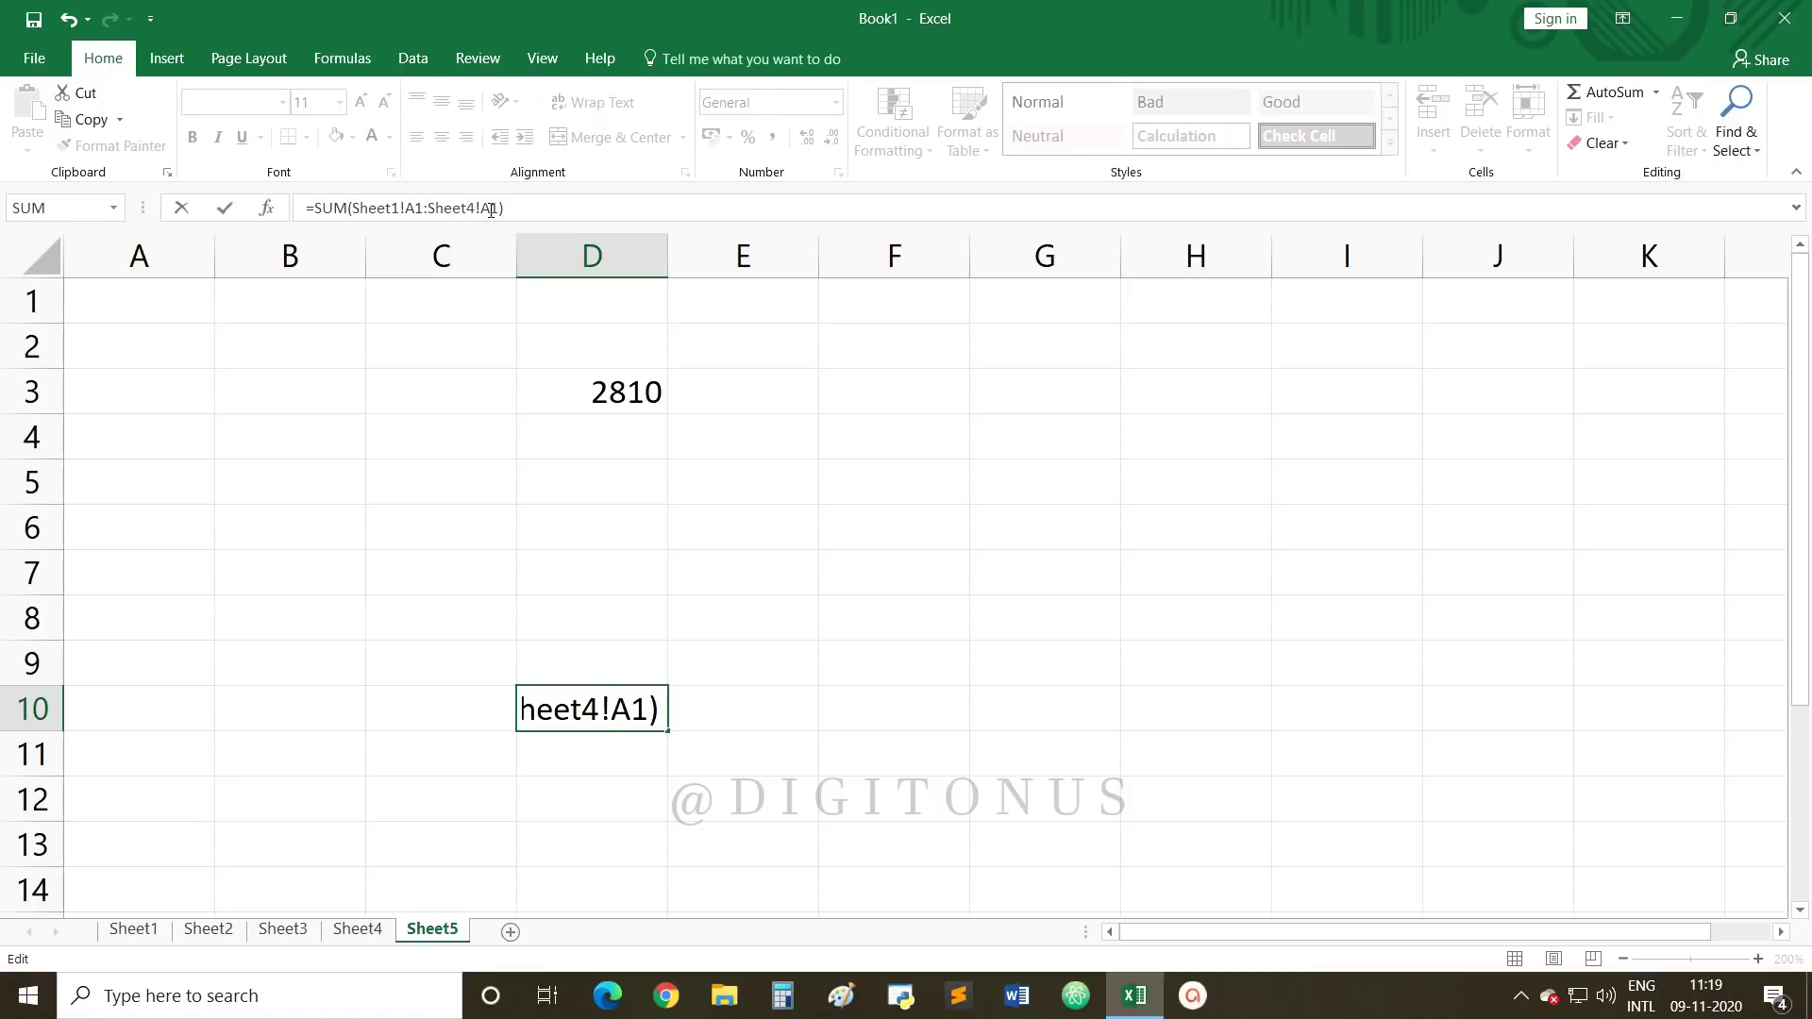
key("Return")
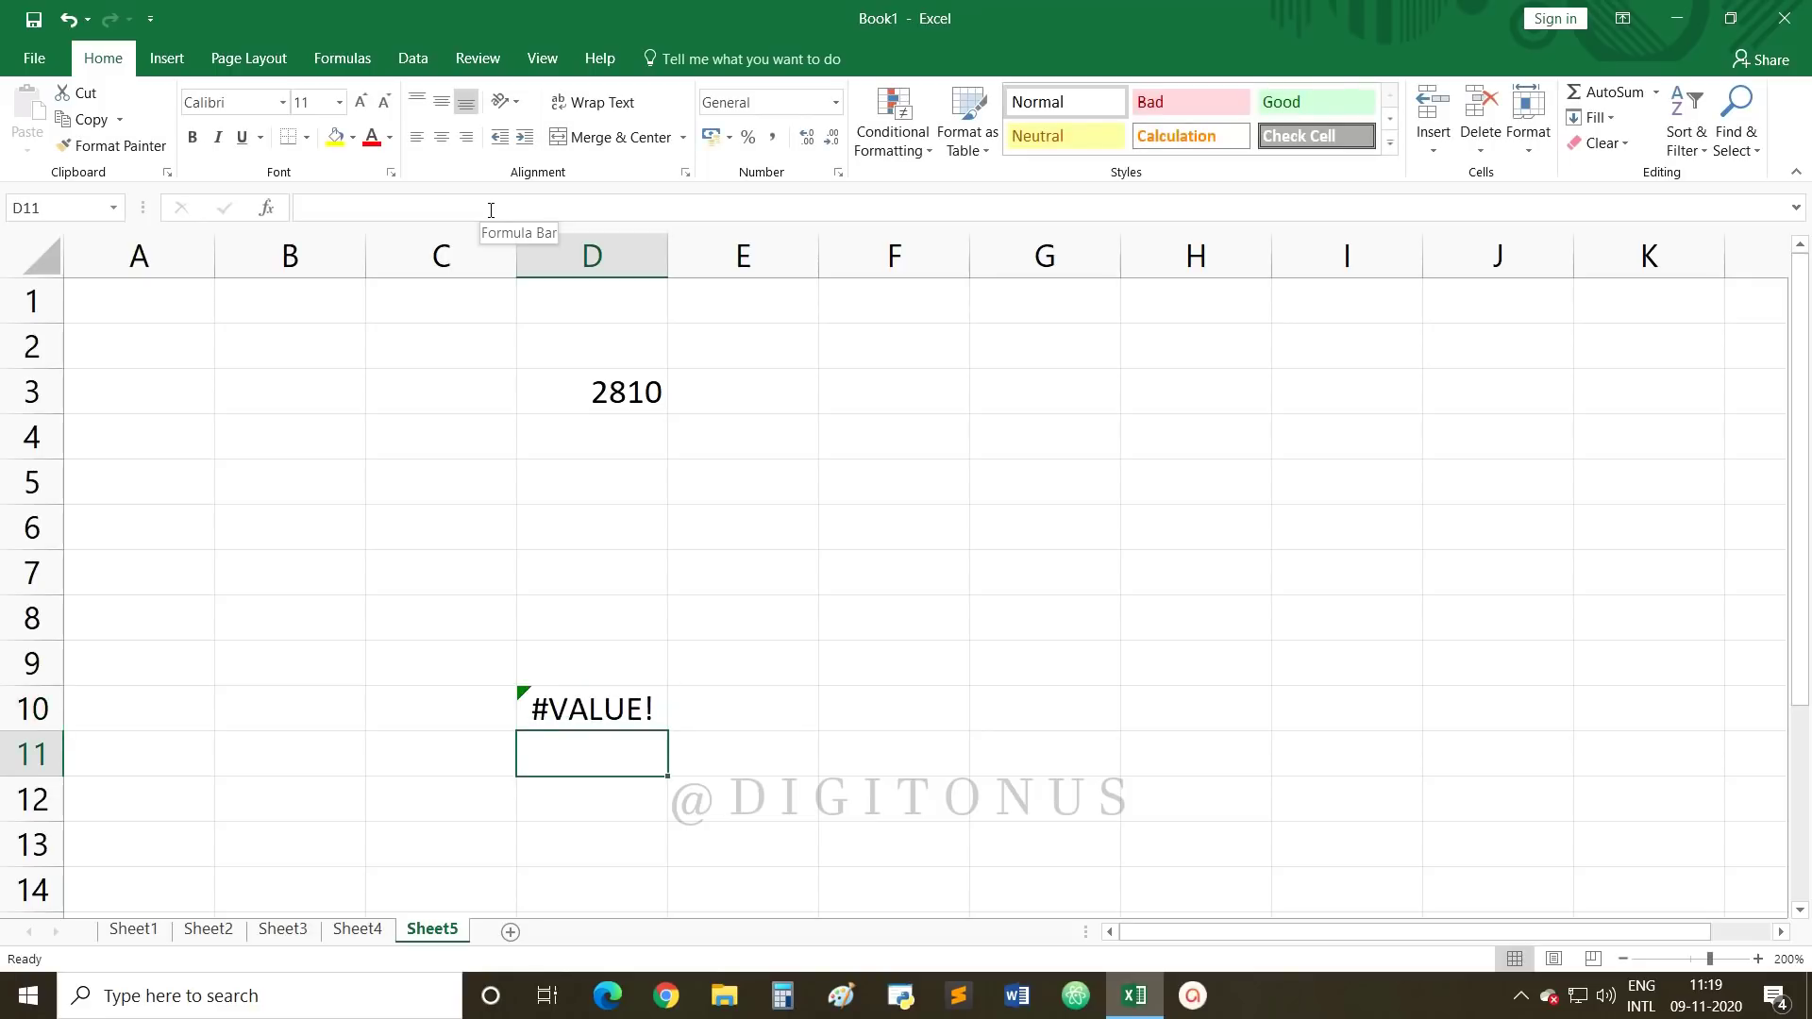
Step: Remove the exclamation mark after Sheet1 in the D10 formula and enclose the reference before !A1 in single quotes
key("Up")
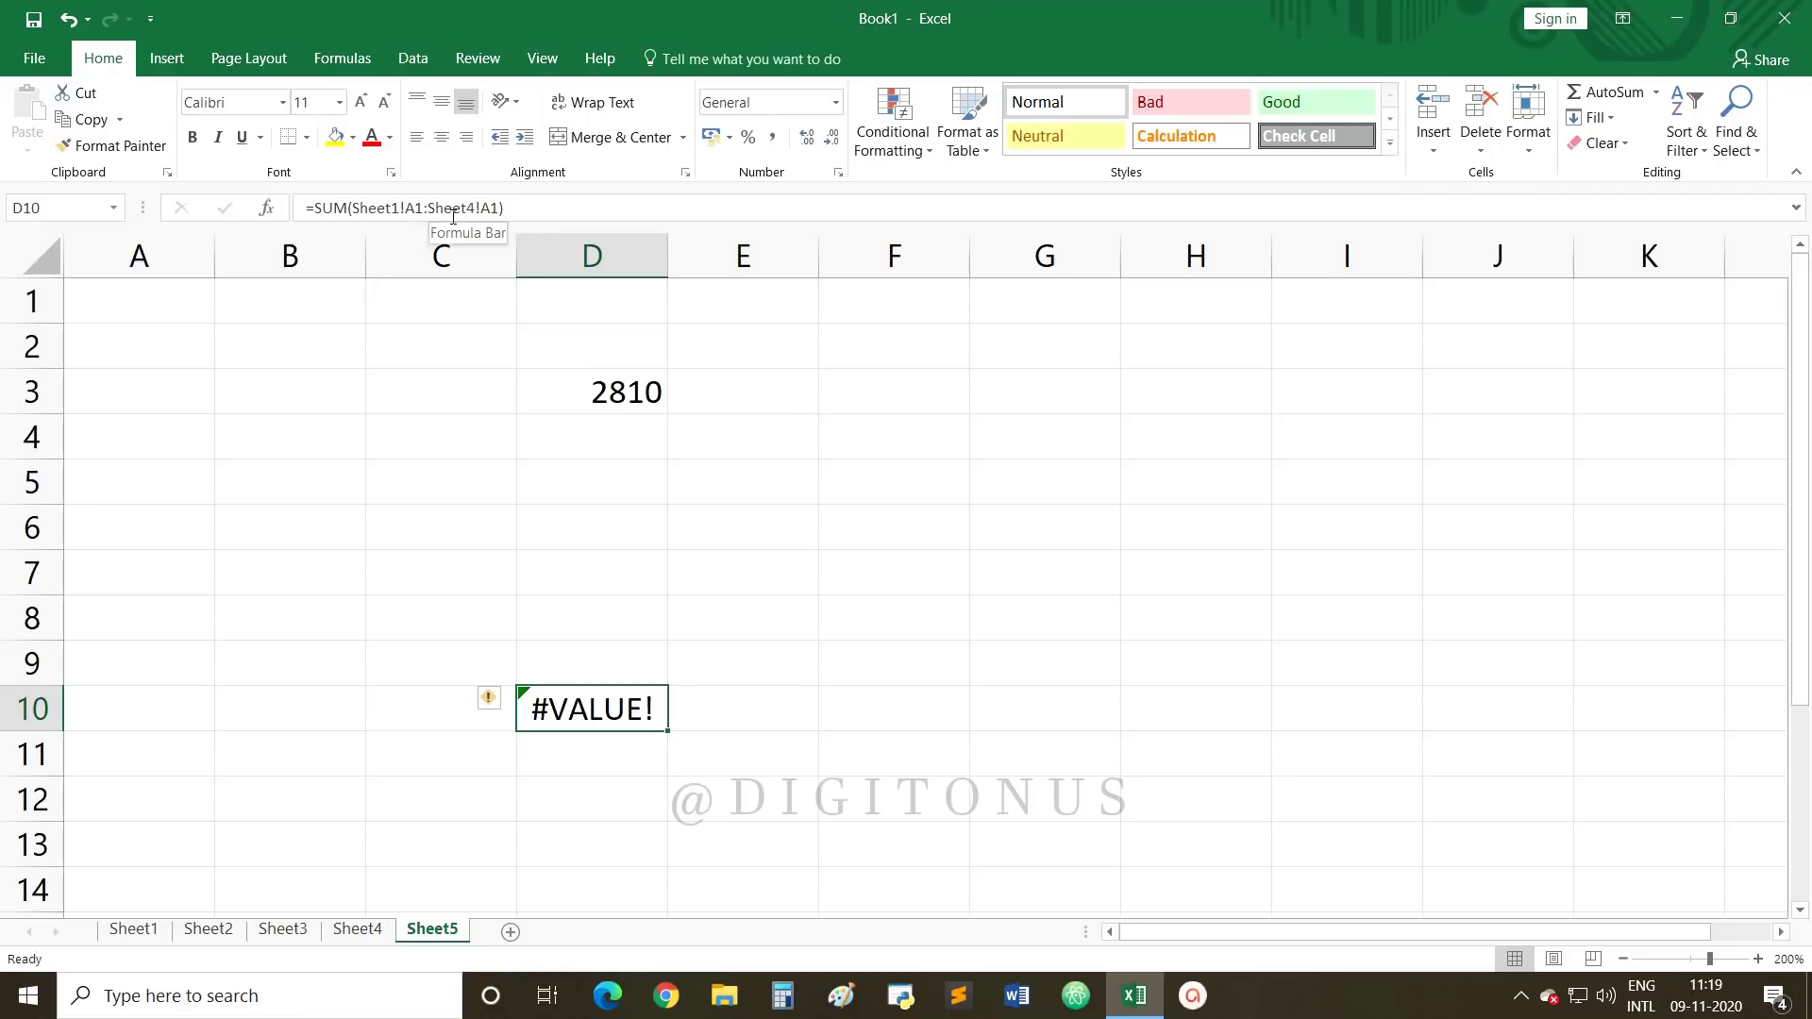
left_click(405, 208)
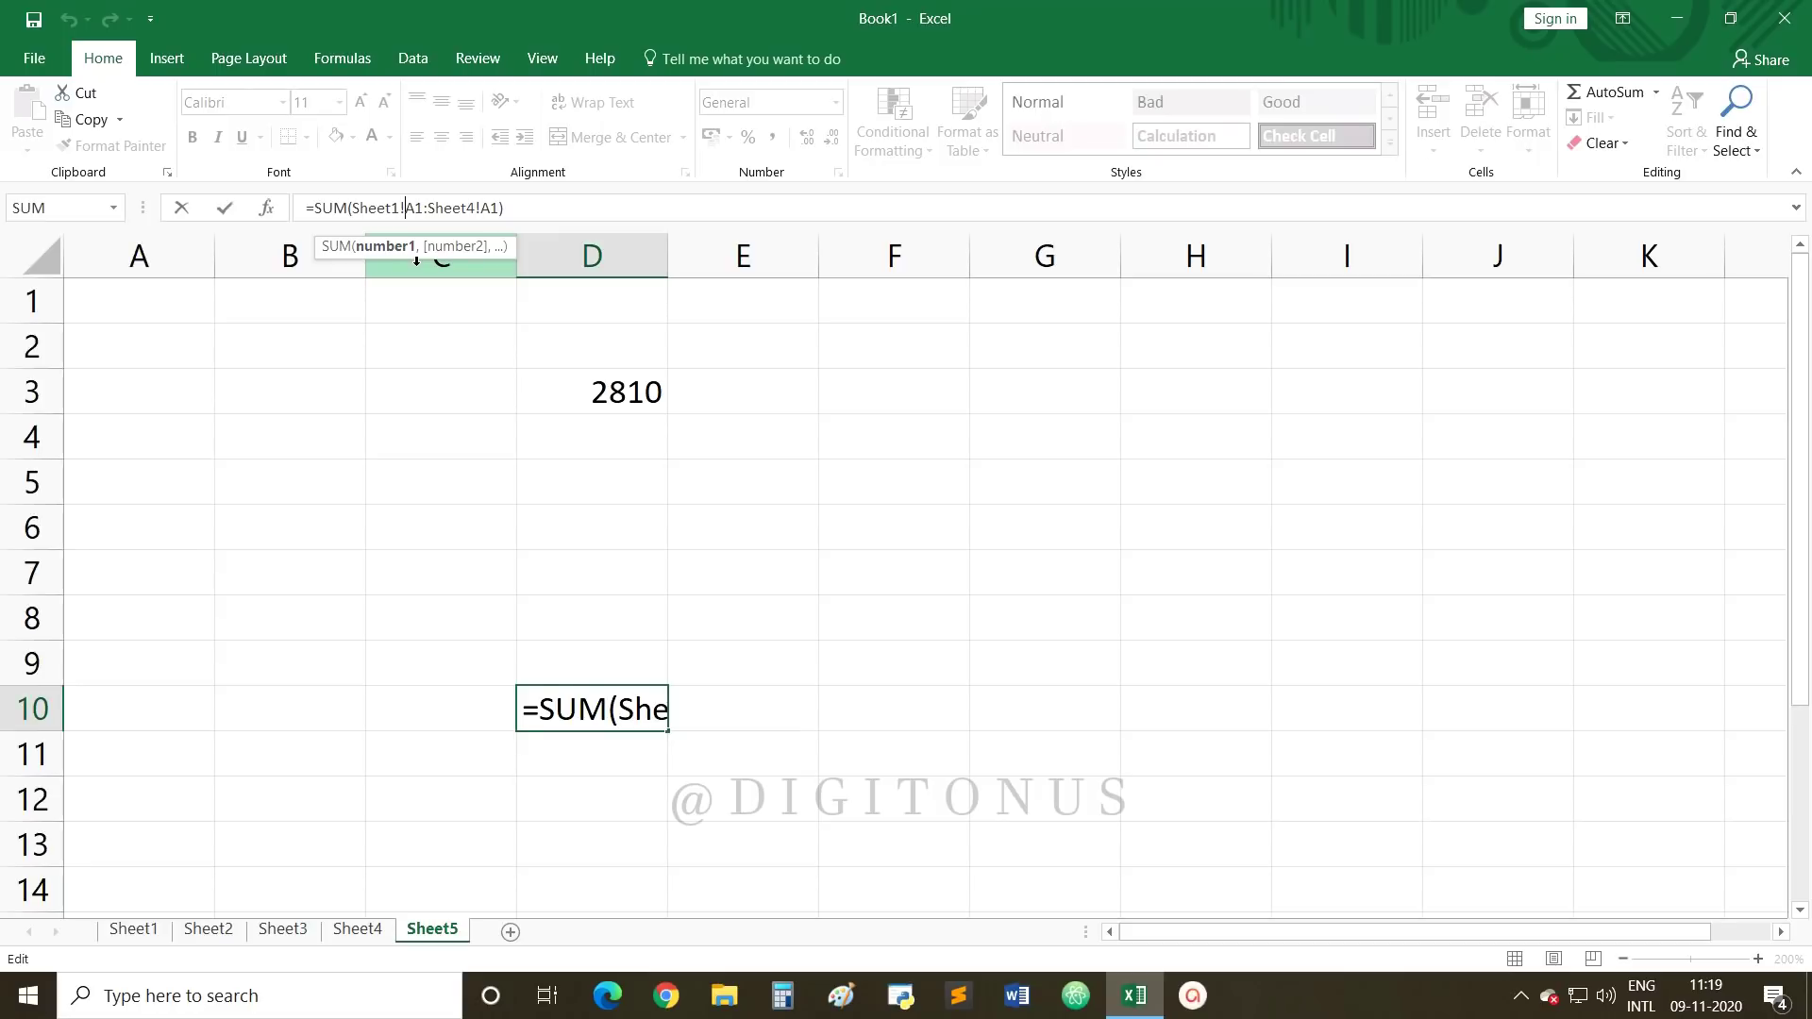
key("BackSpace")
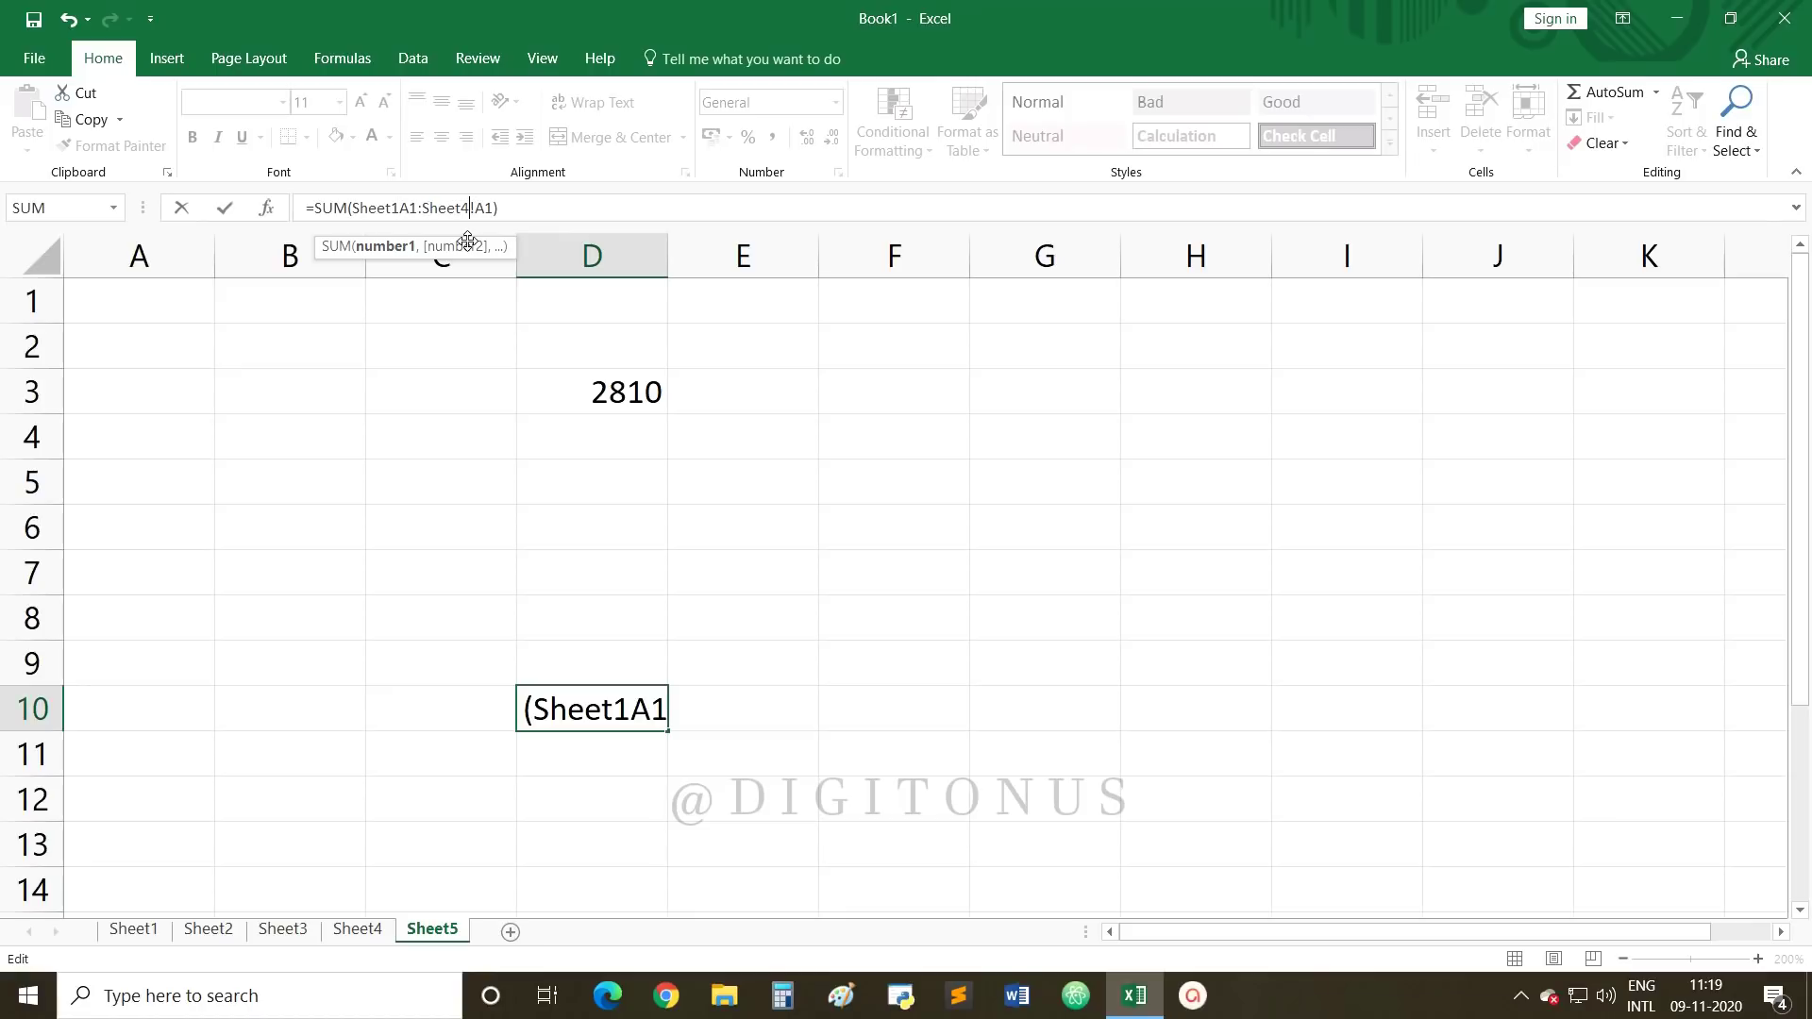
type("'")
key("Left")
key("Left")
key("Left")
key("Left")
key("Left")
key("Left")
key("Left")
key("Left")
key("Left")
key("Left")
key("Left")
key("Left")
key("Left")
key("Left")
key("Left")
key("Left")
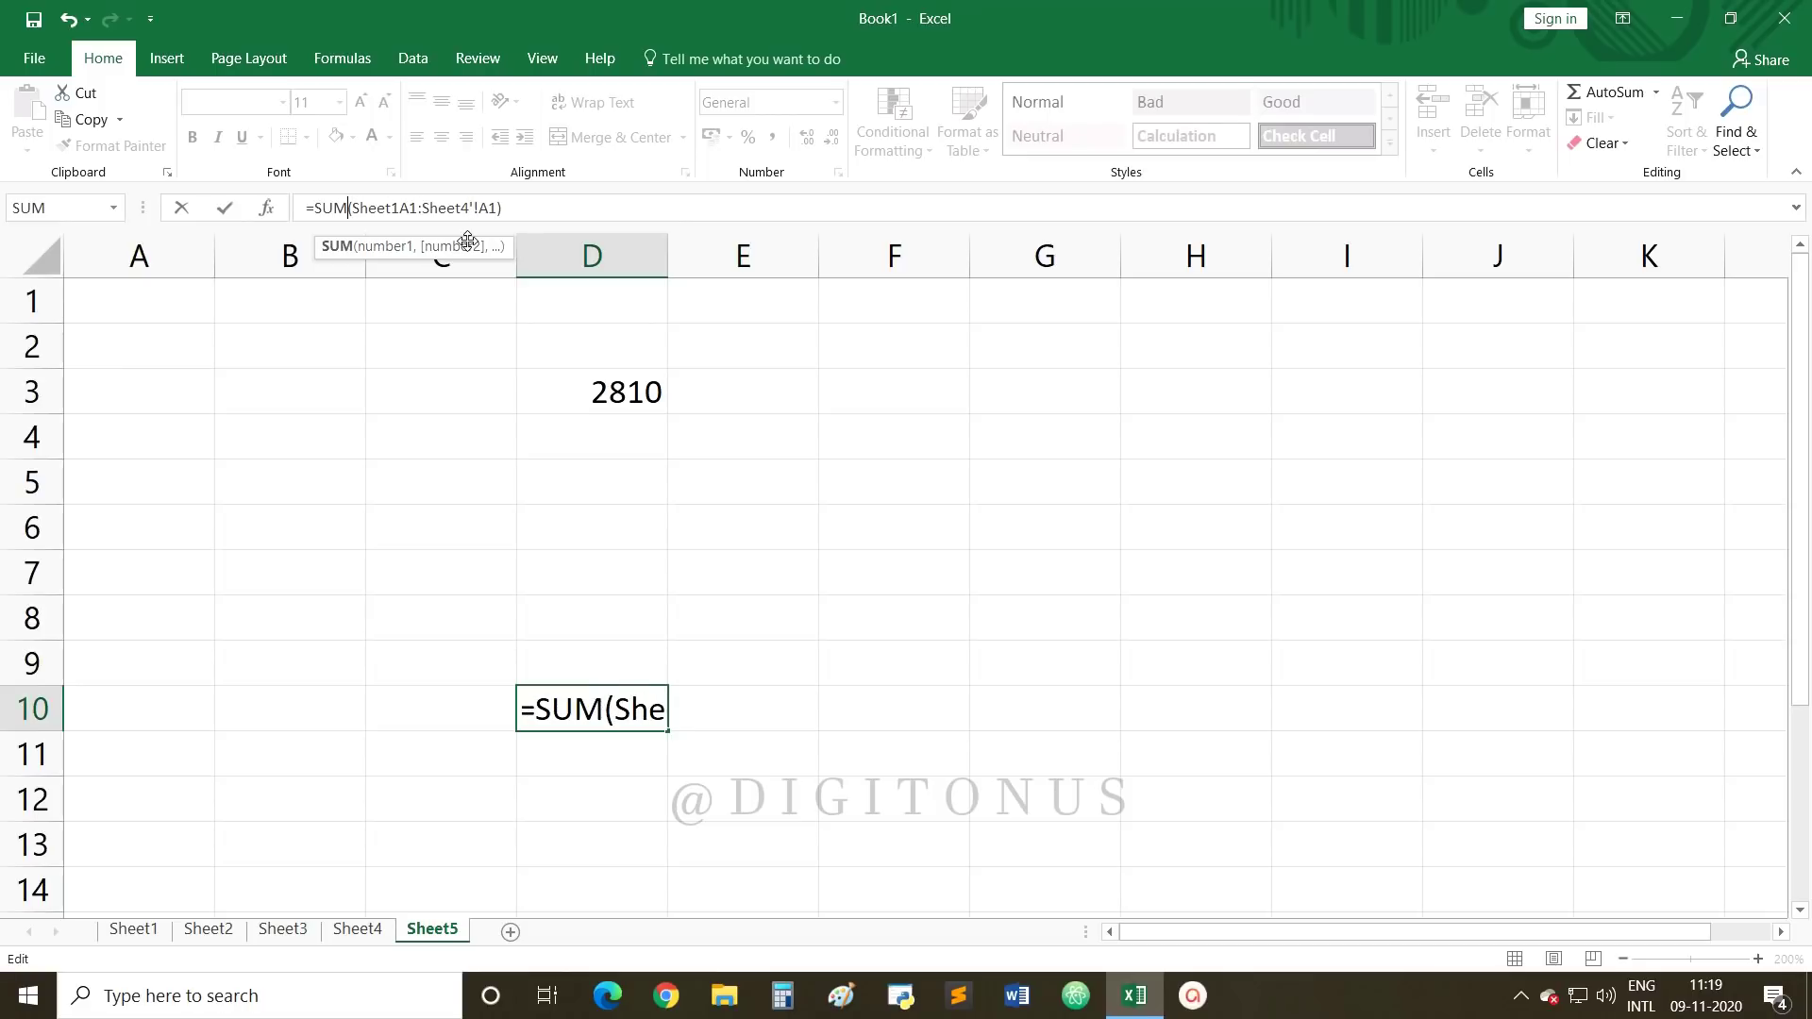
type("'")
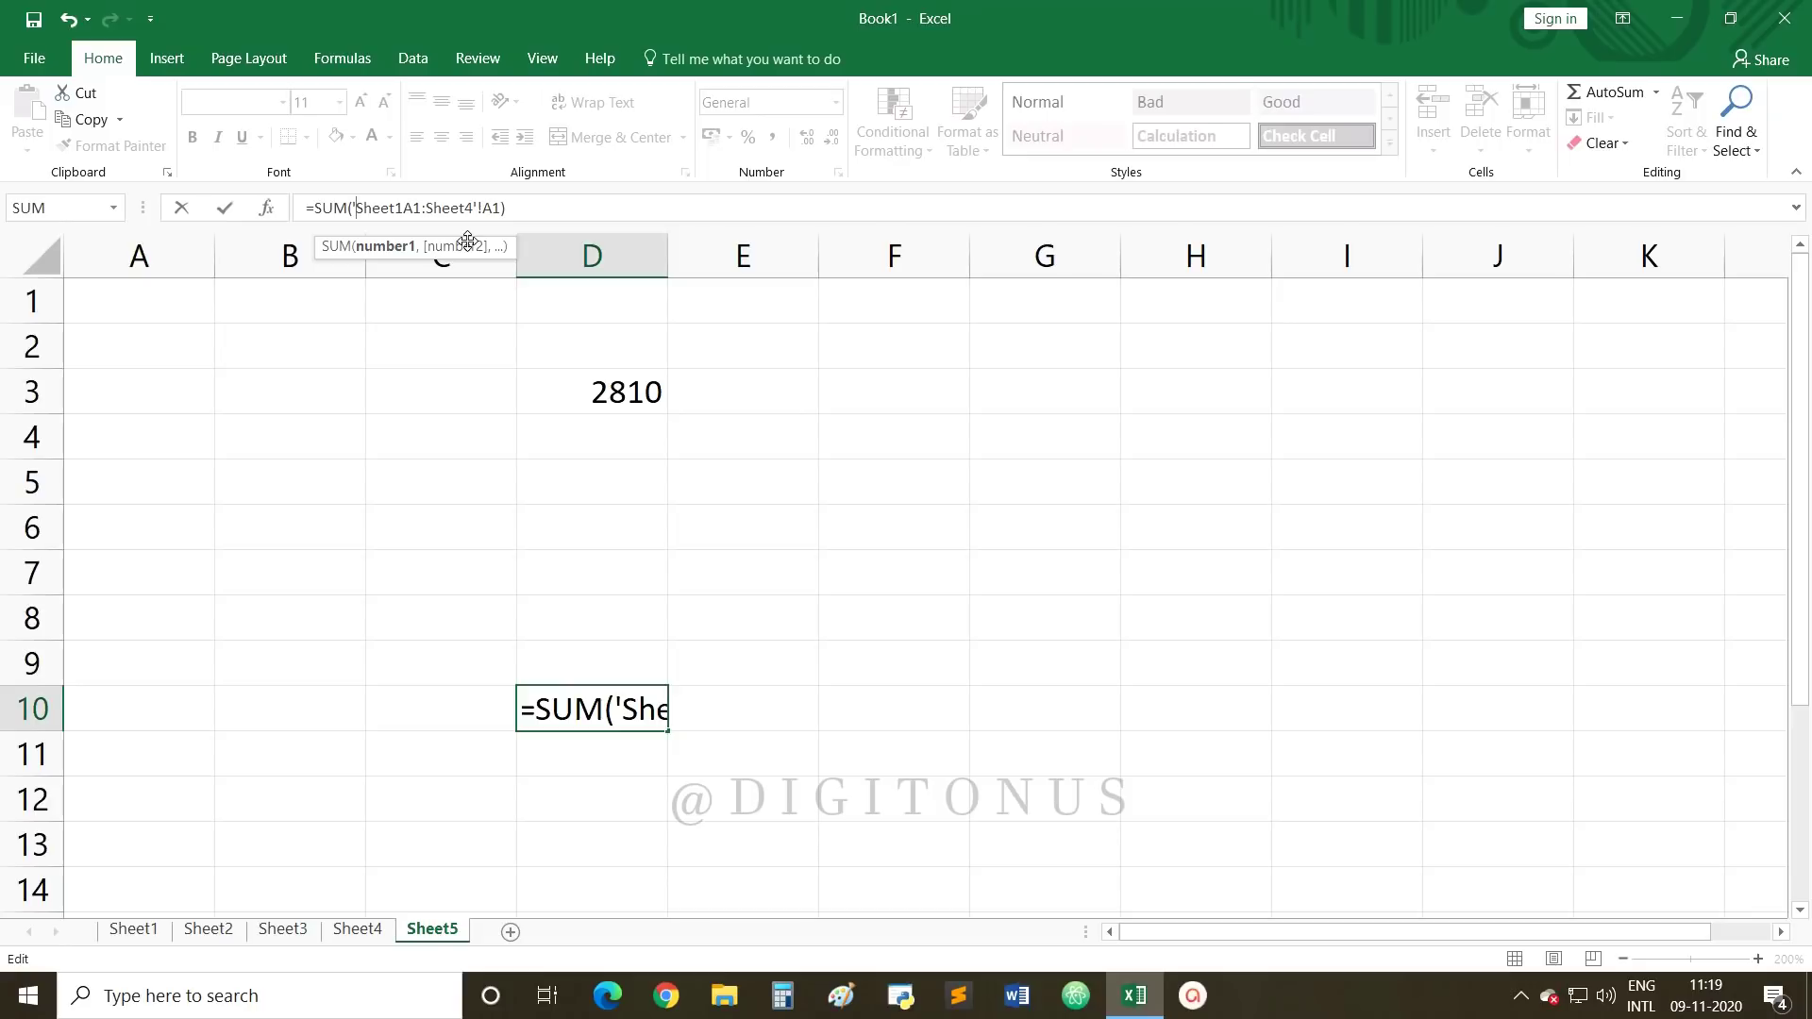
Step: Delete the A1 after Sheet1 in the D10 formula and enter it as =SUM('Sheet1:Sheet4'!A1)
key("Right")
key("Right")
key("Right")
key("Right")
key("Right")
key("Right")
key("Right")
key("Right")
key("Right")
key("Right")
key("Right")
key("Right")
key("Right")
key("Right")
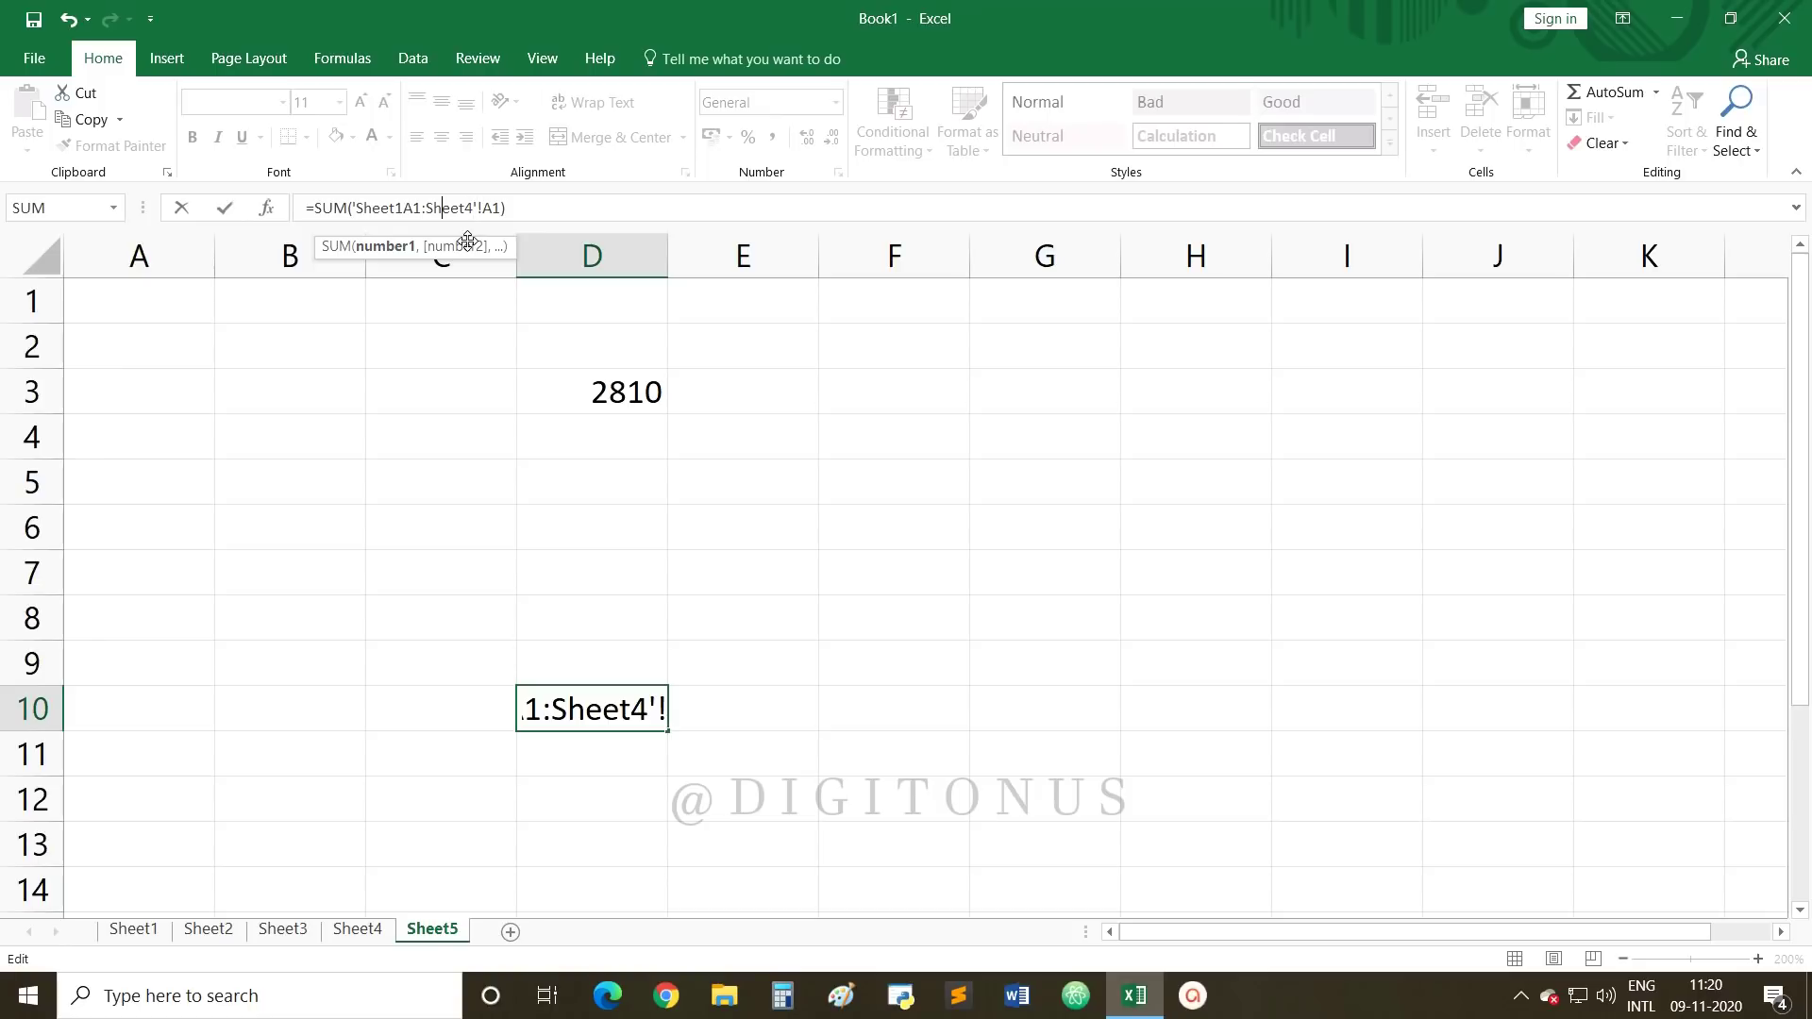
key("BackSpace")
key("BackSpace")
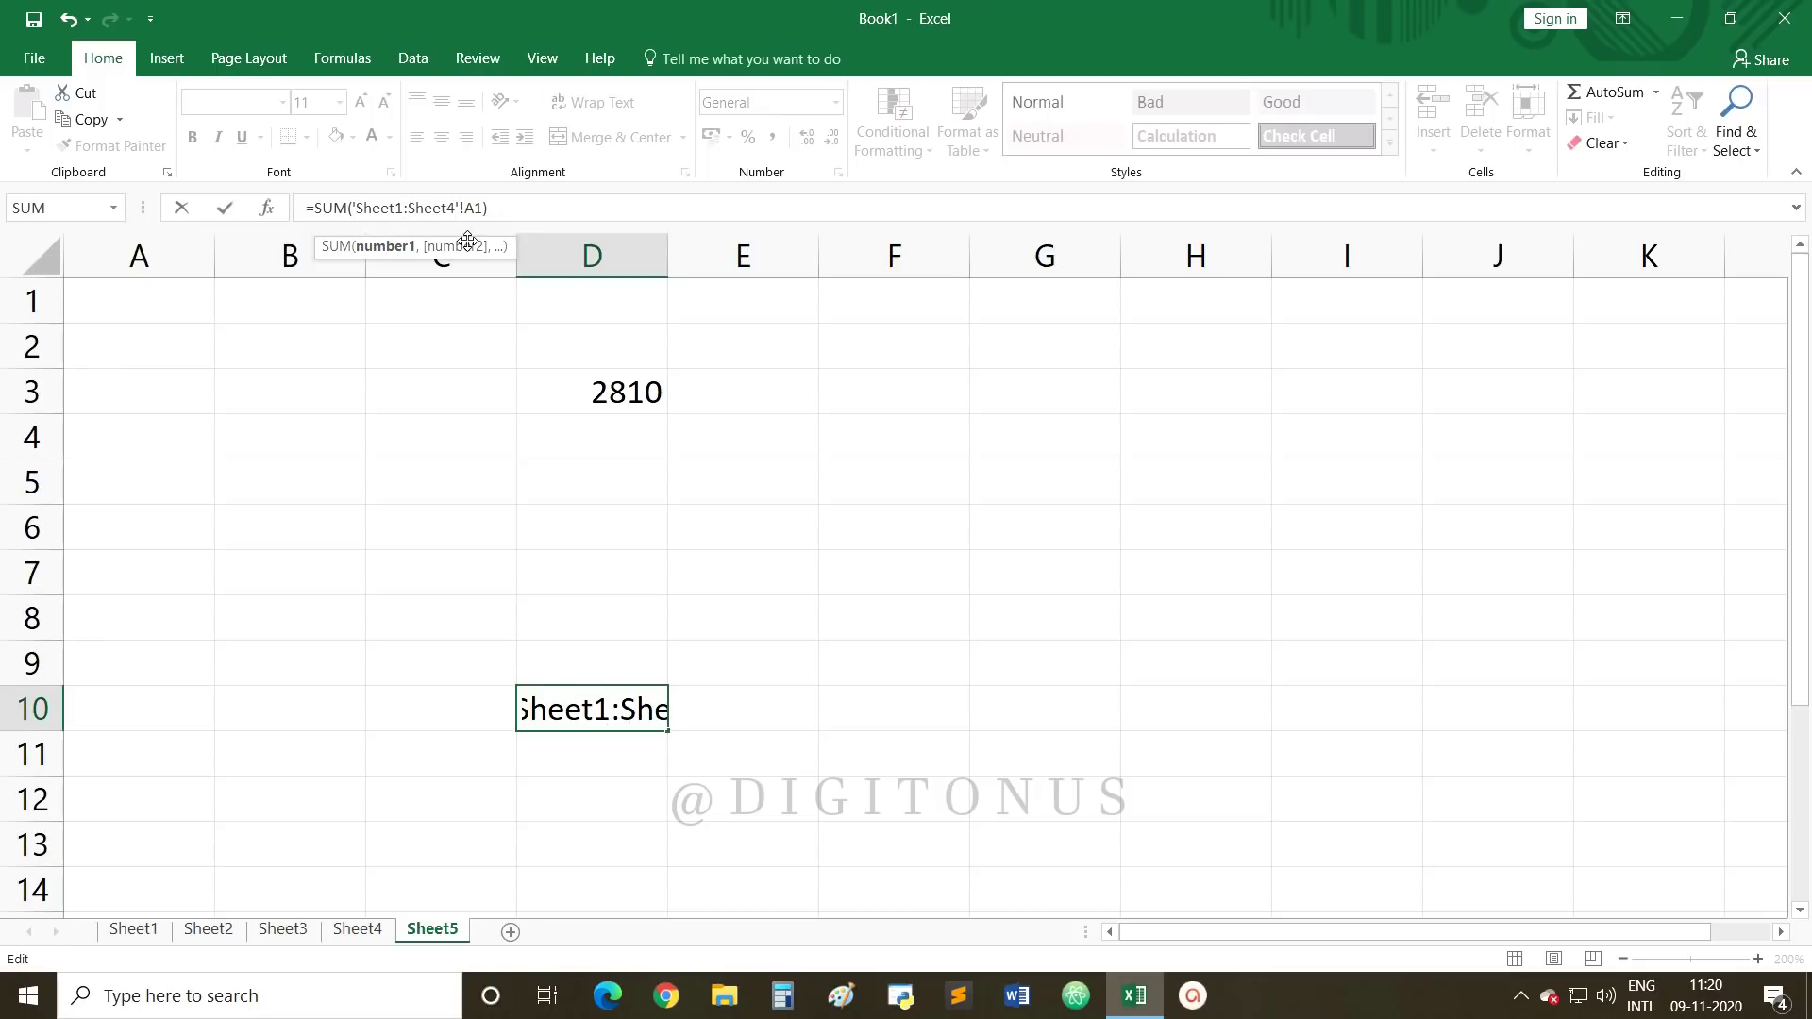
key("Right")
key("Right")
key("Right")
key("Right")
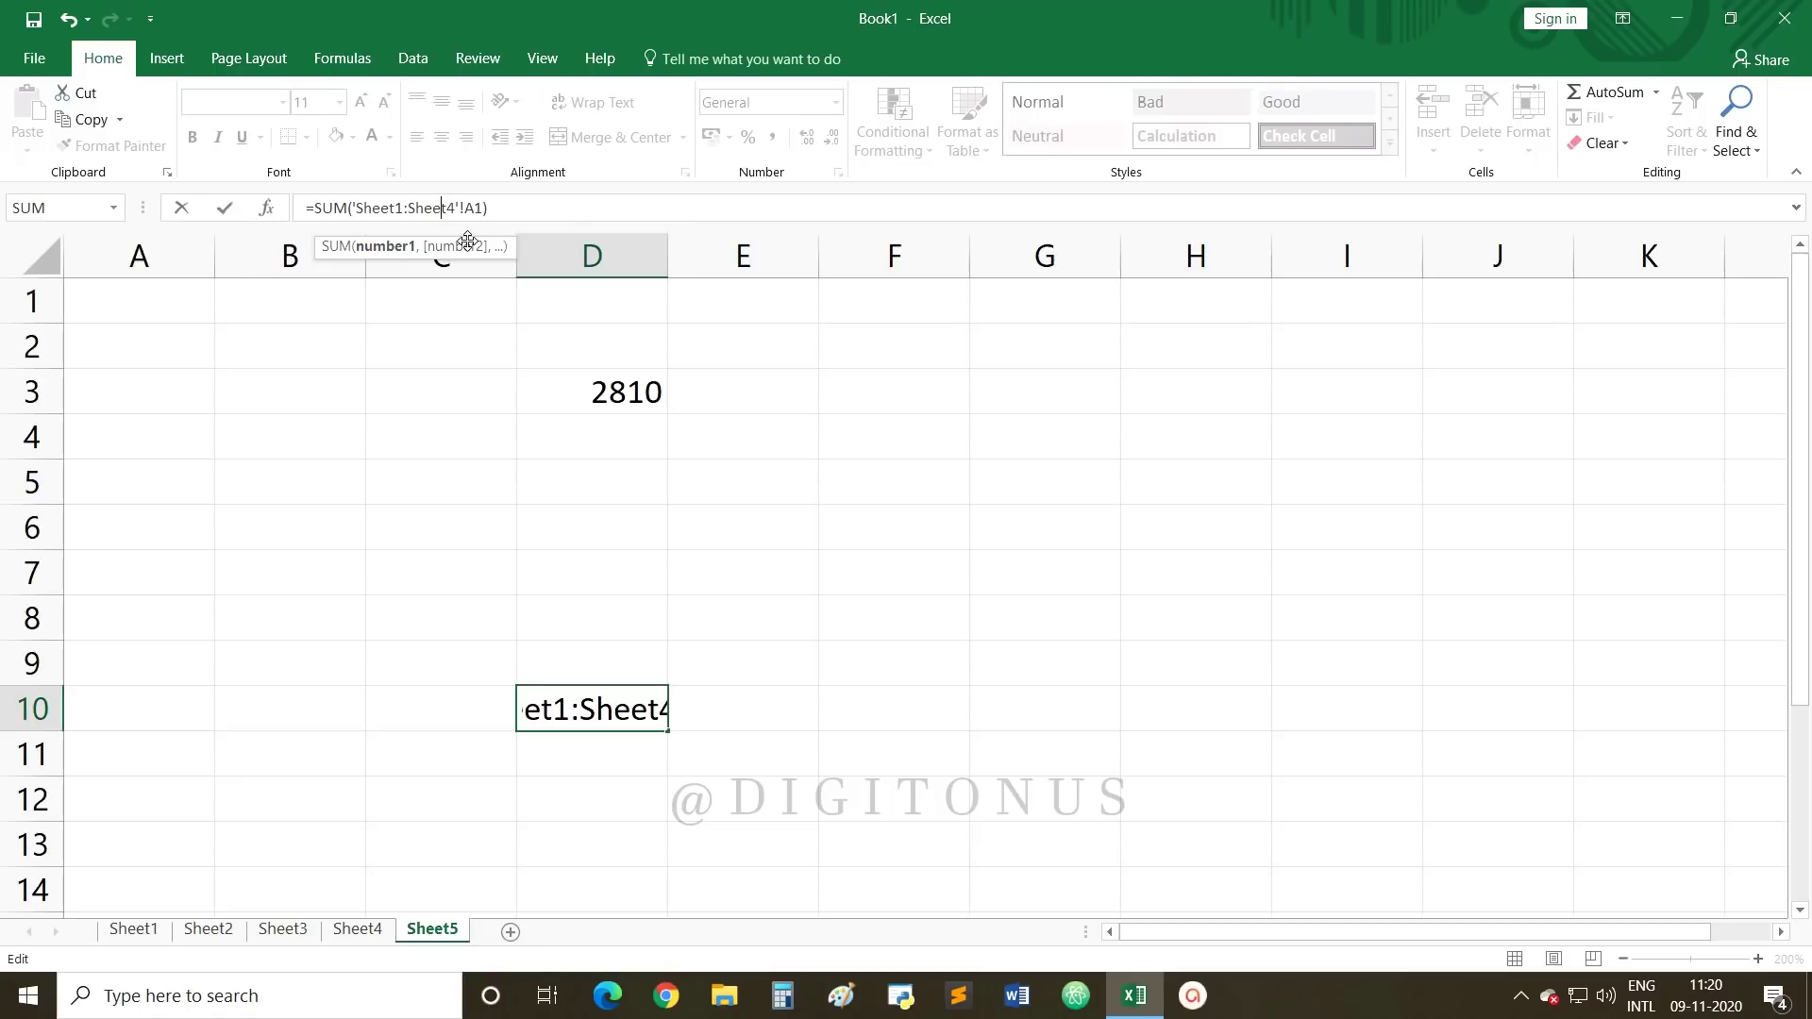
key("Right")
key("Right")
key("Right")
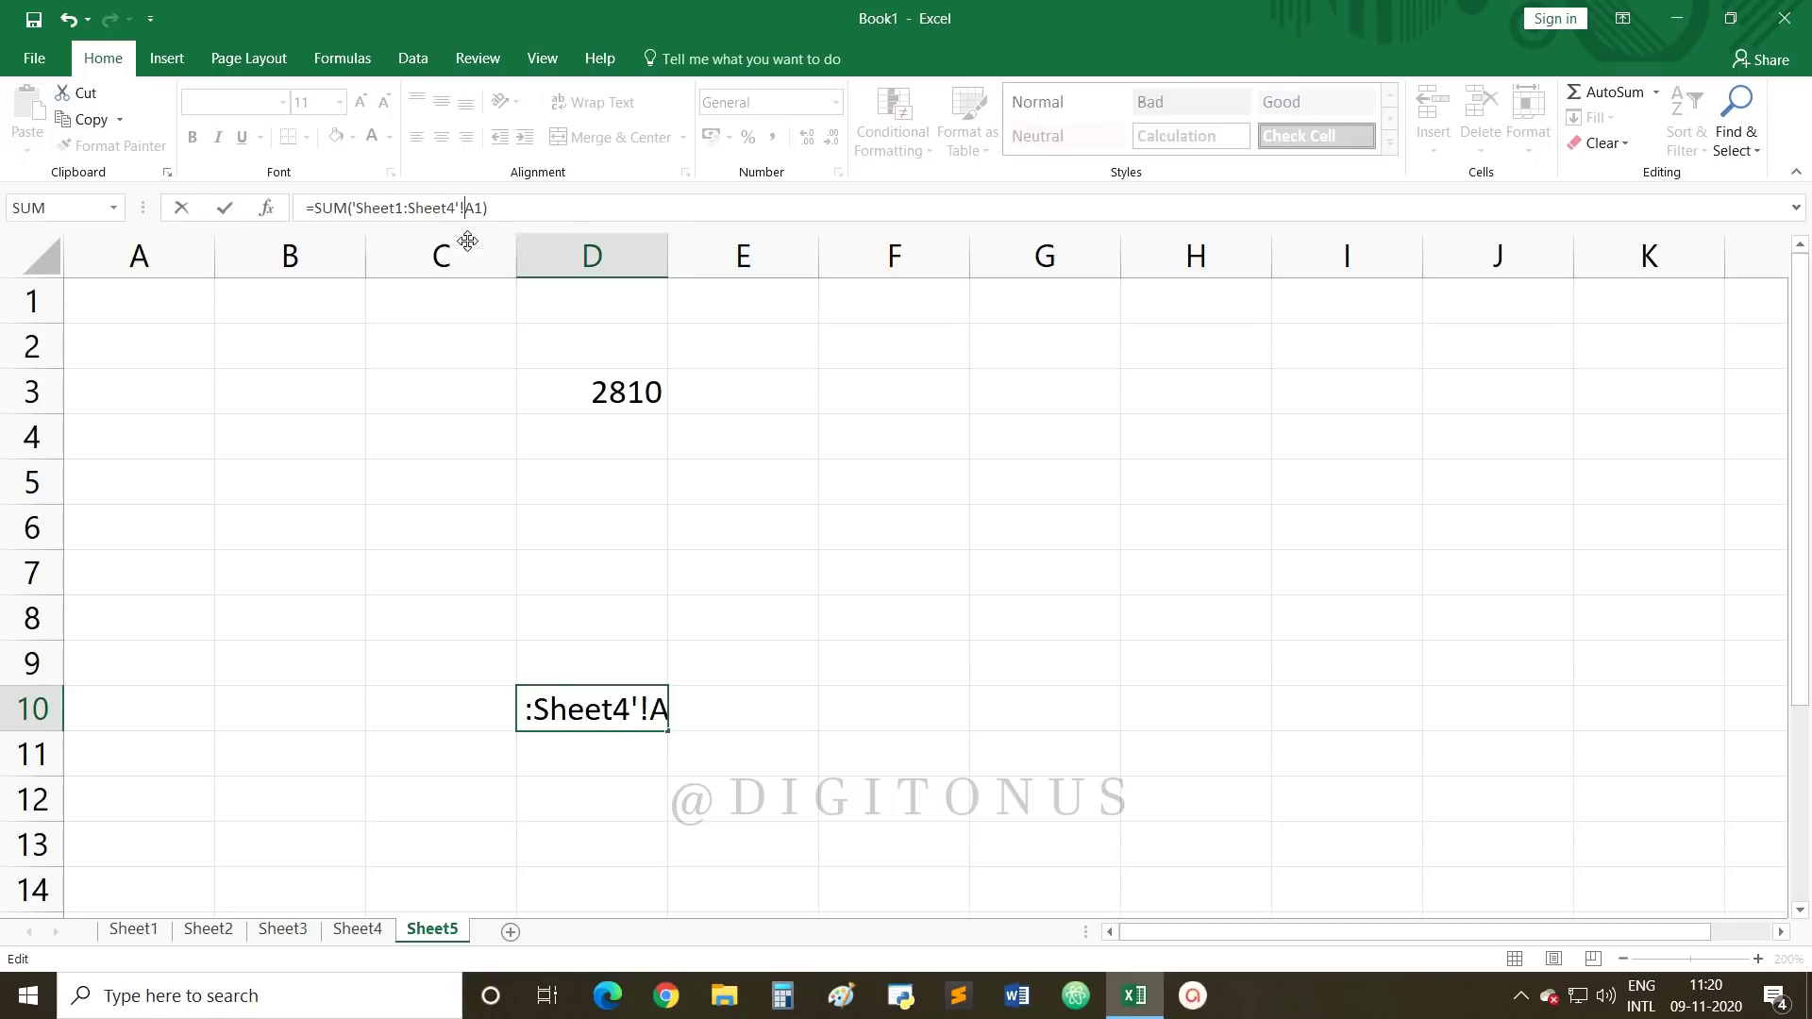
key("Return")
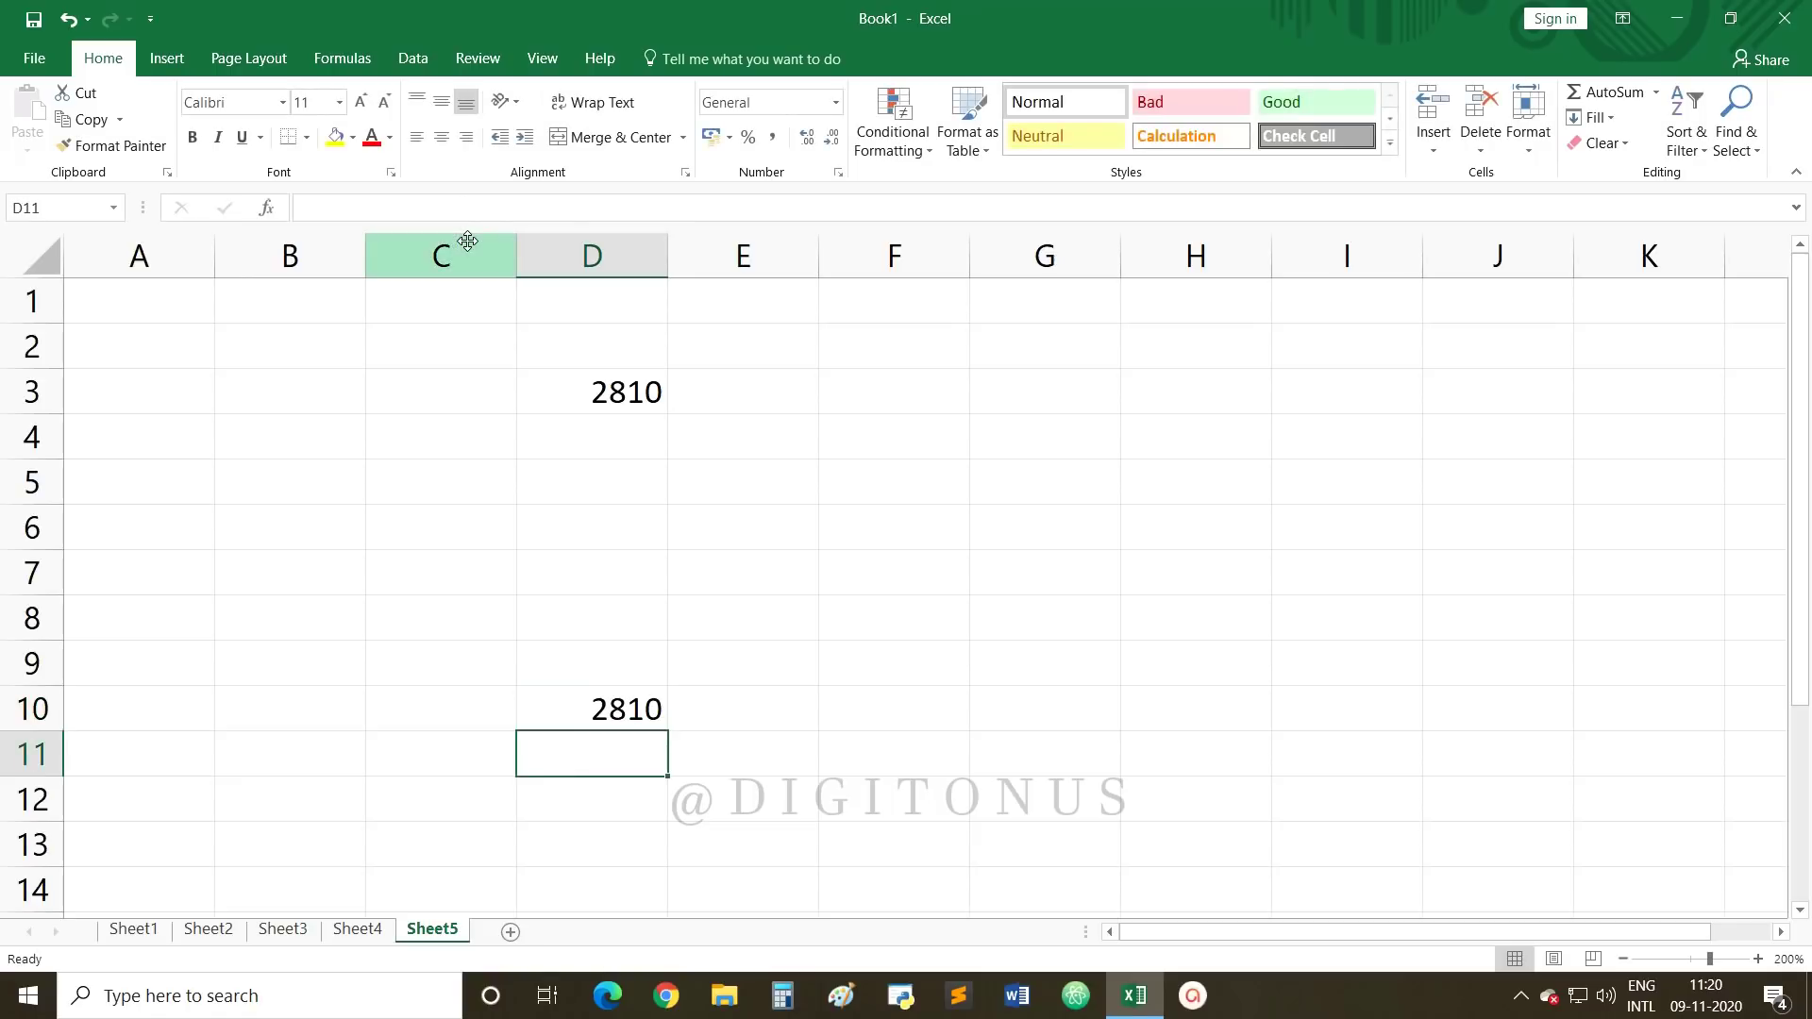
left_click(596, 720)
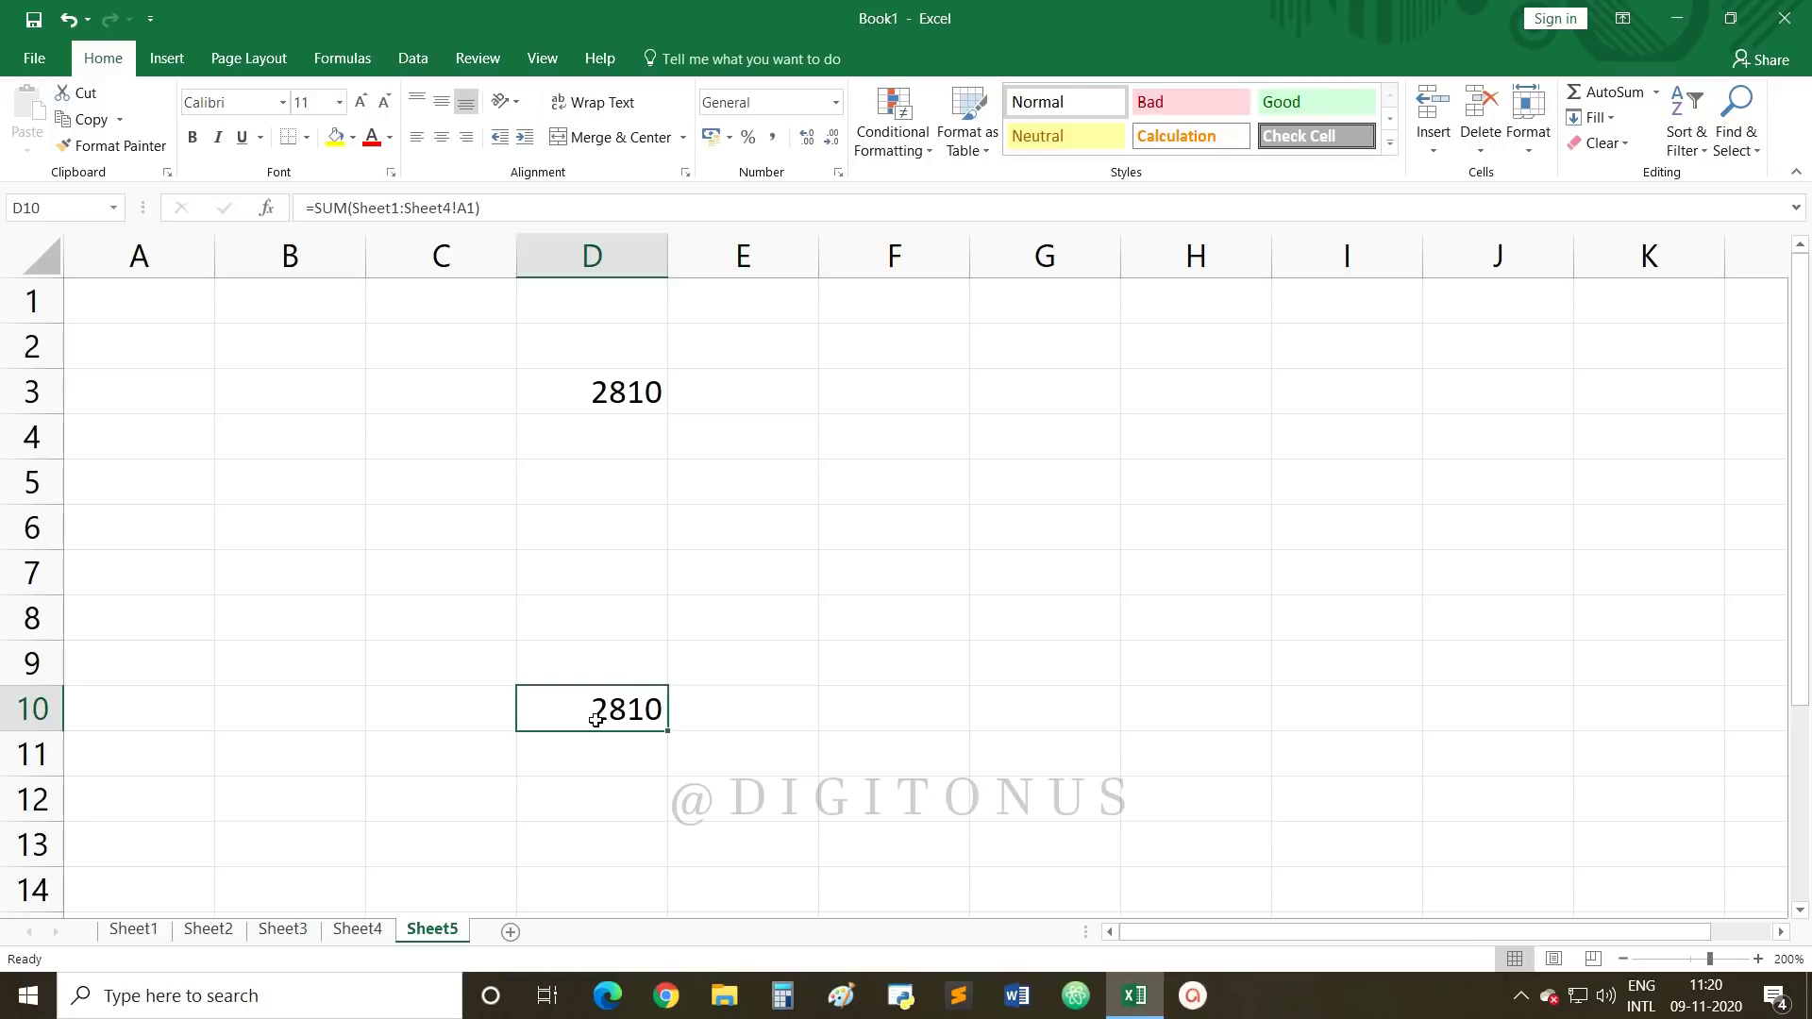
Step: Begin an addition formula in cell F10 of Sheet5 with =(Sheet1!A1+Sheet2!A1
left_click(890, 706)
left_click(392, 207)
type("=")
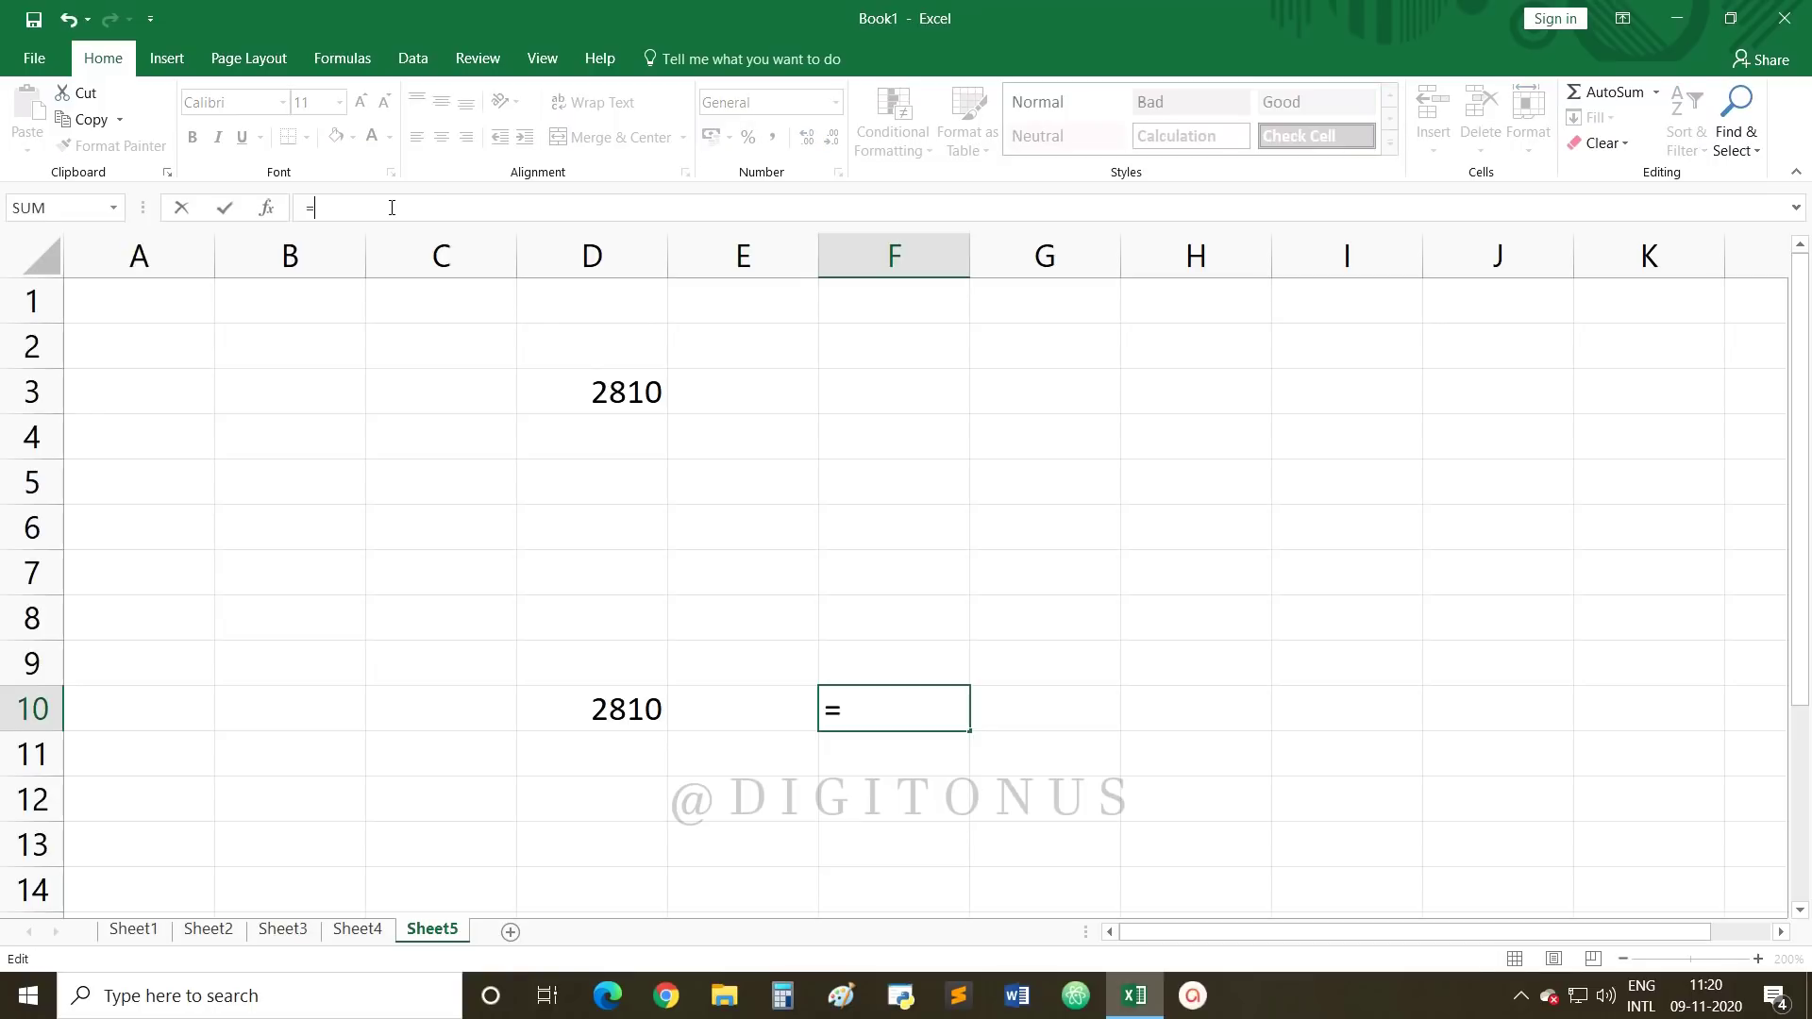
type("(Sheet1")
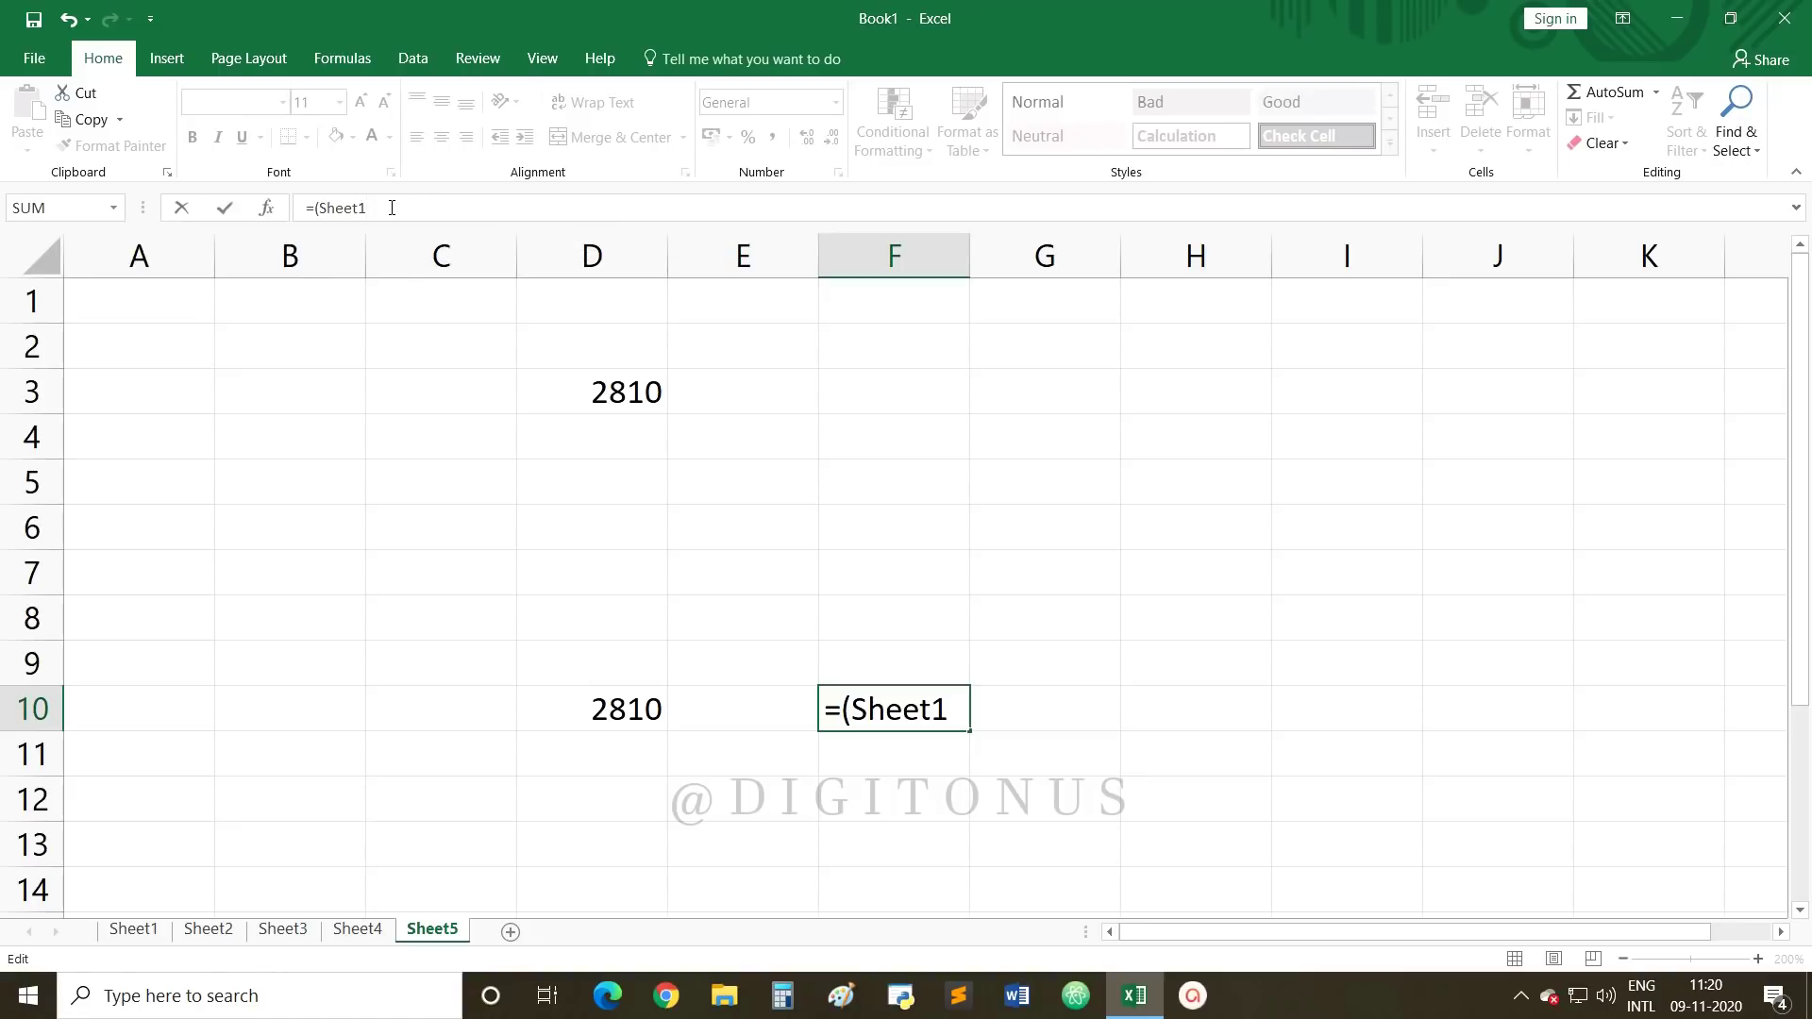
type("!A")
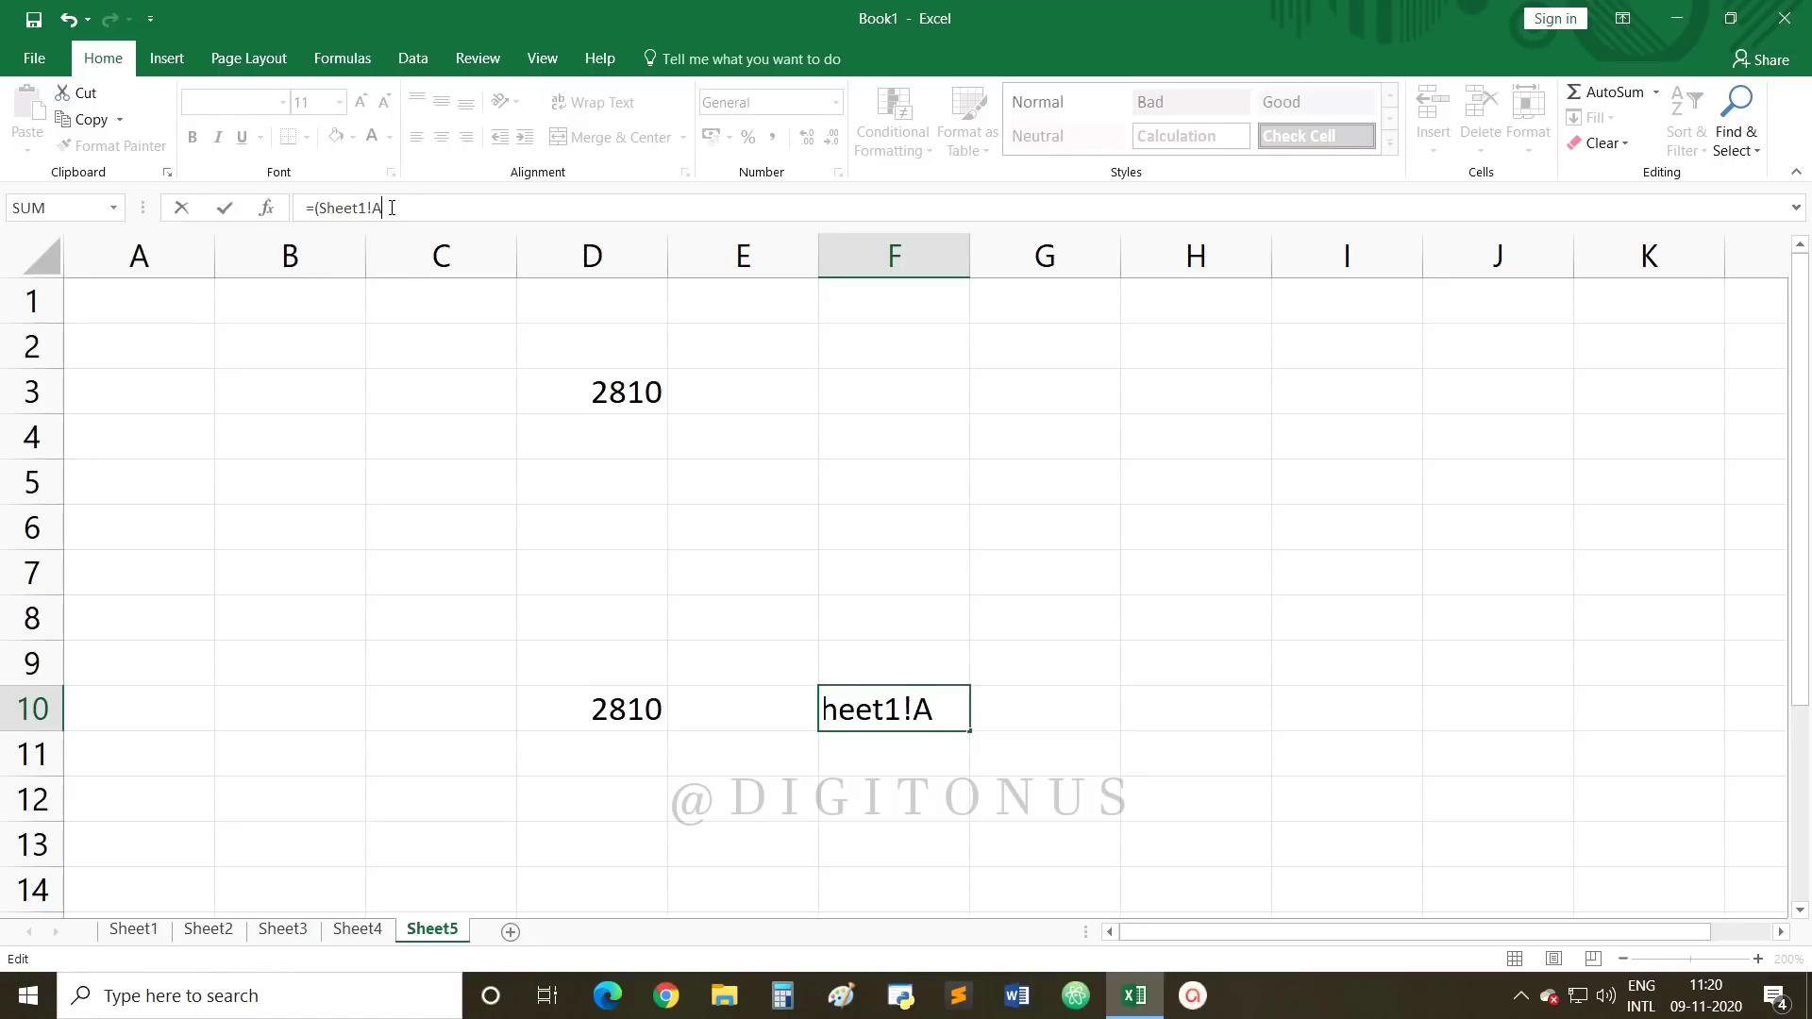
type("1+Shw")
key("BackSpace")
type("eet2!A1")
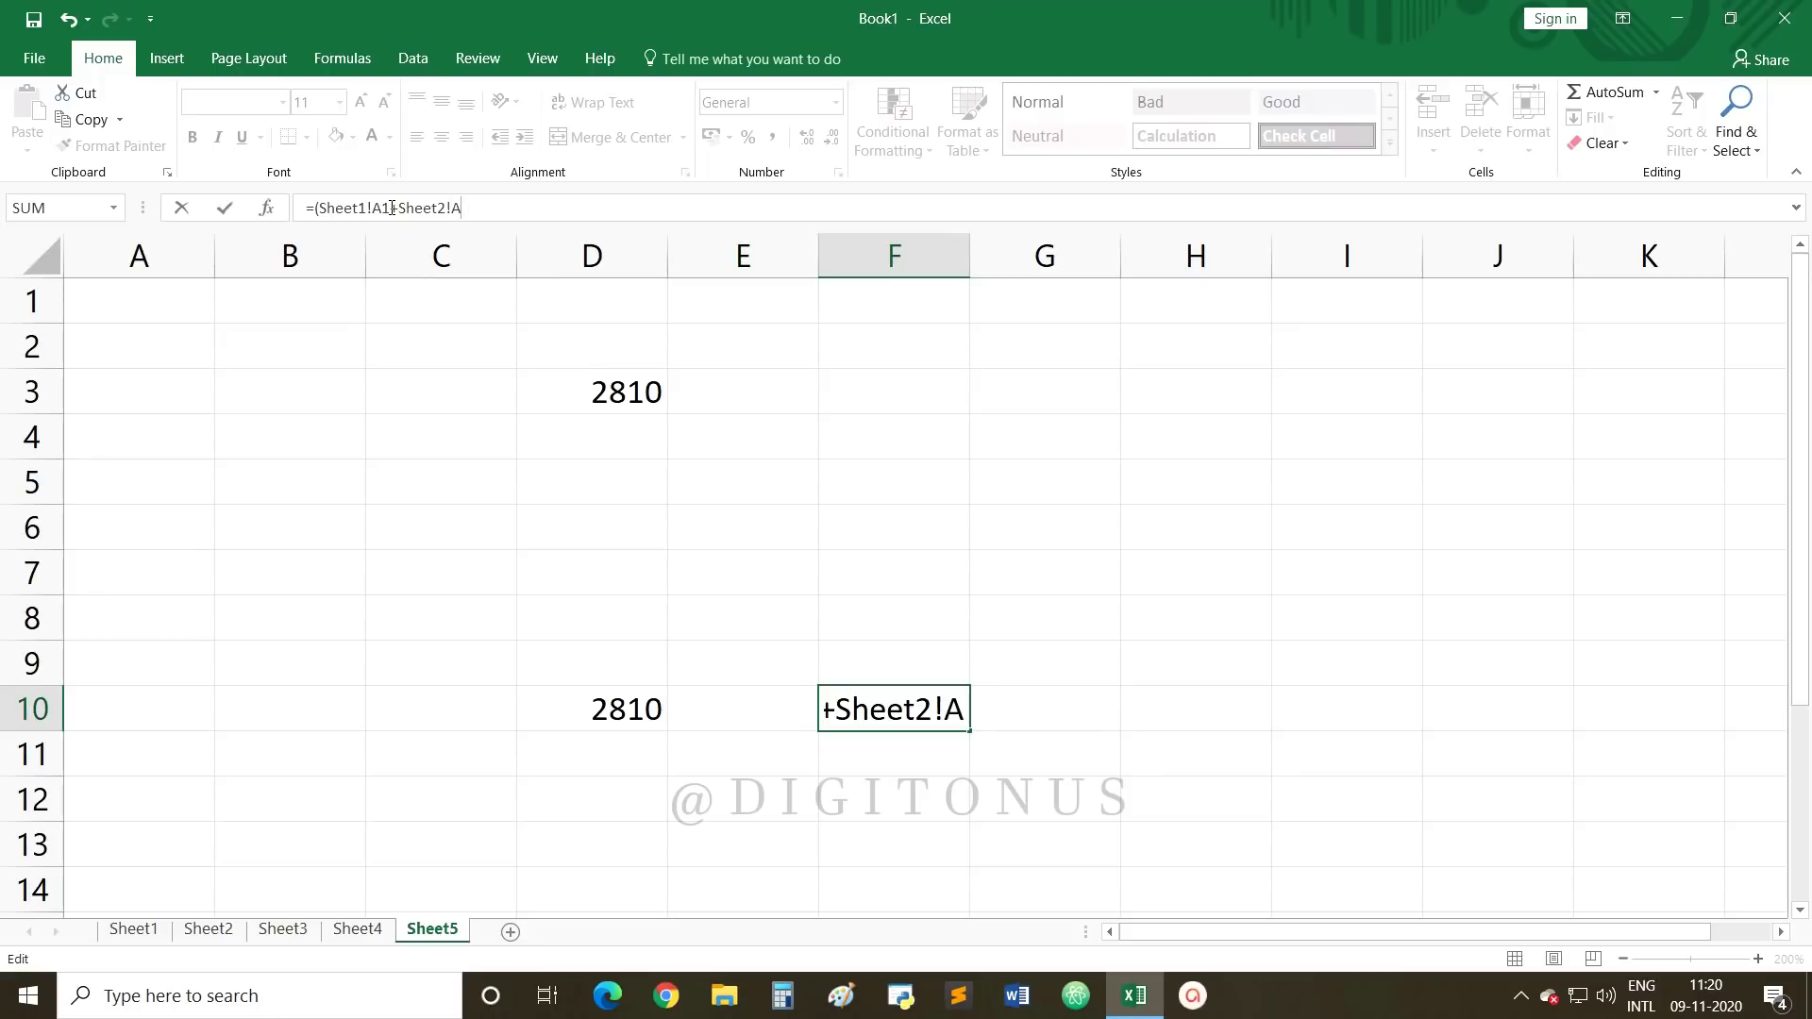
Step: Add cell A1 of Sheet3 and Sheet4 to the F10 formula, completing it as =(Sheet1!A1+Sheet2!A1+Sheet3!A1+Sheet4!A1)
type("+Sheet")
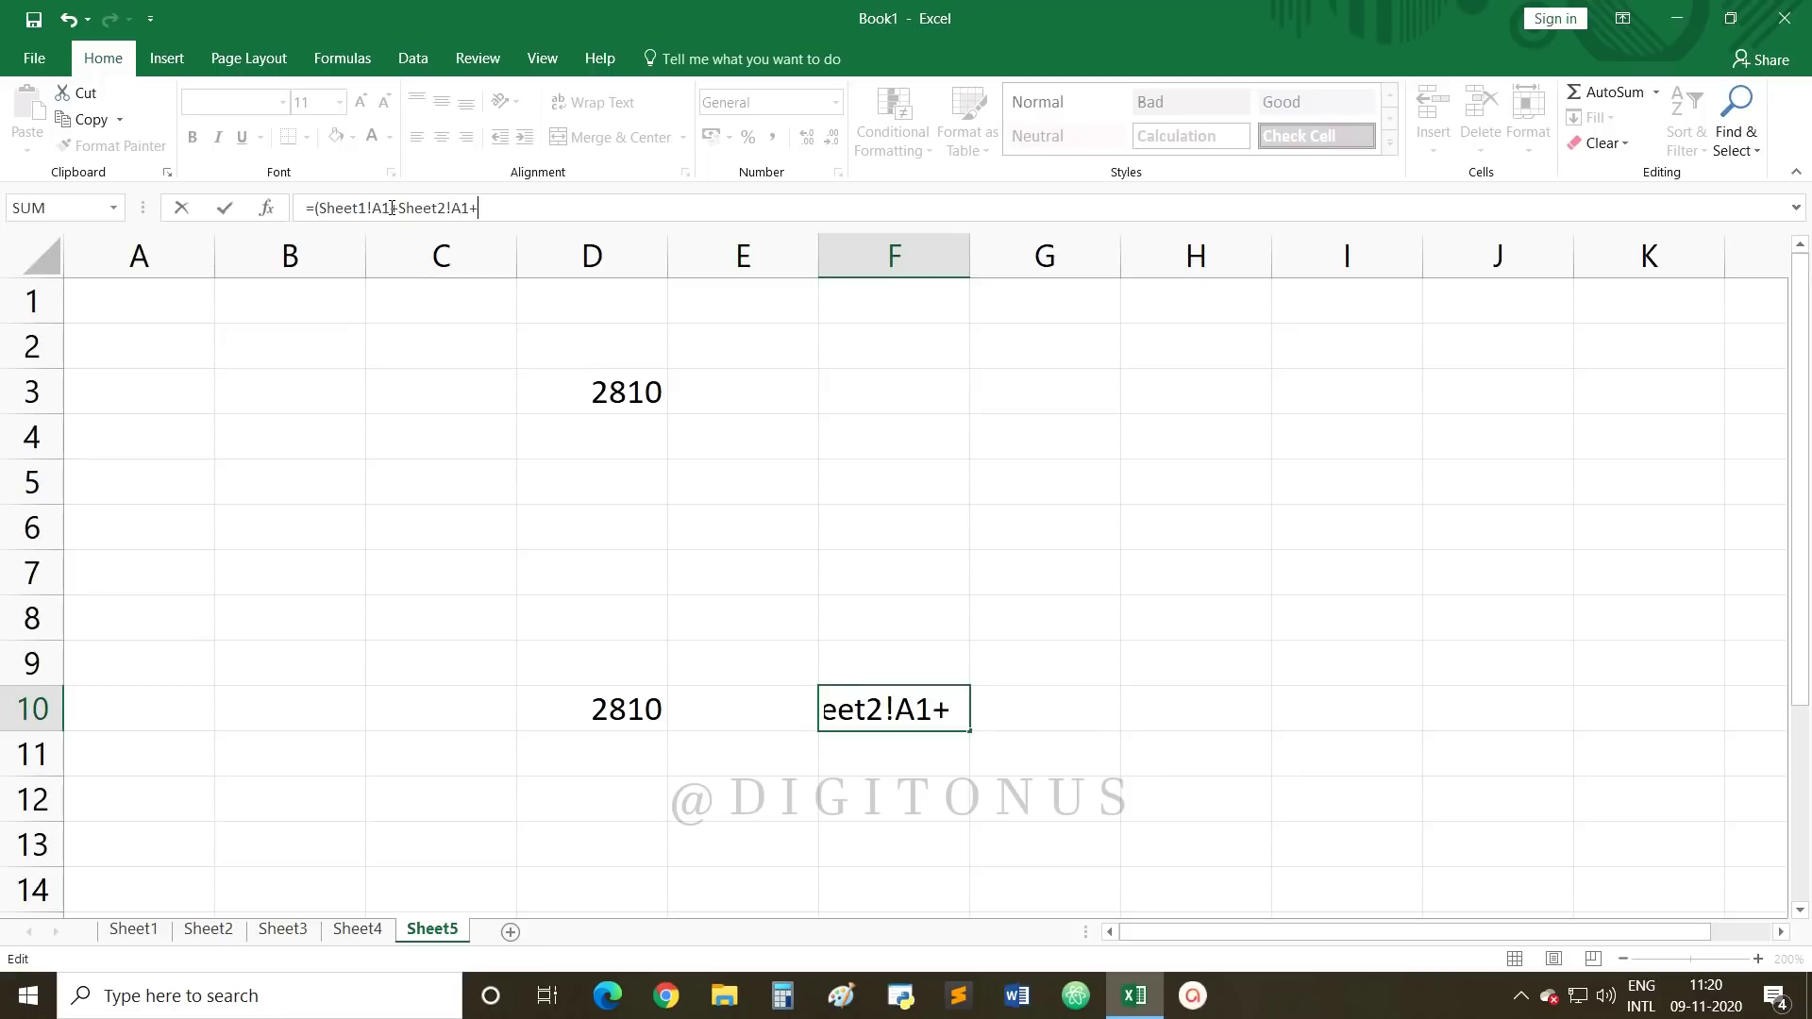
type("3")
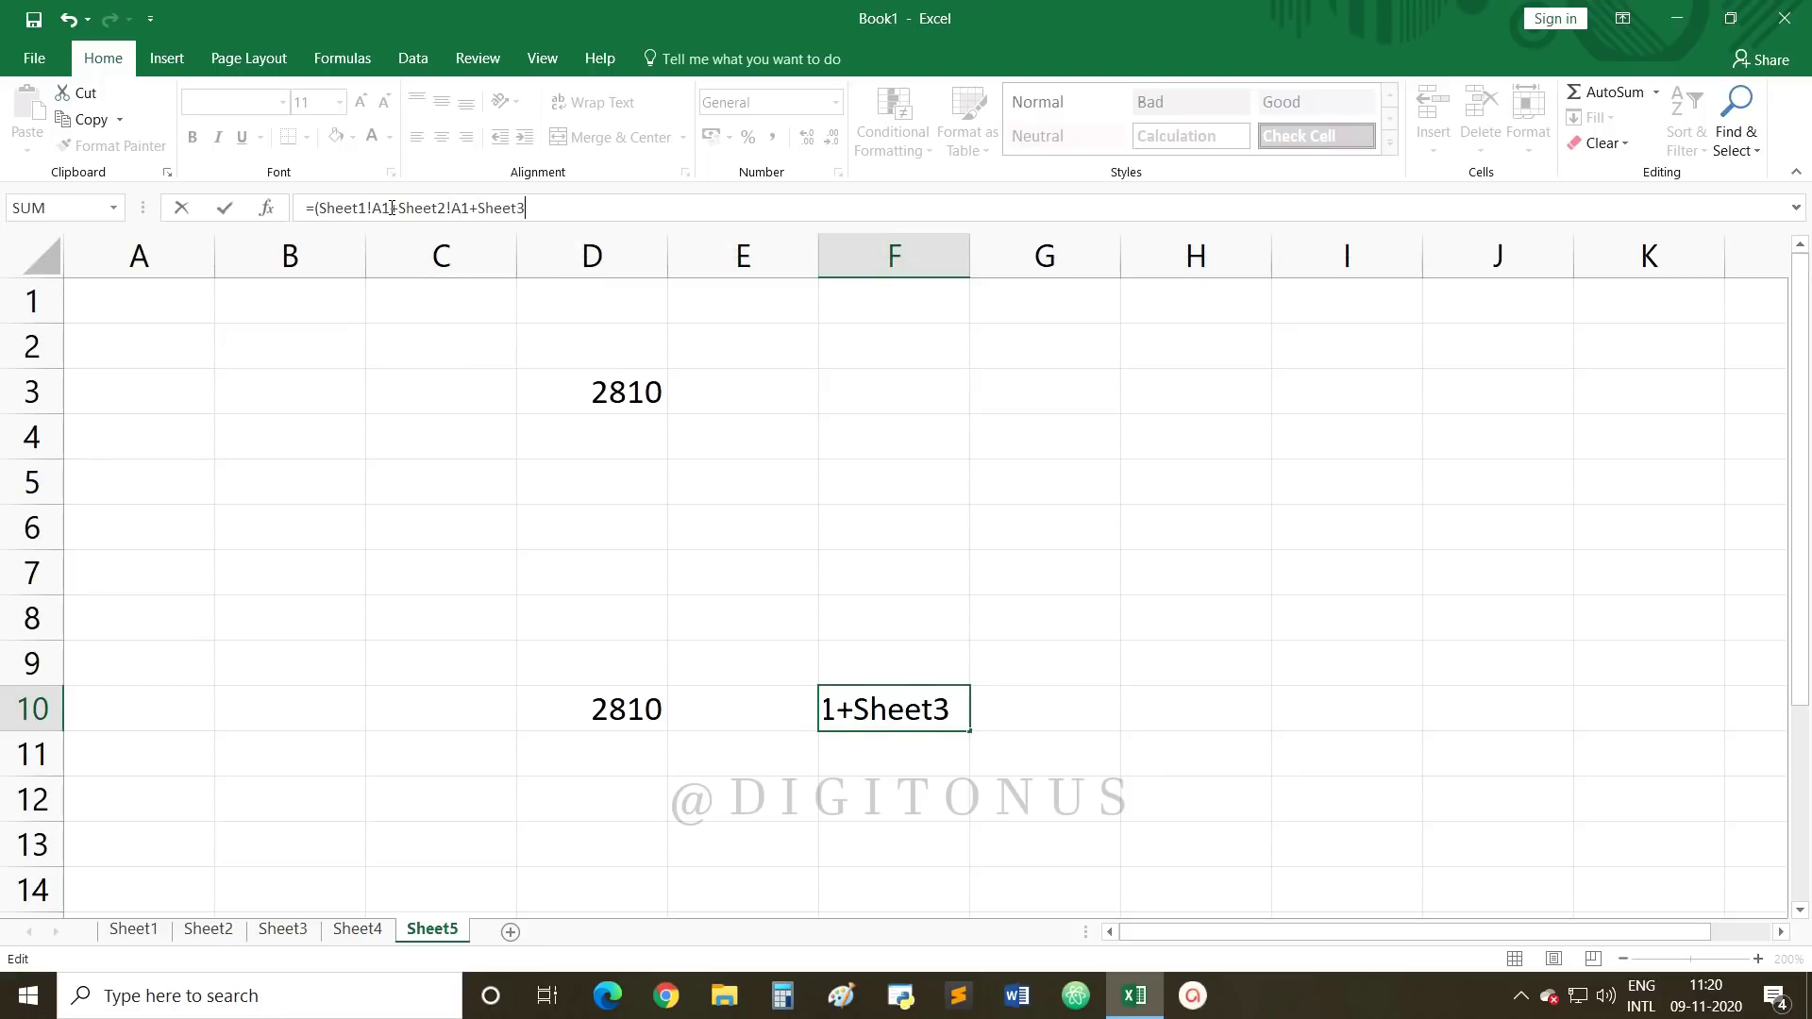
type("!A1")
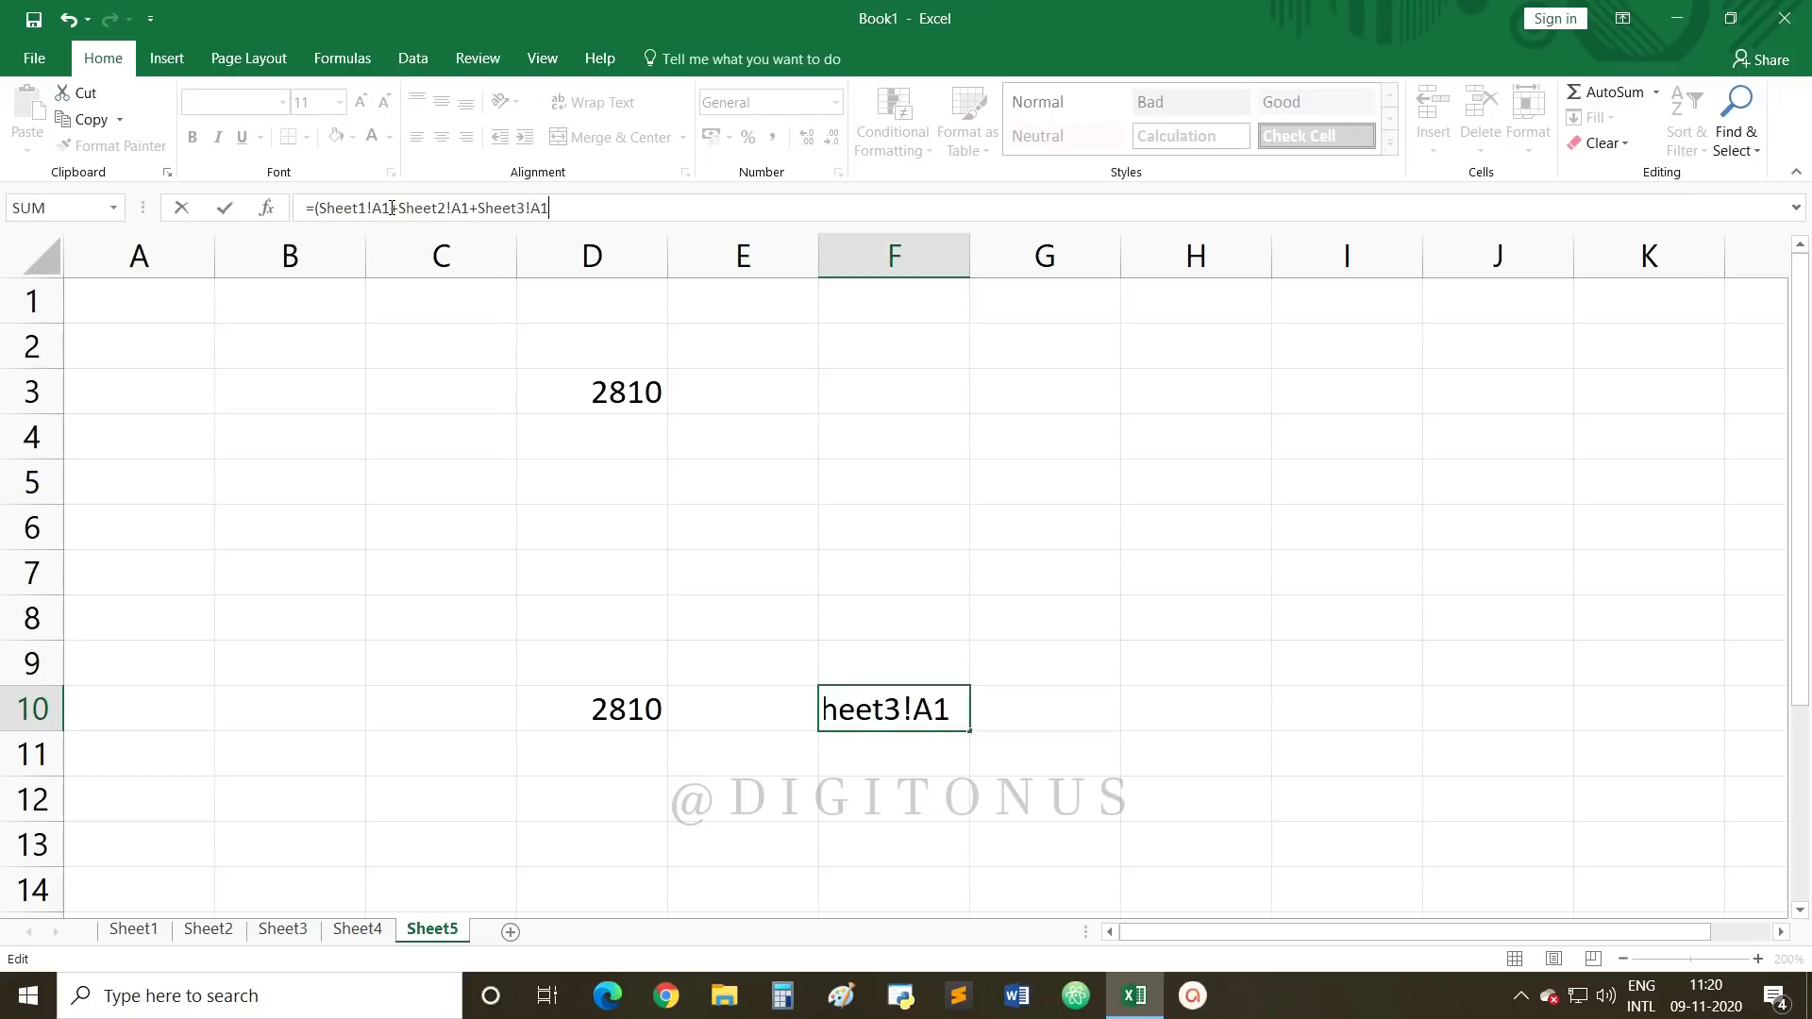
type("+S")
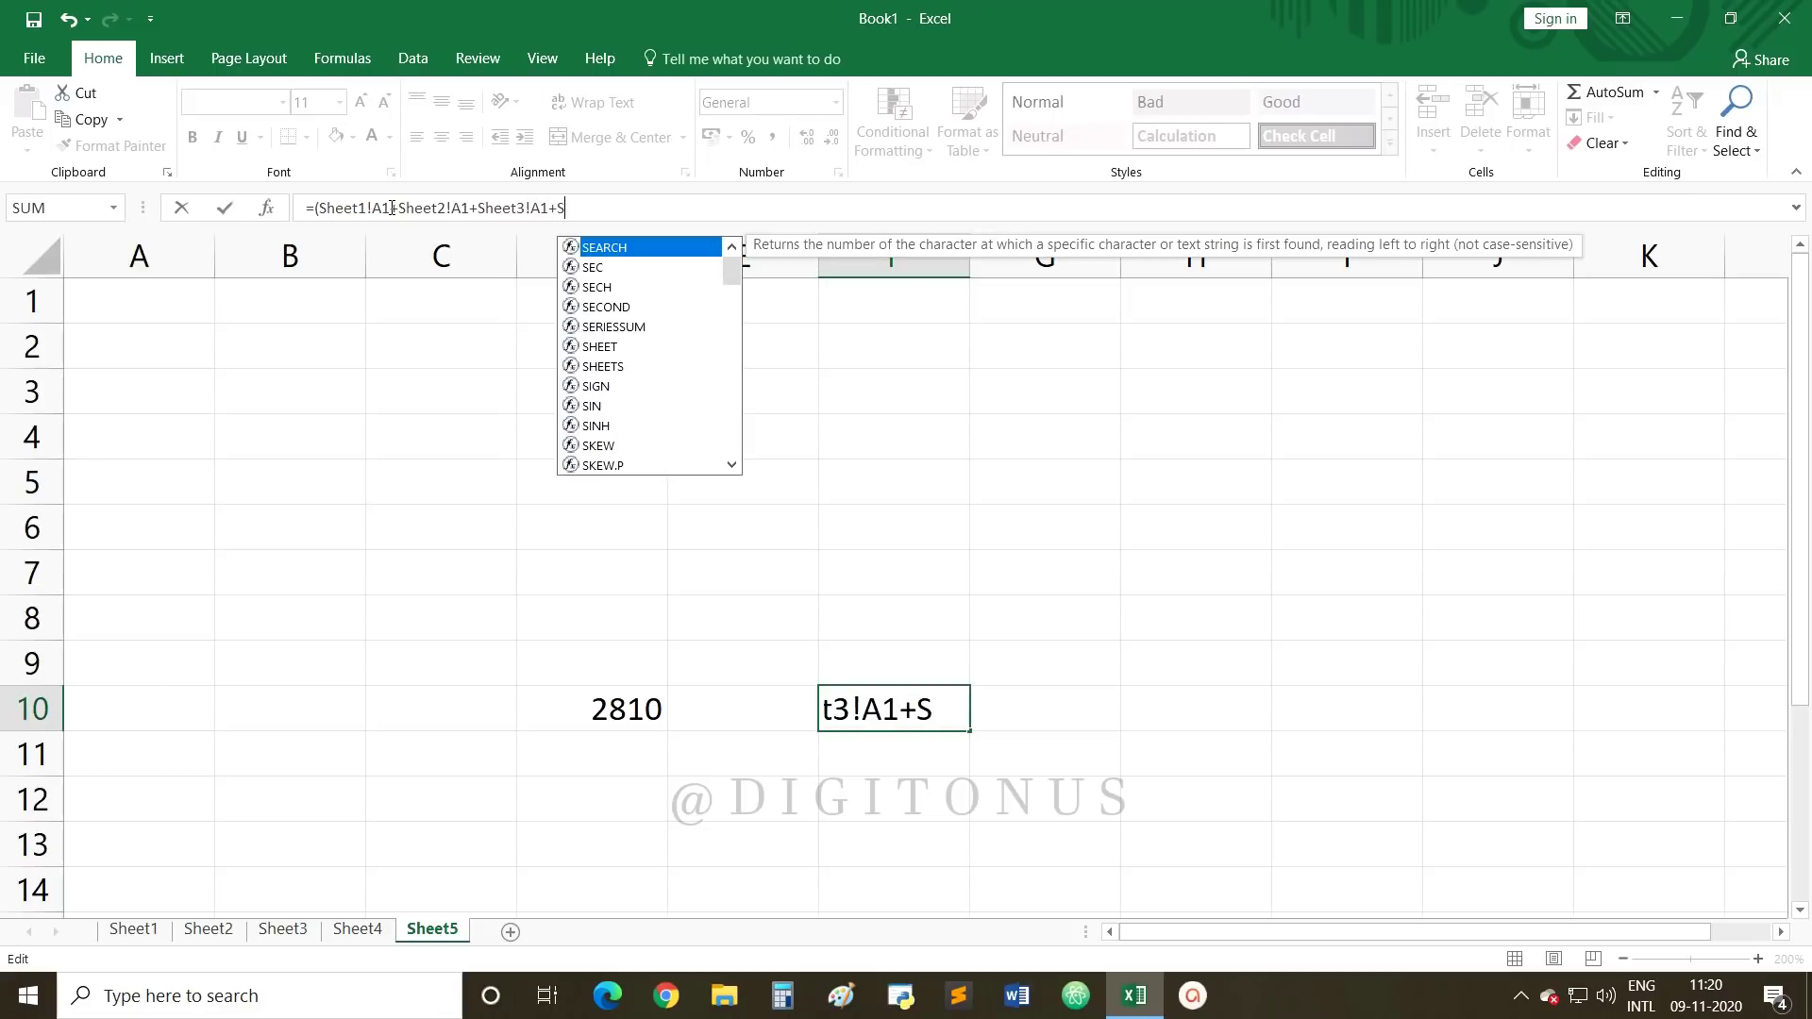
type("heet")
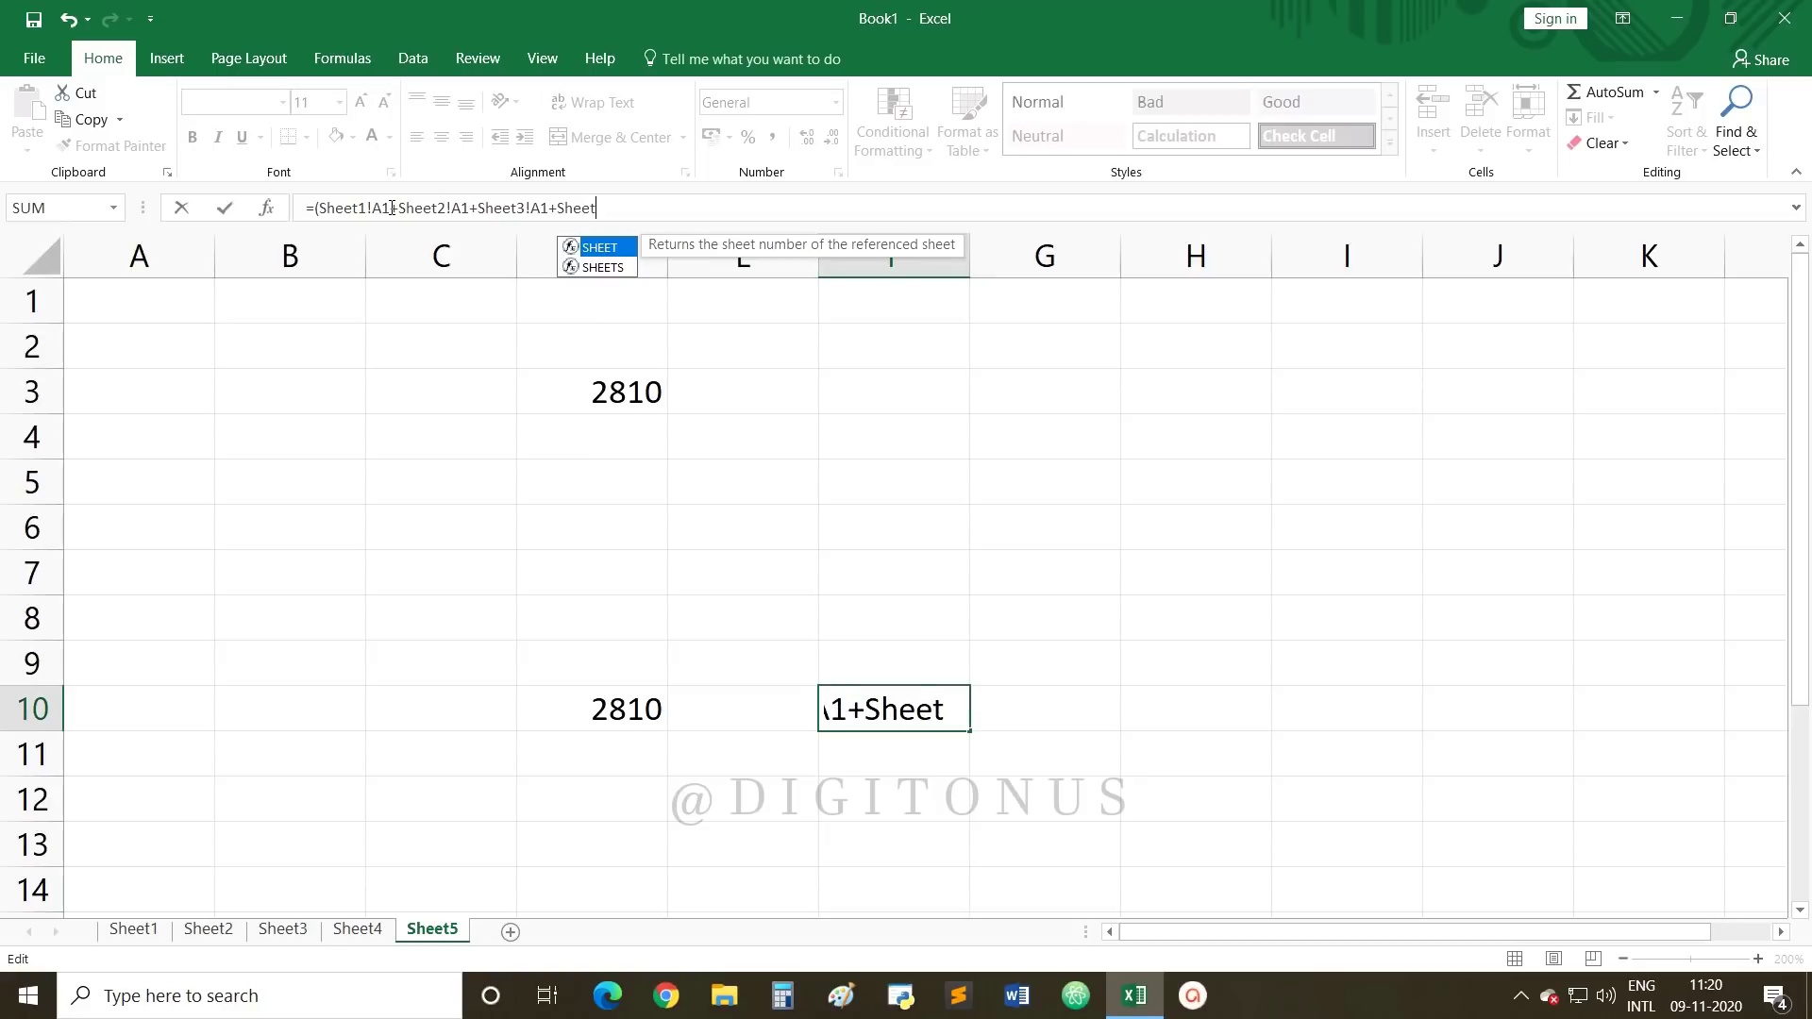
type("4")
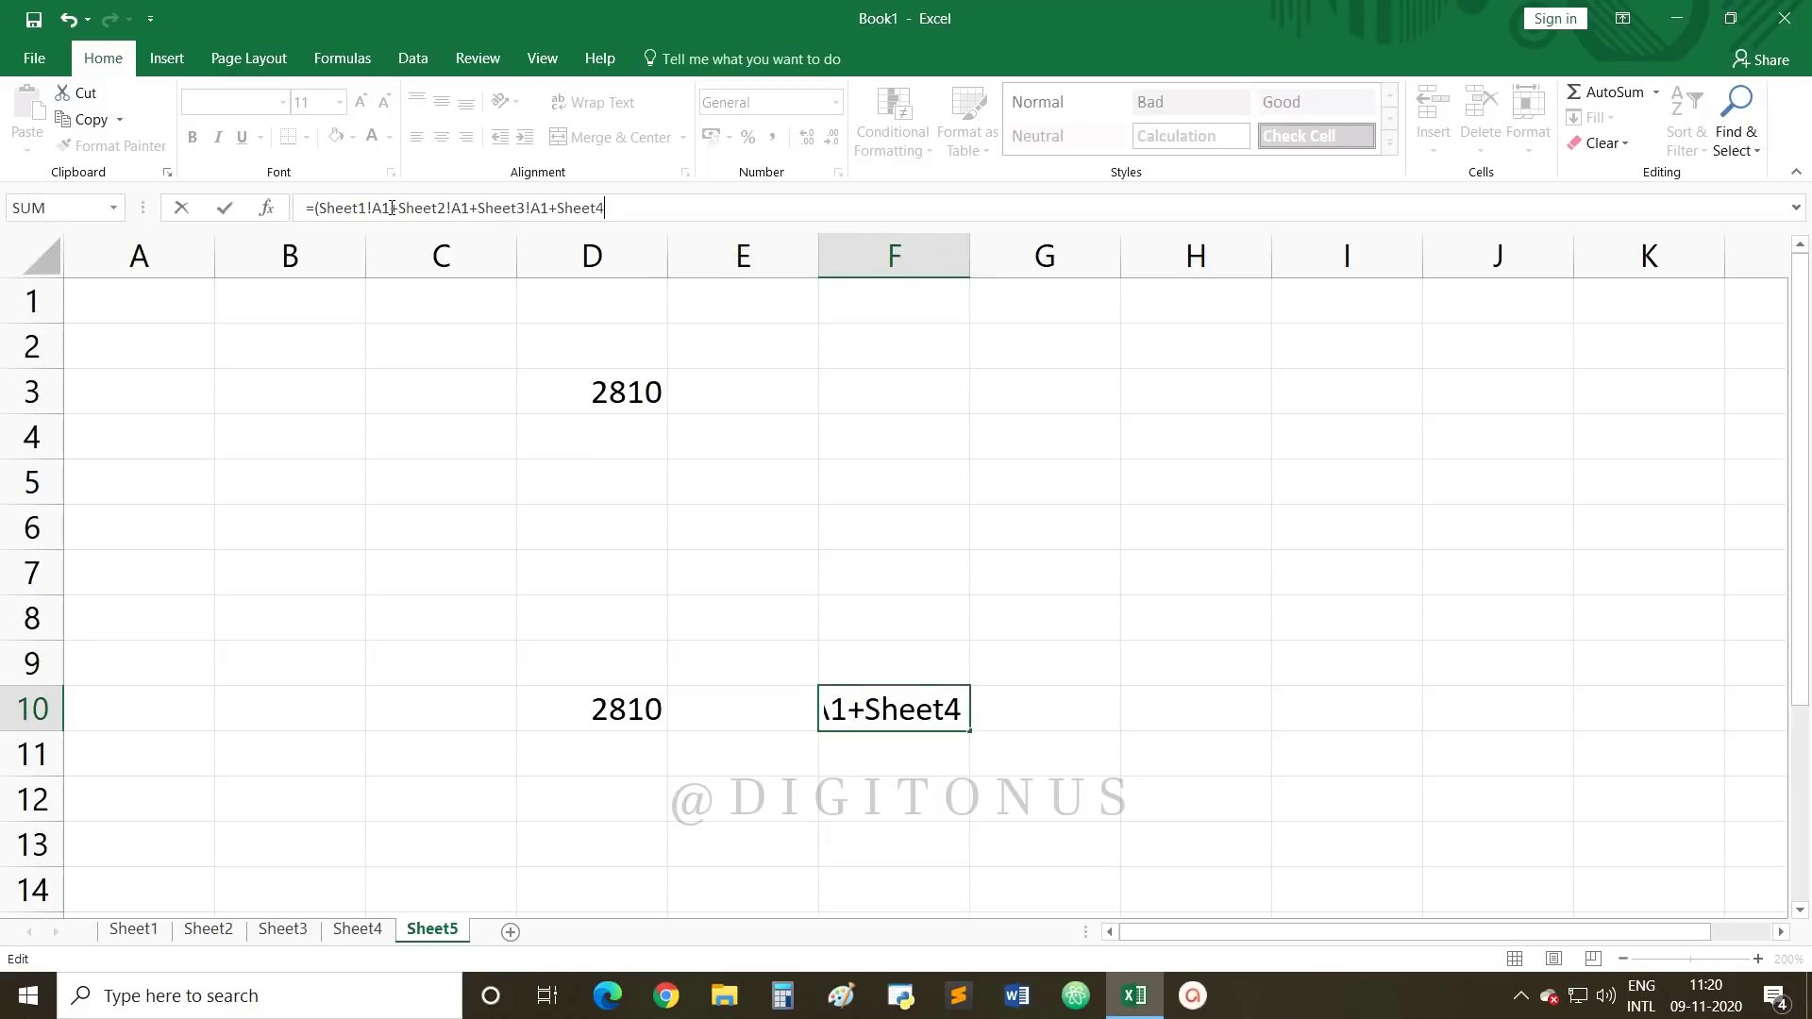
type("!A1")
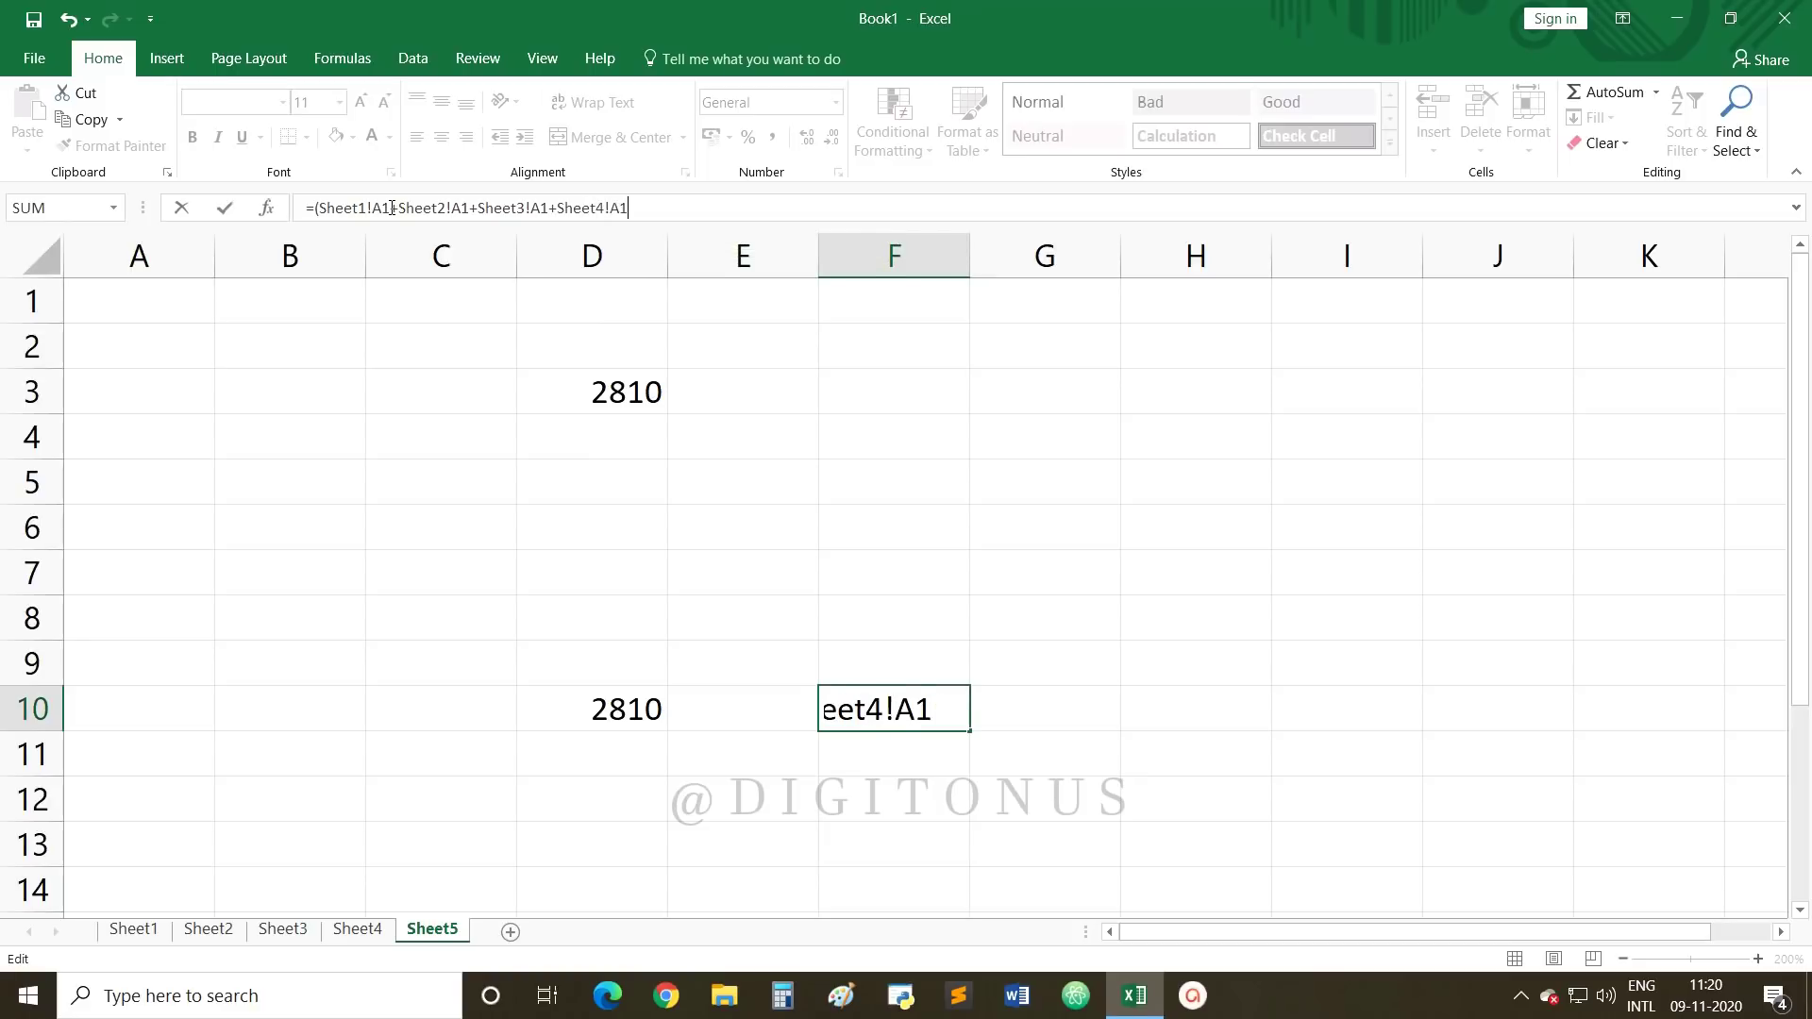
type(")")
key("Return")
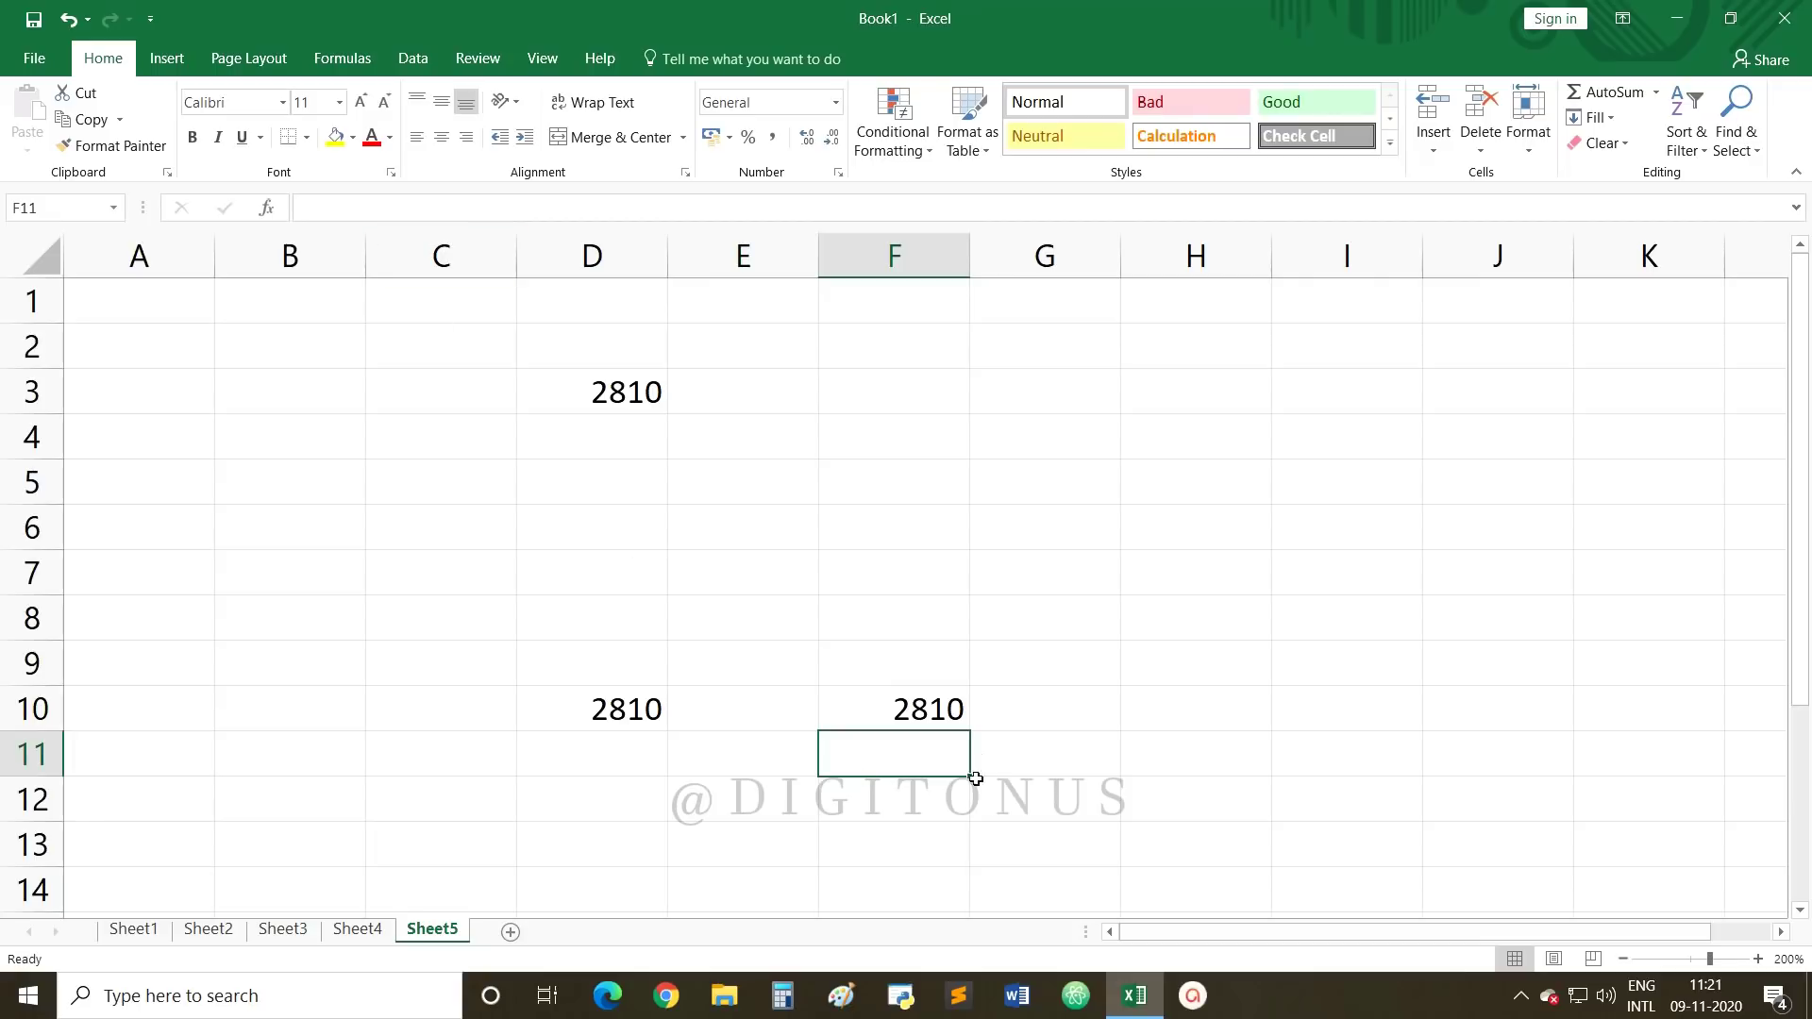
left_click(948, 713)
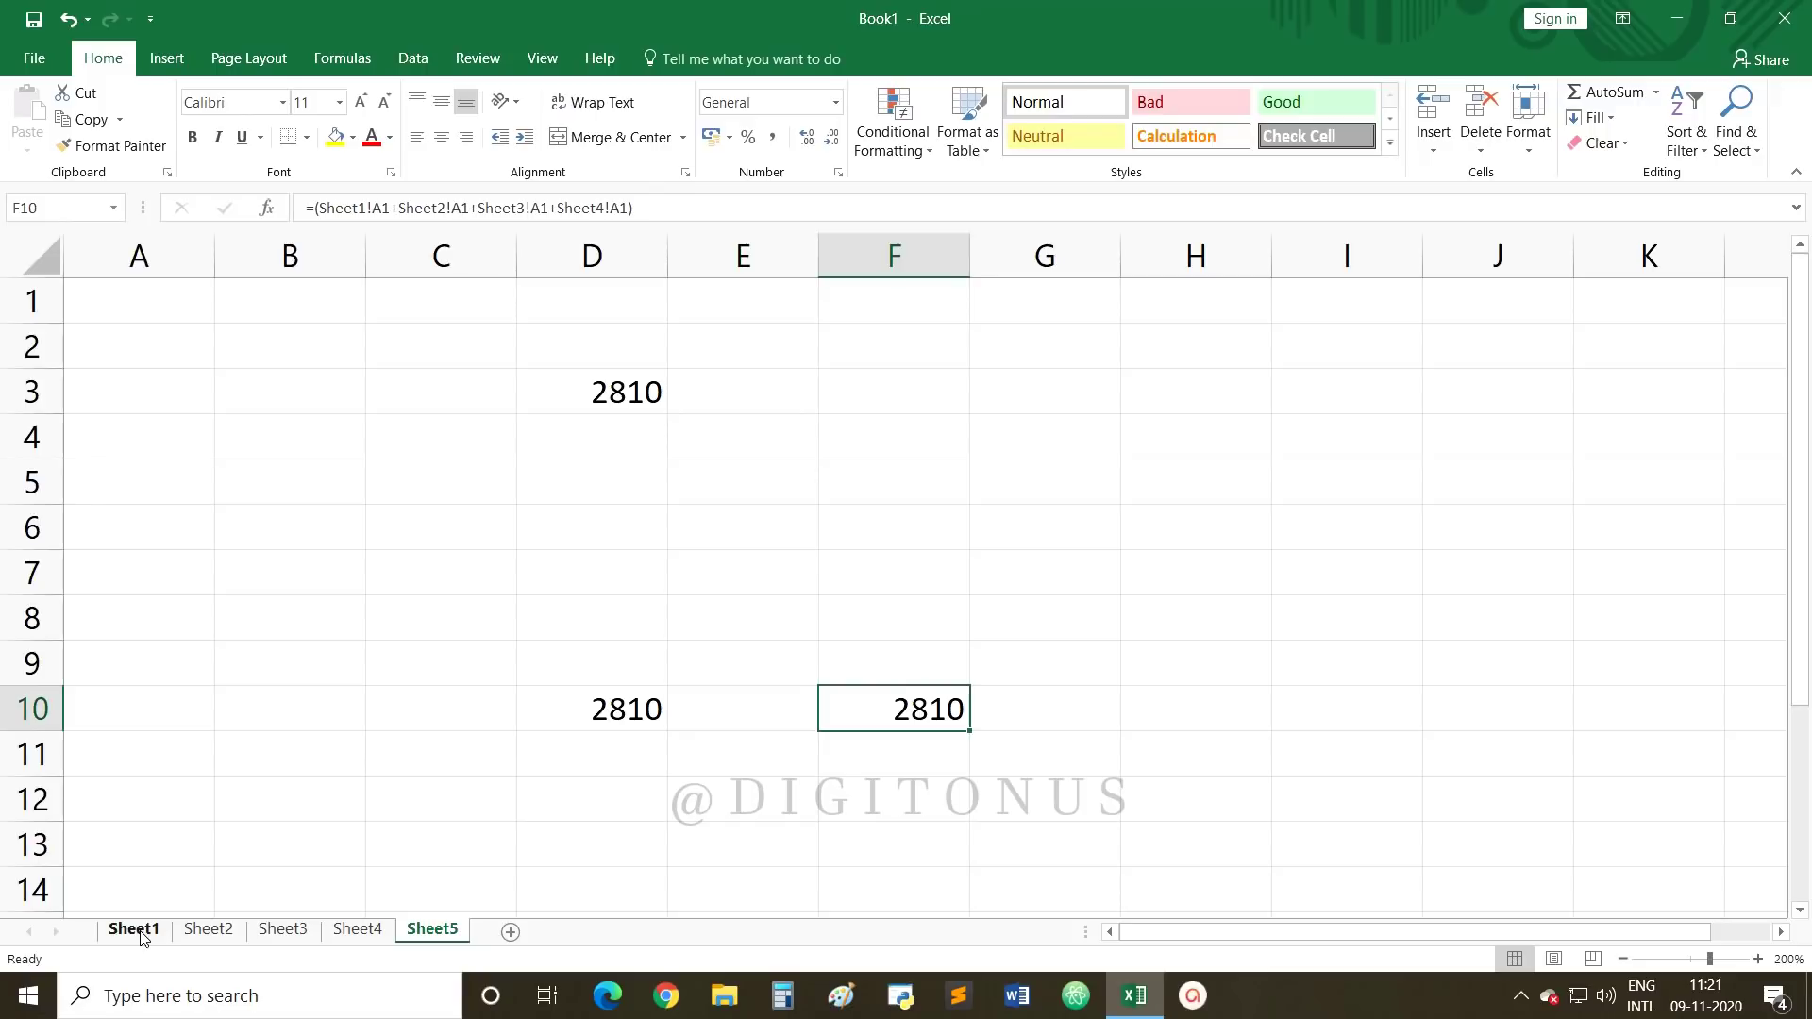
Step: Change cell A1 on Sheet2 to 703 and return to Sheet5 to check the sums
left_click(190, 928)
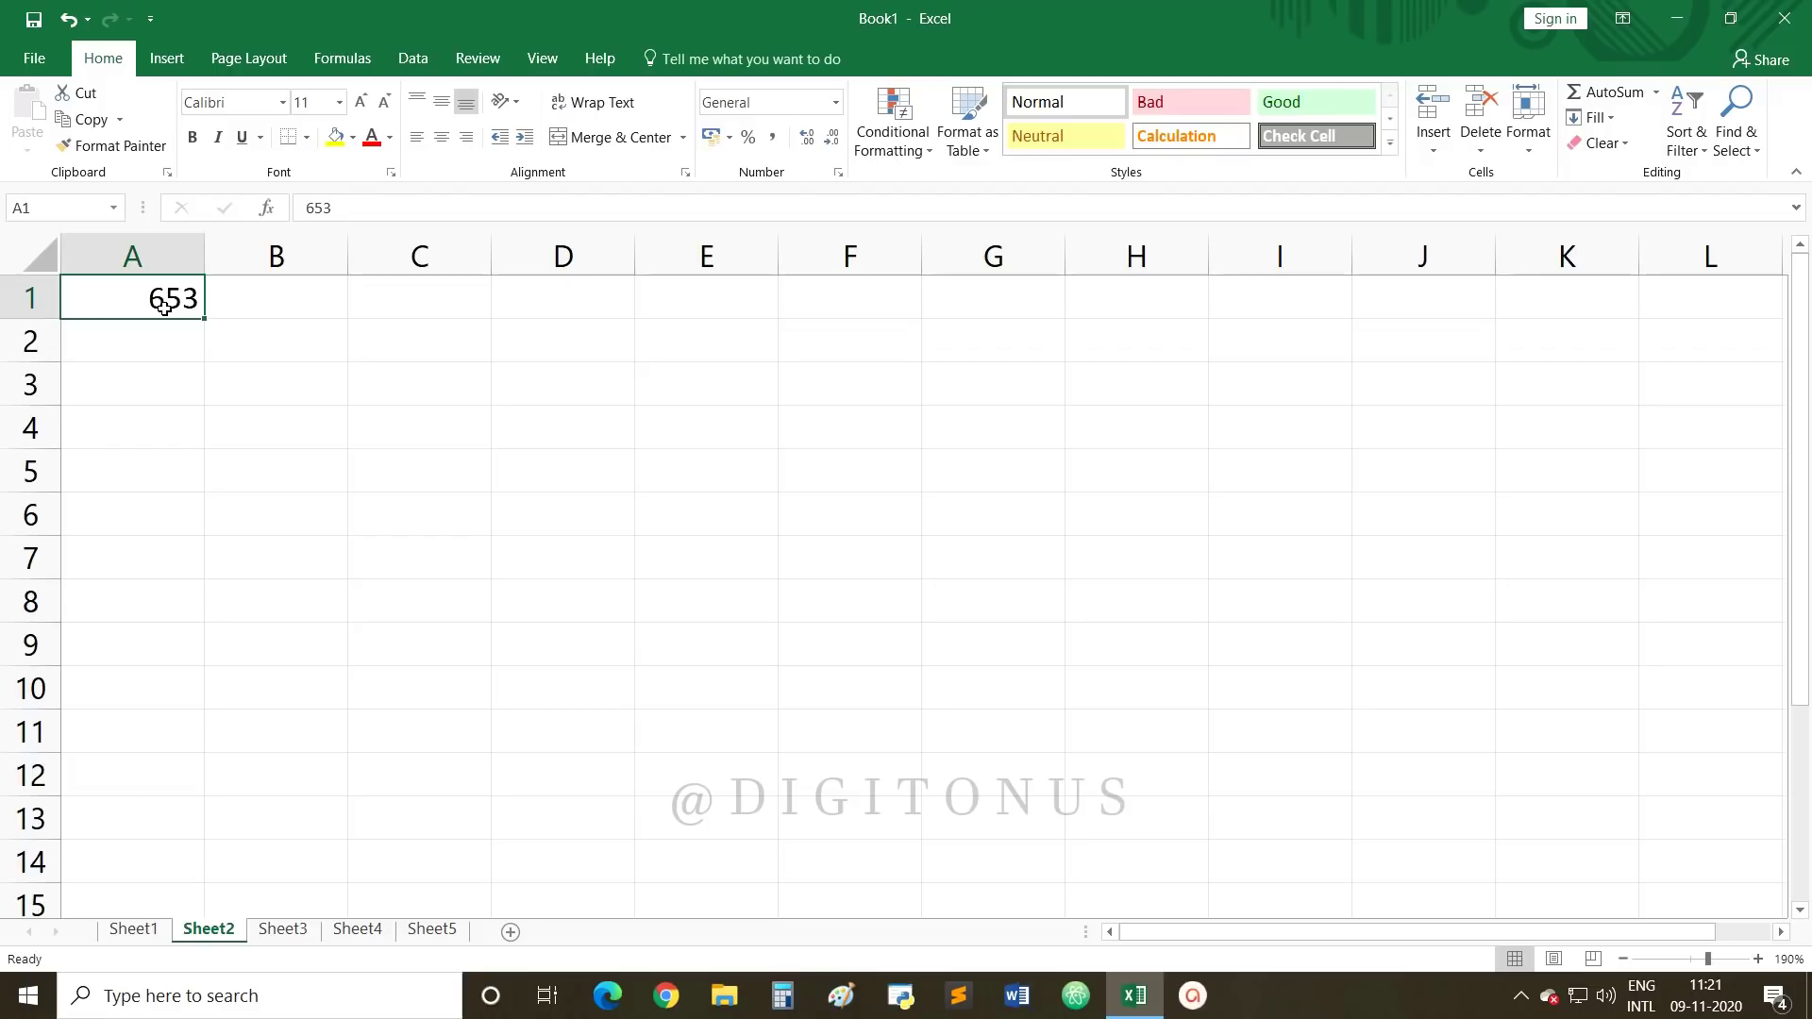
type("703")
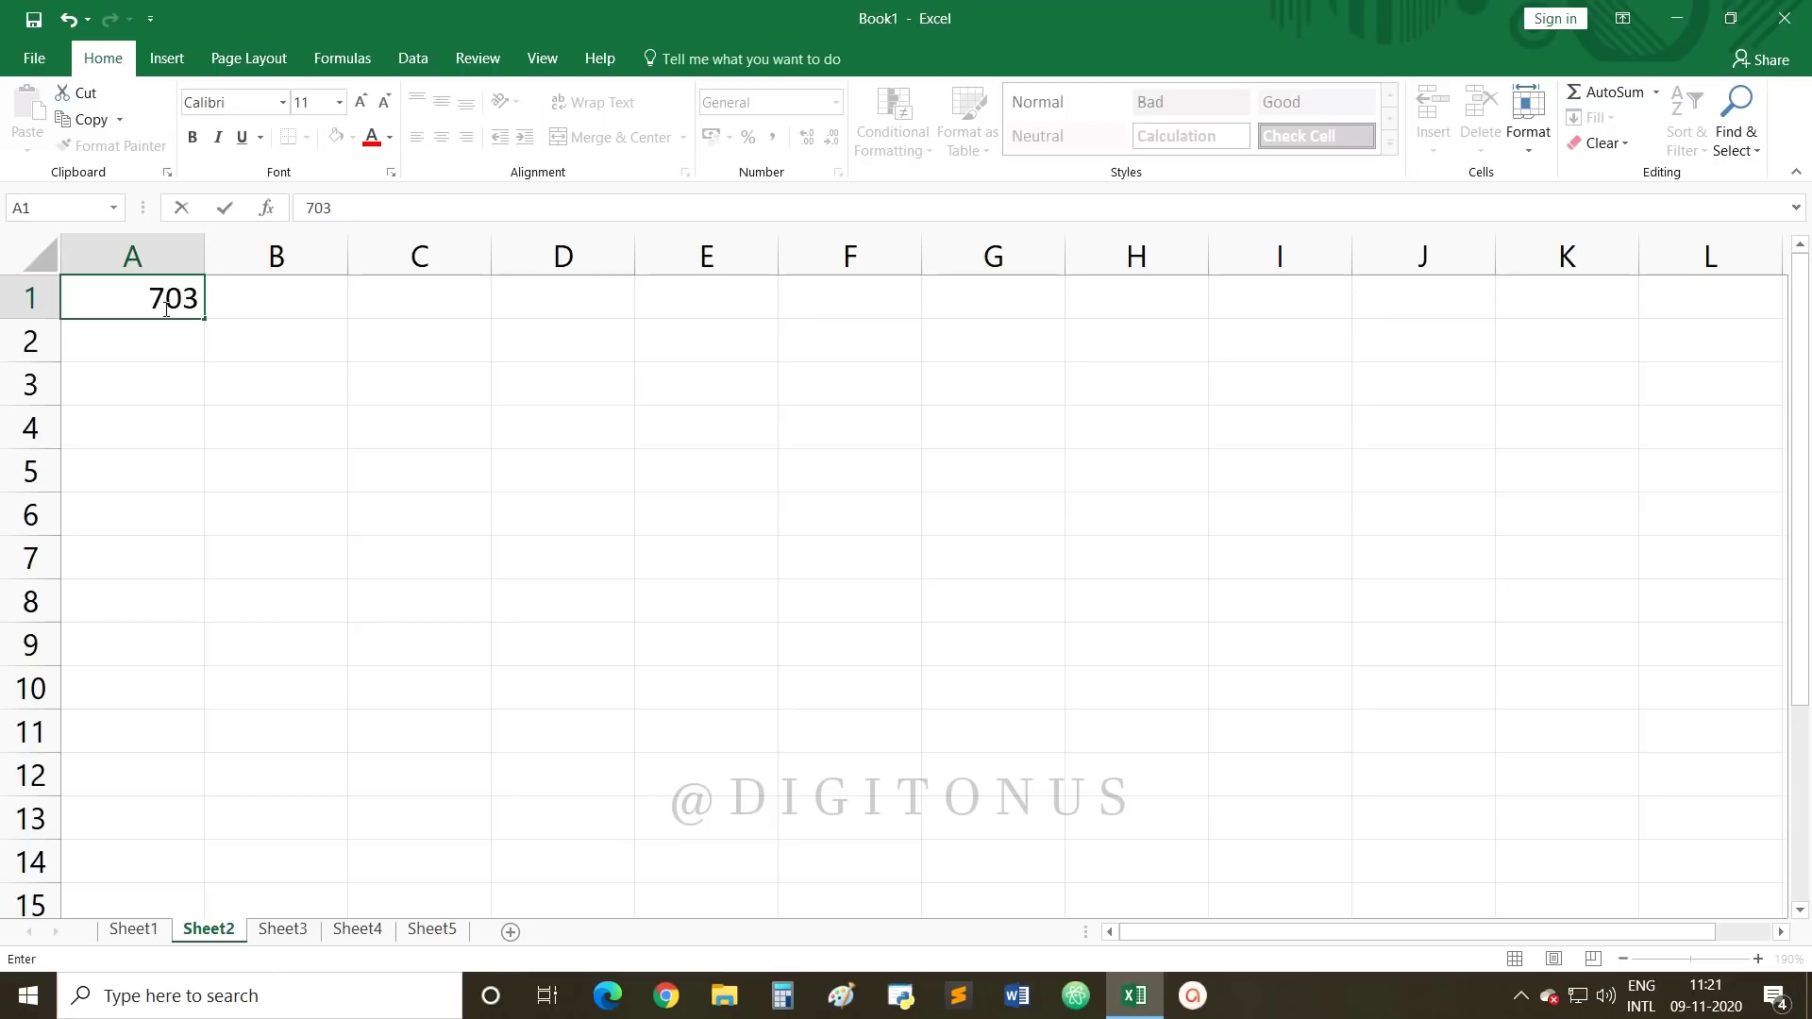
key("Return")
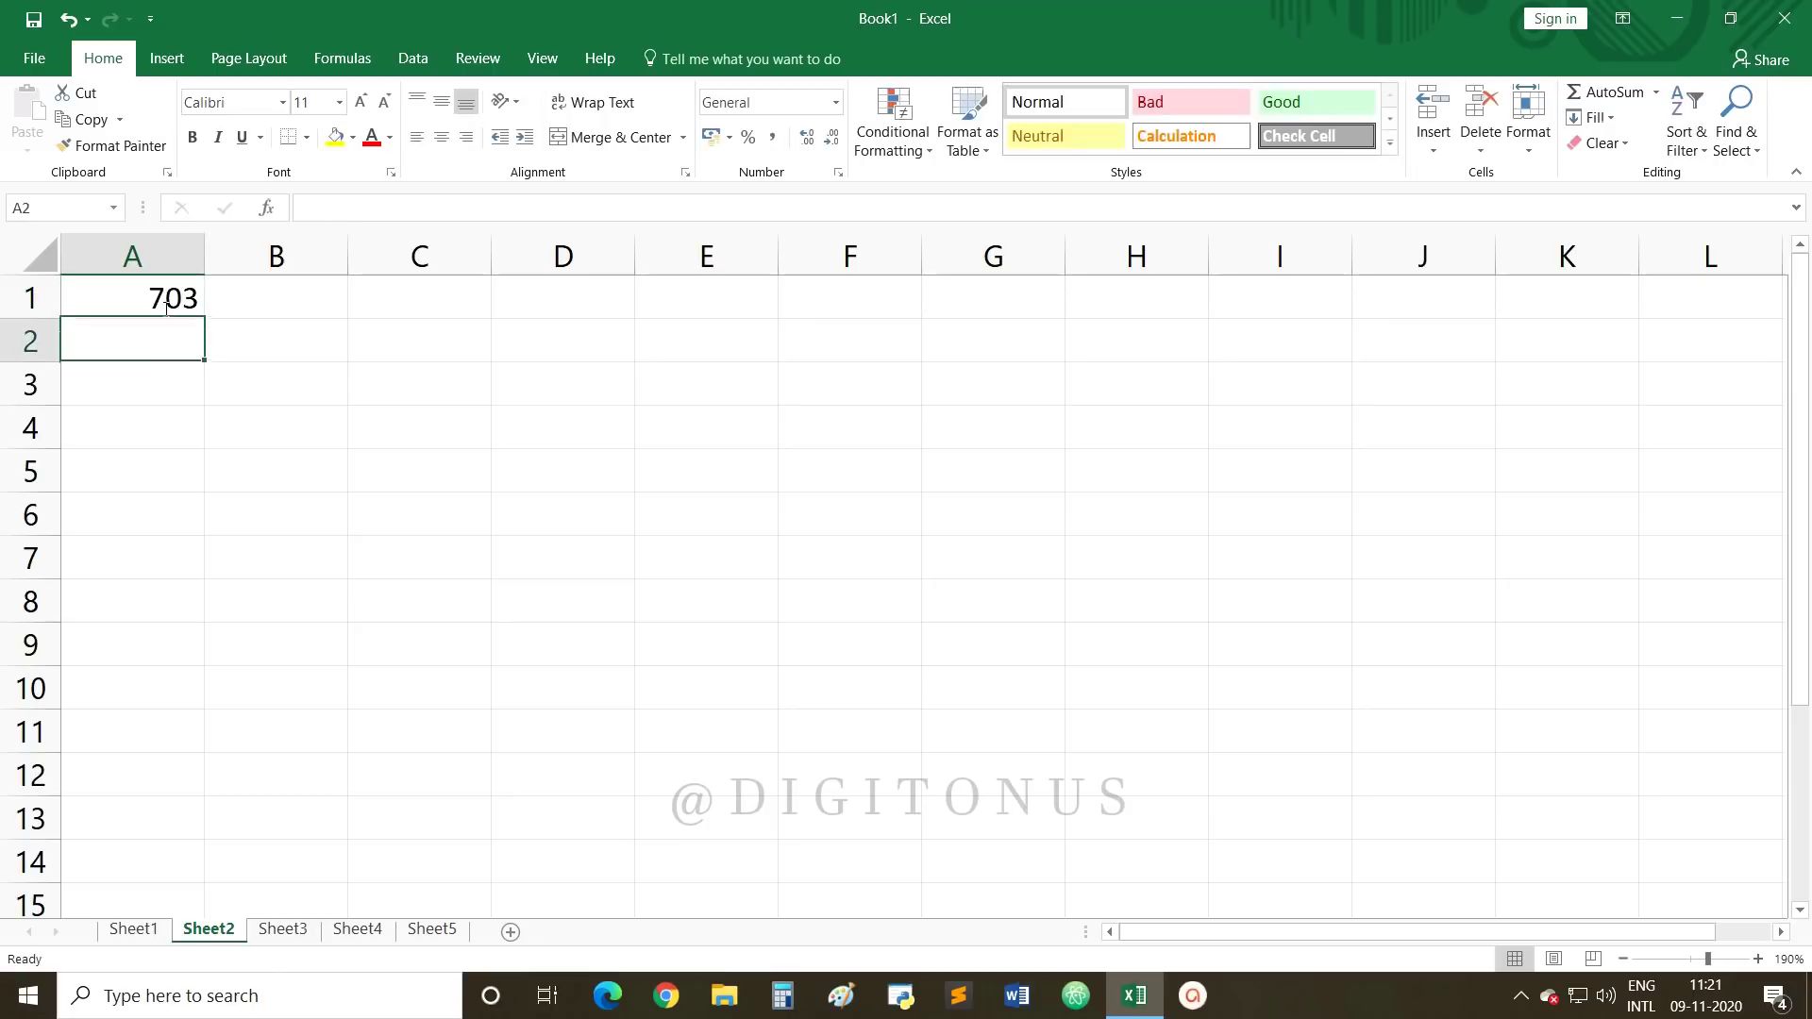
left_click(413, 930)
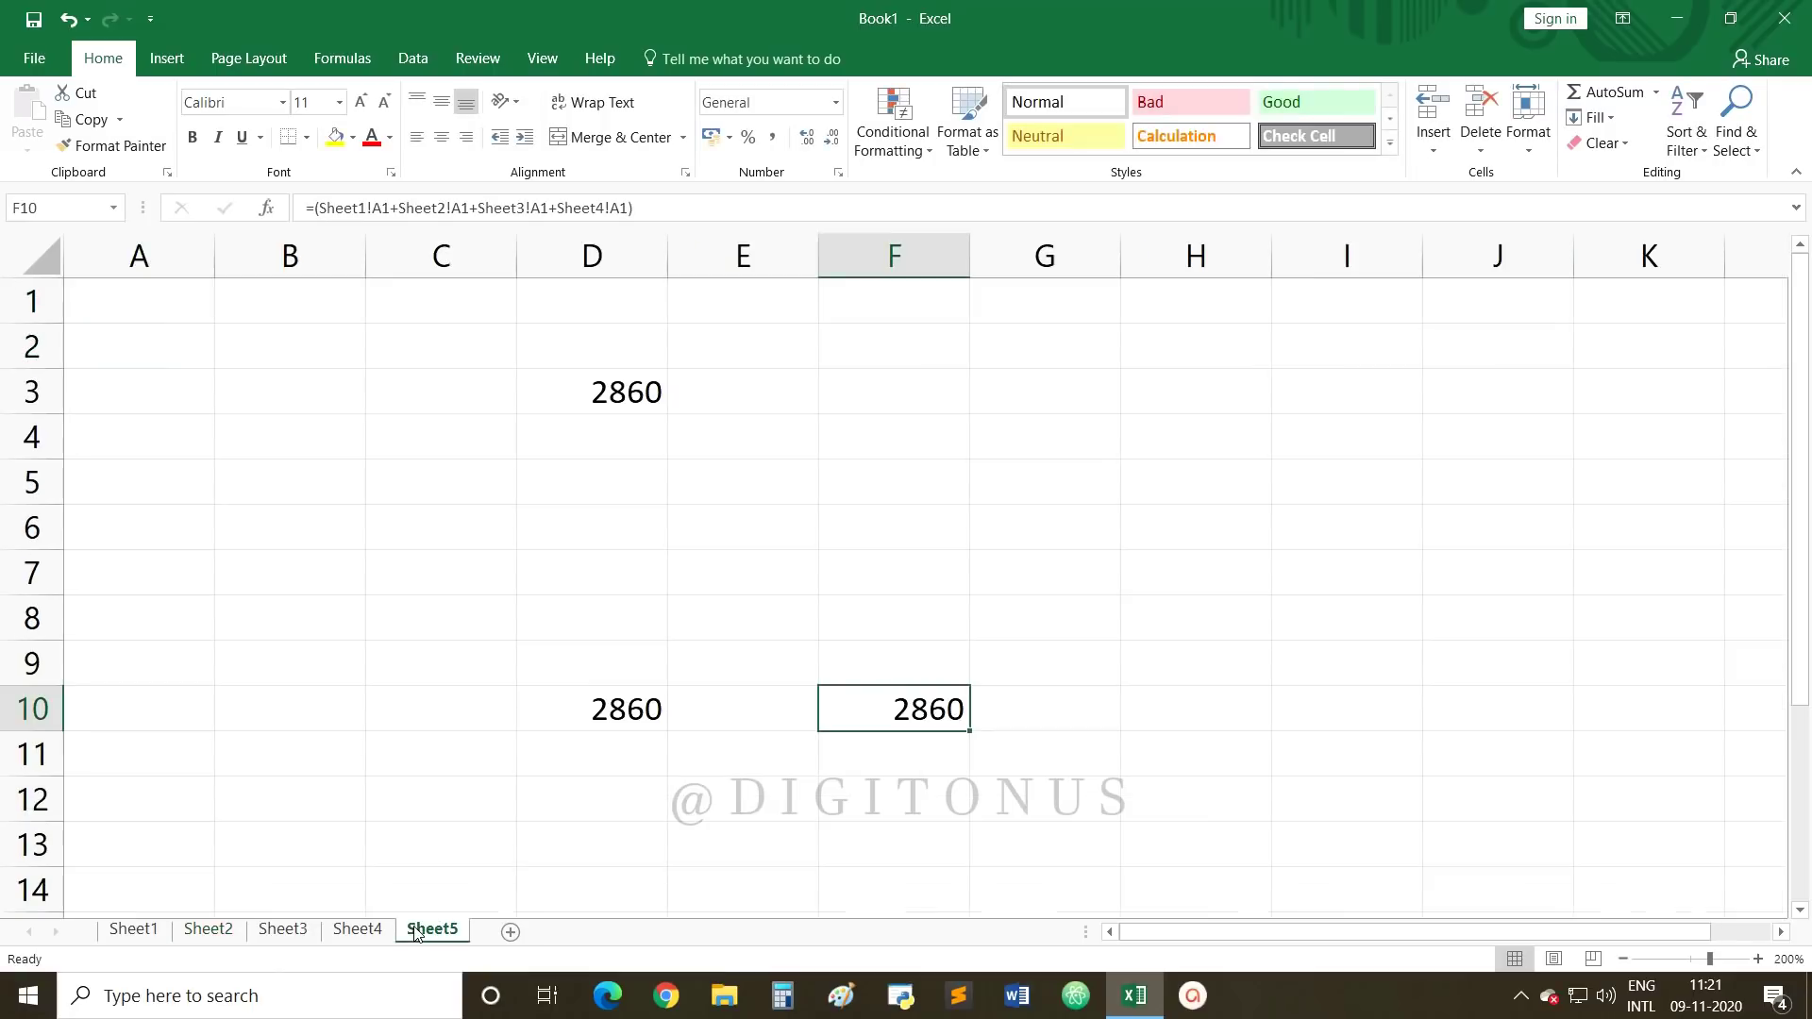
Step: Compare the formulas in cells D10 and D3 on Sheet5
left_click(605, 722)
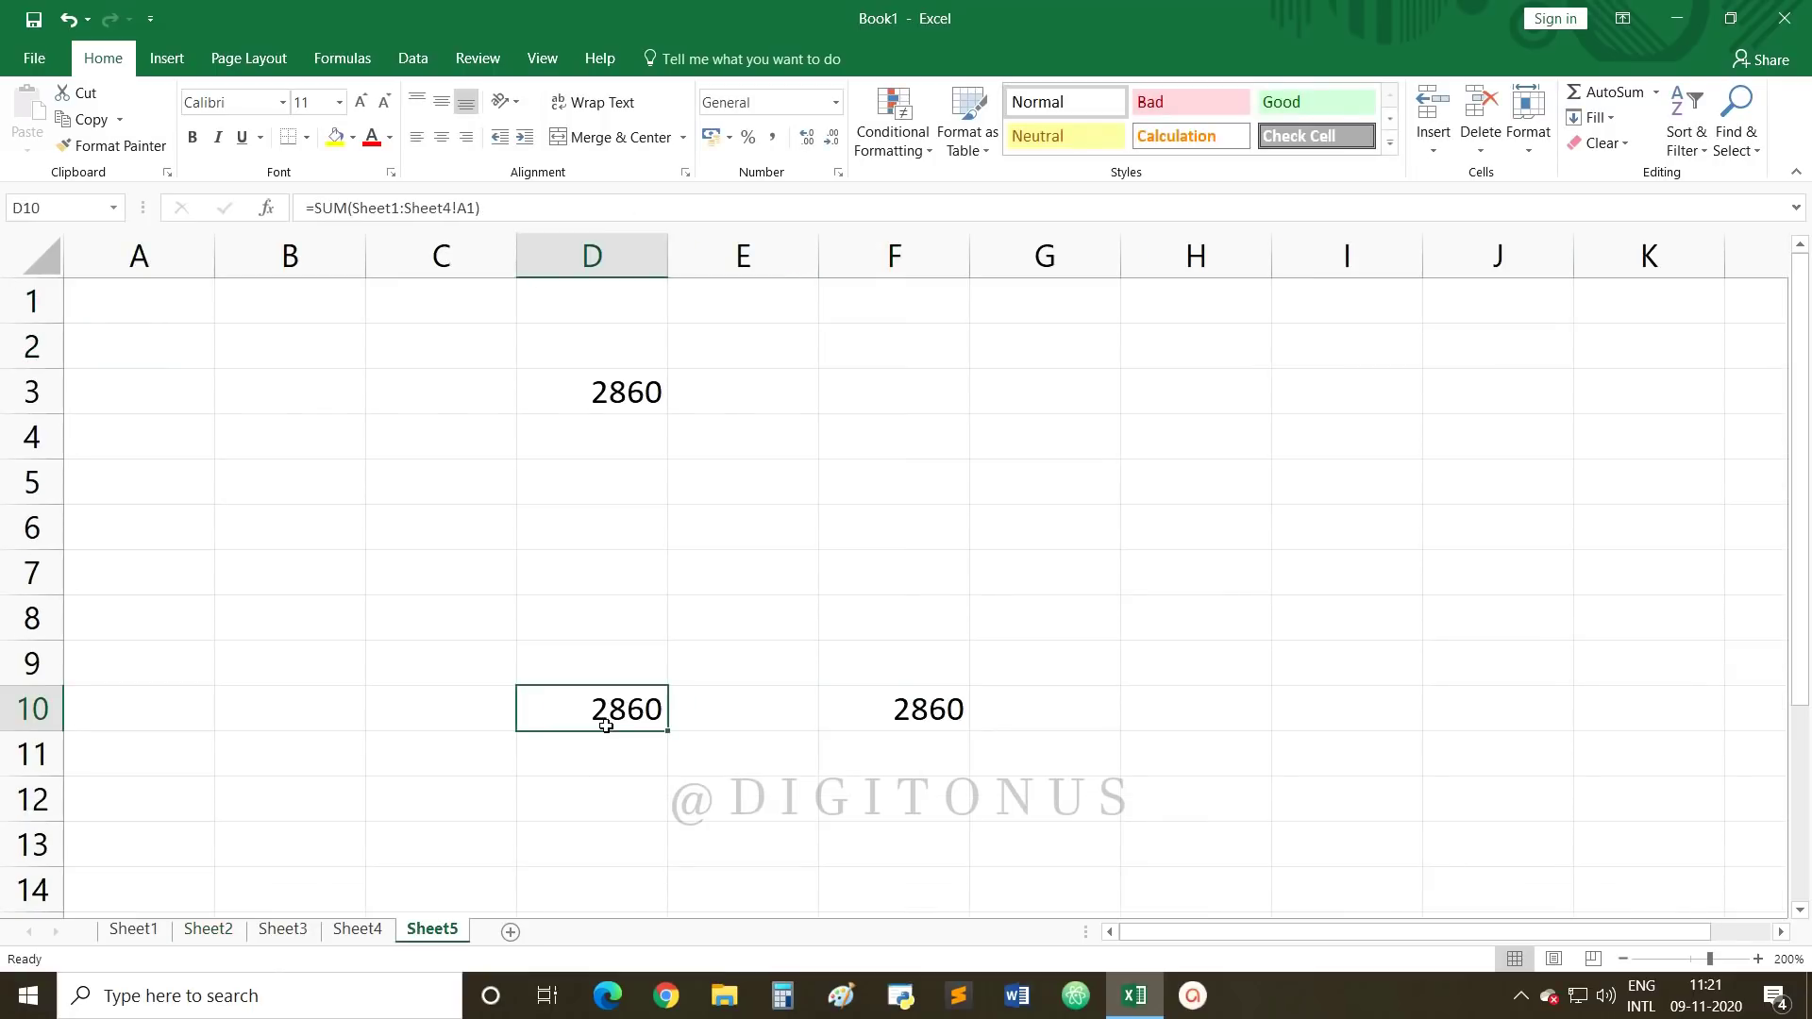
left_click(597, 390)
left_click(590, 715)
left_click(620, 401)
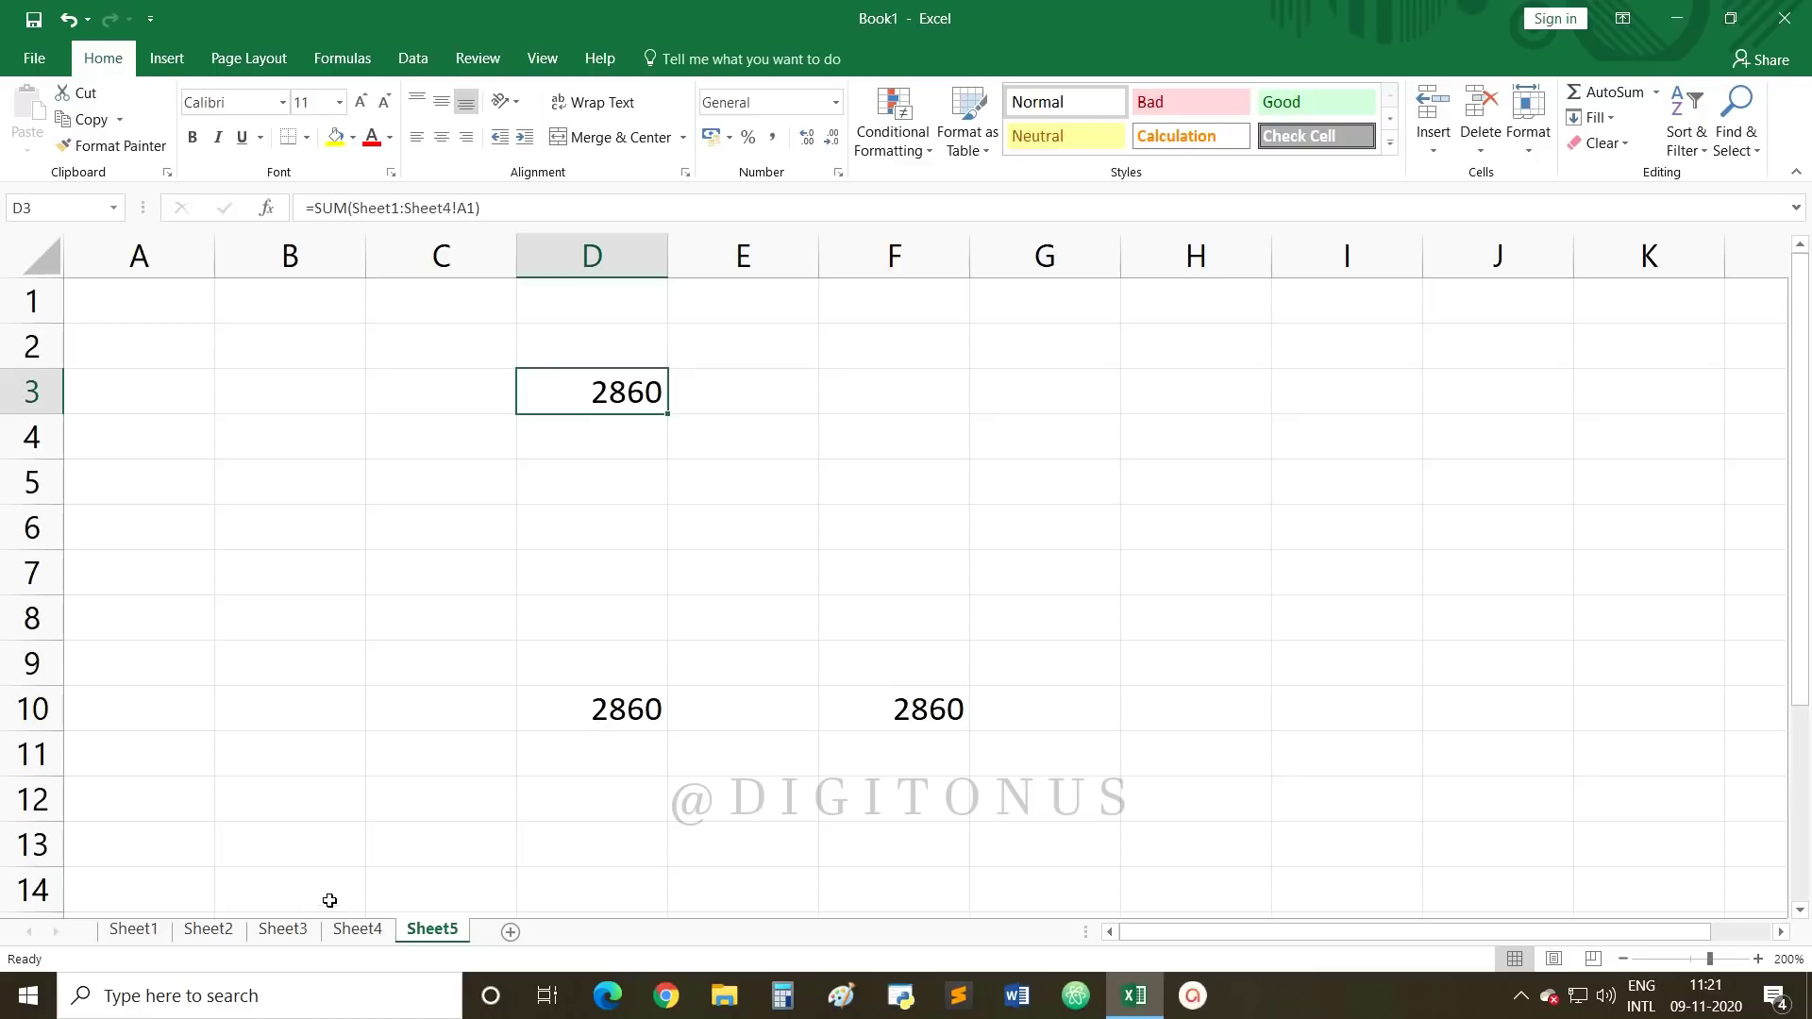
Step: Change cell A1 on Sheet3 to 802 and return to Sheet5 to check the sums
left_click(283, 931)
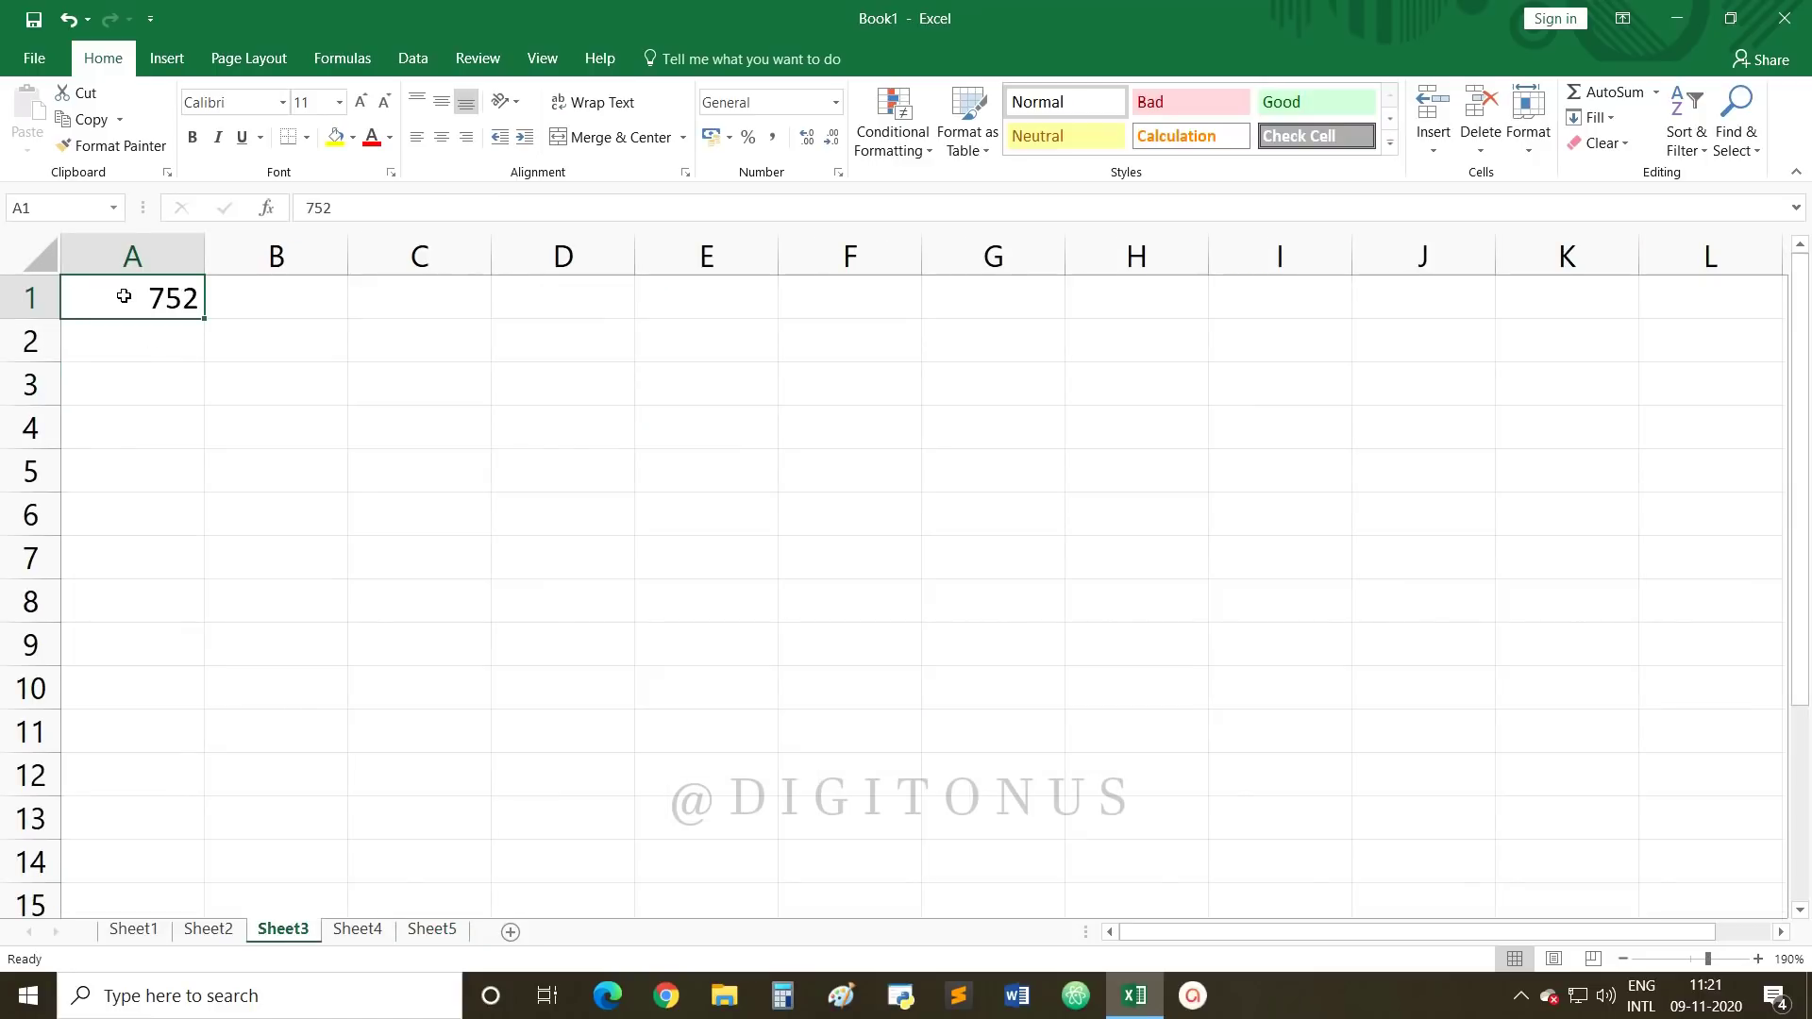
type("805")
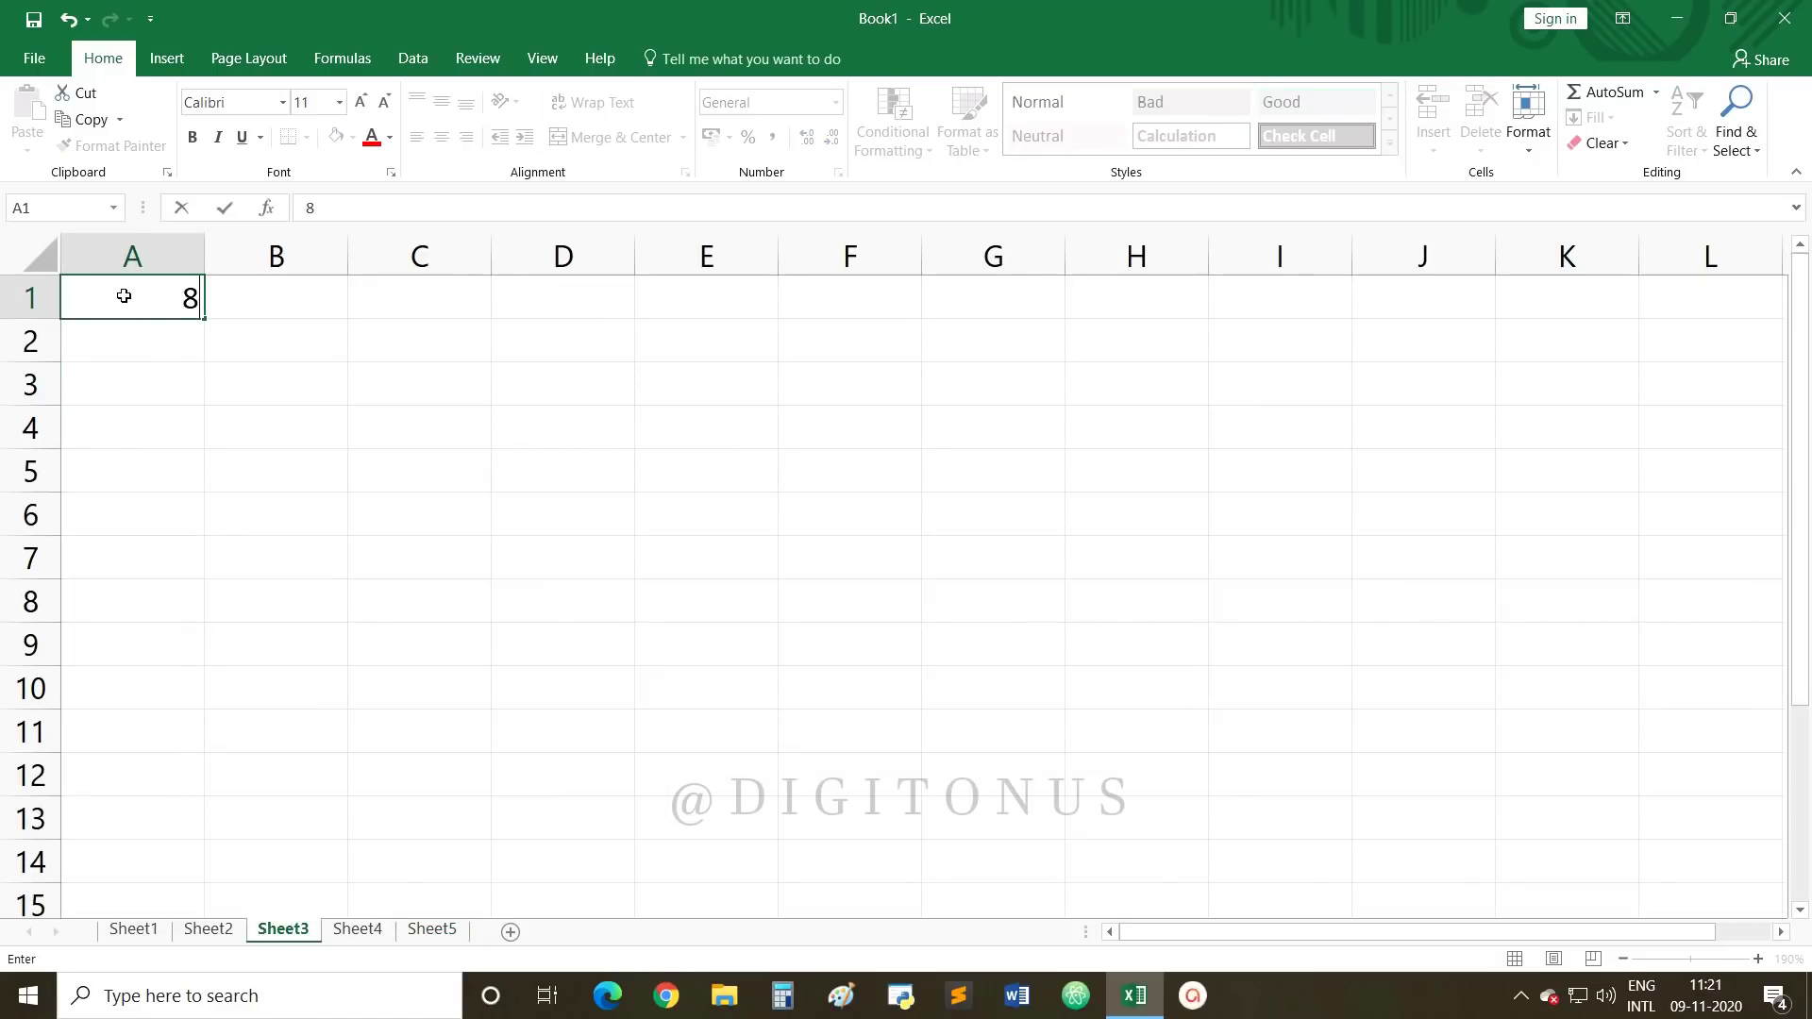
key("Return")
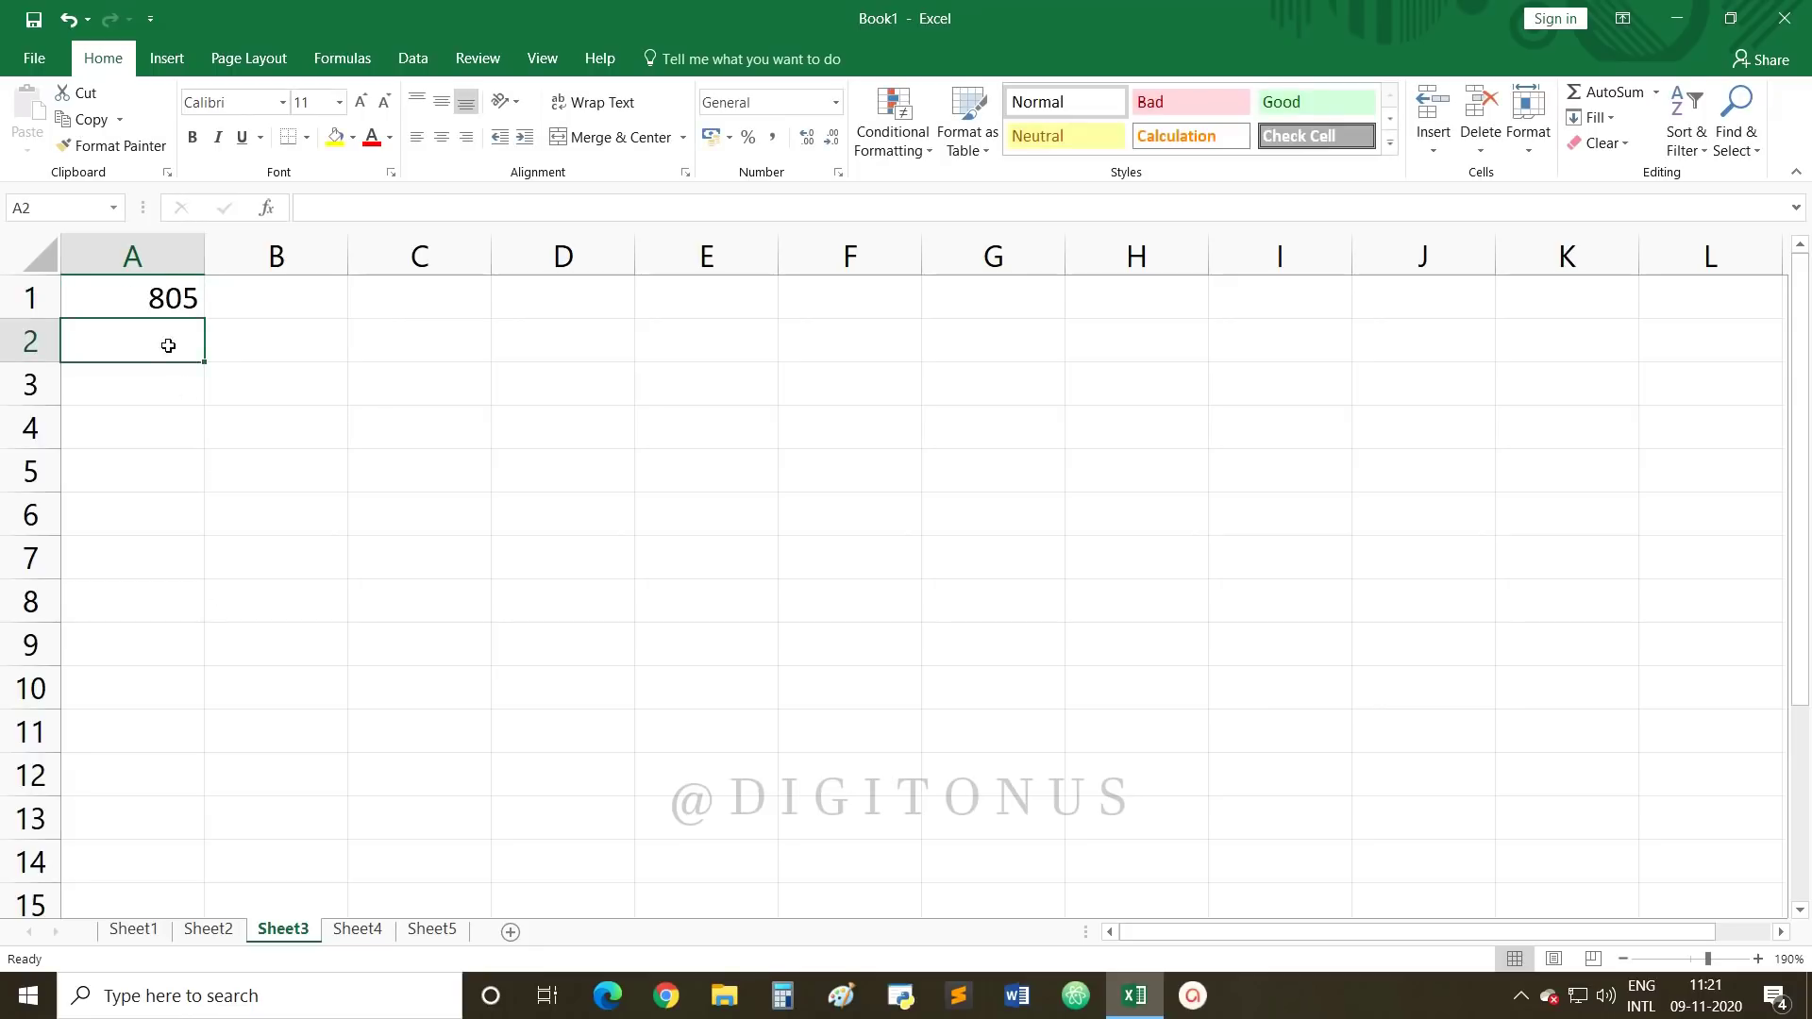
left_click(162, 289)
type("802")
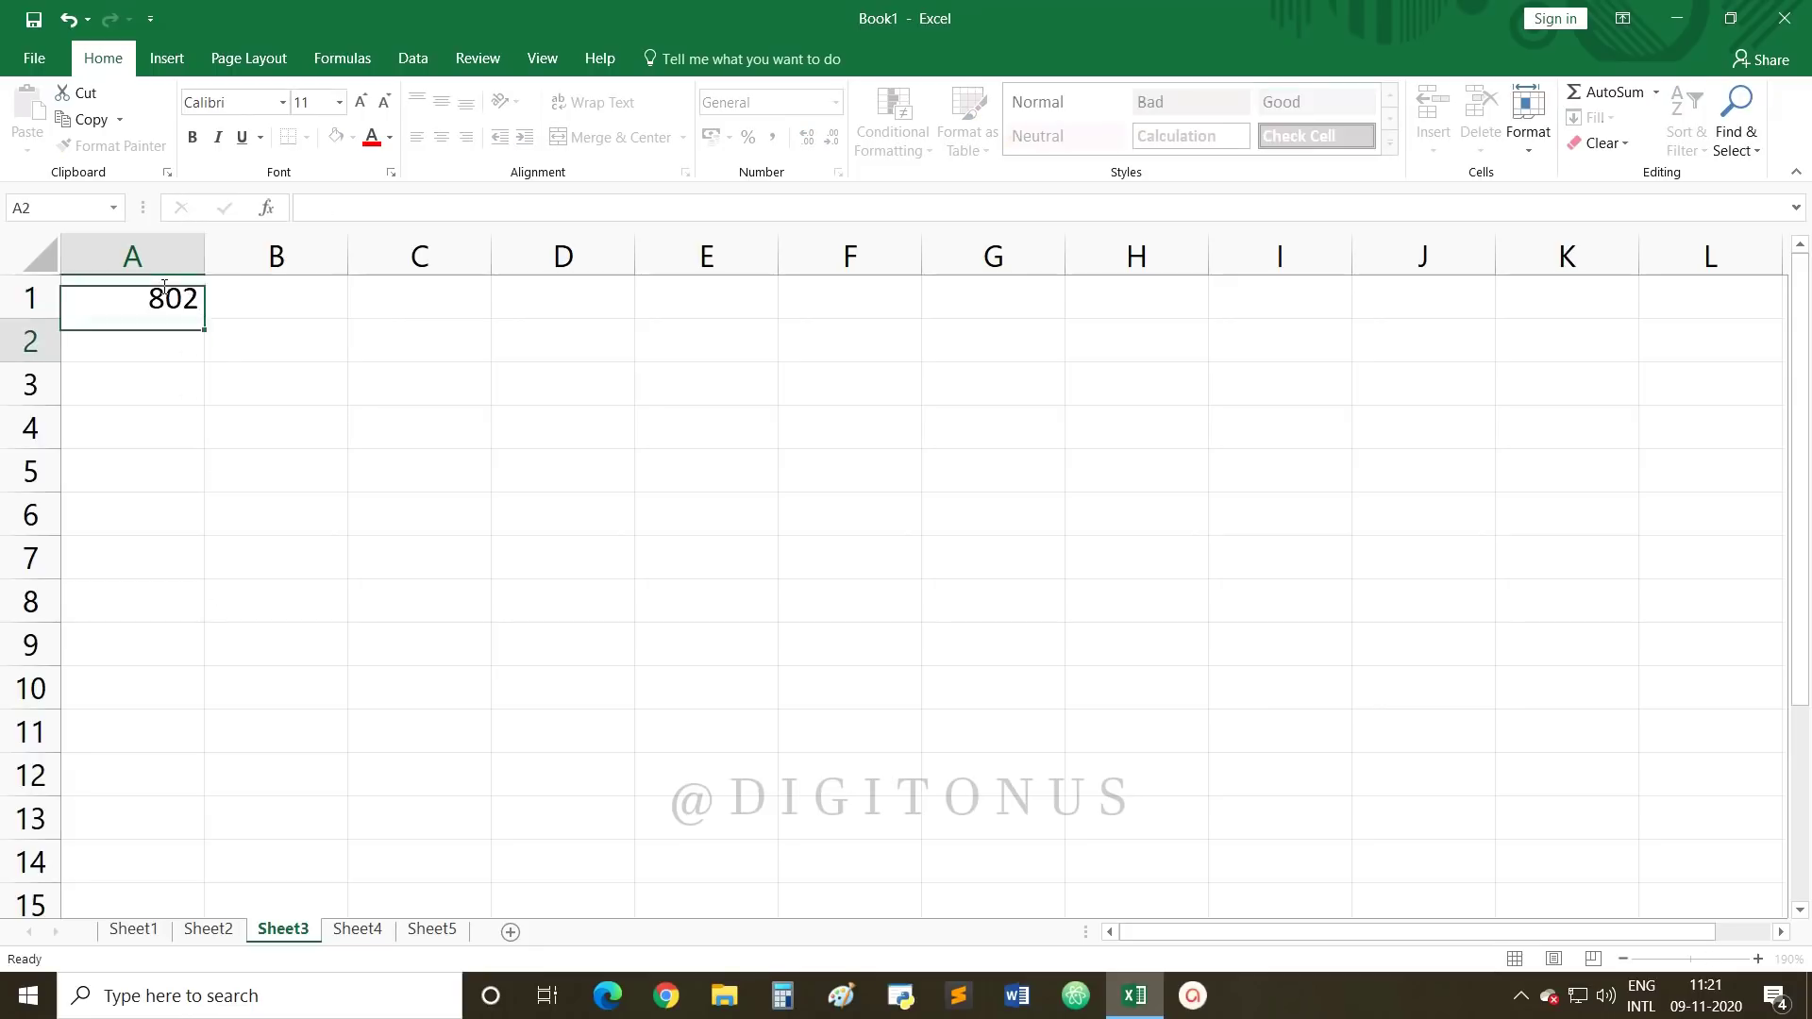
key("Return")
left_click(431, 928)
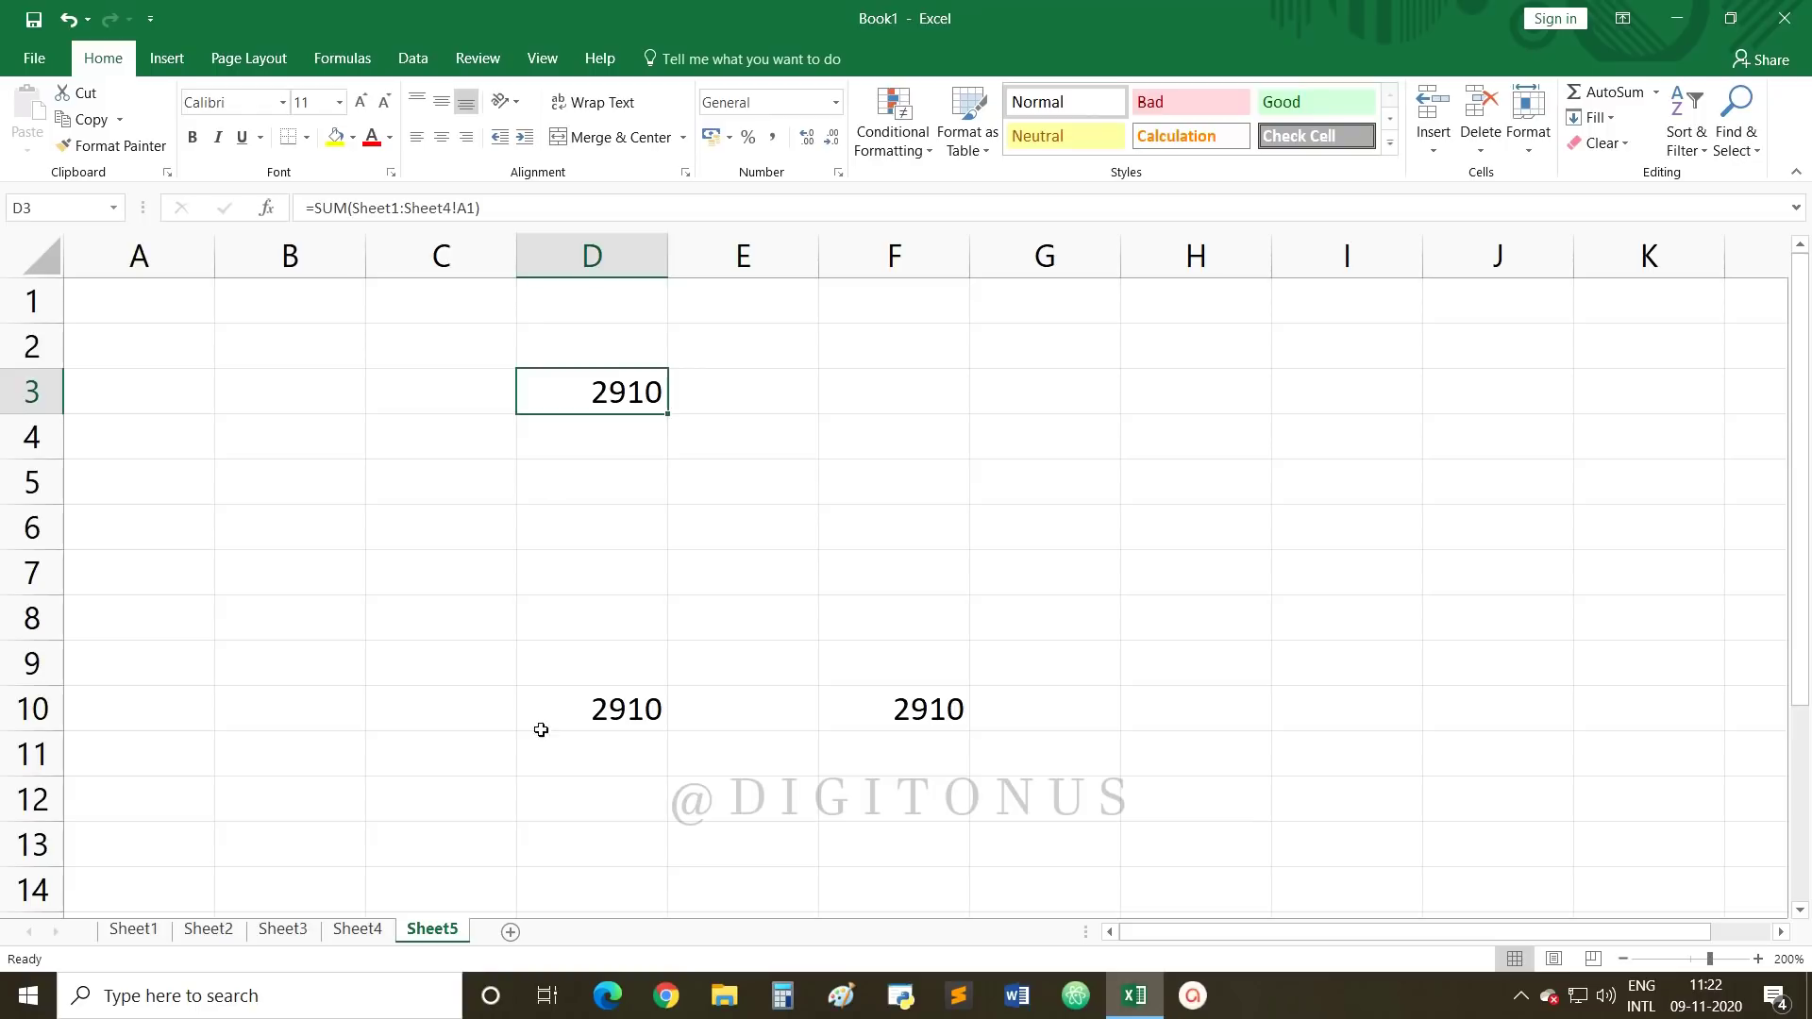
Step: Review the source values in cell A1 on Sheet1 through Sheet4
left_click(140, 930)
left_click(225, 931)
left_click(283, 930)
left_click(370, 931)
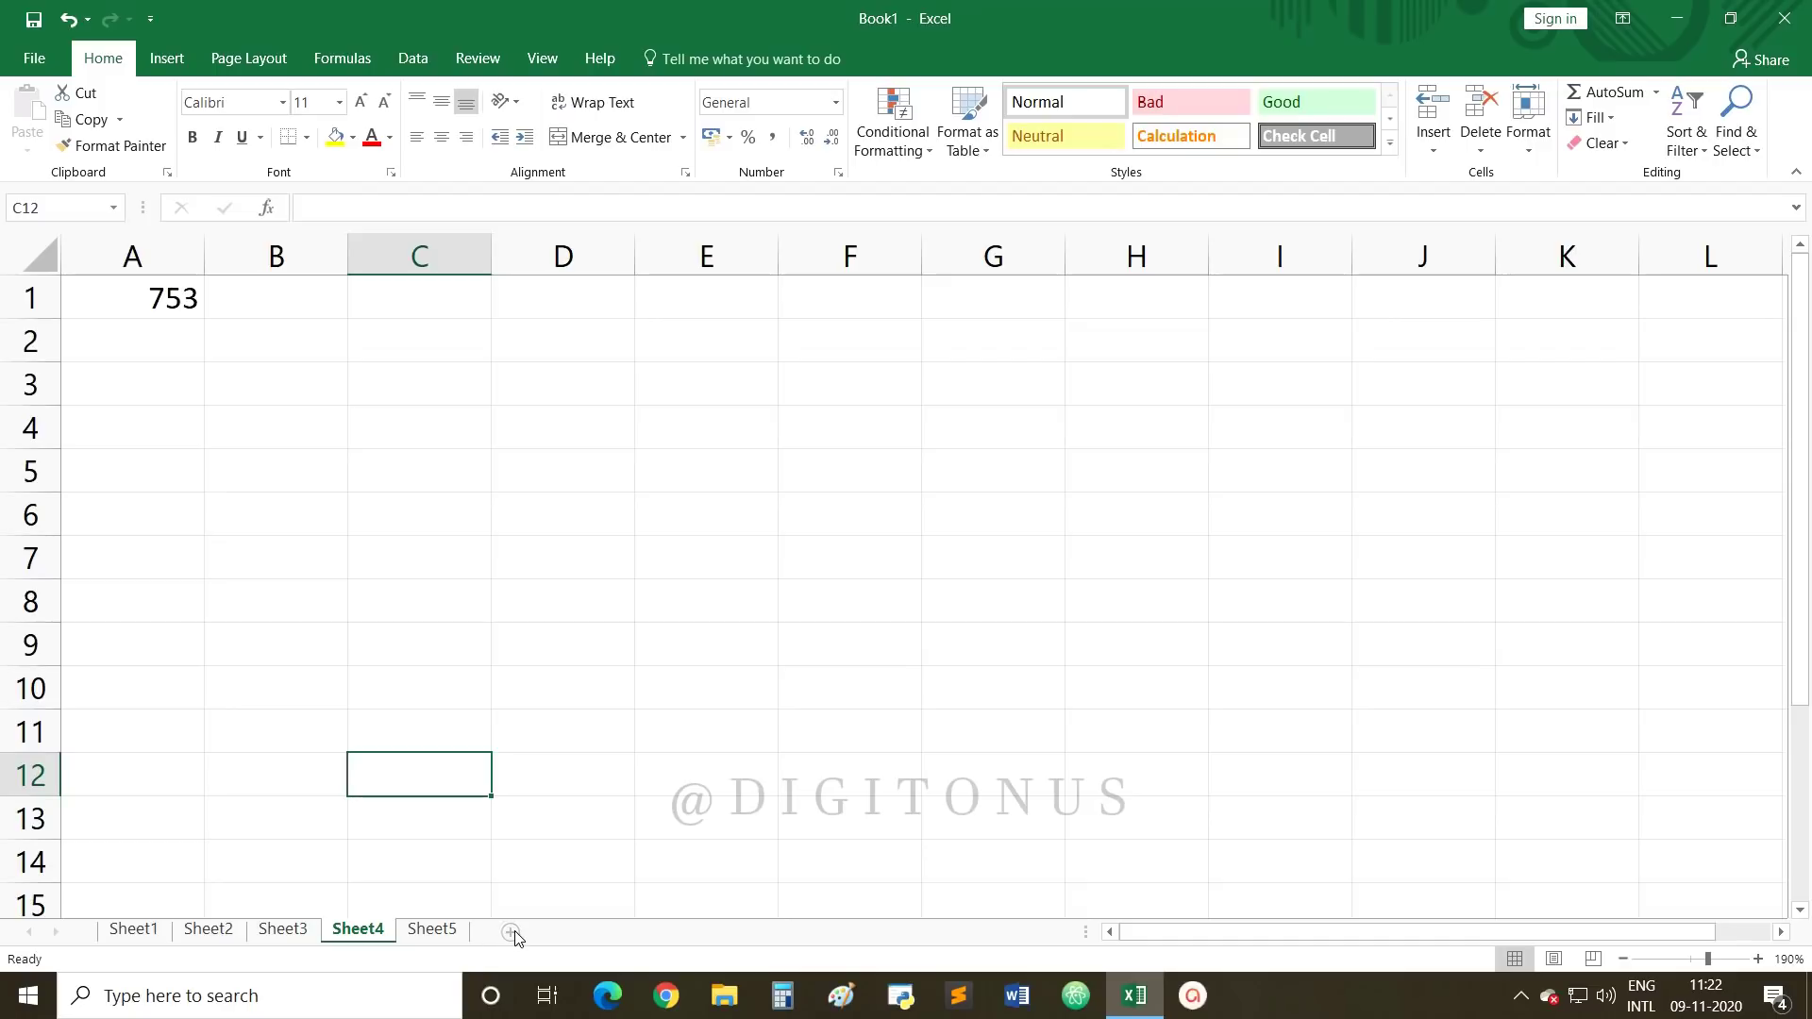
Step: Add a new worksheet after Sheet5 and enter 657 in its cell A3
left_click(509, 931)
left_click_drag(507, 932, 448, 934)
left_click(507, 929)
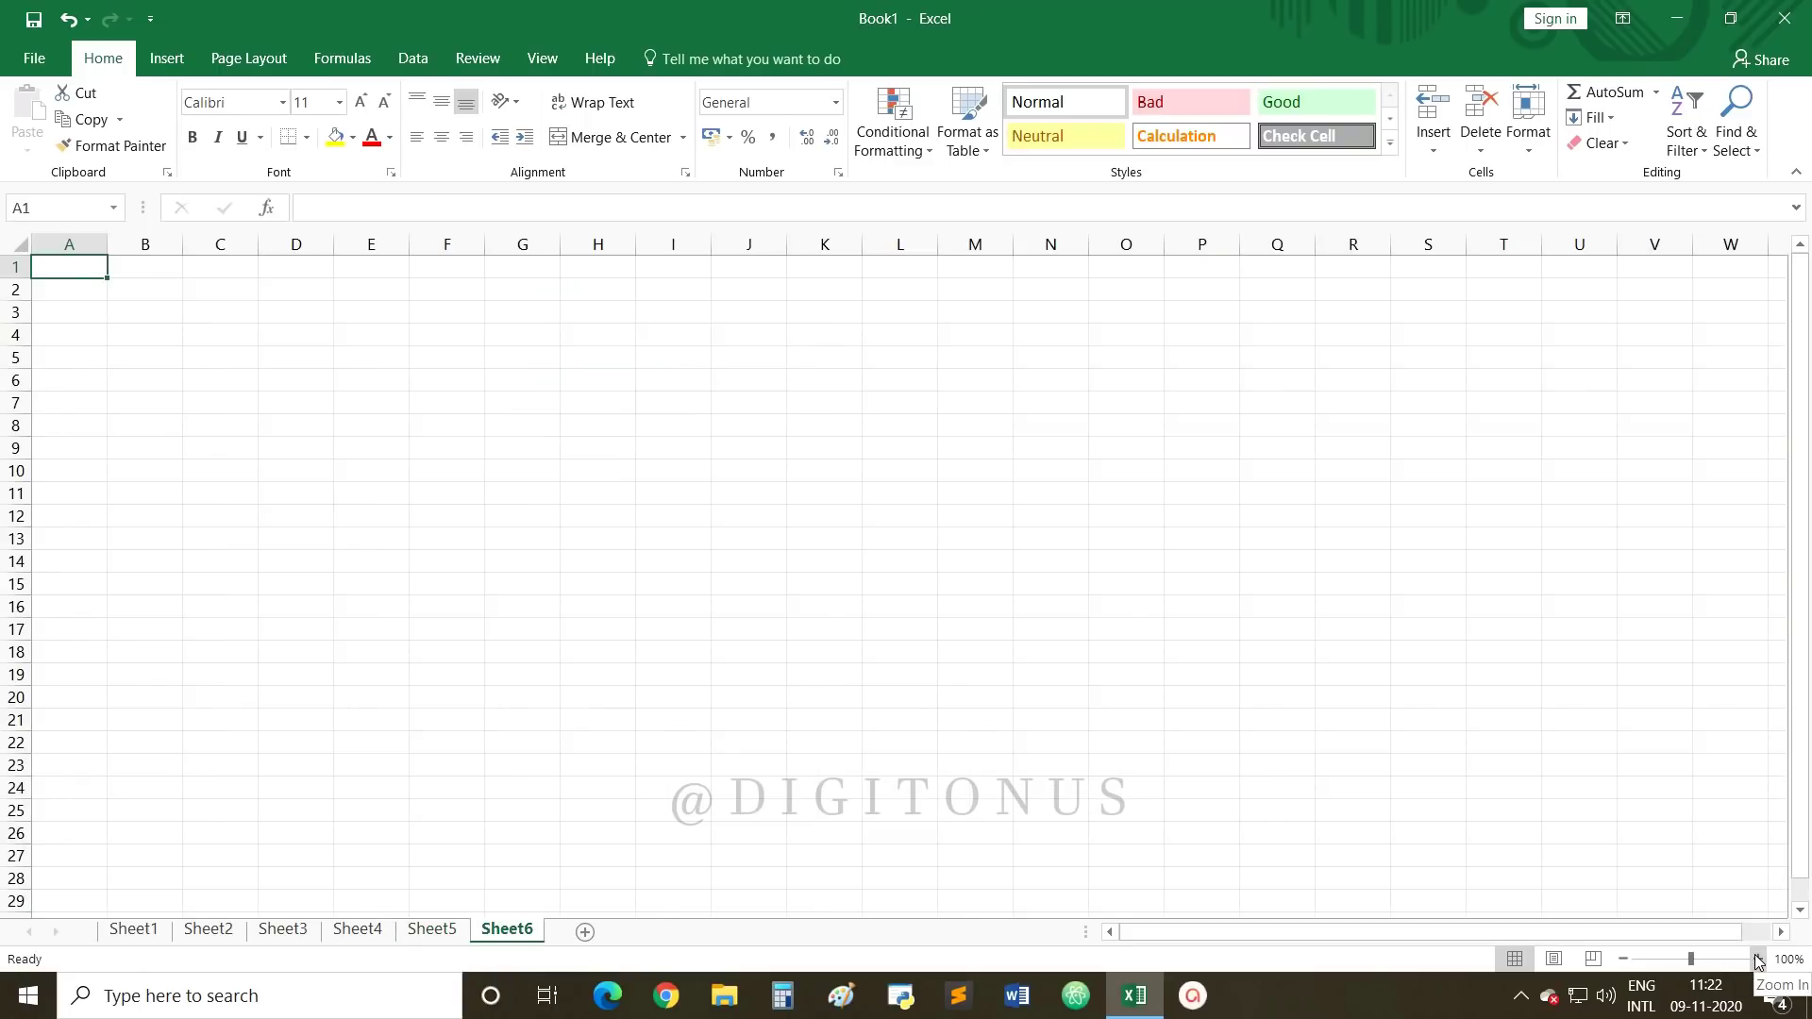
left_click(1757, 959)
left_click(1757, 958)
left_click(1757, 958)
left_click(1757, 958)
left_click(1756, 958)
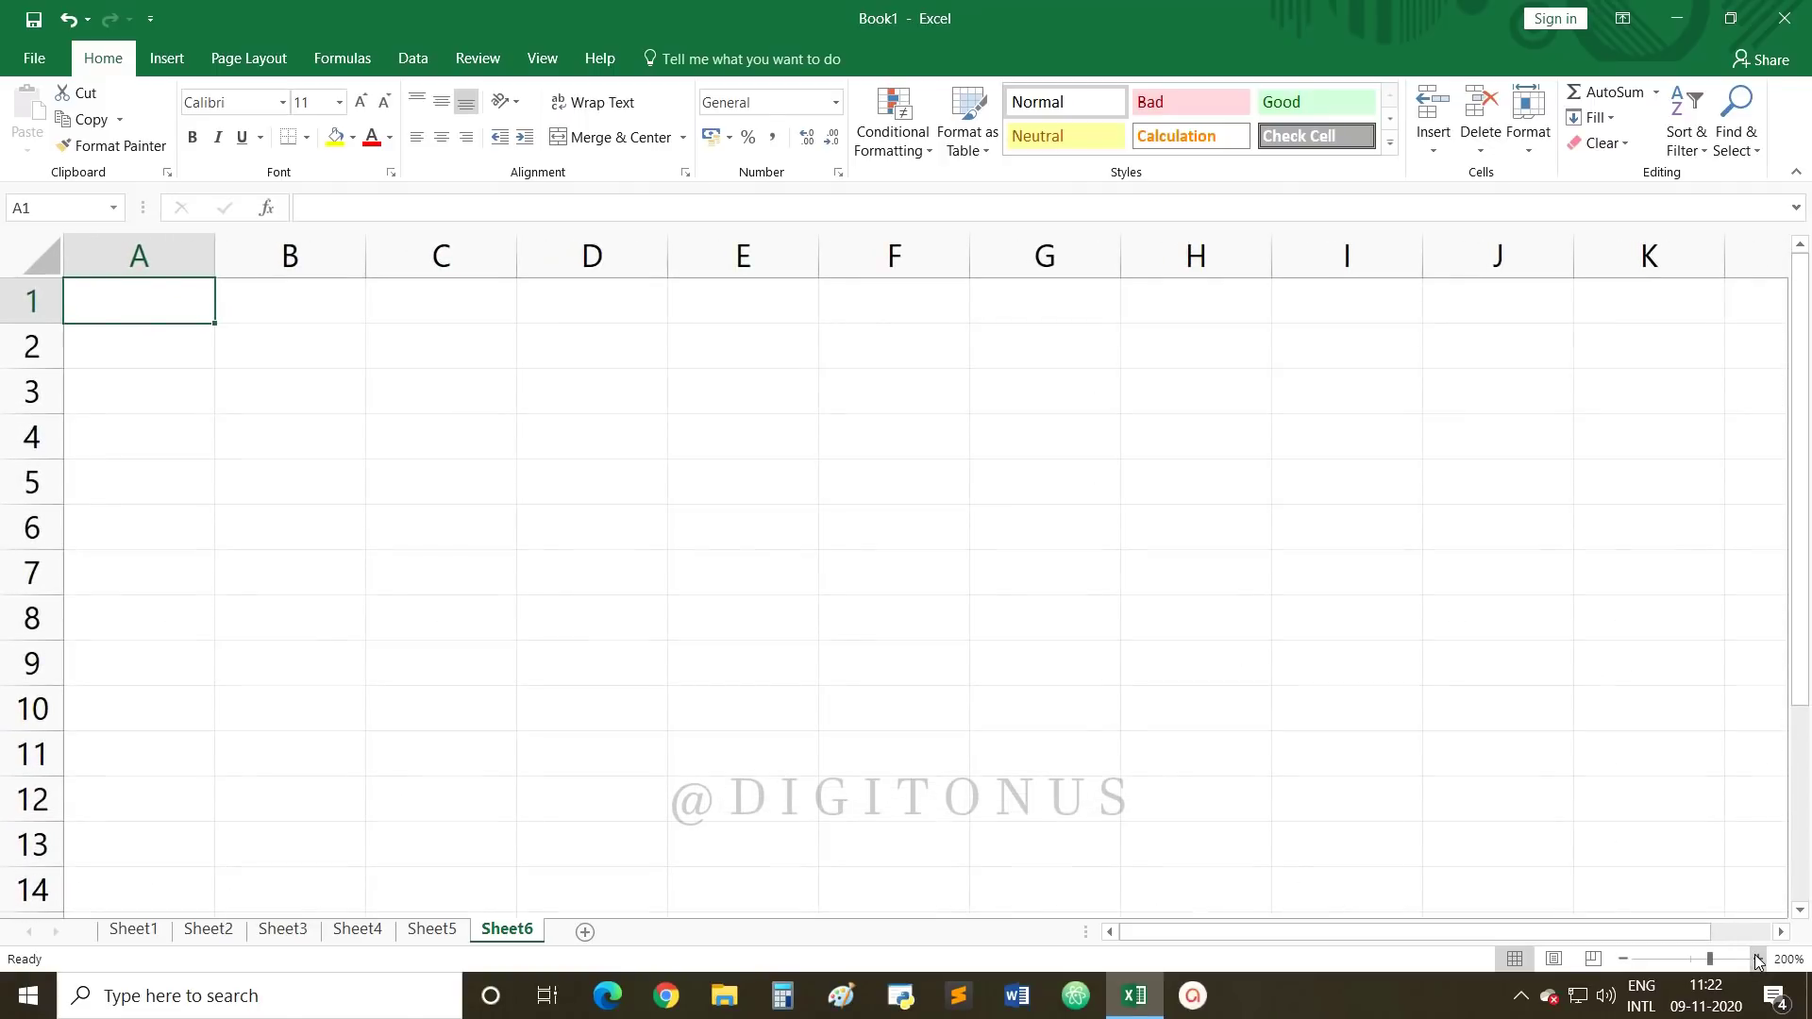
left_click(181, 401)
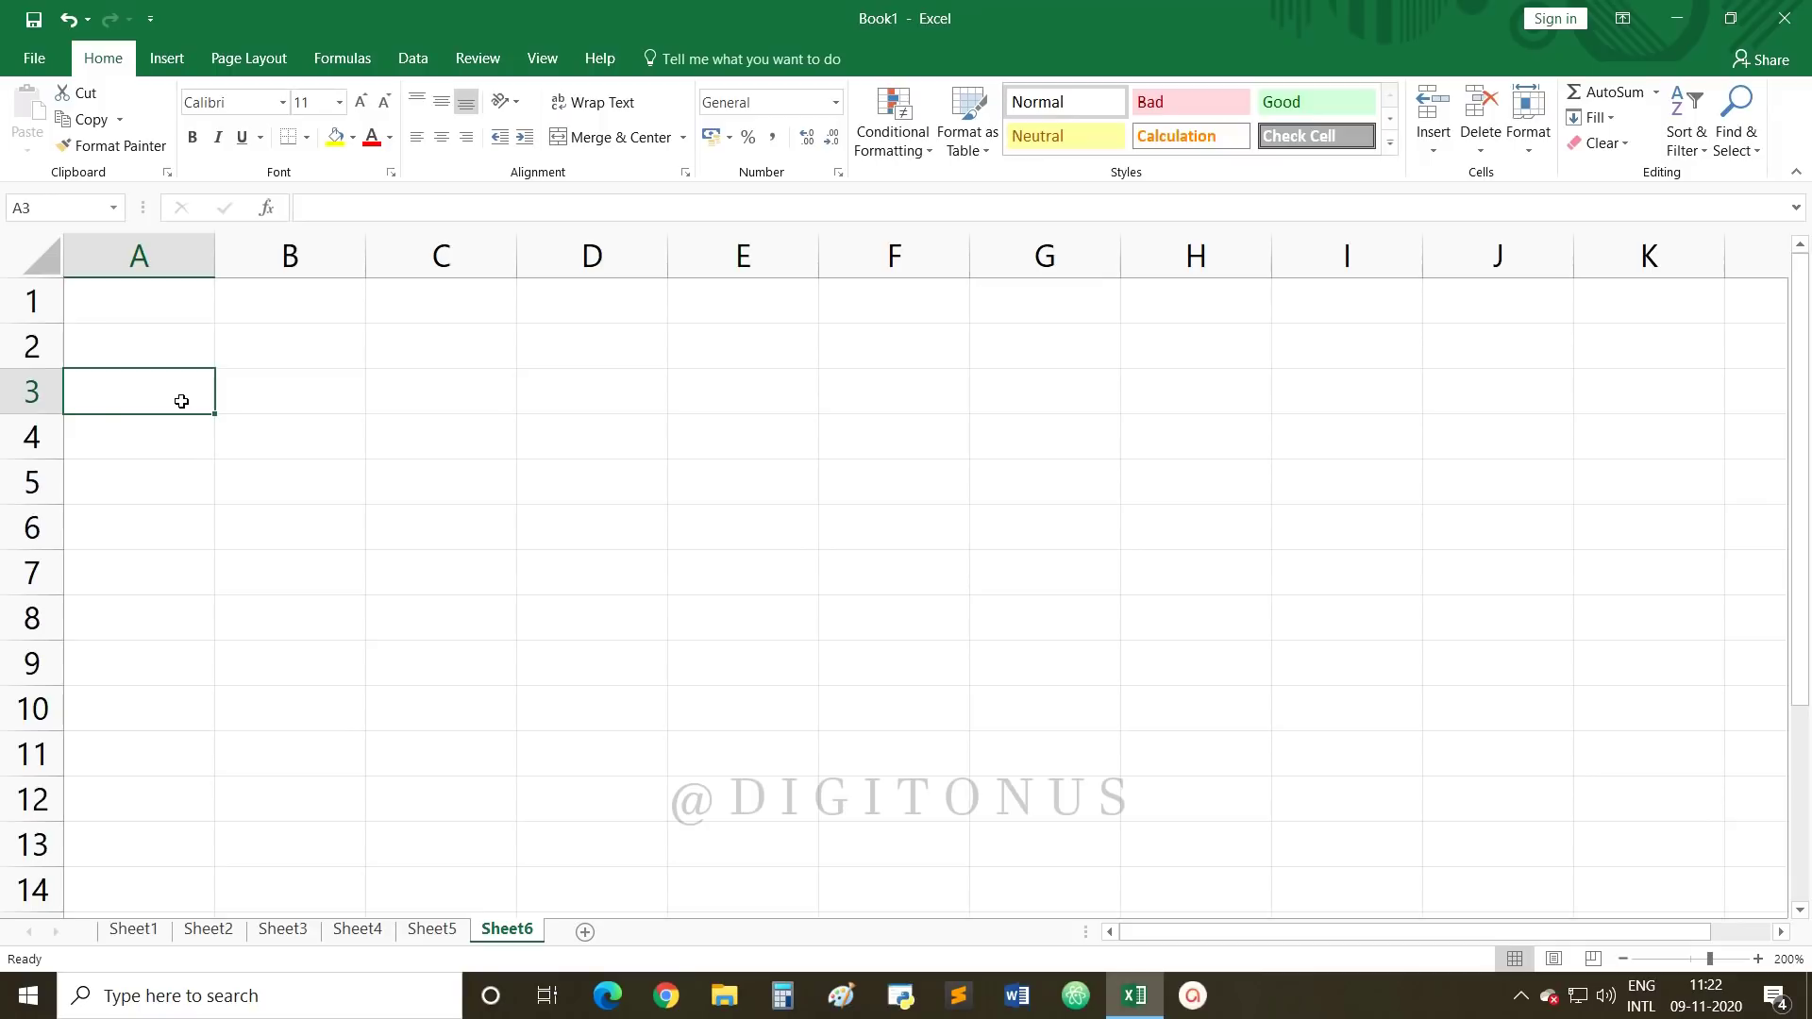
type("657")
left_click(151, 487)
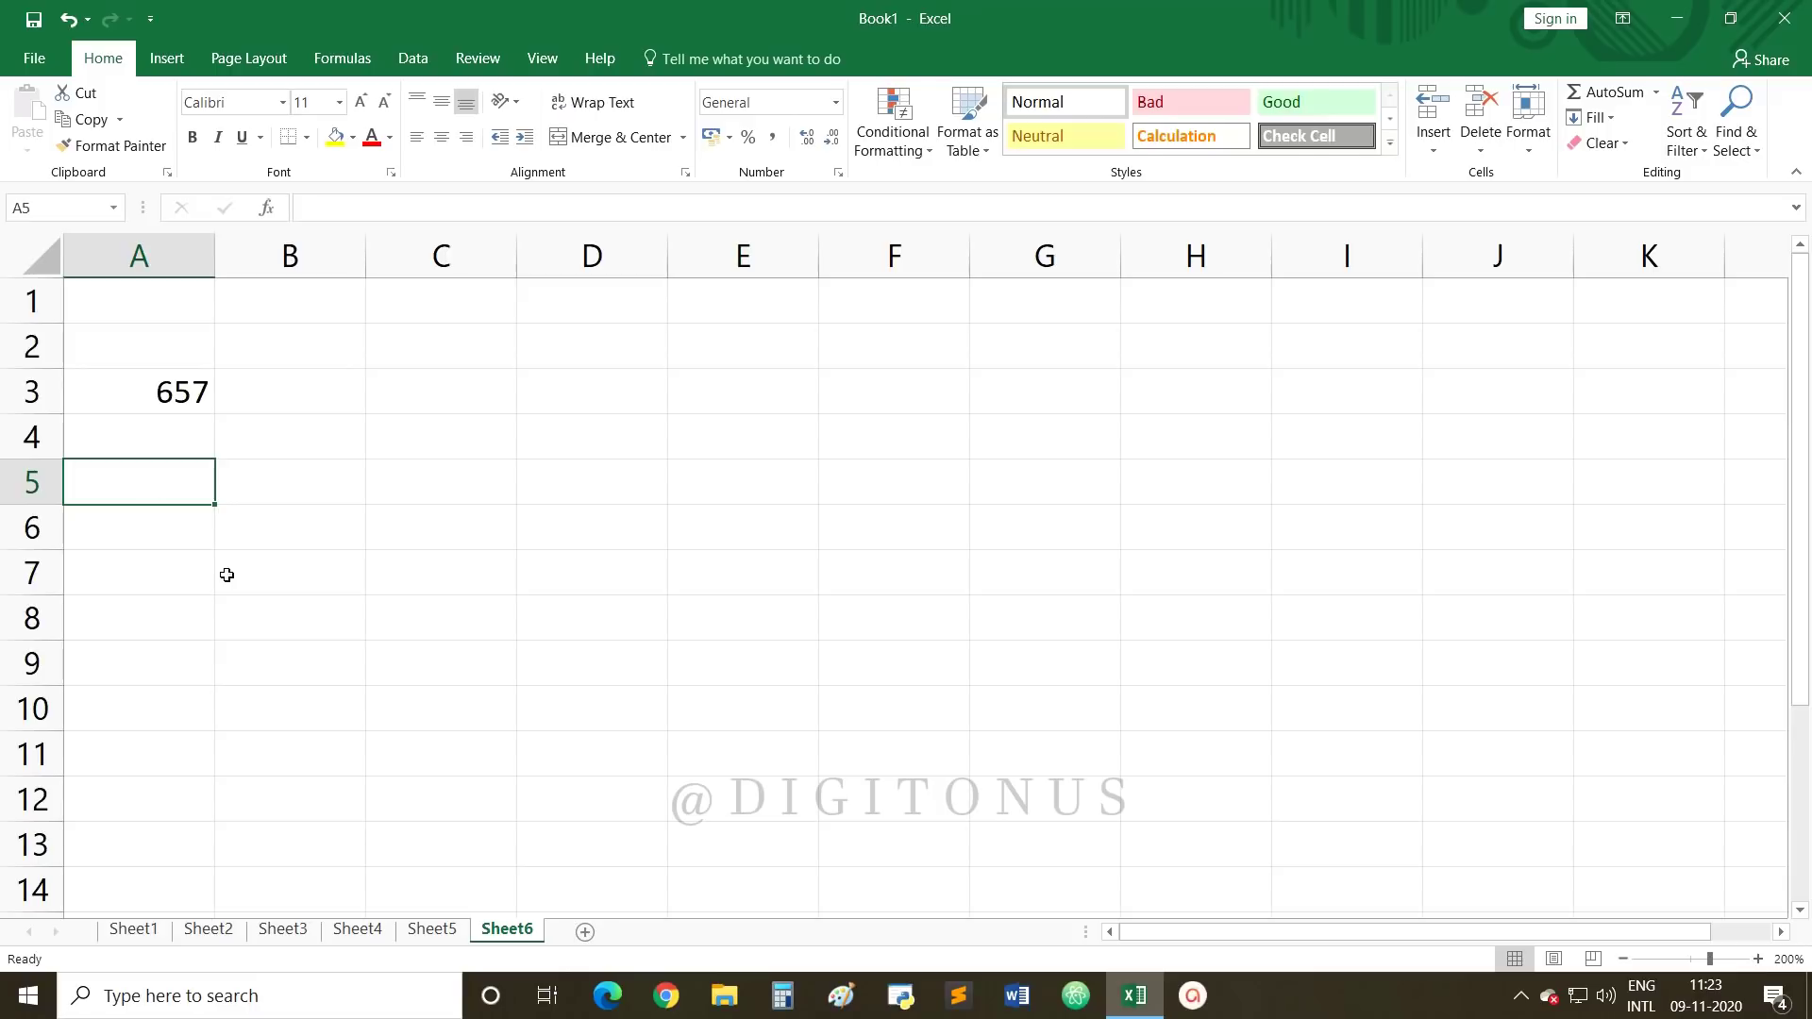
Step: Open a second Excel window and create a blank workbook in it
left_click(709, 1008)
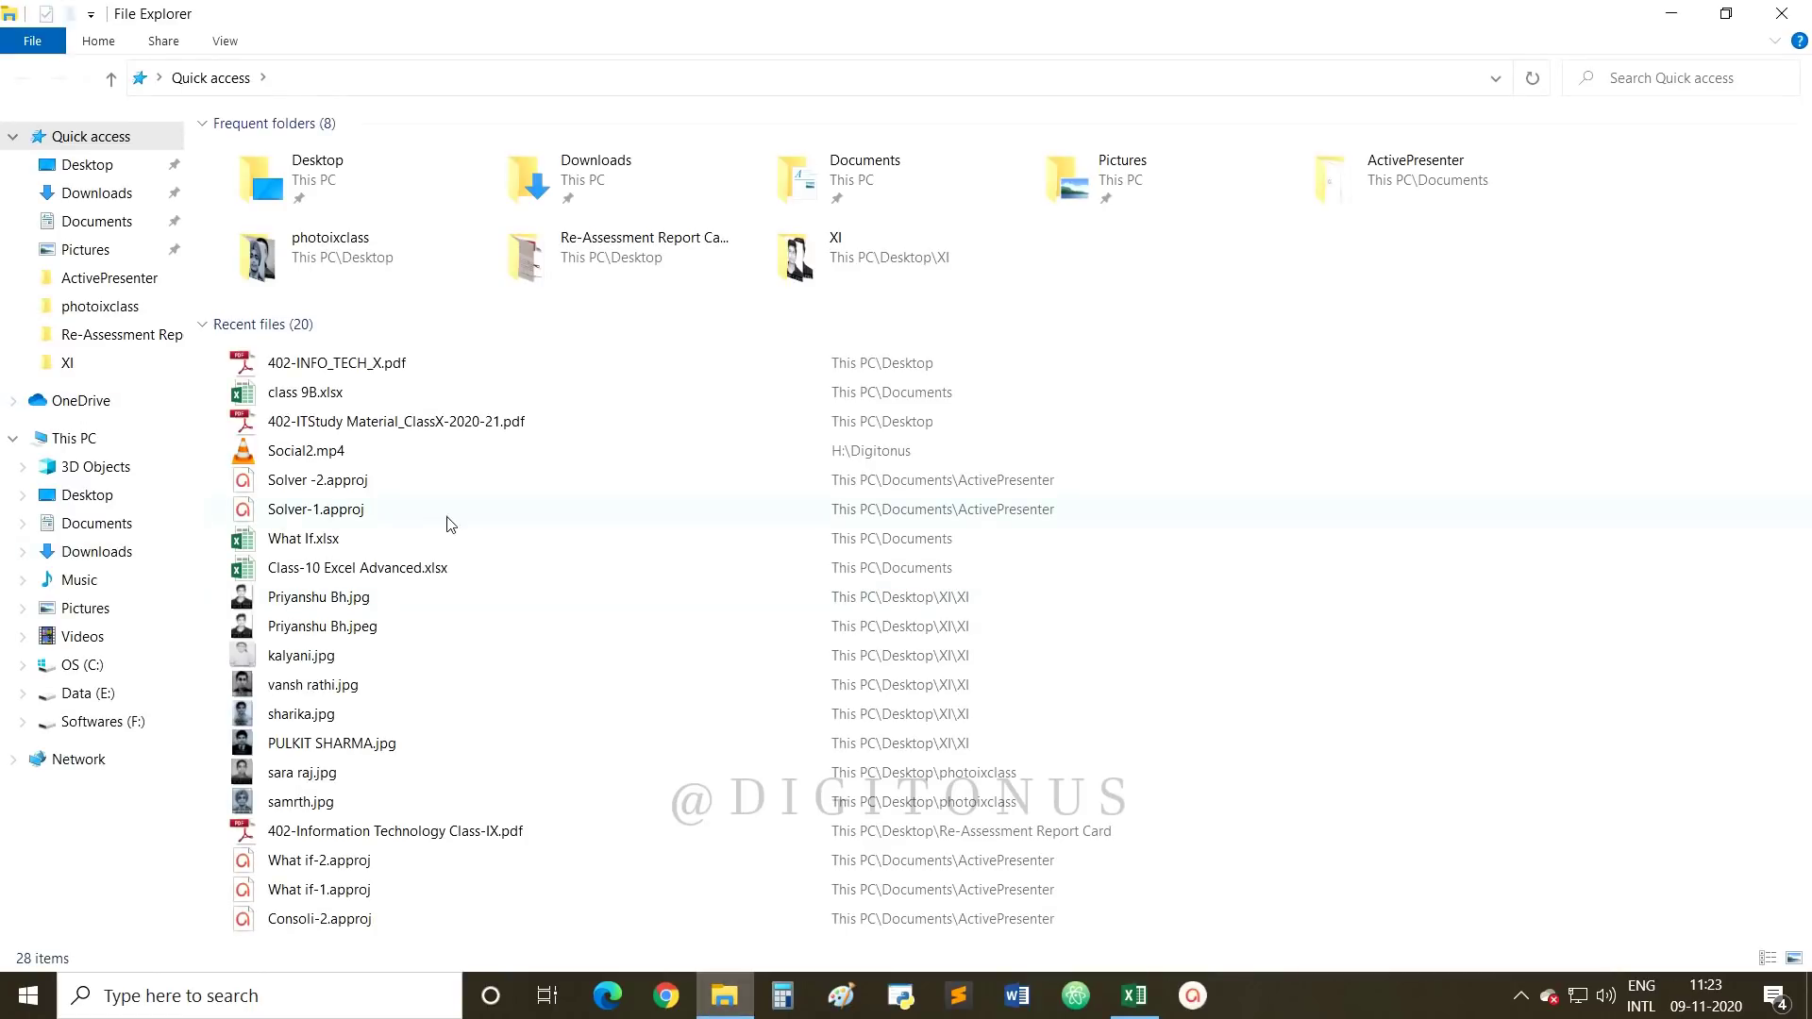
left_click(1781, 13)
right_click(1132, 1002)
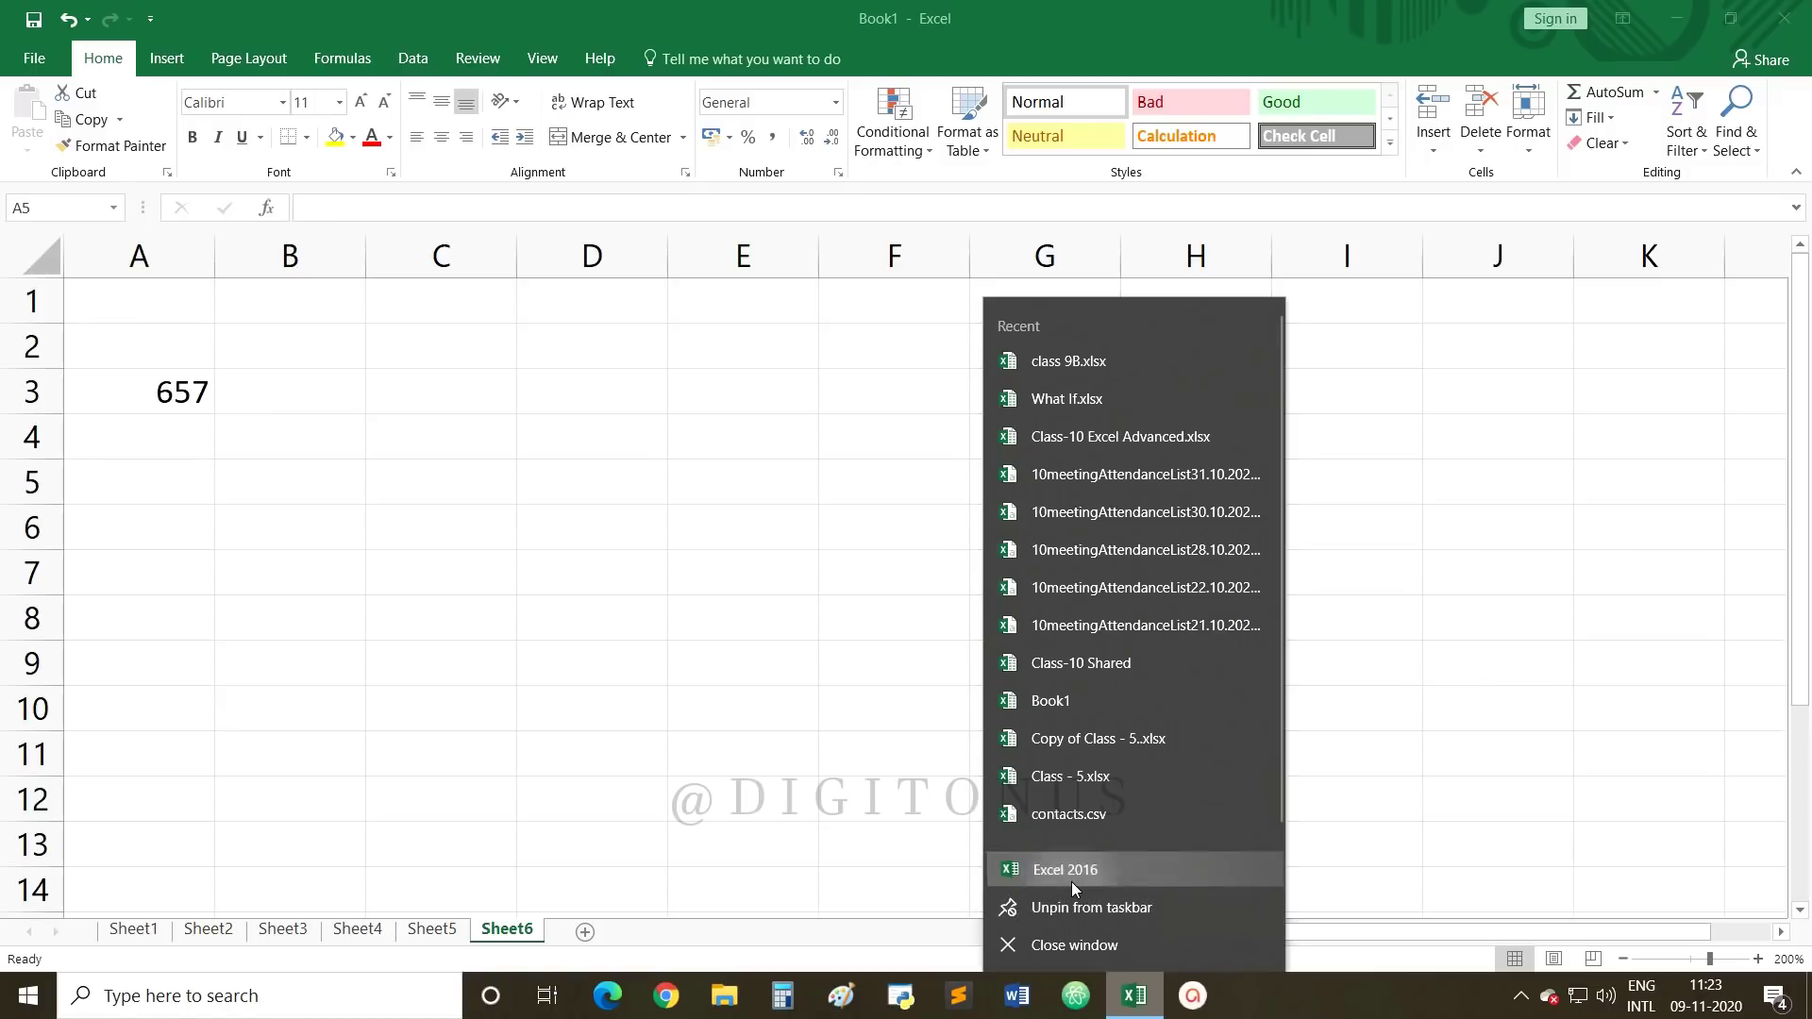
left_click(1072, 882)
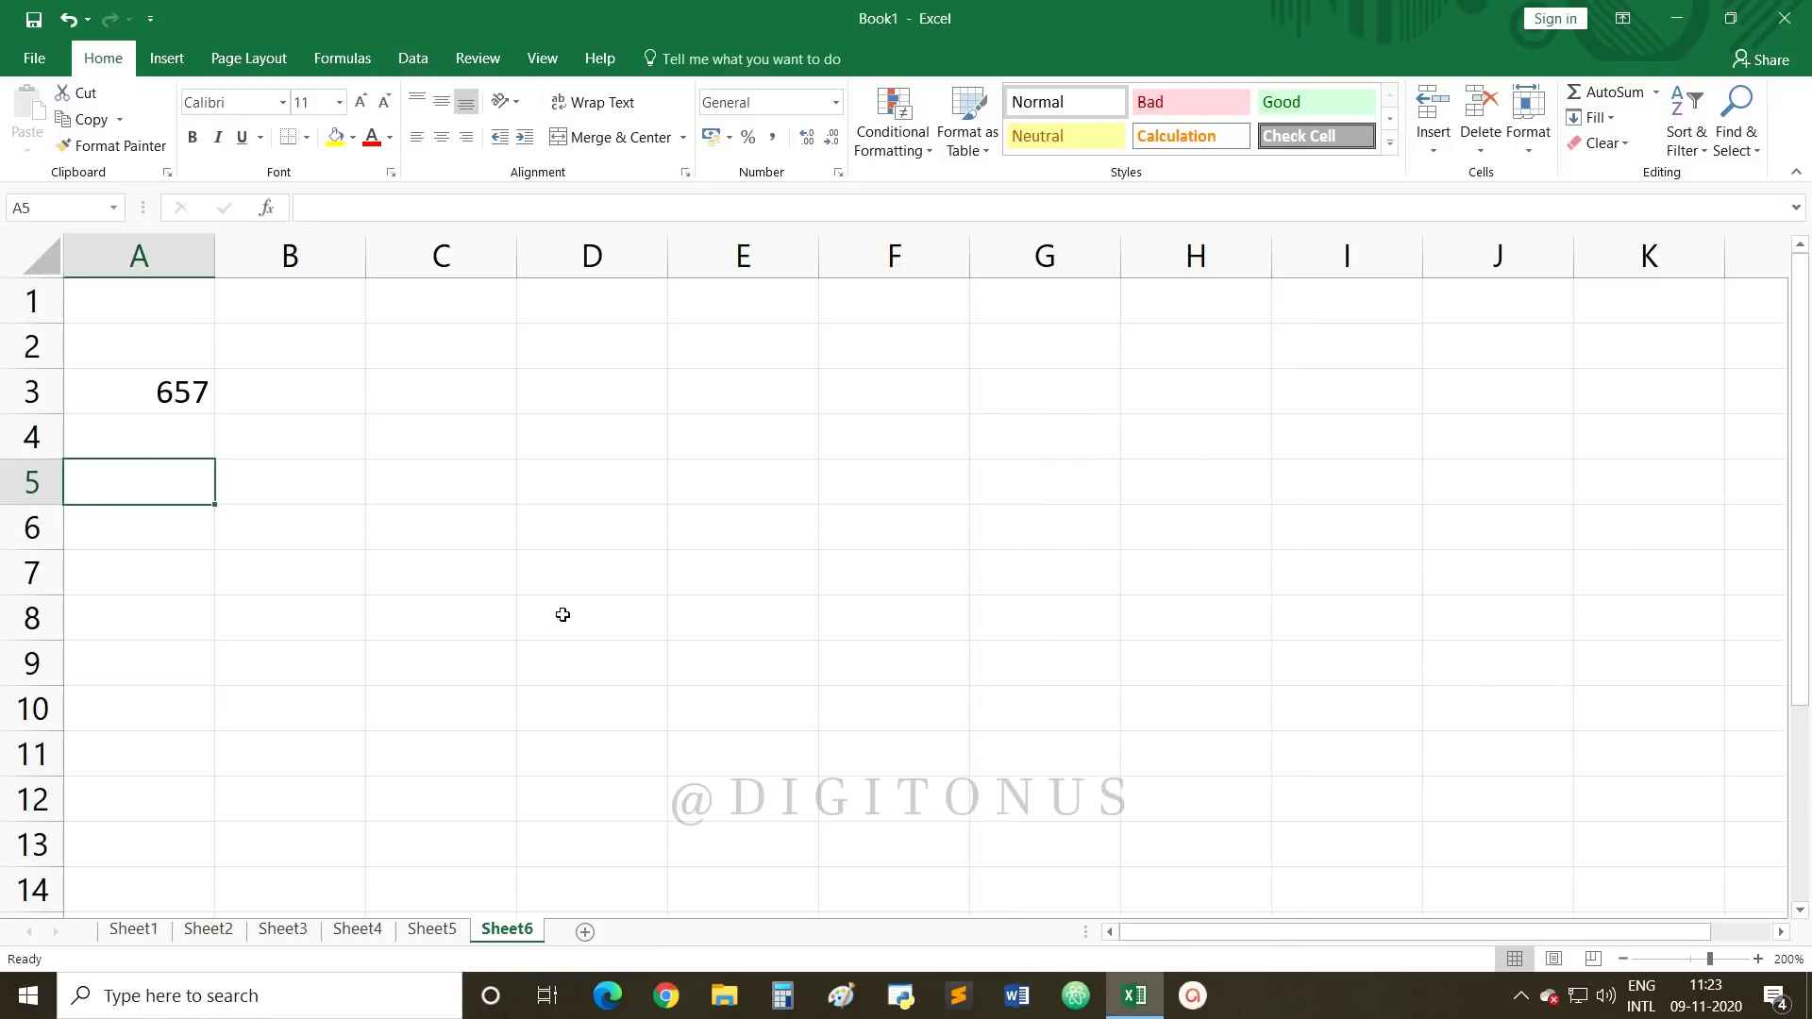
mouse_move(1137, 1007)
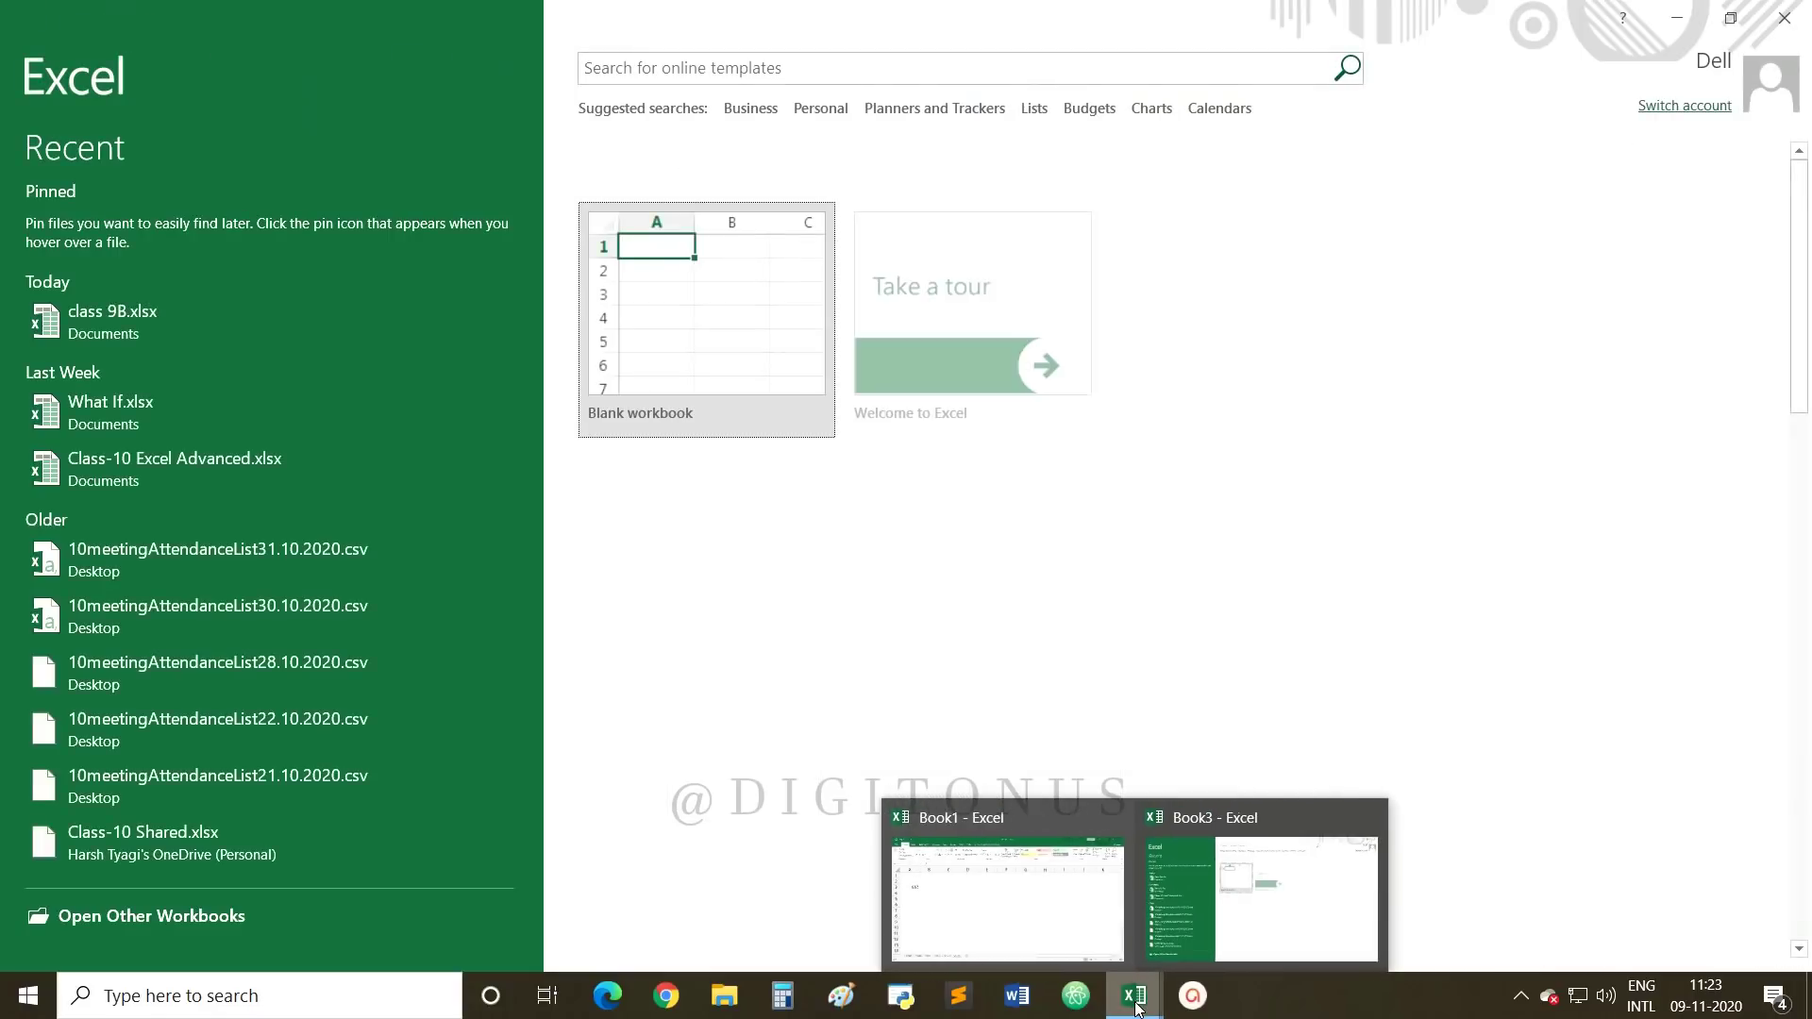
left_click(656, 327)
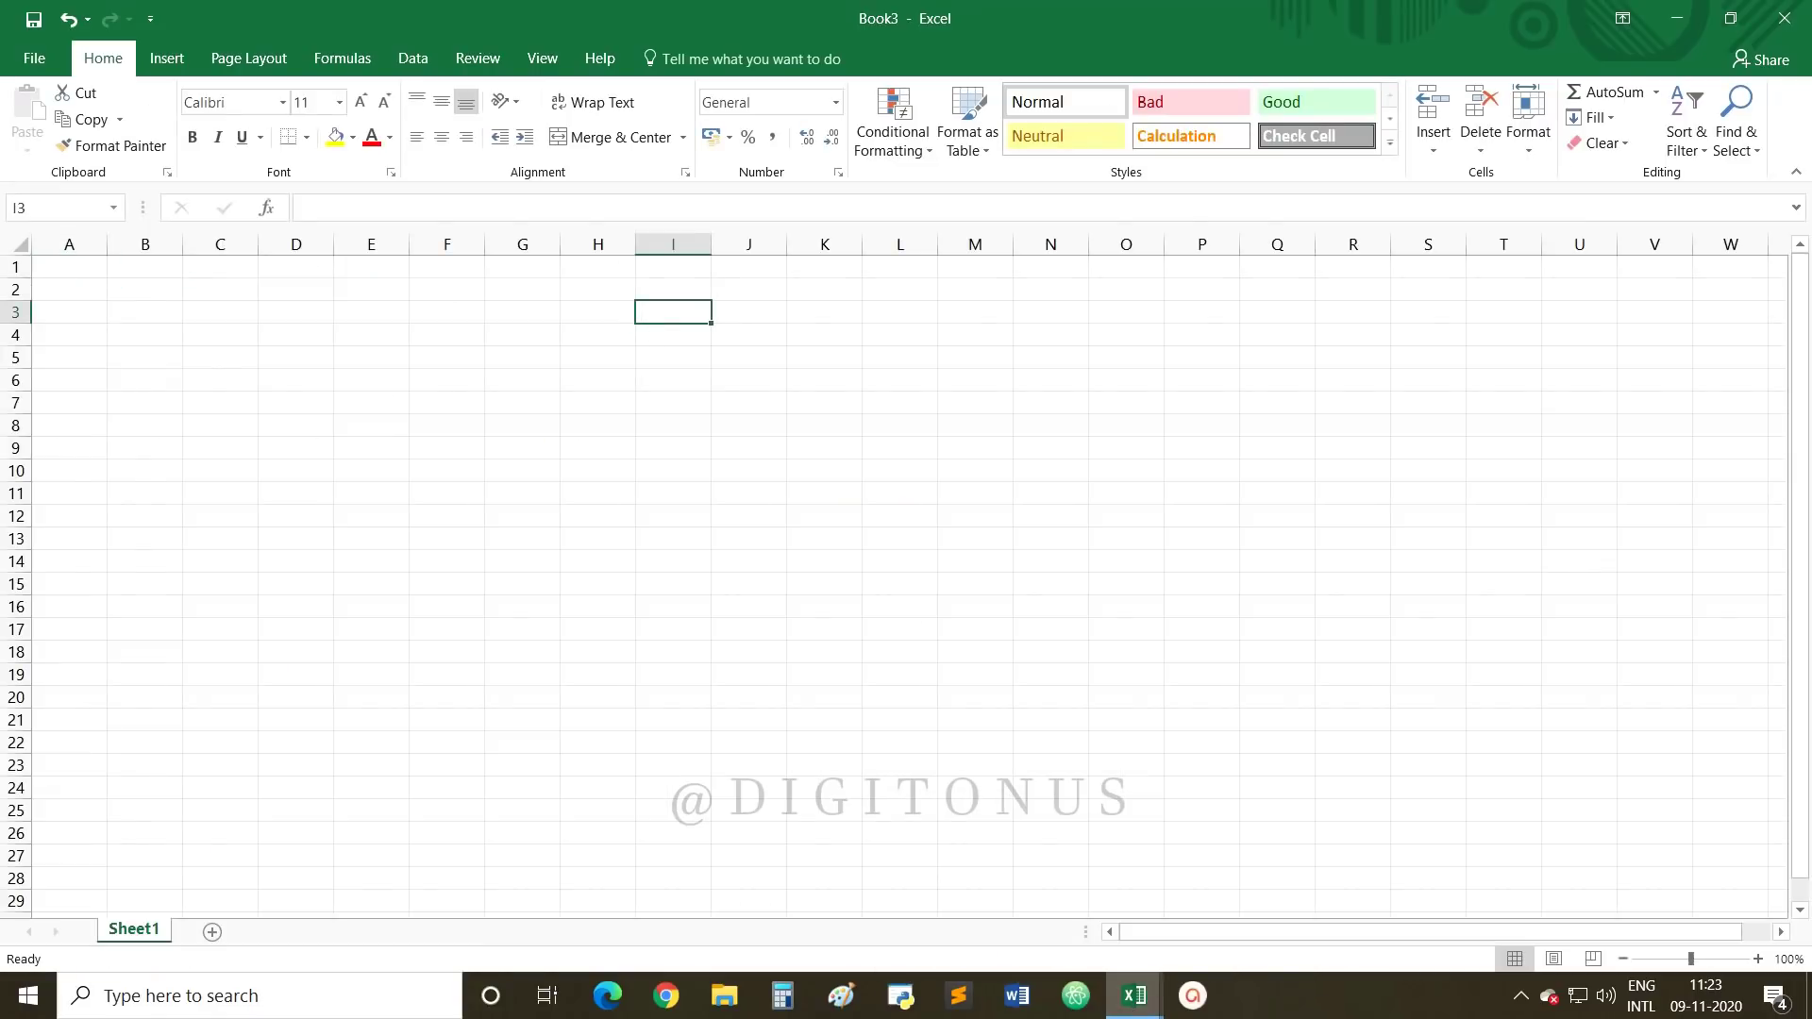
left_click(1758, 959)
left_click(1758, 958)
left_click(1758, 958)
left_click(1758, 959)
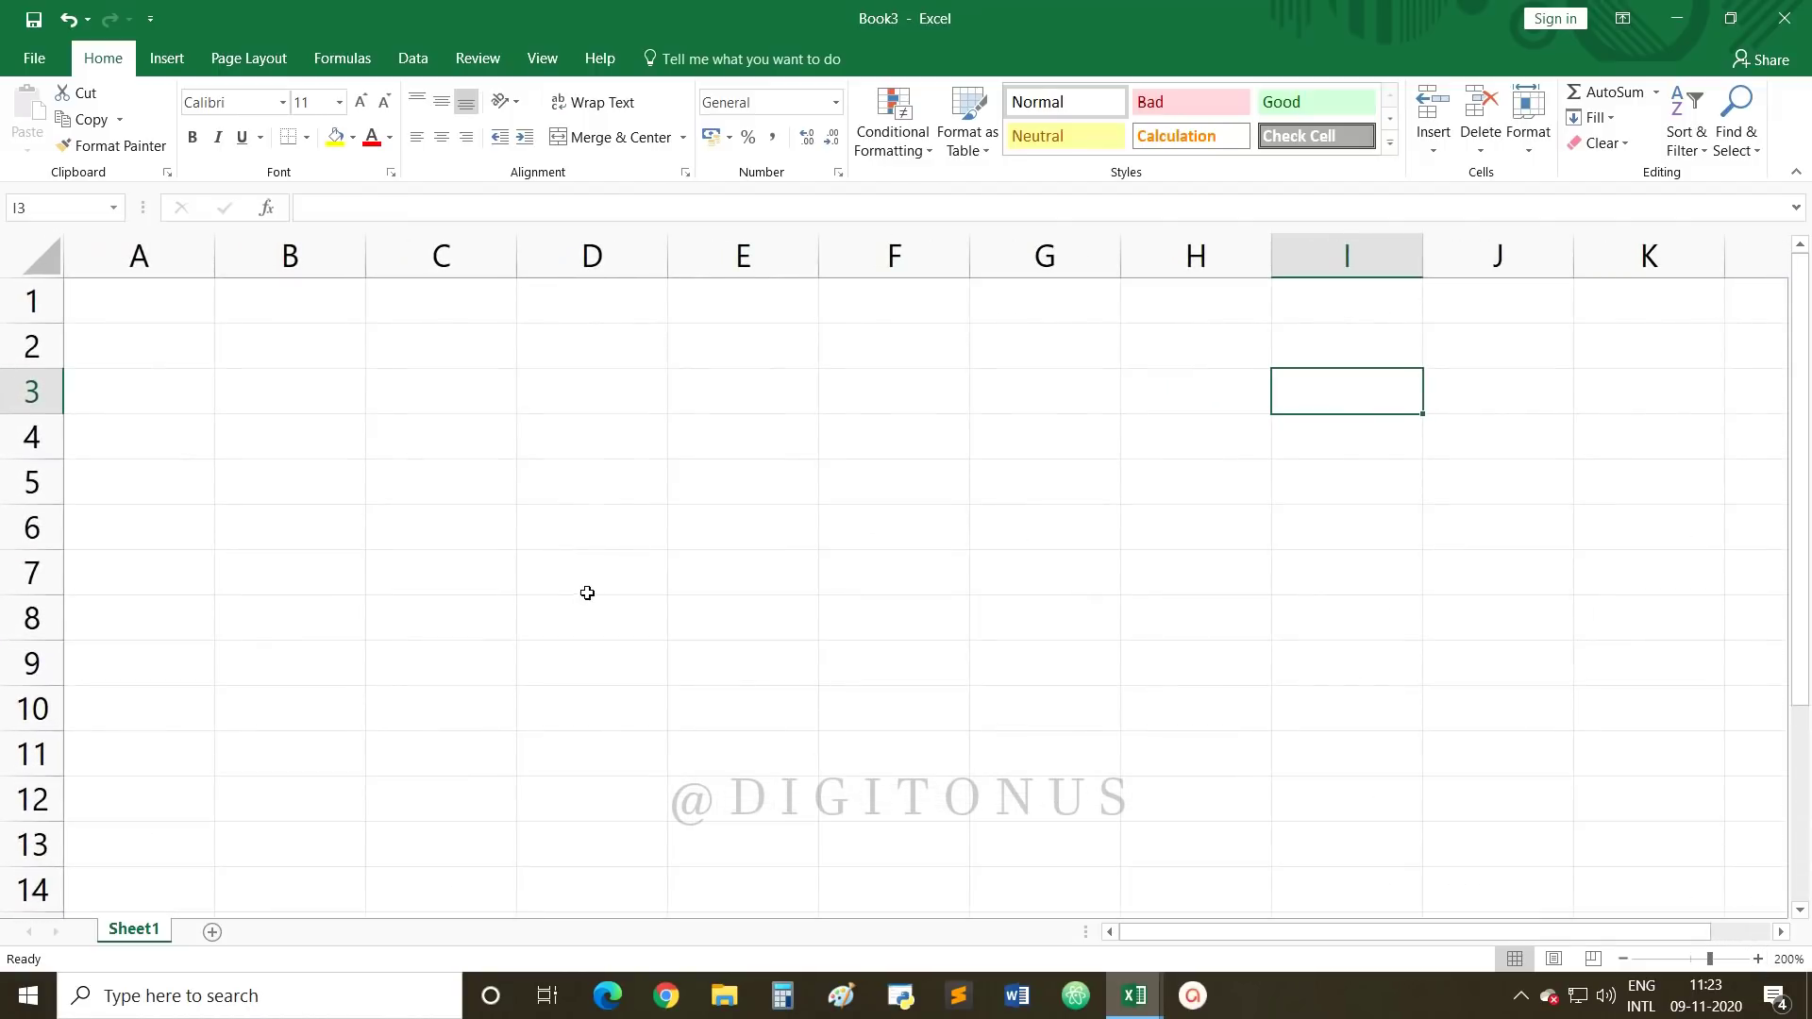
Step: Switch to Book1 to check cell A3 on Sheet6, and return to the Book3 workbook
left_click(1133, 998)
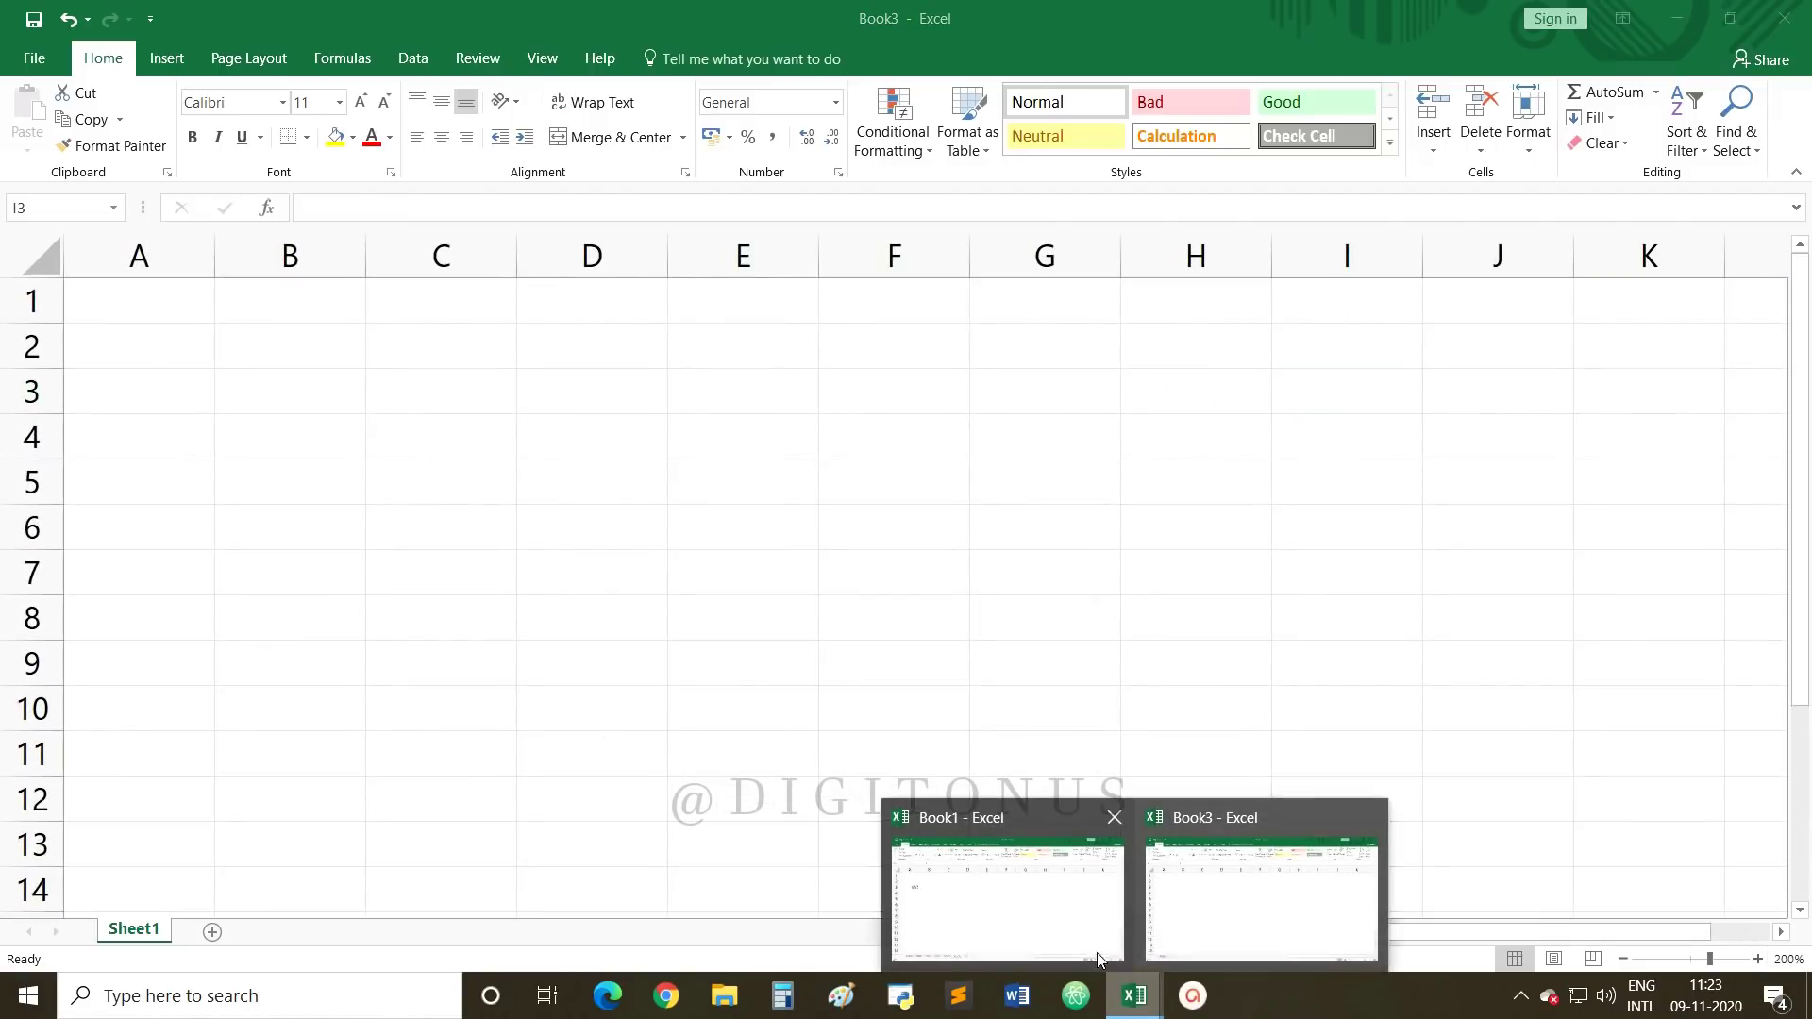
left_click(1030, 908)
left_click(190, 394)
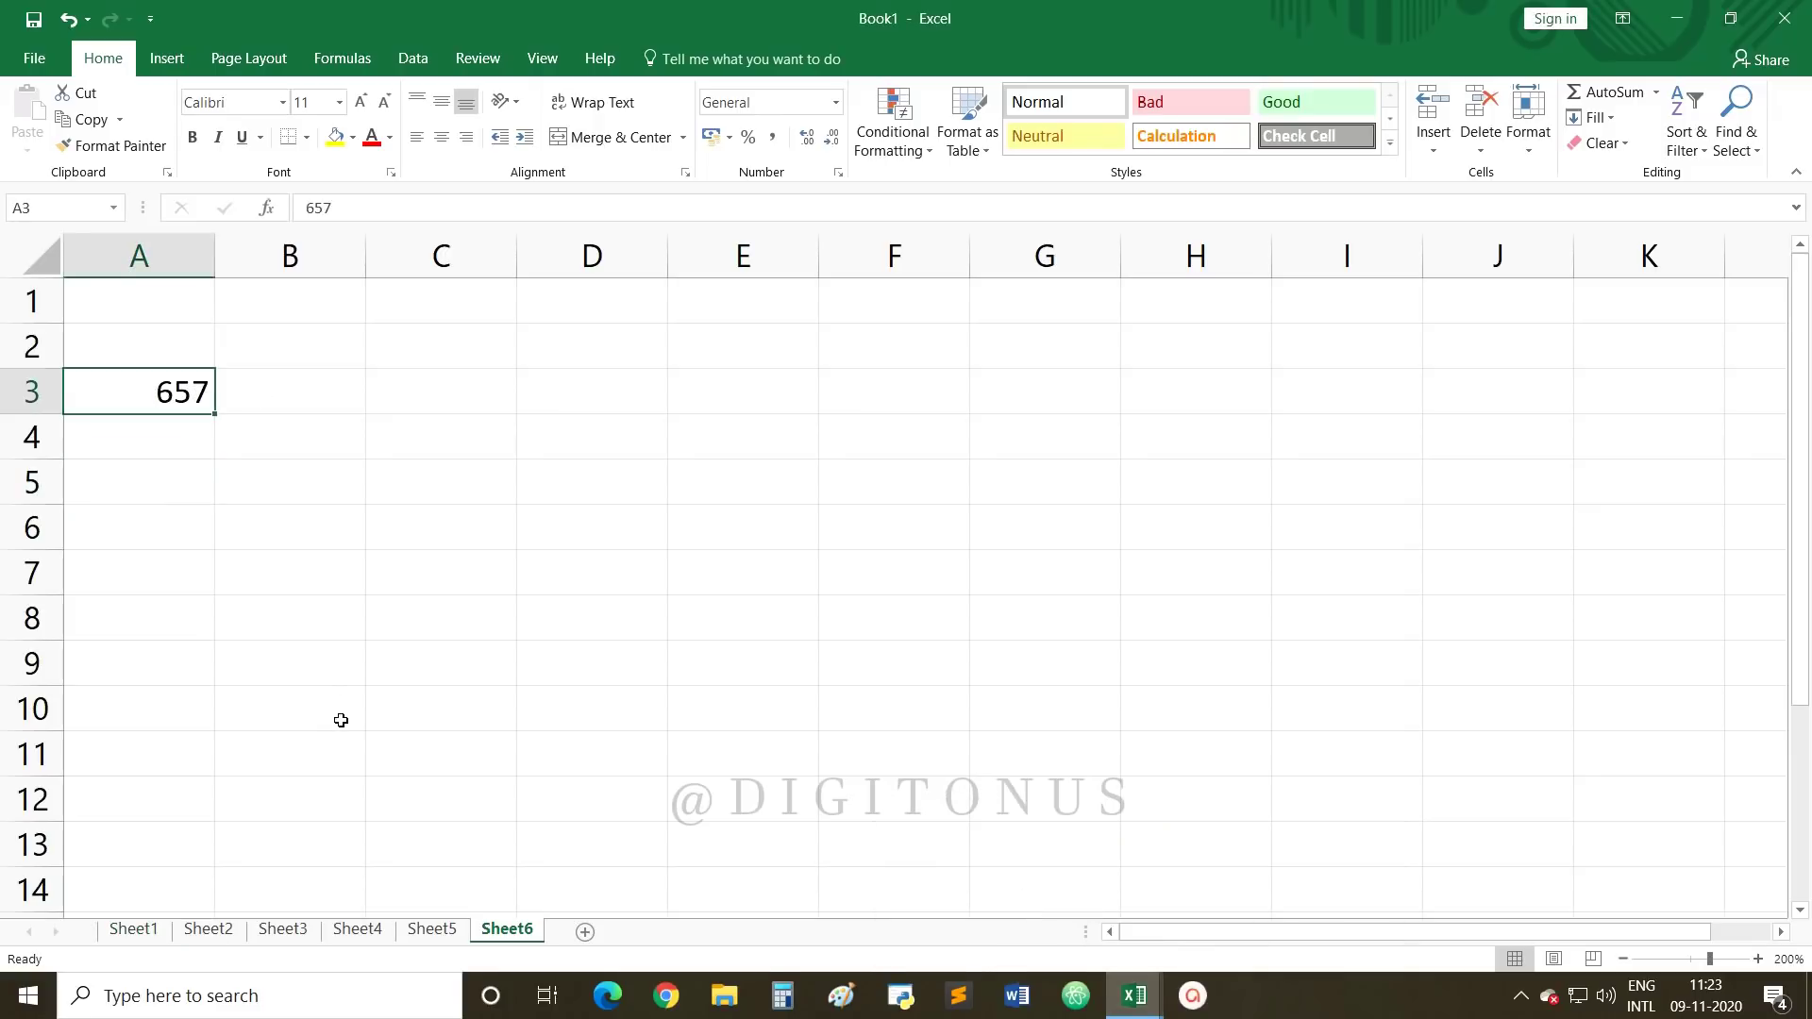
left_click(1133, 996)
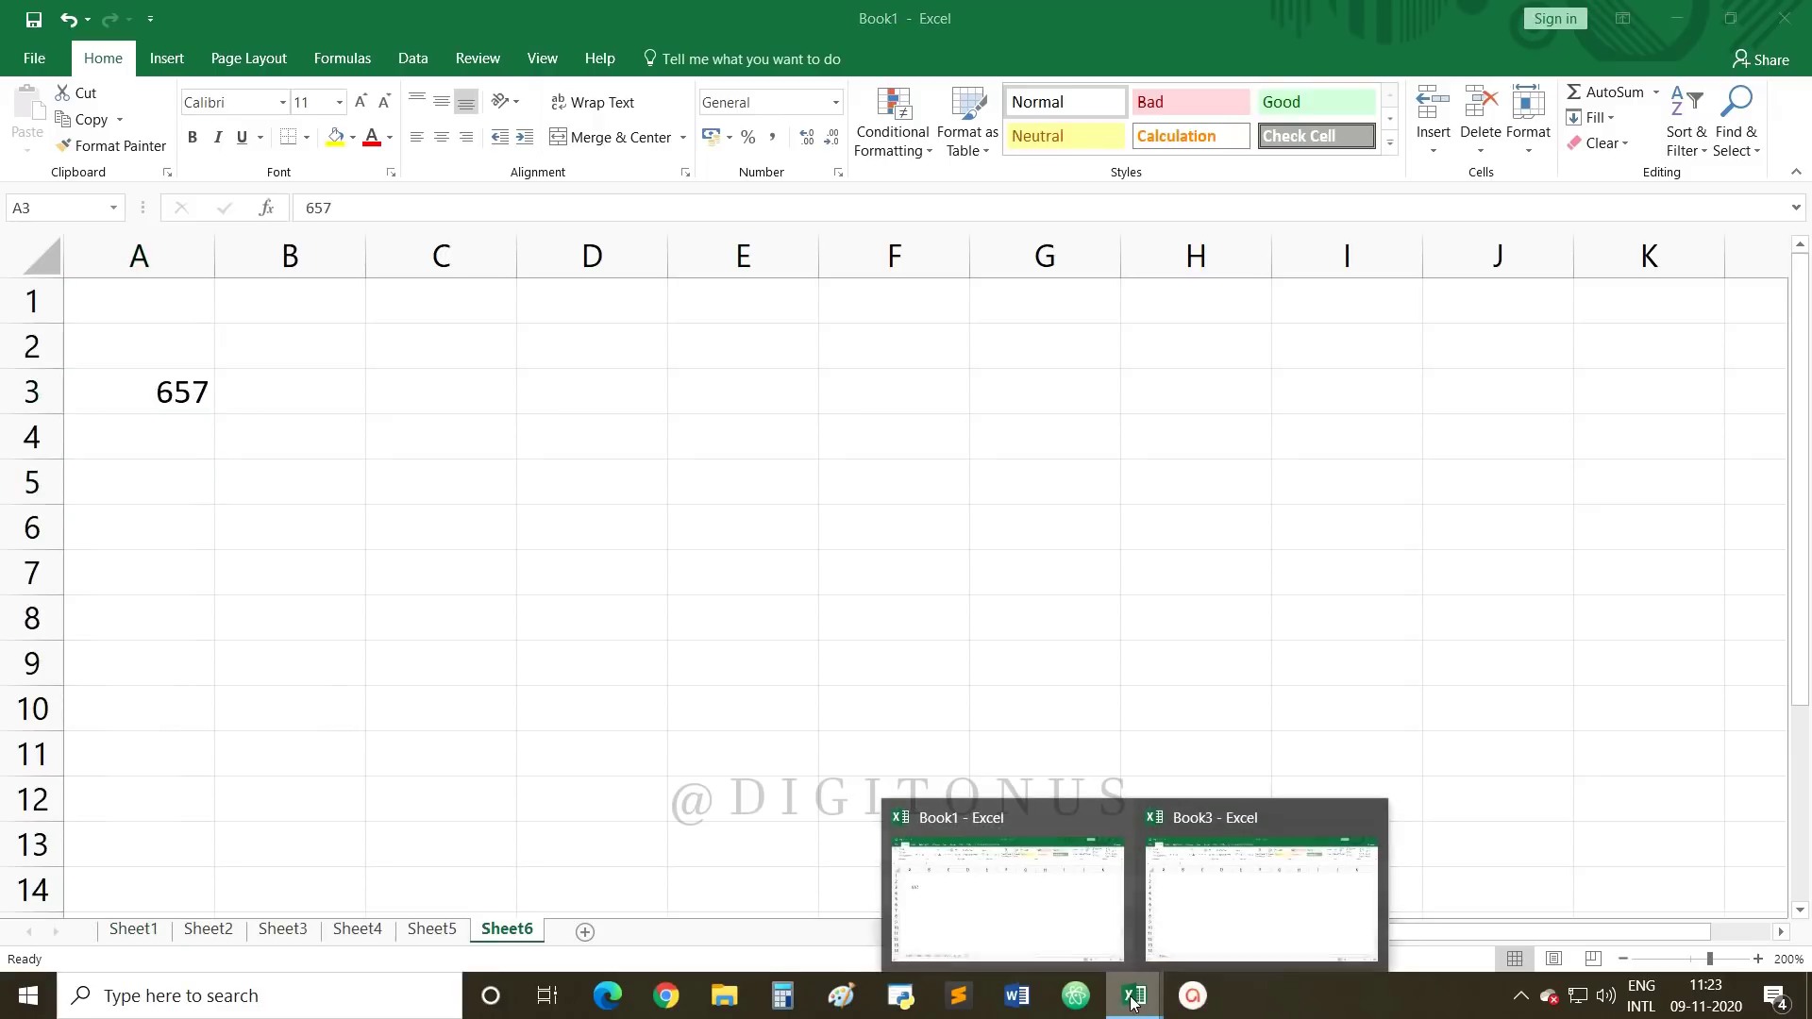
left_click(1198, 909)
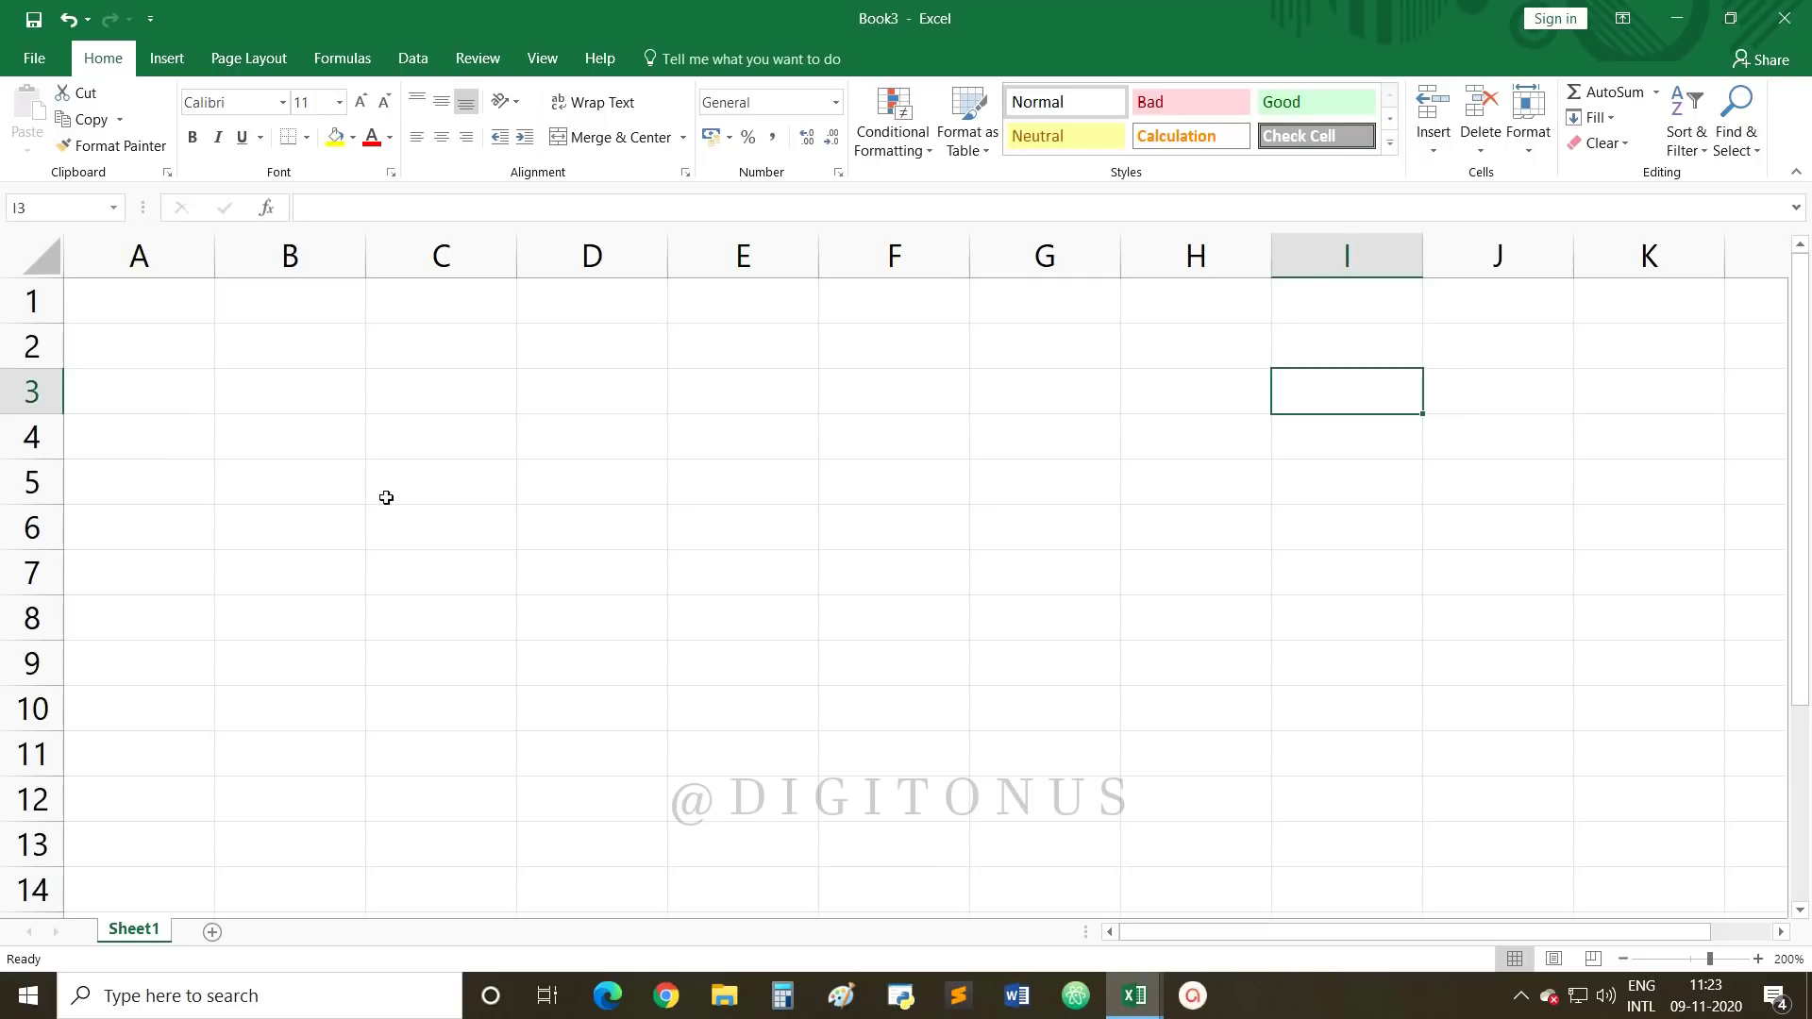
Step: Enter 1023 in cell D6 on Sheet1 of Book3
left_click(631, 534)
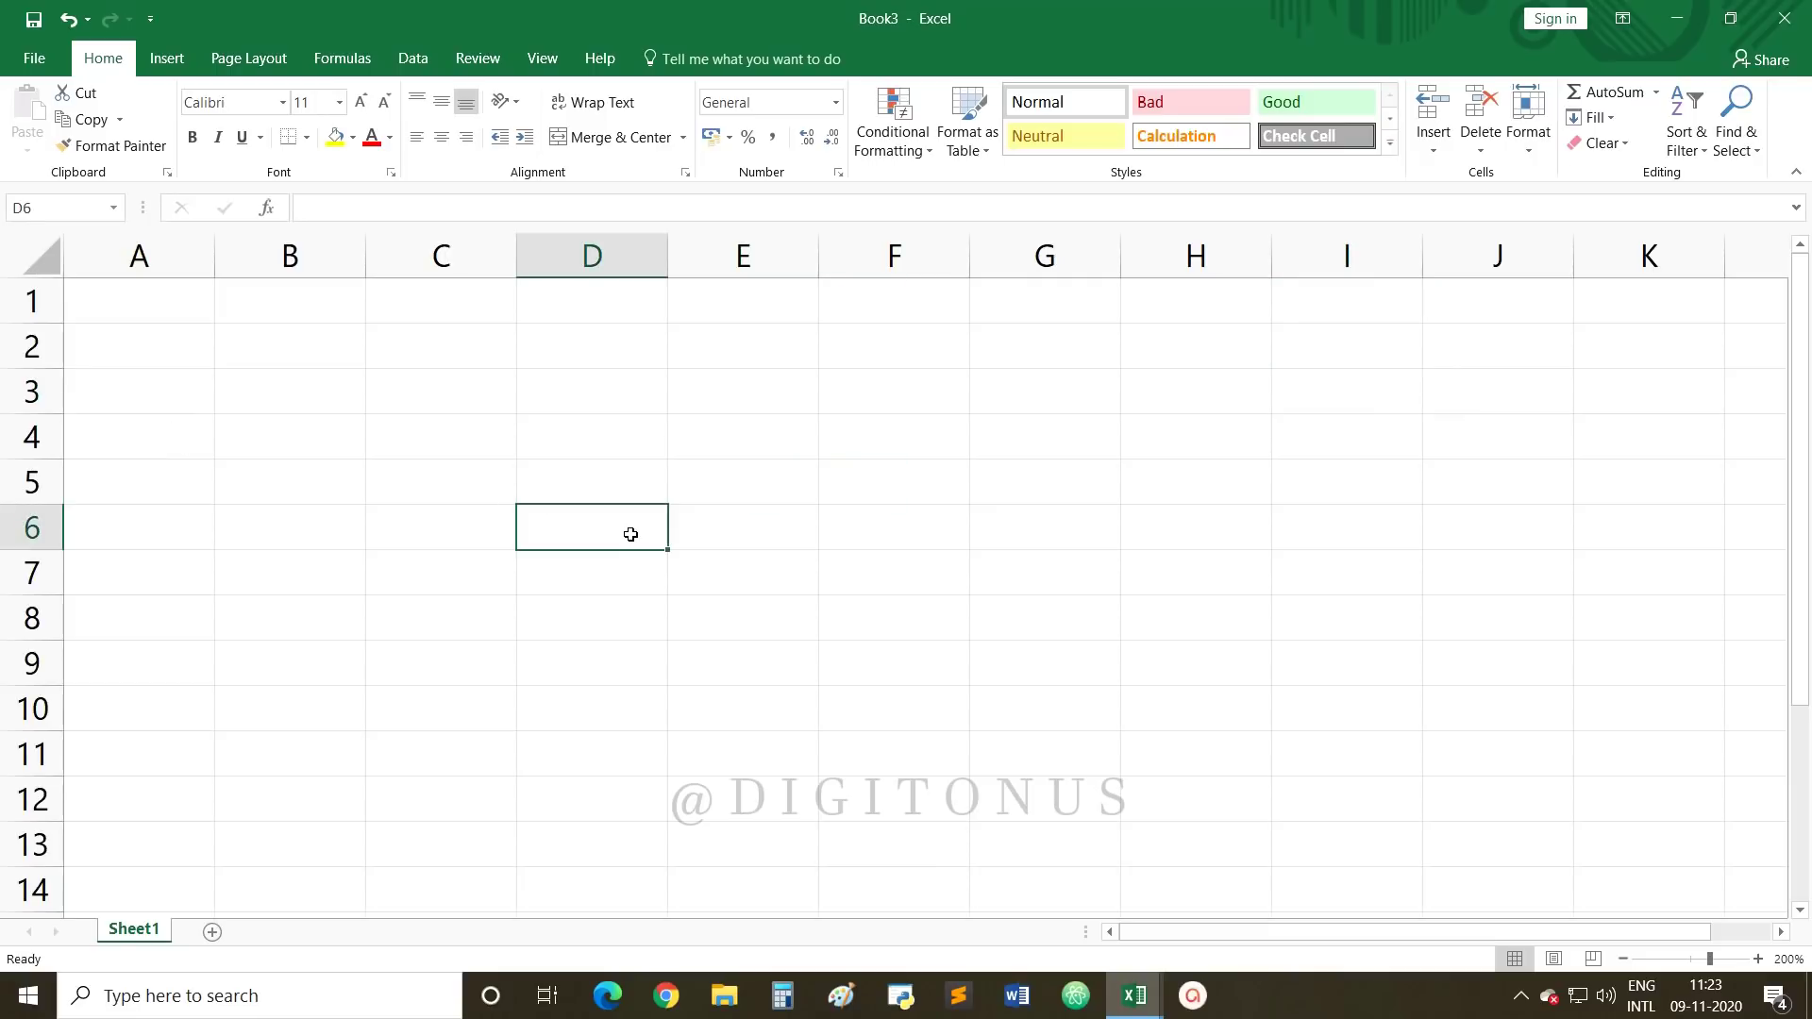
type("1023")
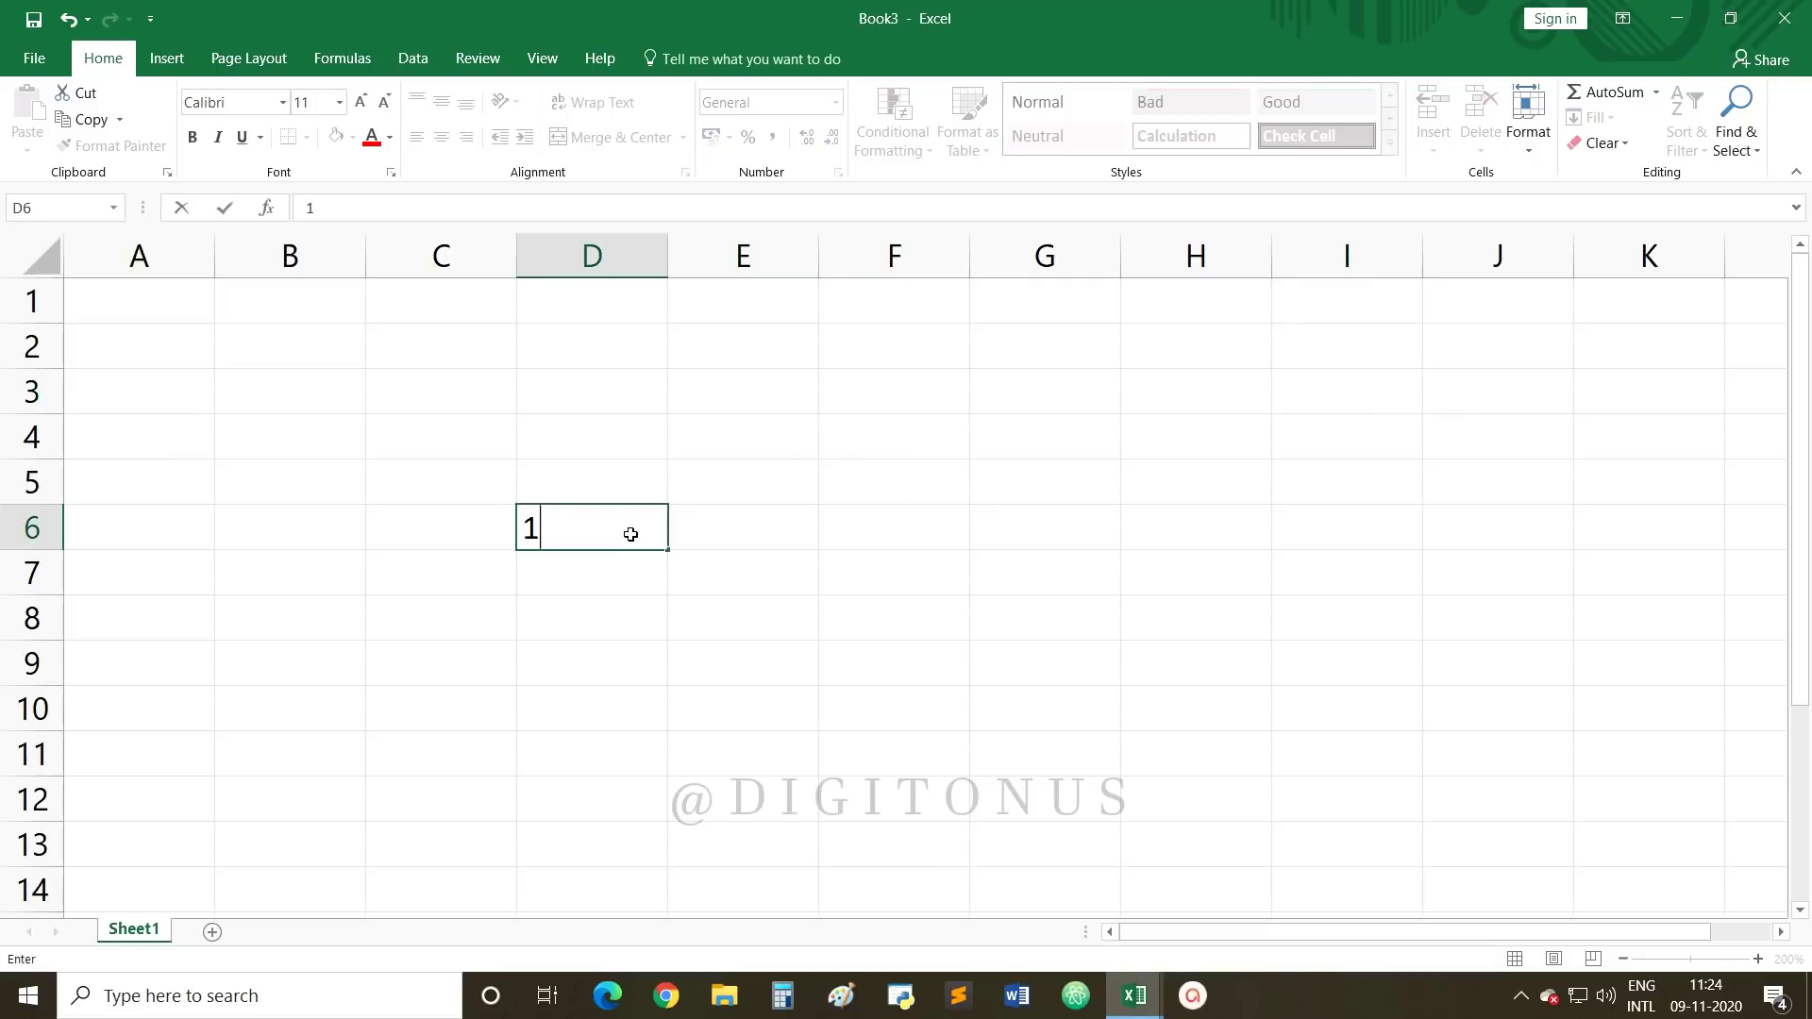
left_click(632, 608)
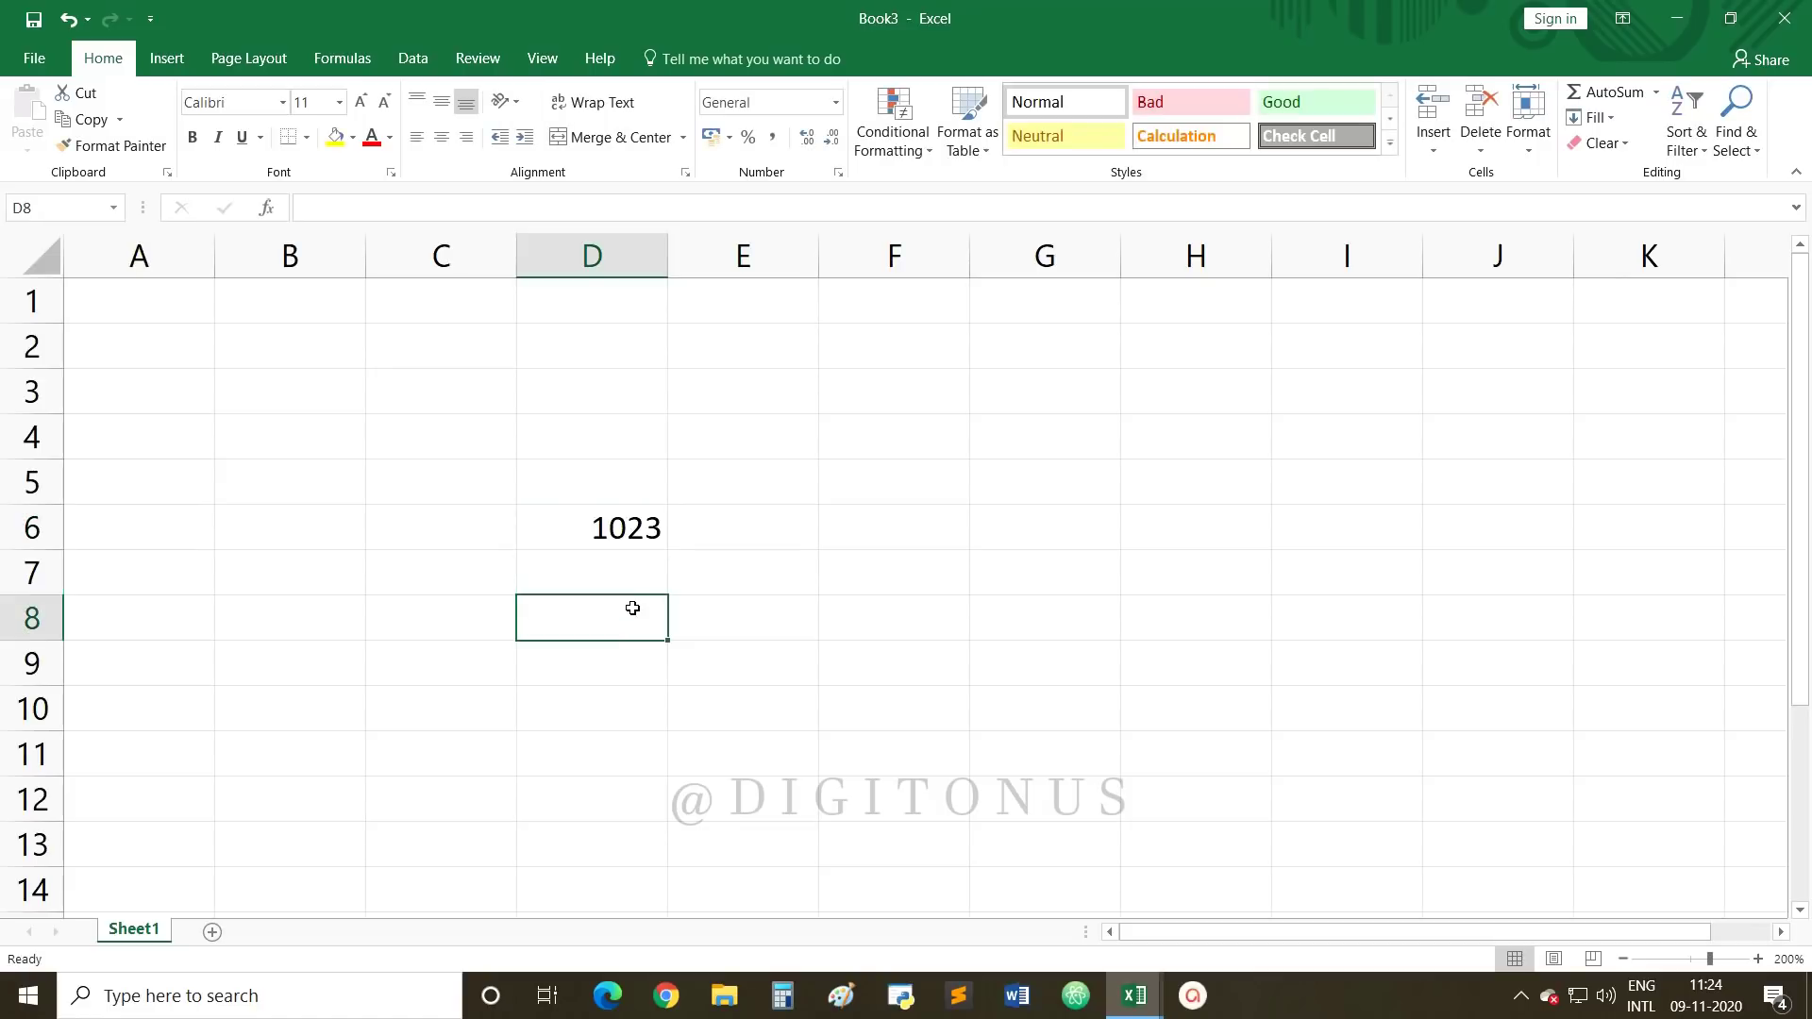
left_click(586, 515)
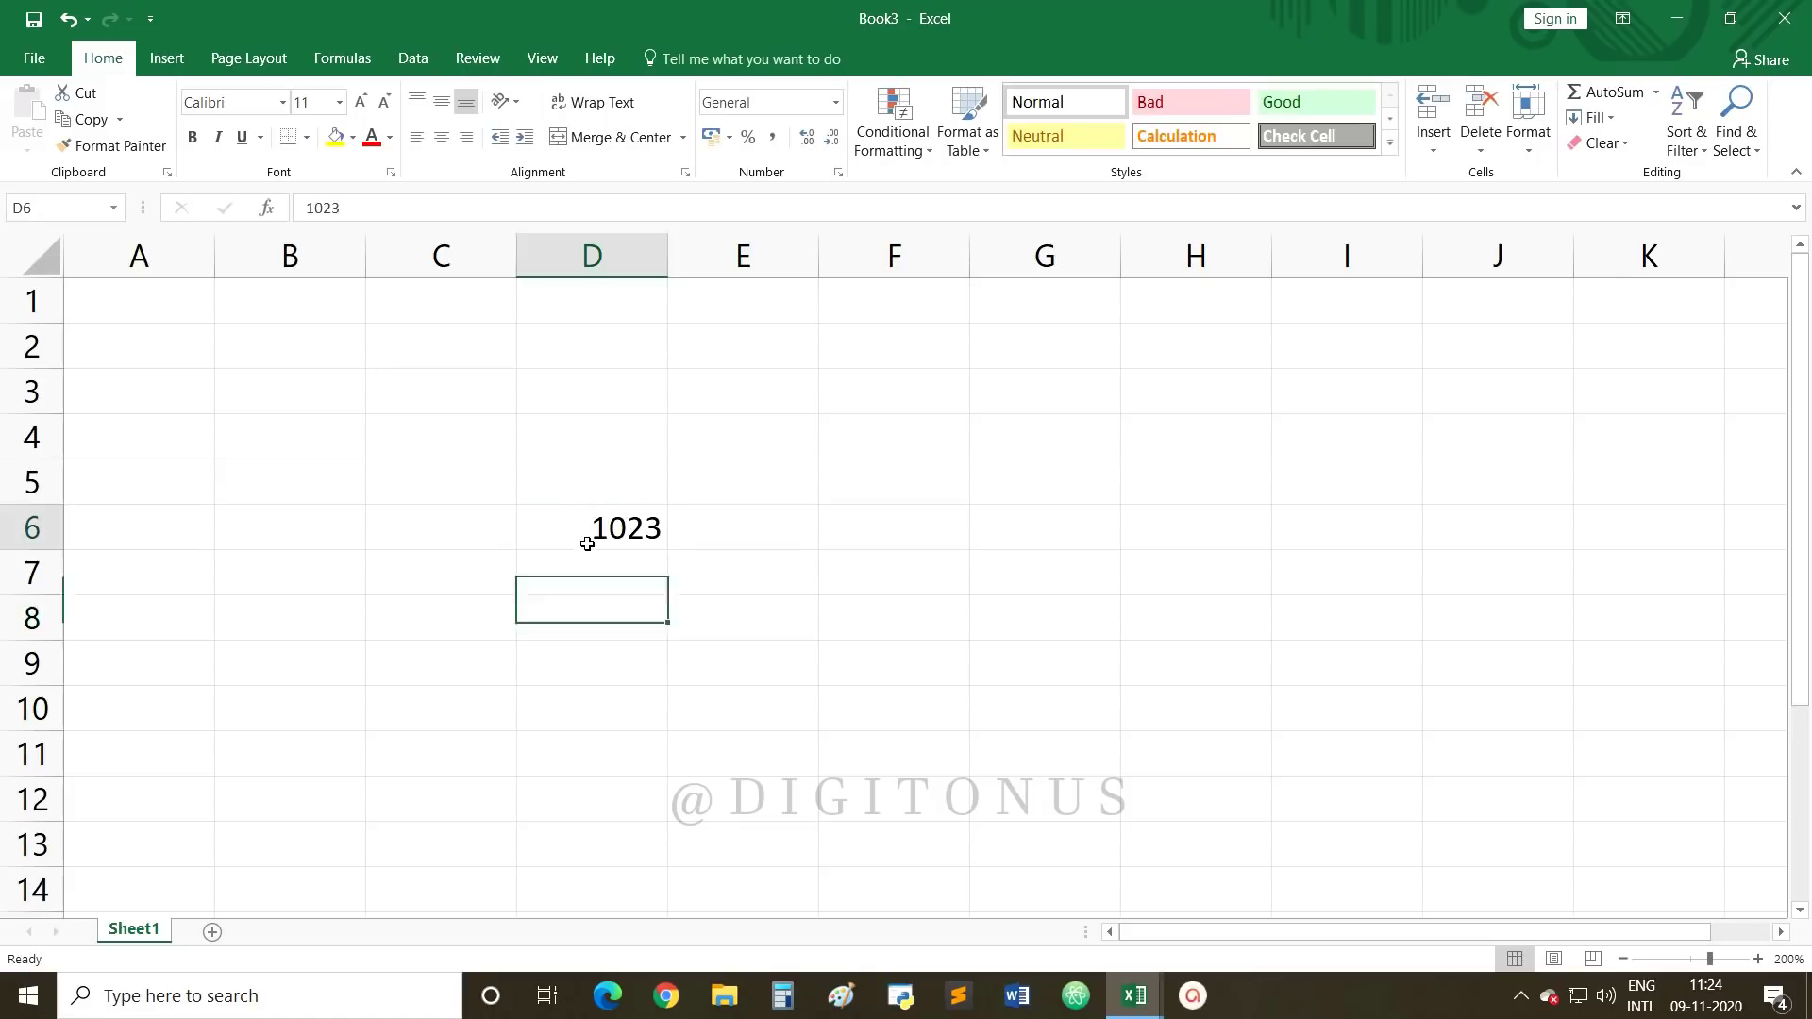
Step: Compare cell A3 on Sheet6 of Book1 with cell D6 of Book3, and return to an empty cell on Sheet6 of Book1
left_click(1135, 995)
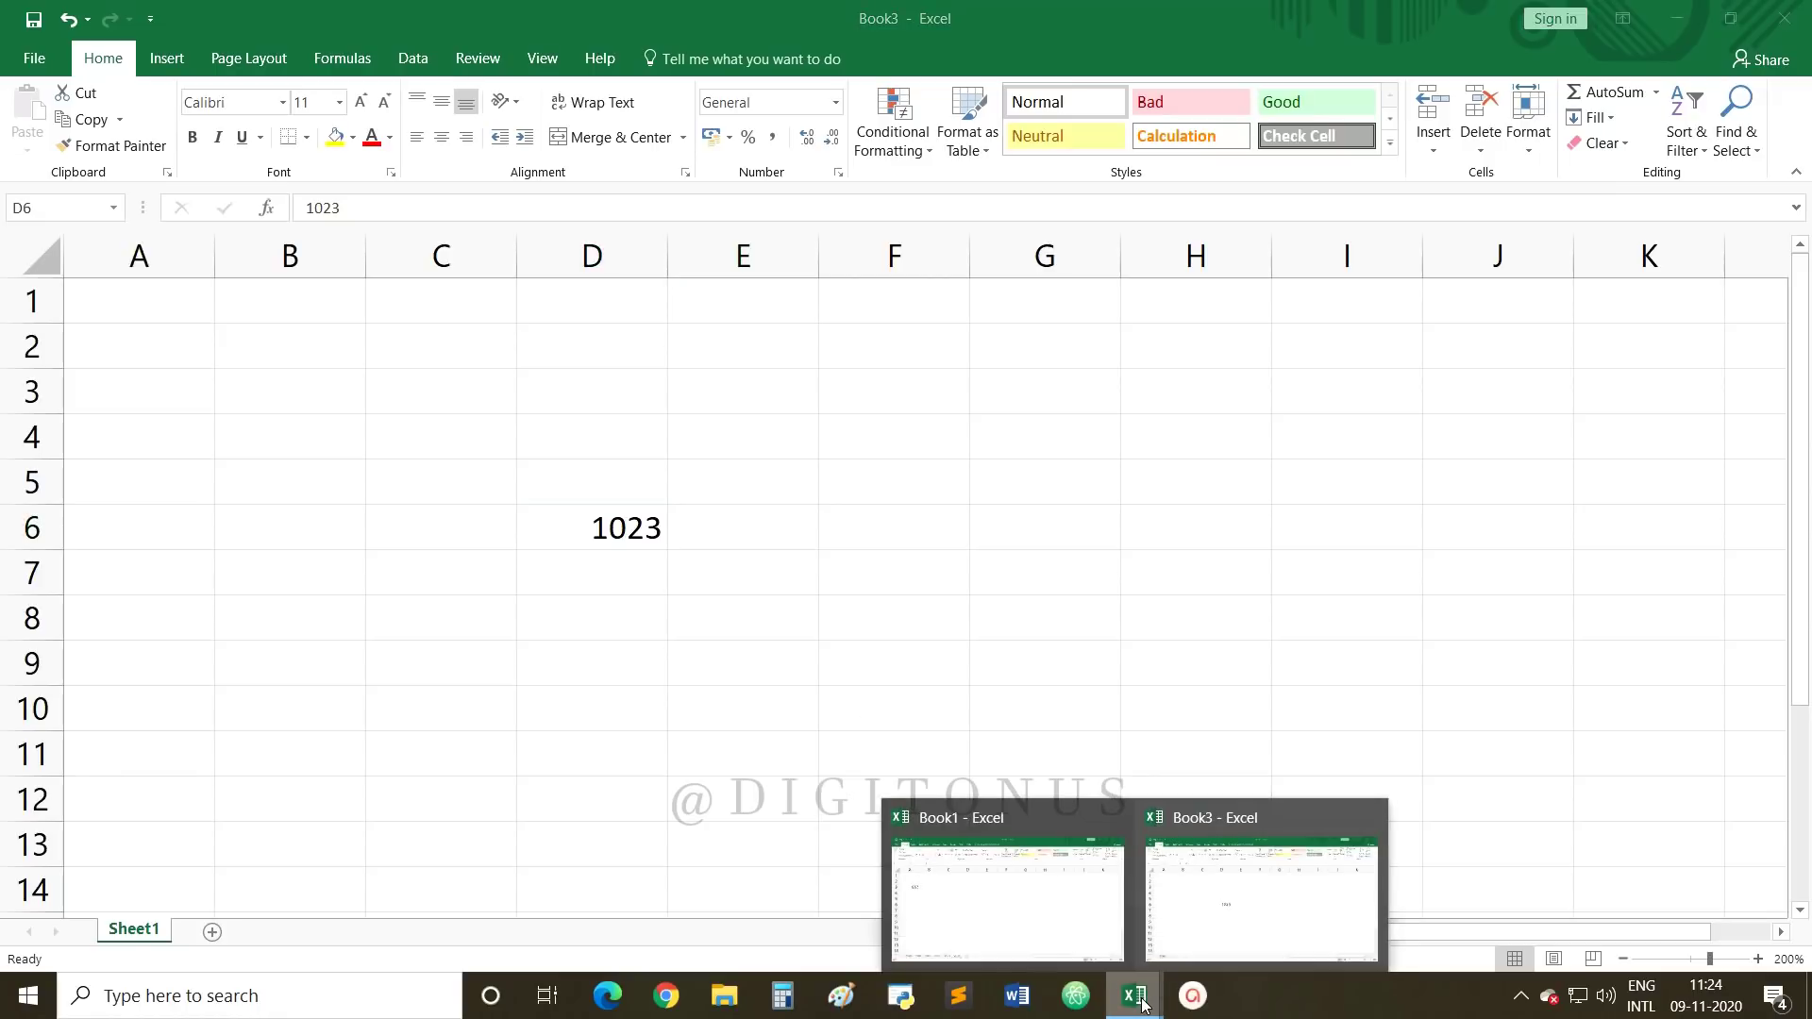
left_click(1079, 937)
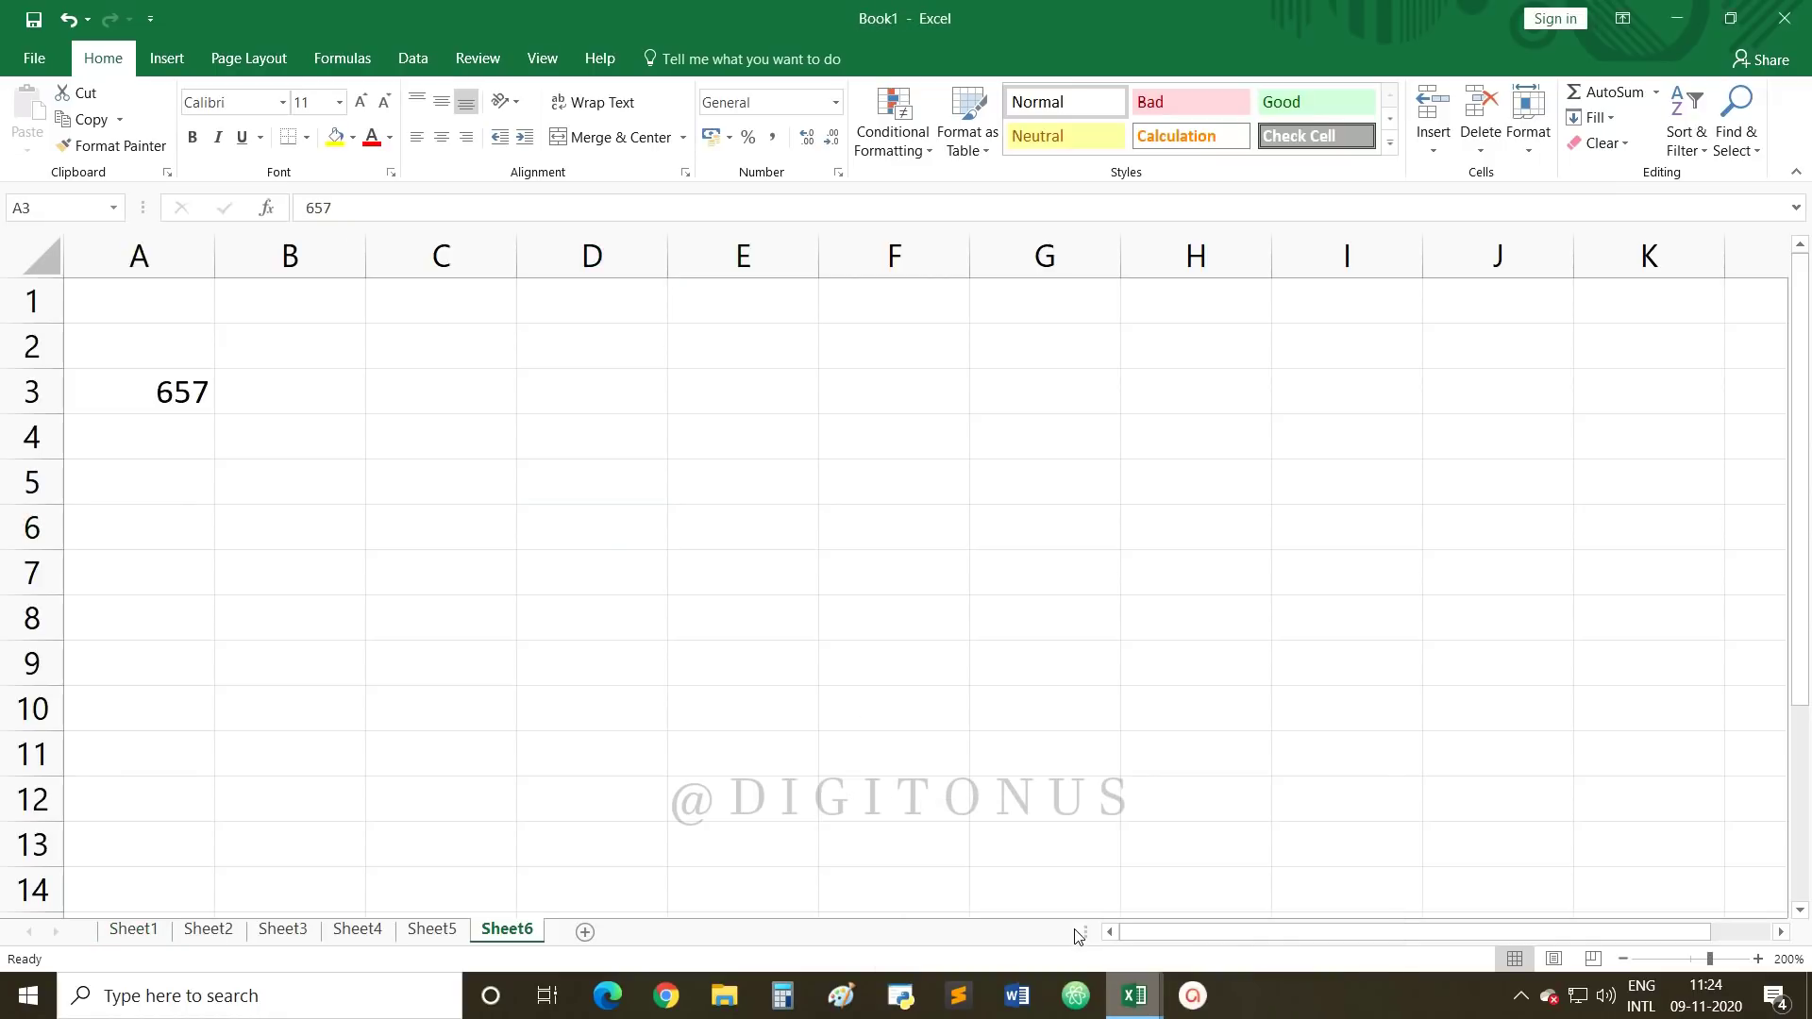
left_click(317, 494)
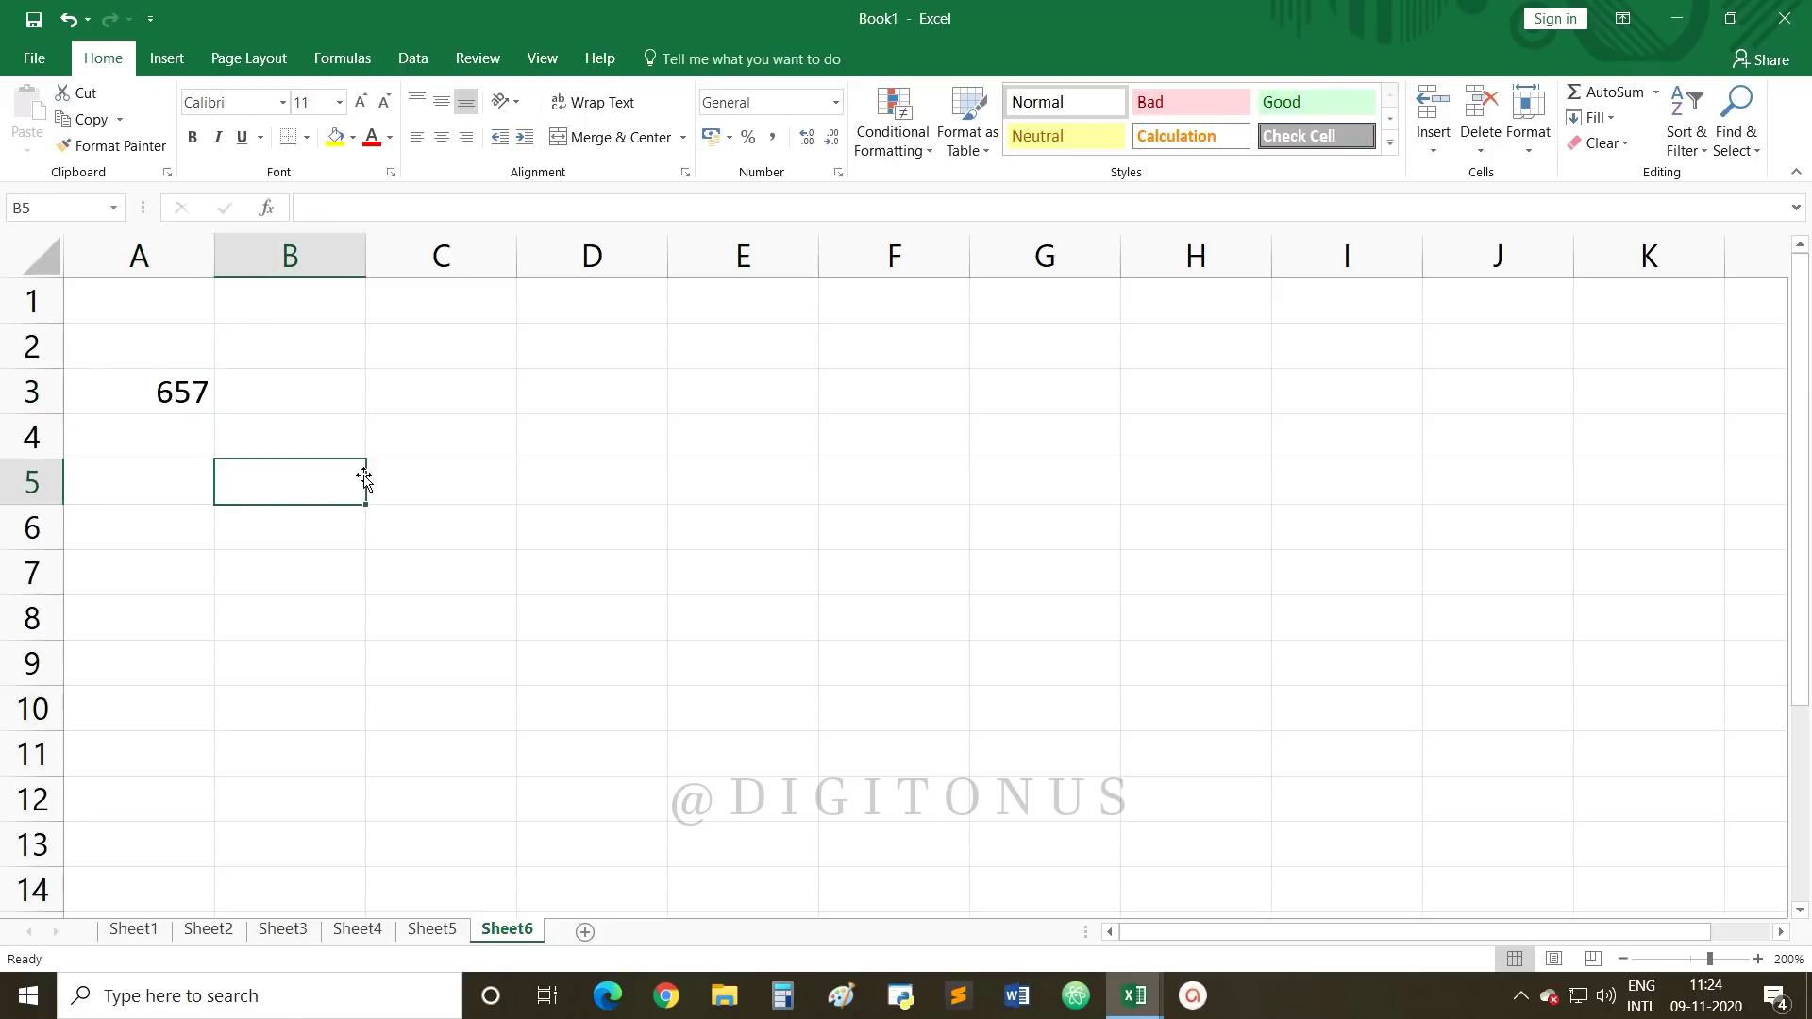
left_click(478, 433)
left_click(468, 401)
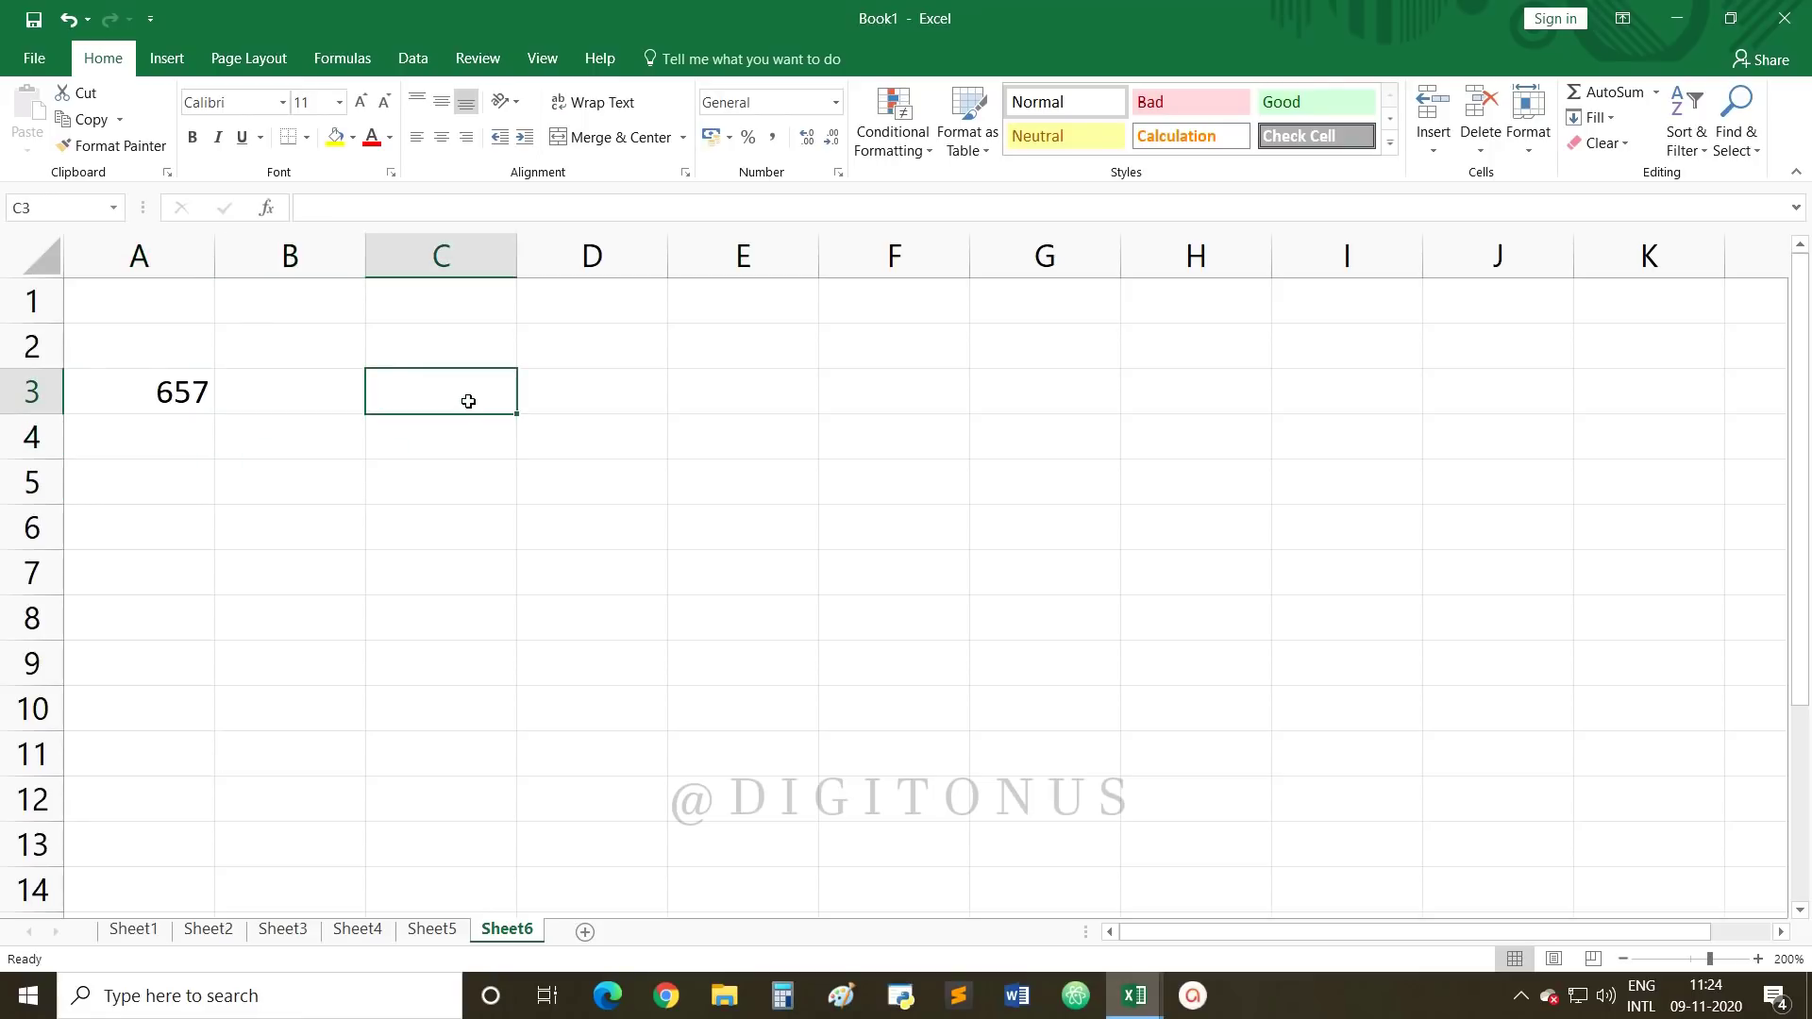
left_click(189, 389)
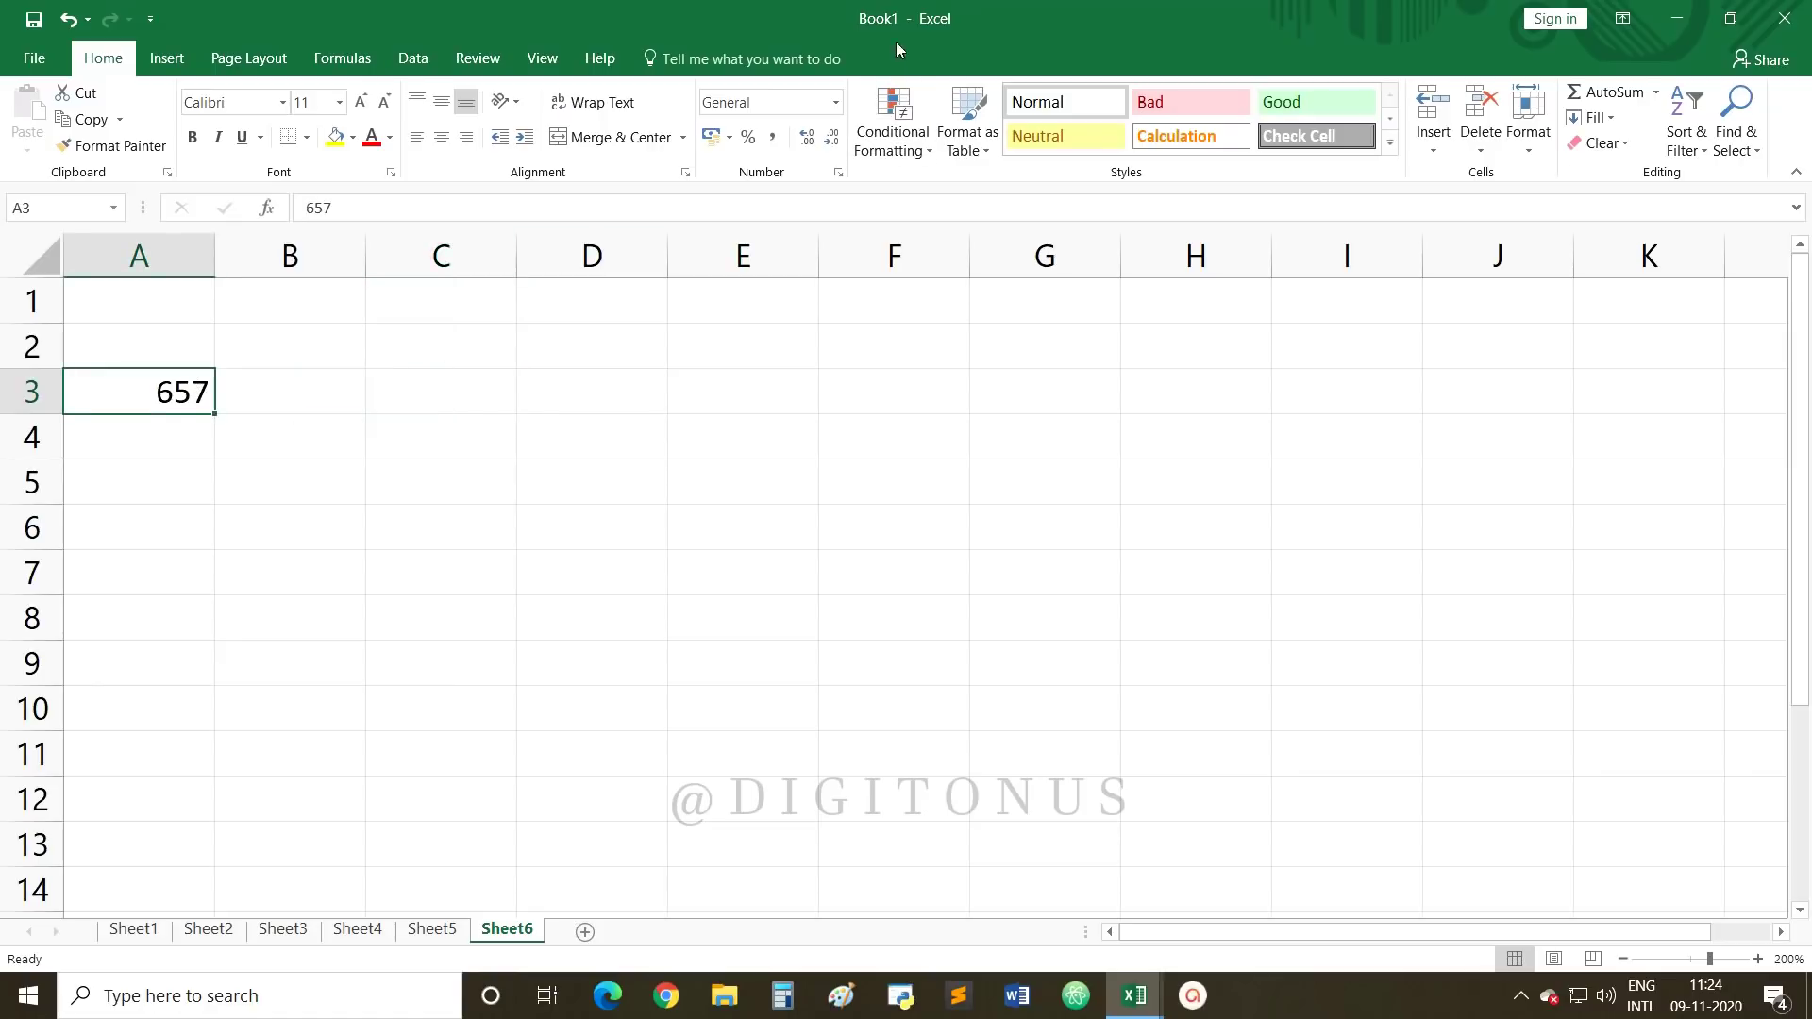
left_click(1134, 995)
left_click(1147, 931)
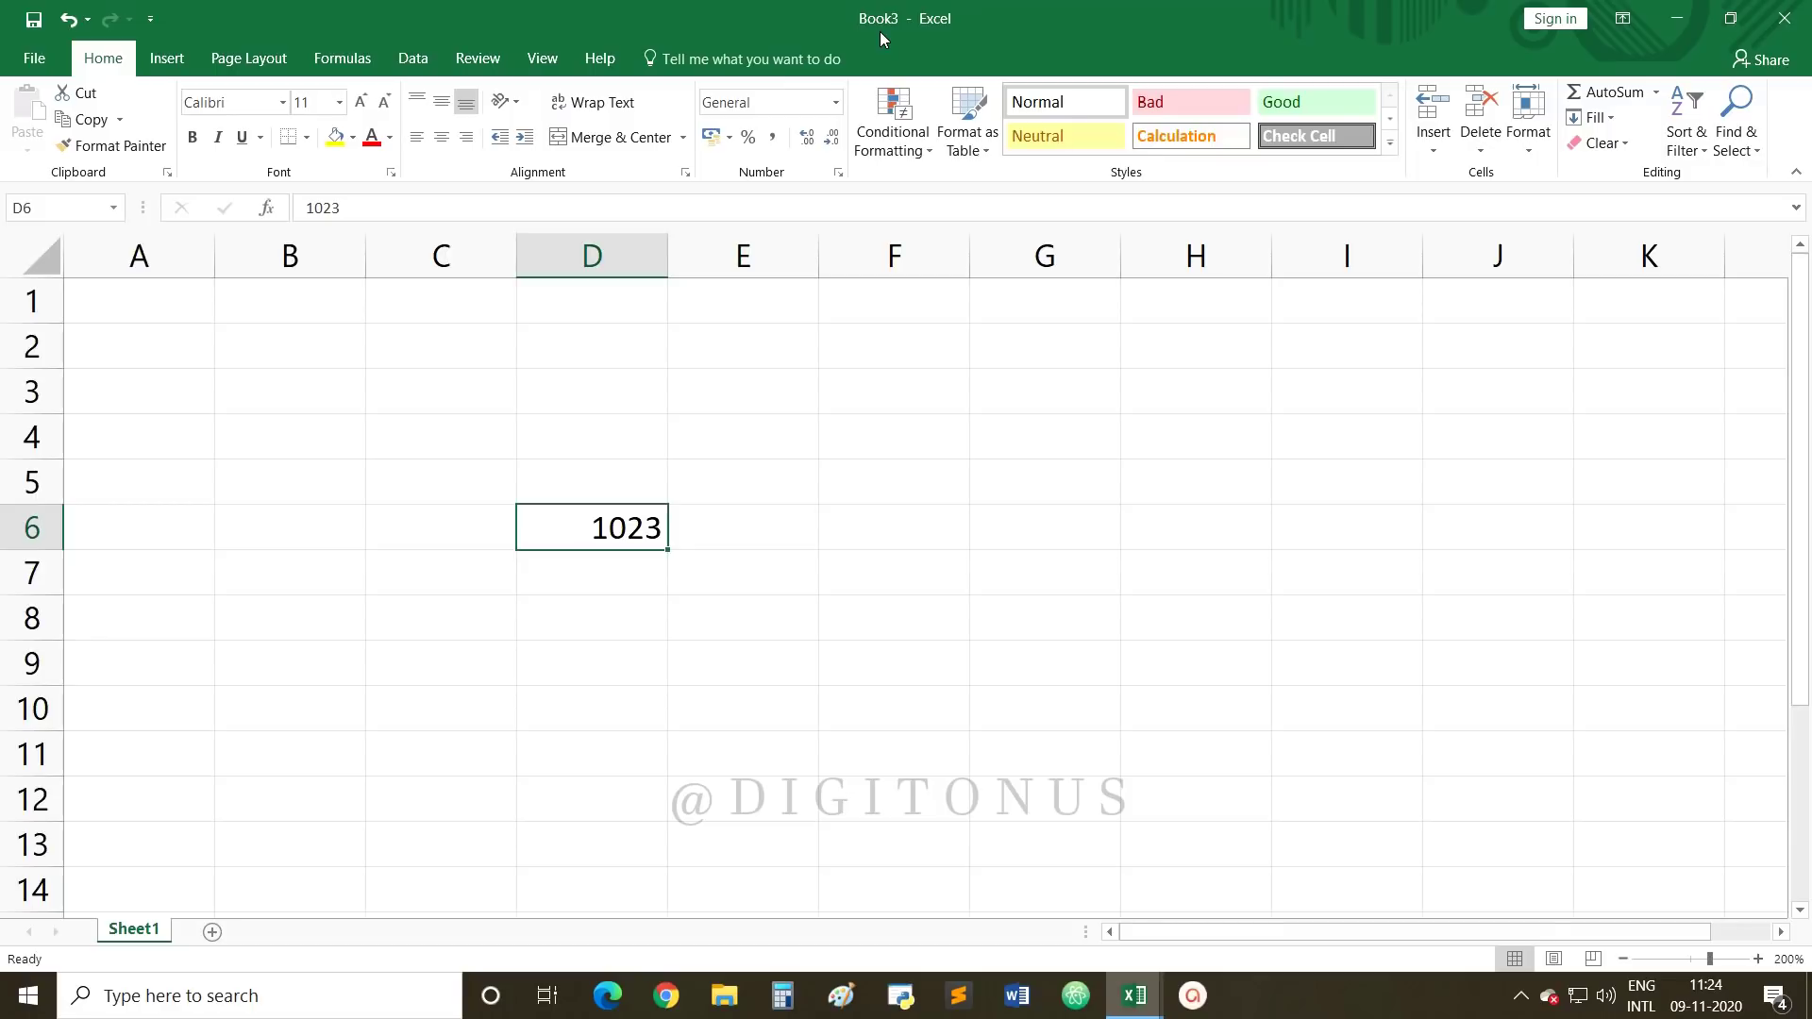
left_click(1662, 17)
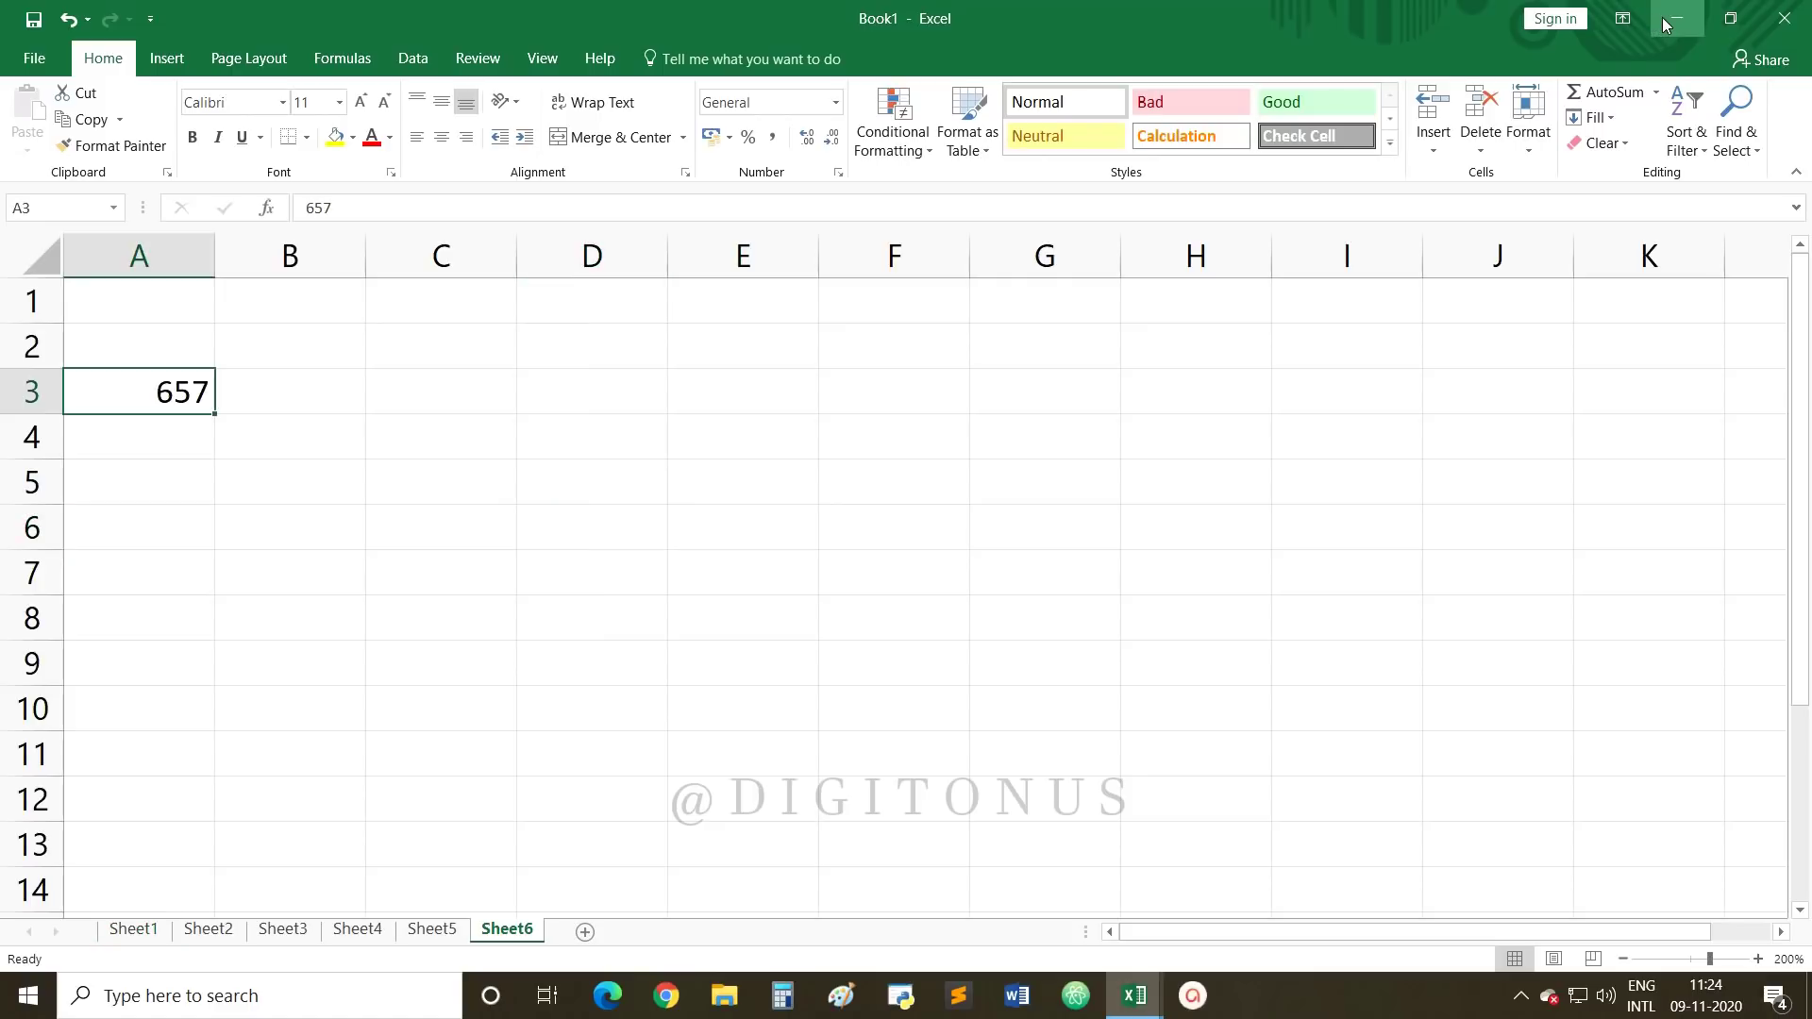
left_click(859, 571)
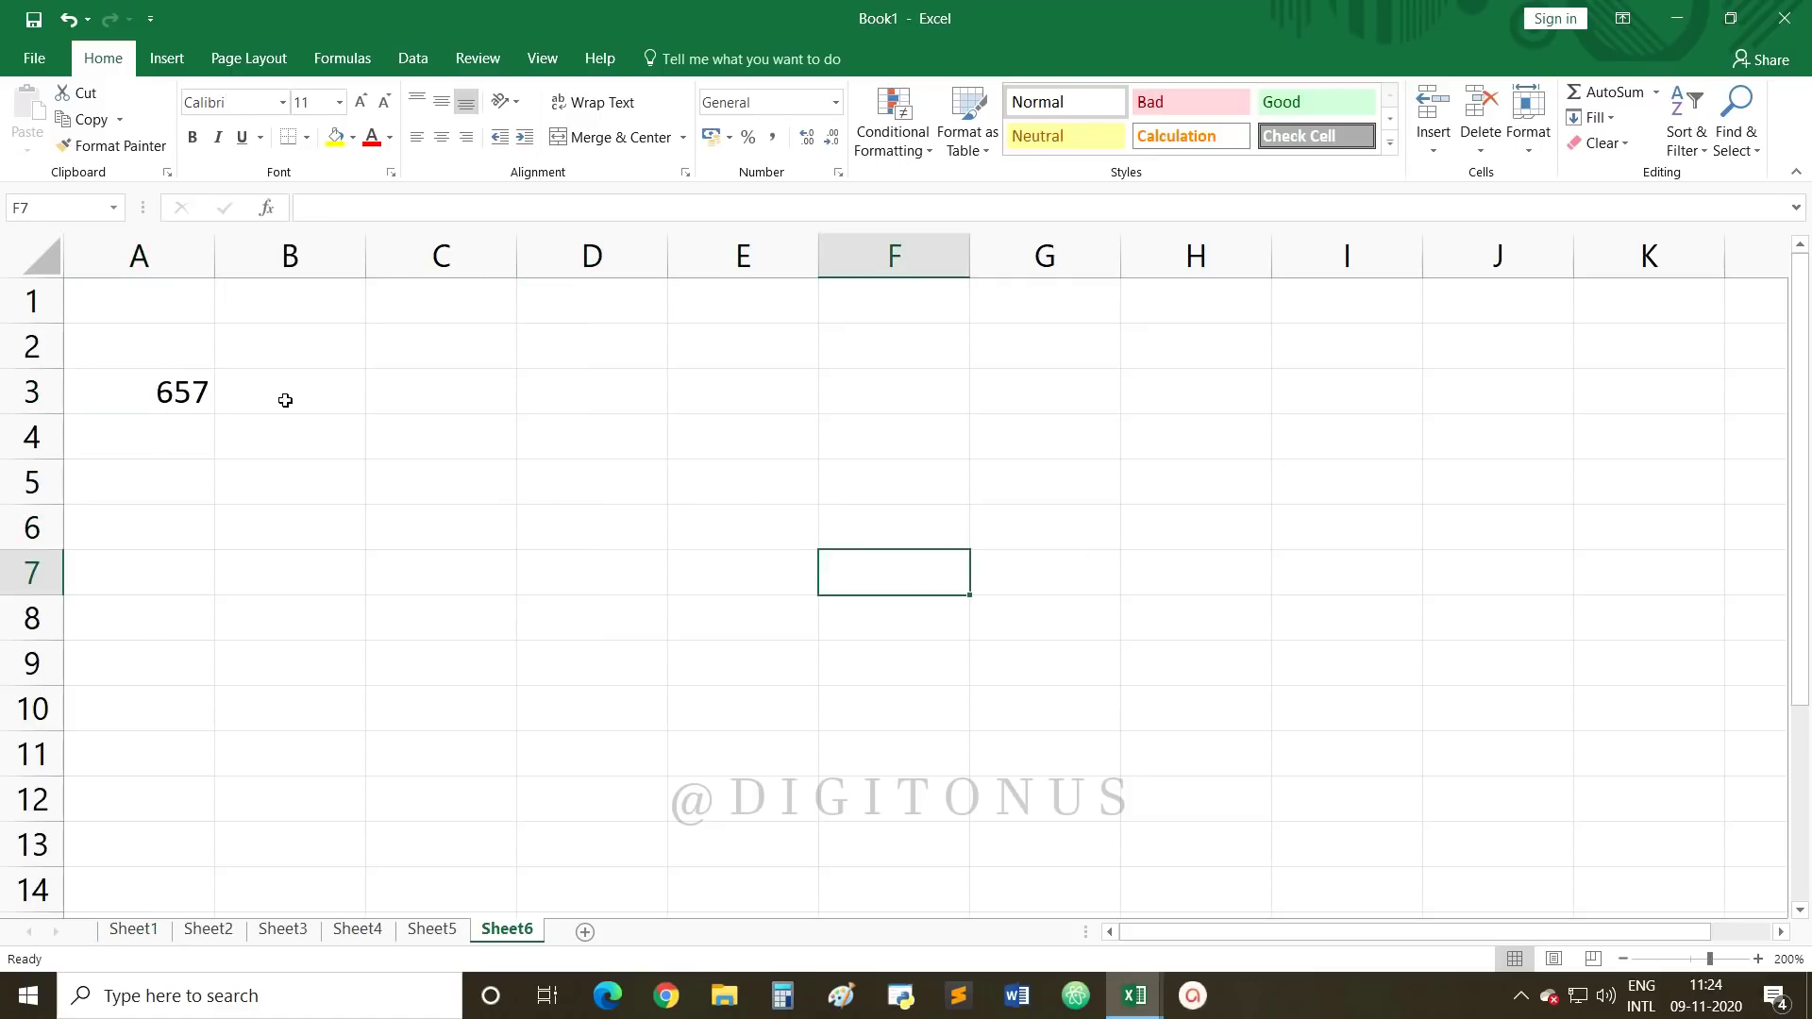
left_click(614, 456)
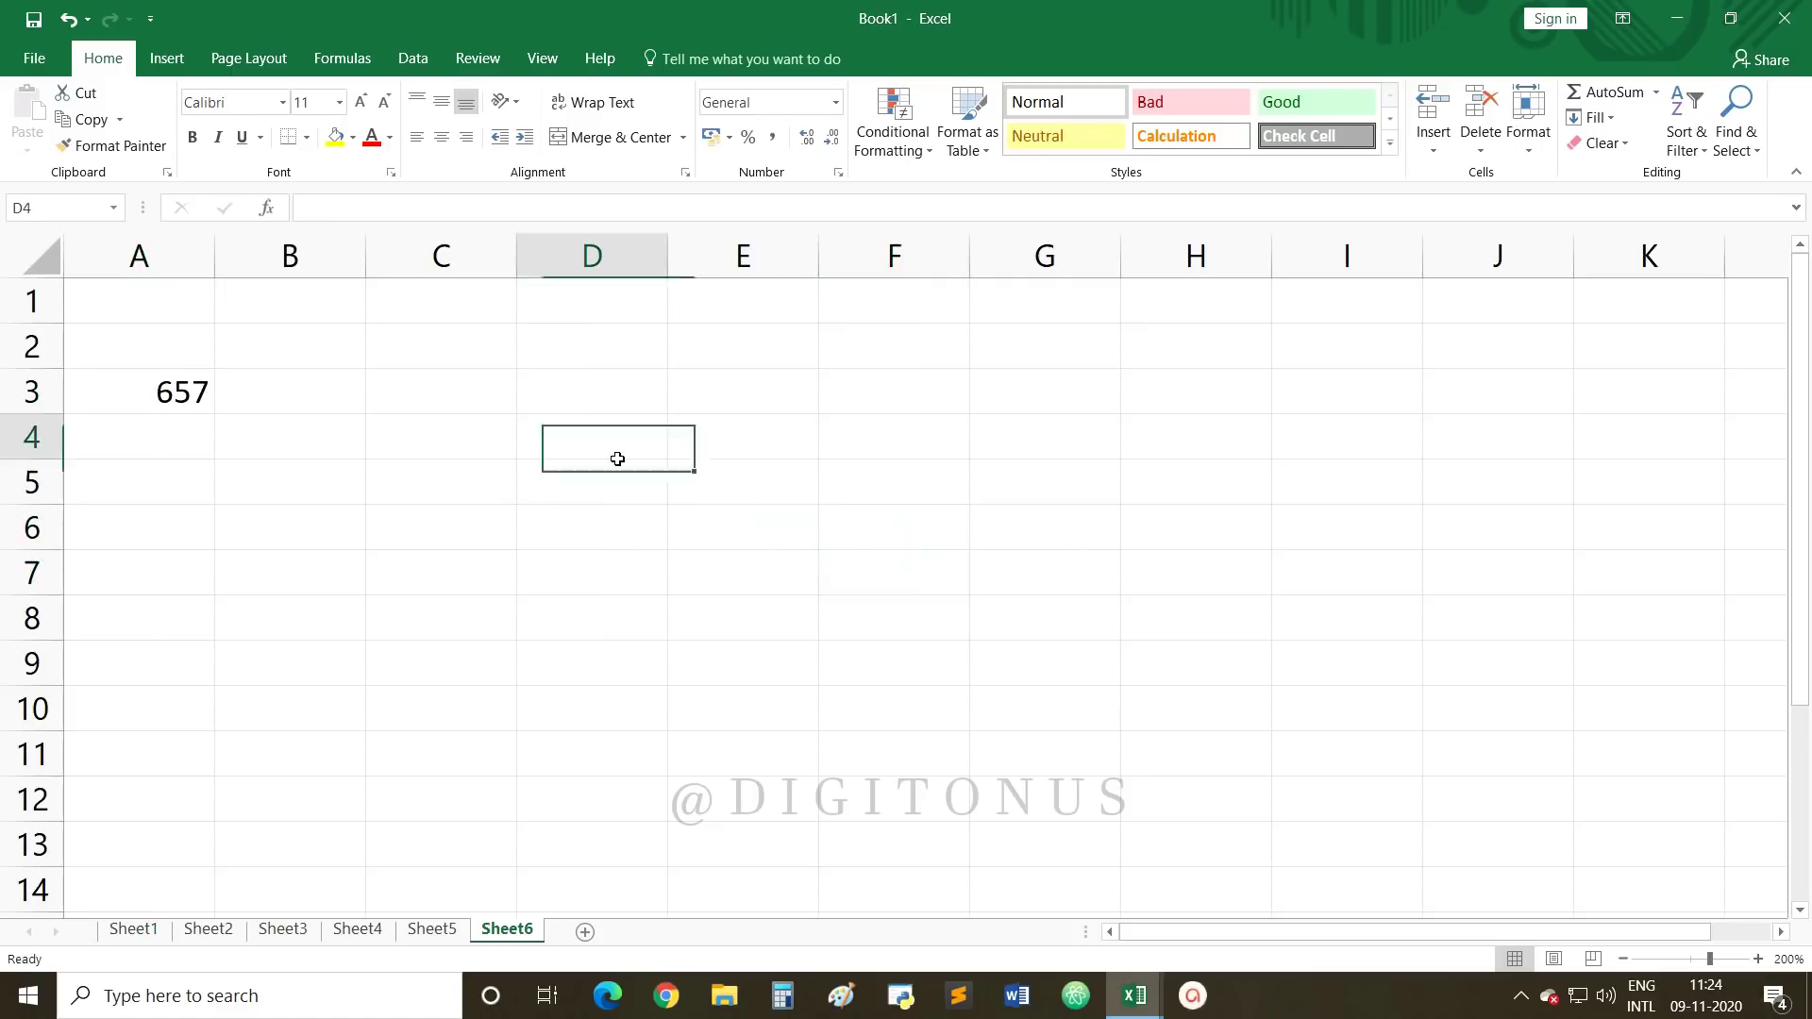
Step: Start a SUM formula in cell D3 on Sheet6 of Book1, with A3 as the start of the range
left_click(596, 393)
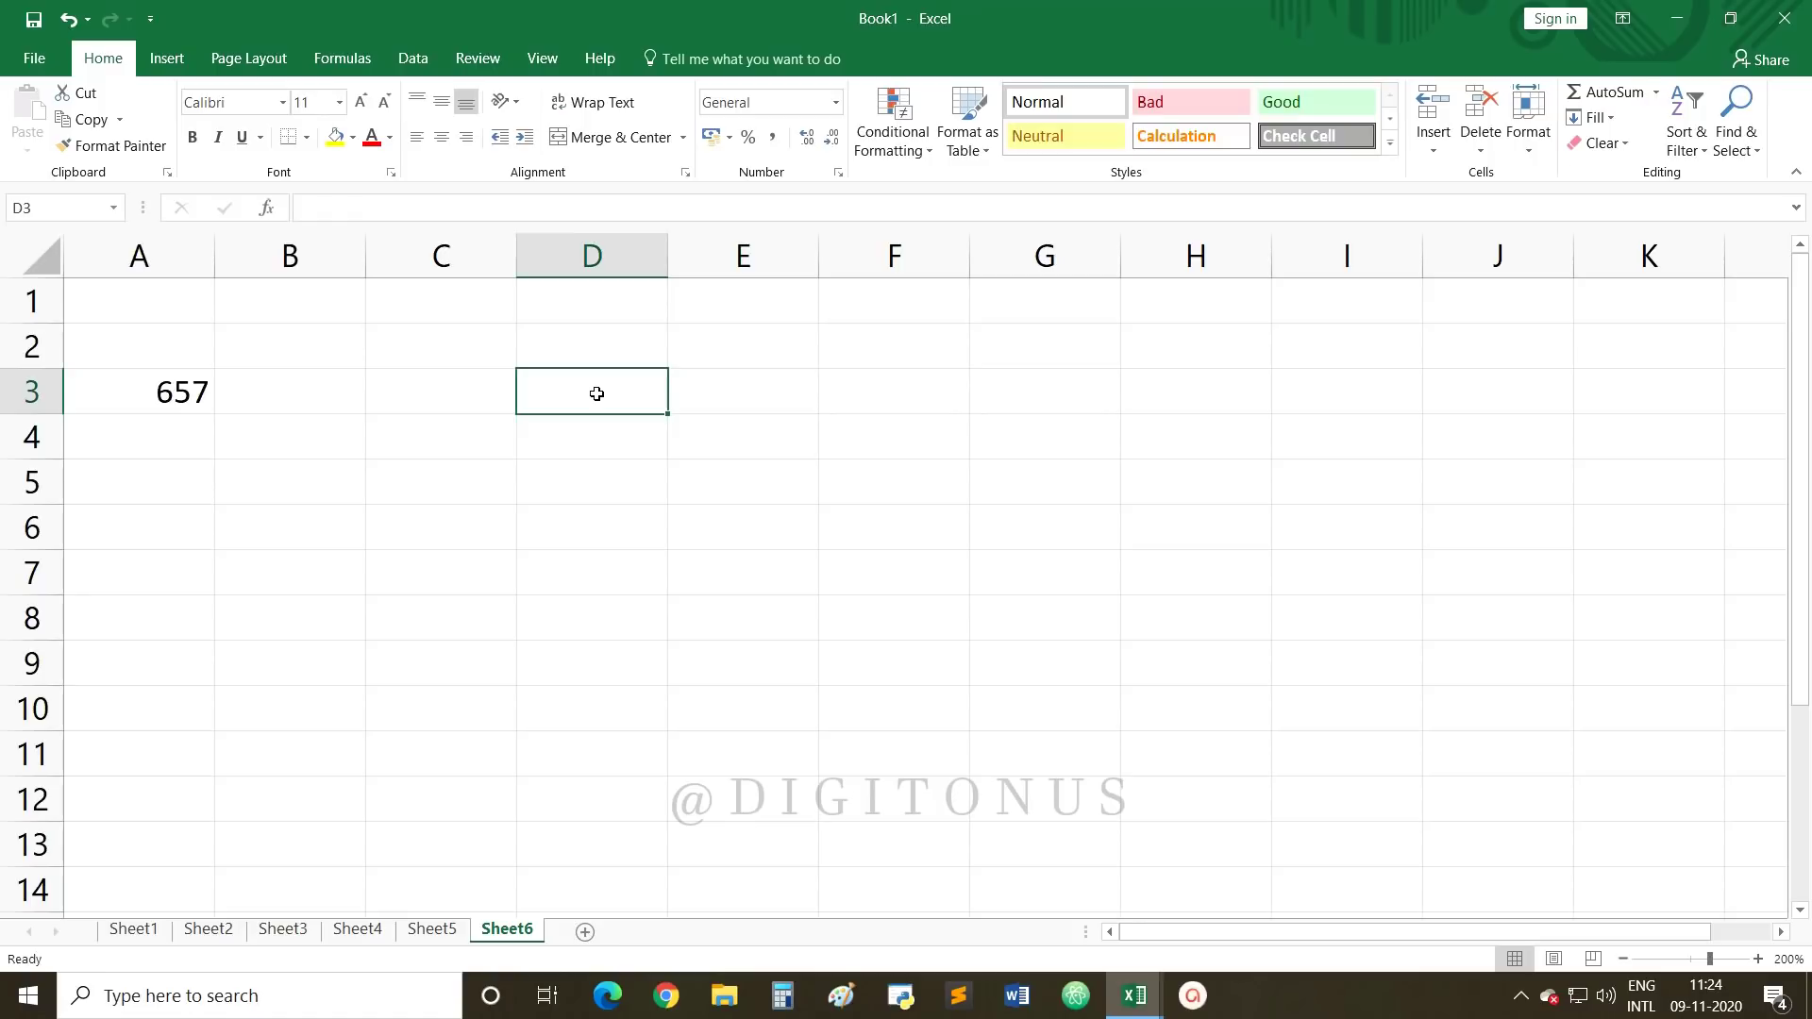
left_click(544, 59)
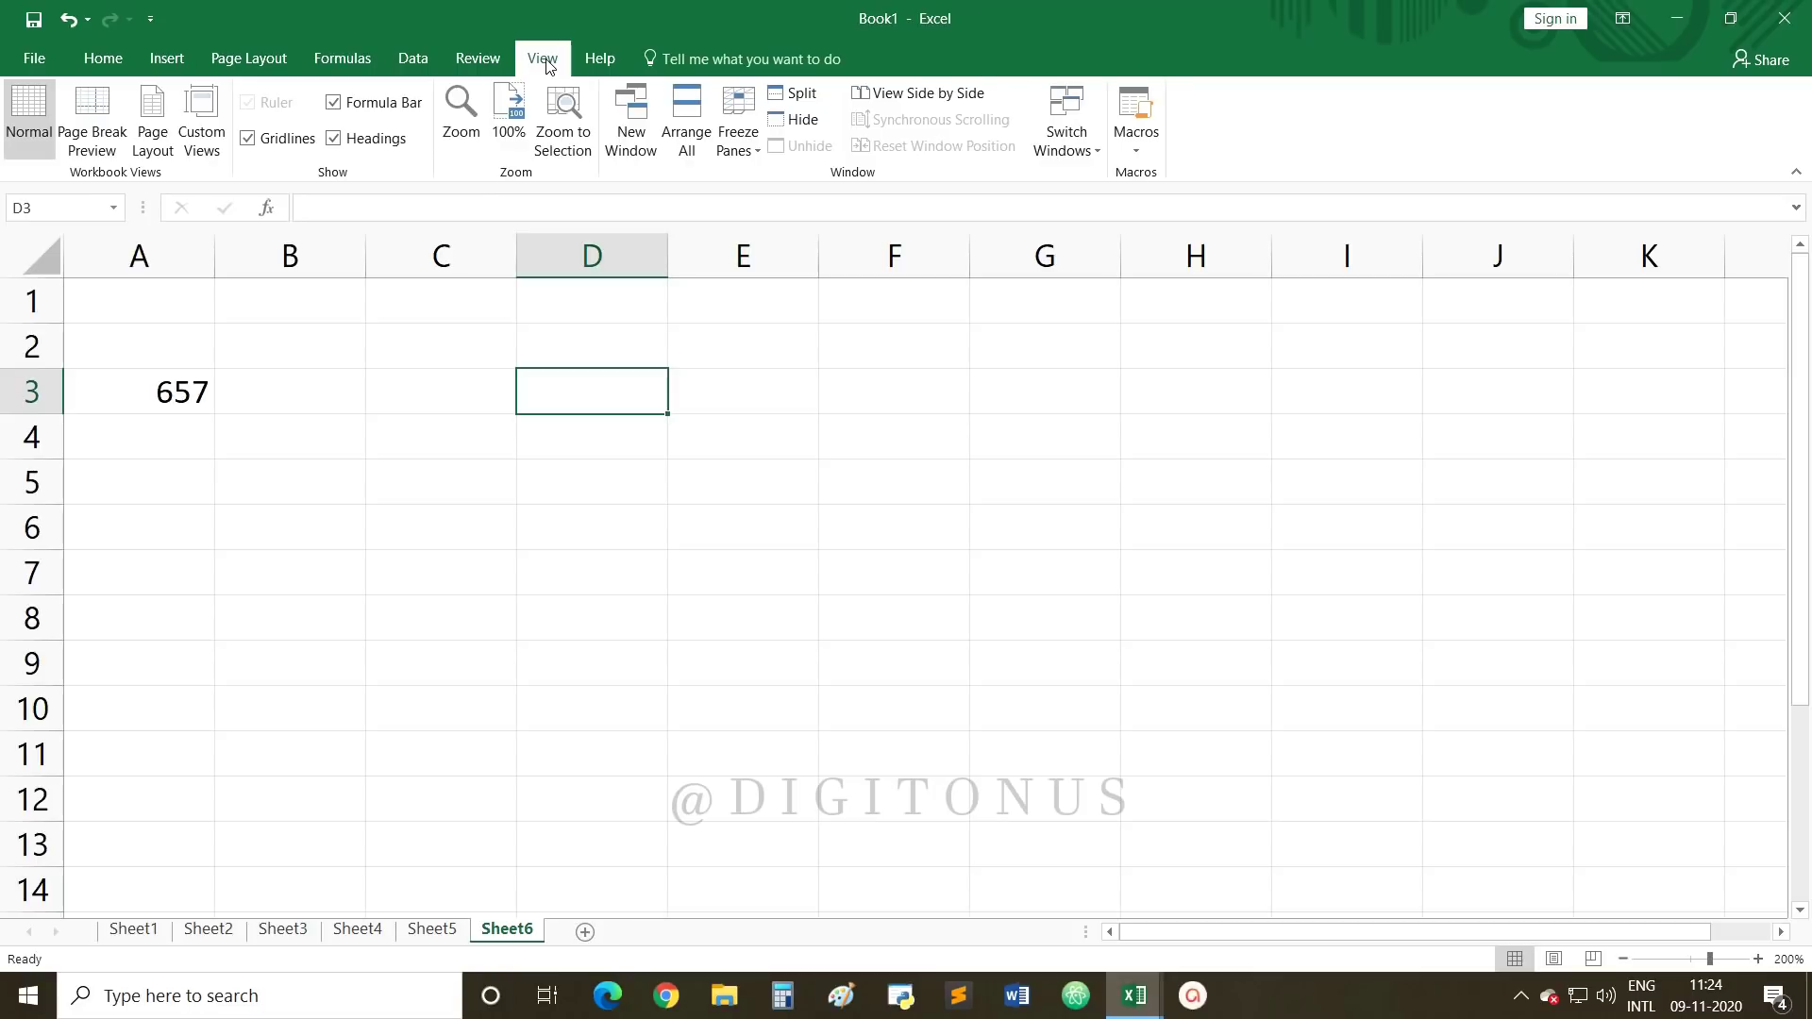
left_click(499, 210)
type("=SU,")
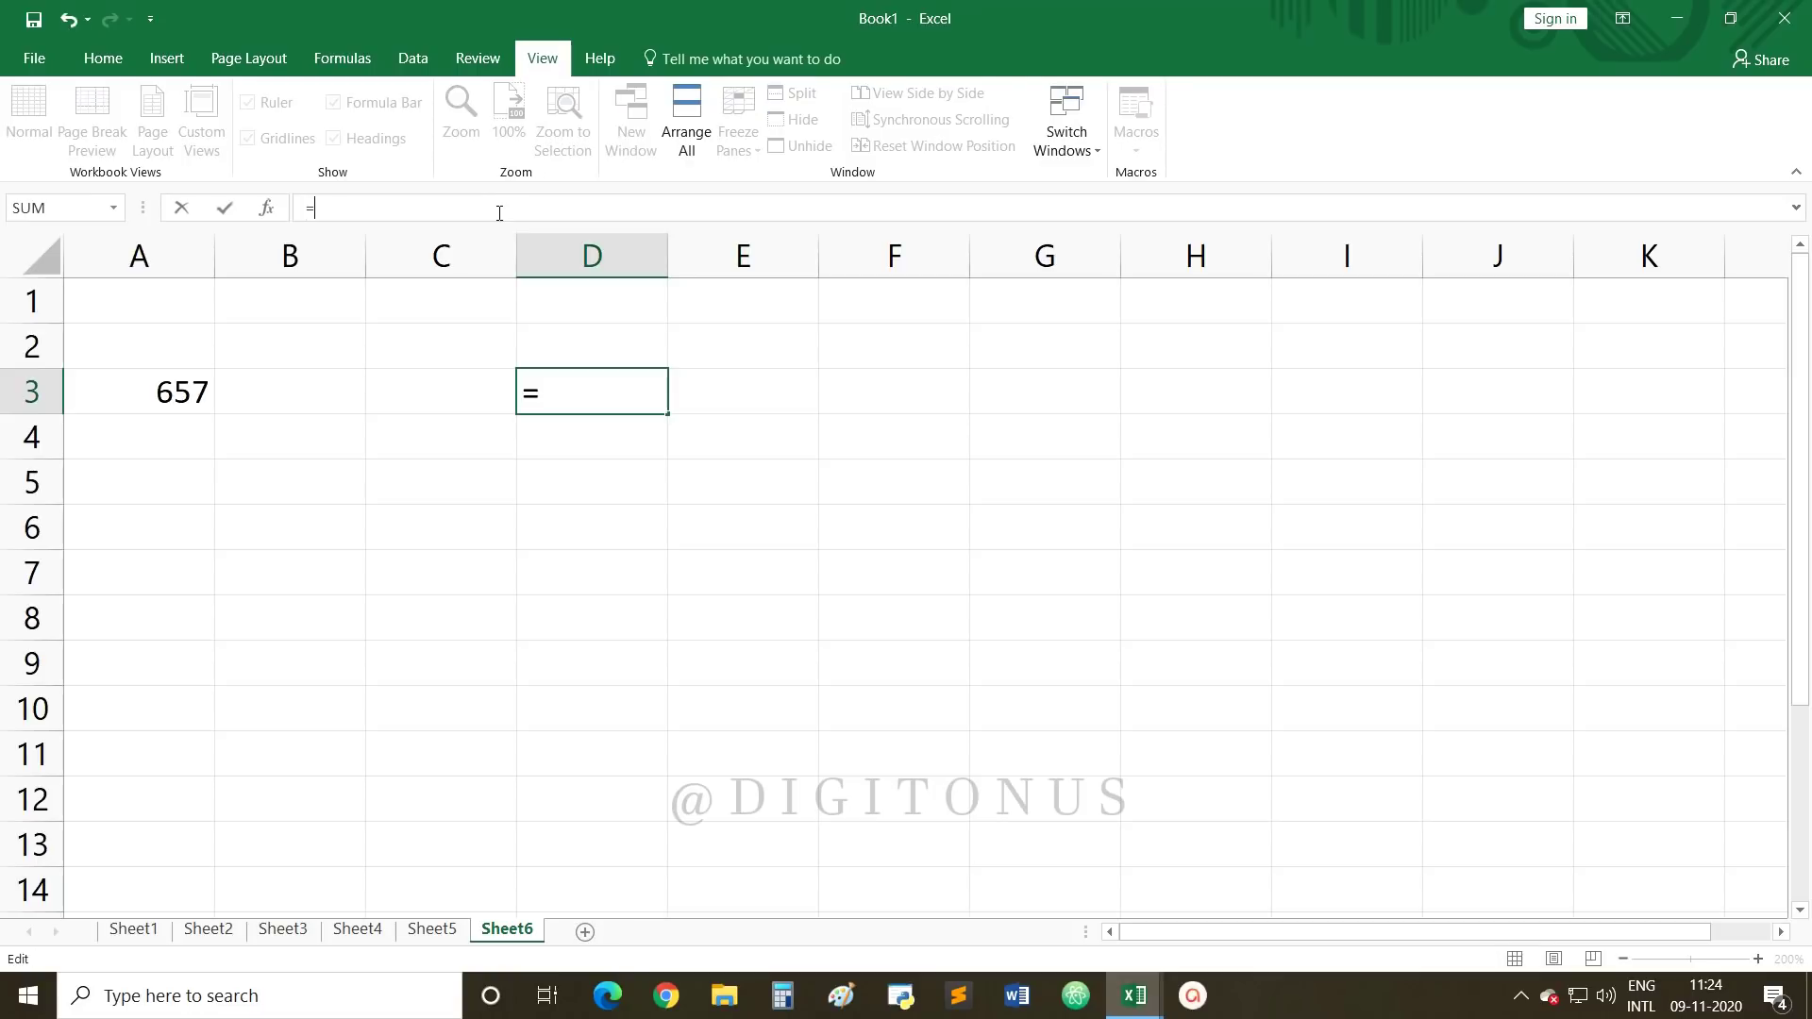
key("BackSpace")
type("m")
key("BackSpace")
key("BackSpace")
type("u,")
key("BackSpace")
type("m(")
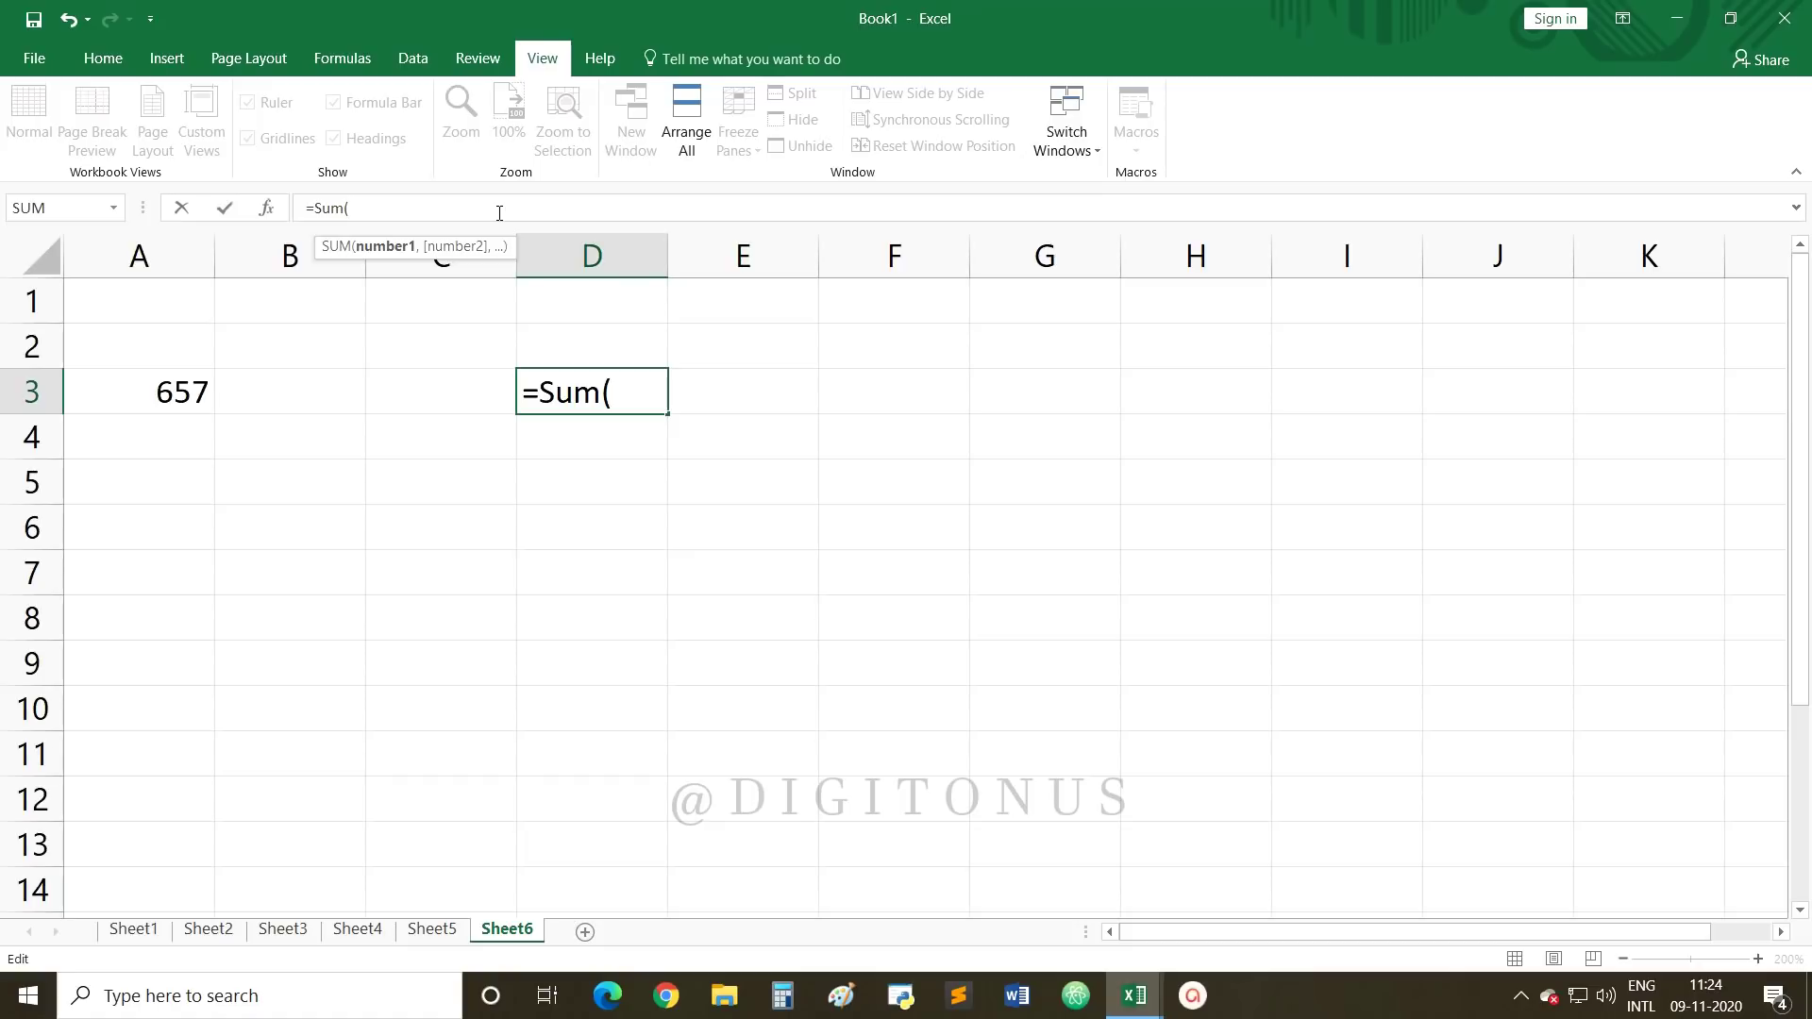
type("A3")
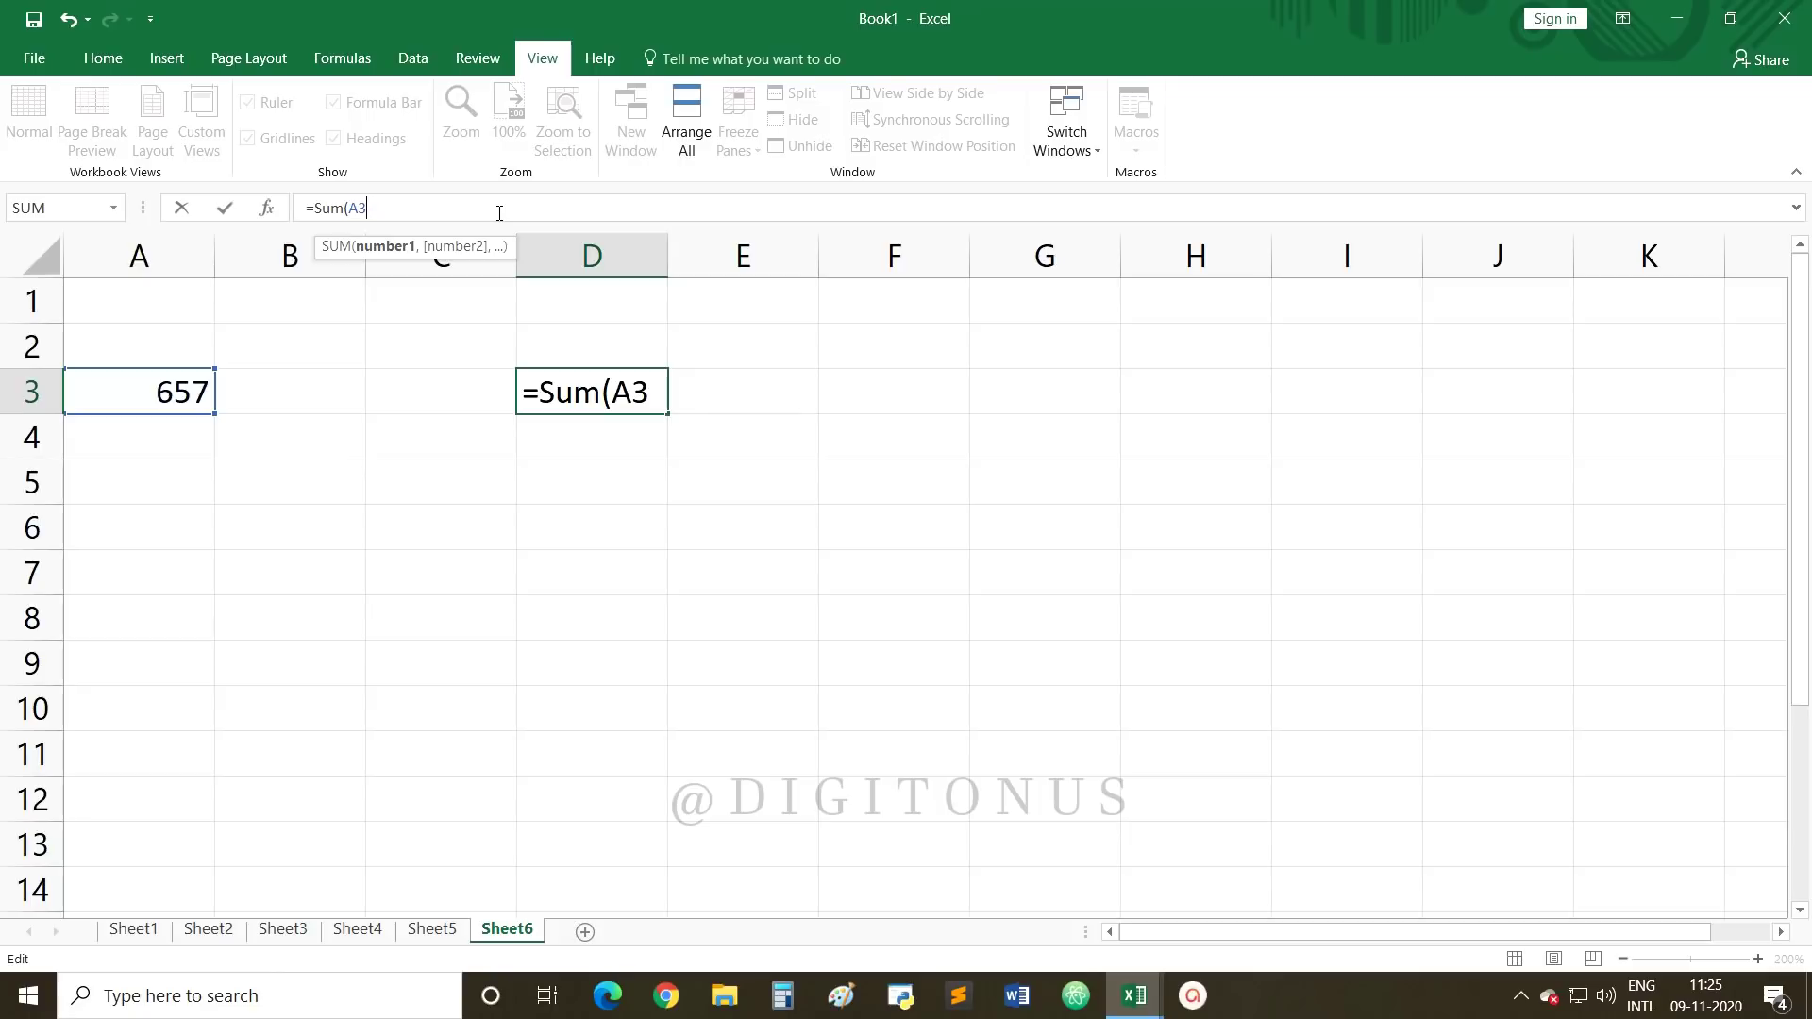
type(":")
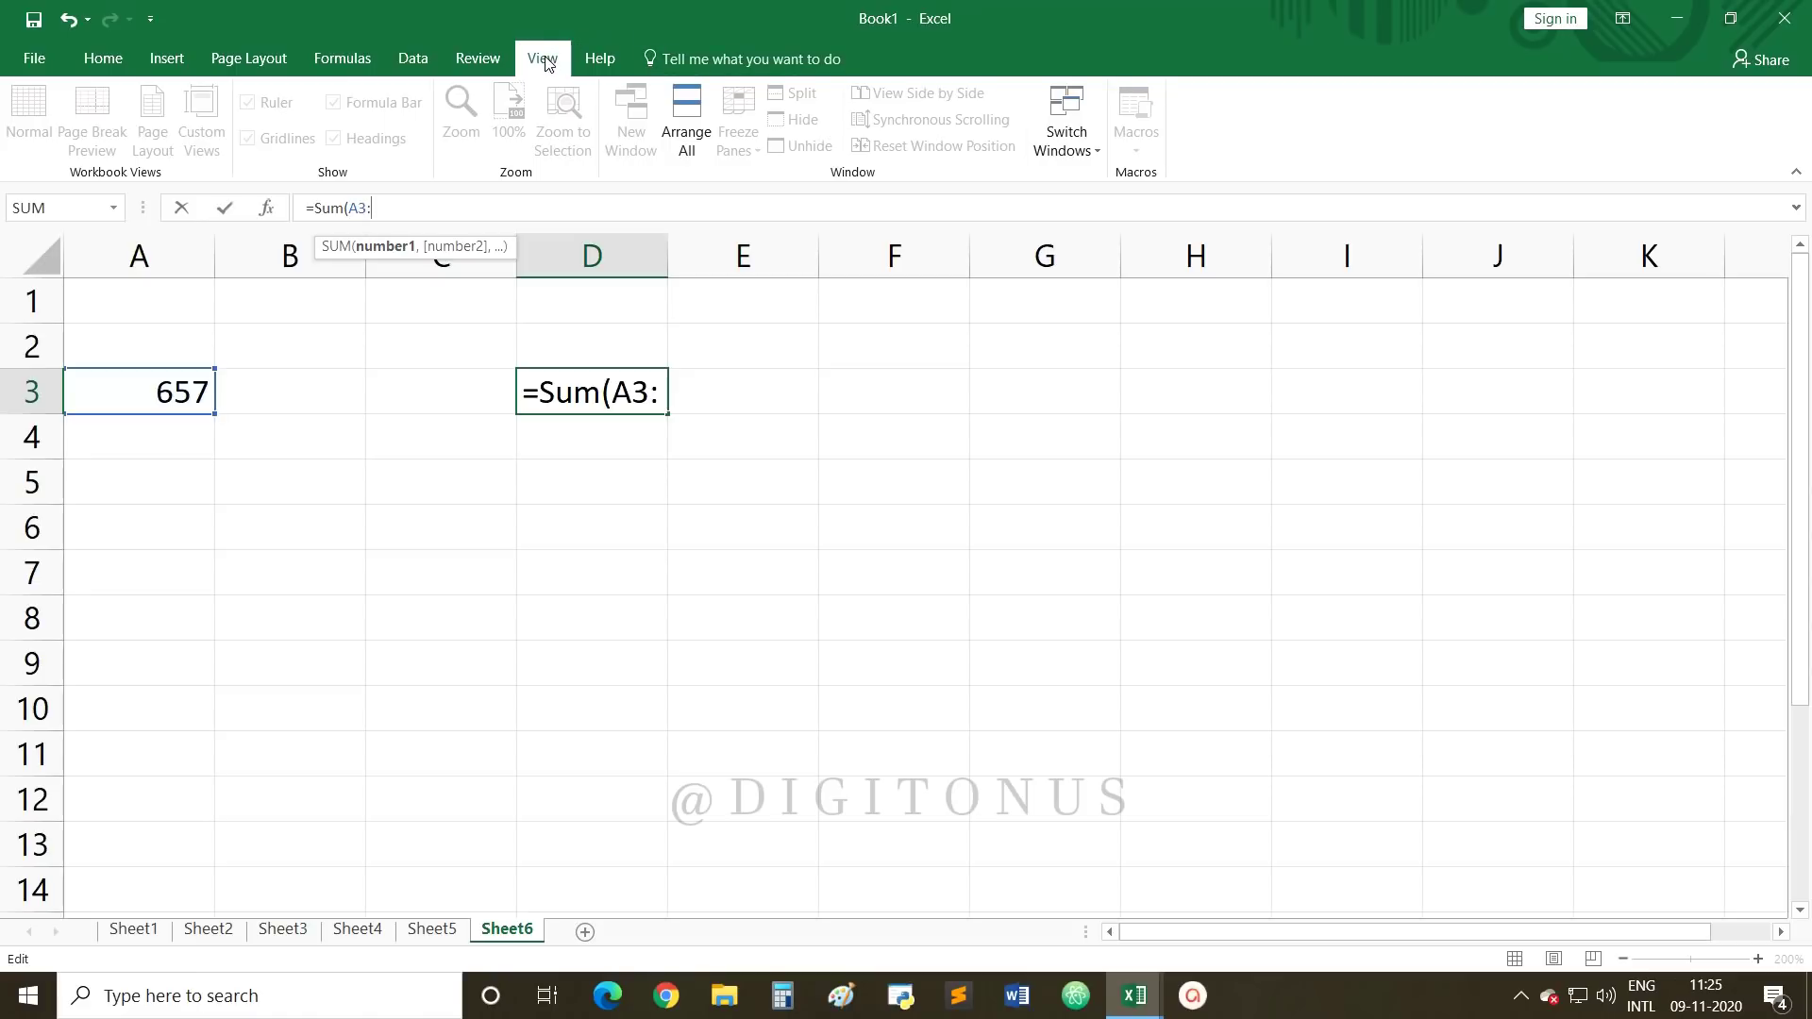
Step: Try to complete the D3 formula as a range ending at cell D6 on Sheet1 of Book3
left_click(1091, 157)
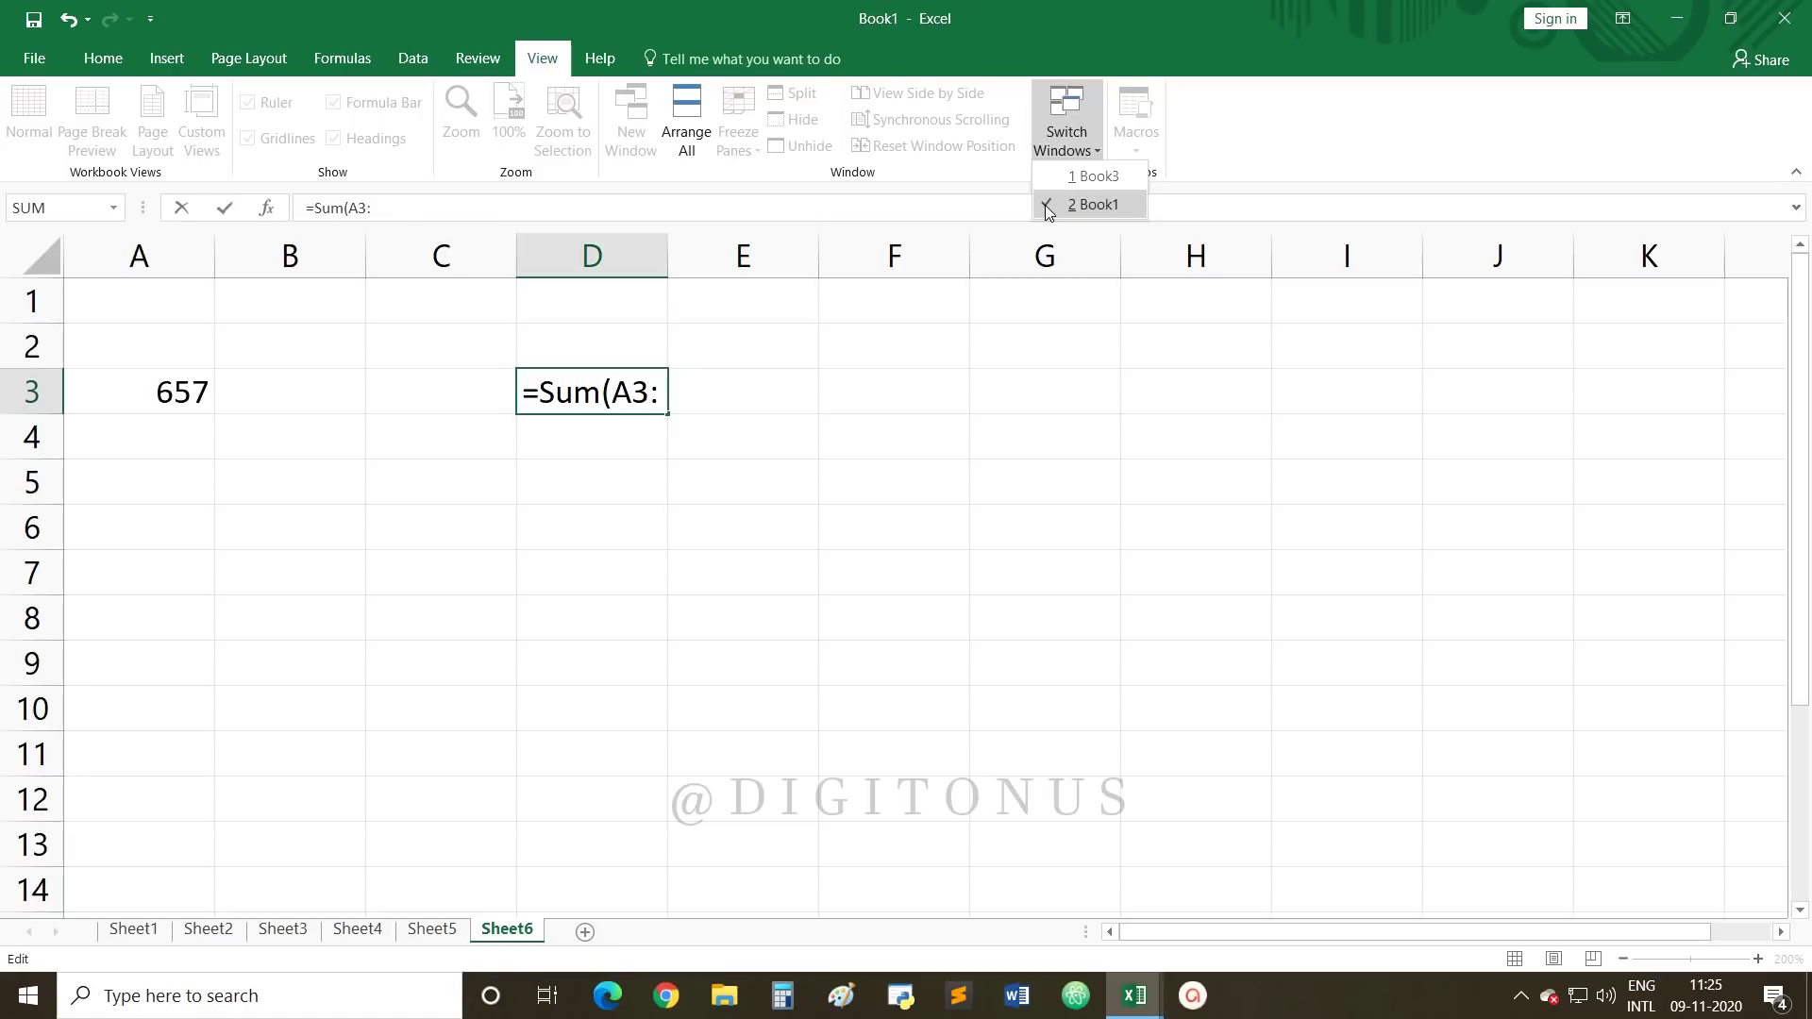
left_click(1095, 177)
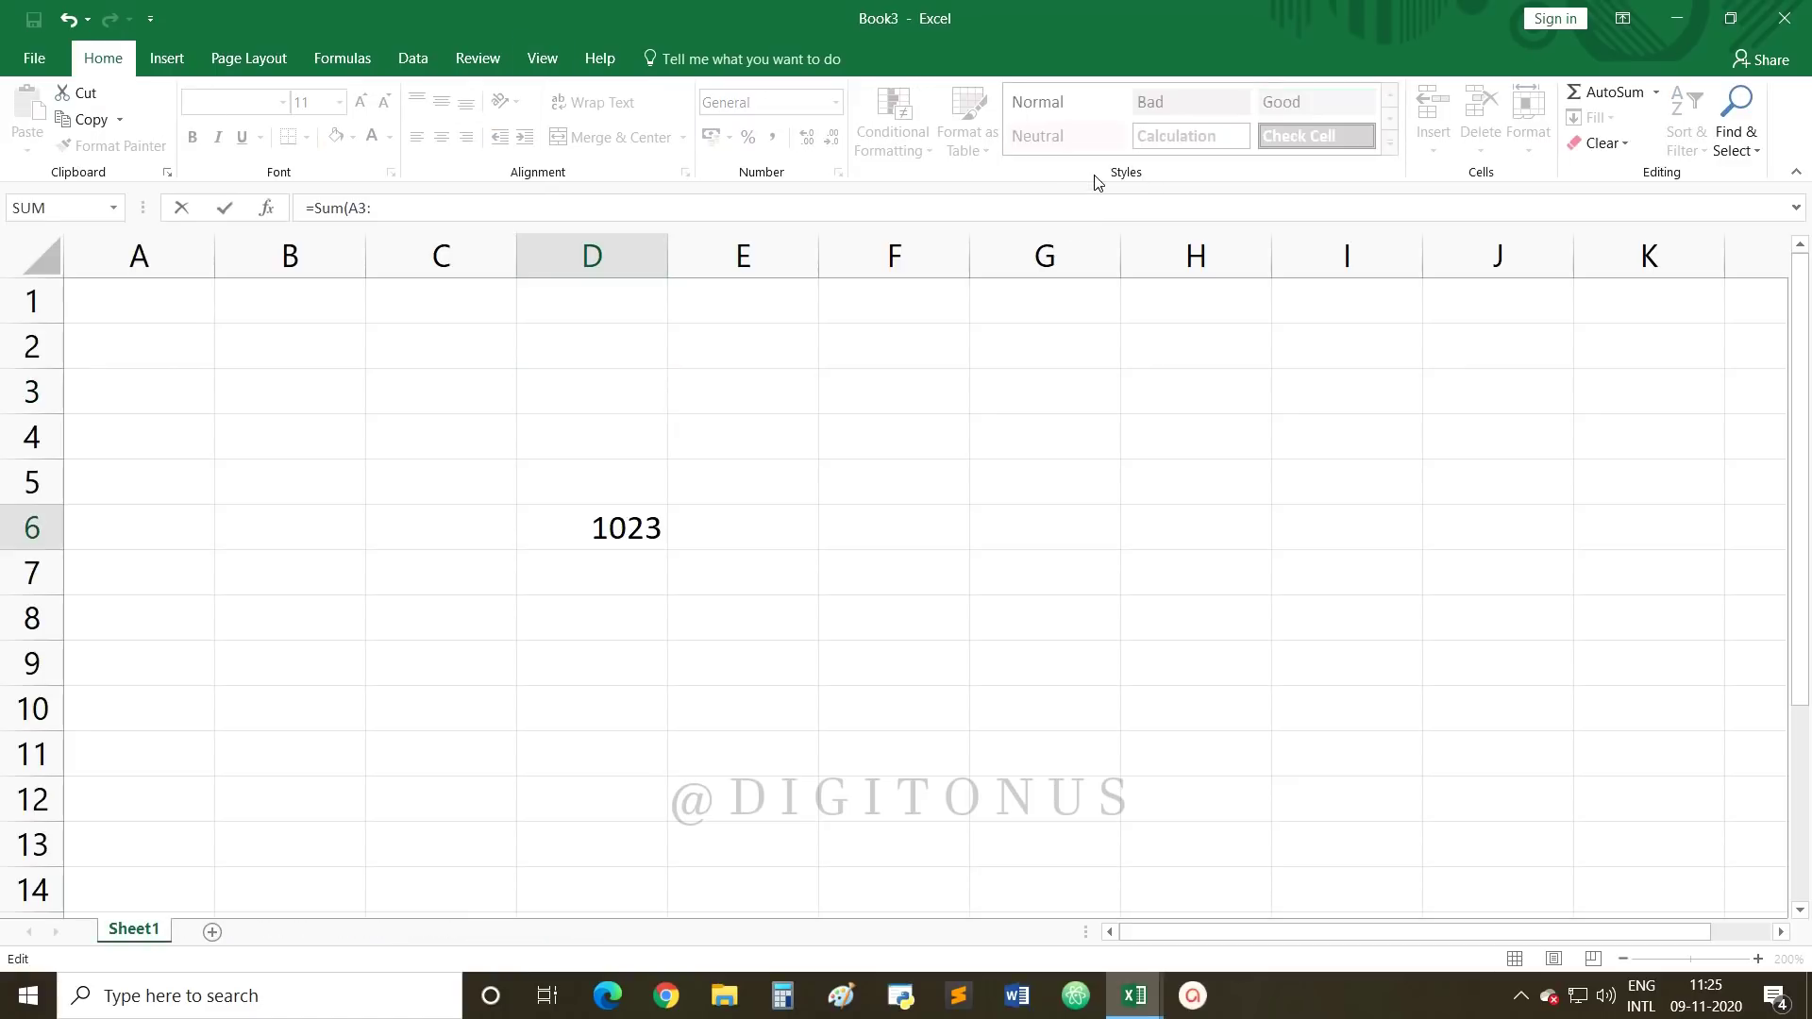
left_click(600, 530)
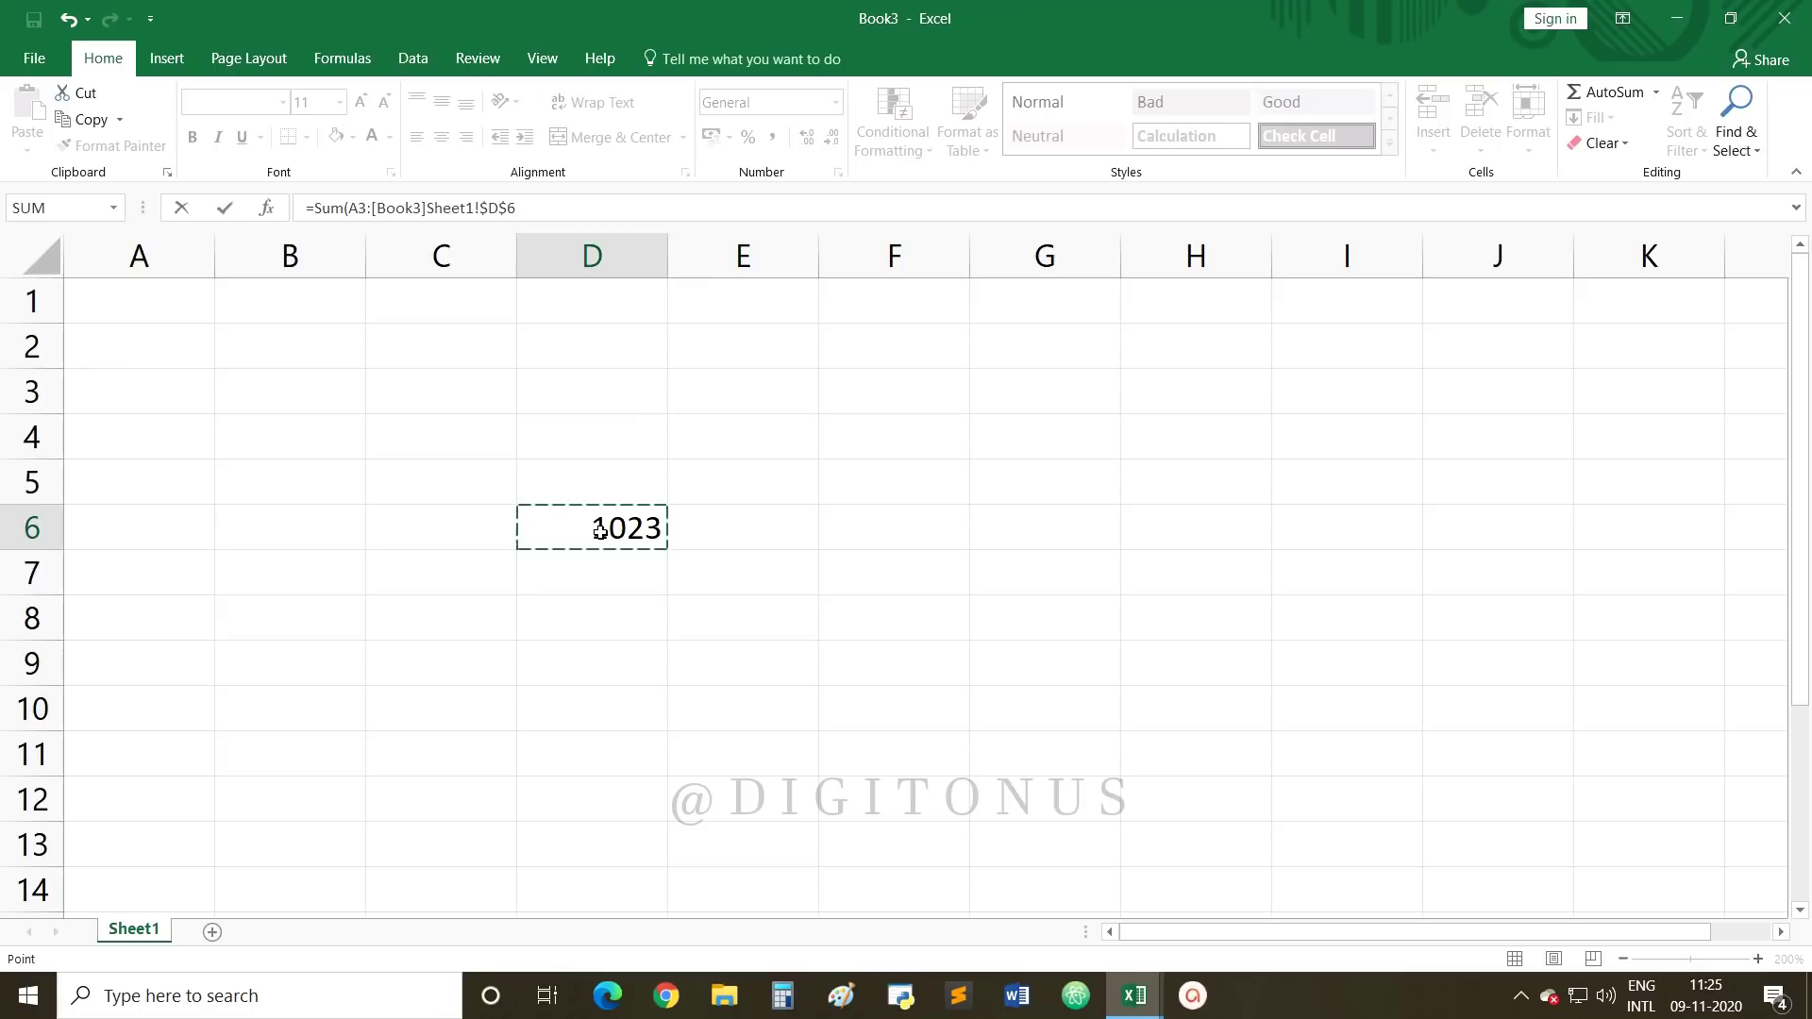
type(")")
key("Return")
Step: Change the formula in D3 to the addition =(A3+[Book3]Sheet1!$D$6), without the SUM function
left_click(605, 400)
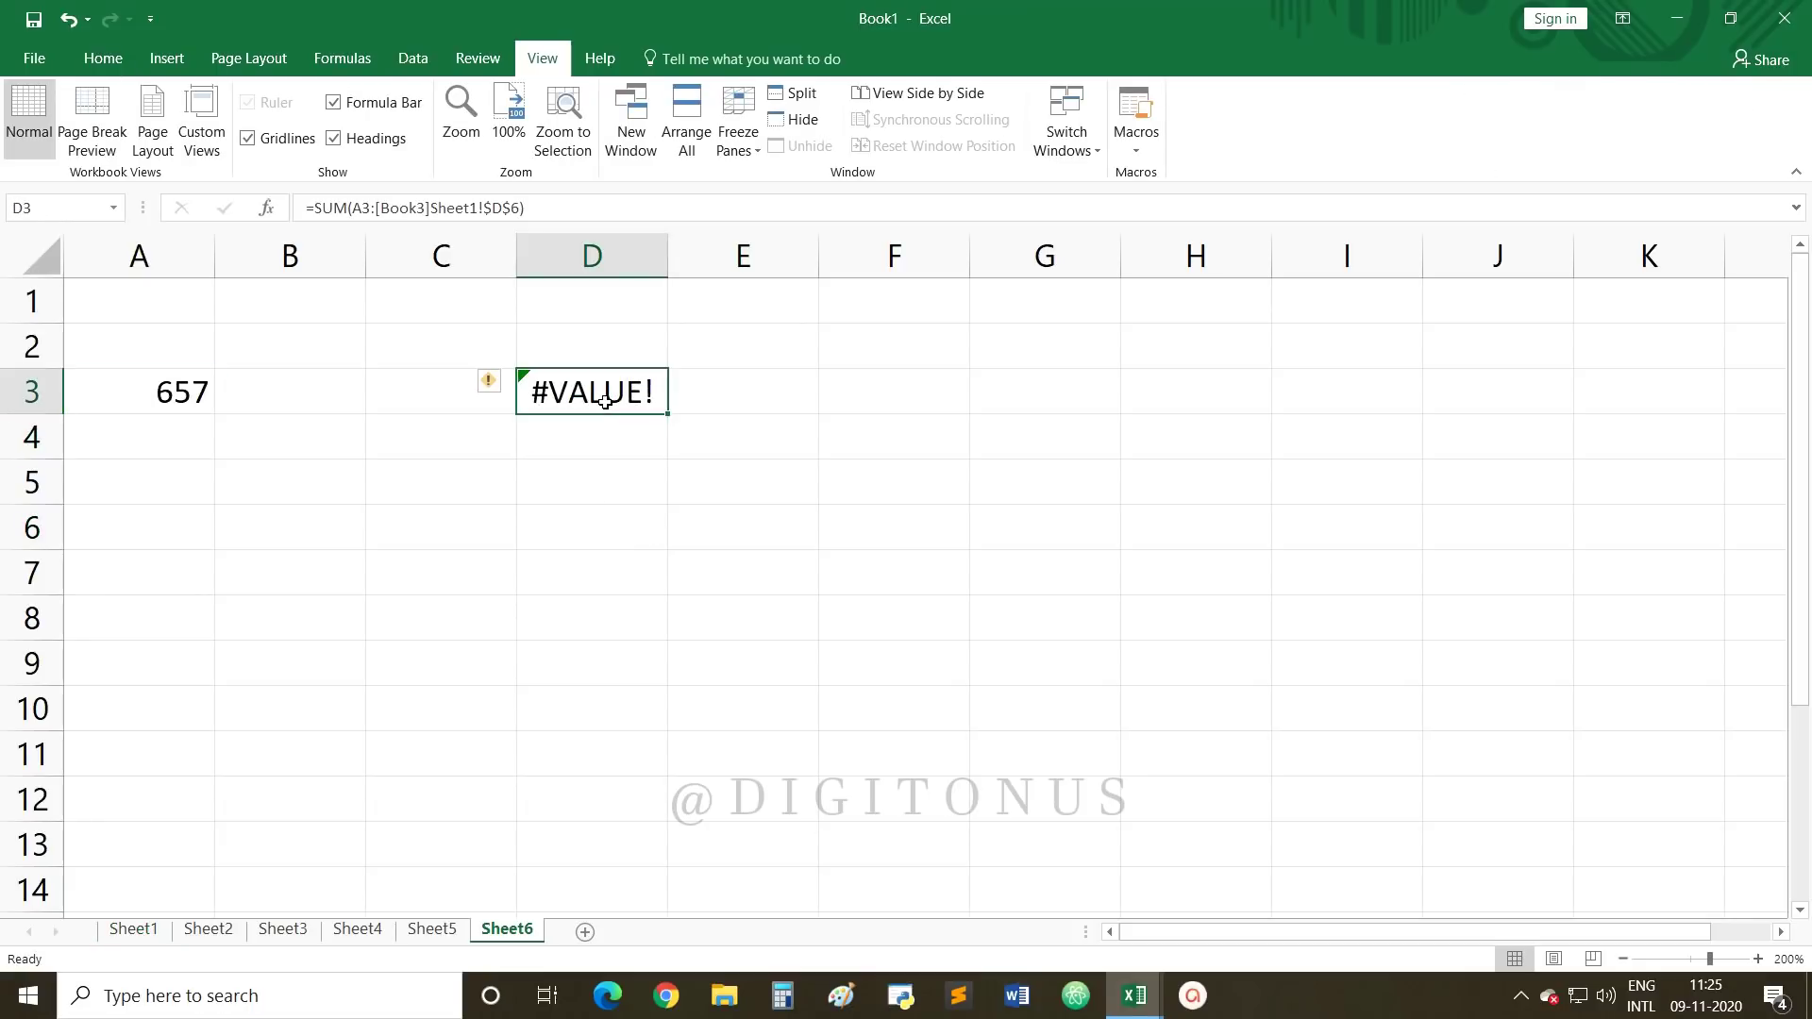
left_click(350, 209)
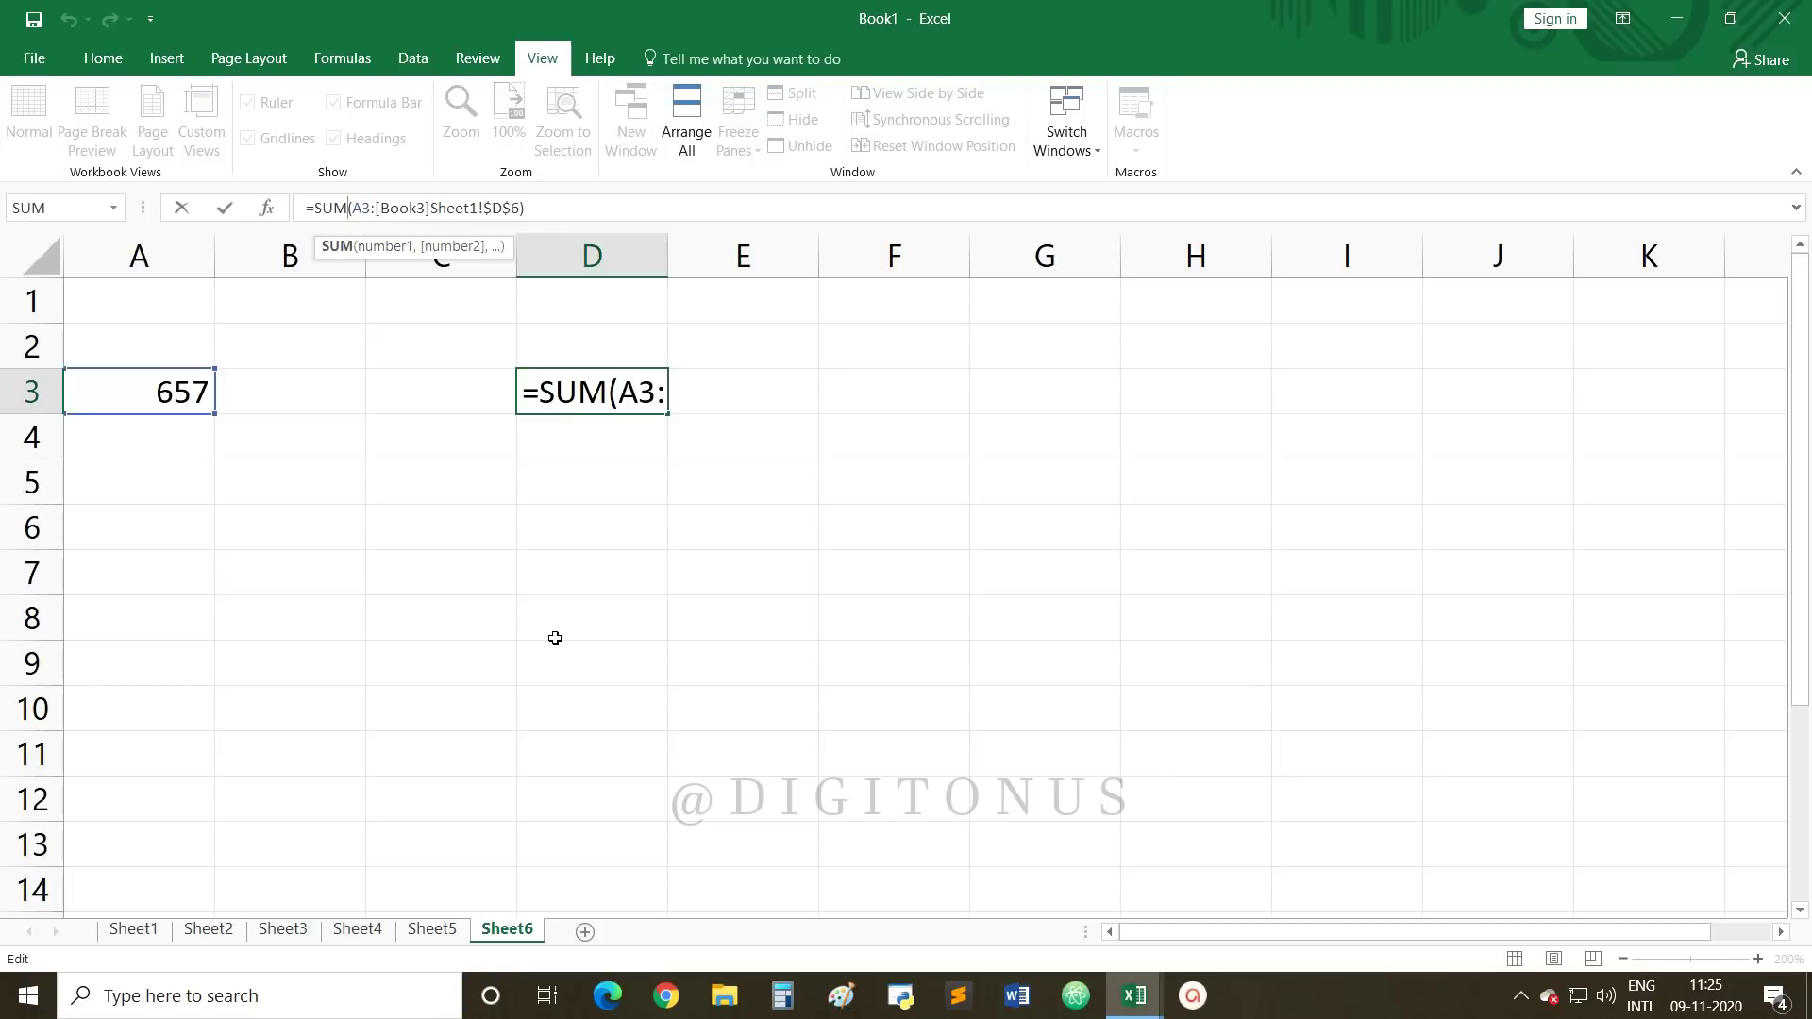
key("BackSpace")
key("BackSpace")
key("BackSpace")
key("Right")
key("Right")
key("BackSpace")
type("+")
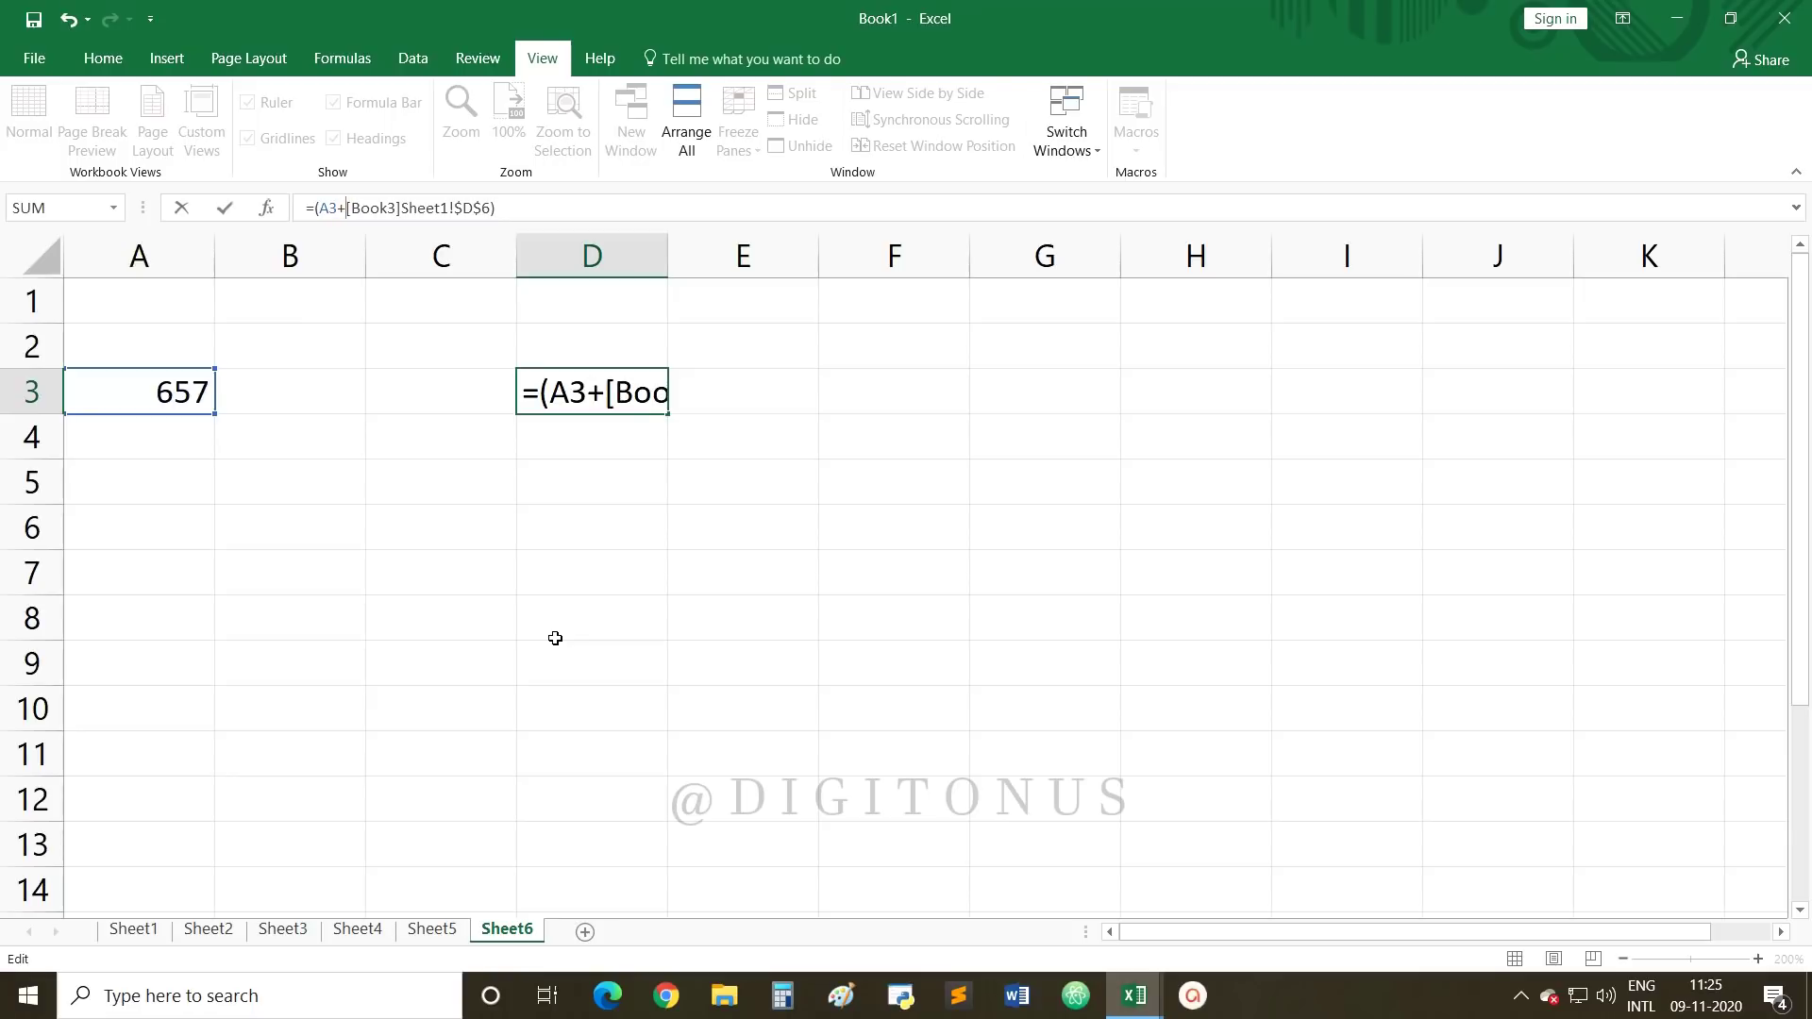
key("Return")
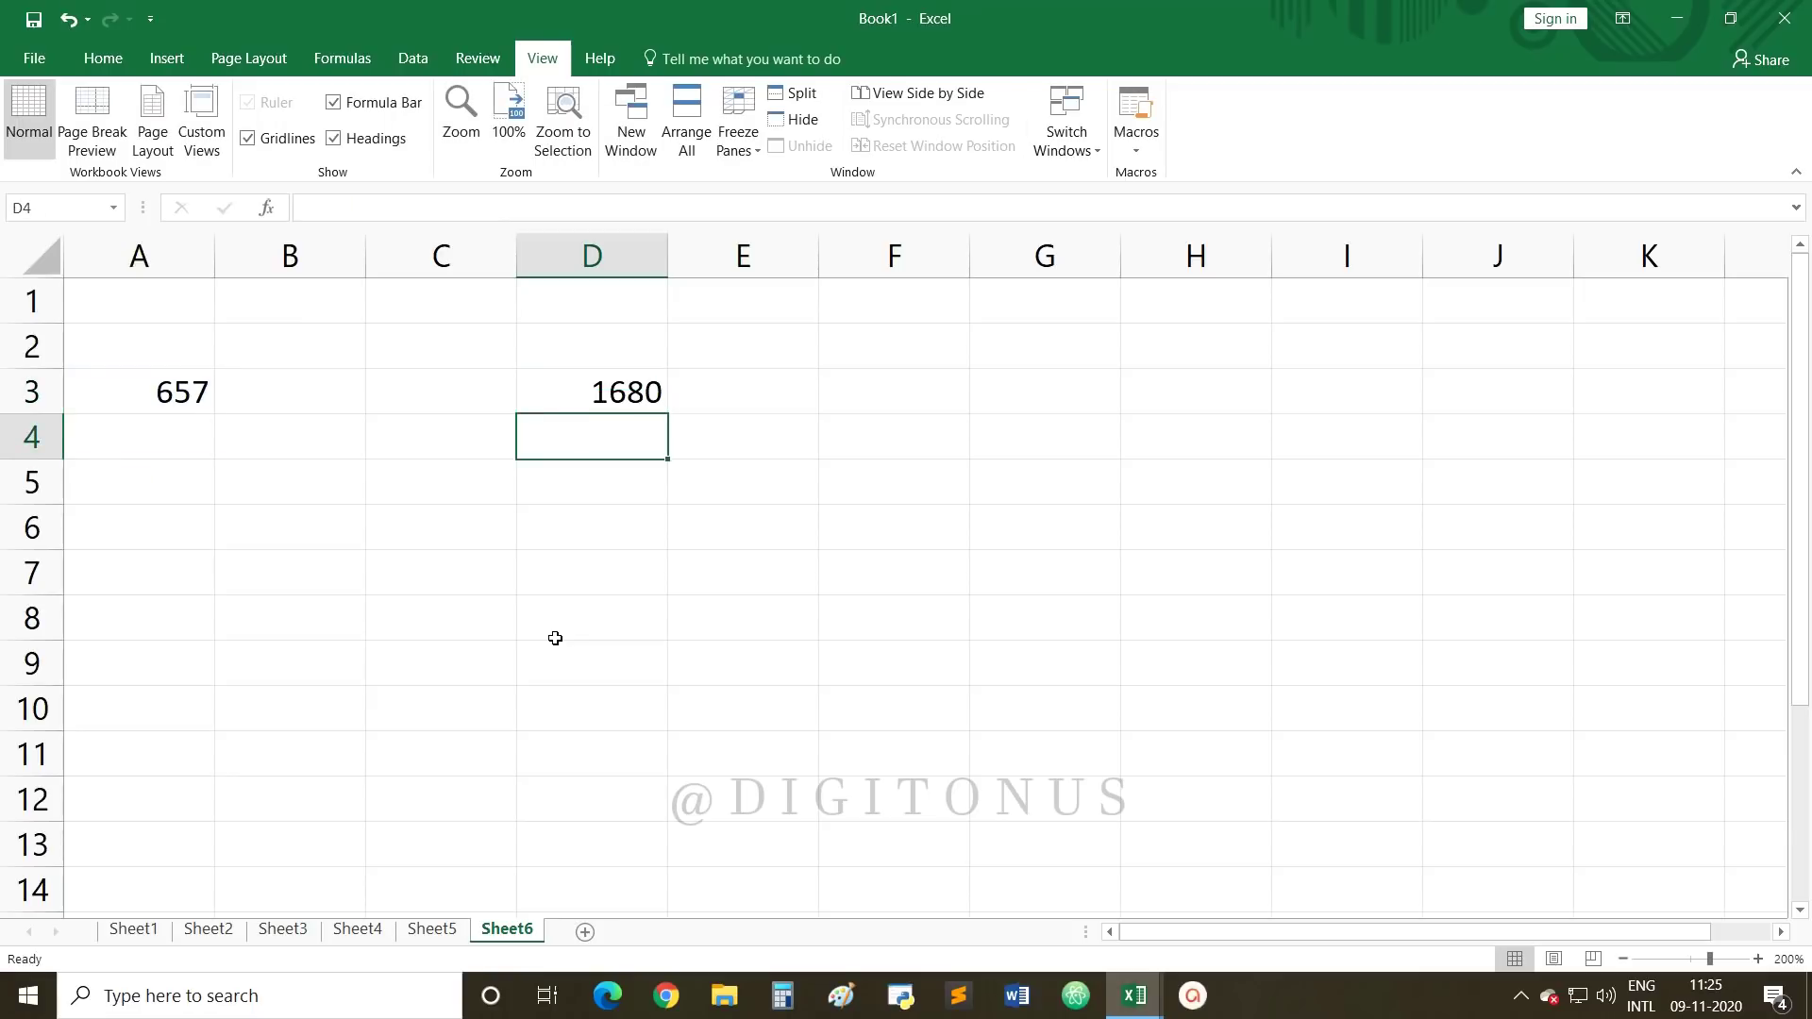
Step: Clear the formula from cell D3 on Sheet6
left_click(563, 401)
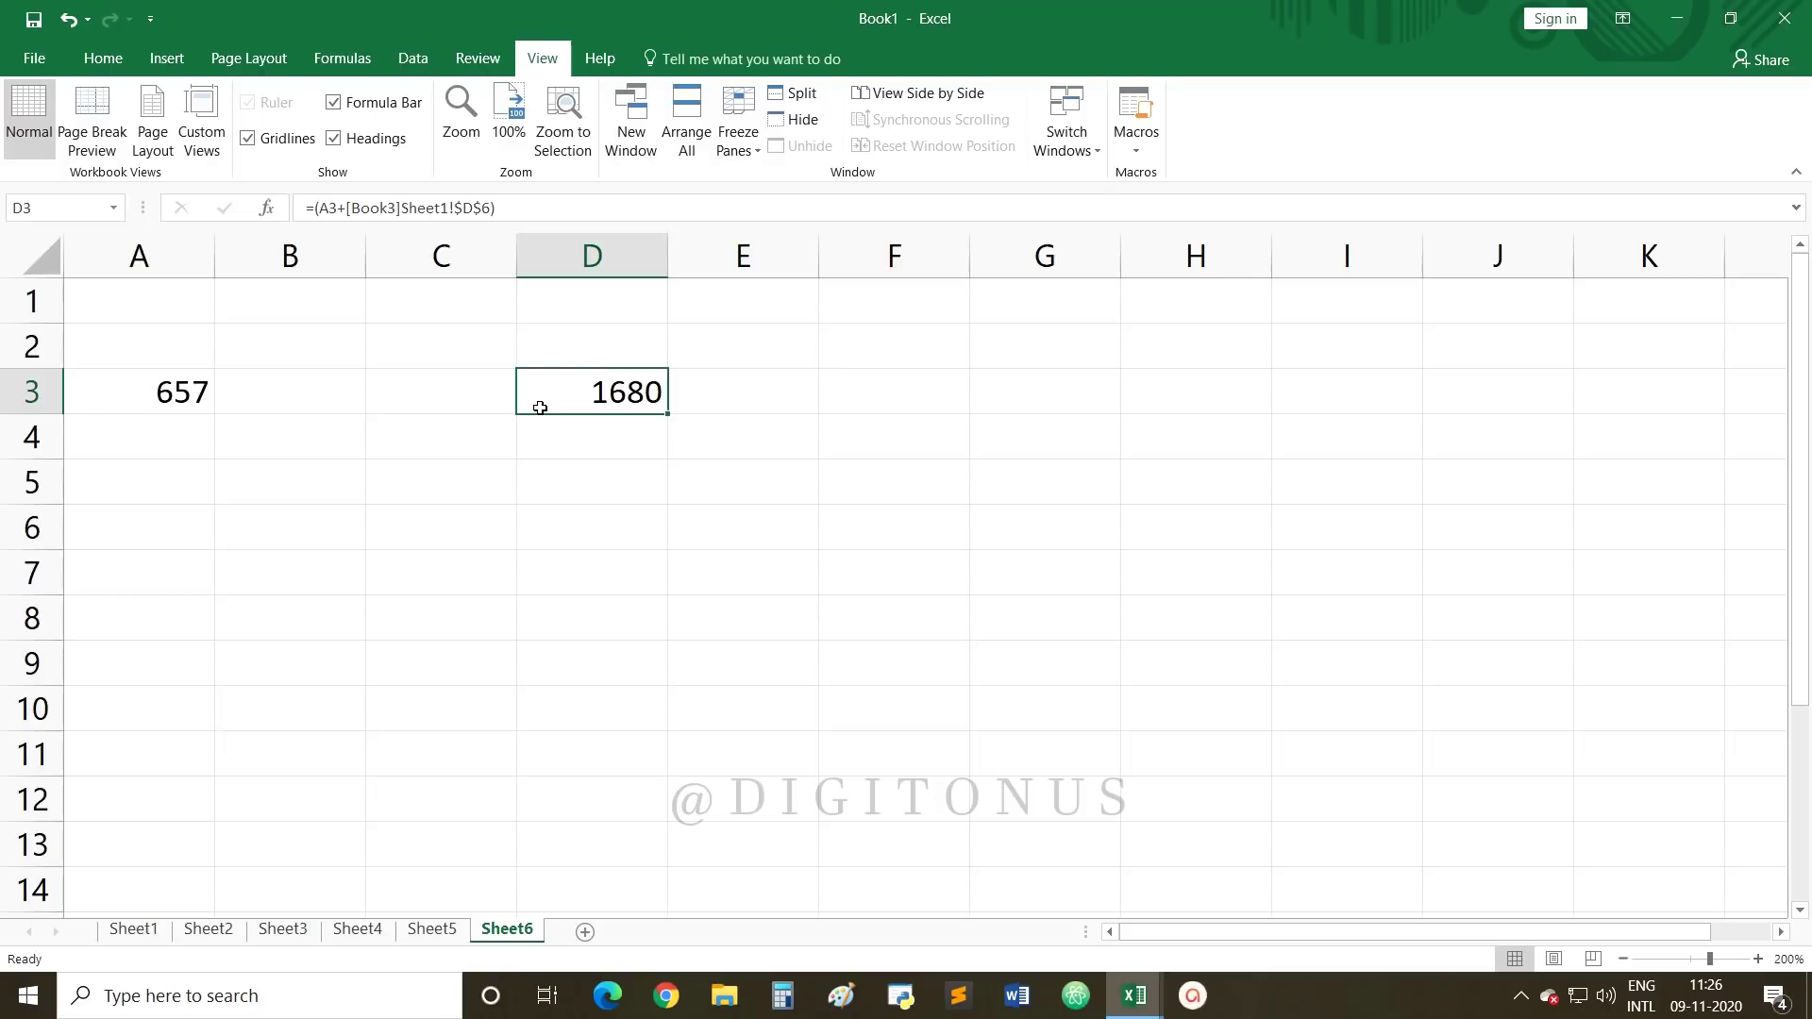
key("Delete")
key("Return")
left_click(647, 618)
Step: Enter =(A3+[Book3]Sheet1!$D$6) in cell D3 on Sheet6, picking the references from Book1 and Book3, and select D3 to check it
left_click(626, 393)
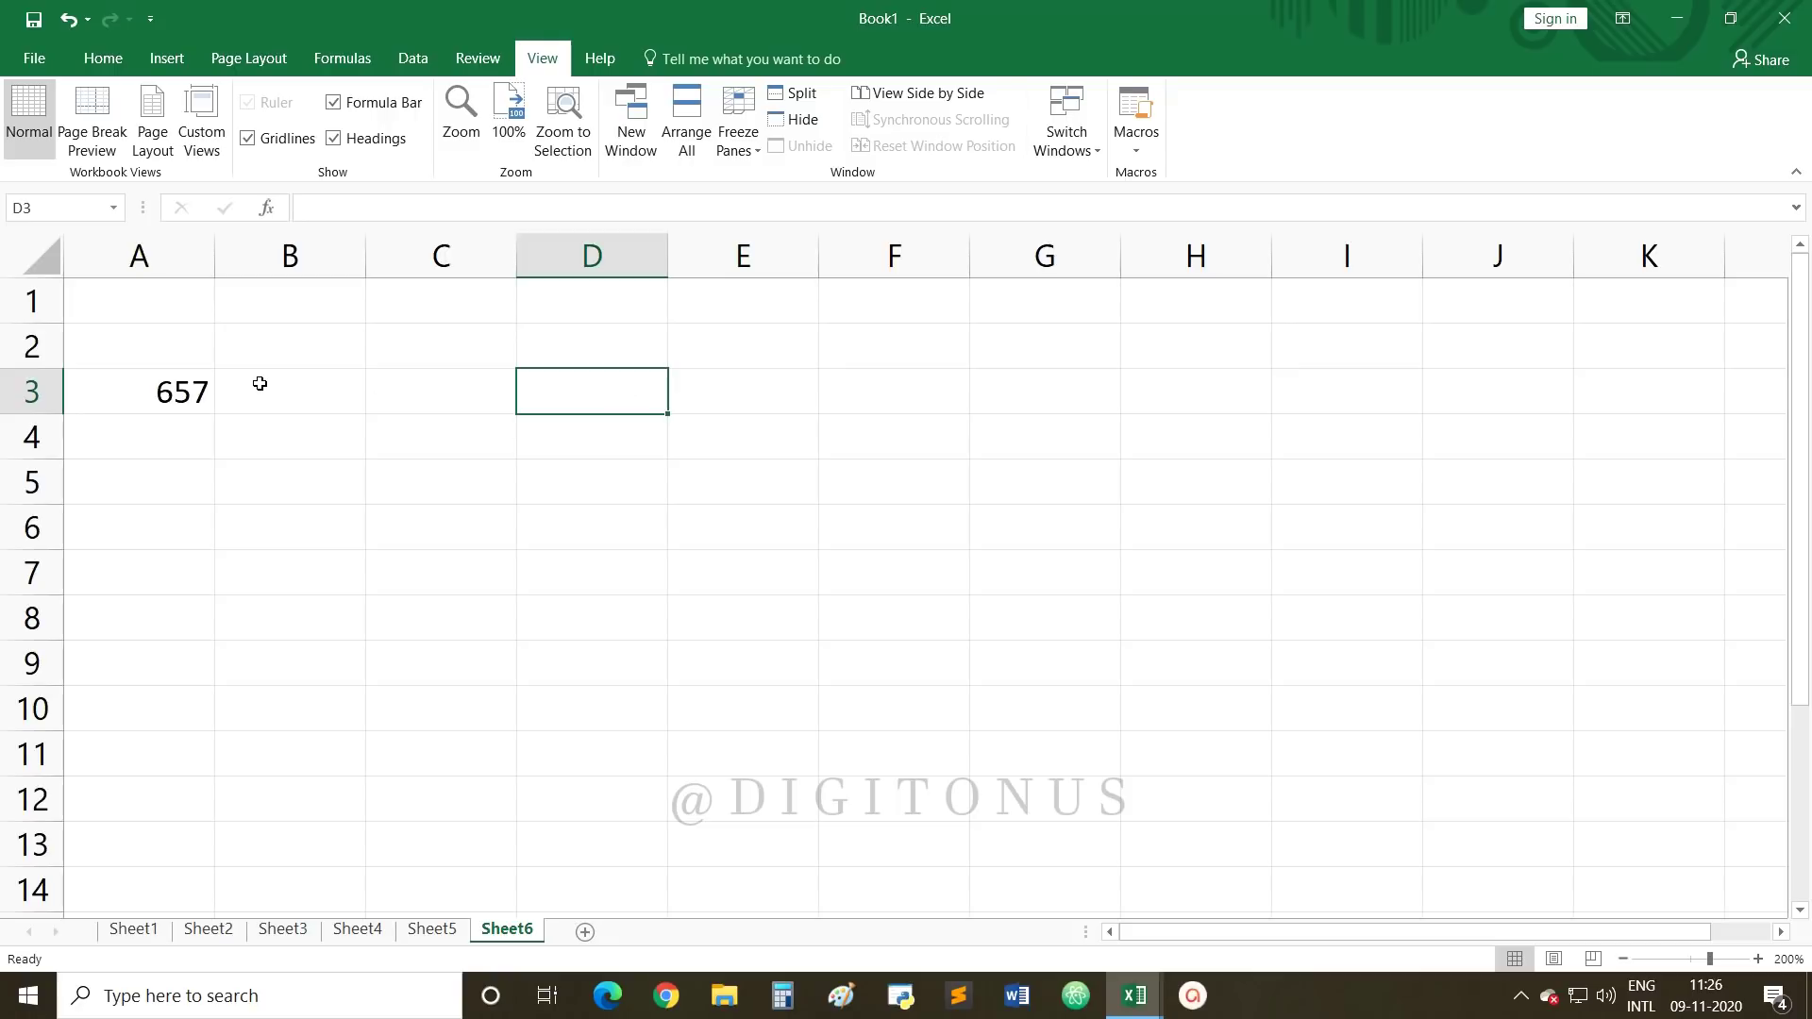
left_click(690, 215)
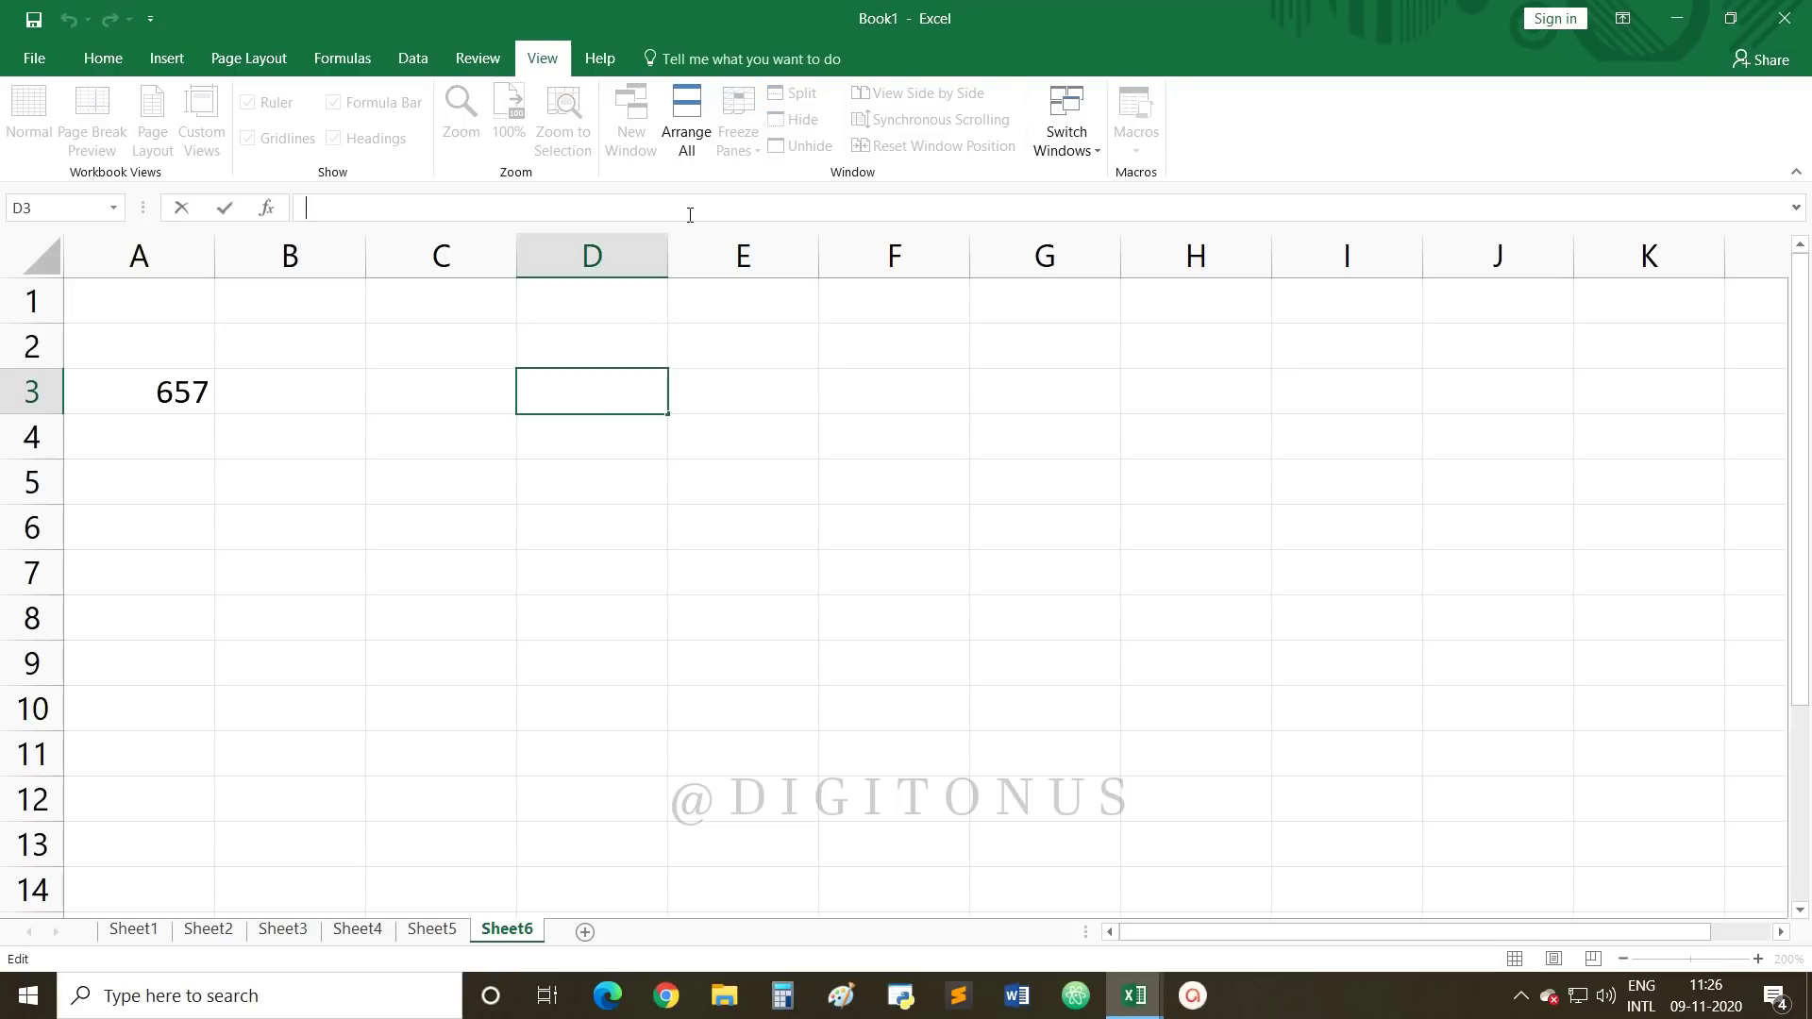
type("=(")
left_click(127, 397)
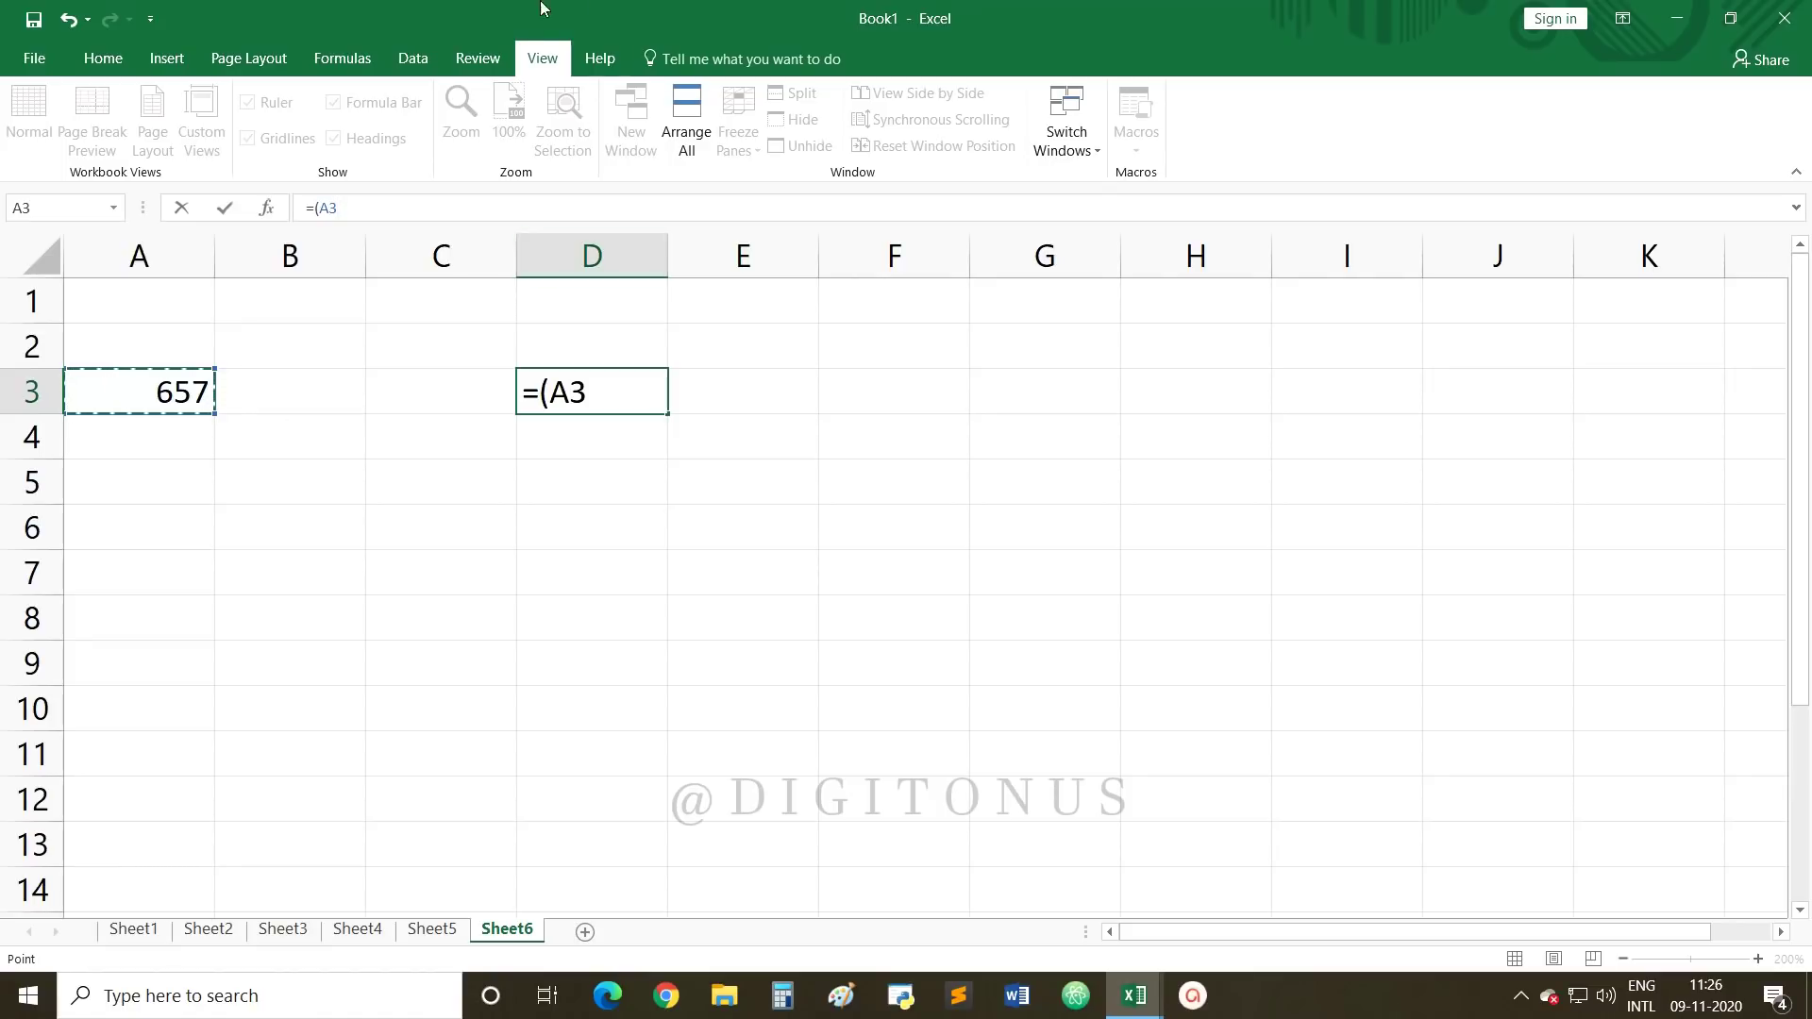
left_click(1081, 149)
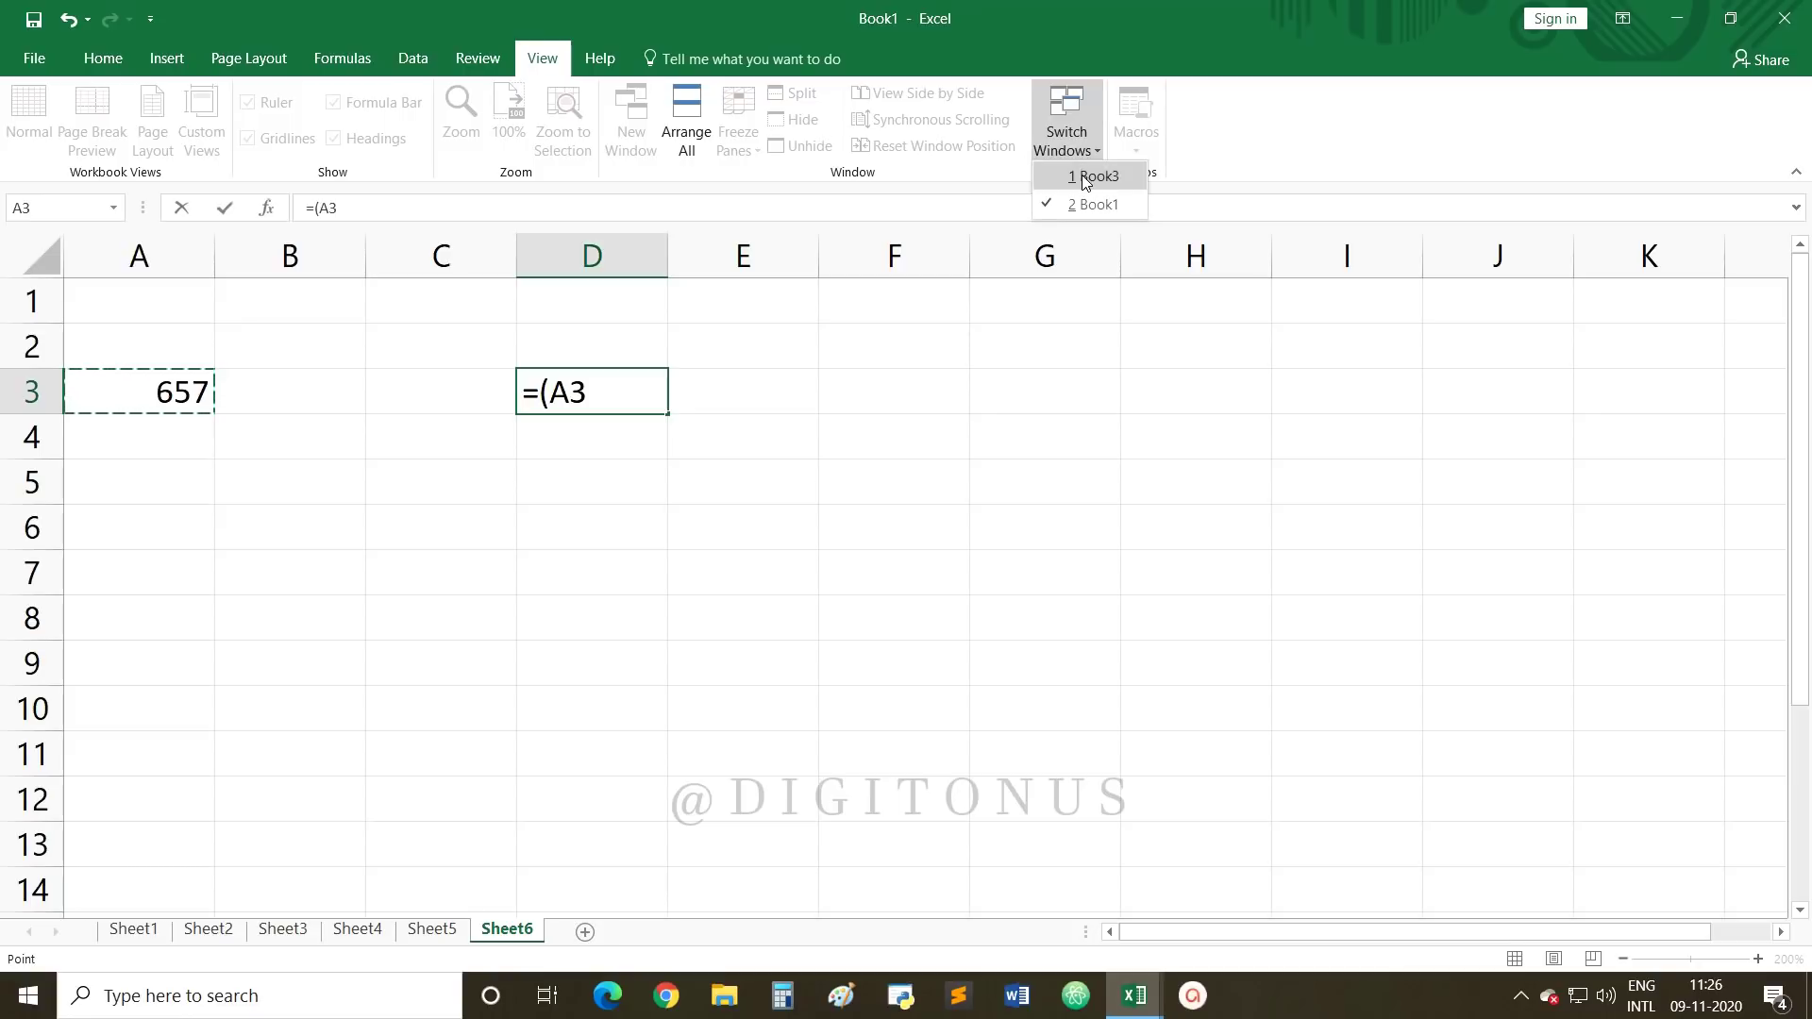
left_click(1086, 180)
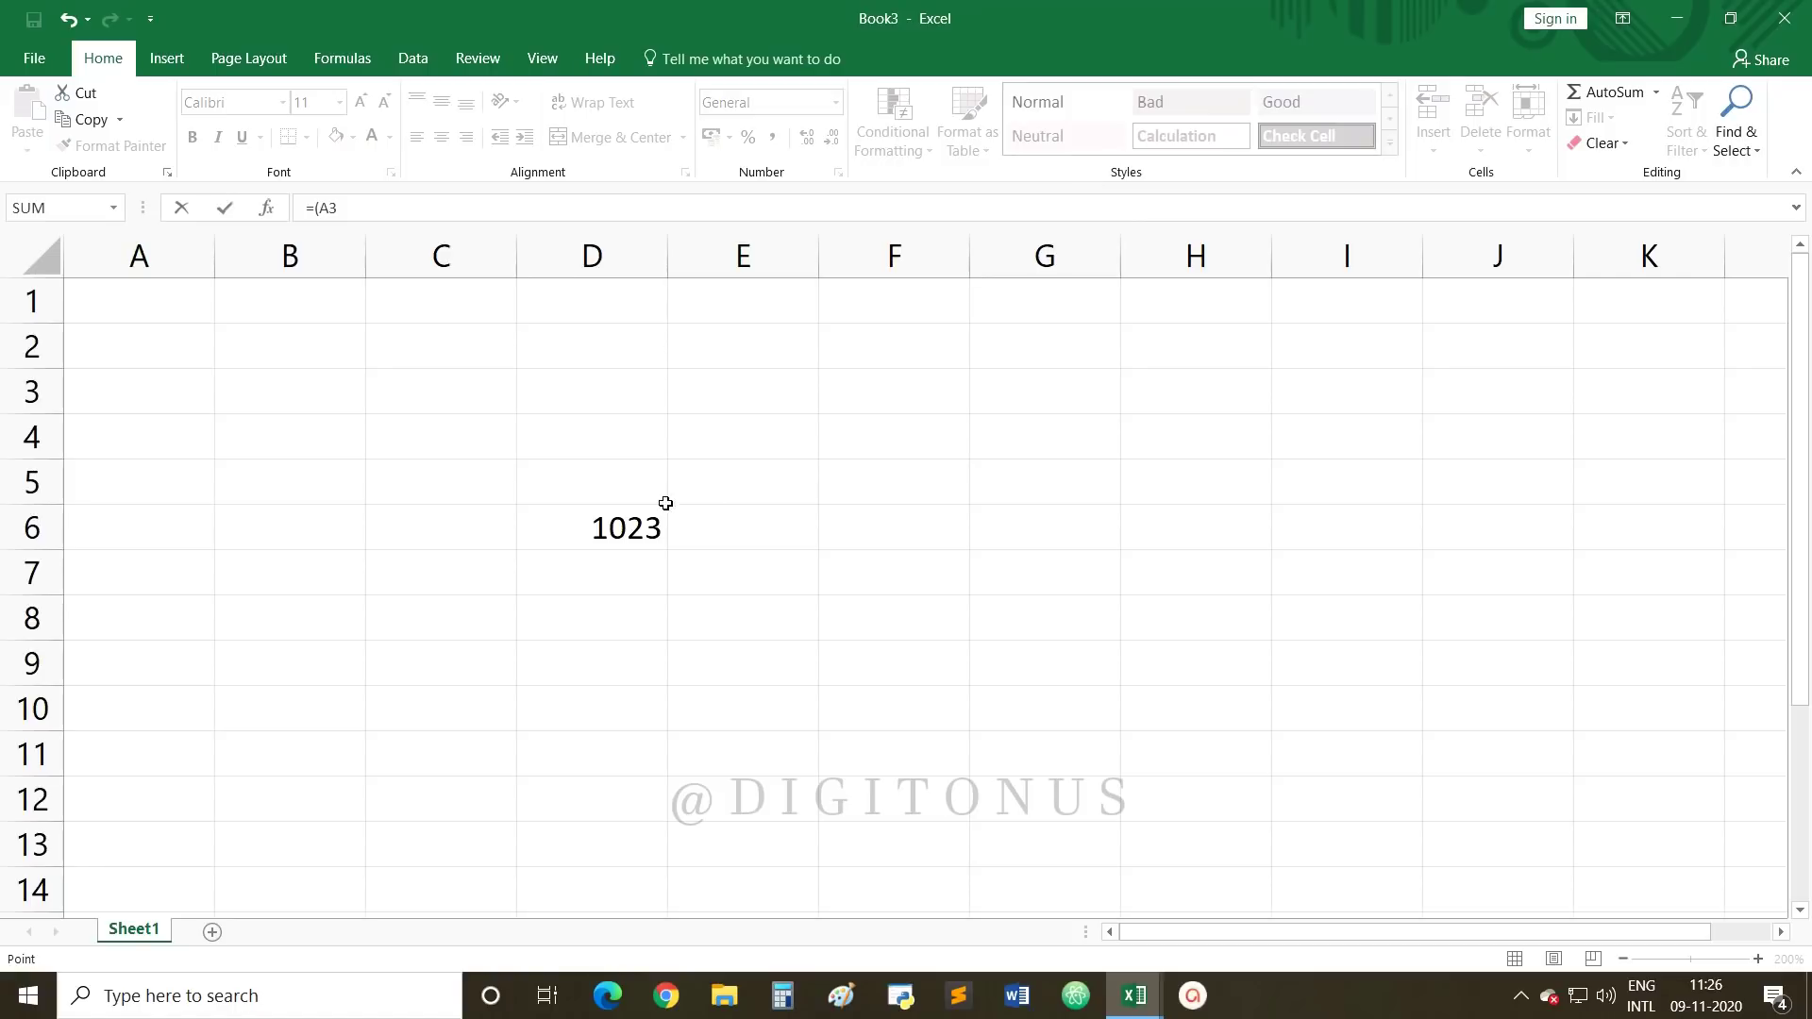
type("+")
left_click(613, 530)
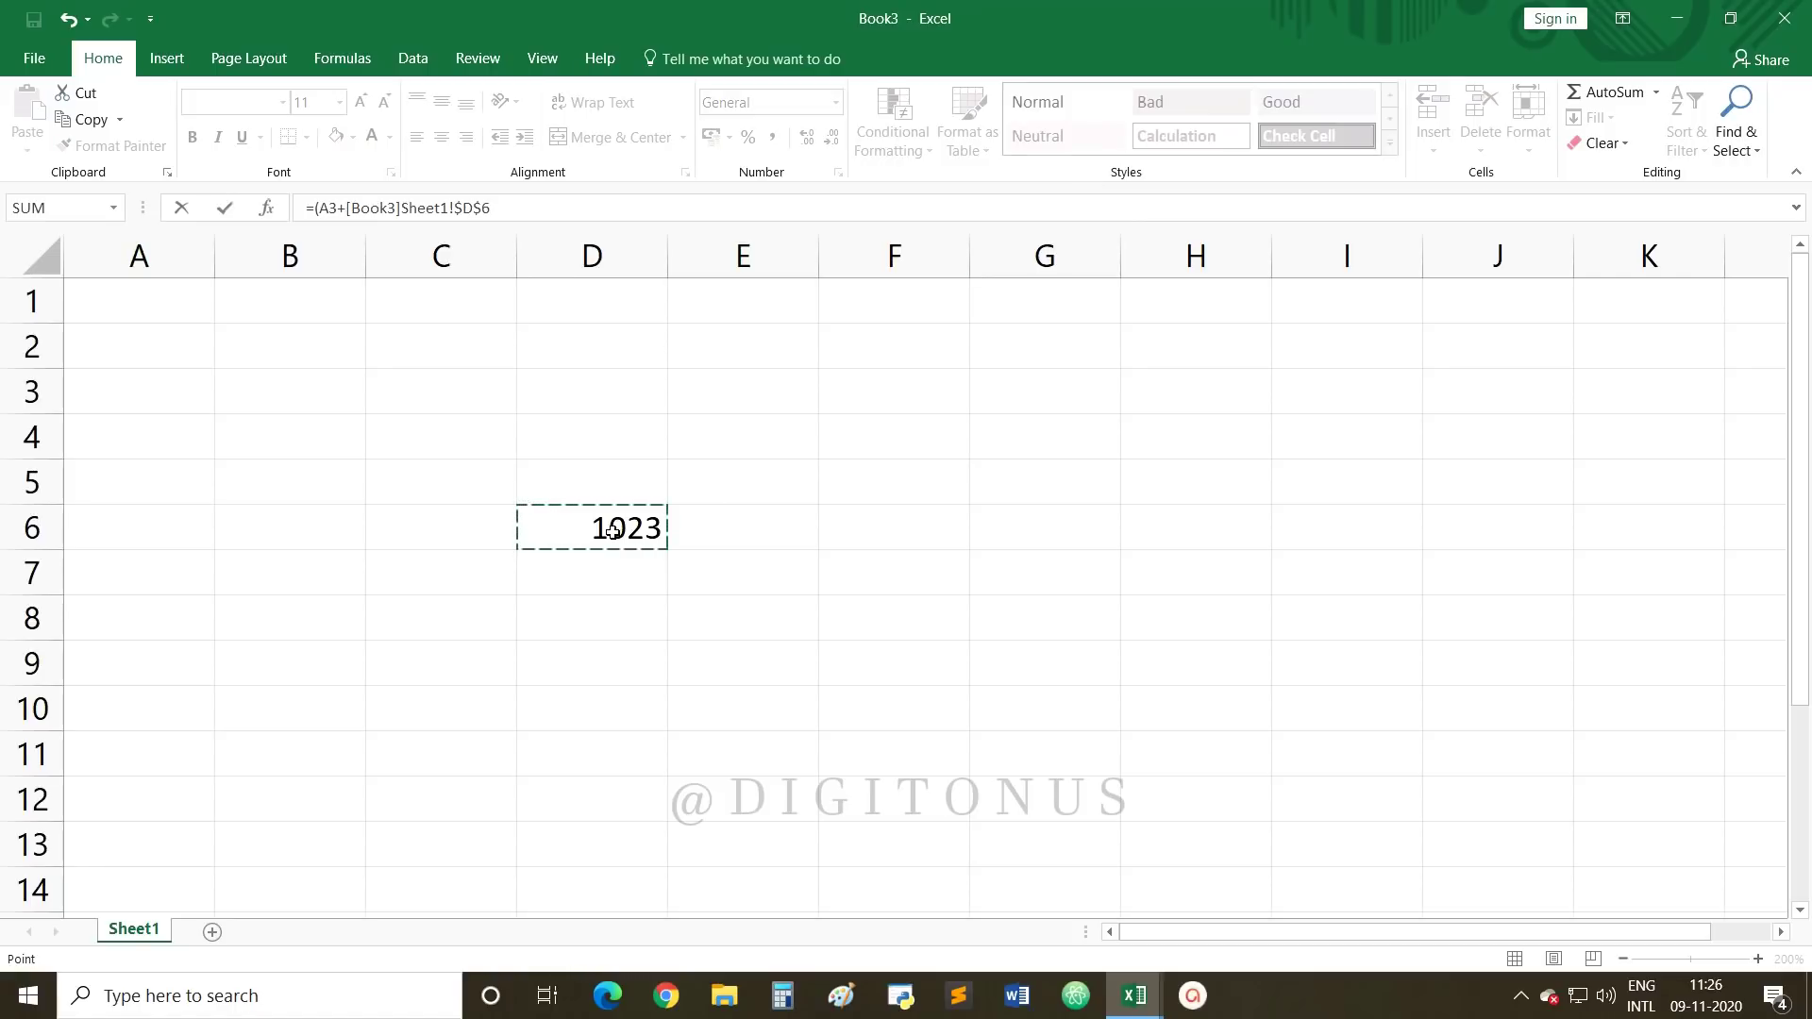
type(")")
key("Return")
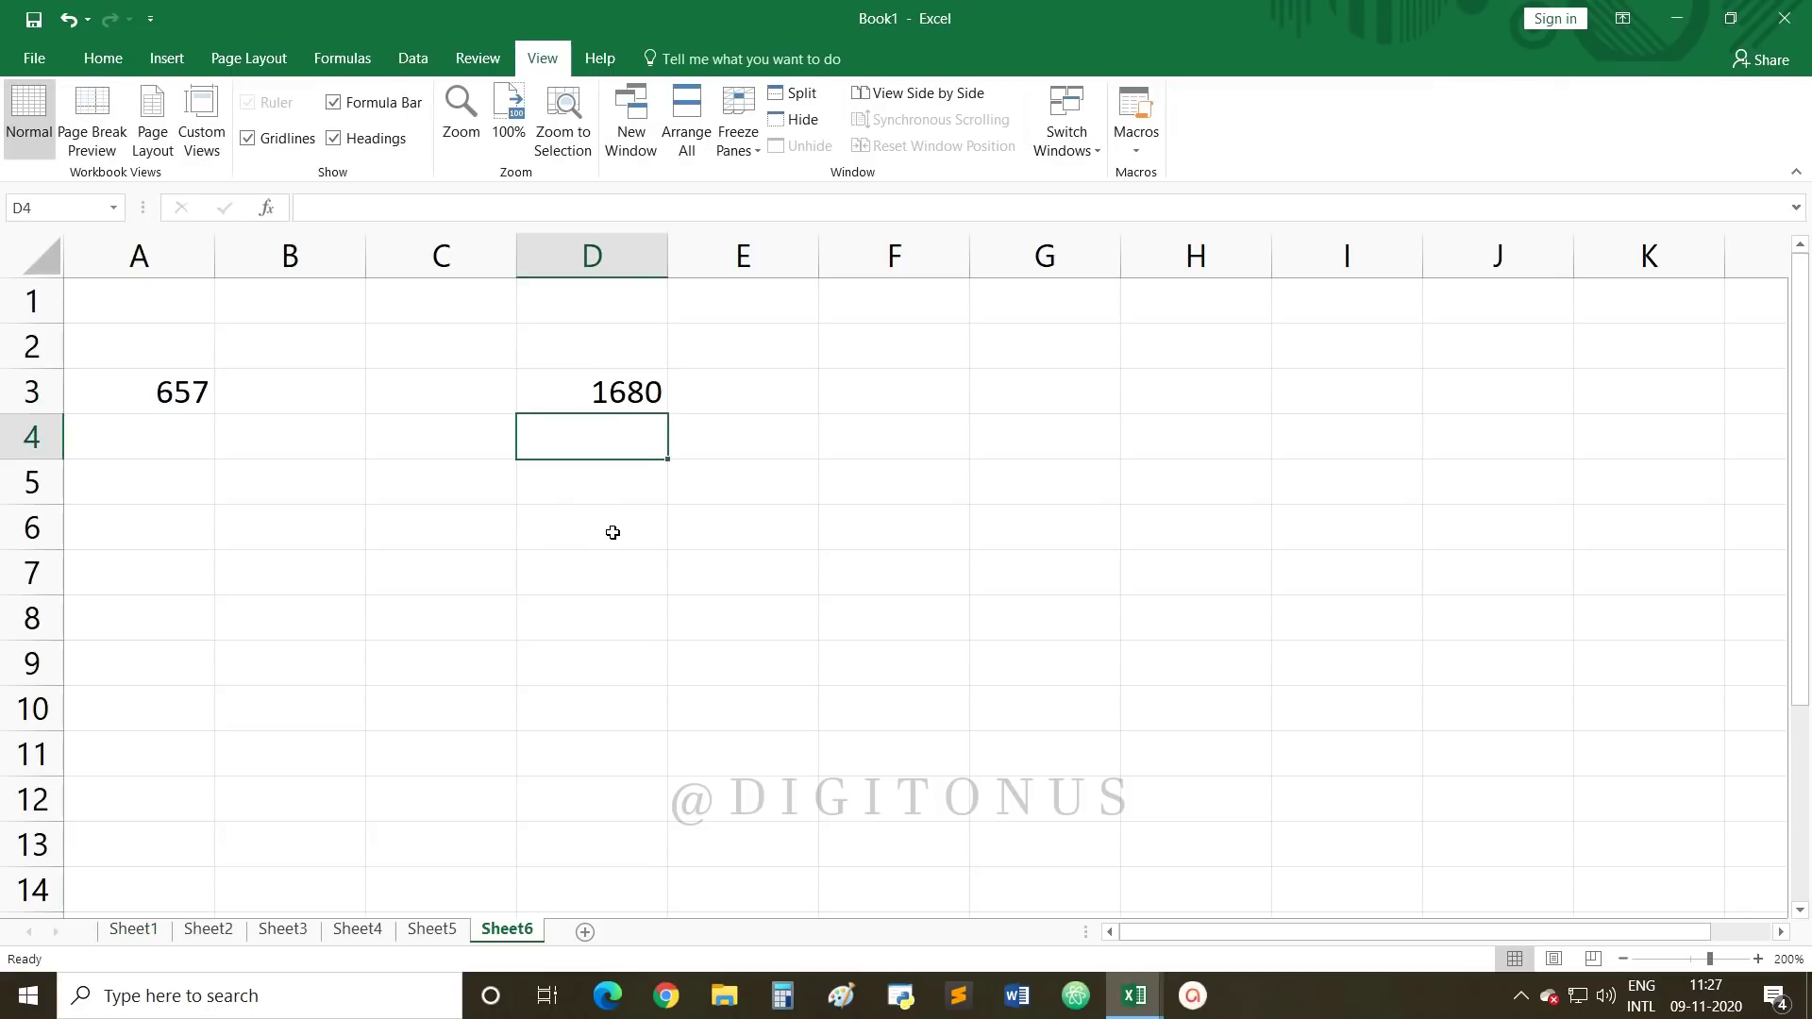
left_click(640, 408)
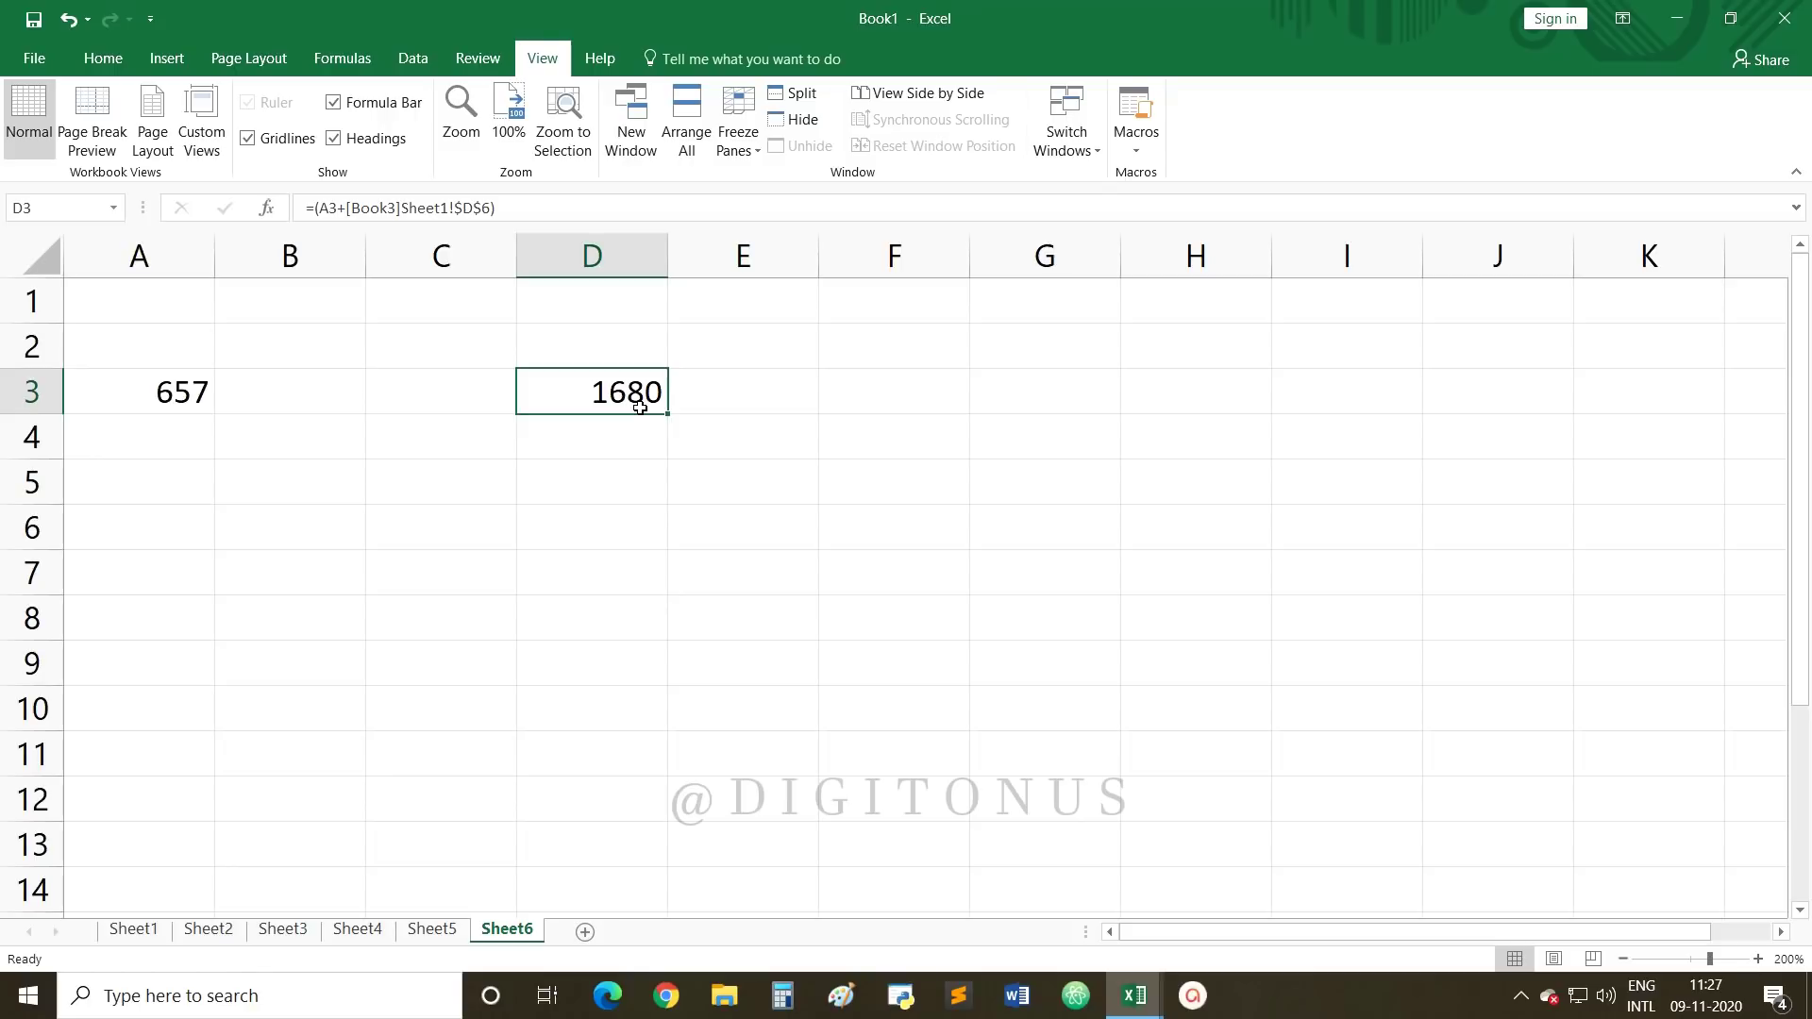
left_click(598, 493)
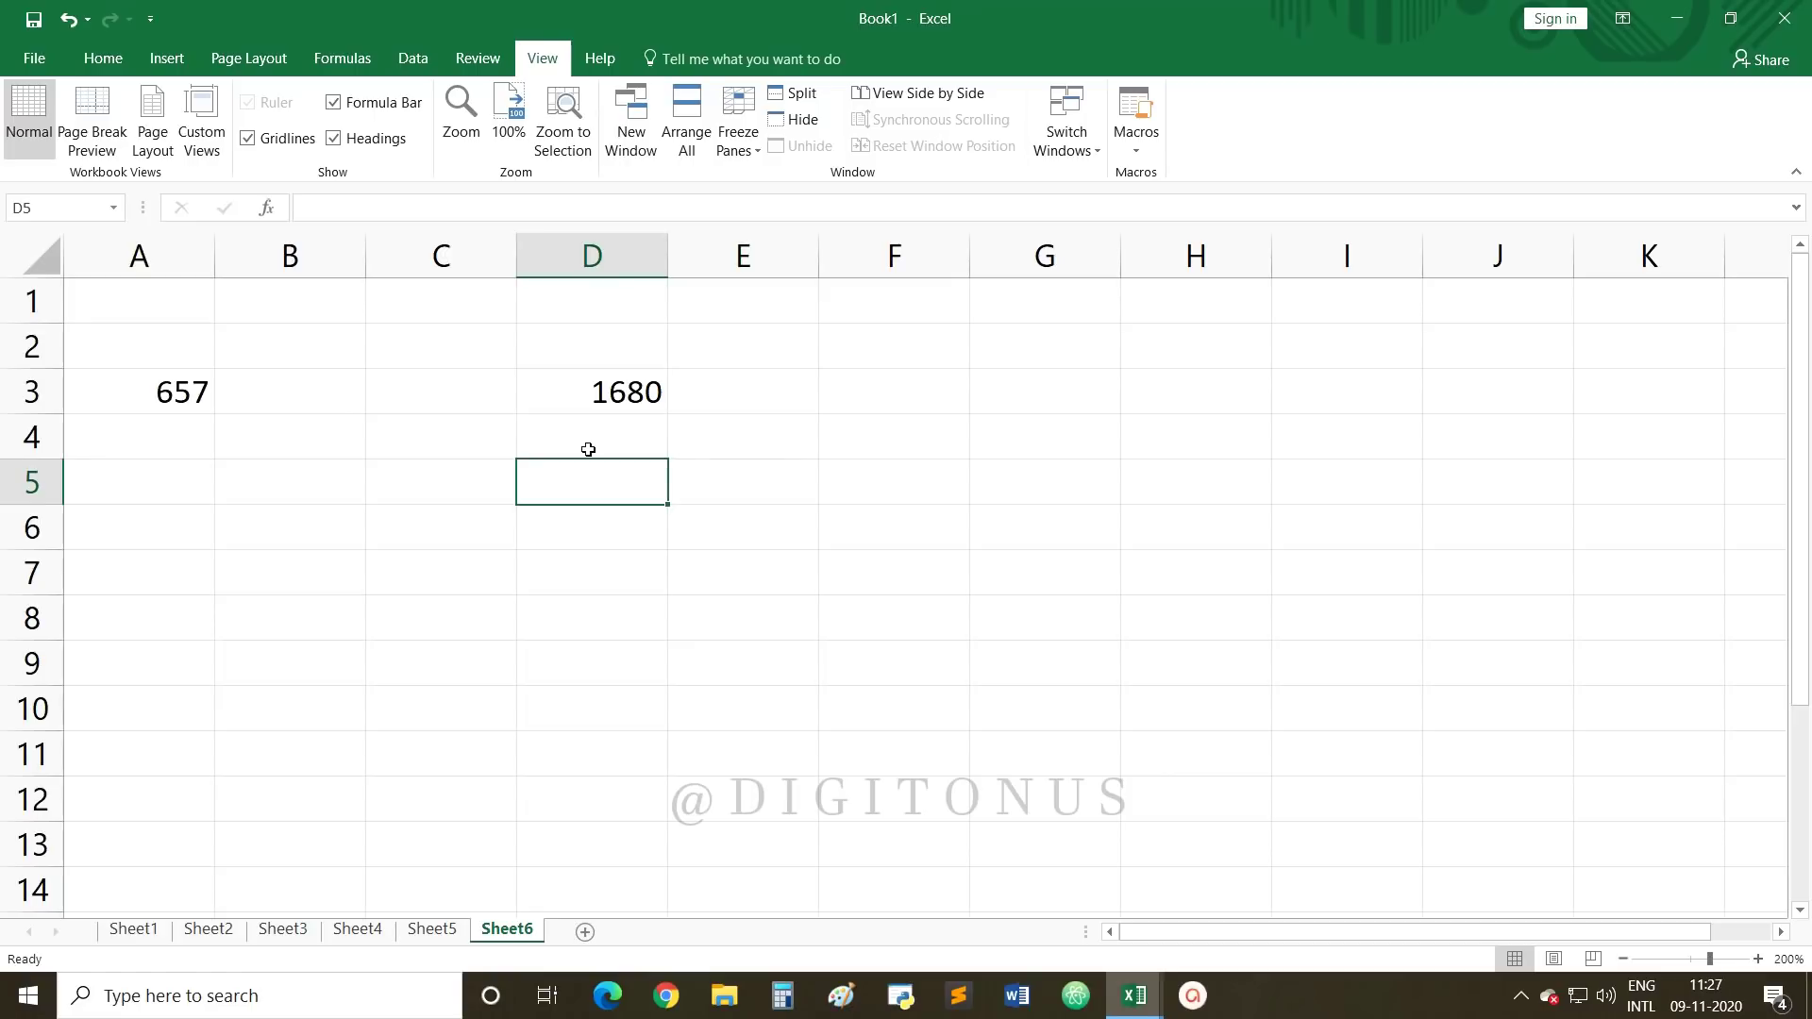
left_click(496, 210)
type("=")
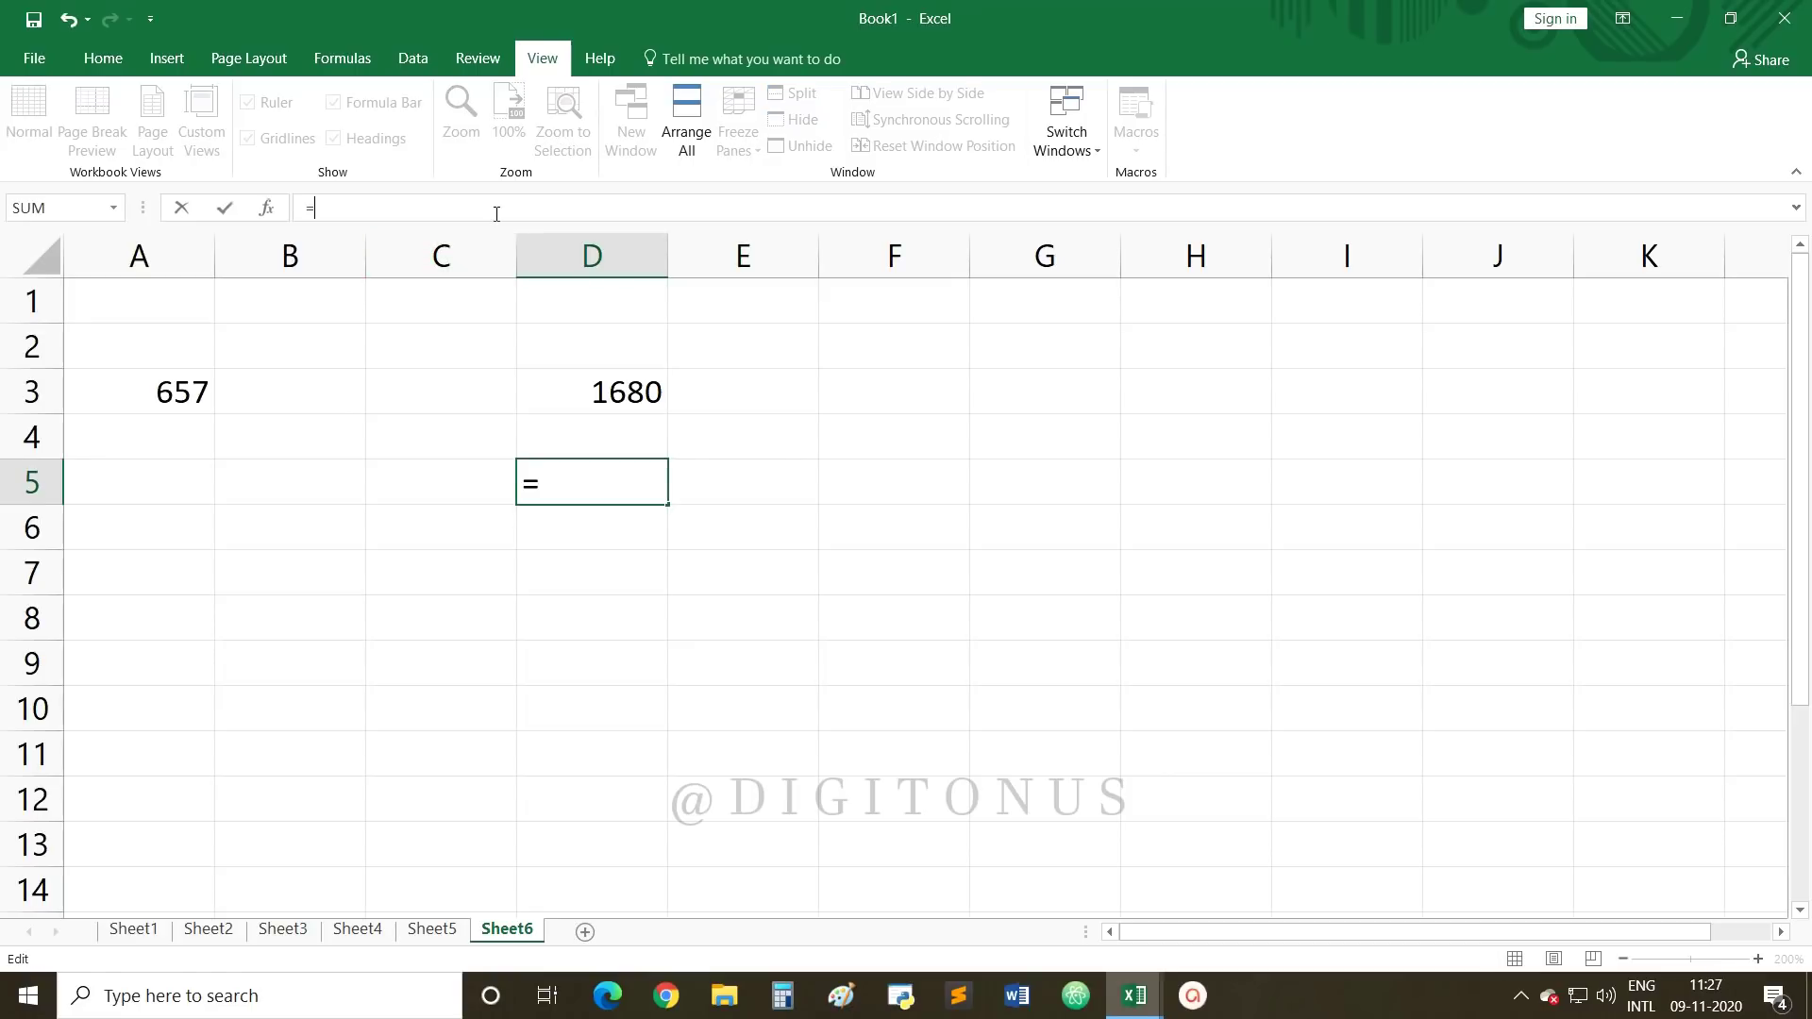
type("(A")
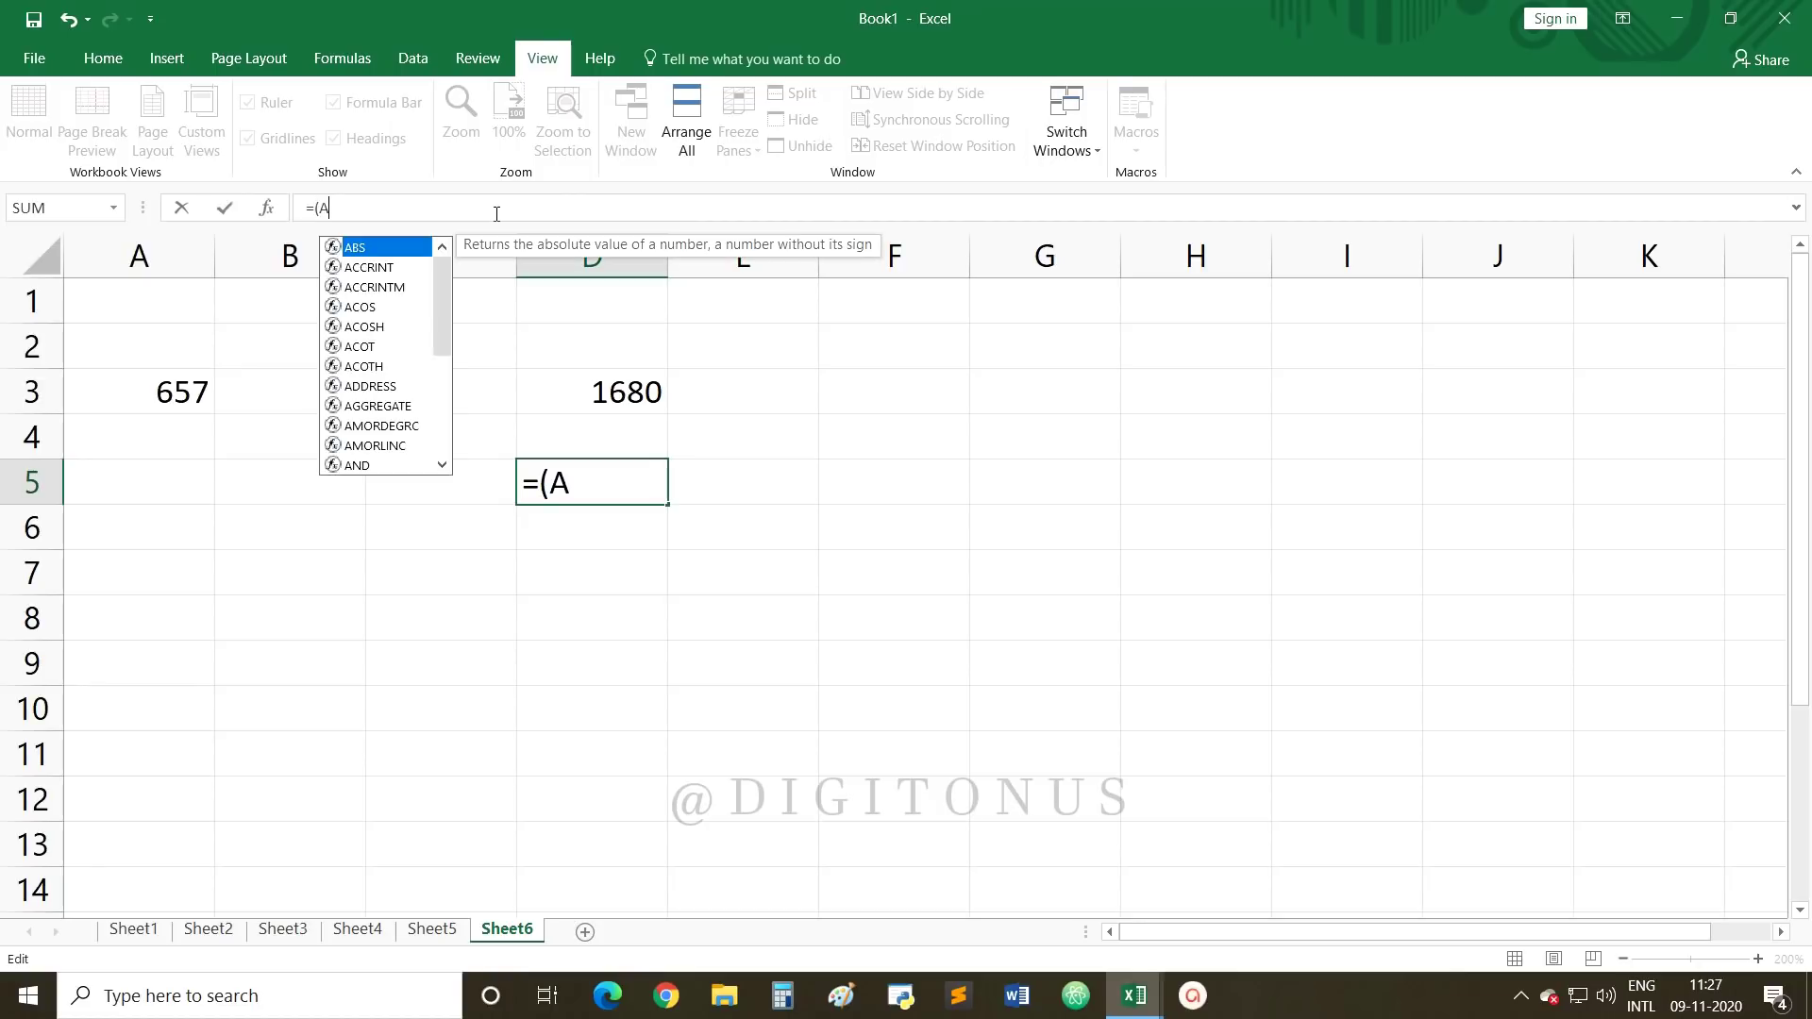
type("3+")
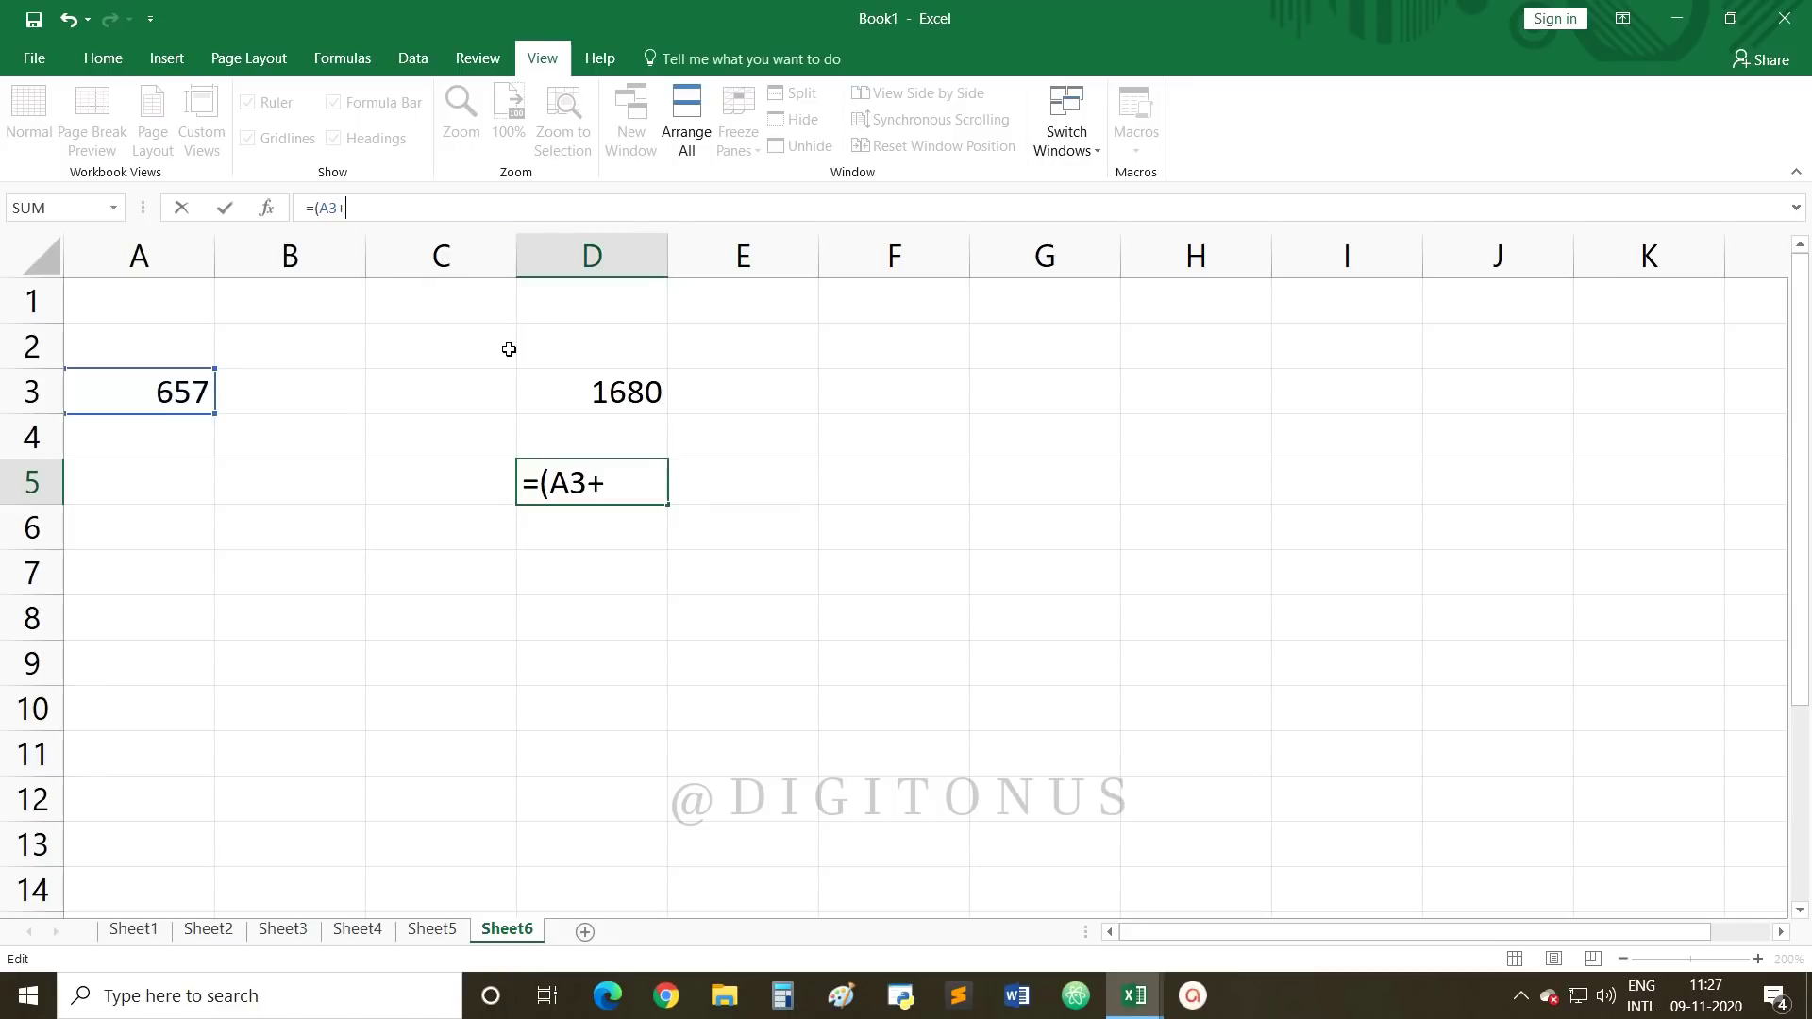
key("BackSpace")
key("BackSpace")
key("BackSpace")
key("Escape")
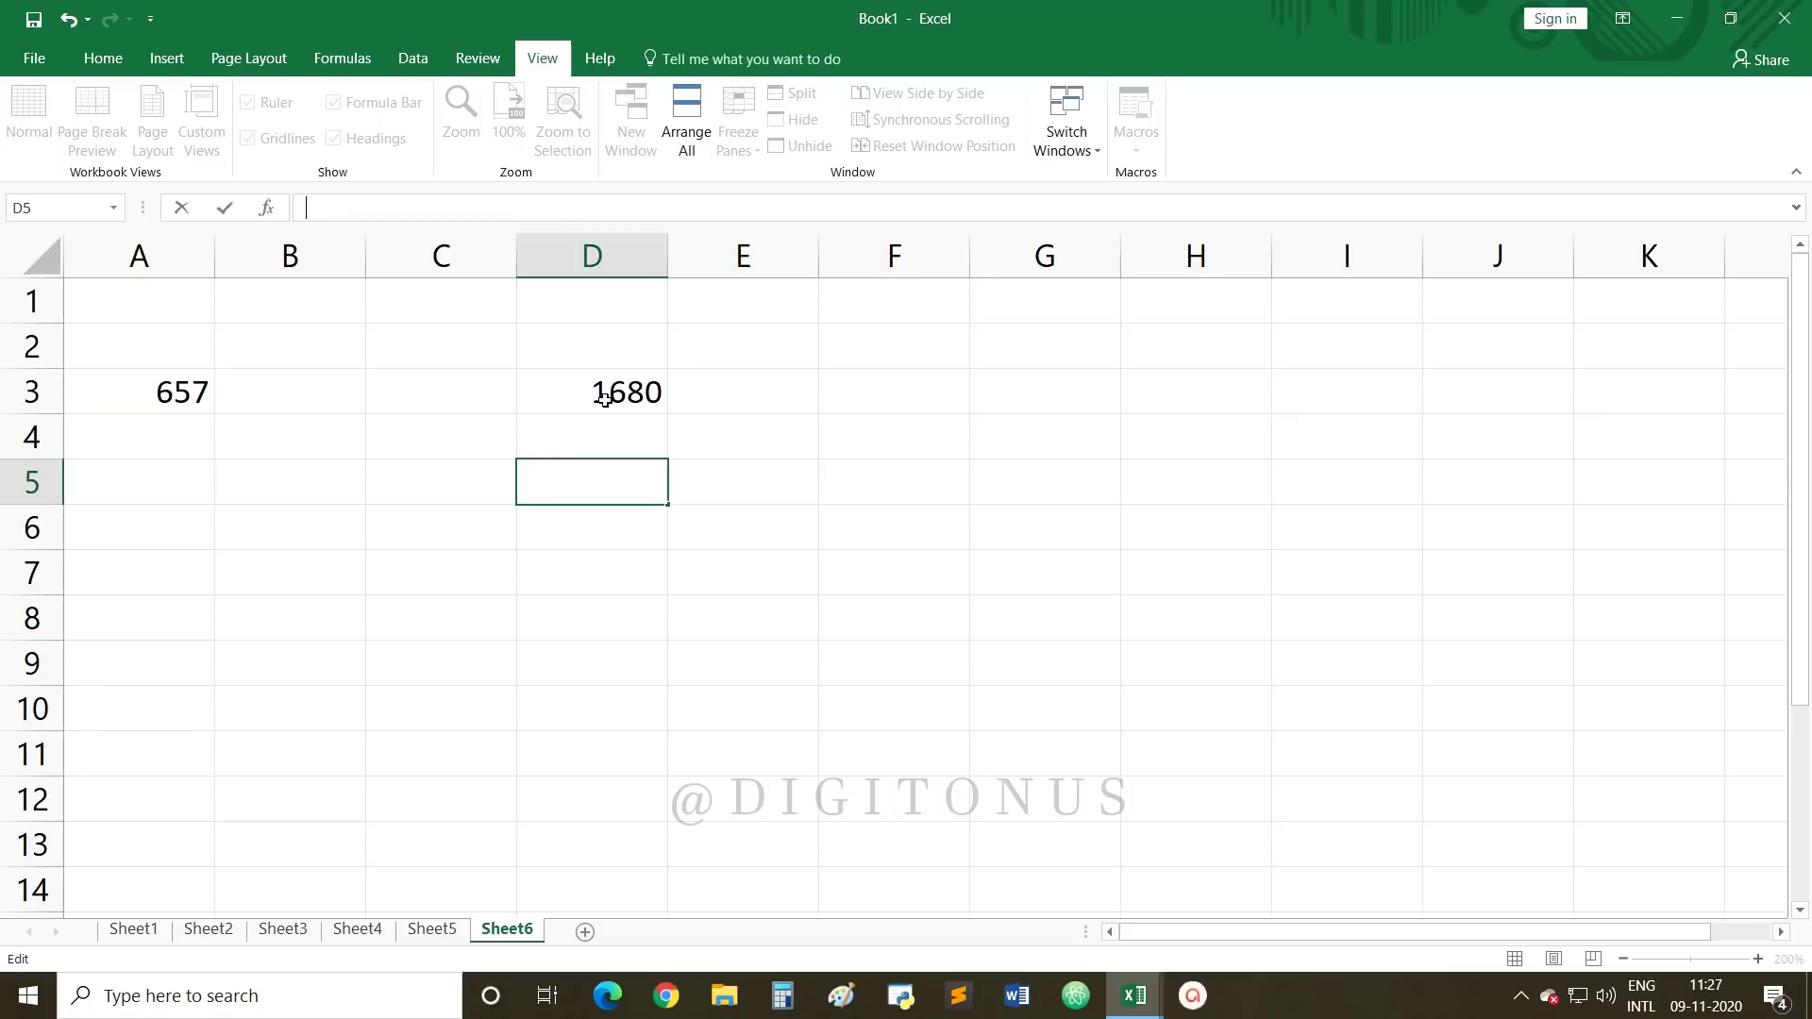
Step: Compare the cross-workbook formula in D3 on Sheet6 with the cross-sheet formulas in D10 and F10 on Sheet5
left_click(597, 390)
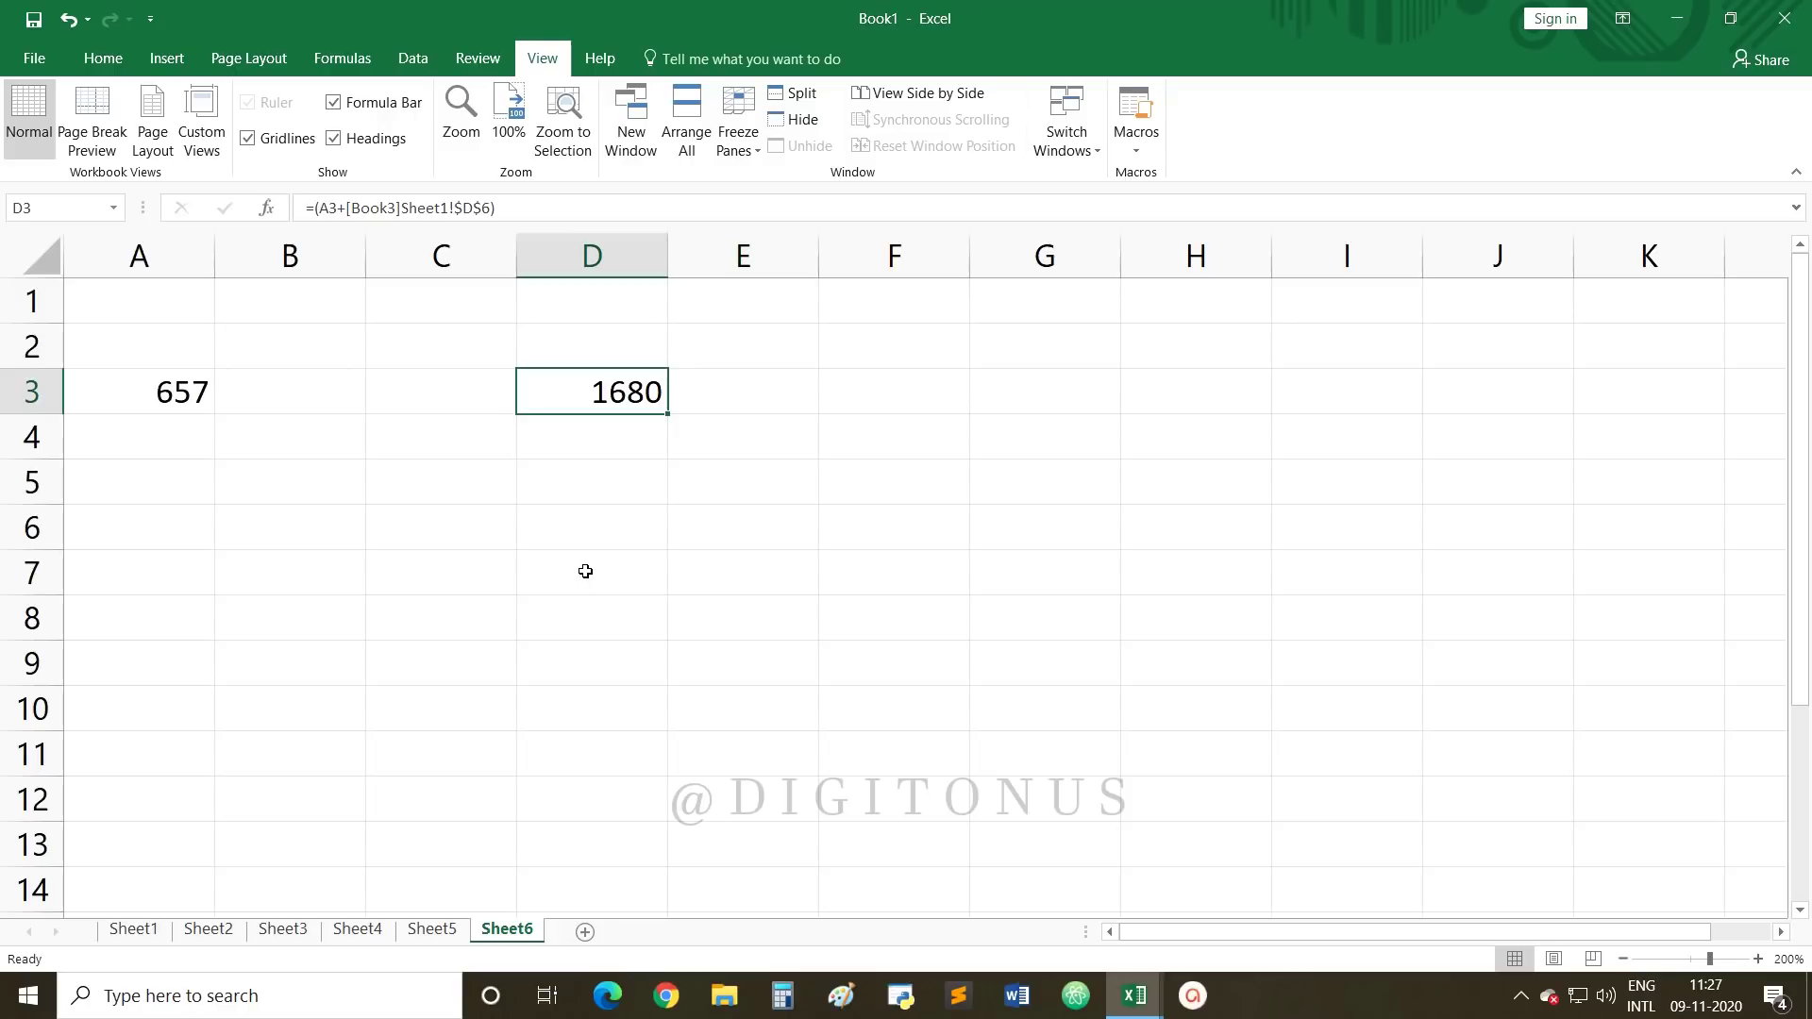
left_click(455, 932)
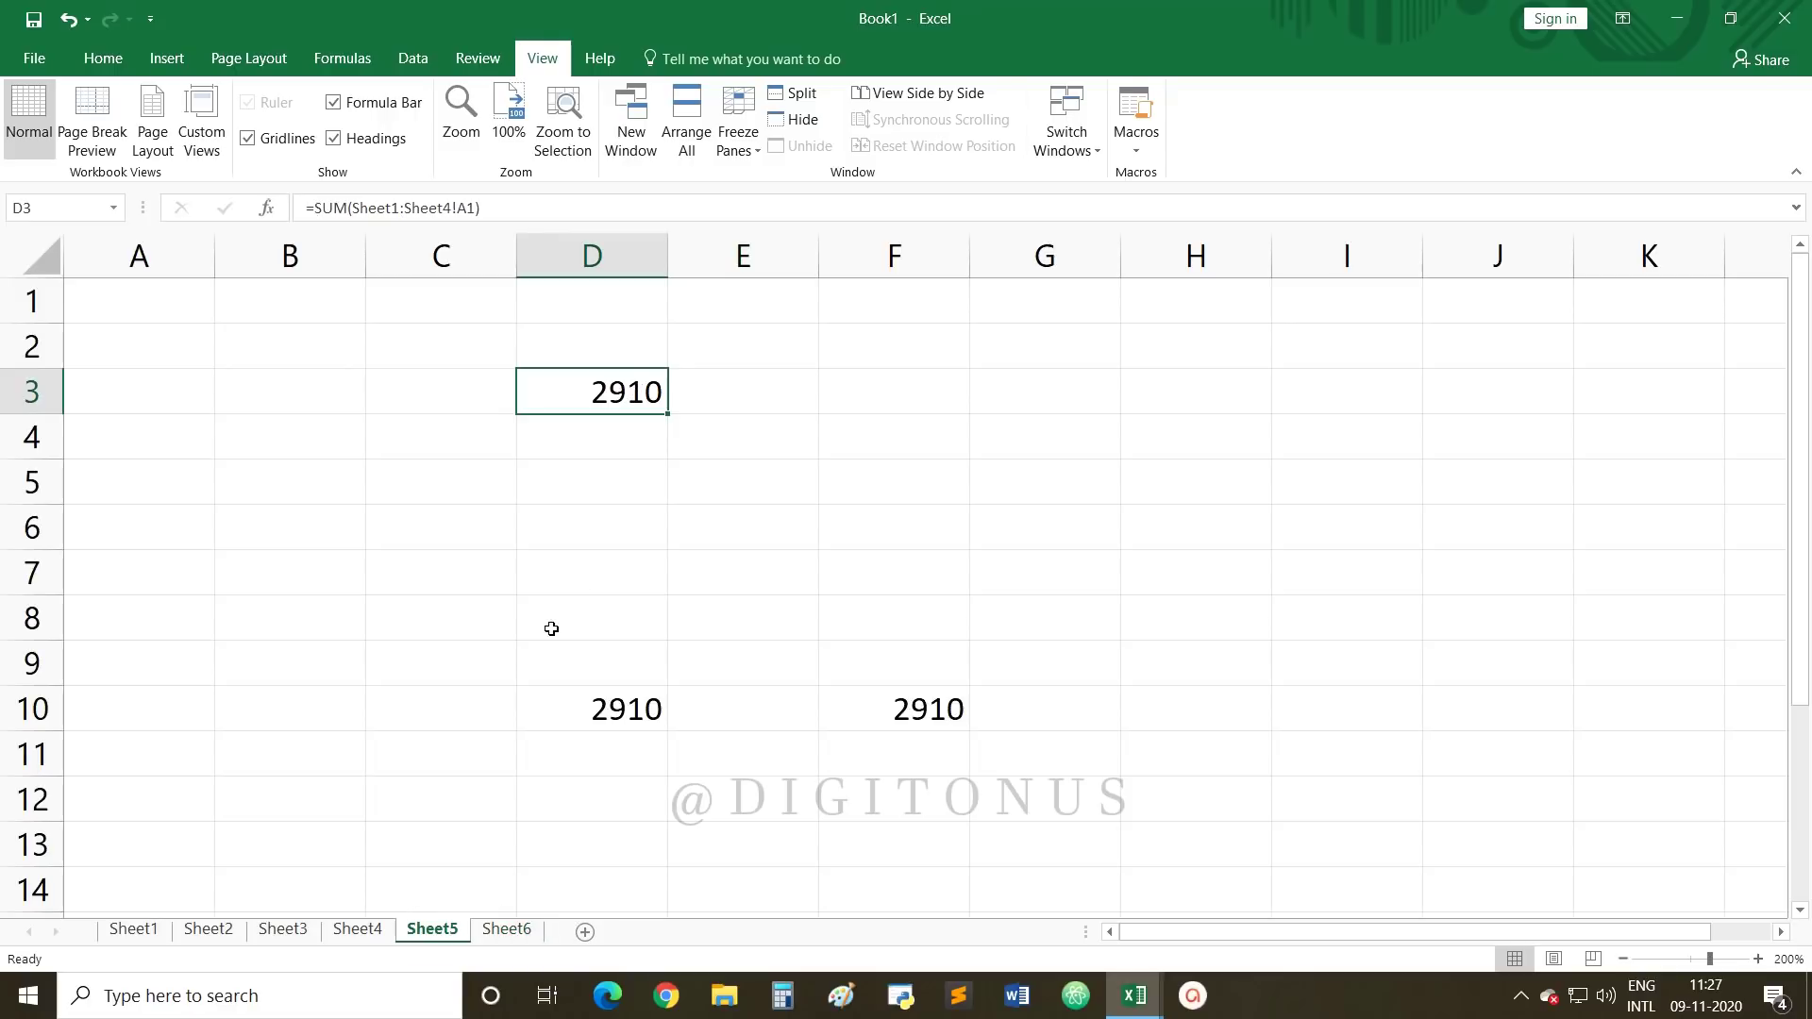
left_click(857, 720)
left_click(647, 709)
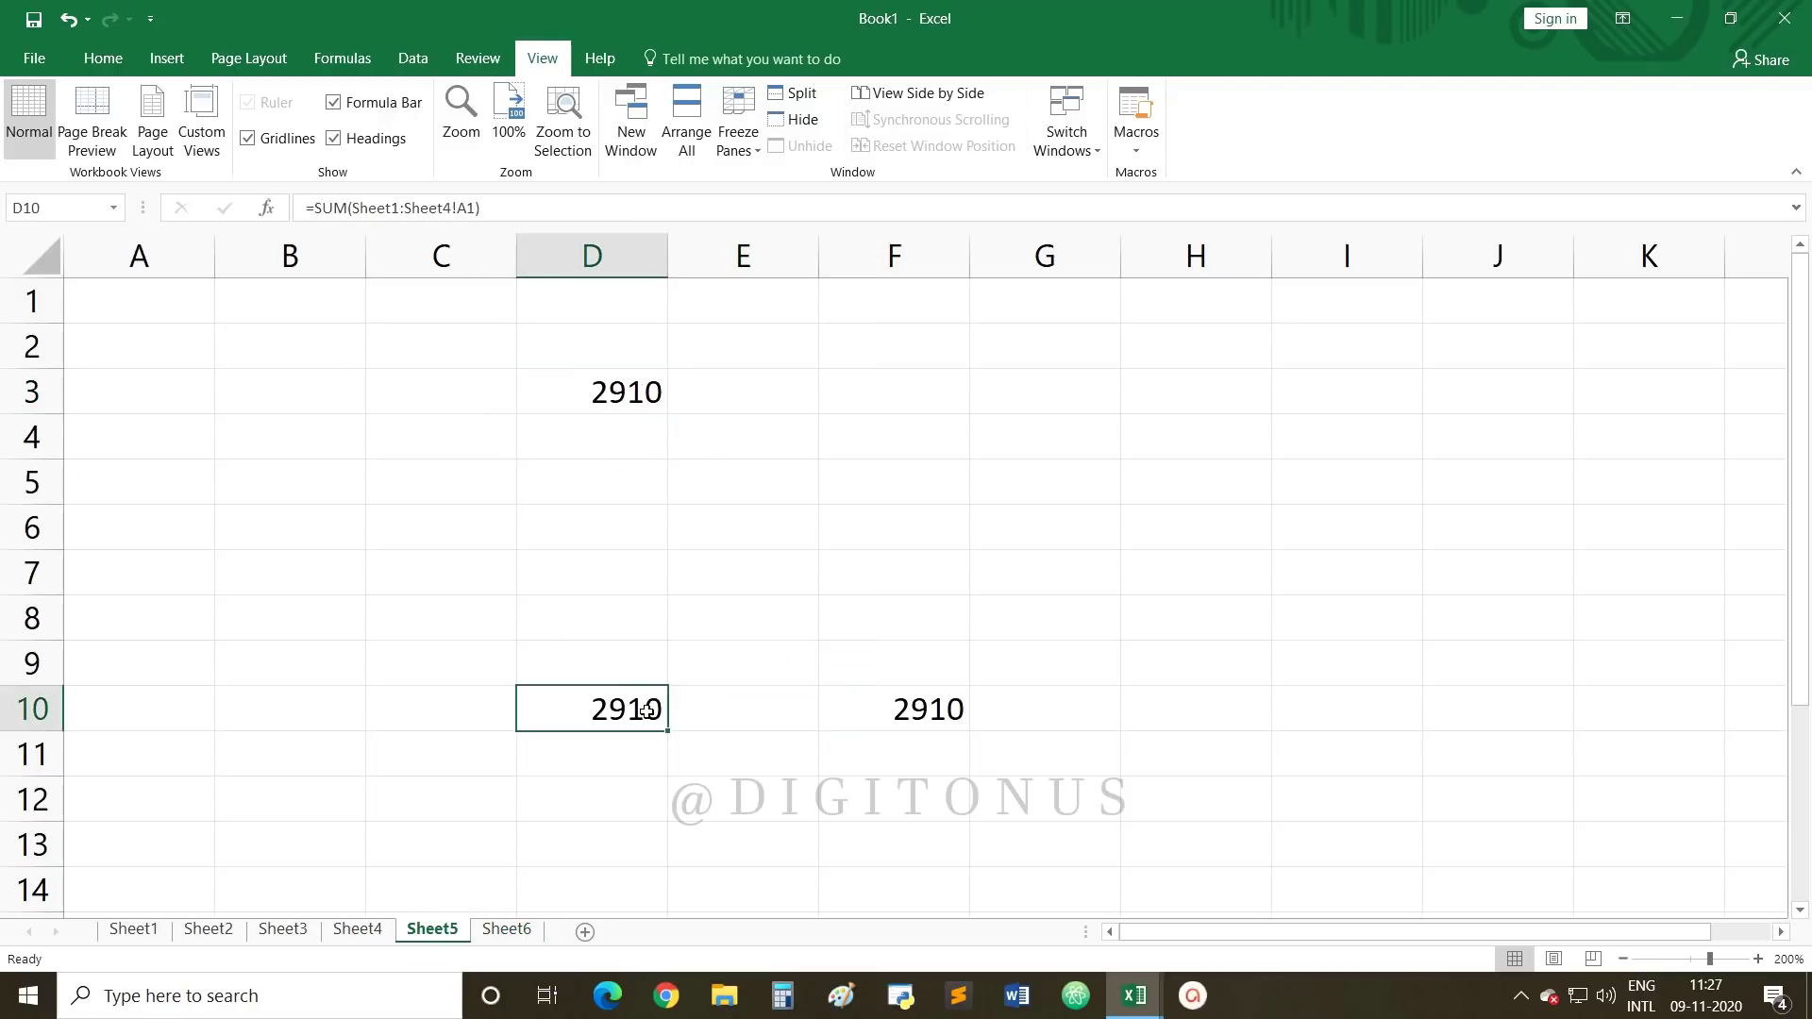
left_click(911, 698)
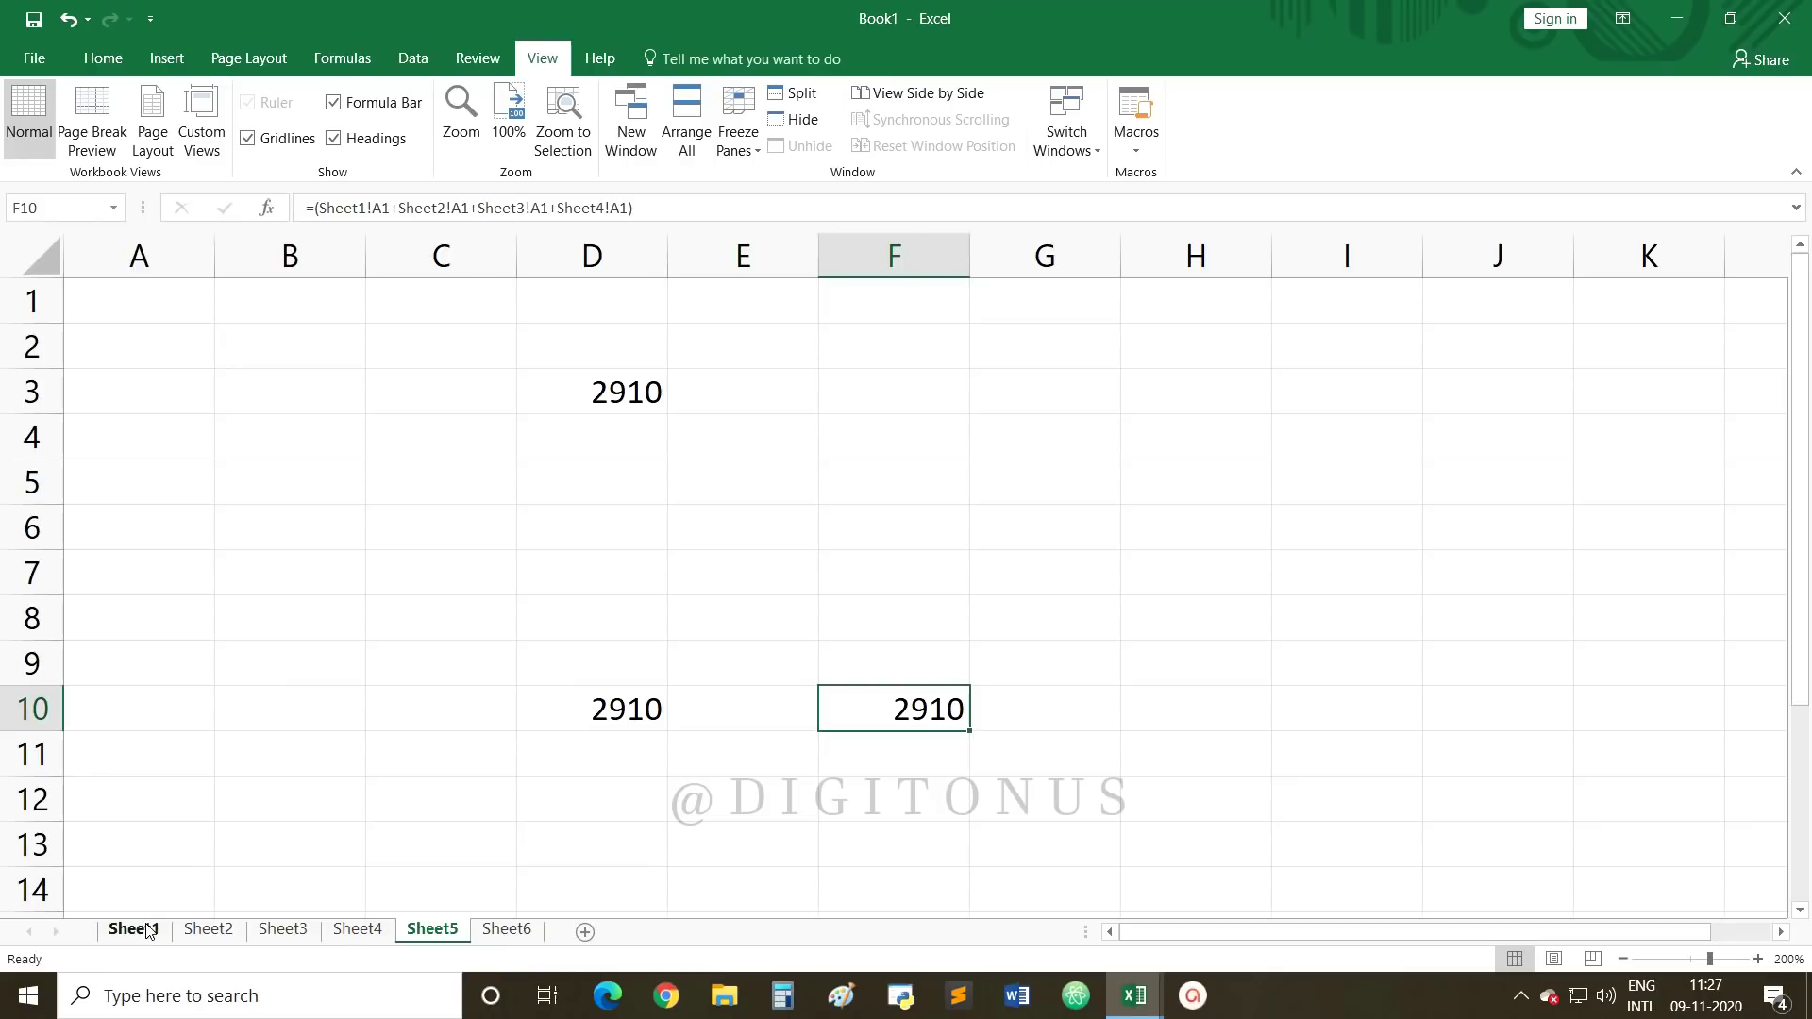
left_click(510, 931)
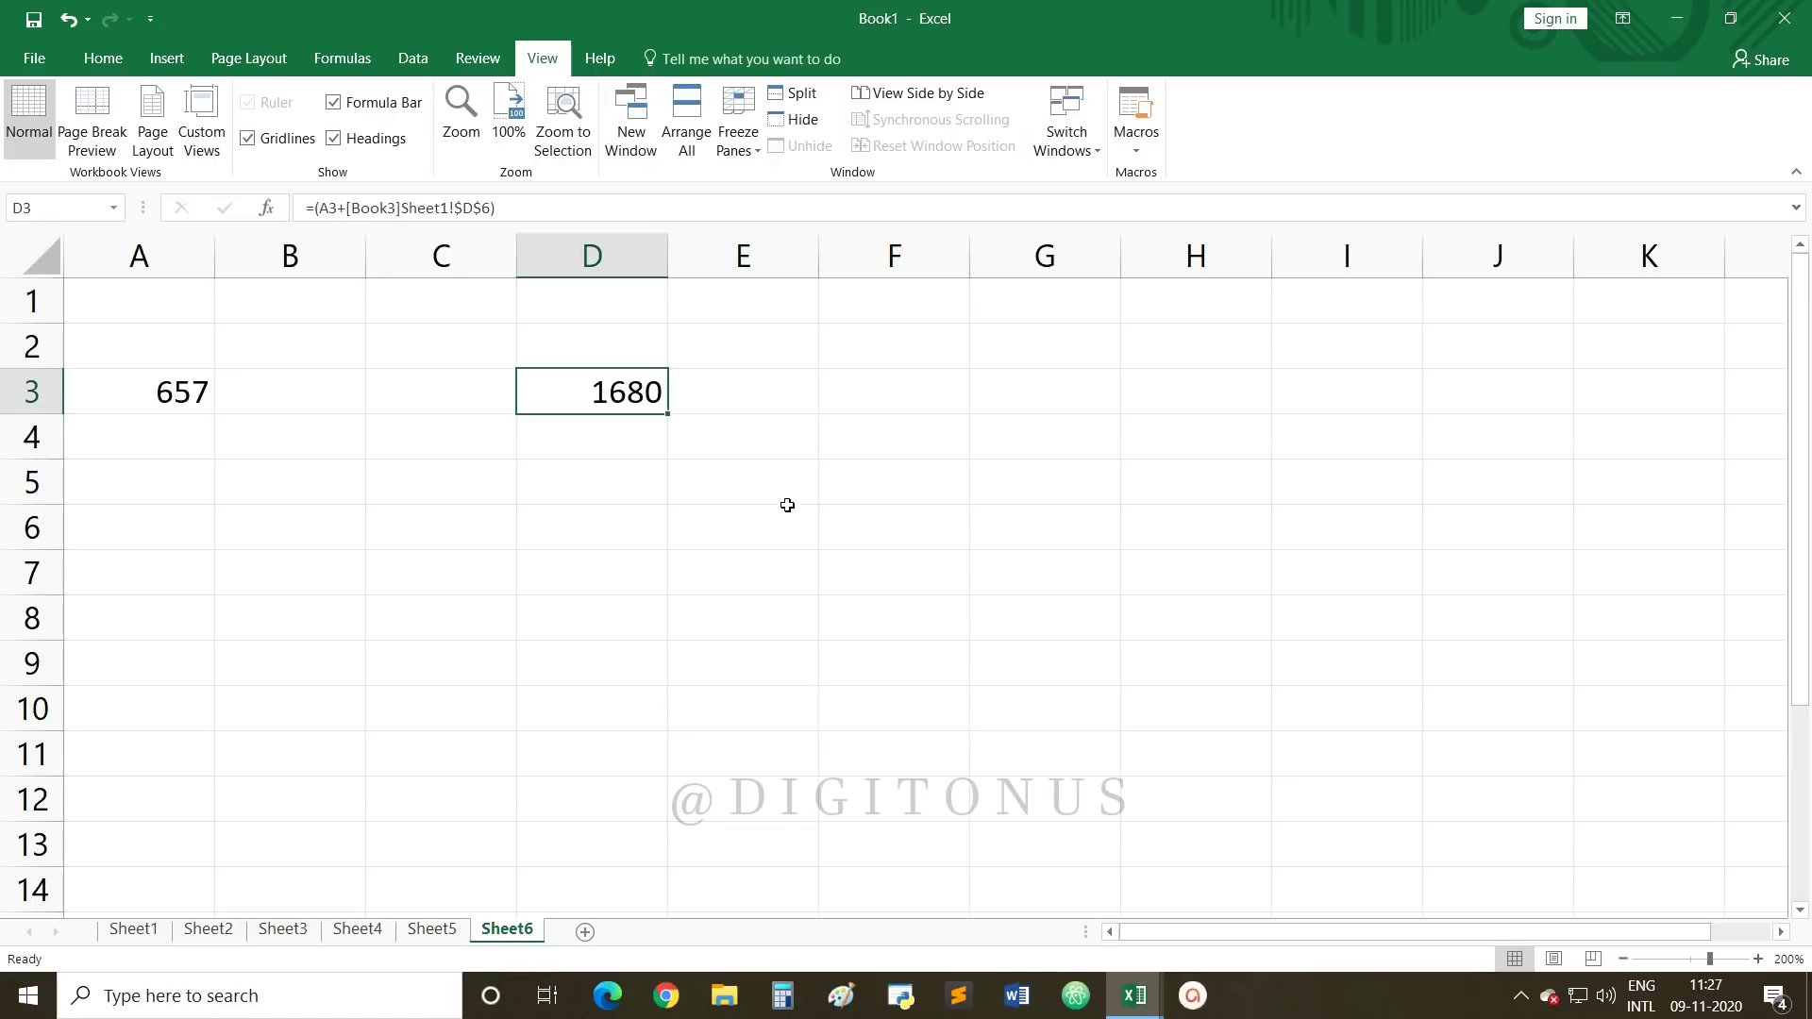
left_click(591, 541)
left_click(628, 395)
Step: Write the formula =(A3+[Book3]Sheet1!D6) by hand in cell D7 on Sheet6 and select D7 to check it
left_click(623, 559)
left_click(353, 198)
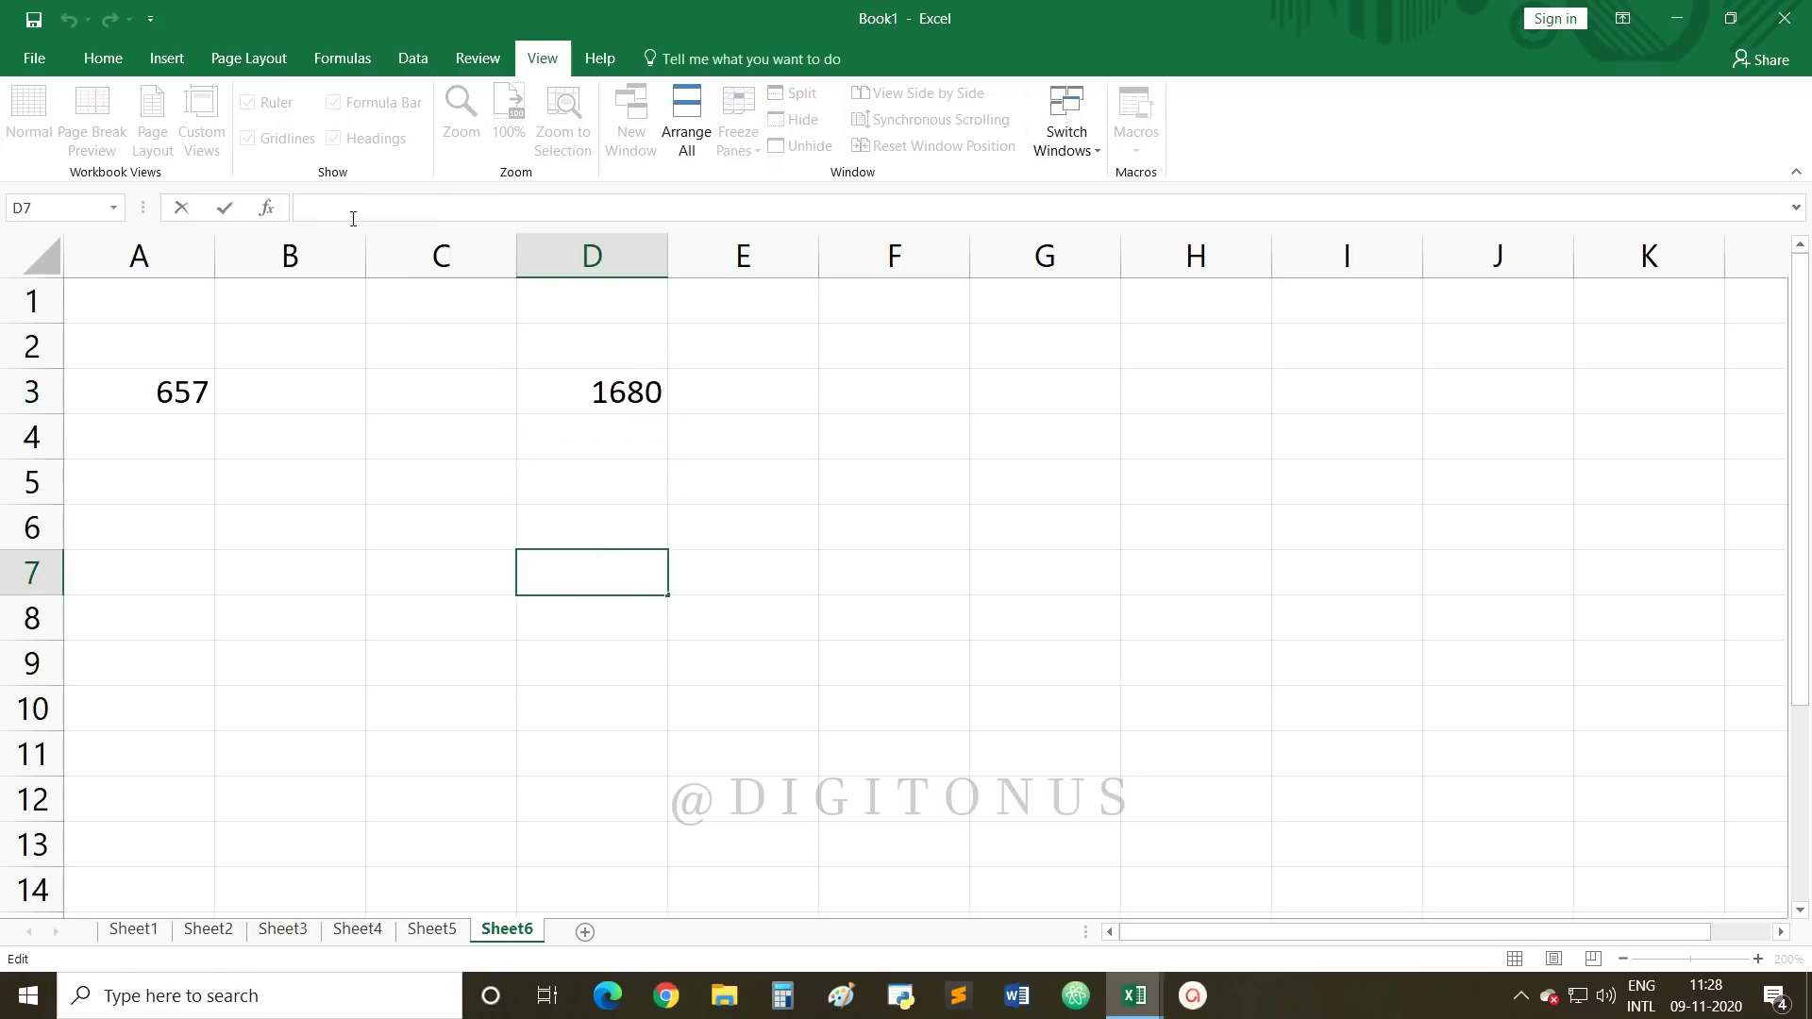
type("=(A3")
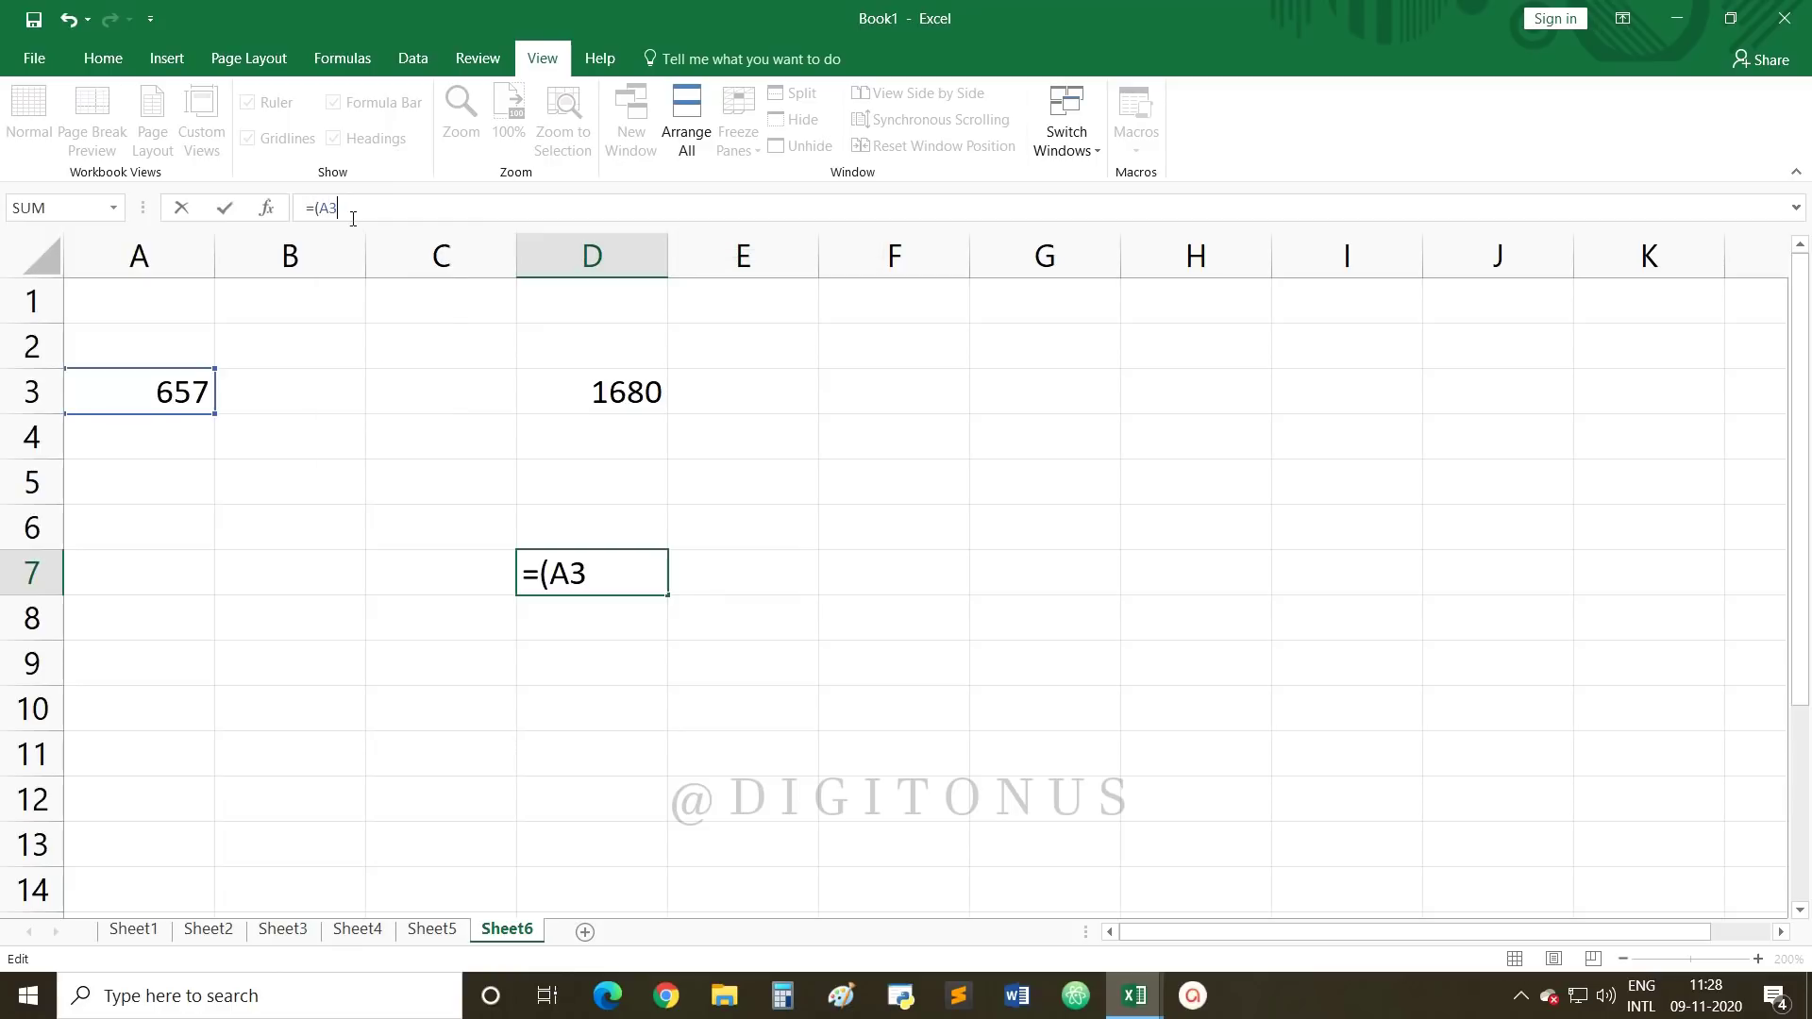
type("+[Boo")
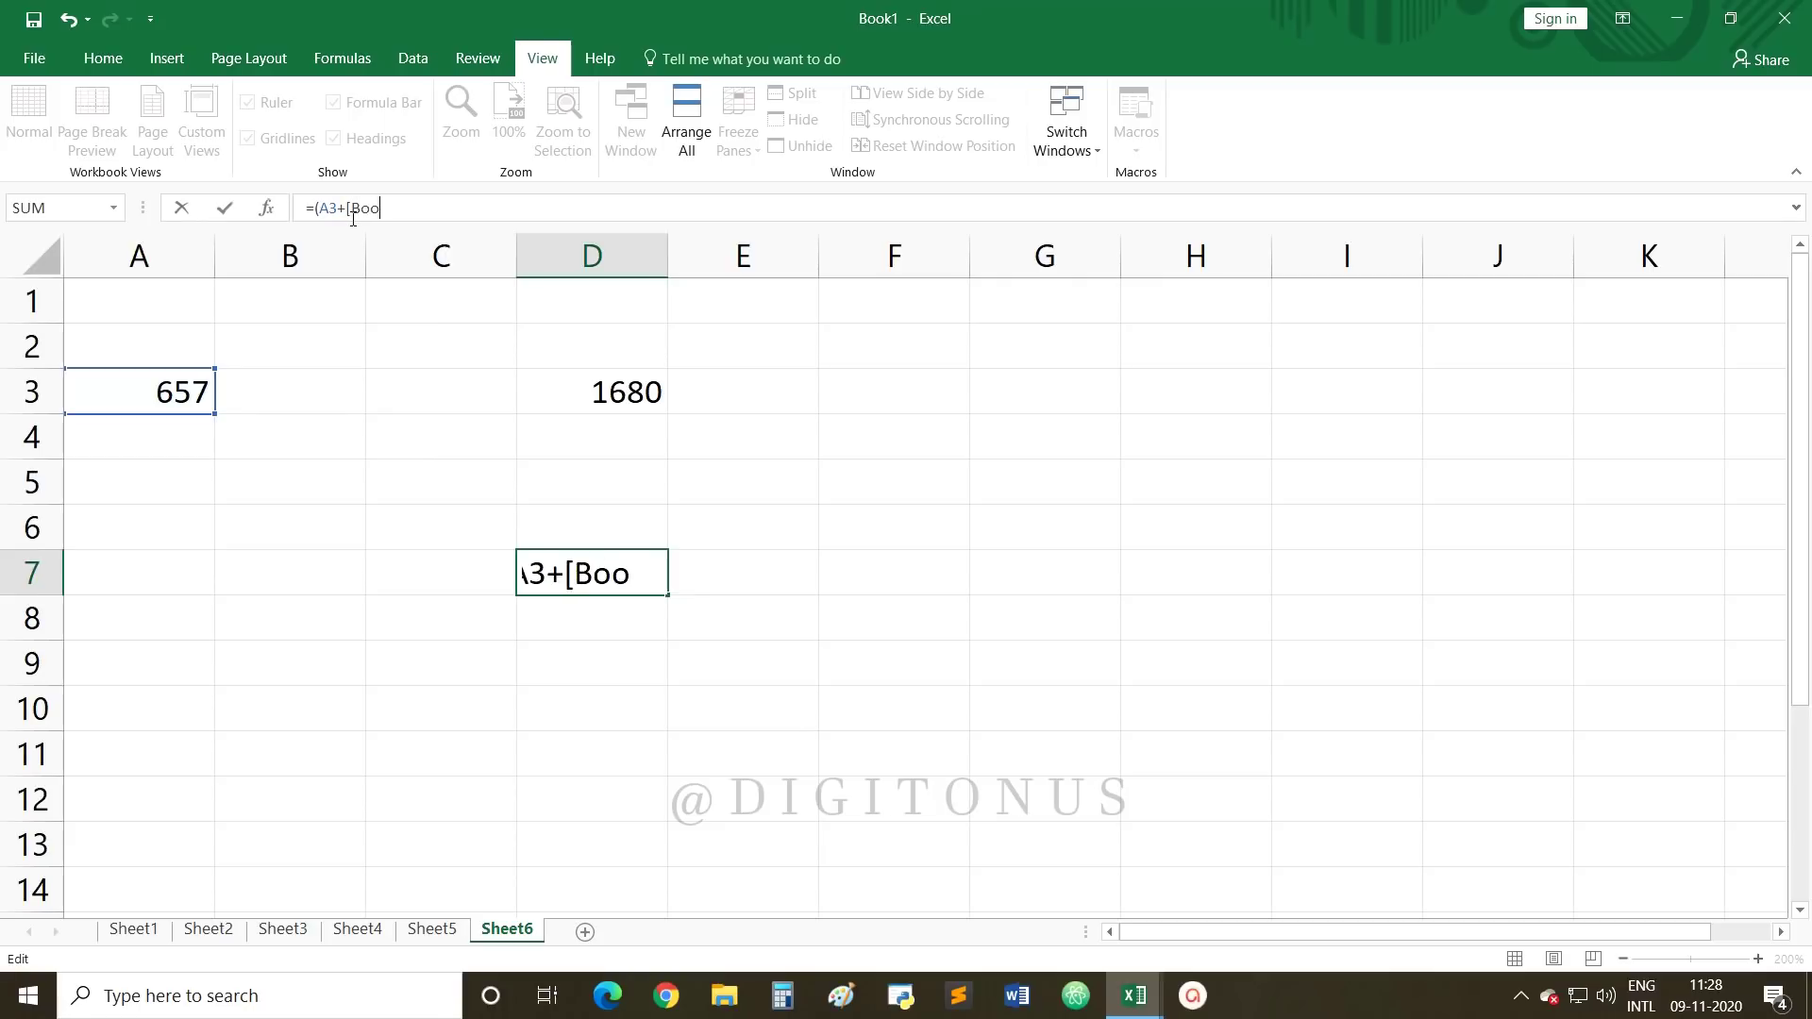
type("k3}")
key("BackSpace")
type("]S")
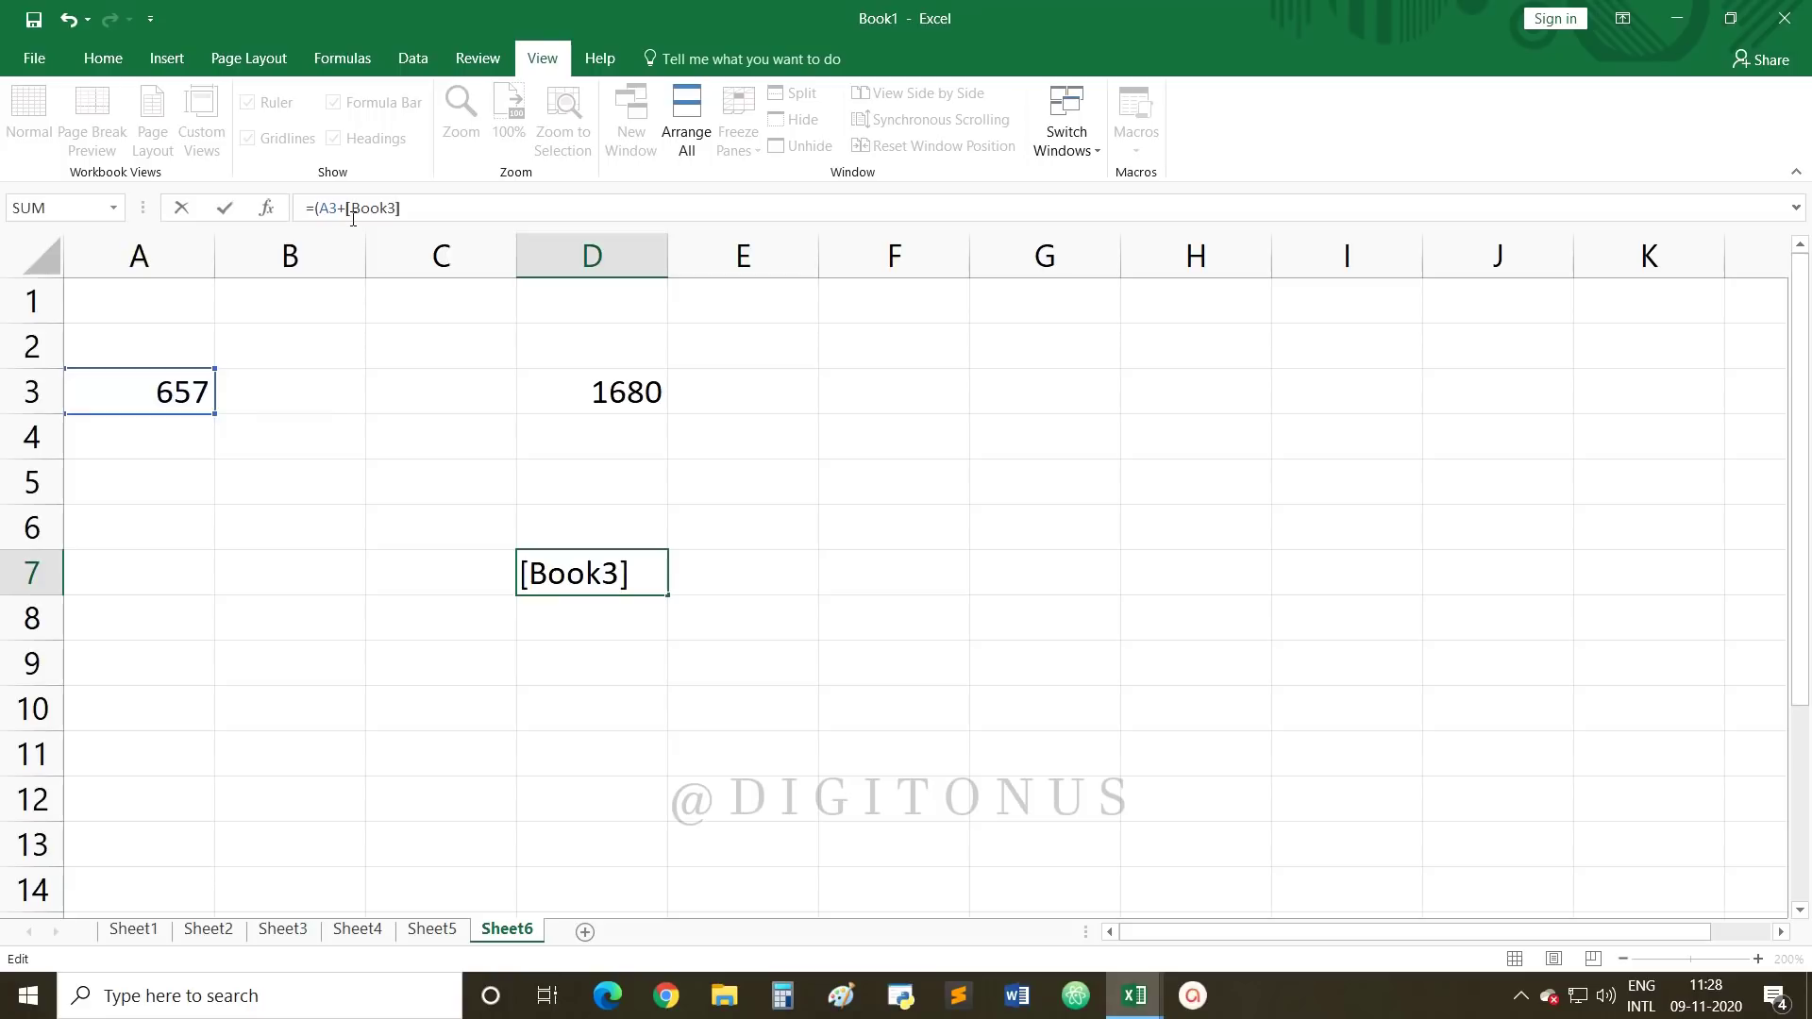
type("heet")
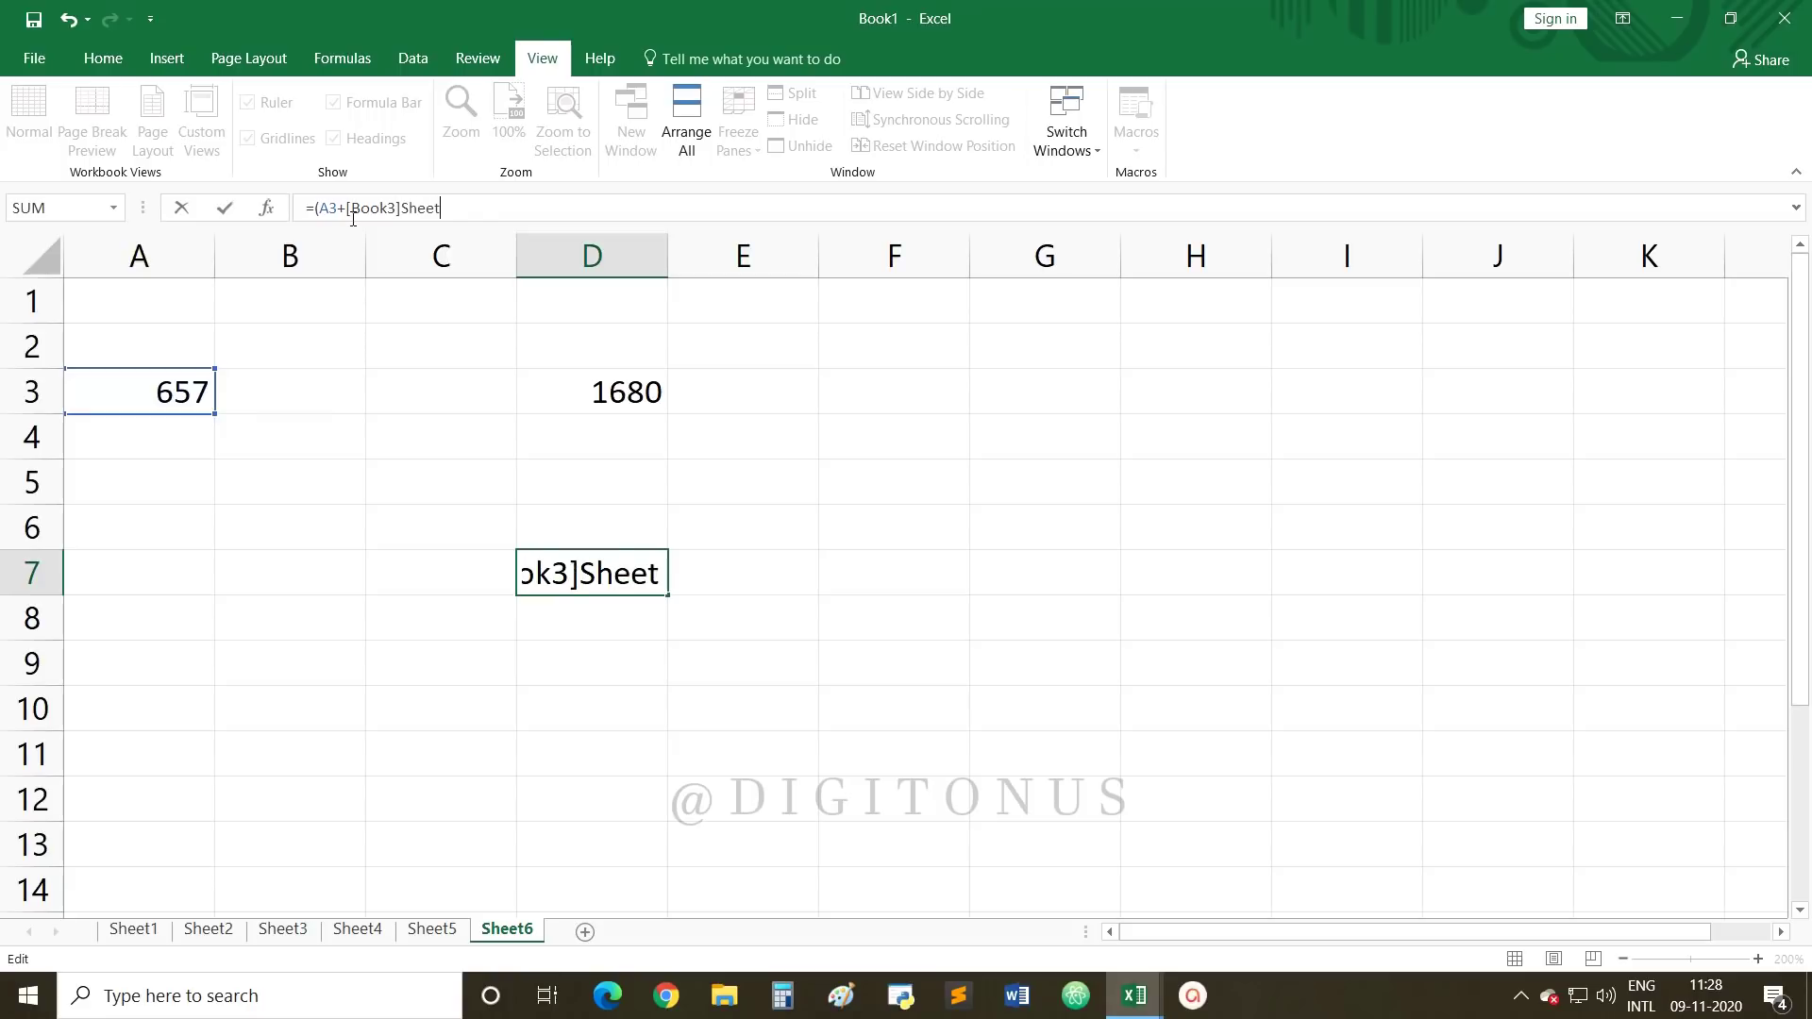
type("1")
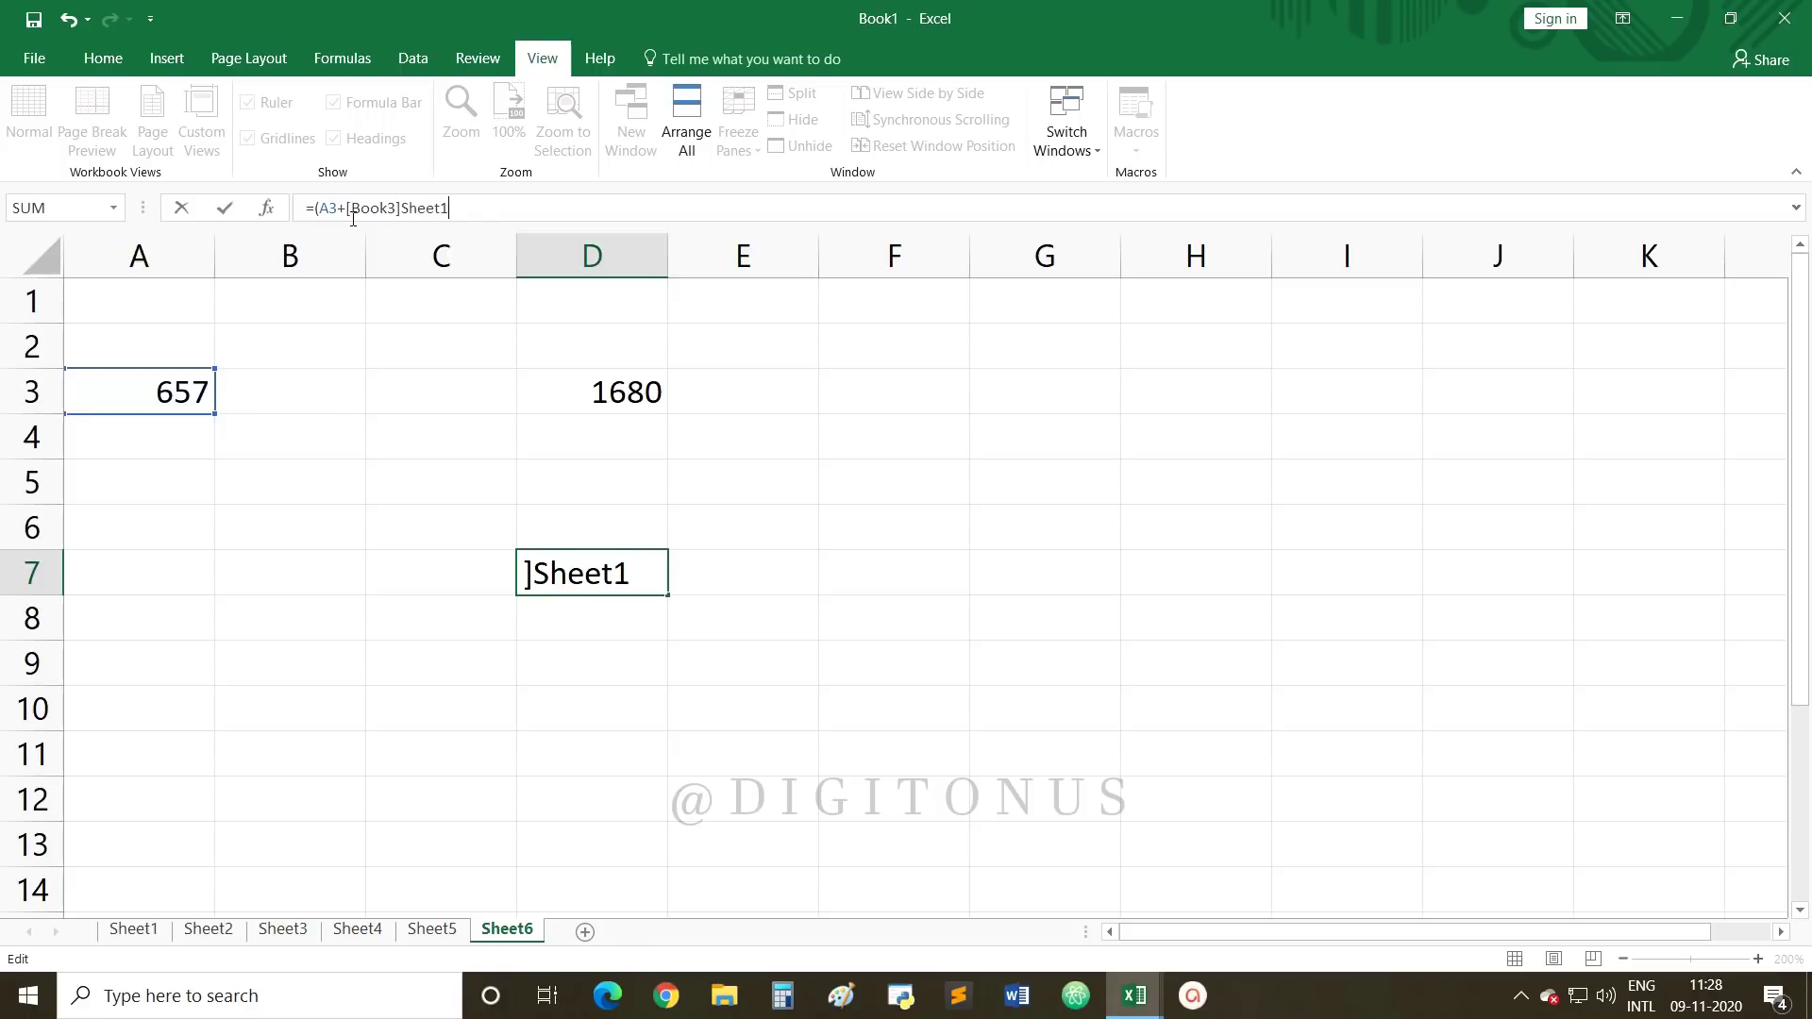
type("!")
type("D6")
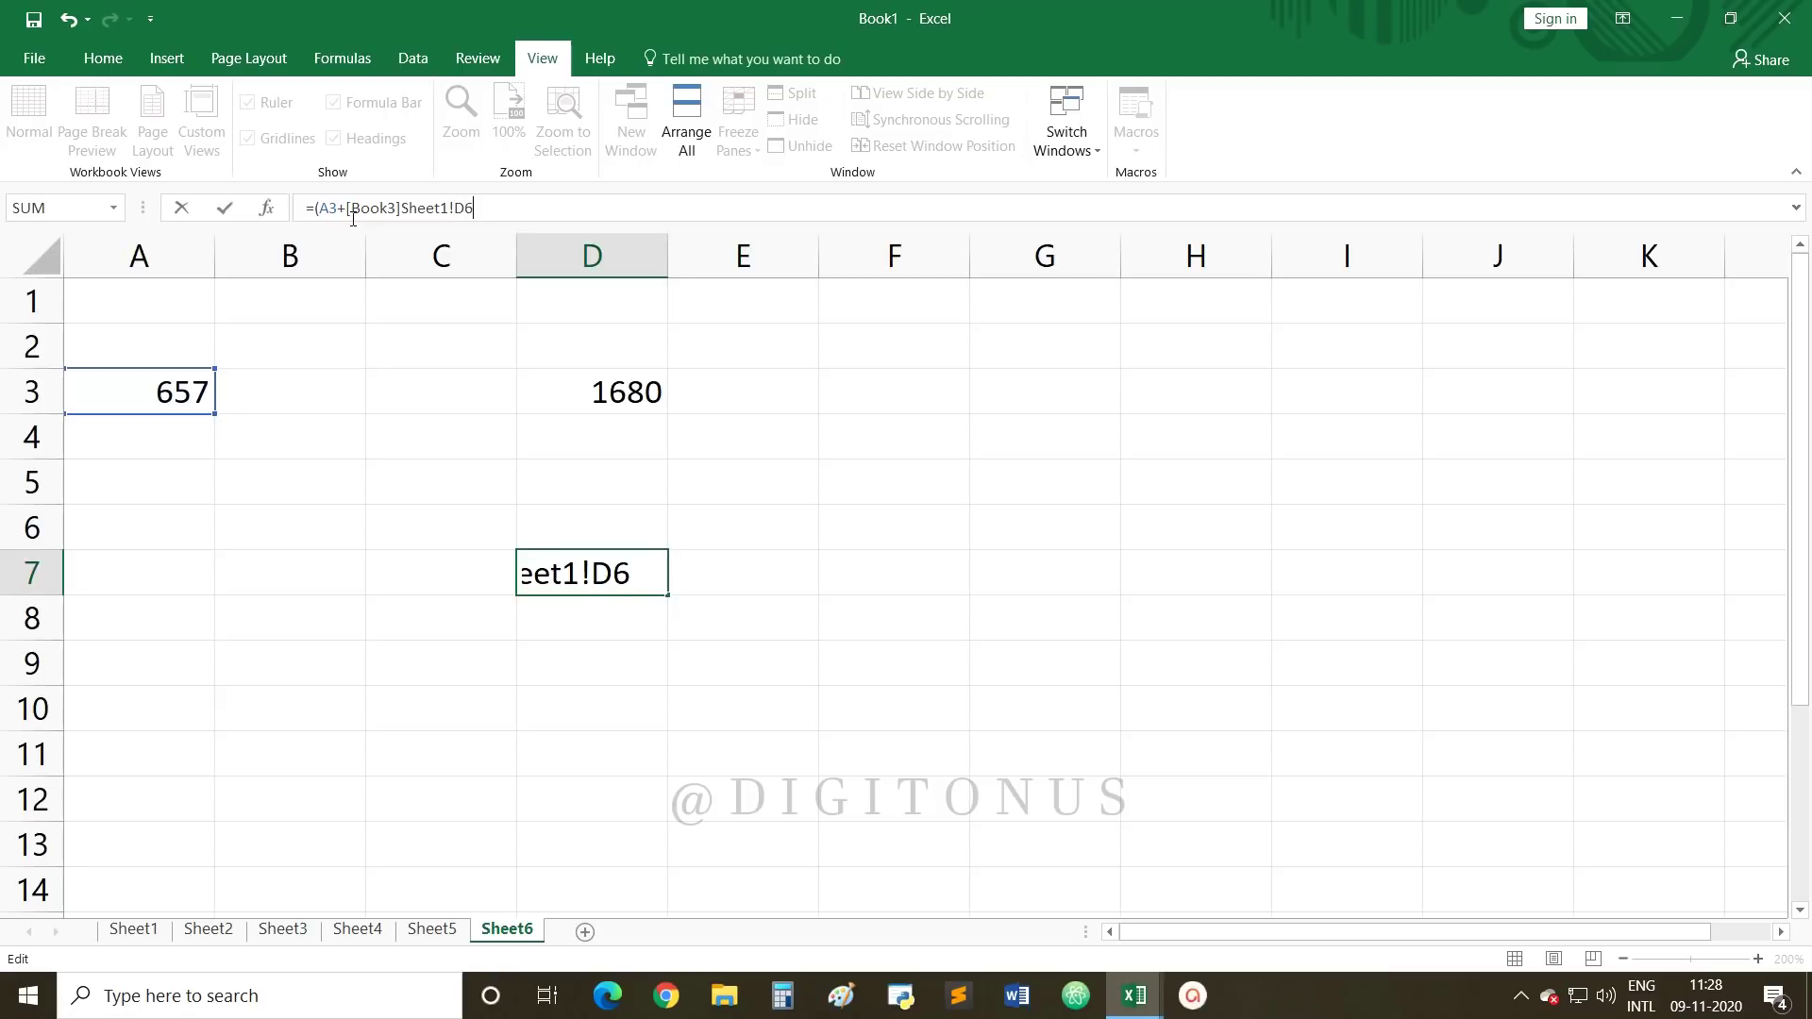
type(")")
key("Return")
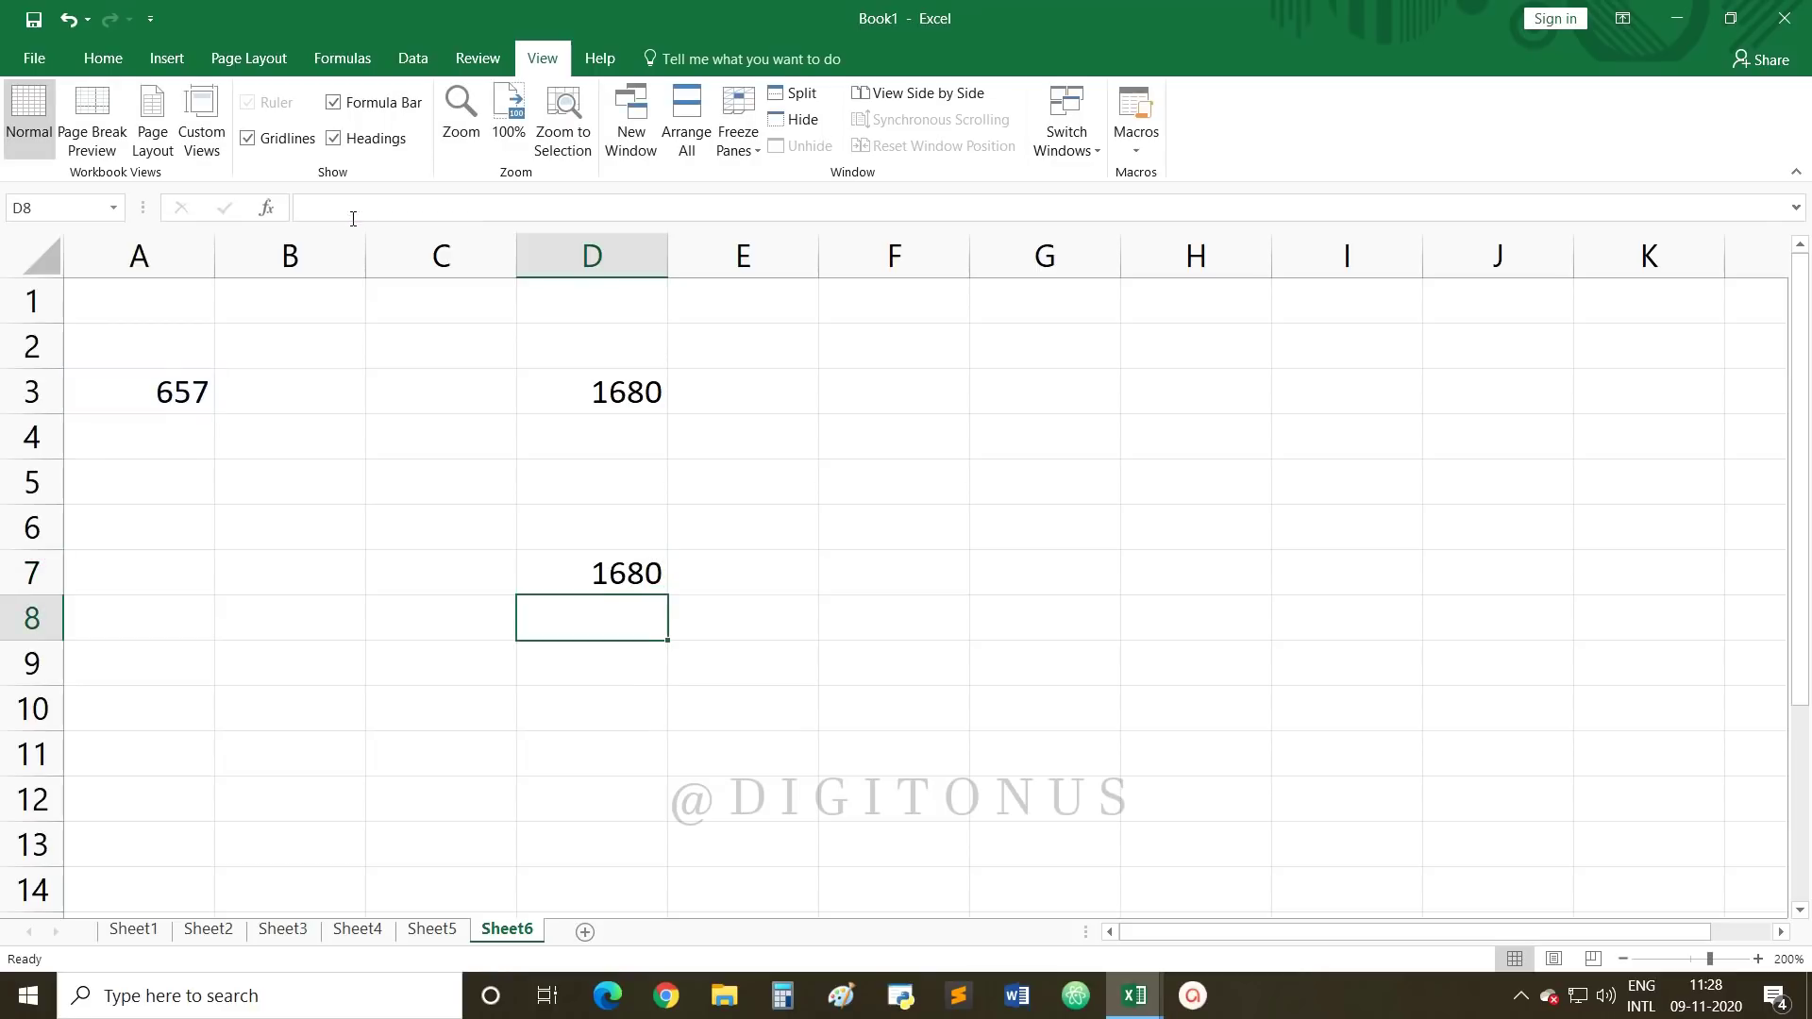
left_click(614, 577)
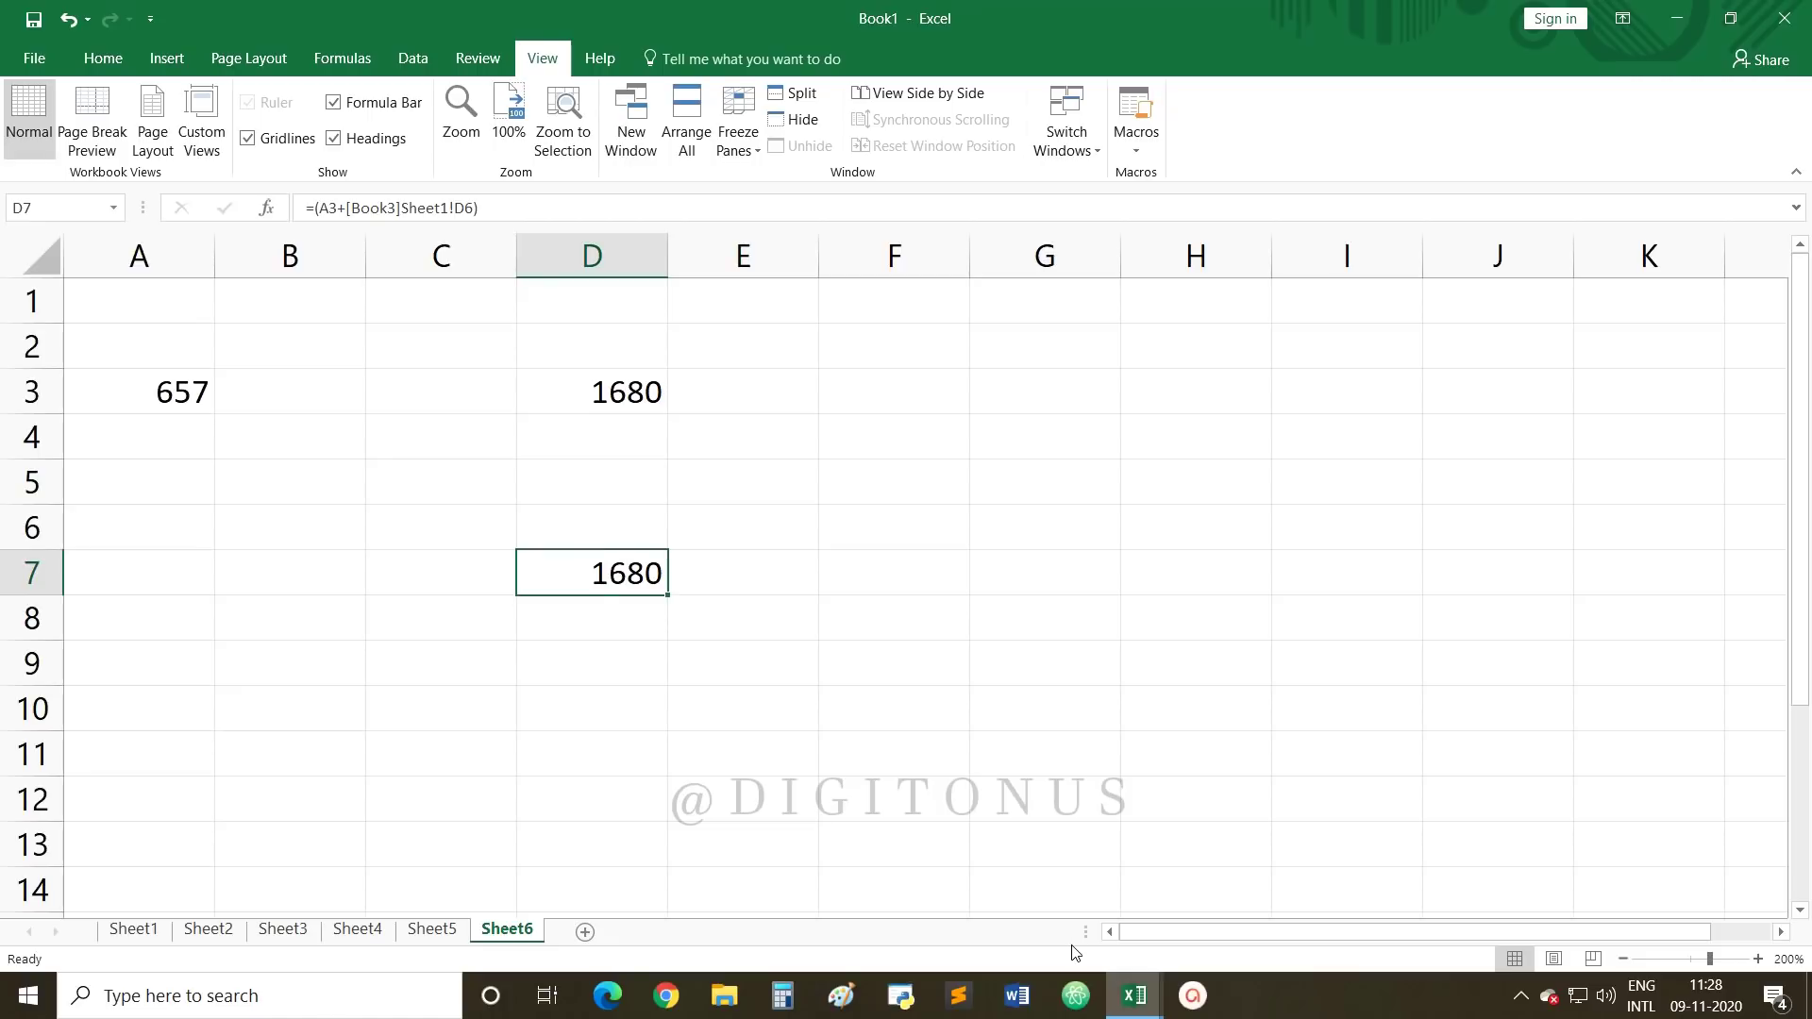
Step: Switch to the Book3 workbook and change cell D6 on Sheet1 to 2023
left_click(1132, 996)
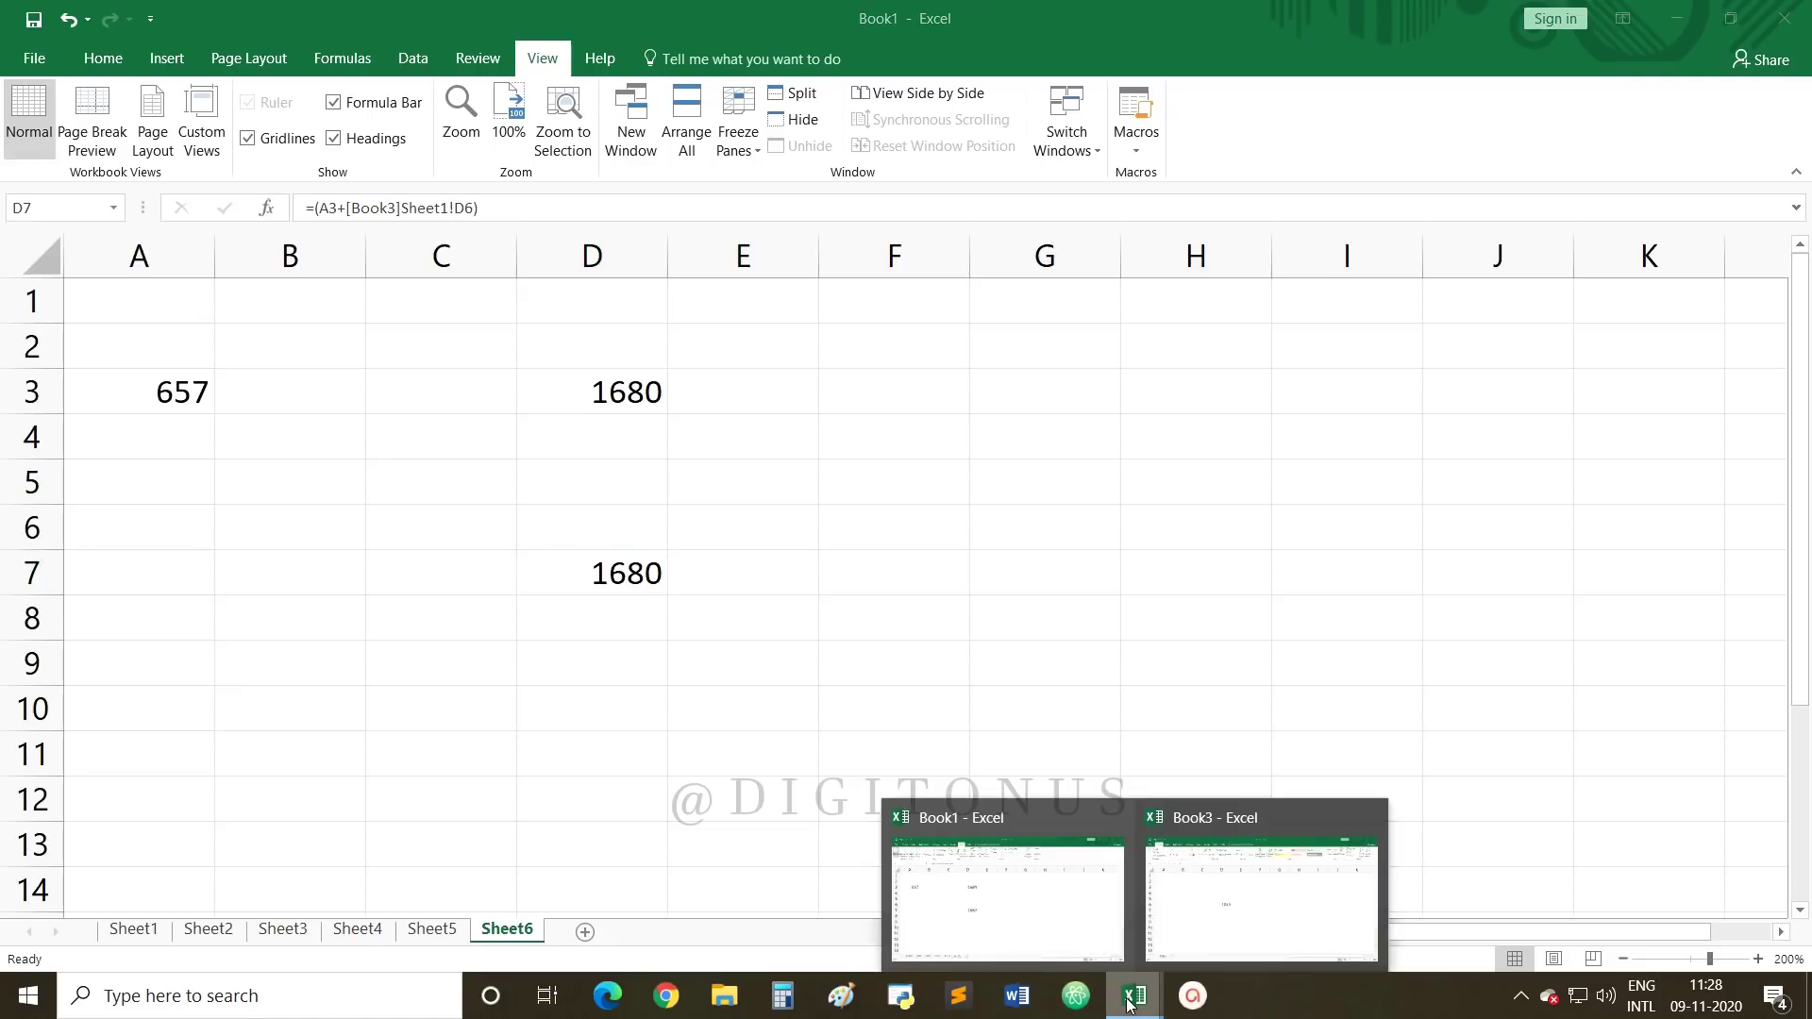
left_click(1221, 919)
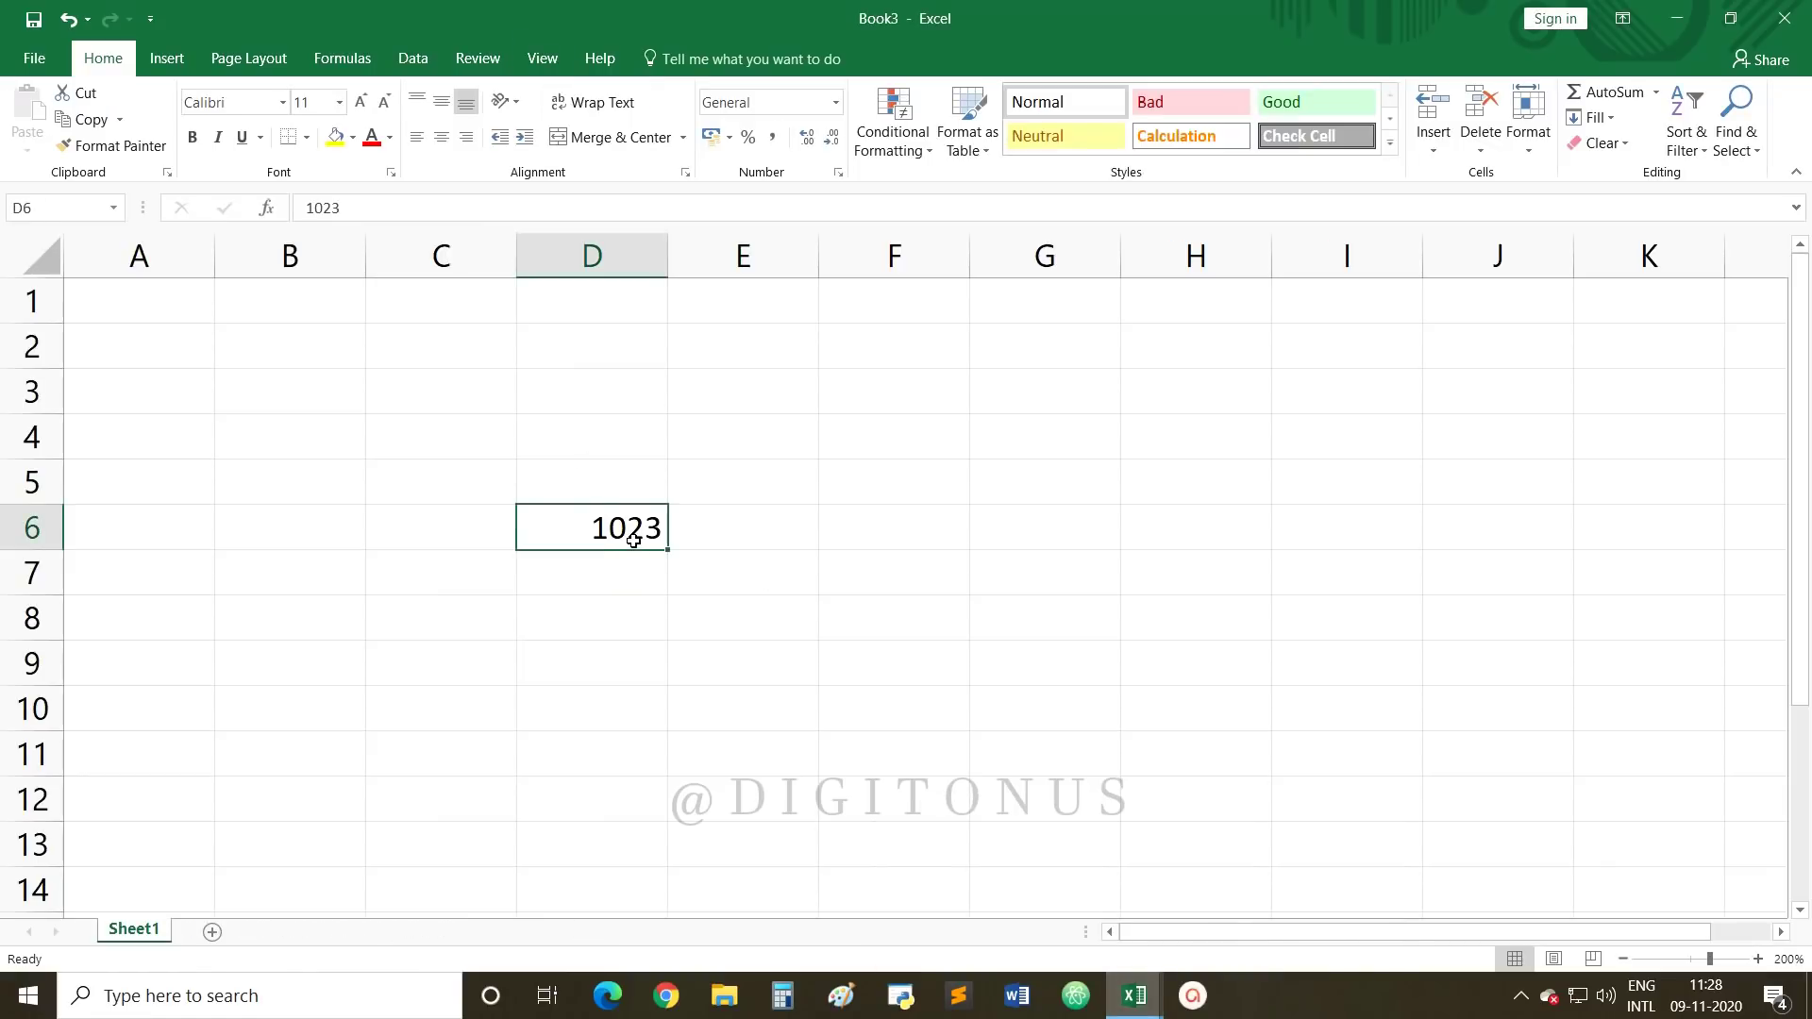
type("2023")
key("Return")
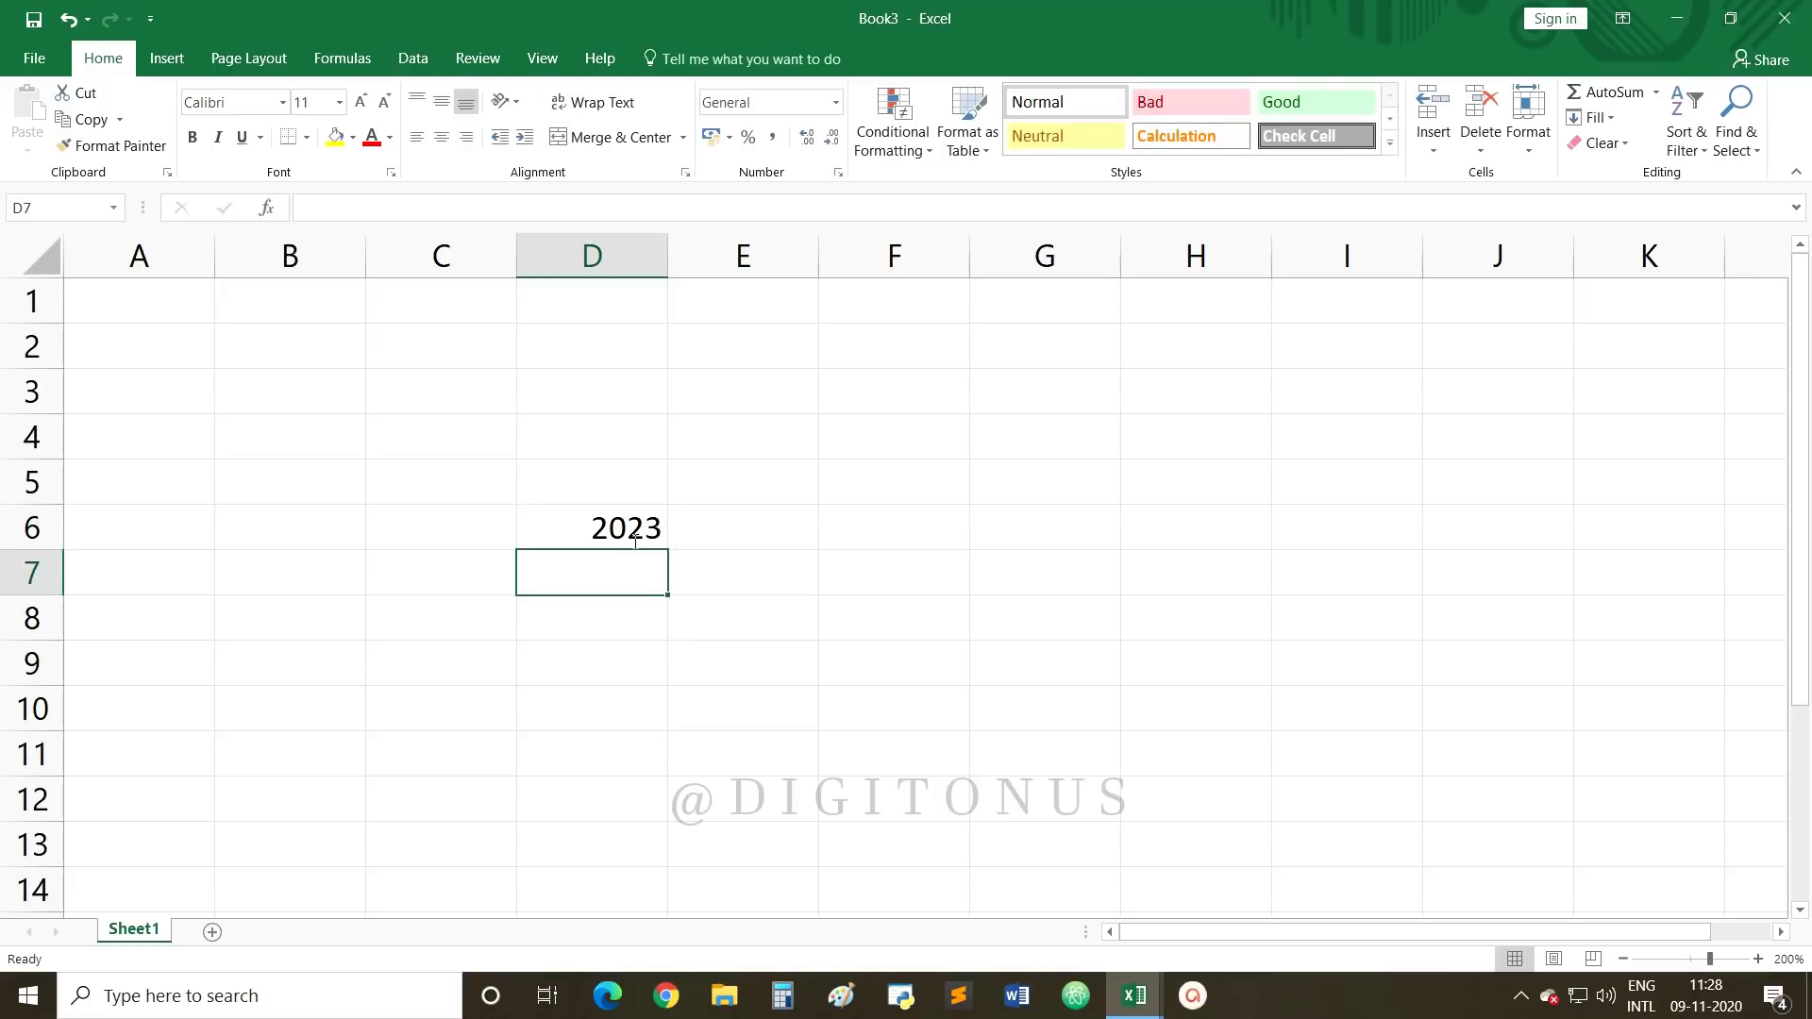
Step: Return to Book1 and compare the updated results and formulas of D3 and D7 on Sheet6
mouse_move(1132, 993)
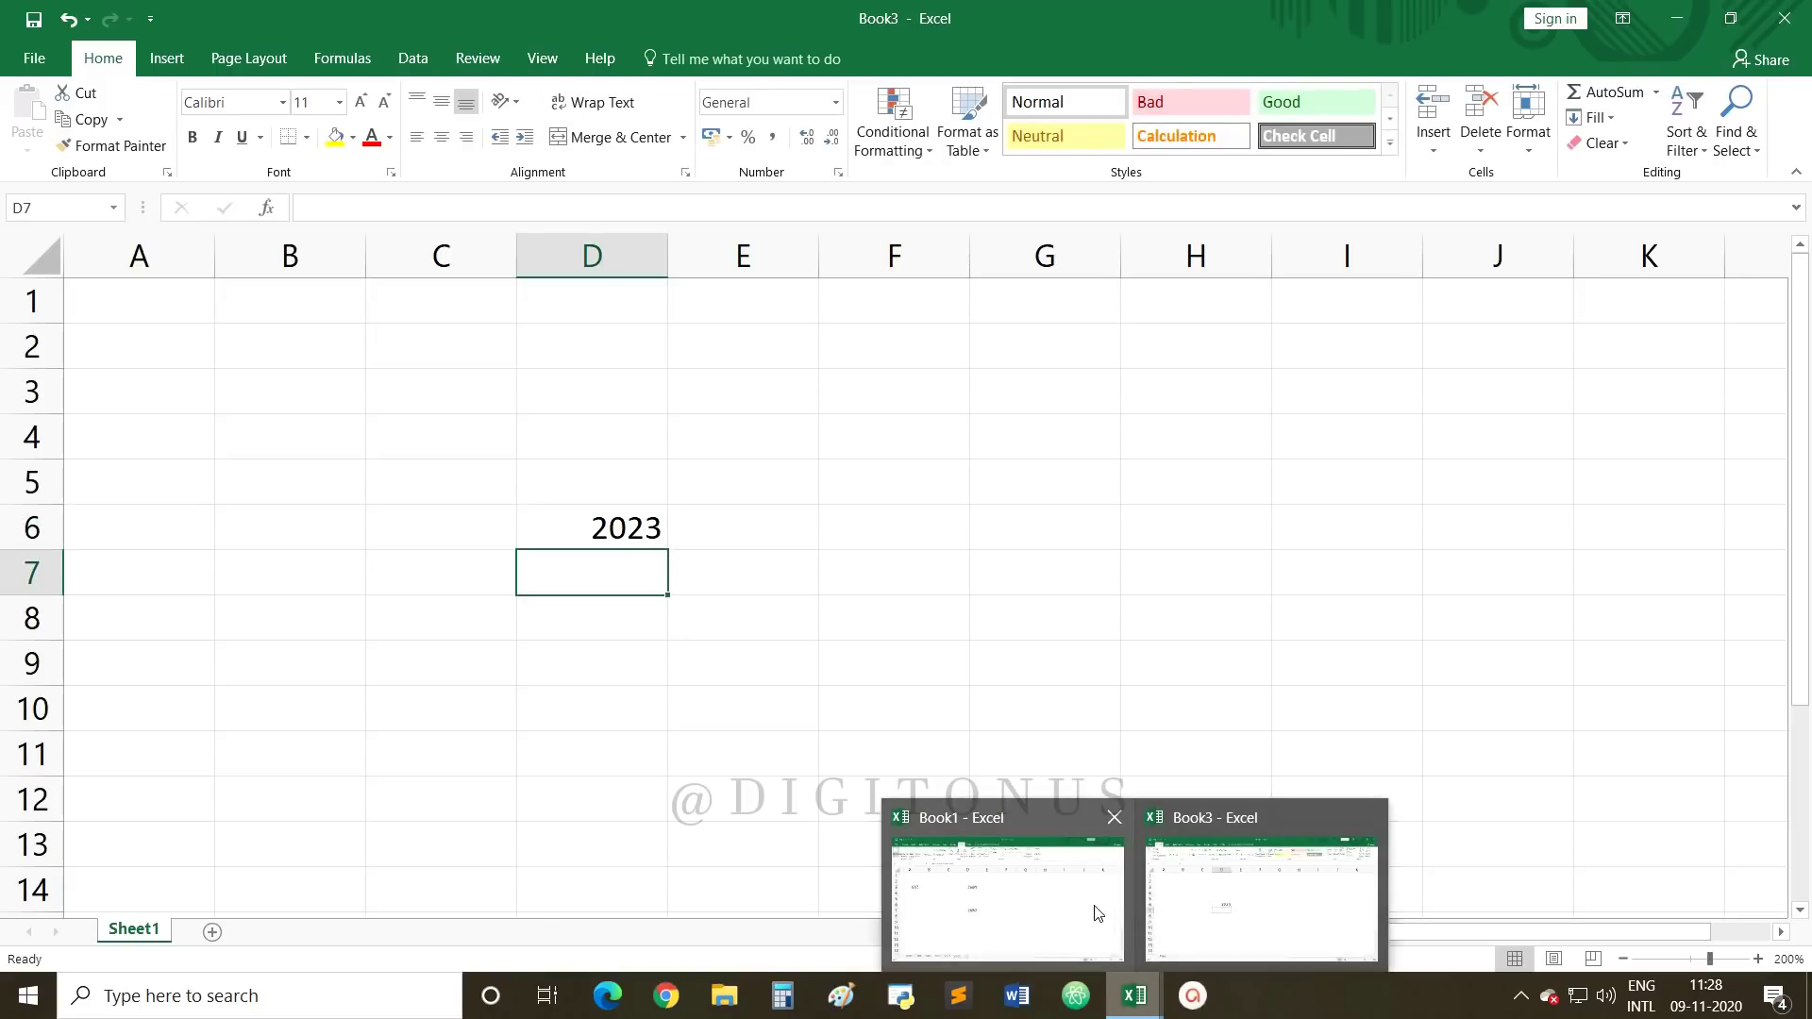
left_click(1098, 913)
left_click(596, 393)
left_click(612, 563)
left_click(604, 407)
left_click(608, 583)
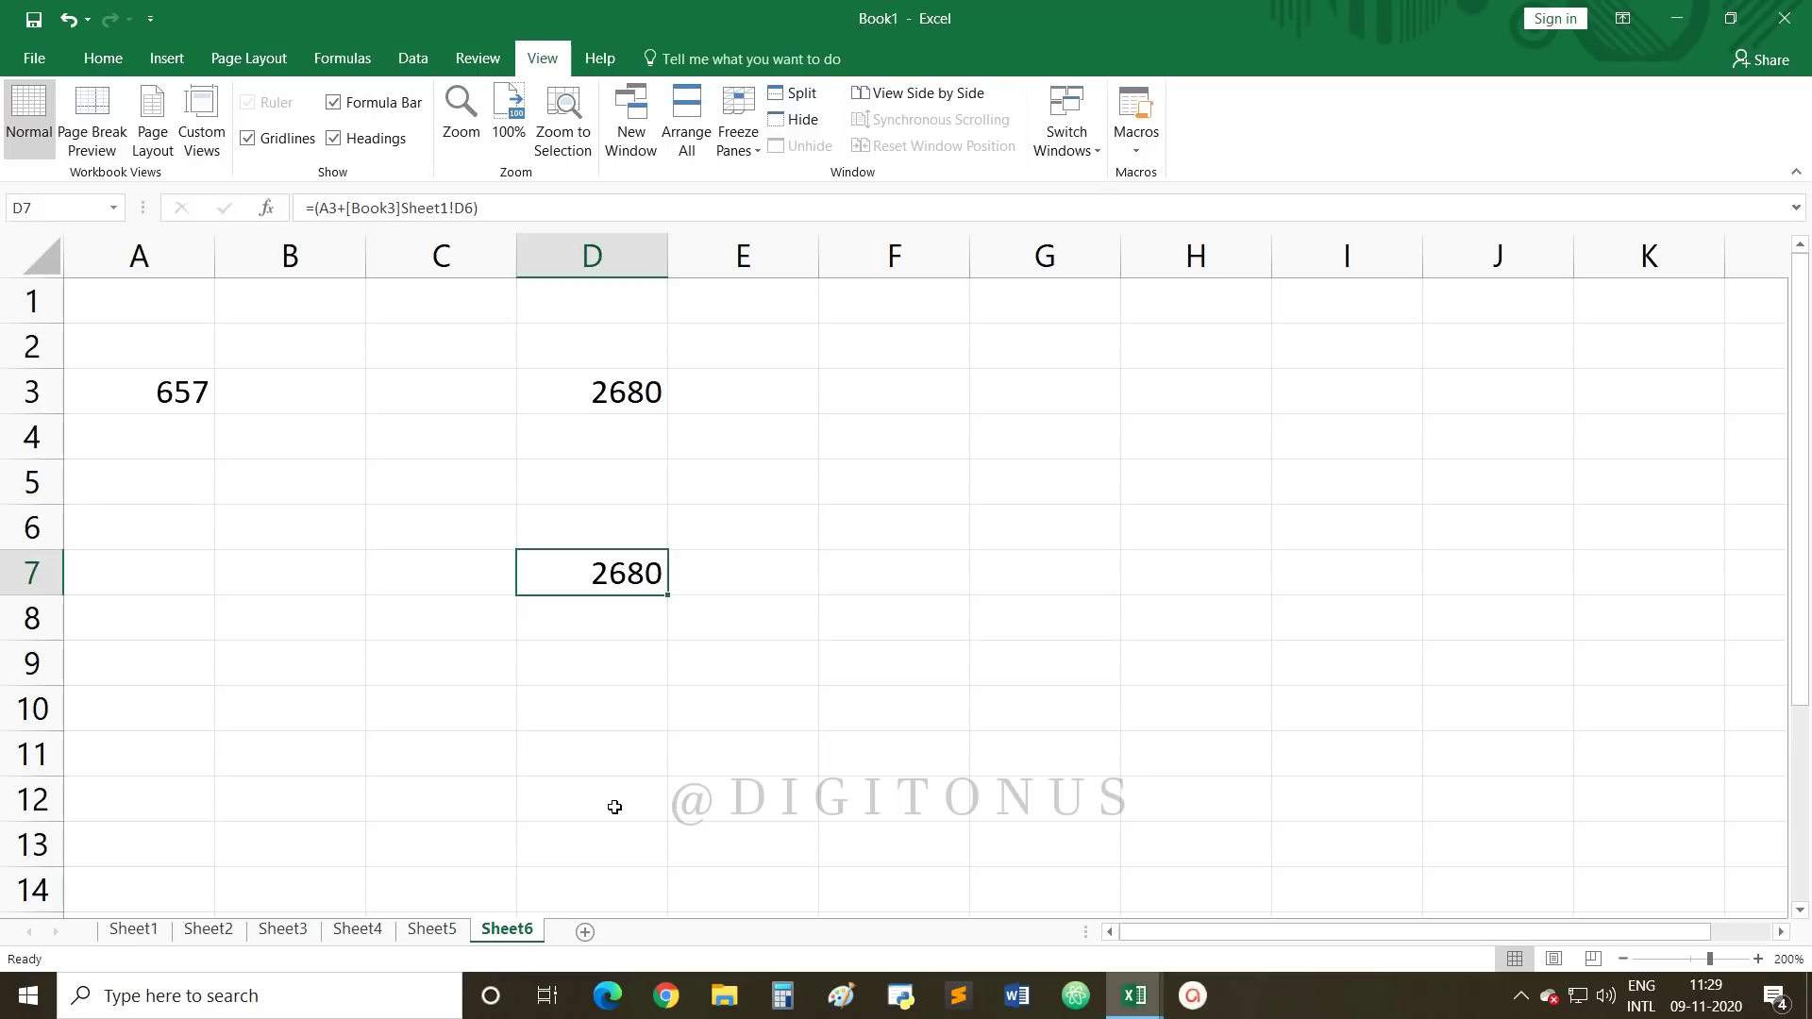
Step: Add a new worksheet after Sheet6 in Book1 and set its zoom to 200%
left_click(585, 932)
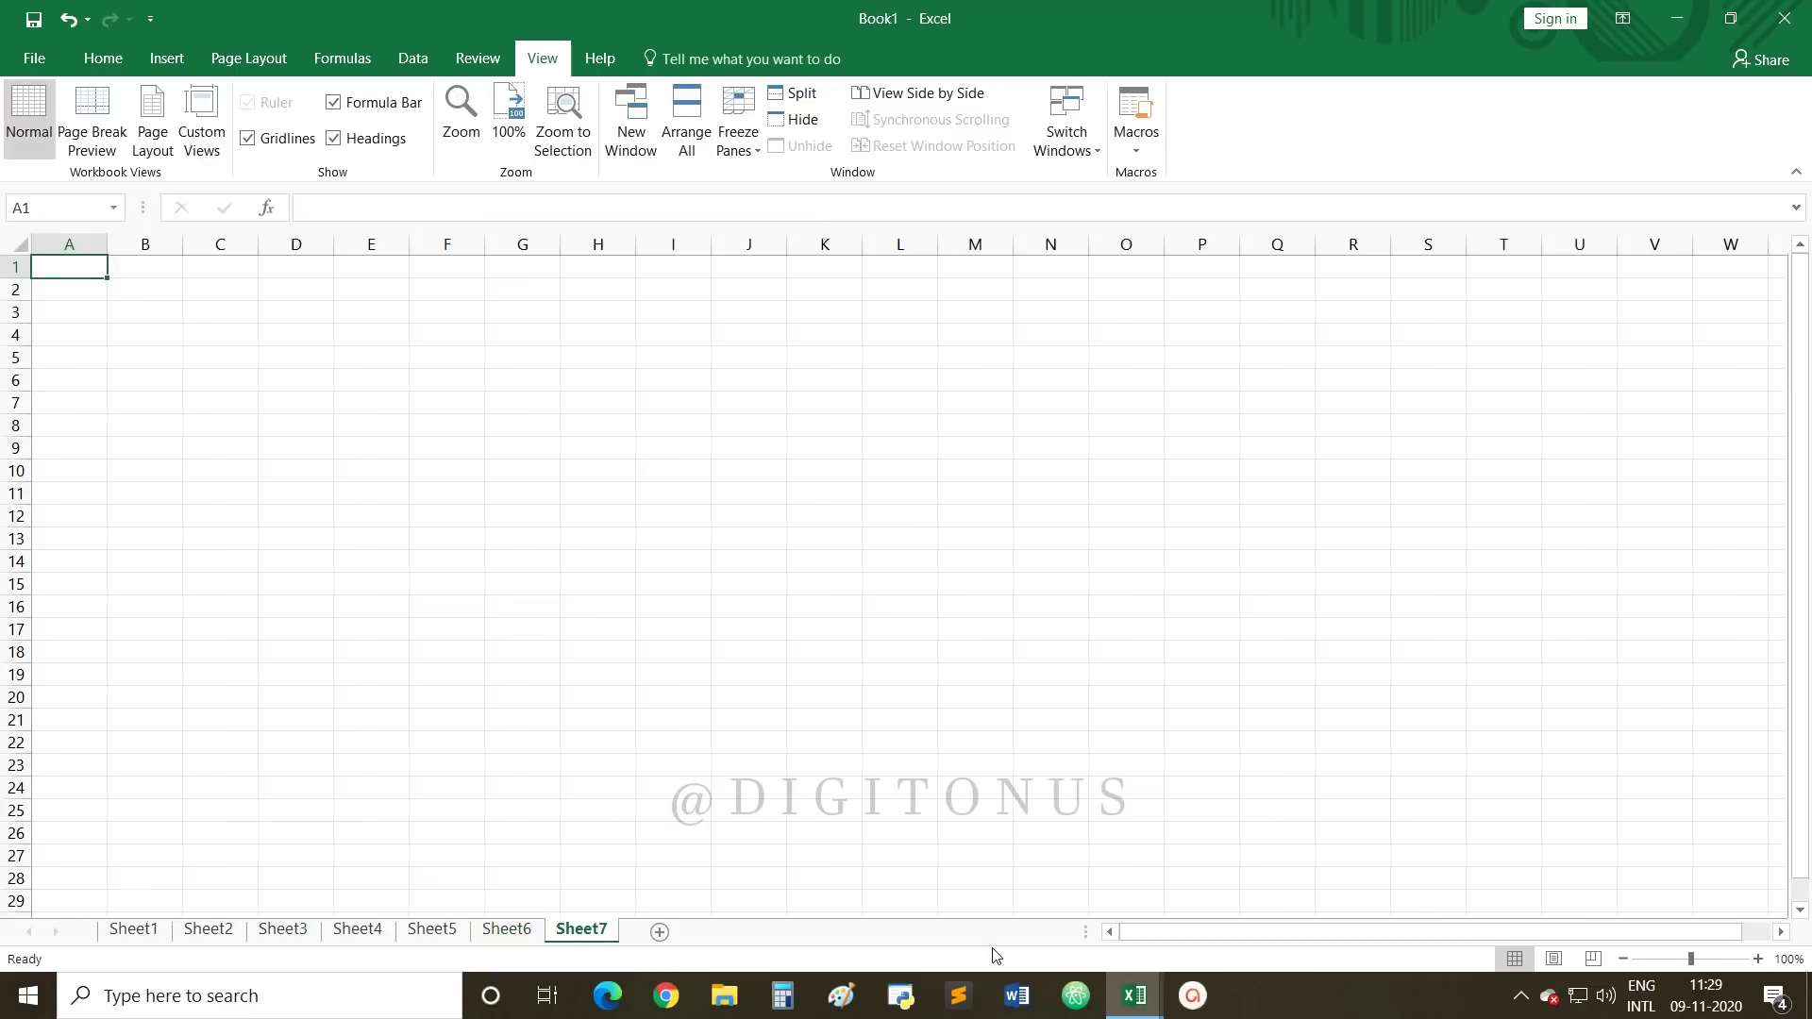
left_click(1758, 959)
left_click(1758, 959)
left_click(1757, 958)
left_click(1758, 959)
left_click(1757, 958)
left_click(1757, 959)
left_click(1758, 958)
left_click(1757, 959)
left_click(1758, 959)
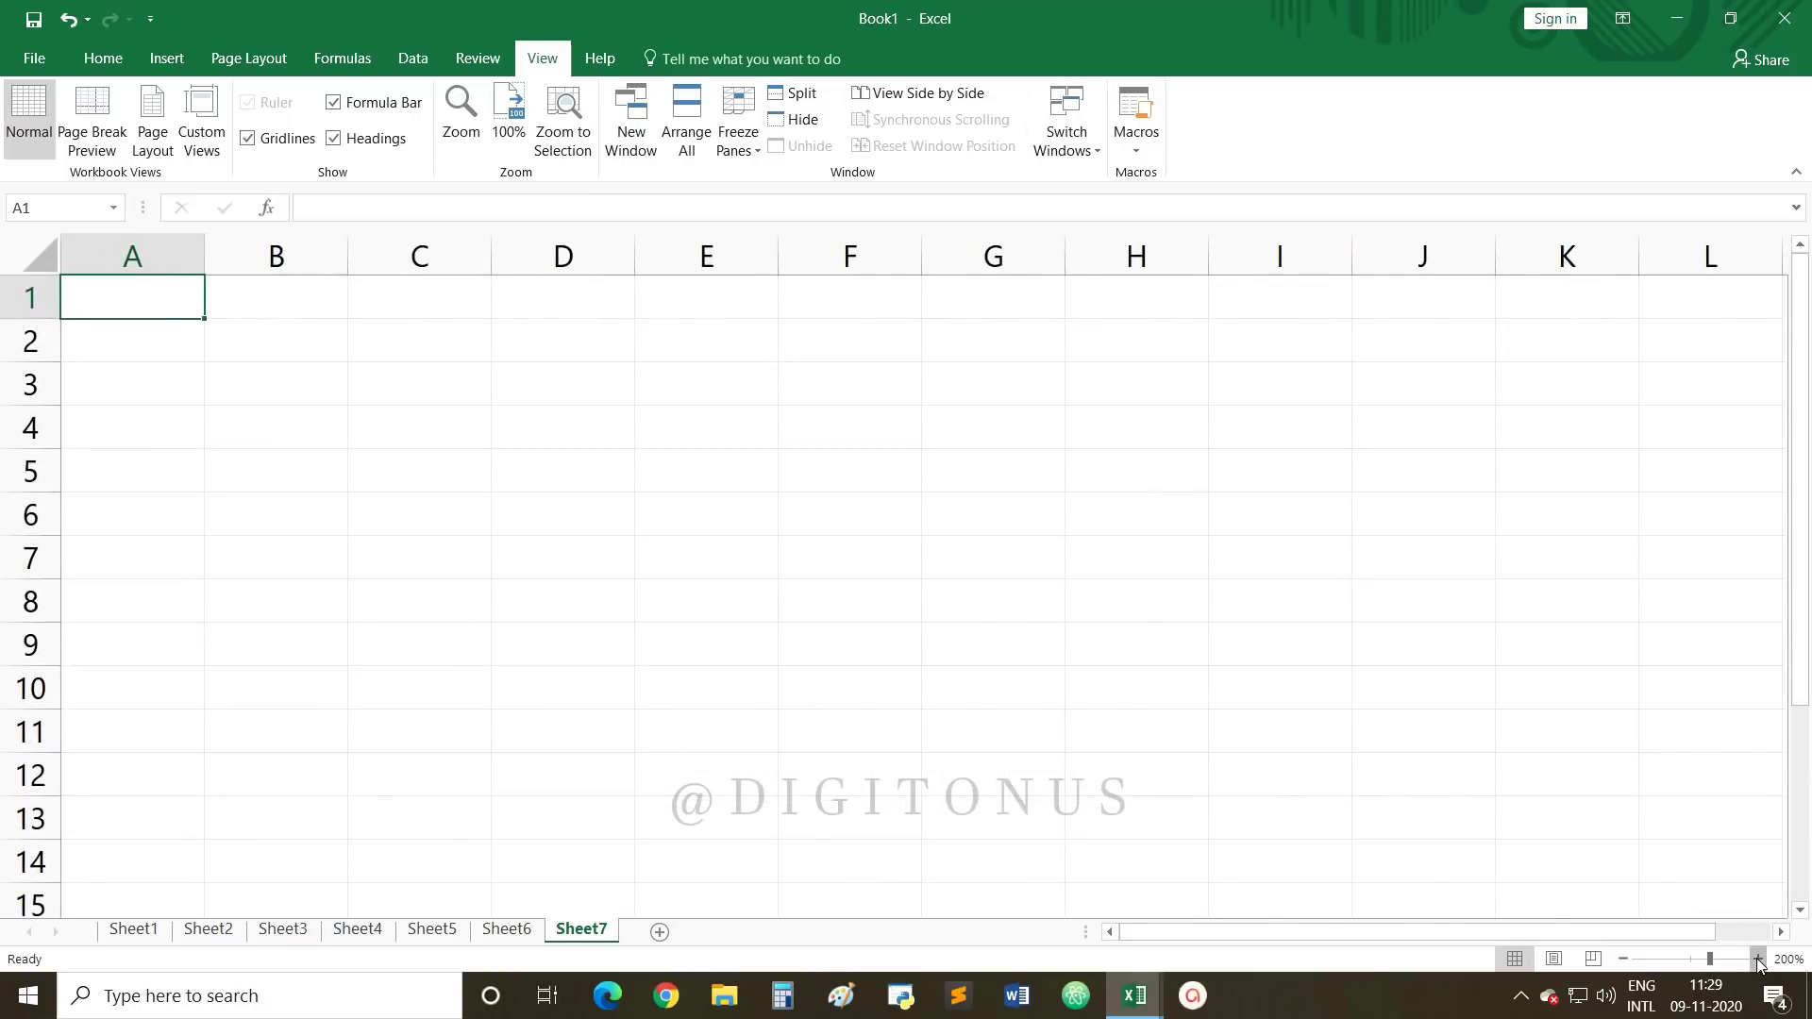
left_click(1757, 959)
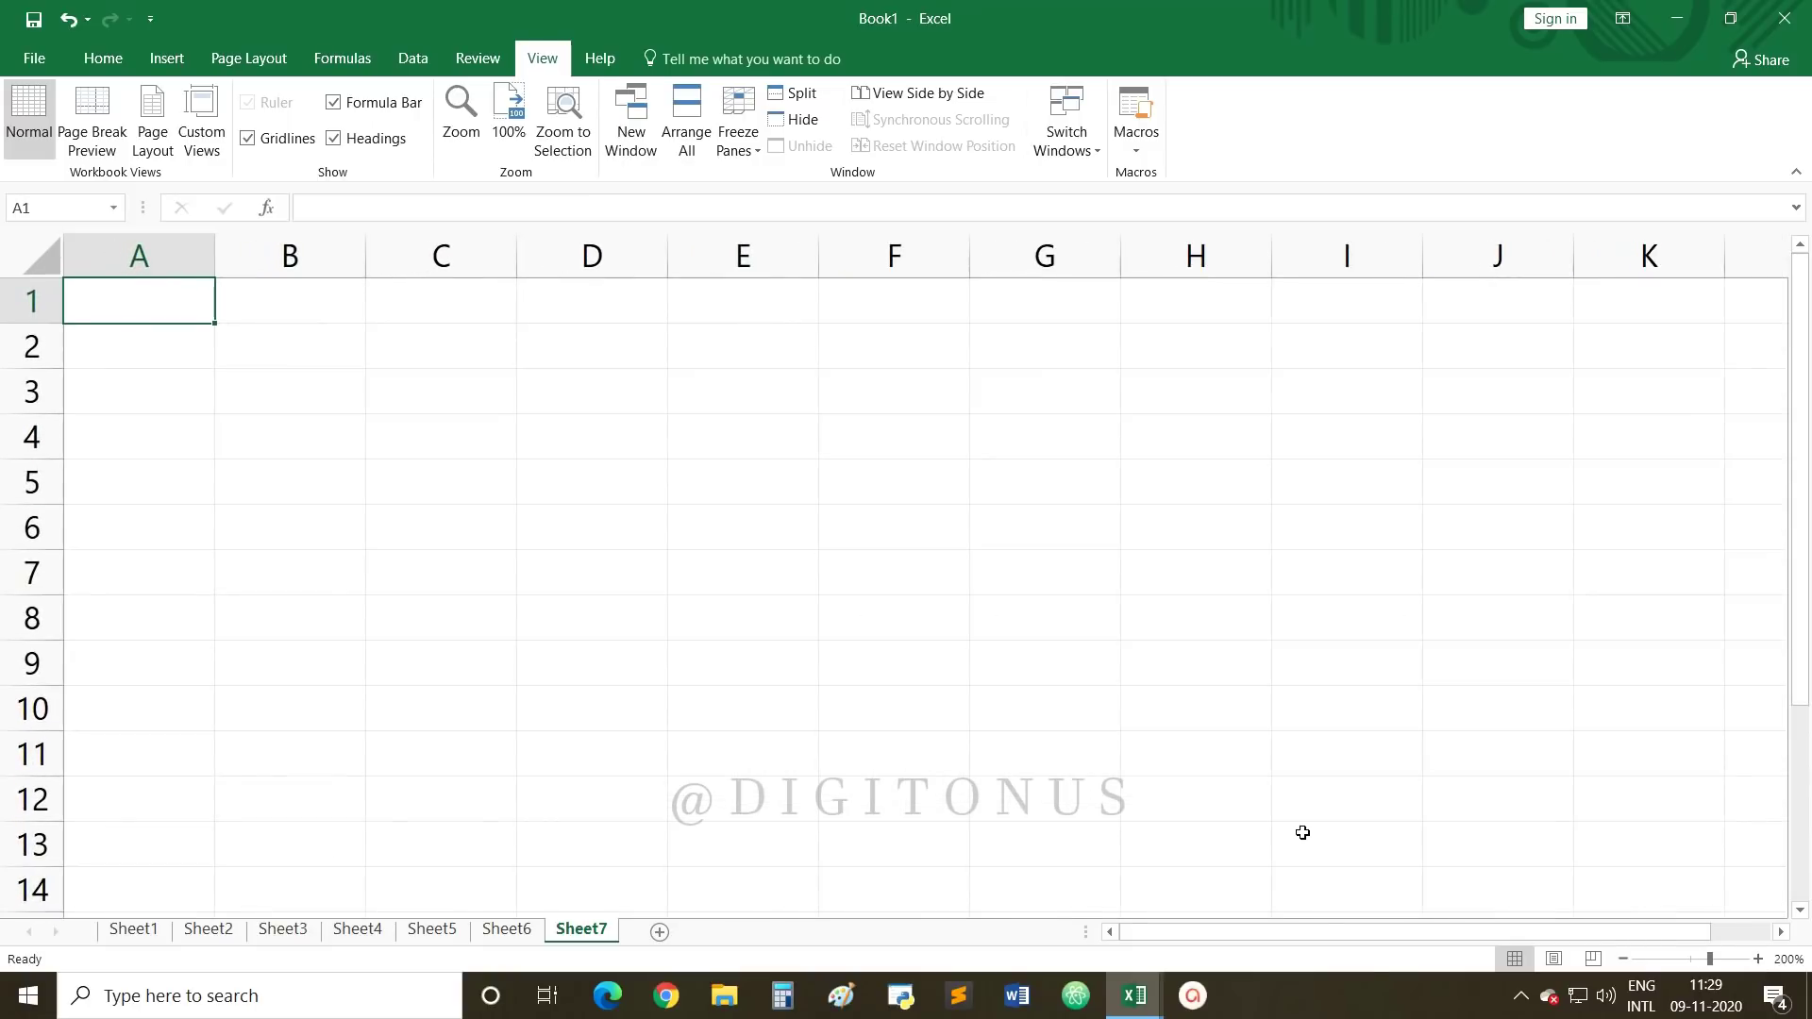
Step: Insert a hyperlink in cell A3 to the existing file What If.xlsx in Documents, and autofit column A to it
left_click(186, 401)
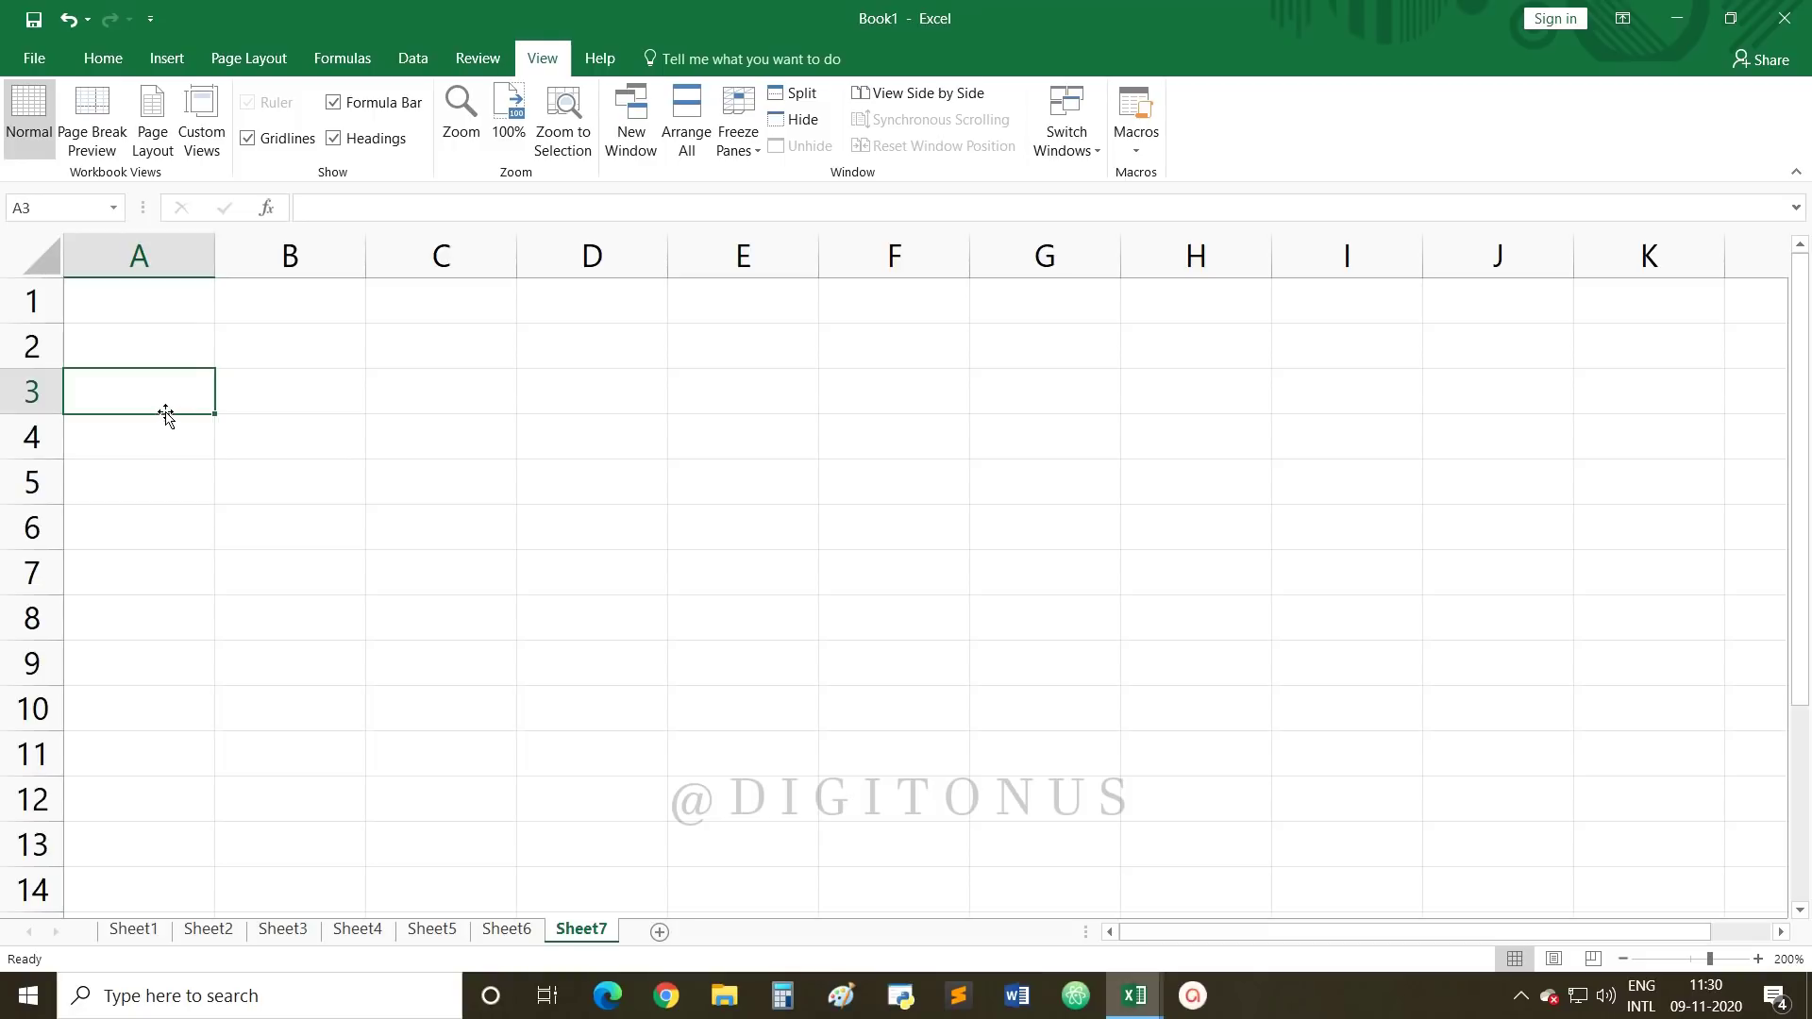
left_click(165, 60)
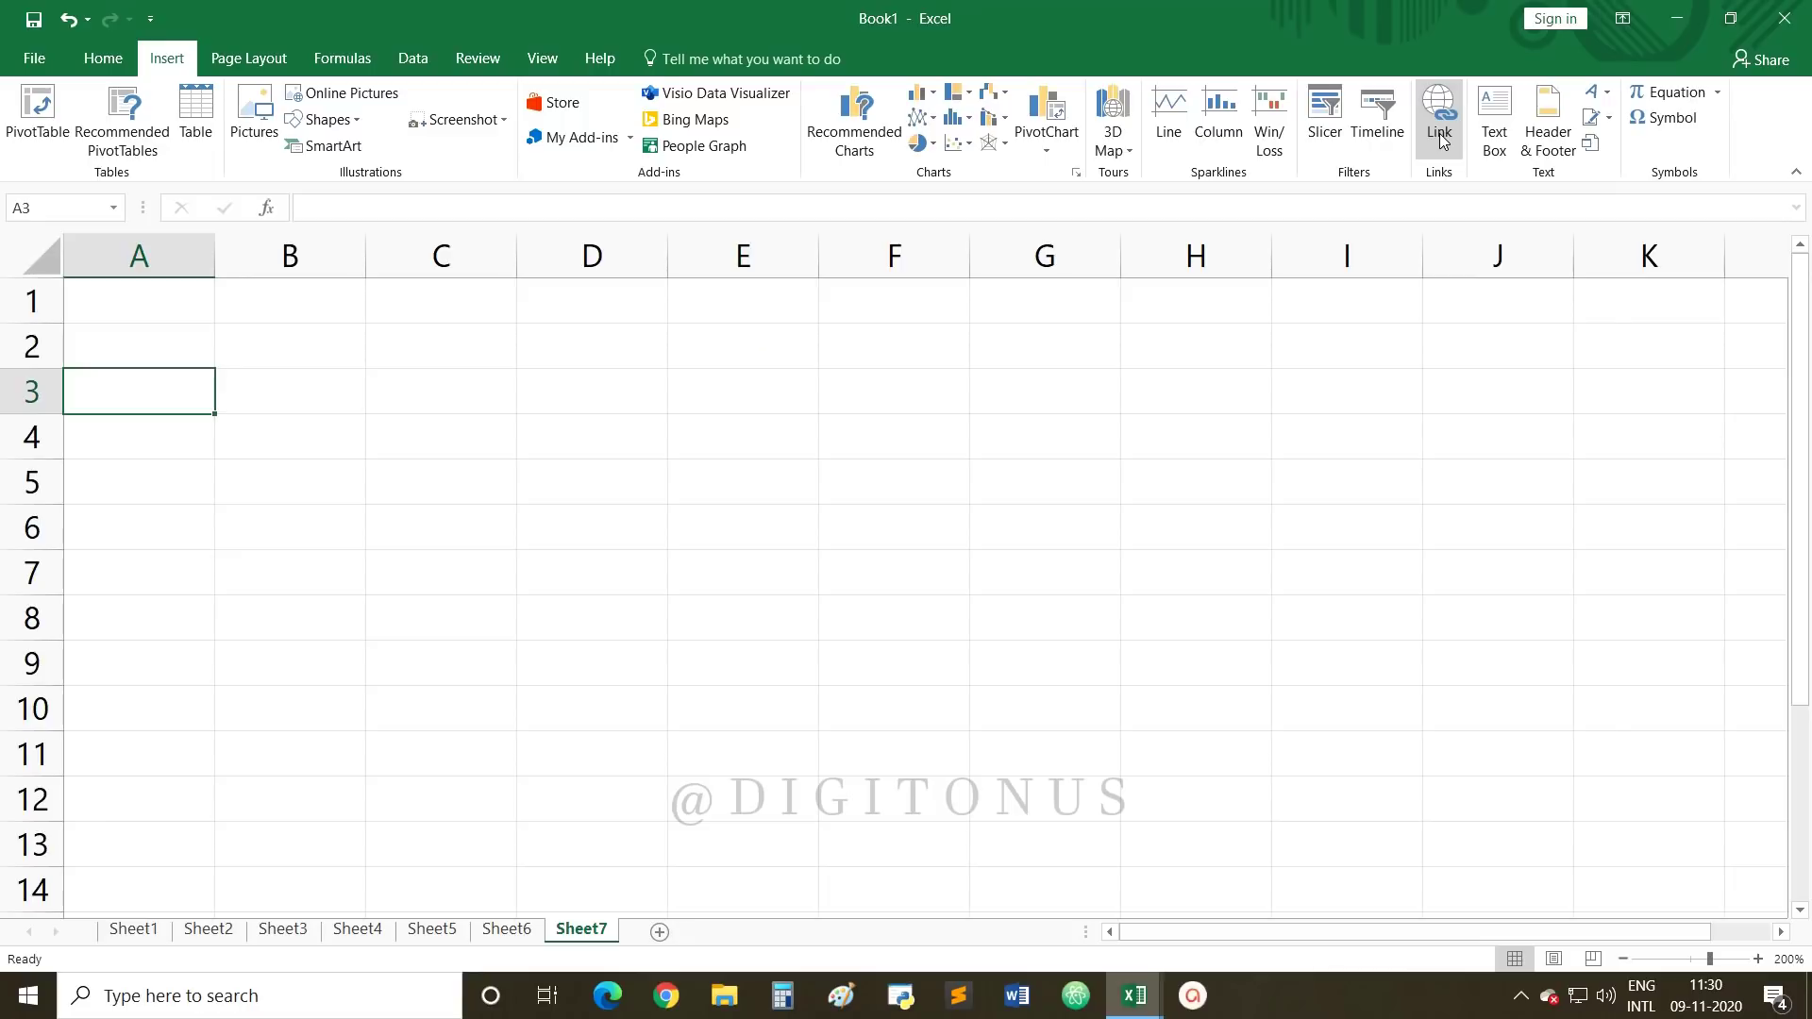
left_click(1440, 141)
left_click_drag(1037, 351, 731, 327)
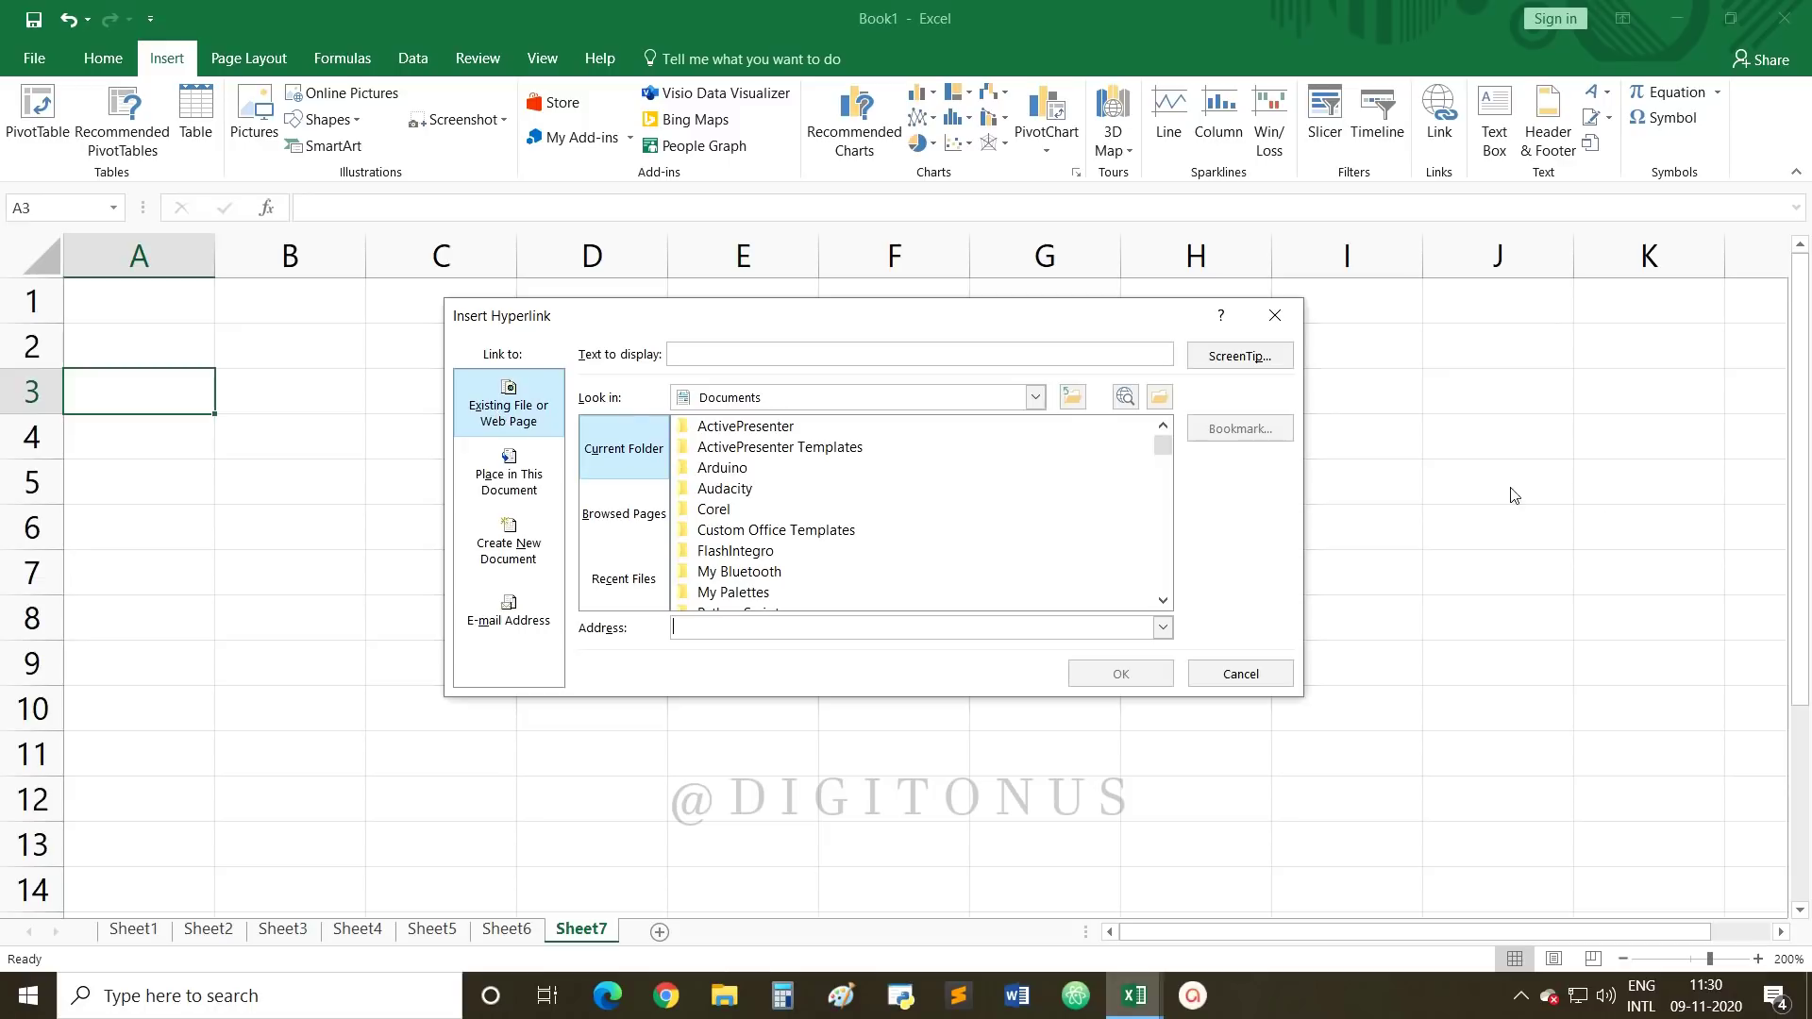
left_click_drag(1165, 449, 1166, 620)
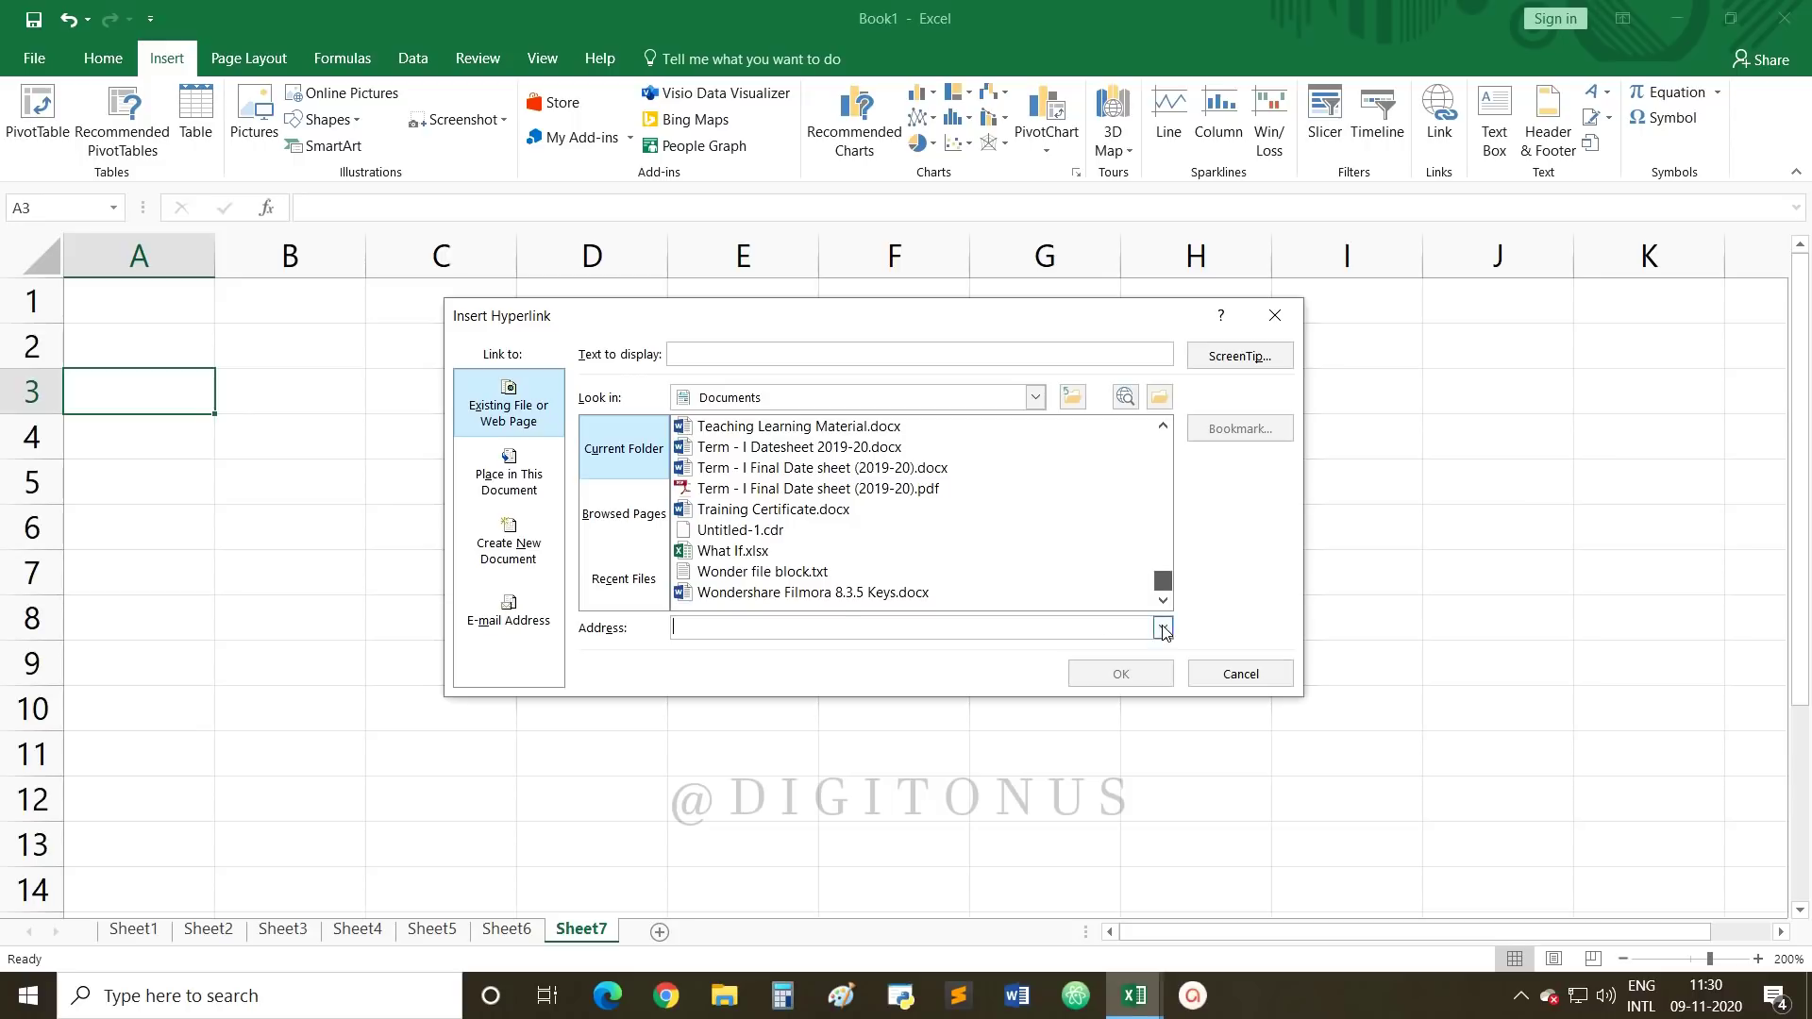
left_click(726, 554)
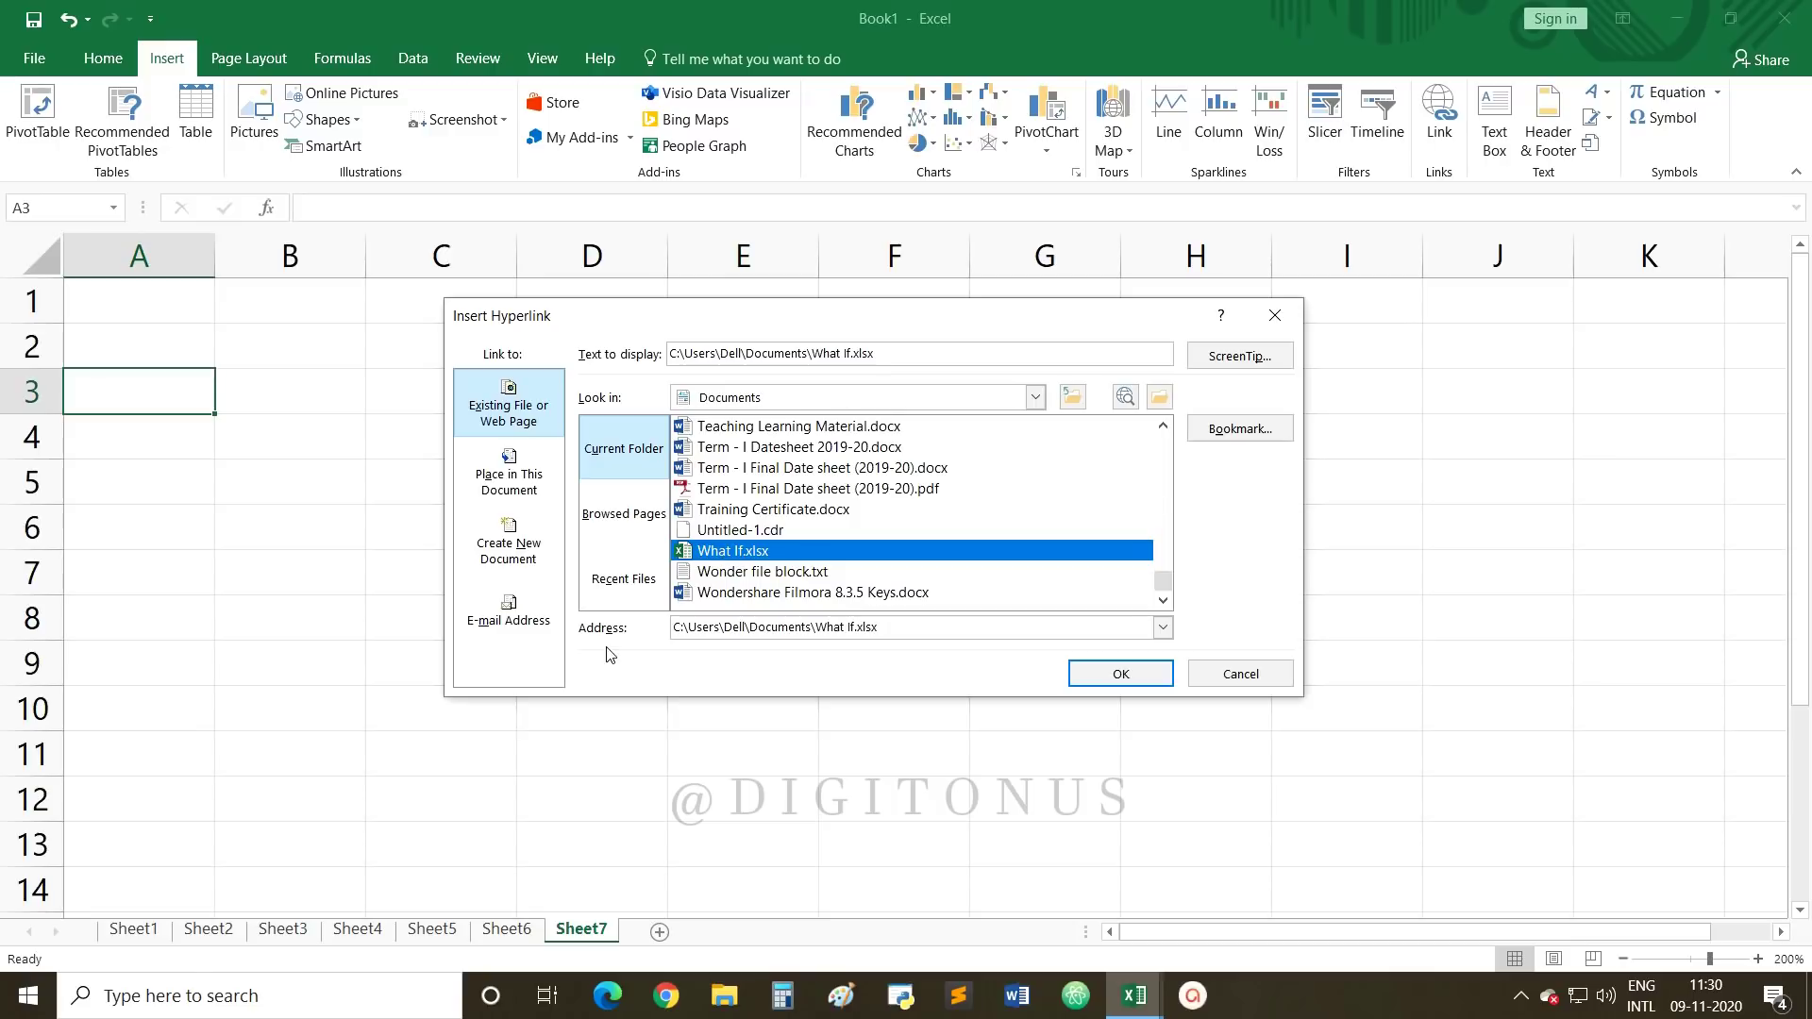
left_click_drag(673, 629, 900, 644)
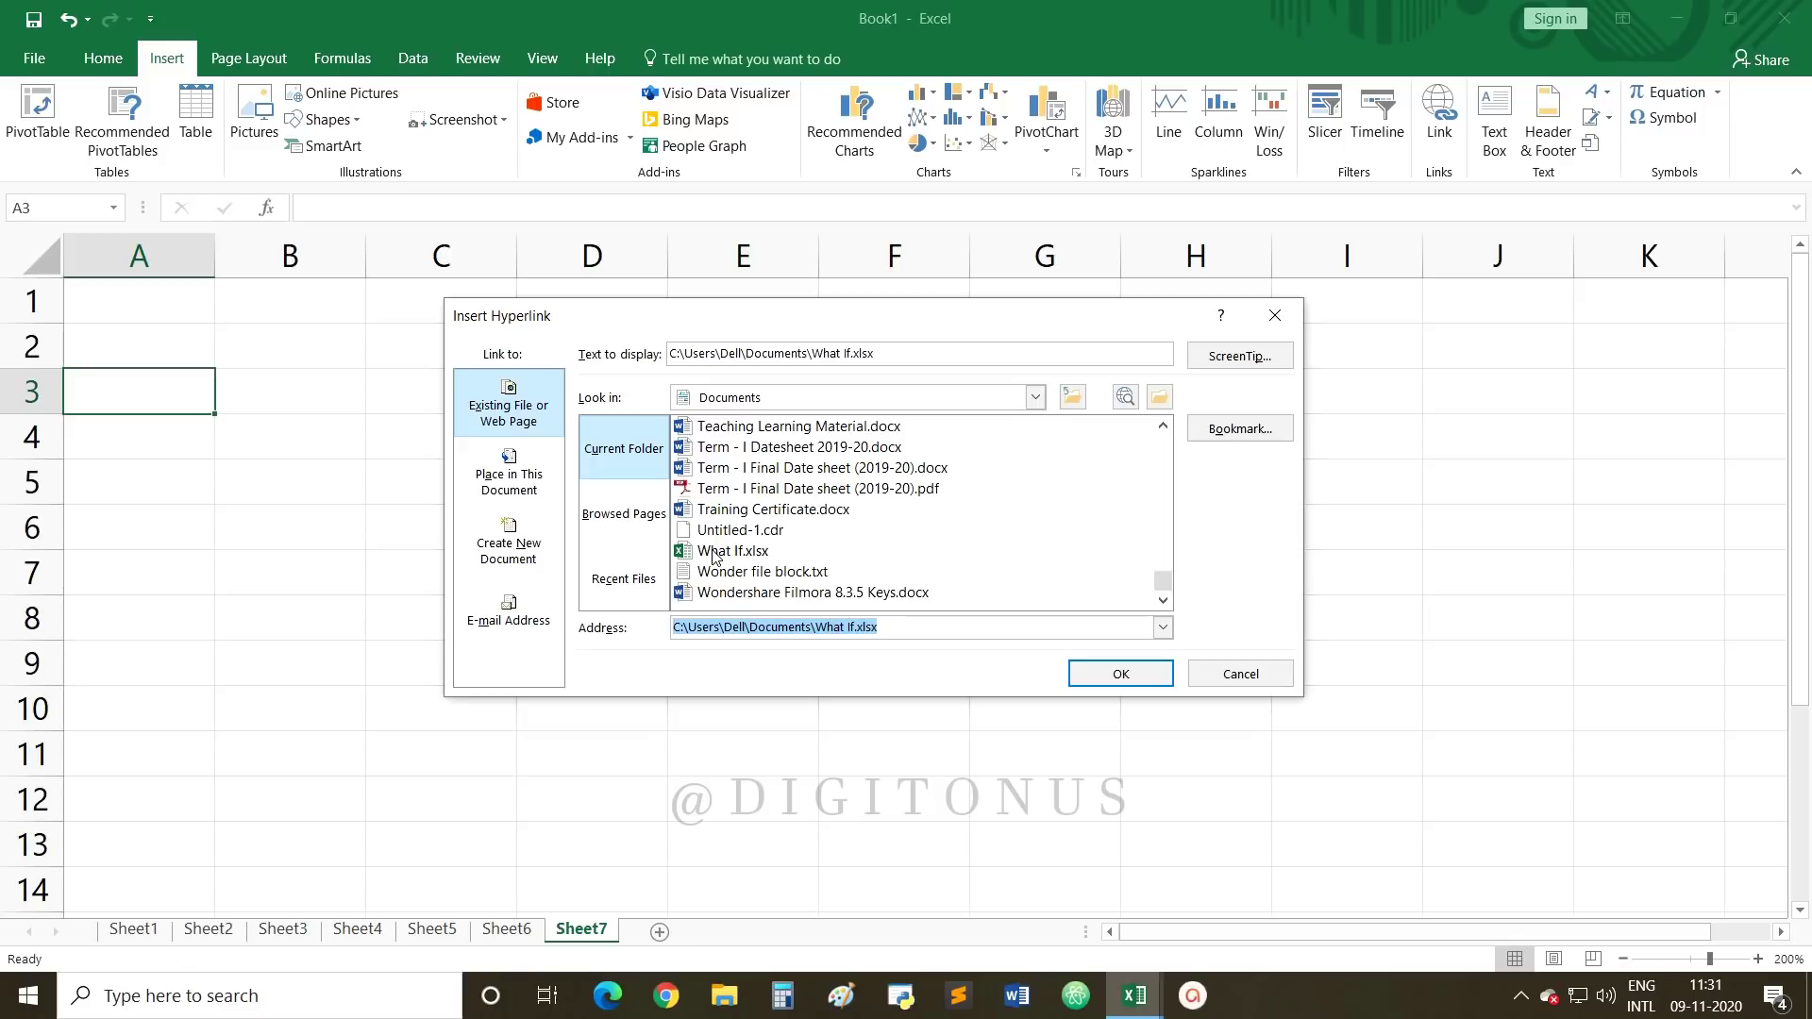
left_click(1122, 676)
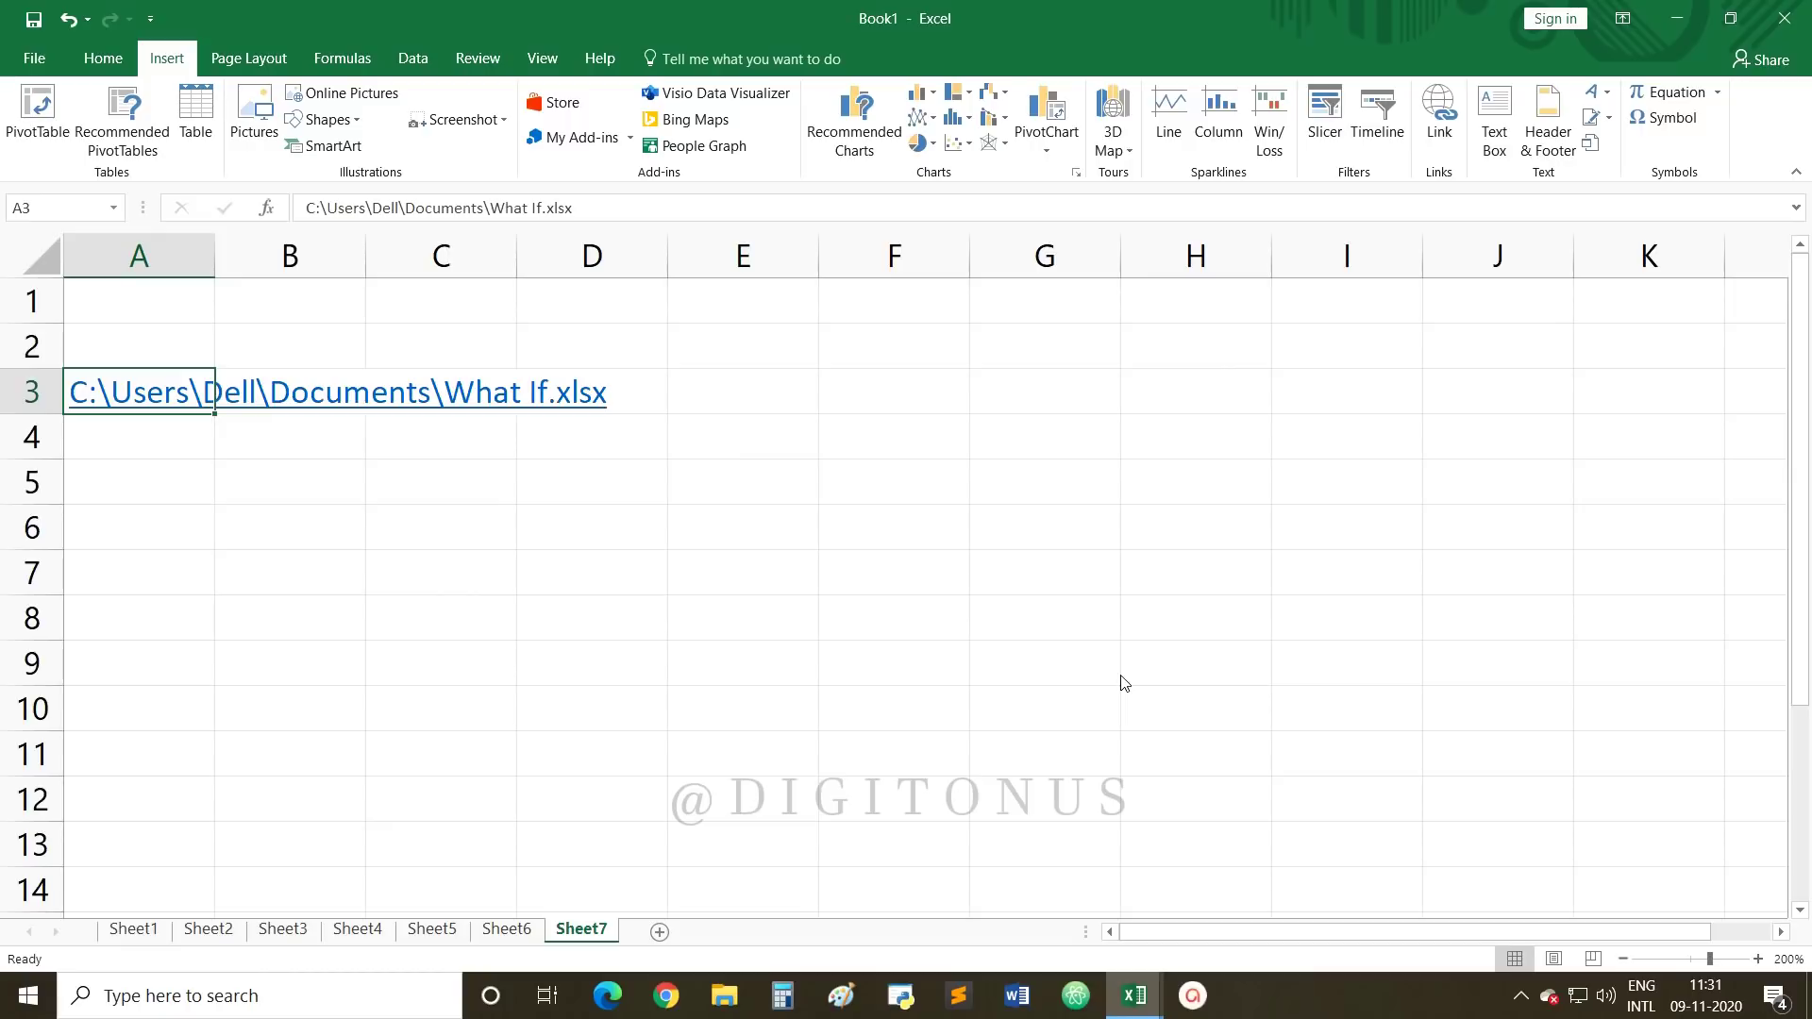
double_click(214, 255)
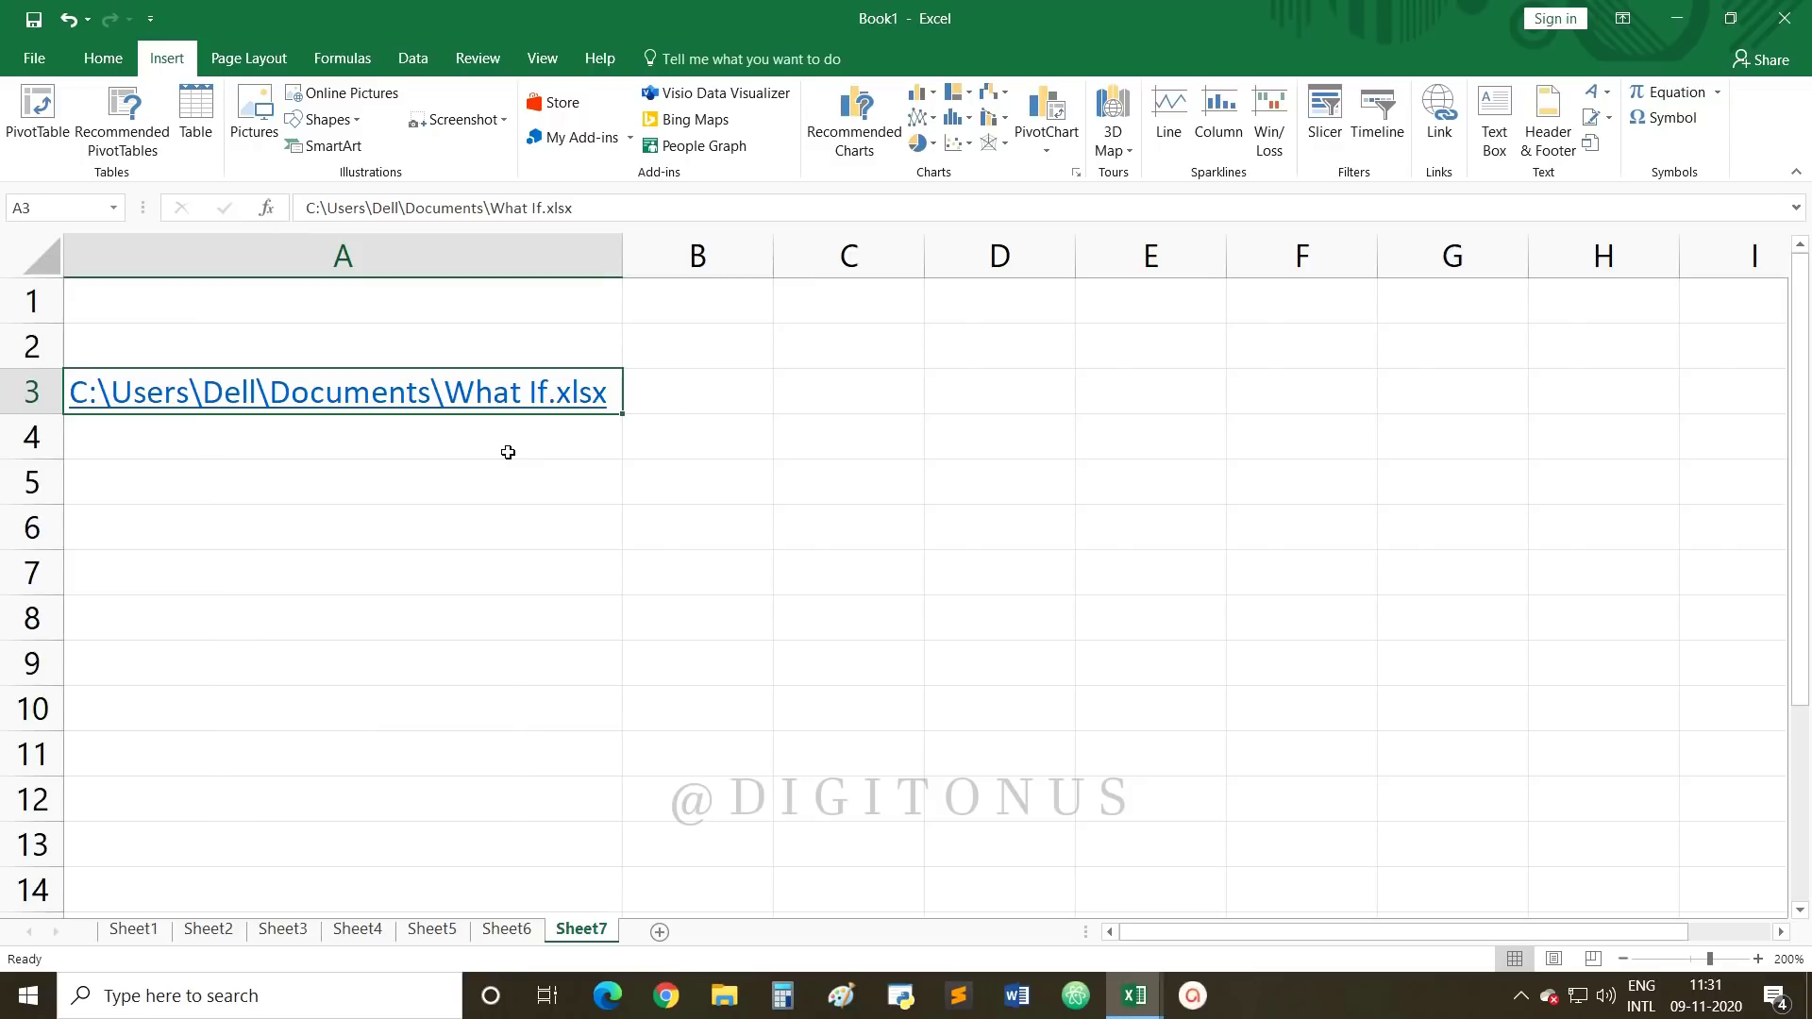
Step: Follow the hyperlink in A3 twice, accepting the security notice and closing What If.xlsx without saving each time
left_click(383, 398)
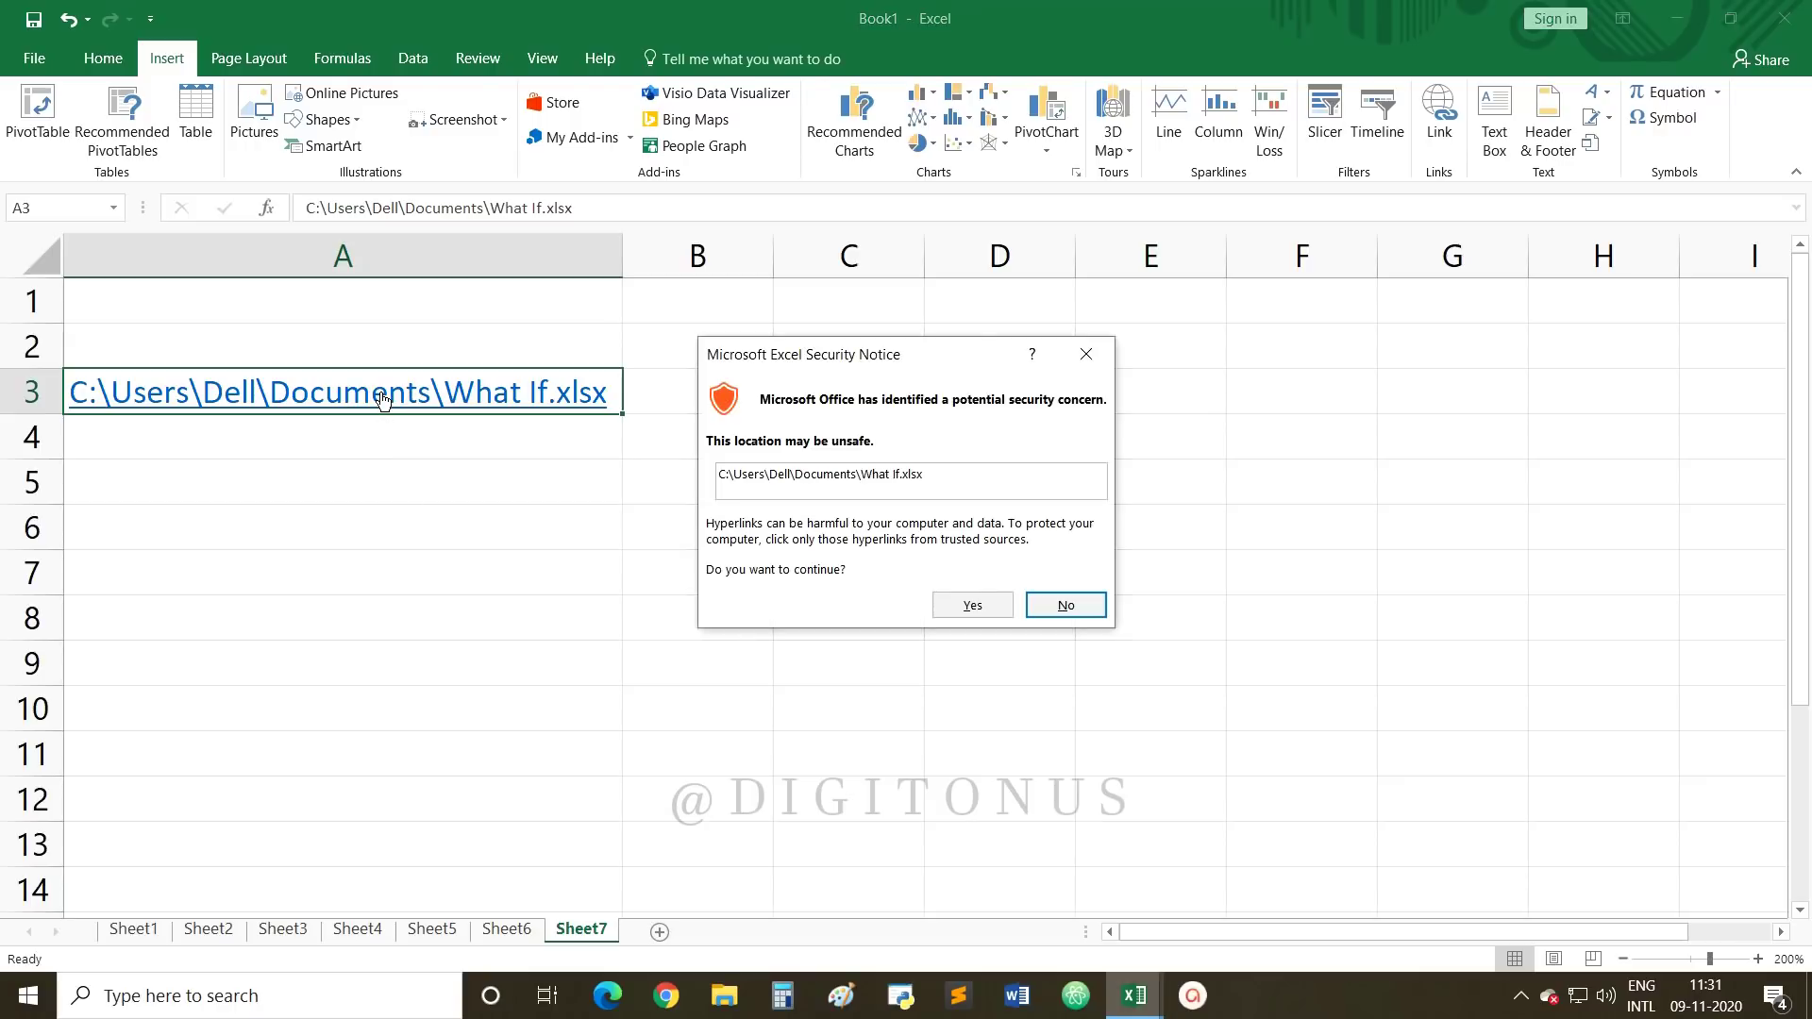
left_click(967, 609)
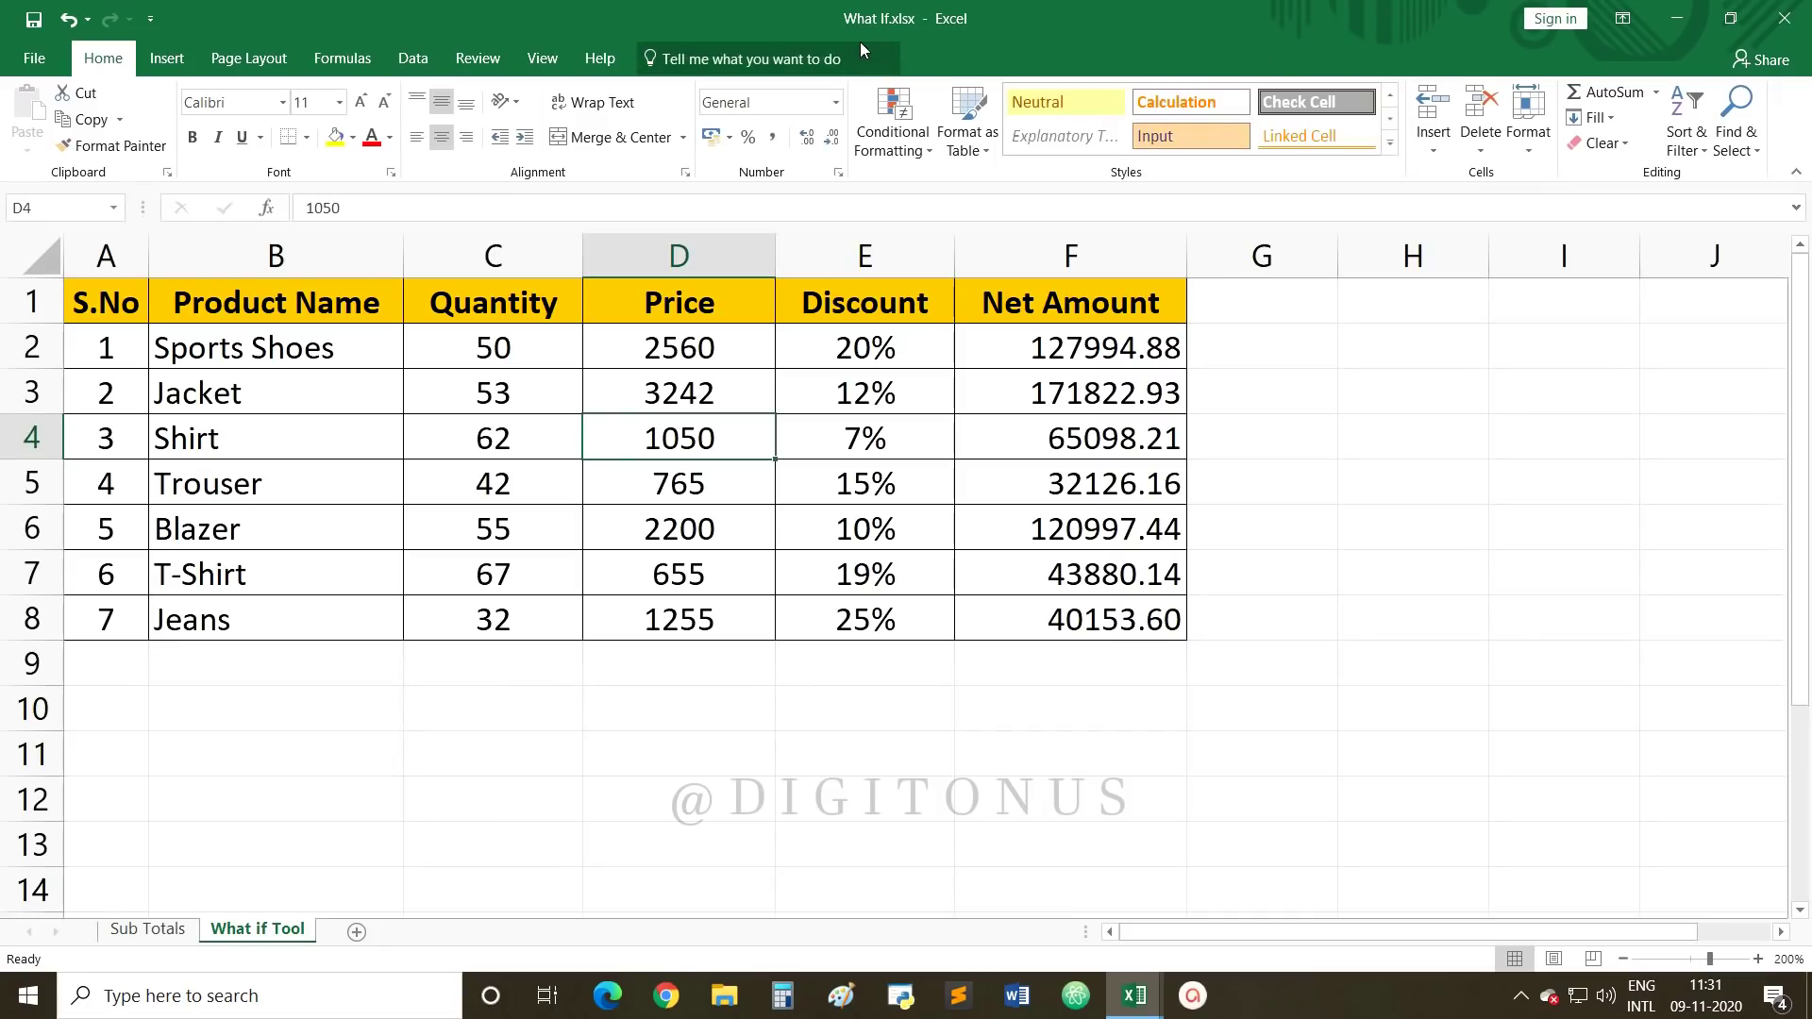
left_click(1784, 18)
left_click(901, 525)
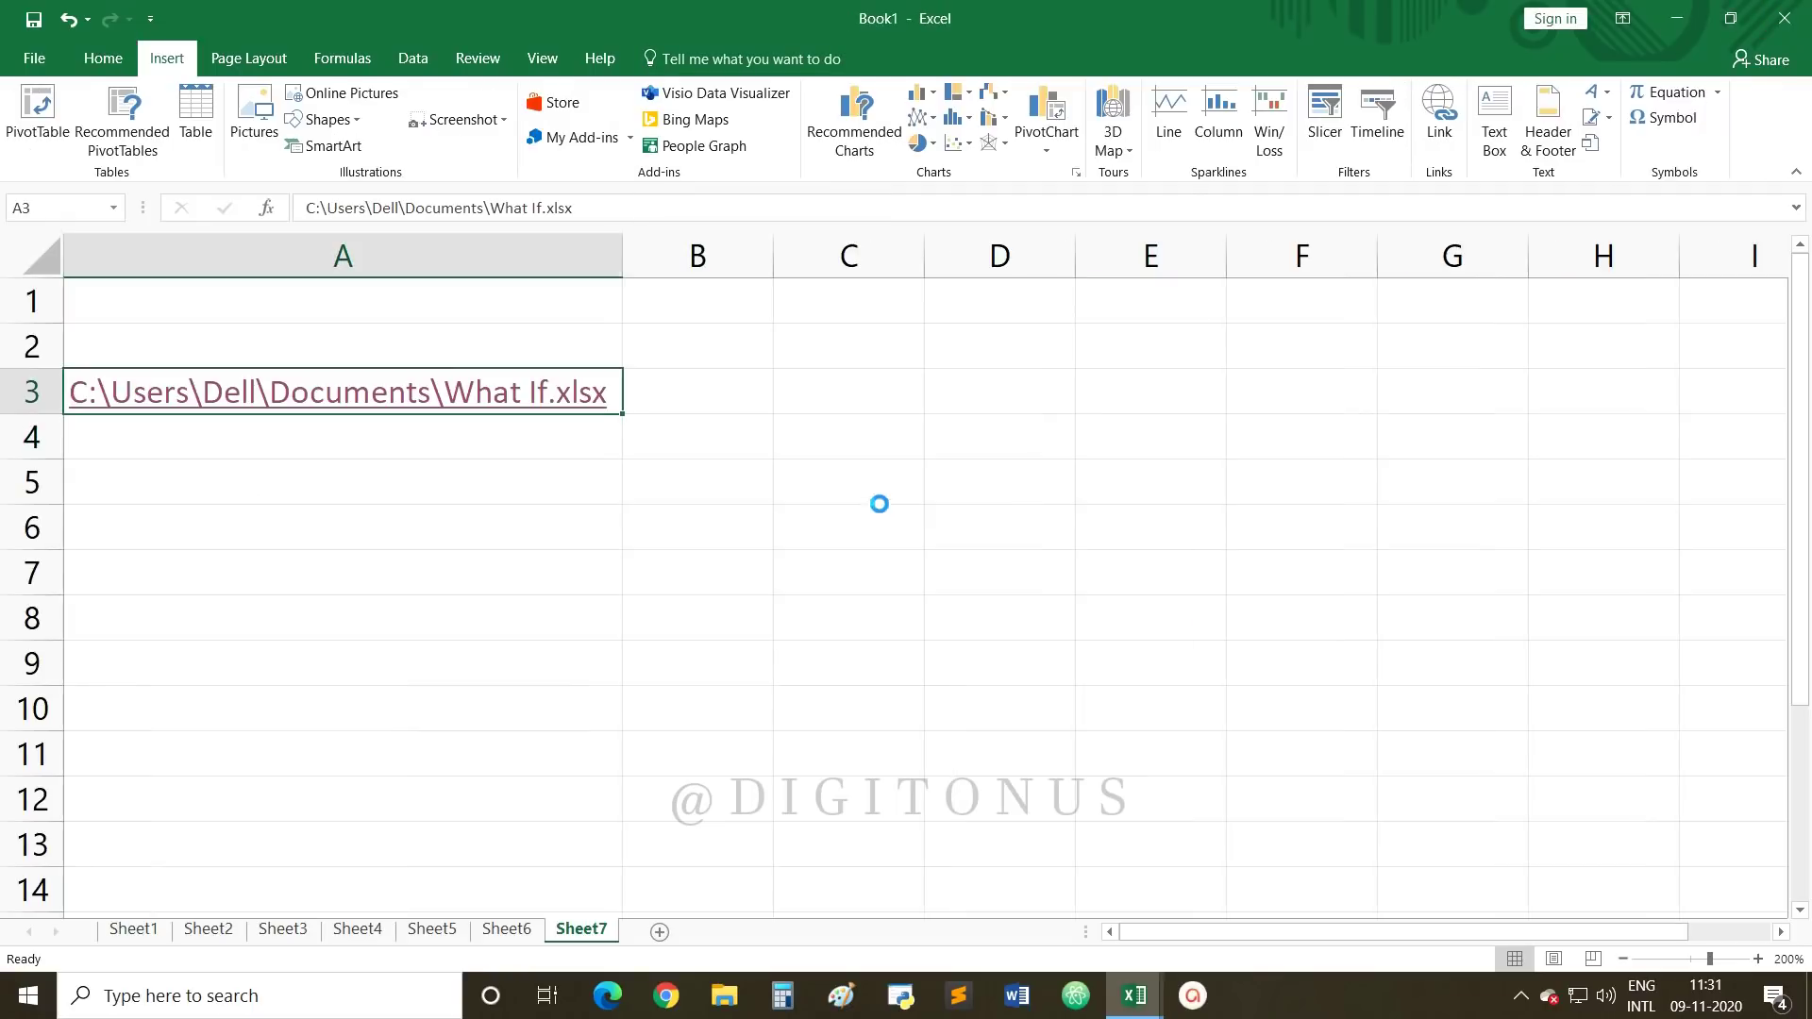
left_click(298, 396)
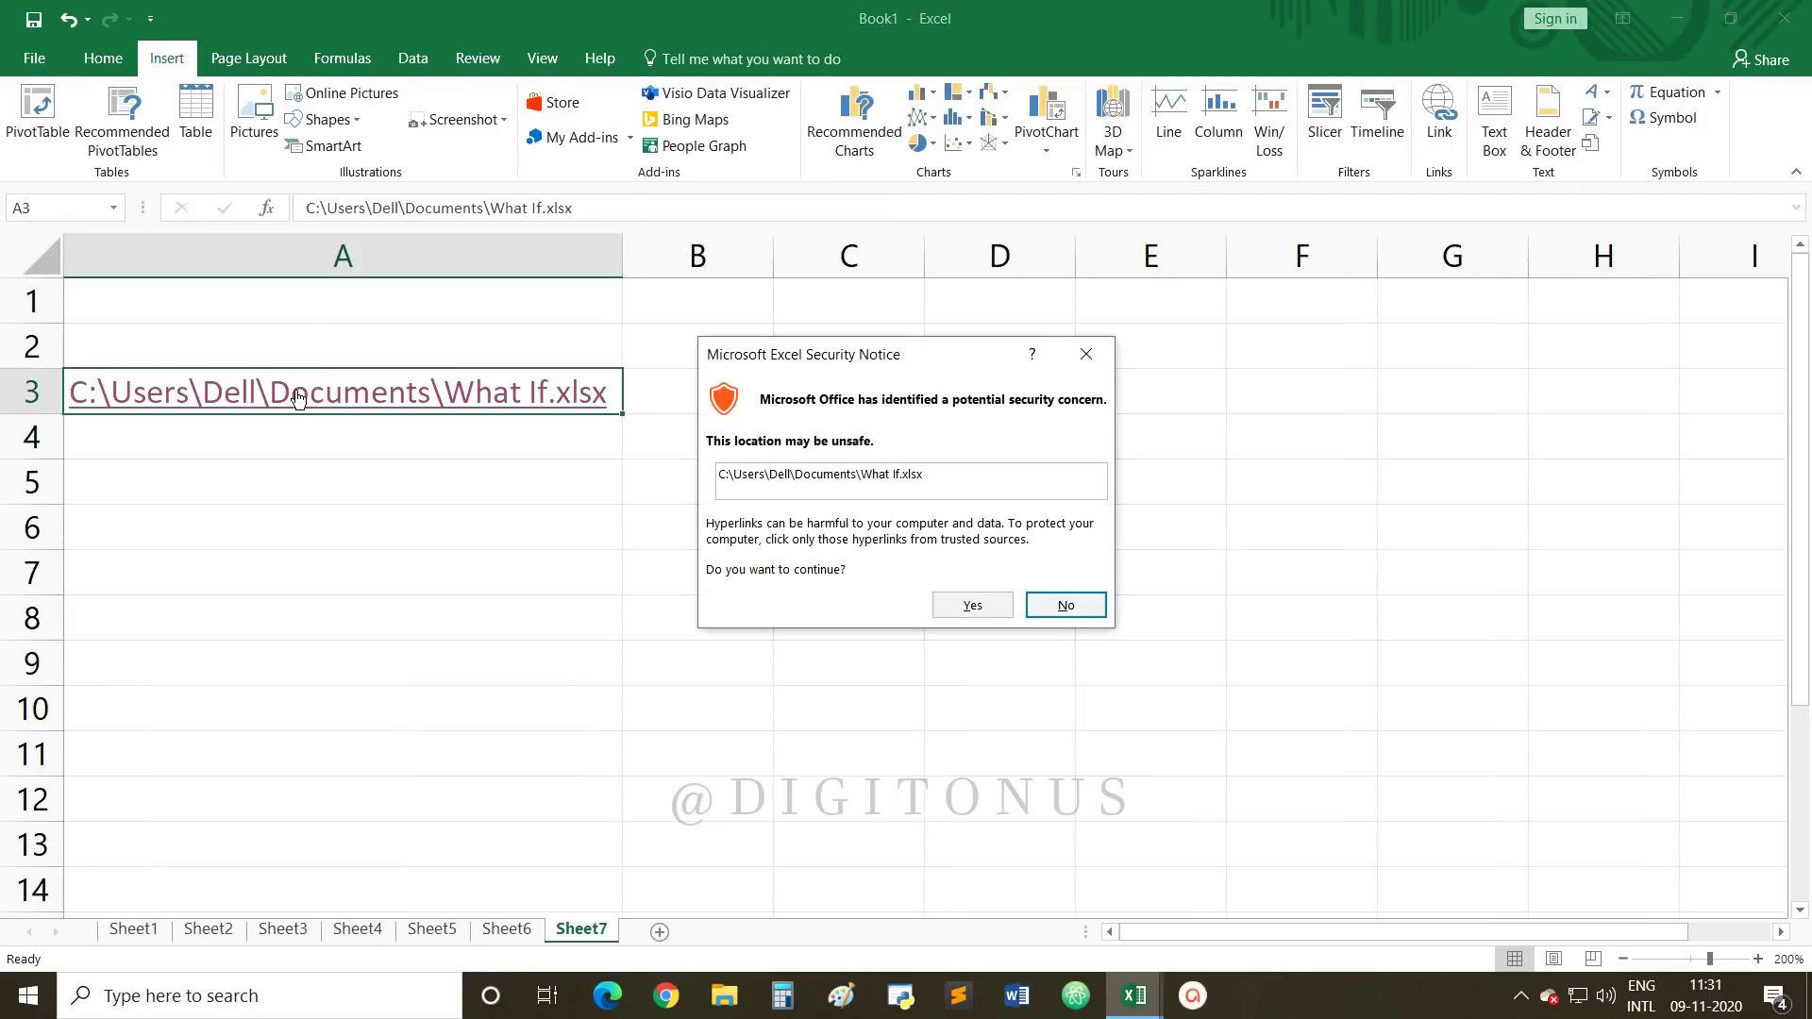
left_click(972, 605)
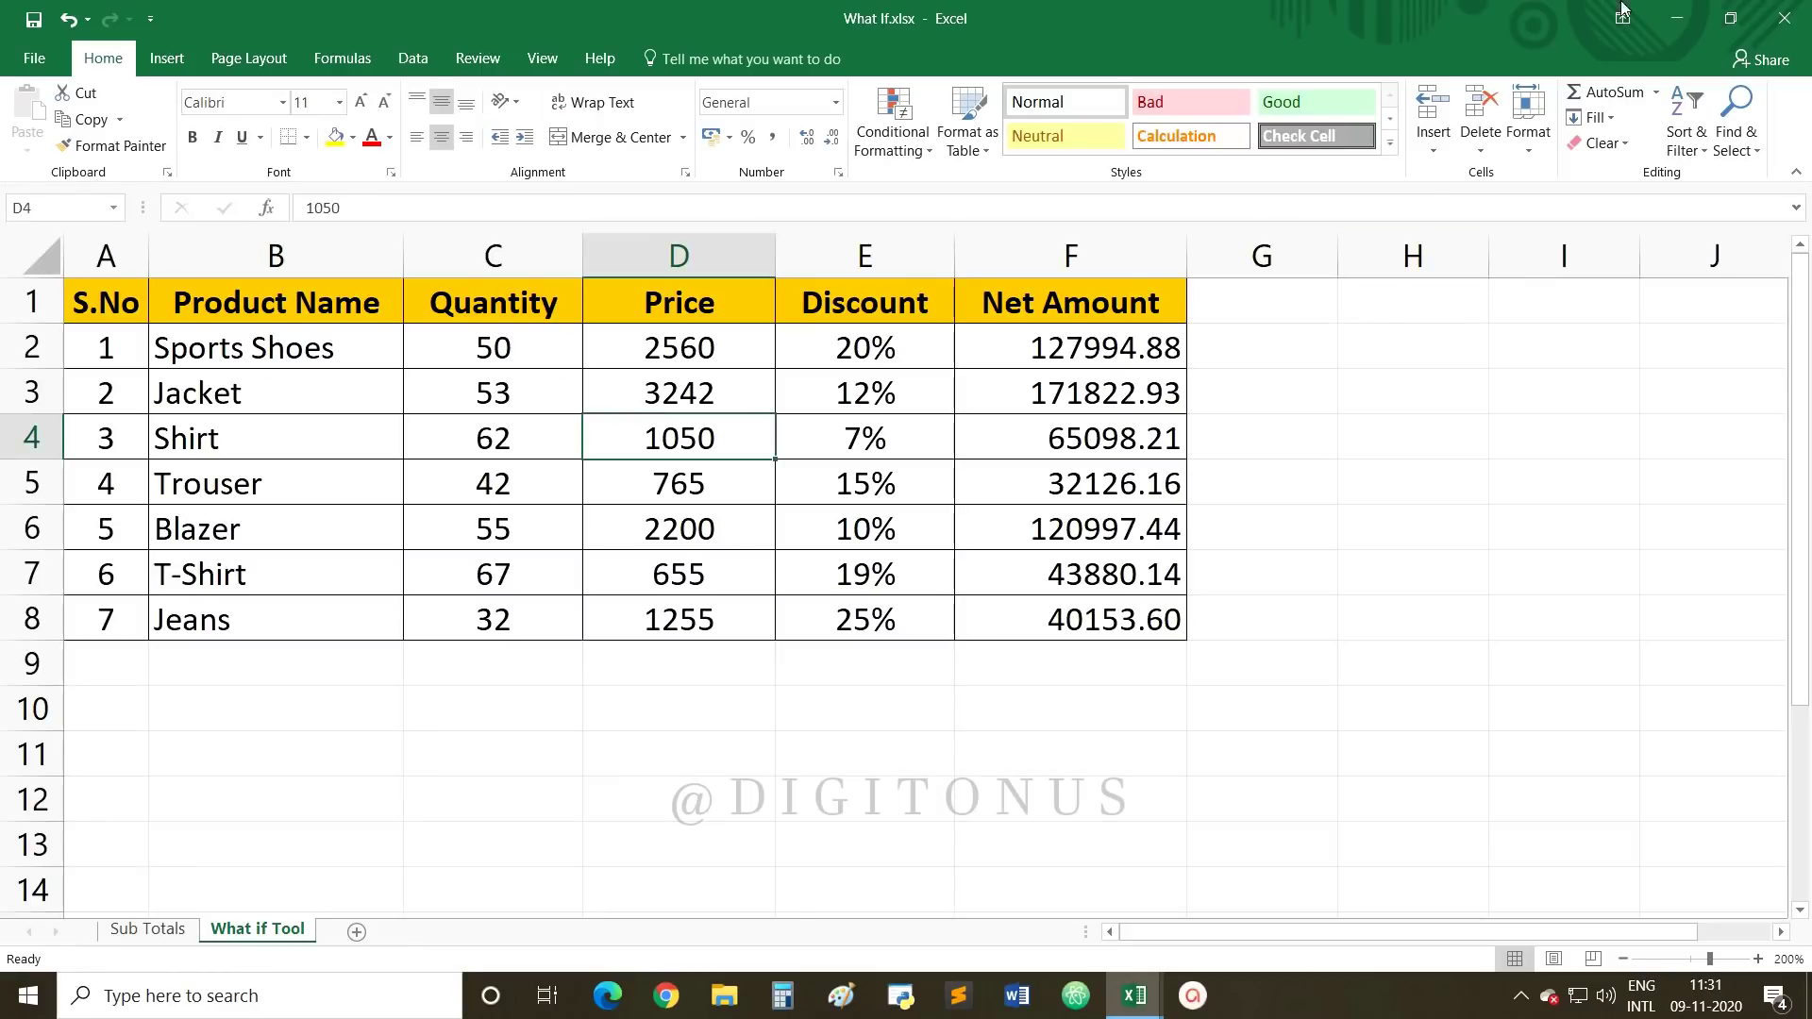
left_click(1783, 18)
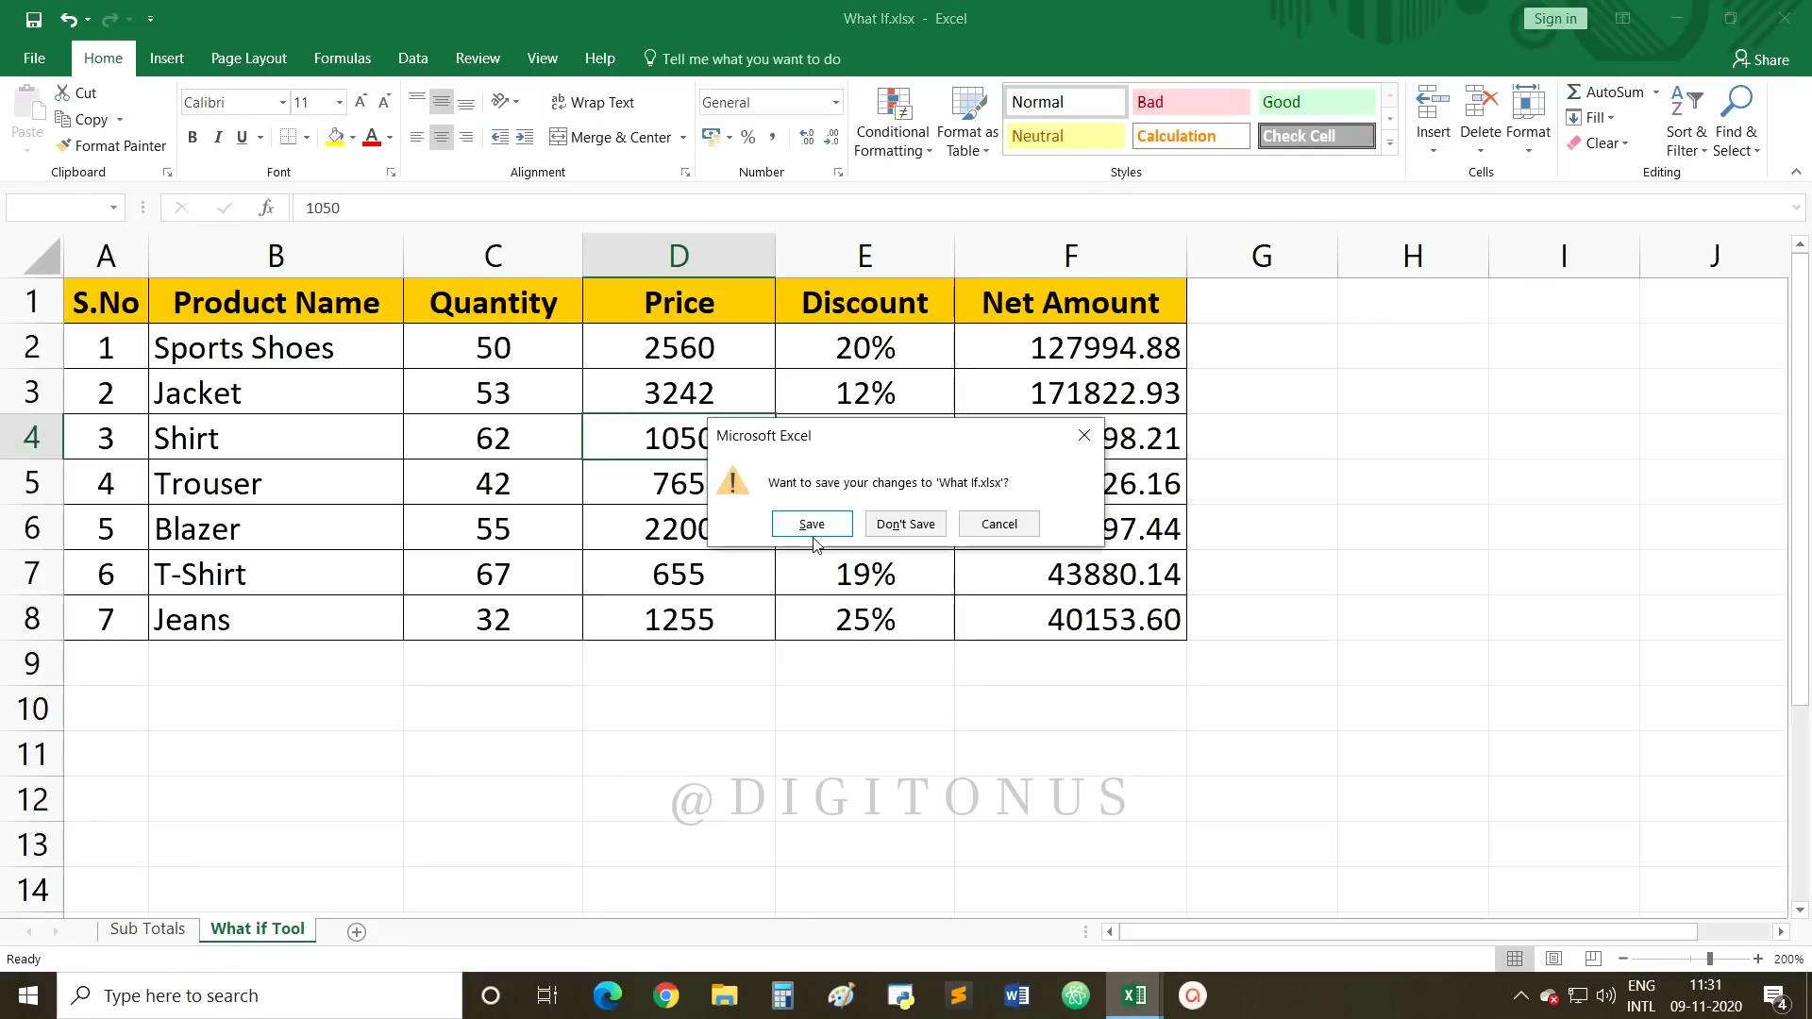
left_click(904, 525)
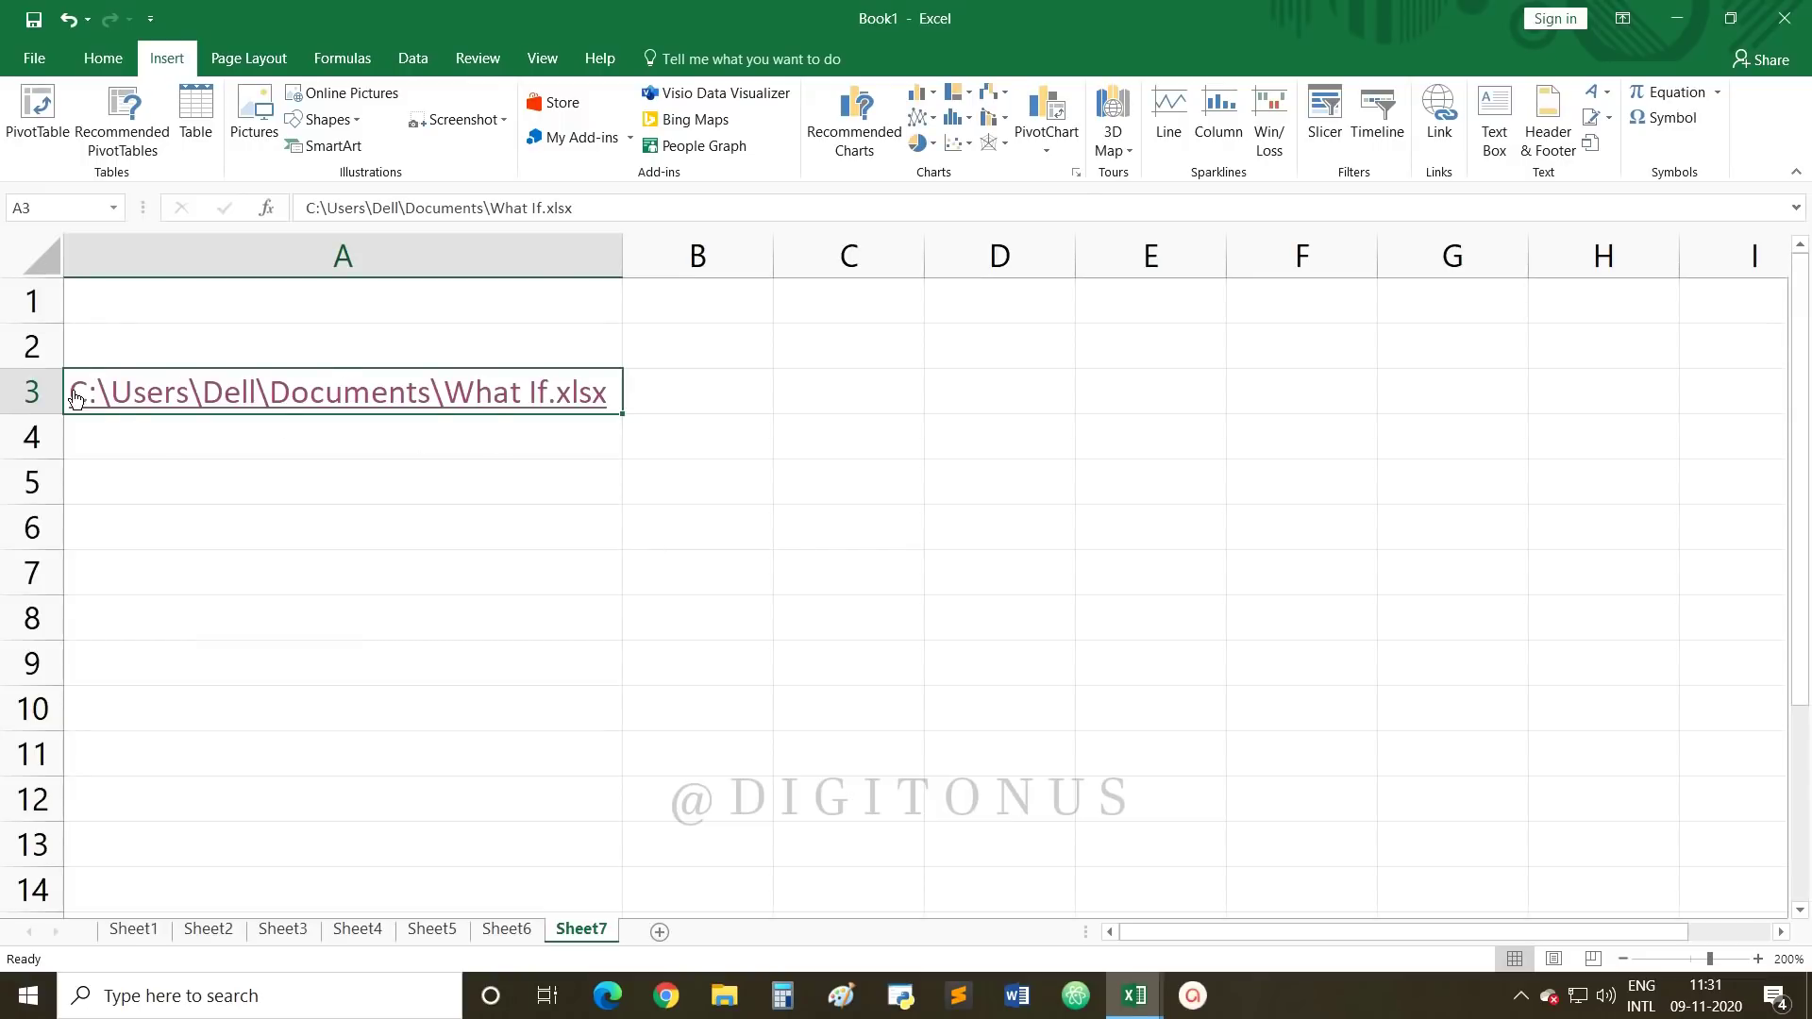
Step: Delete the What If.xlsx hyperlink from cell A3 on Sheet7
key("Delete")
left_click(319, 442)
left_click(318, 484)
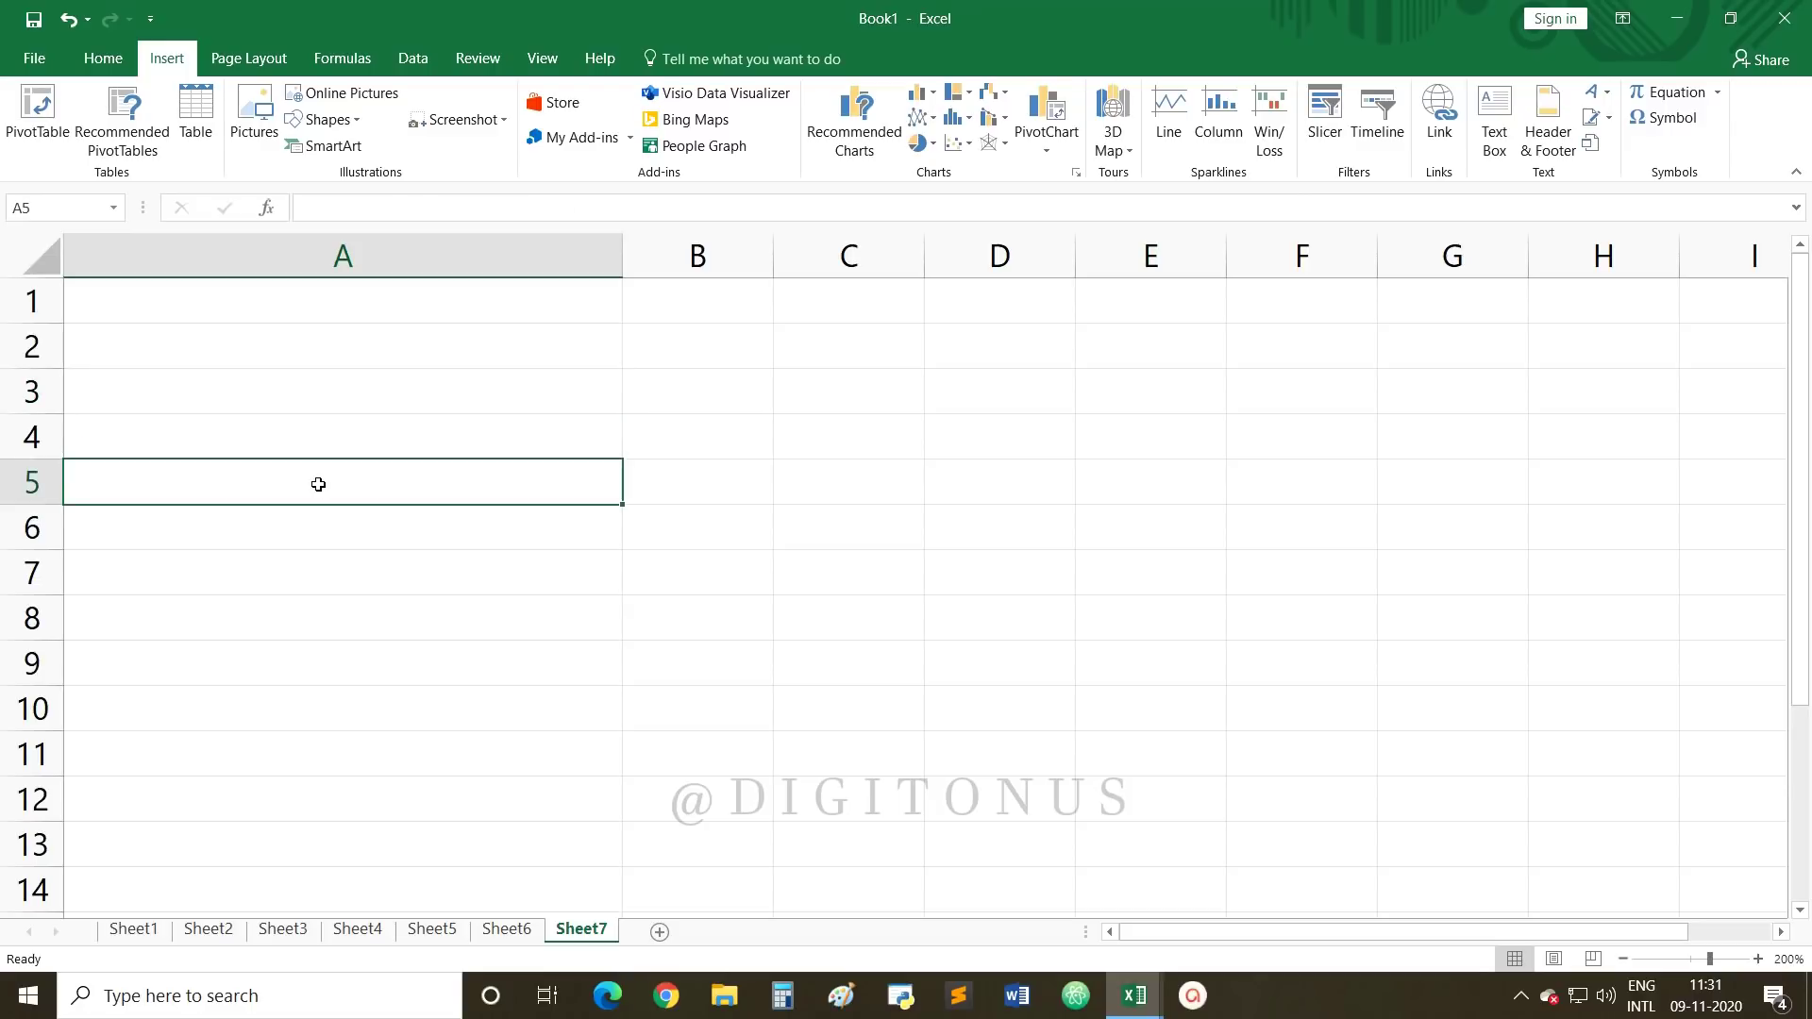
Step: Insert a hyperlink in cell A3 to What If.xlsx in Documents, with the display text "Link to File"
left_click(303, 395)
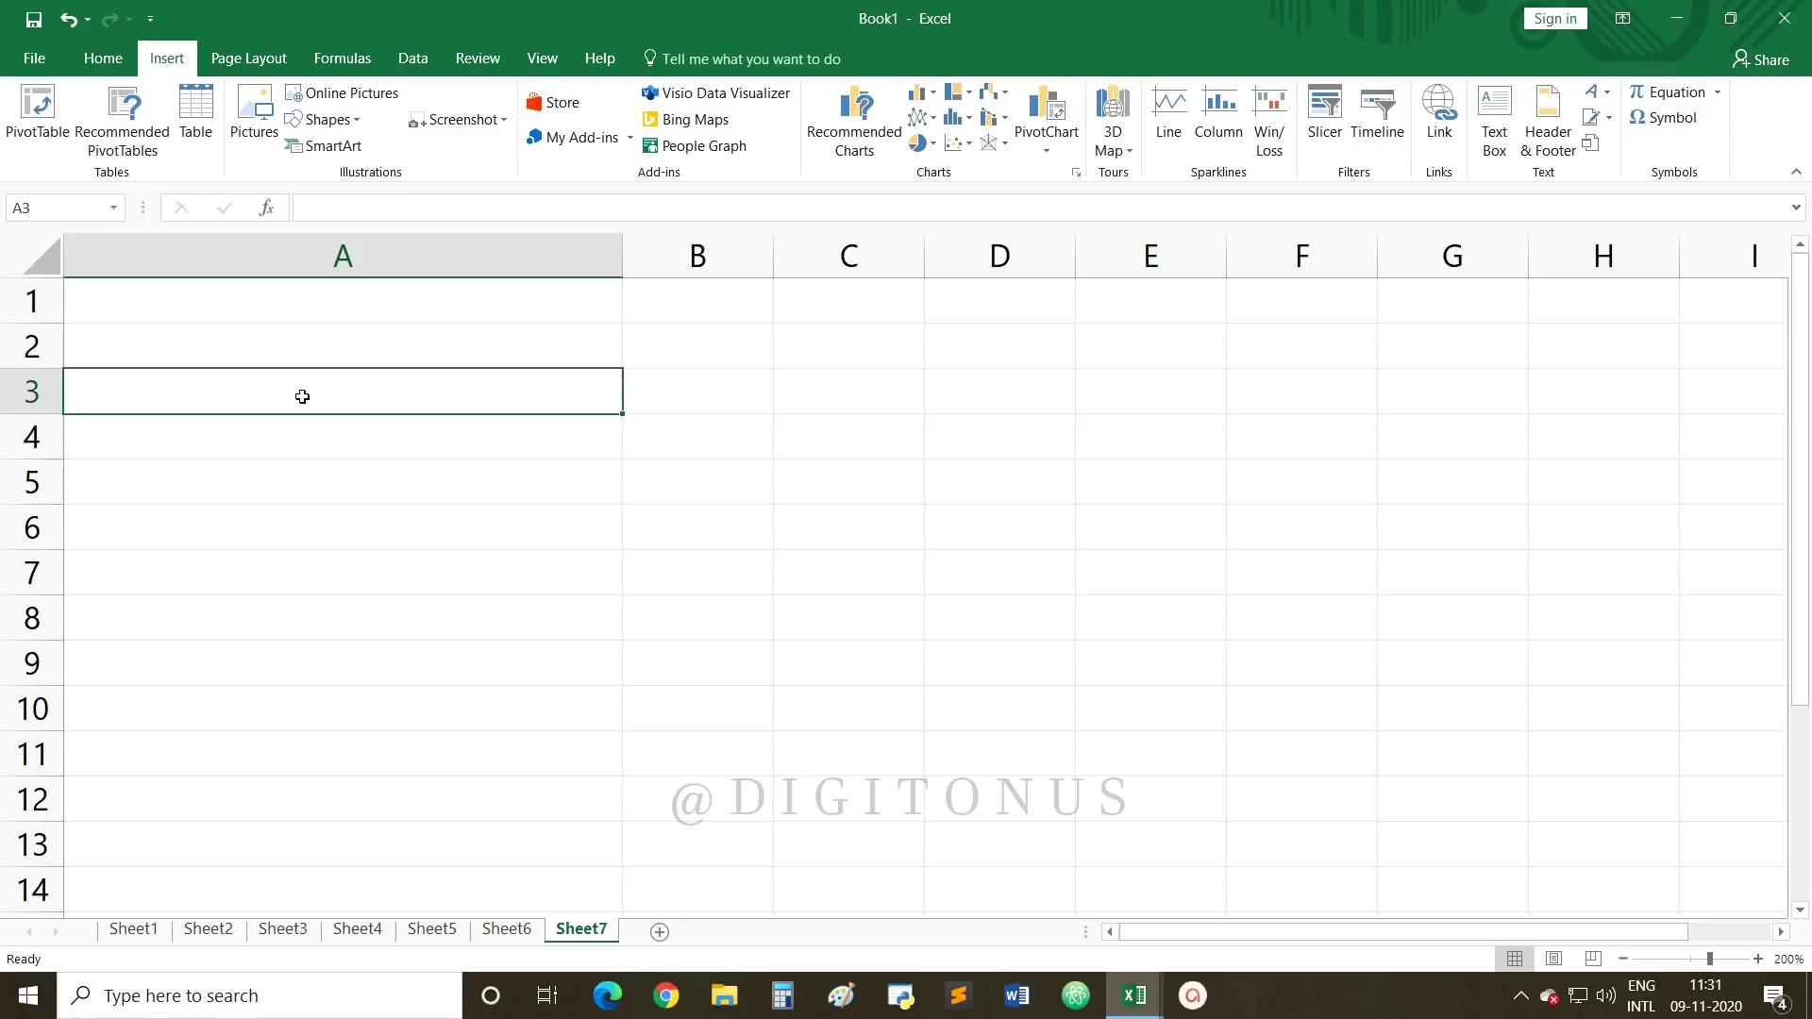
left_click(1433, 132)
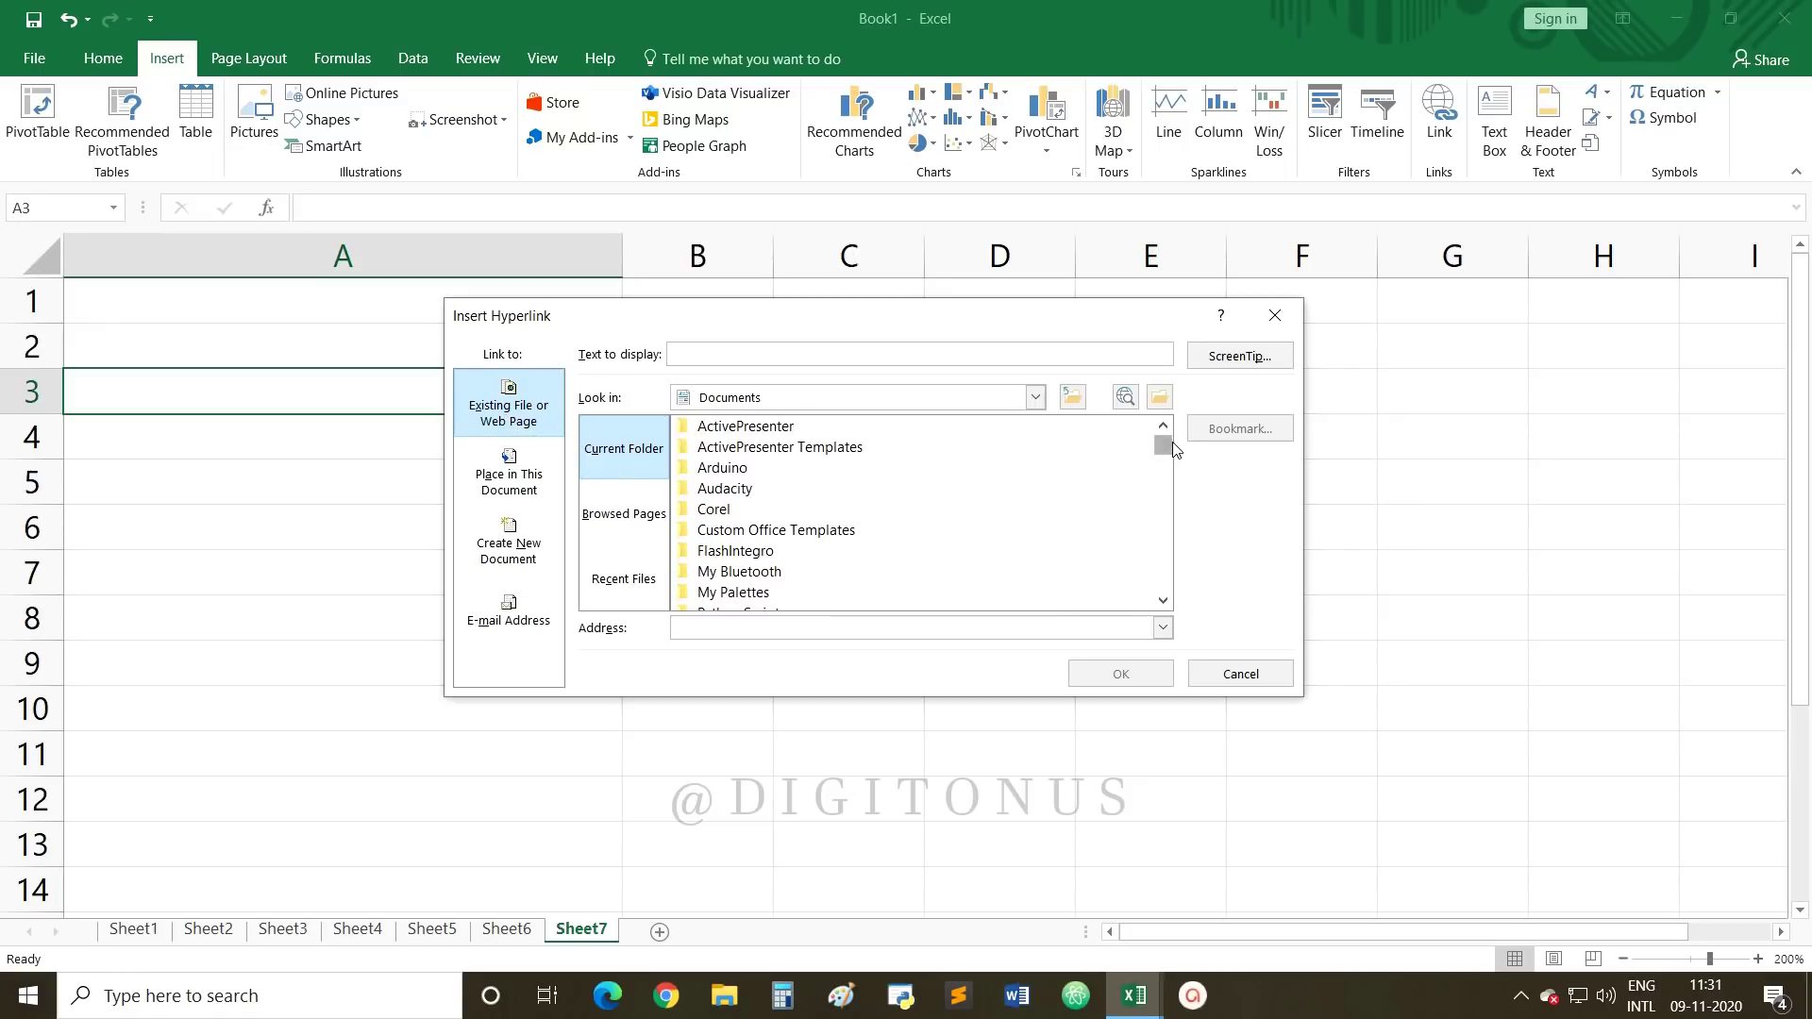
left_click(1164, 580)
left_click_drag(1161, 457, 1162, 578)
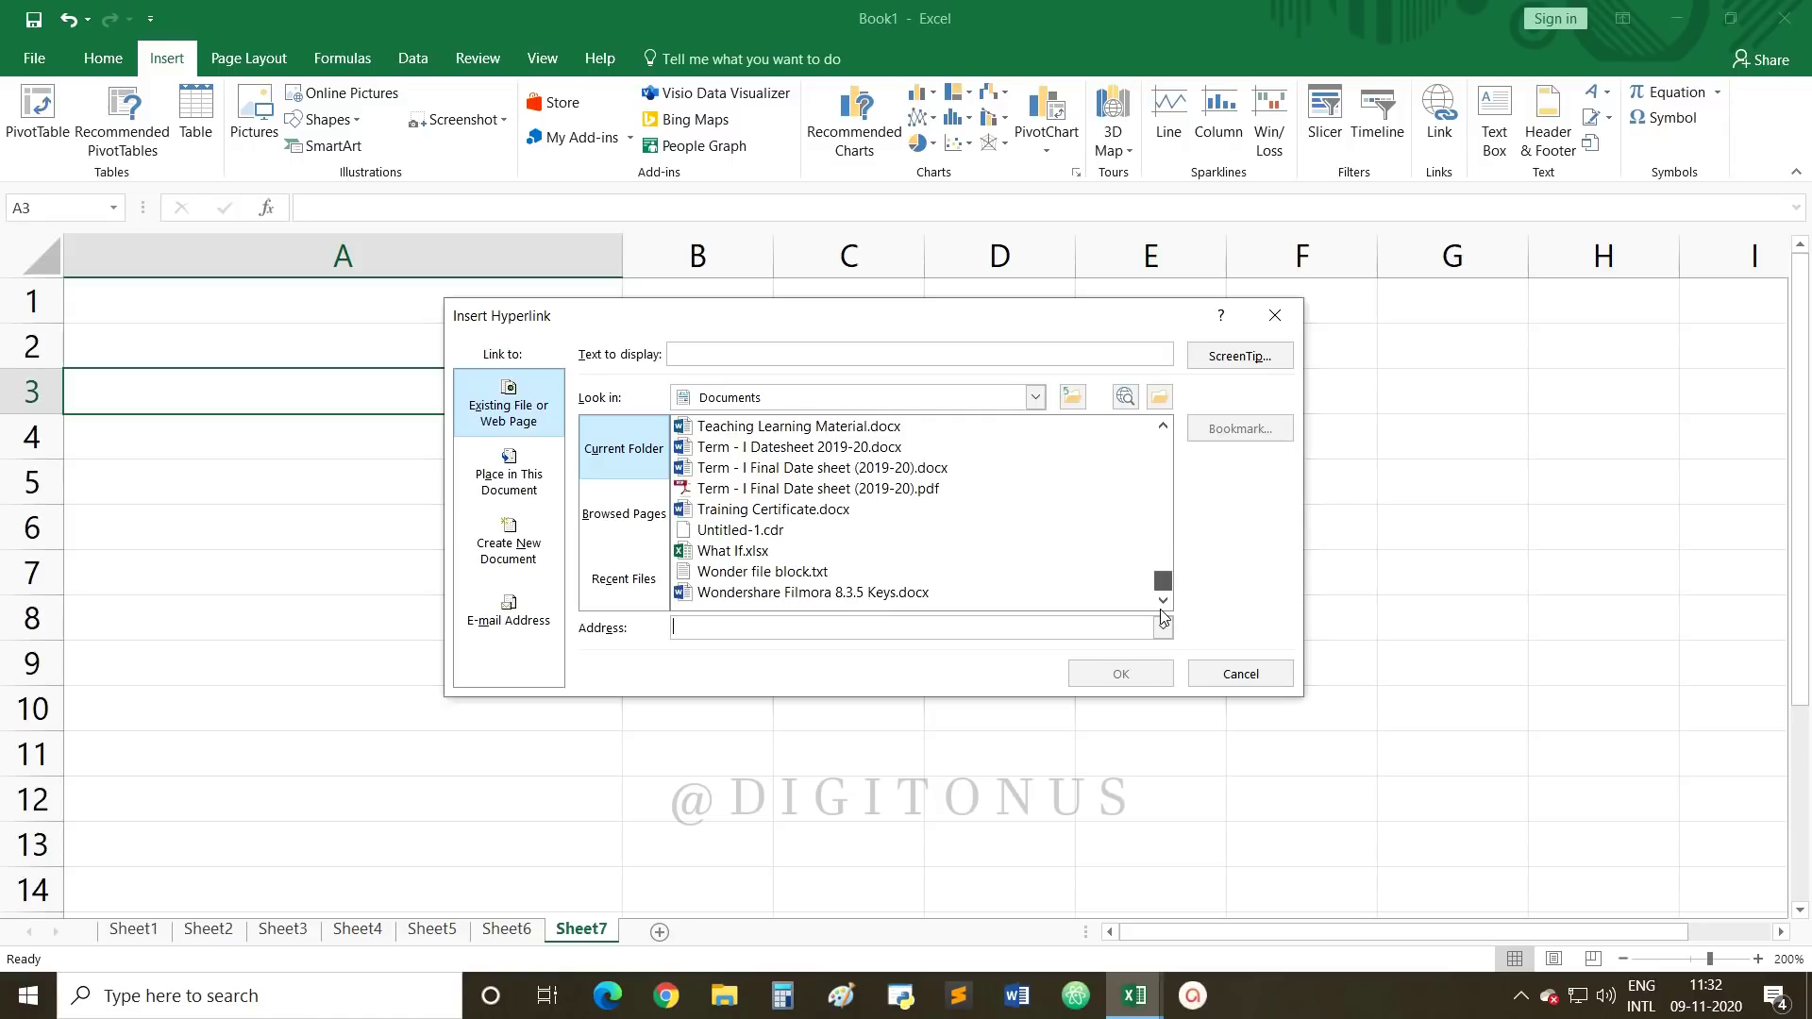
left_click(694, 549)
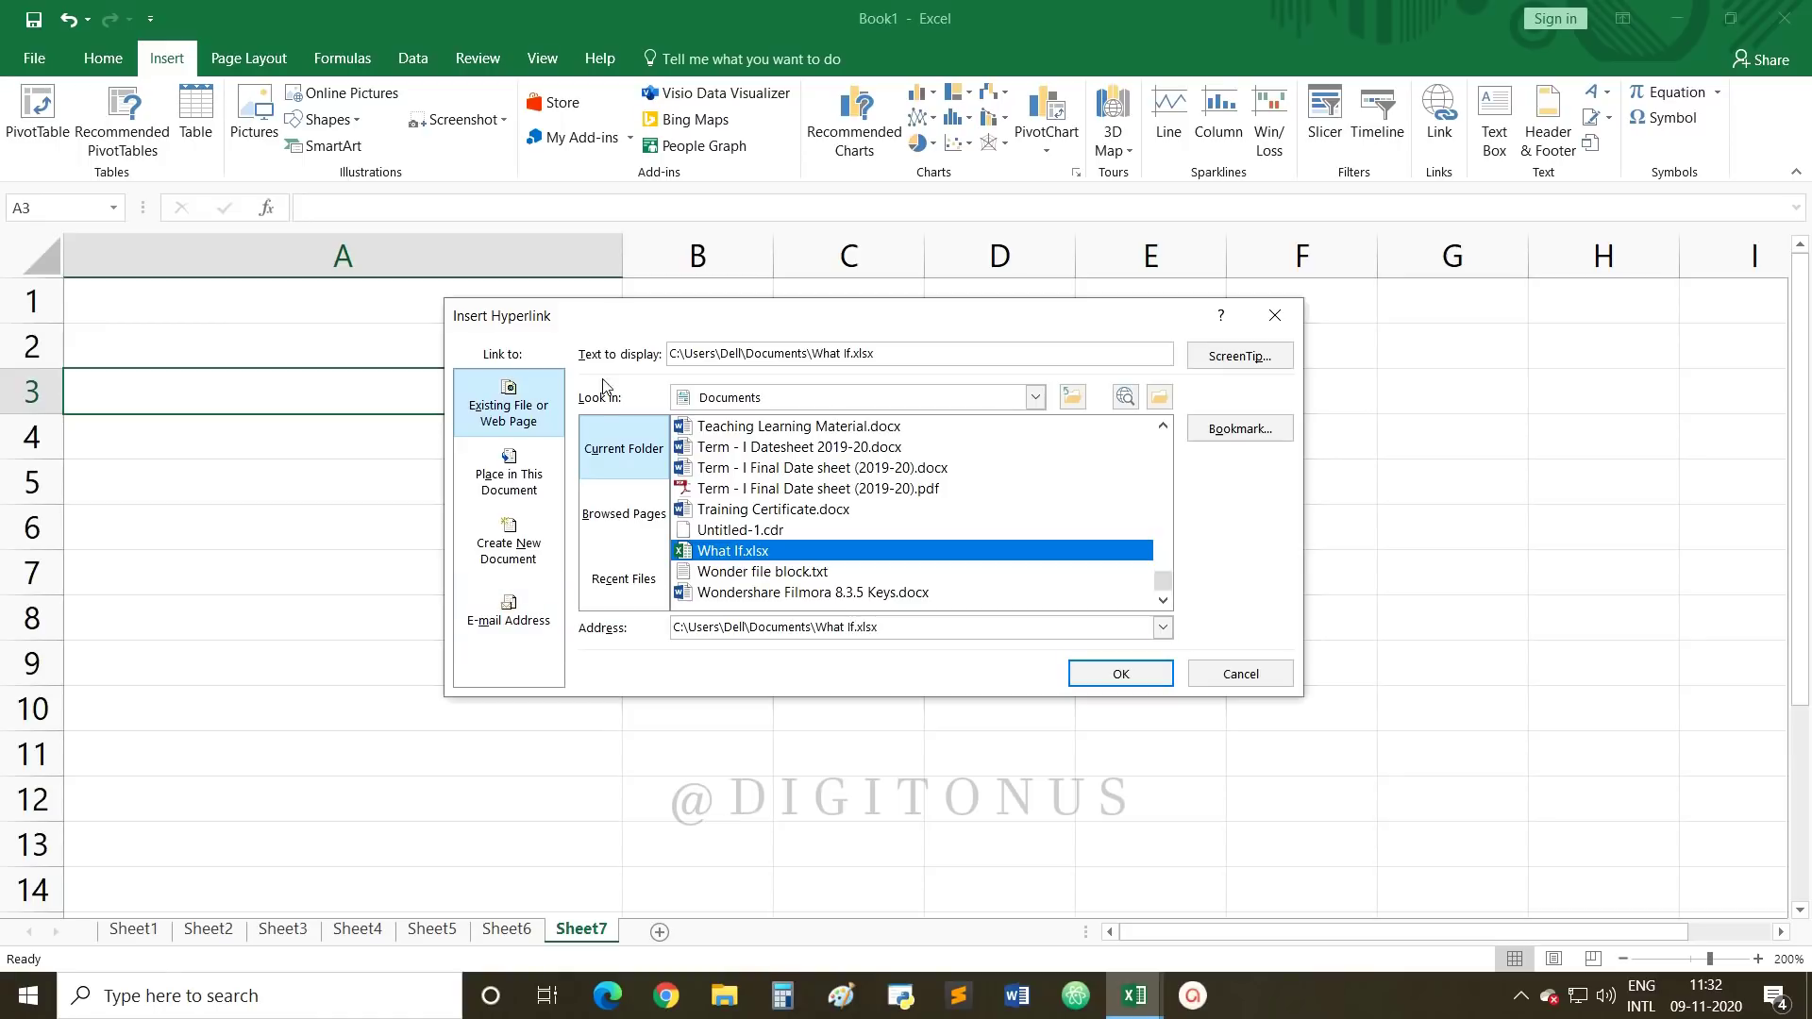
left_click_drag(604, 321, 683, 350)
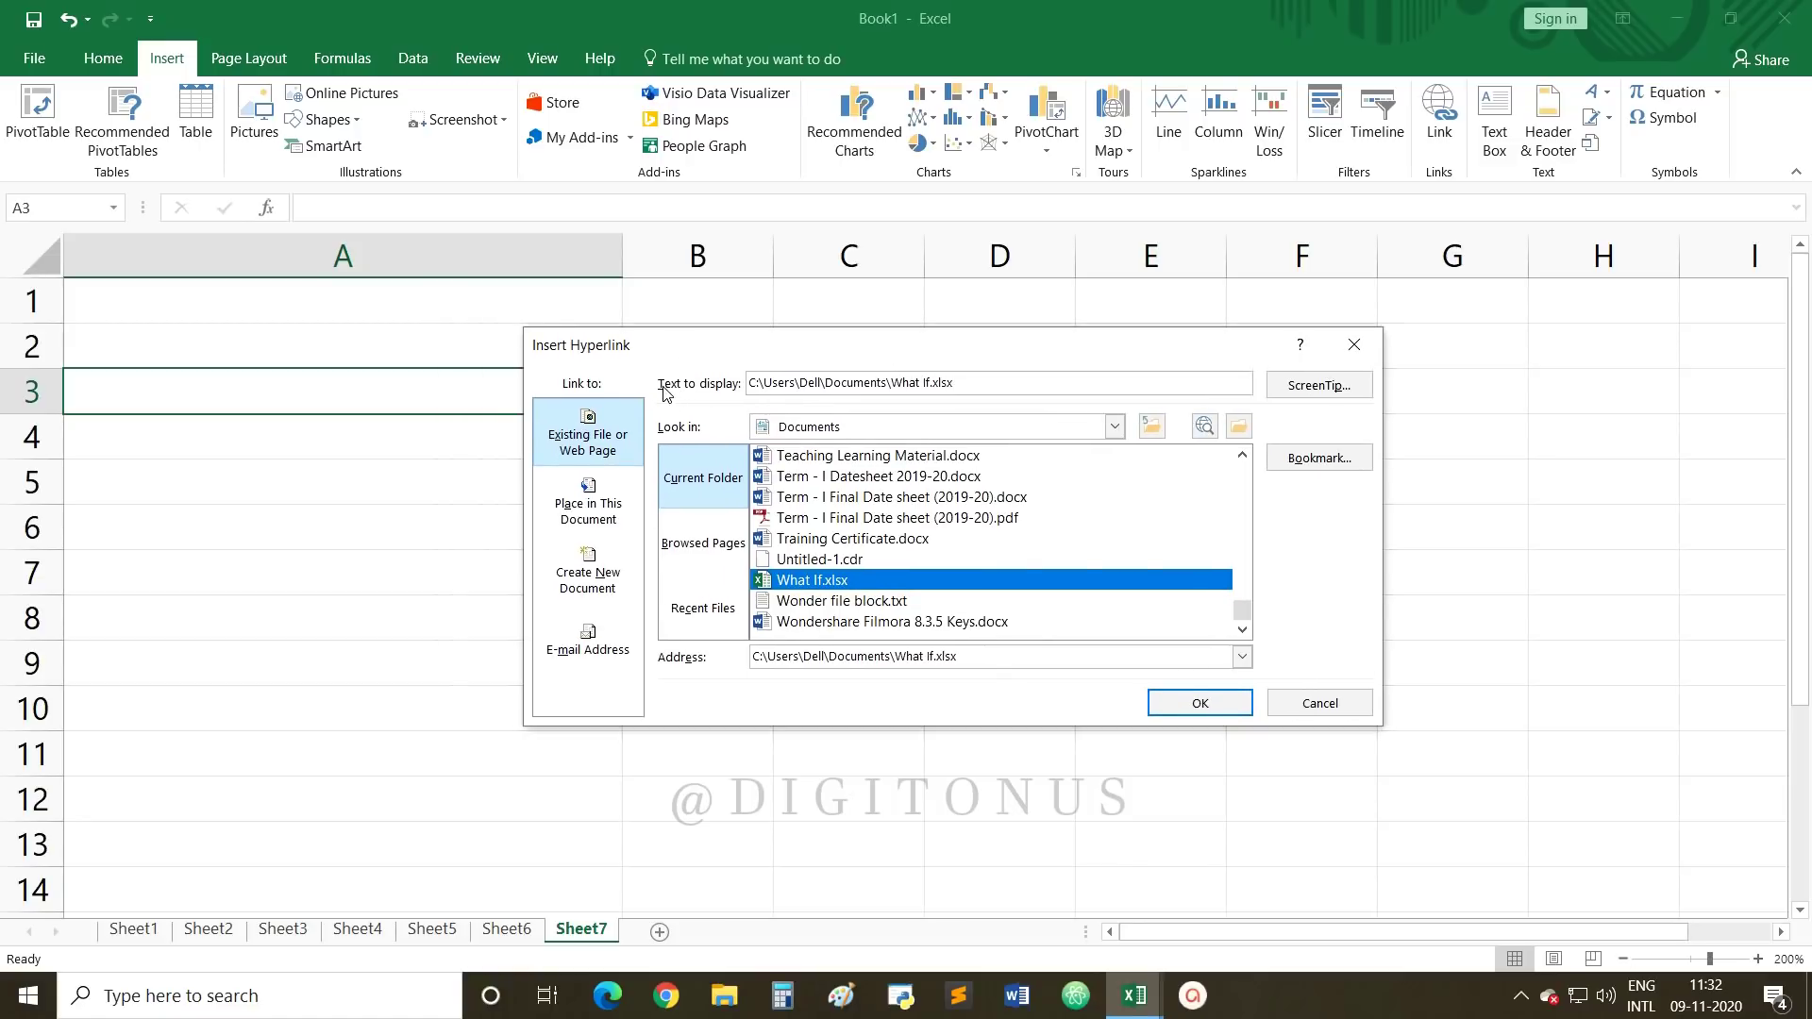
left_click_drag(988, 385, 727, 391)
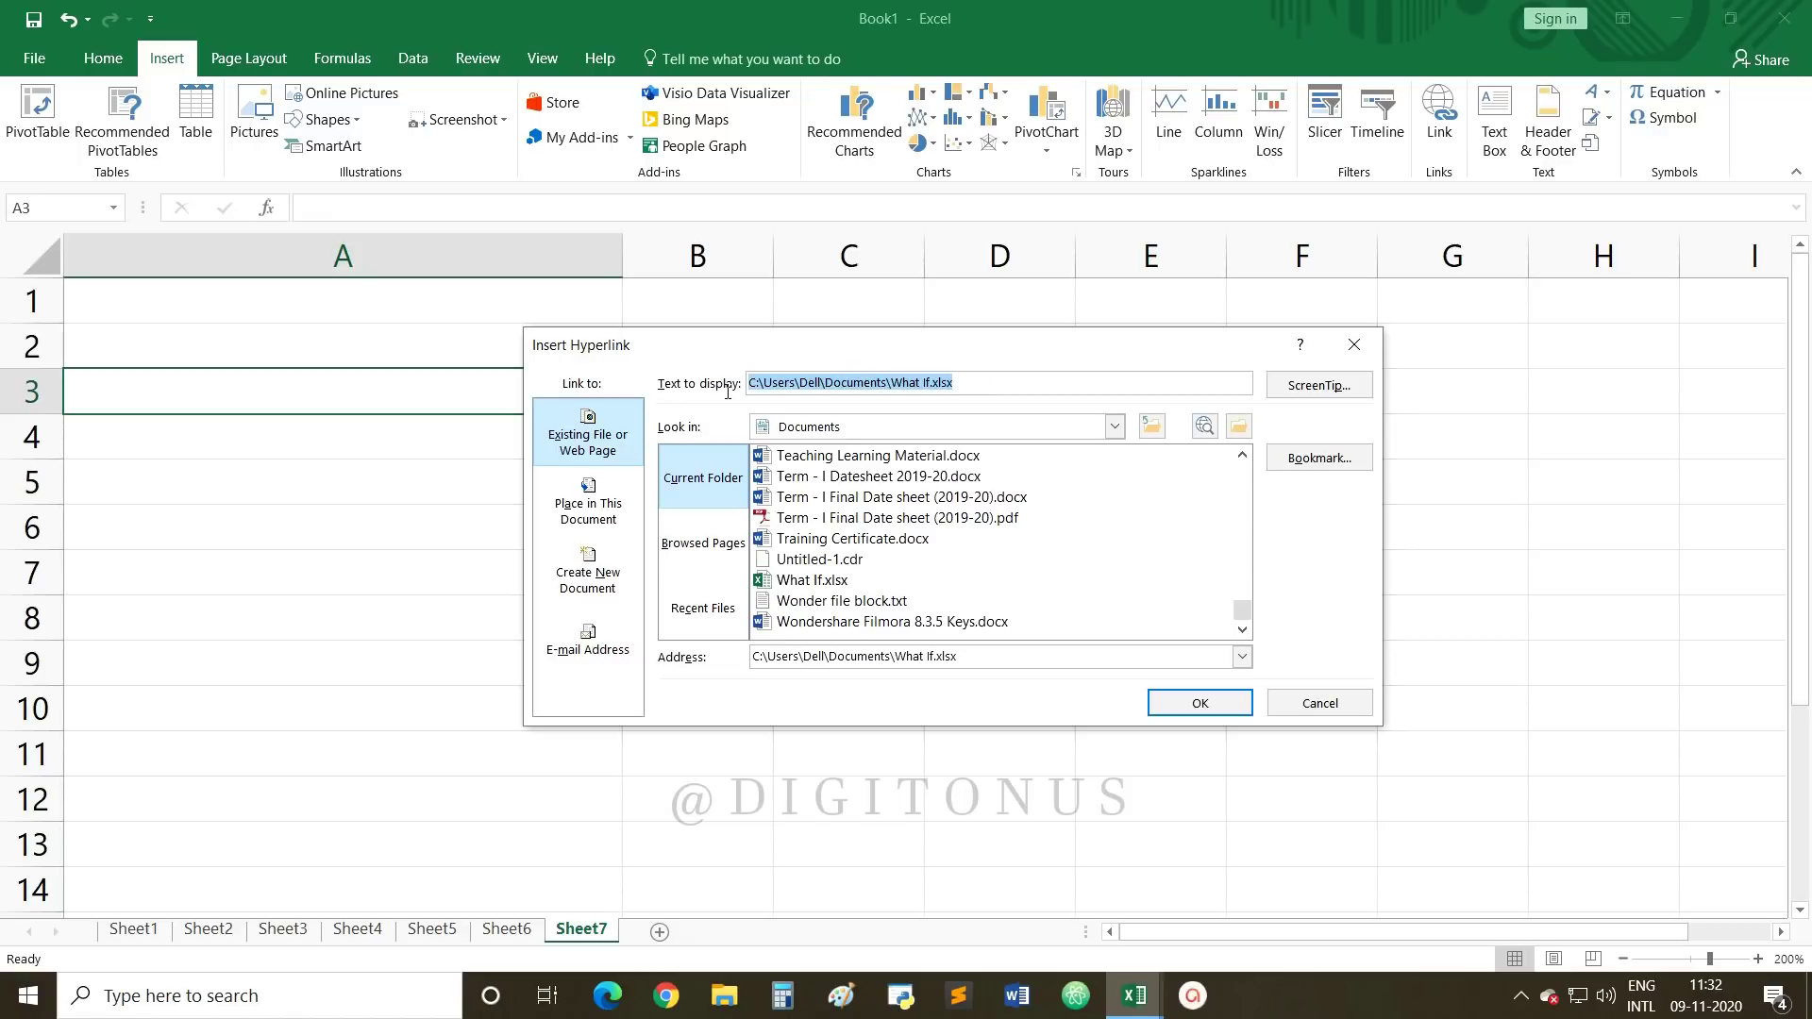
type("Link")
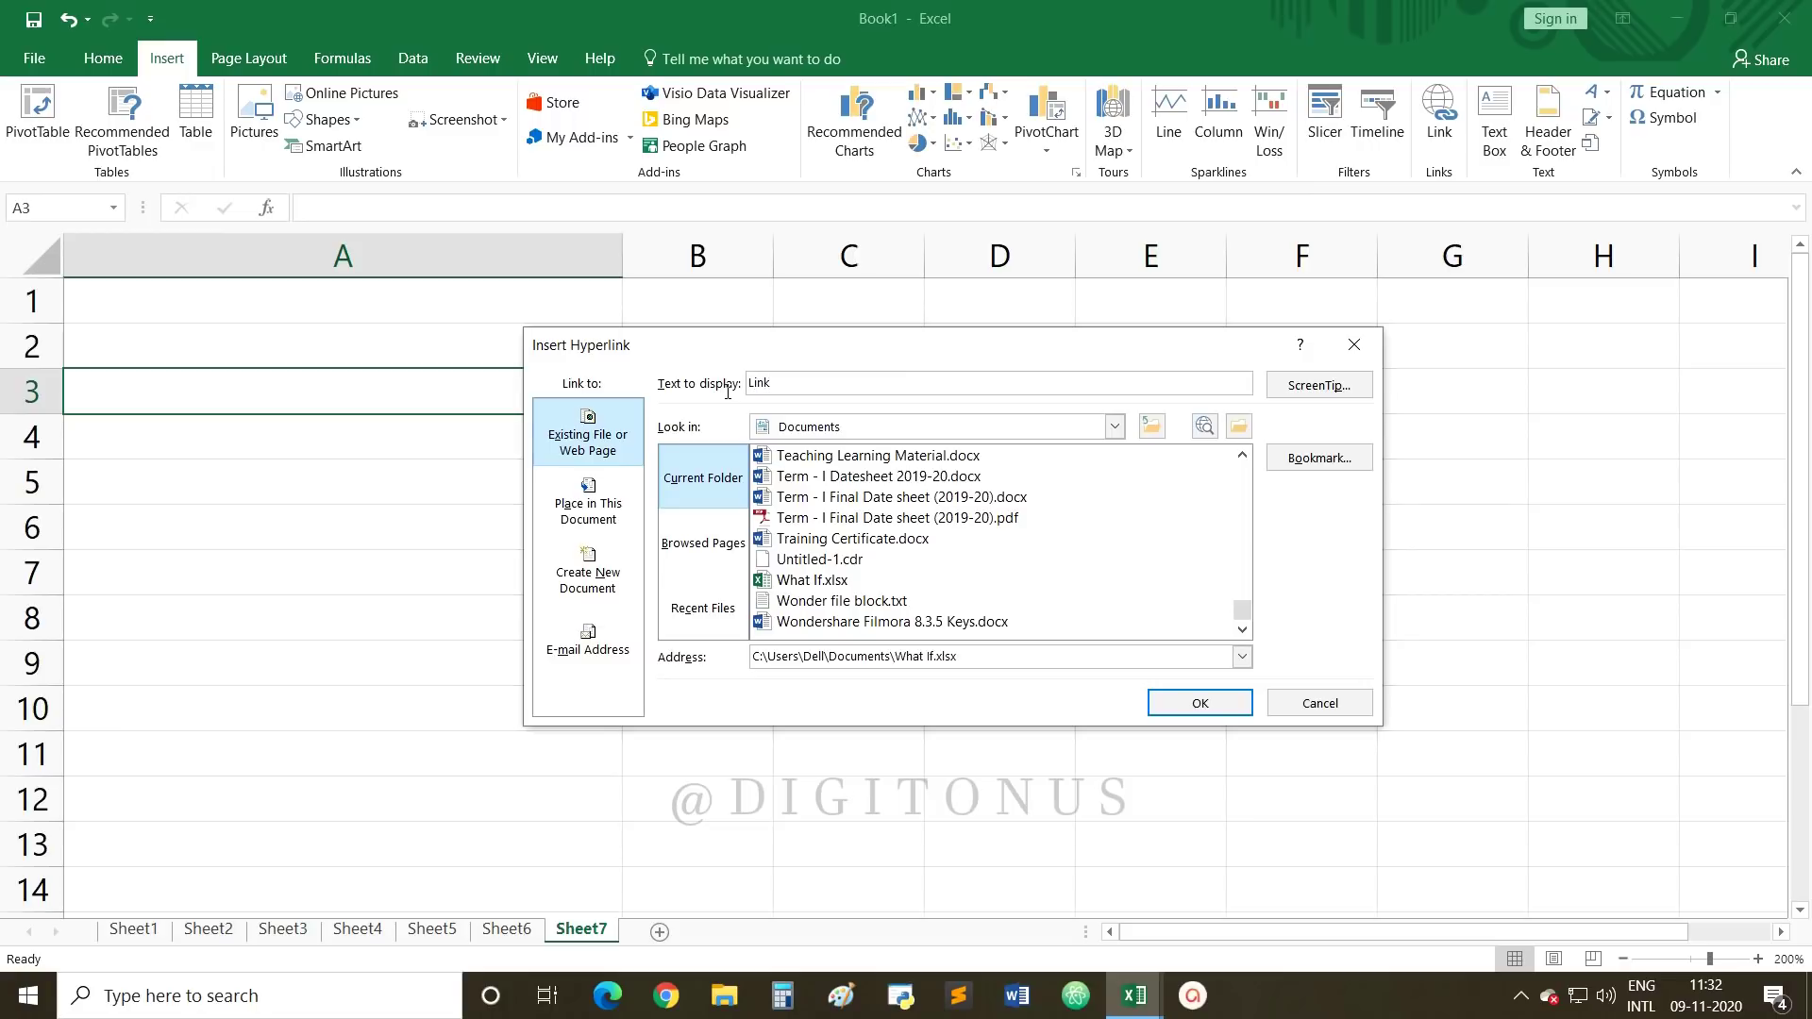
type(" to File")
left_click(1195, 709)
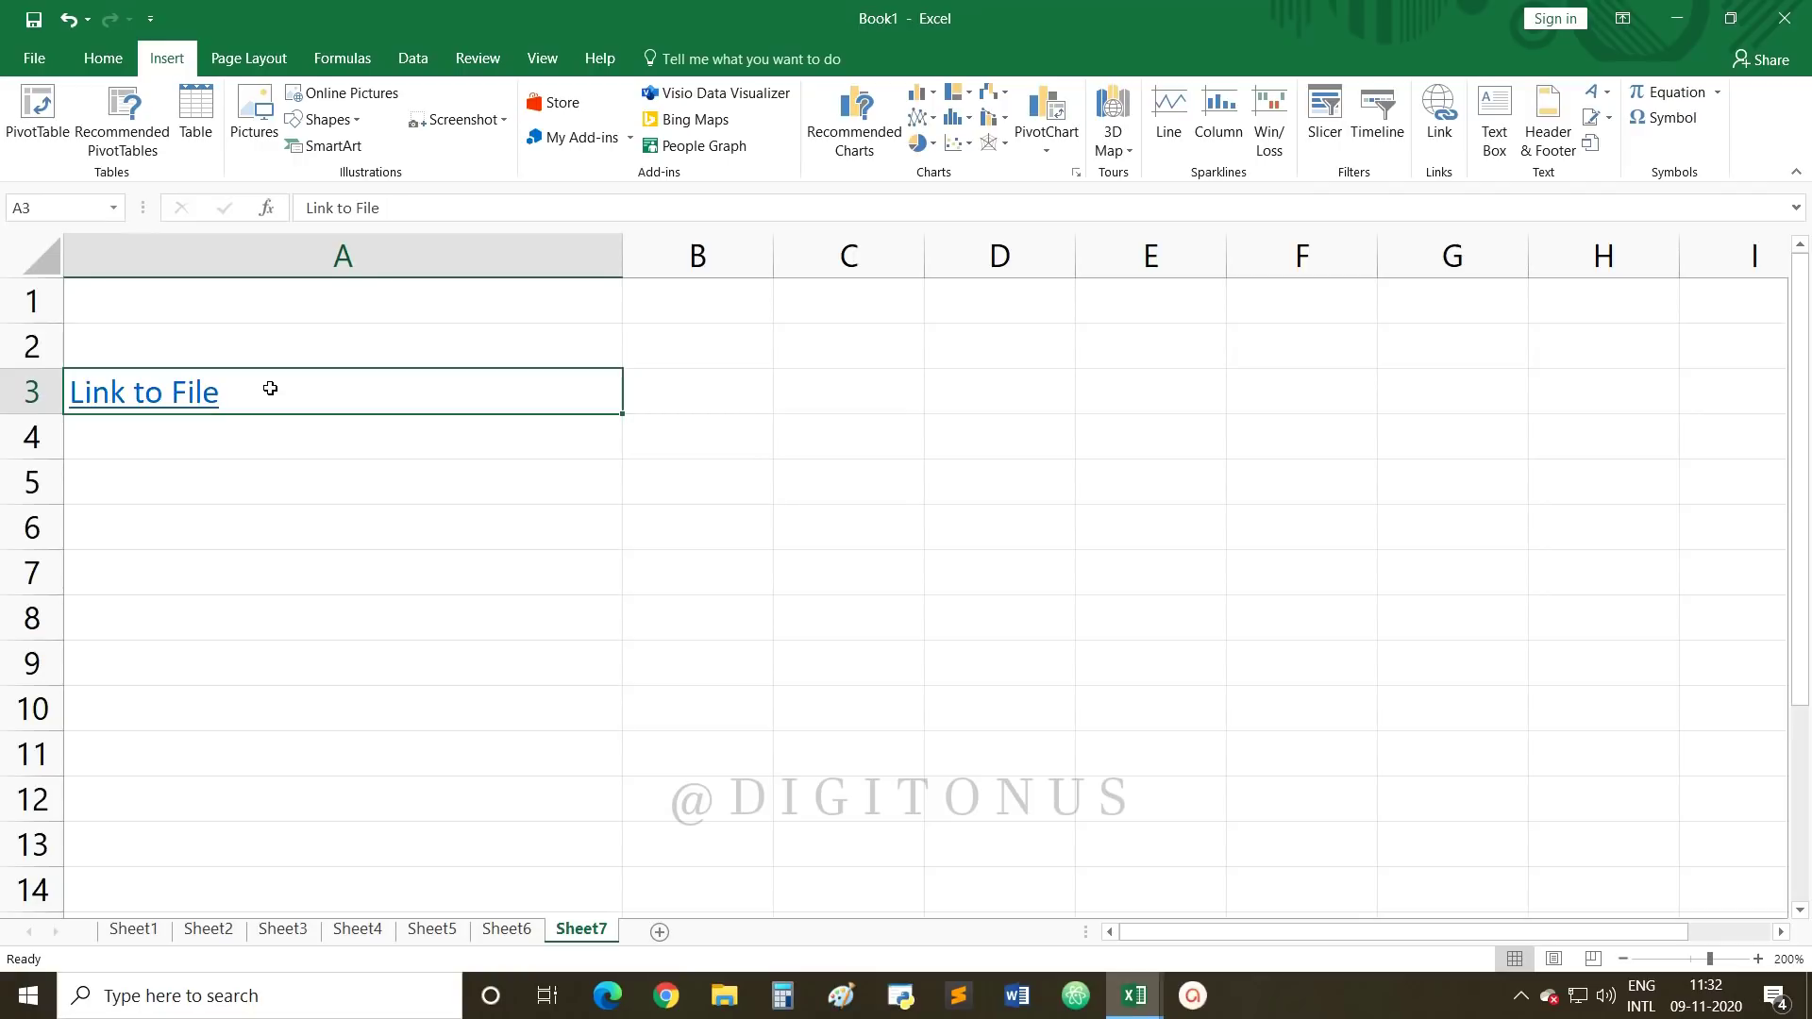
Step: Follow the hyperlink in A3, accept the security notice, and close What If.xlsx without saving
mouse_move(127, 403)
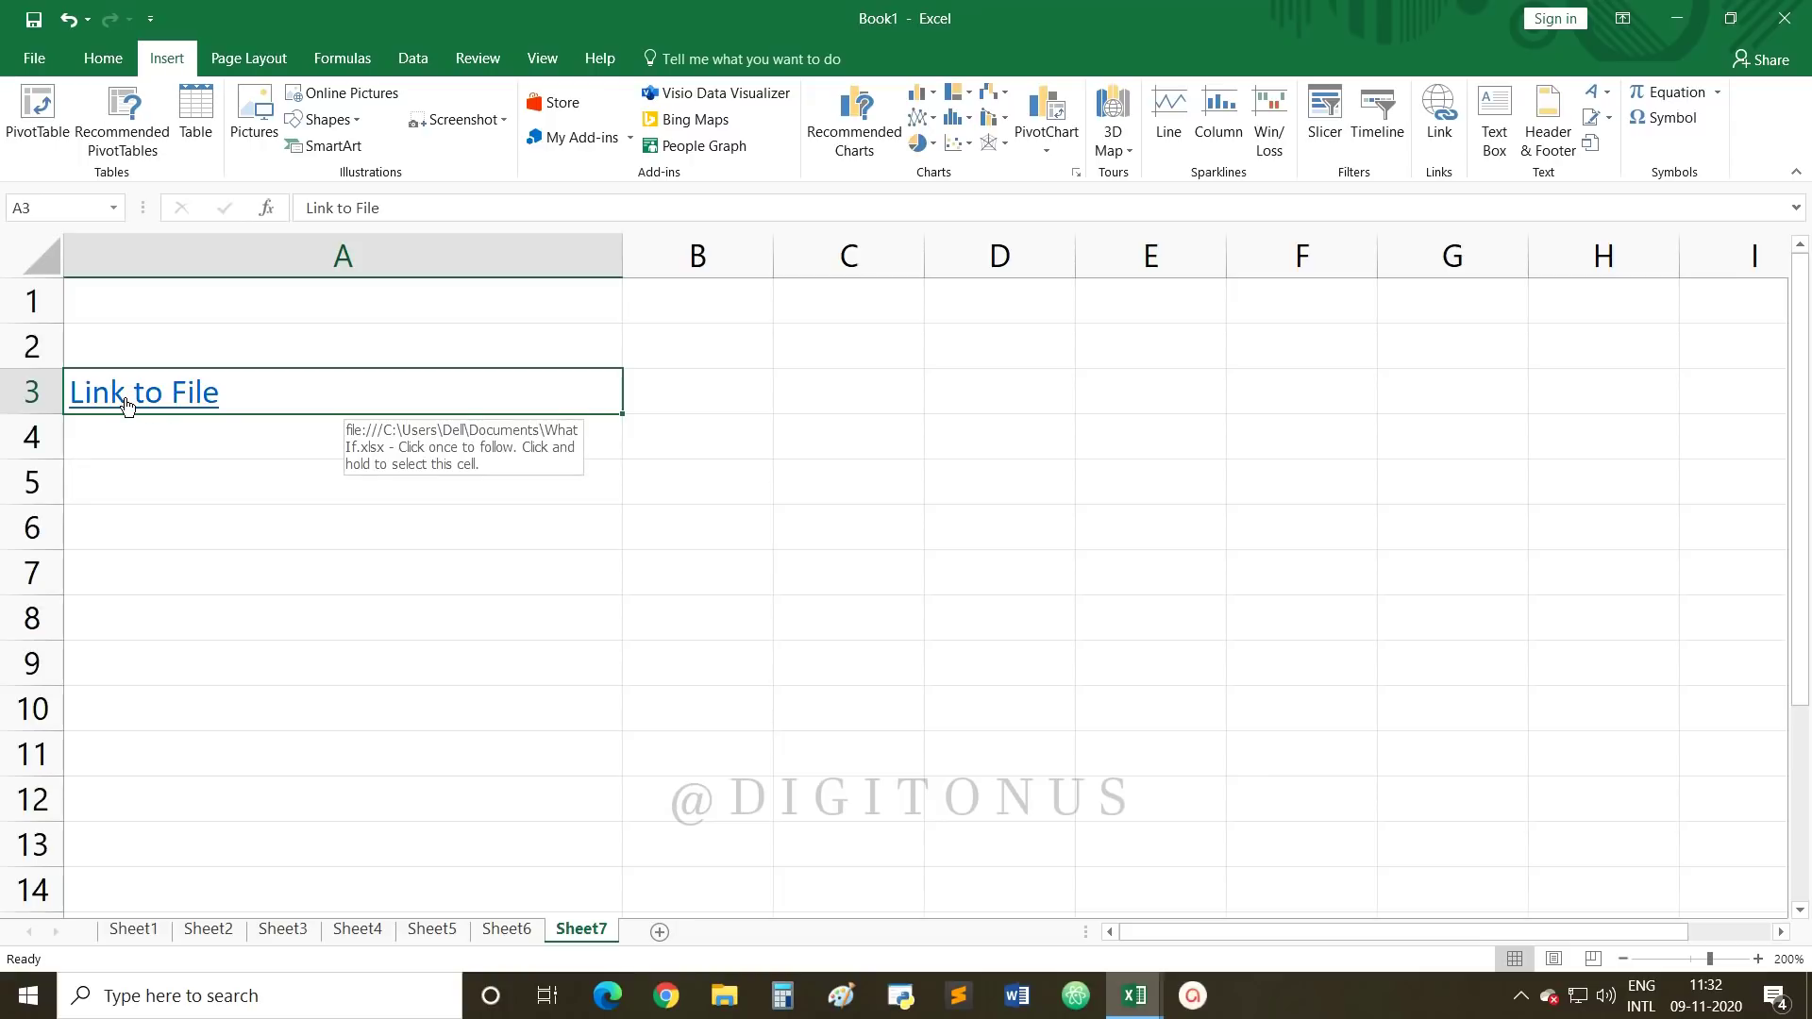
left_click(200, 396)
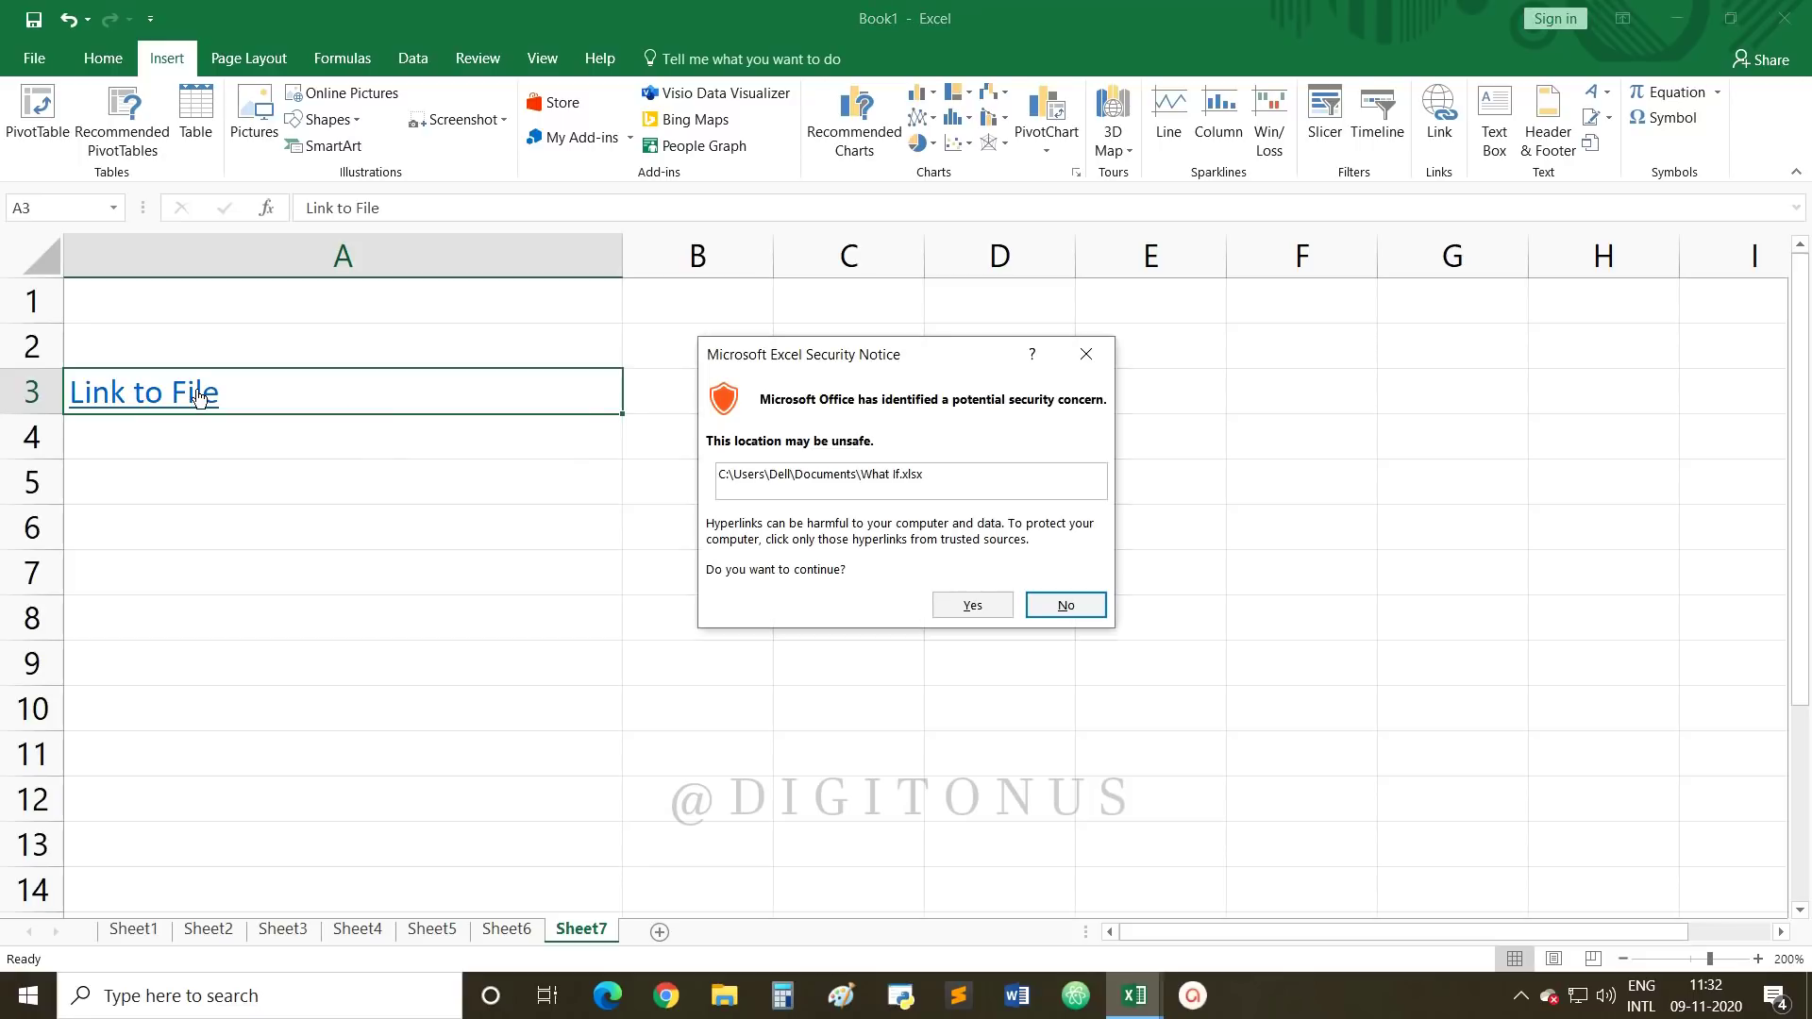
left_click(972, 609)
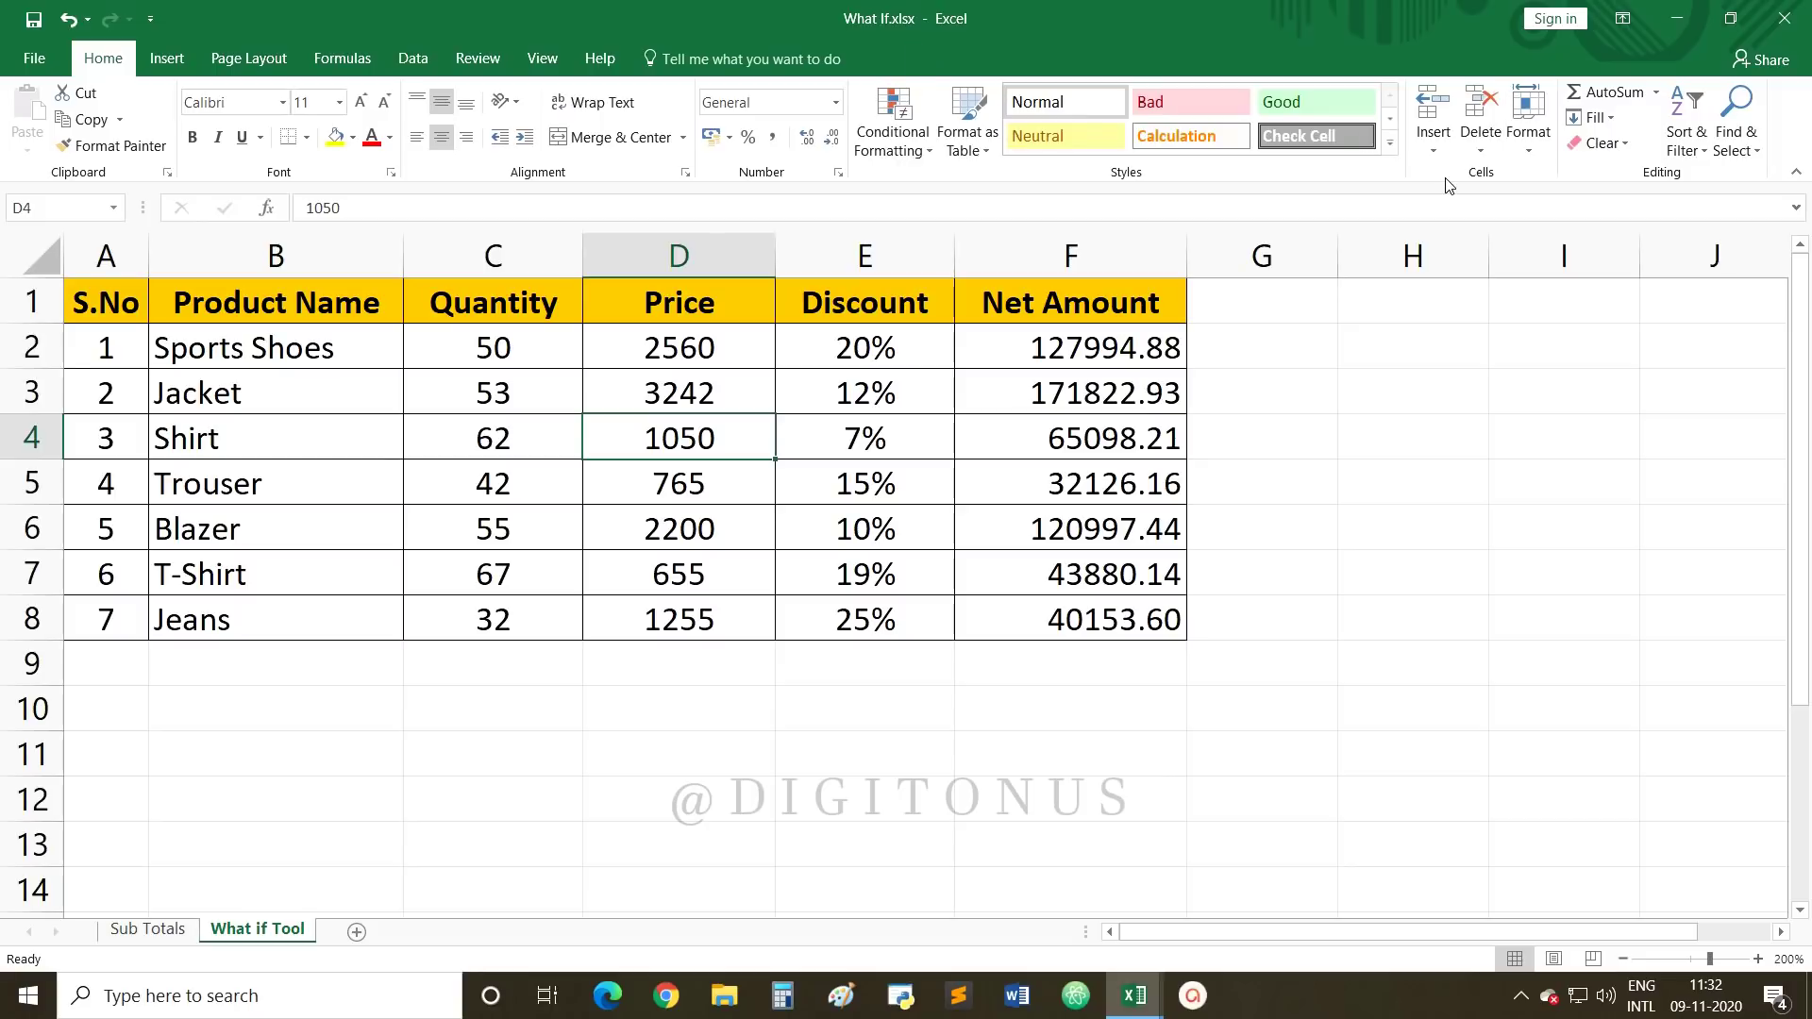
left_click(1783, 18)
left_click(905, 524)
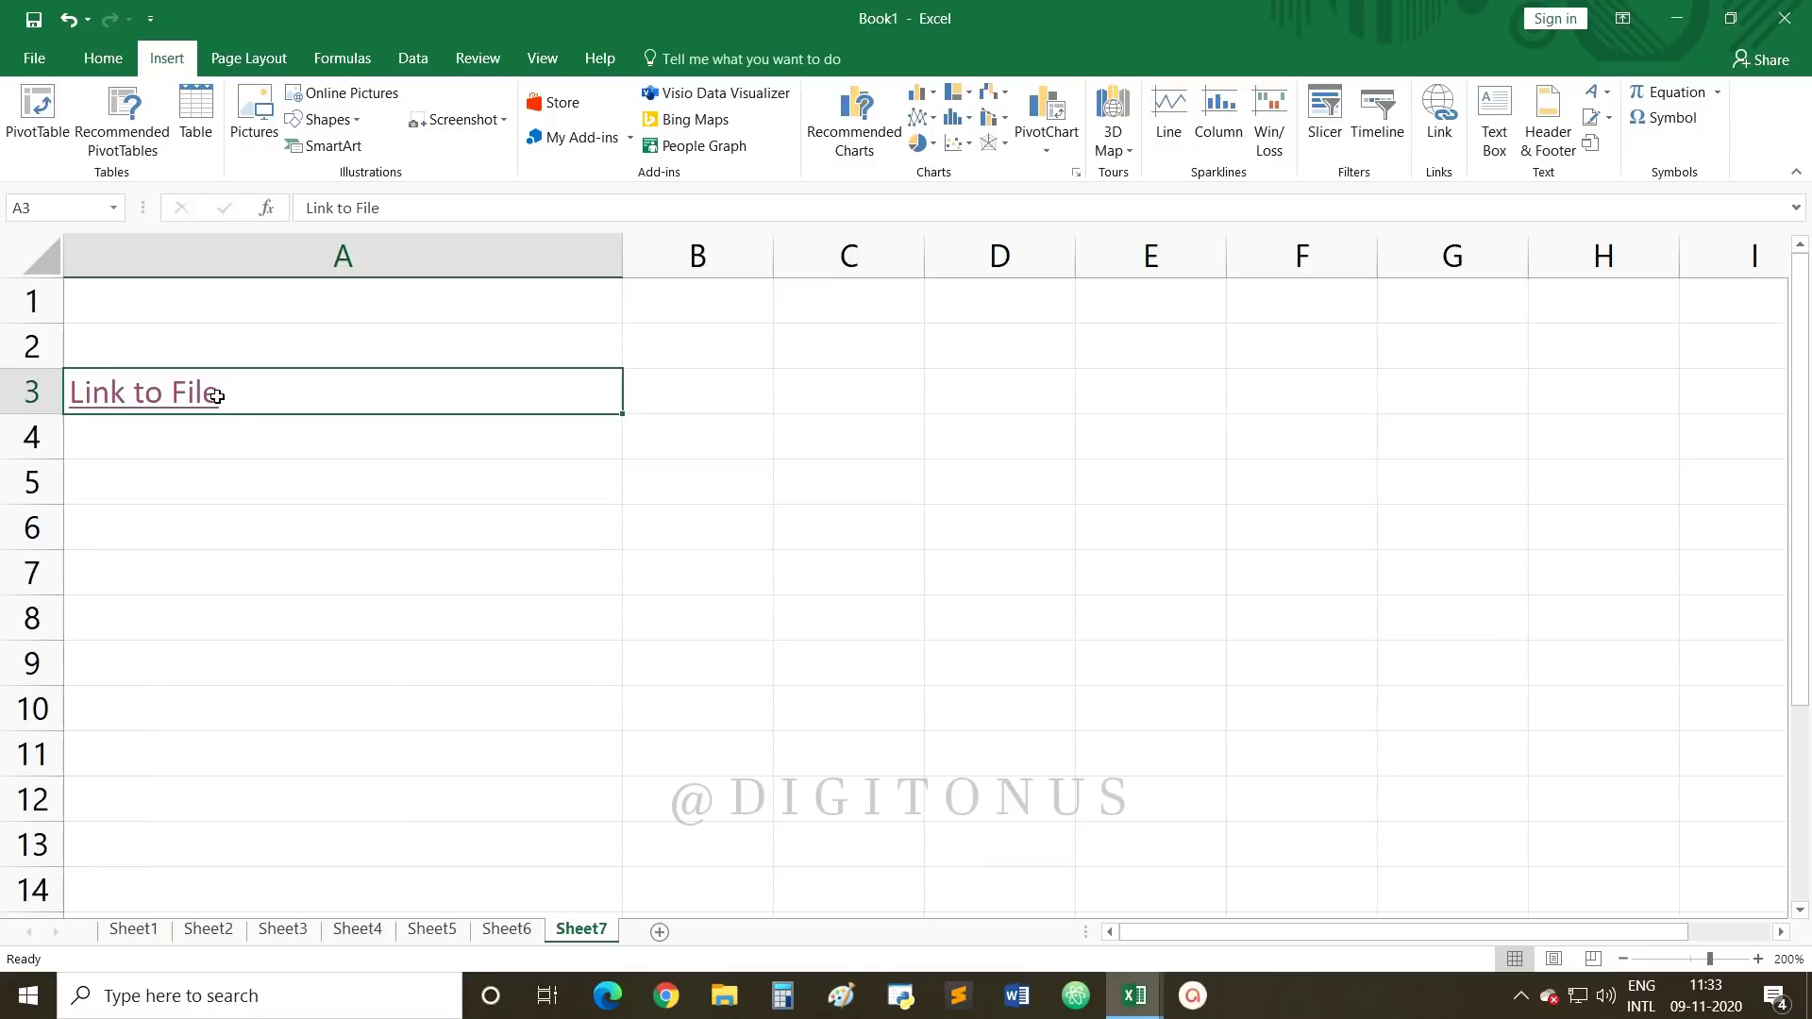
left_click(188, 515)
left_click(198, 404)
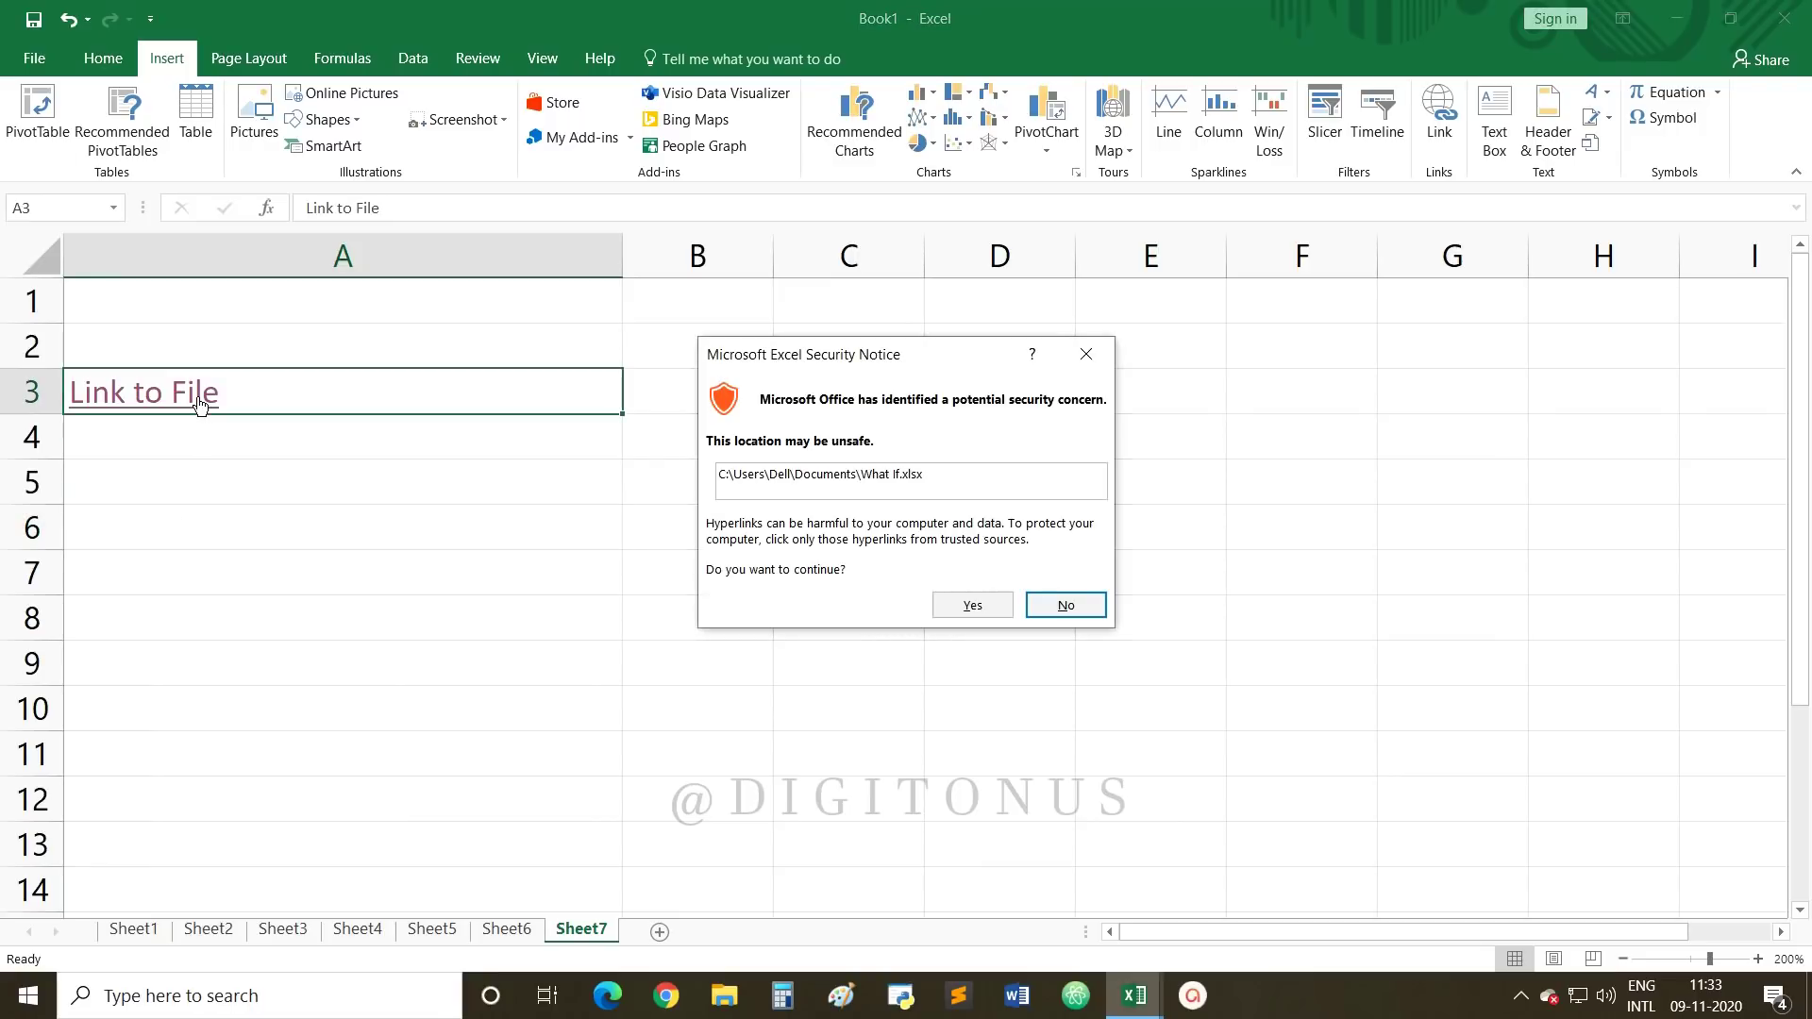
left_click(1085, 354)
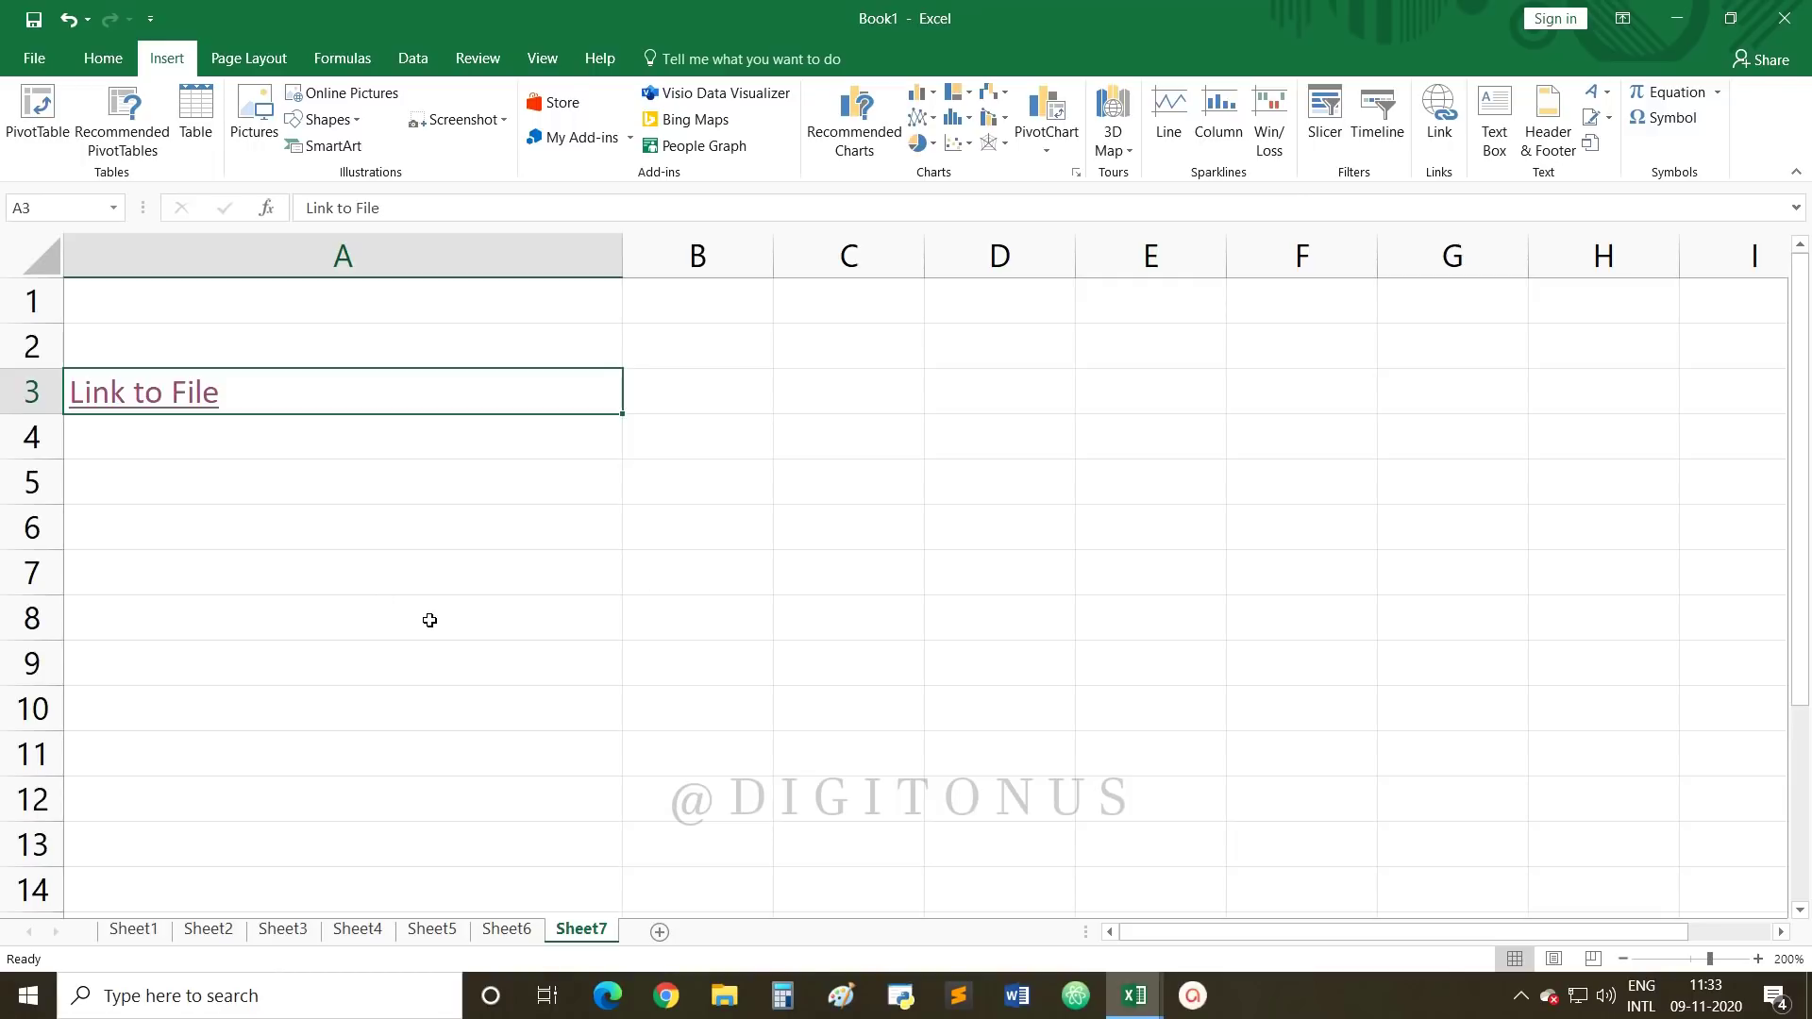
Step: Edit the hyperlink in A3 to point to practical test 9.xlsx in Documents
right_click(200, 407)
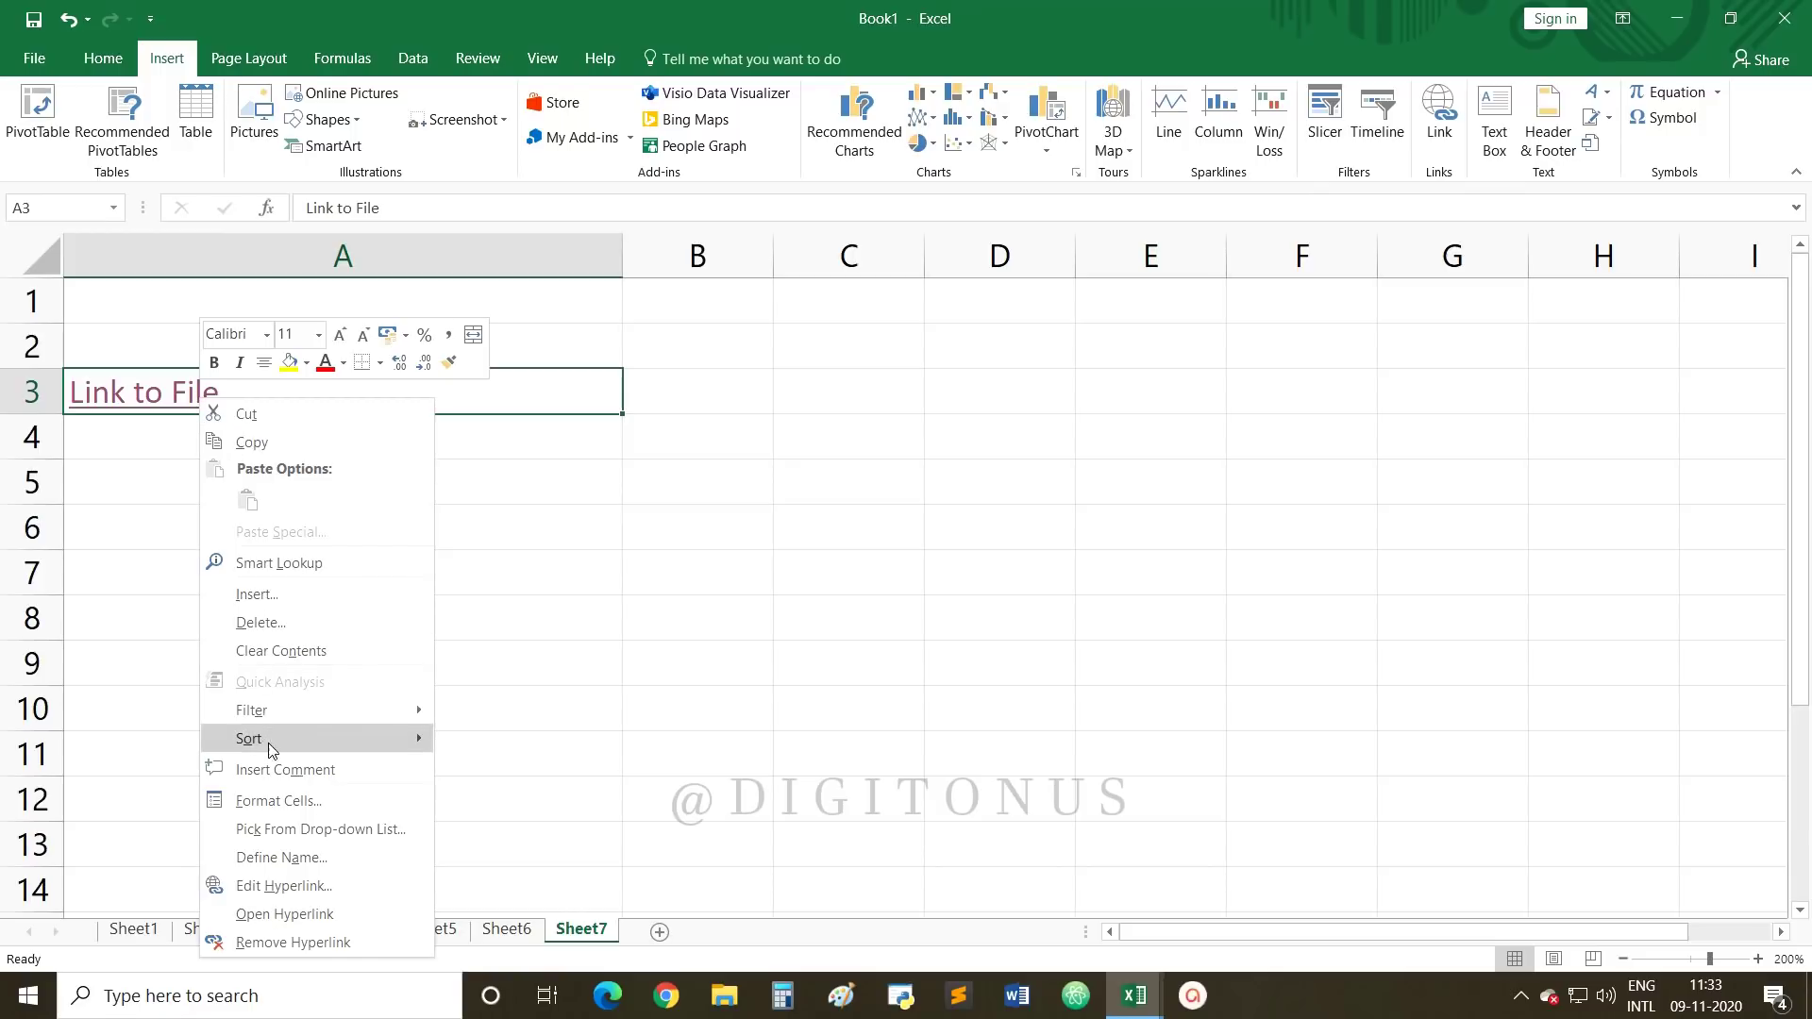
left_click(261, 887)
left_click_drag(439, 583, 1080, 341)
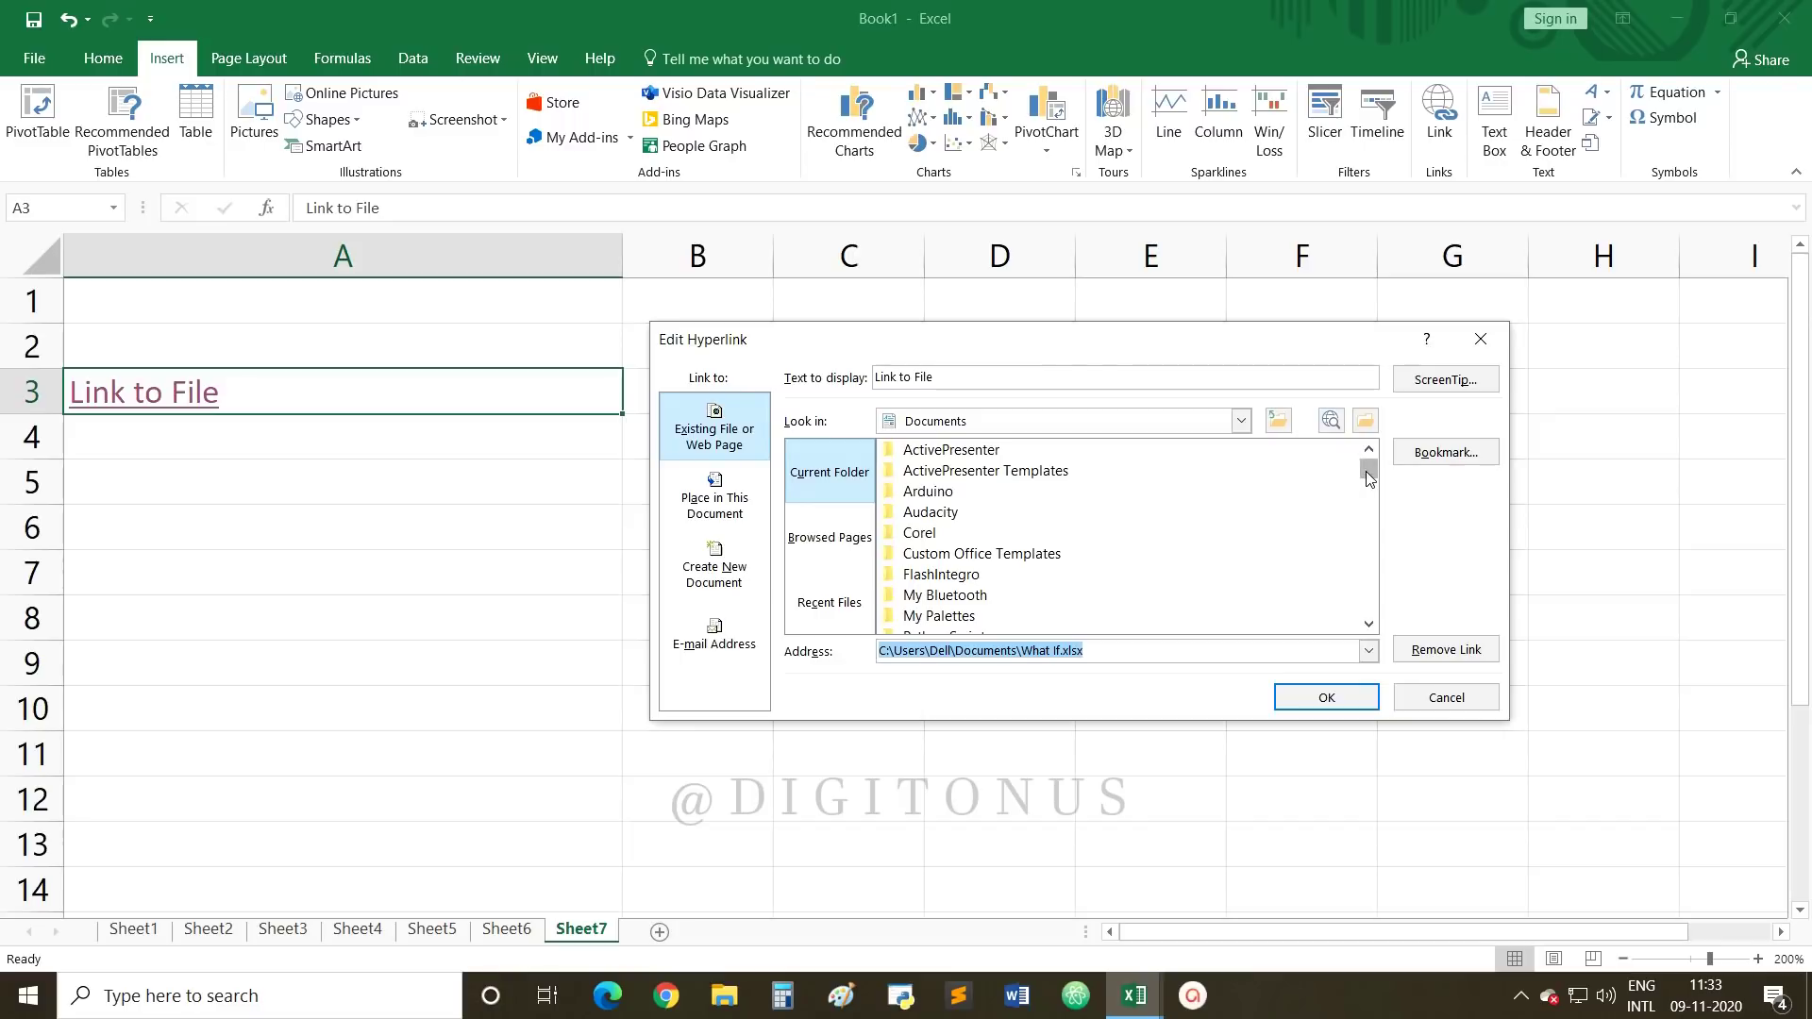
left_click_drag(1369, 476, 1368, 612)
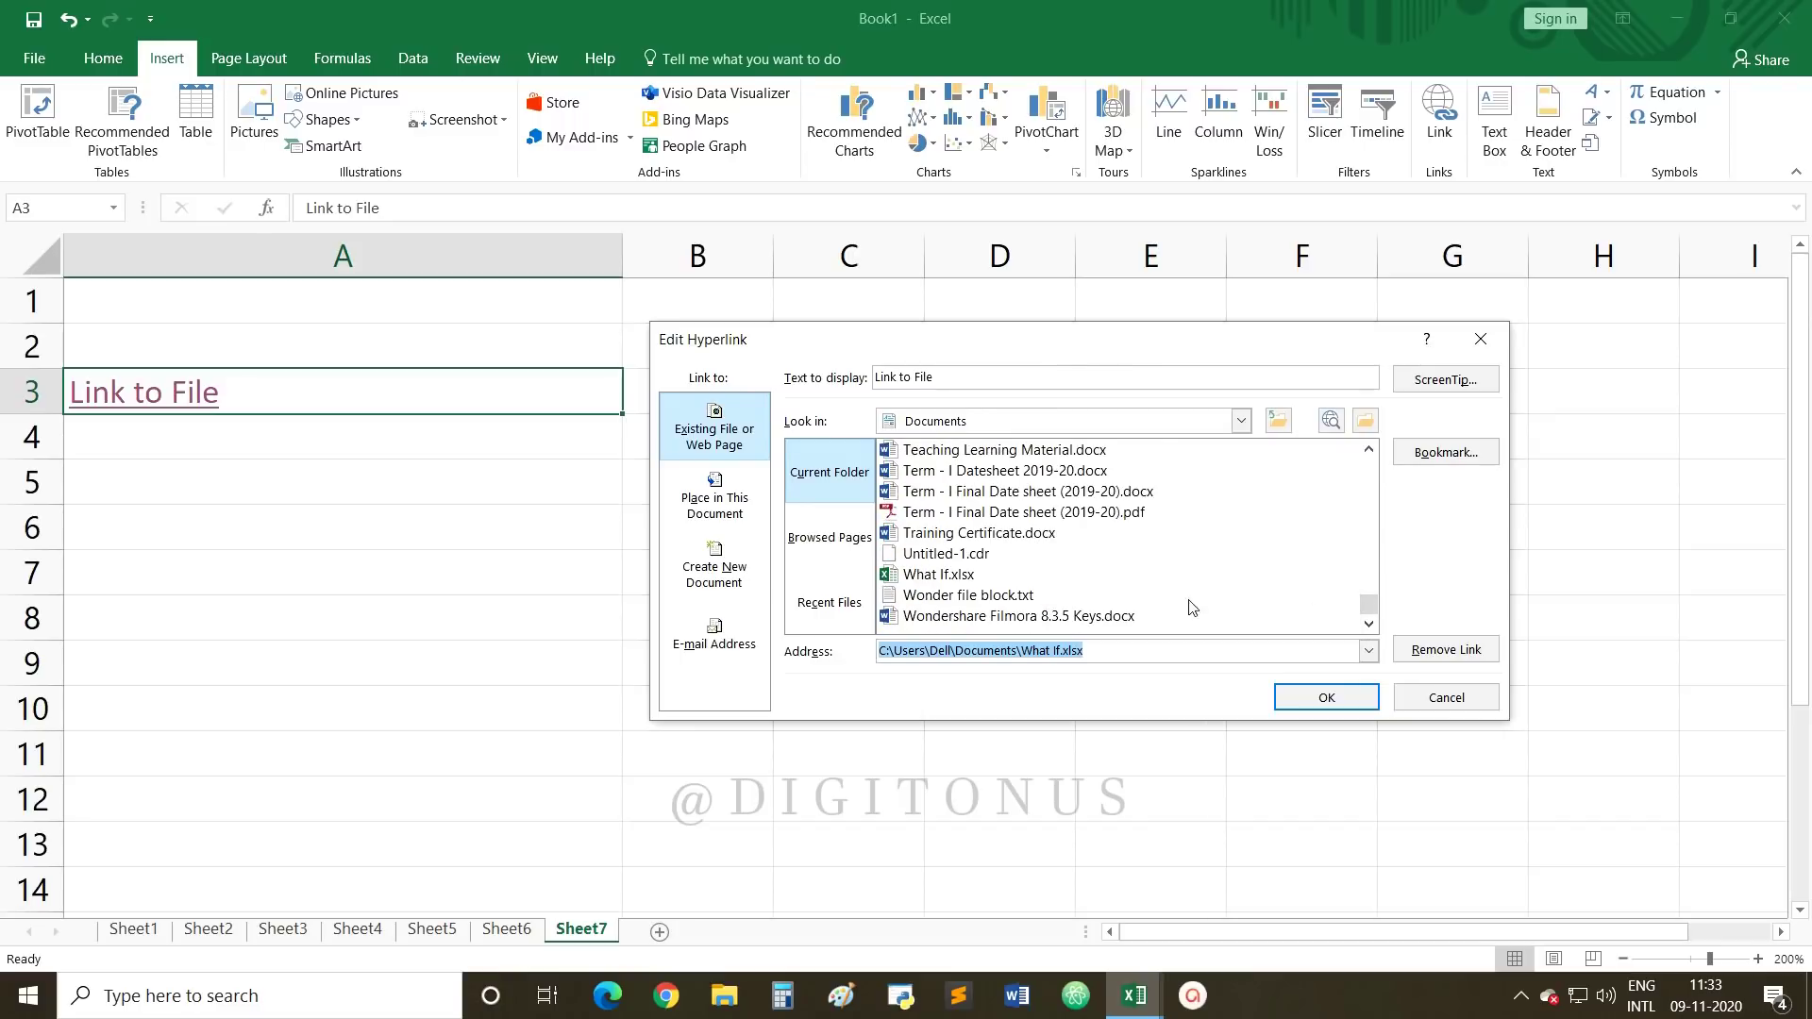
left_click(1367, 453)
left_click(1366, 453)
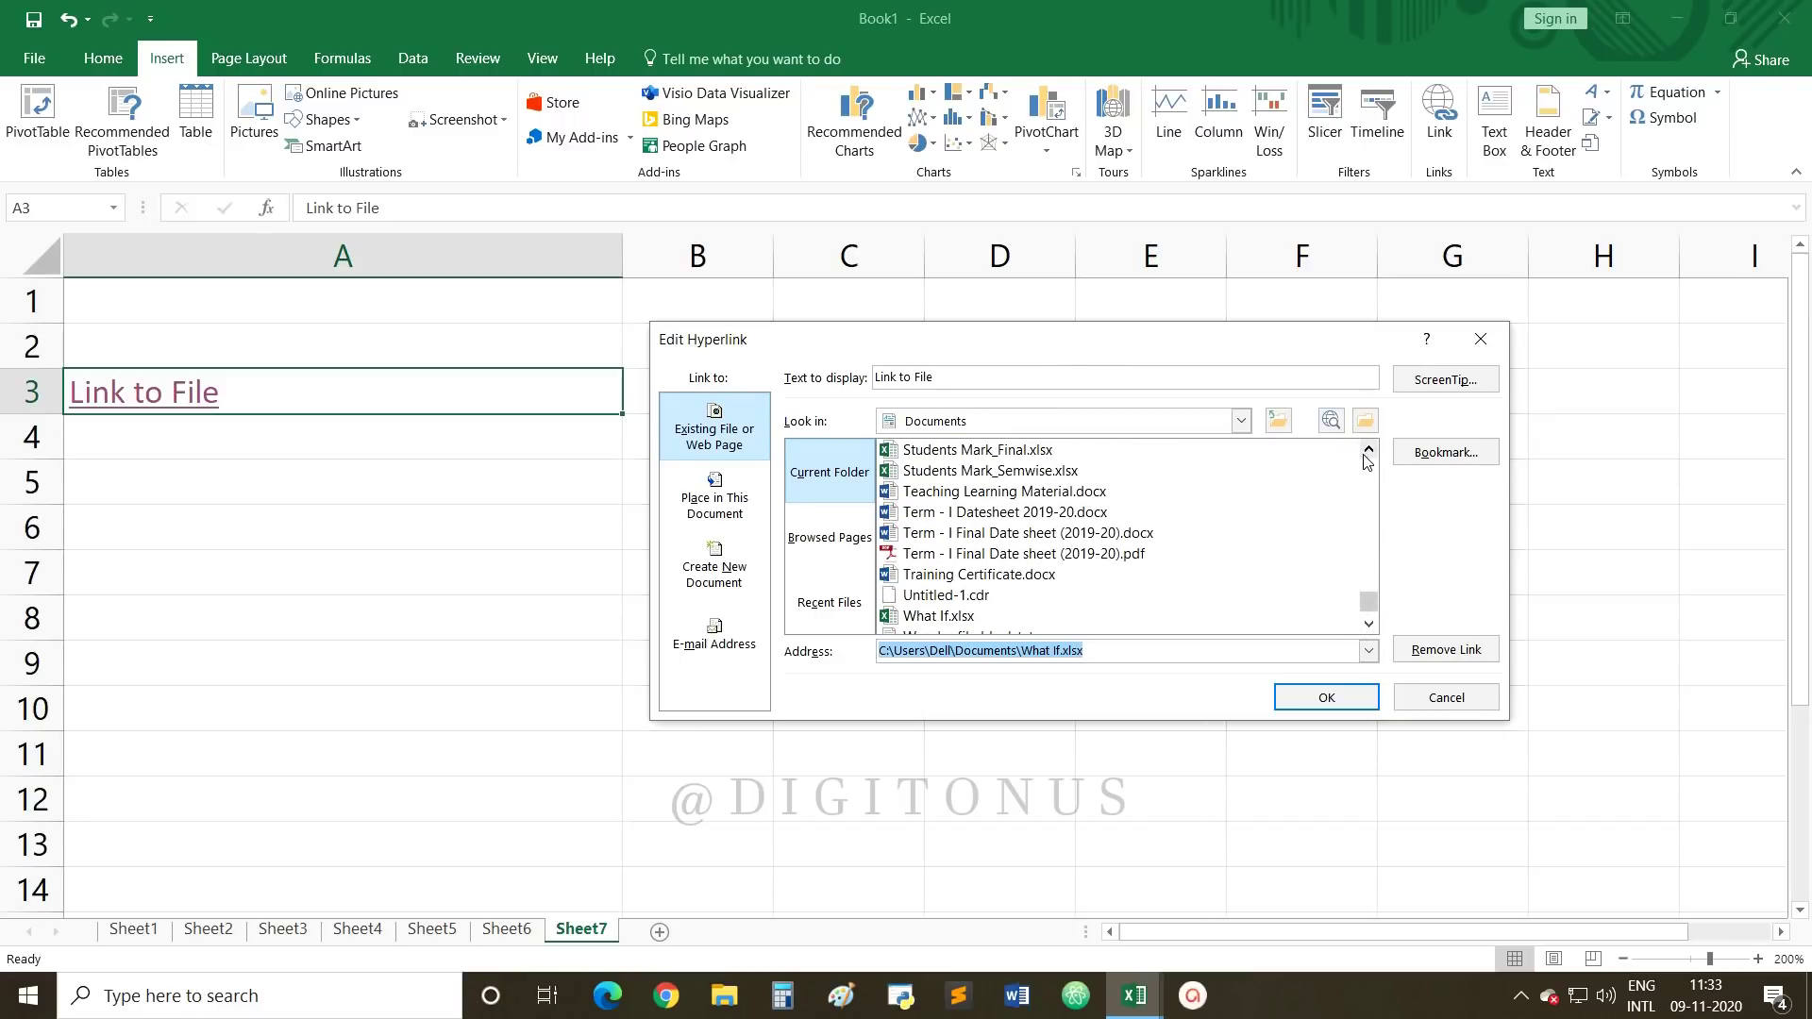
left_click(1366, 452)
left_click(1366, 452)
left_click(1366, 452)
left_click(1366, 452)
left_click(1366, 452)
left_click(1367, 452)
left_click(1366, 452)
left_click(1366, 452)
left_click(1367, 452)
left_click(1366, 452)
left_click(1366, 452)
left_click(1366, 452)
left_click(1366, 452)
left_click(1366, 452)
left_click(1366, 452)
left_click(1366, 452)
left_click(1367, 452)
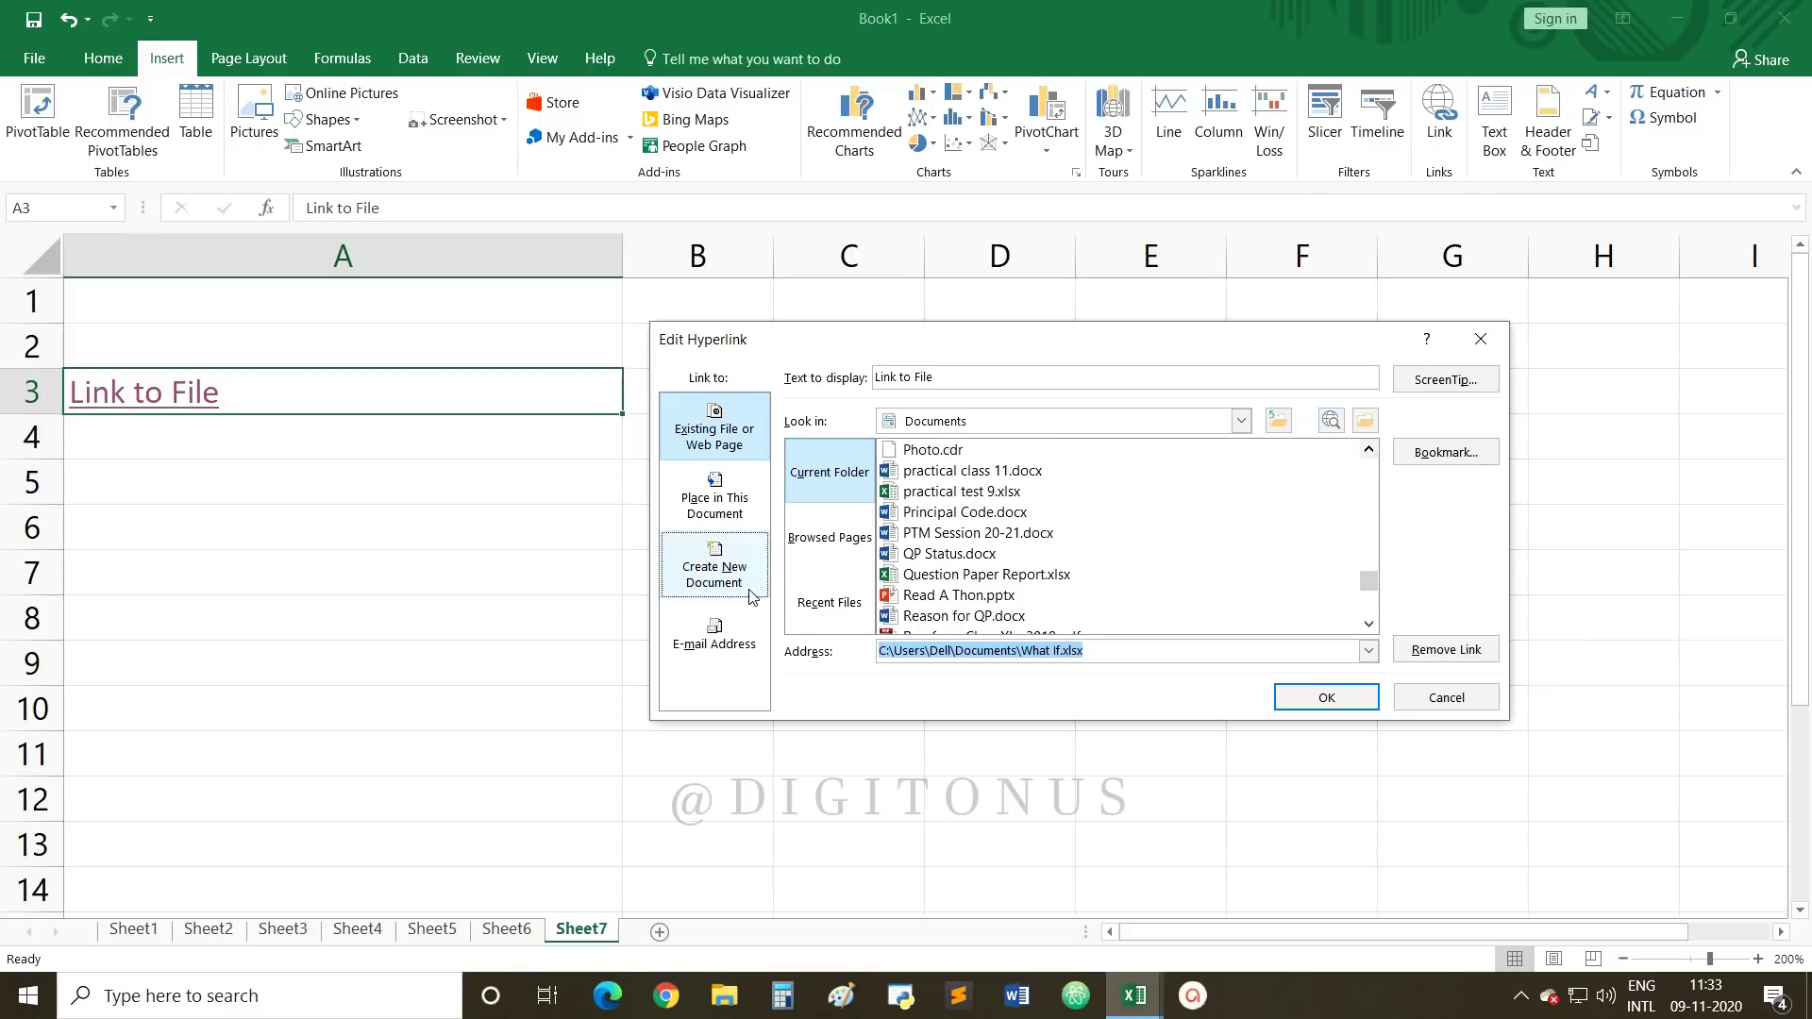
left_click(926, 494)
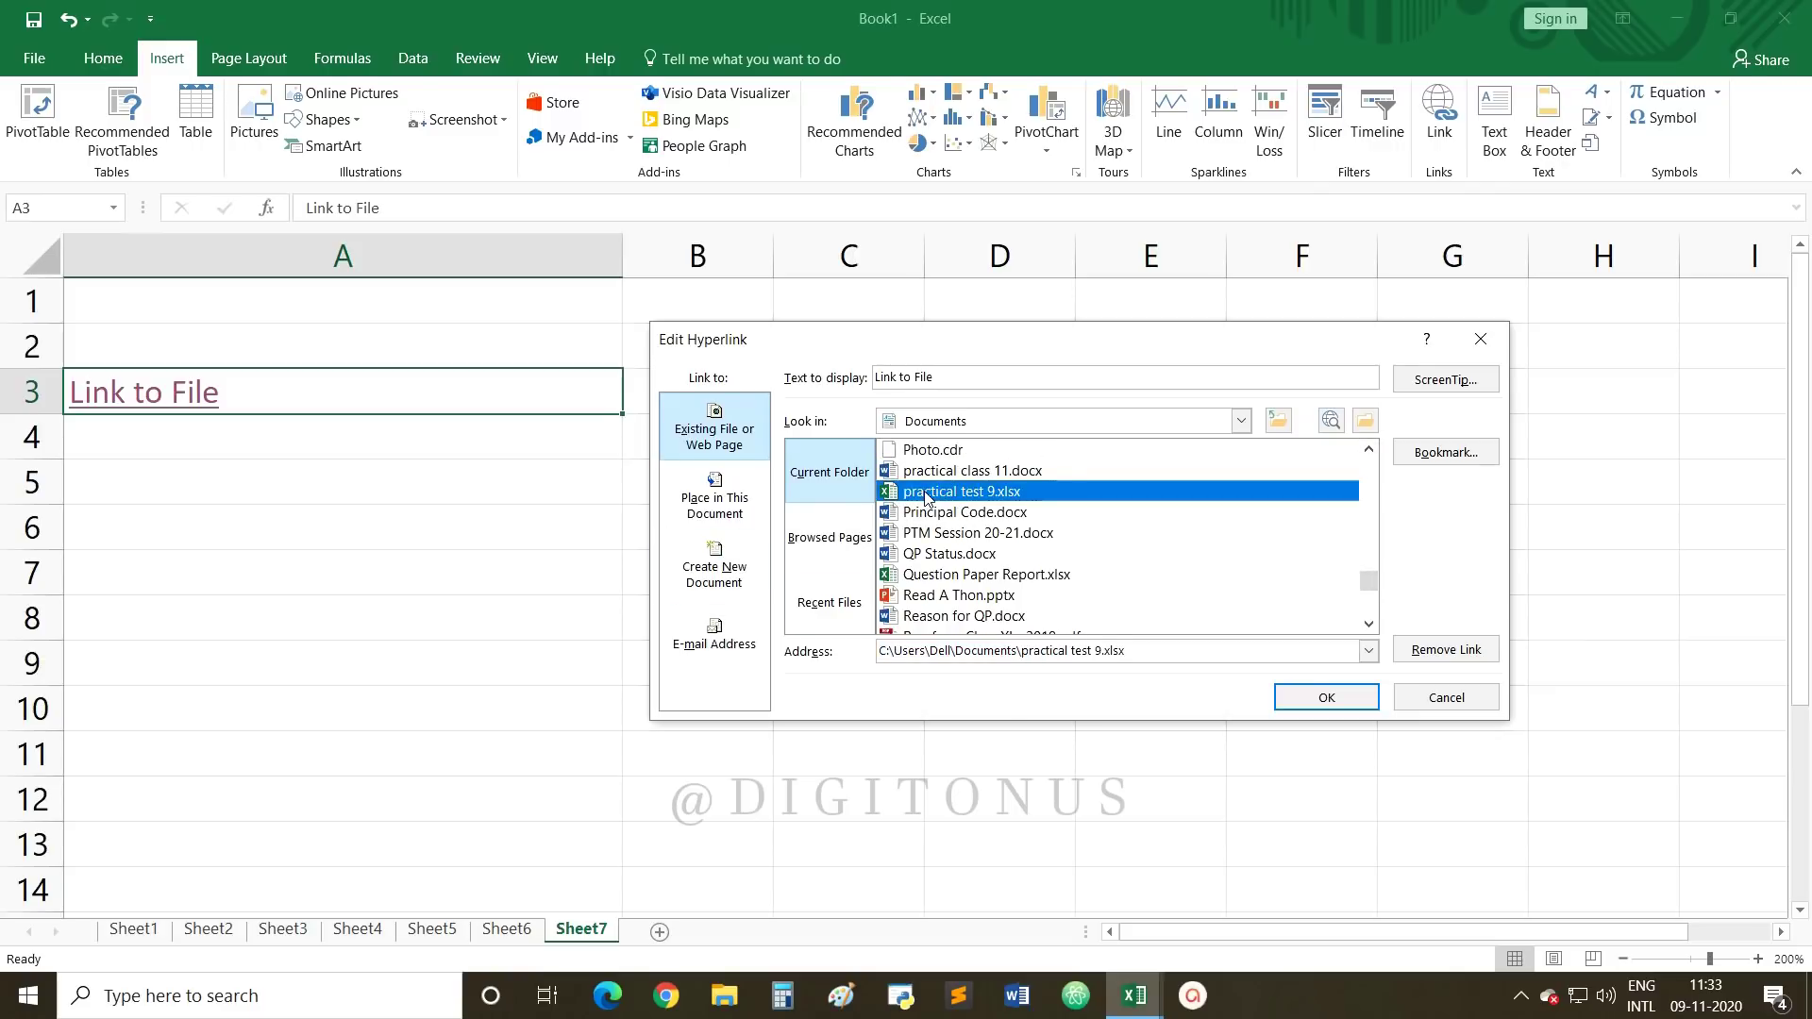
left_click(1298, 699)
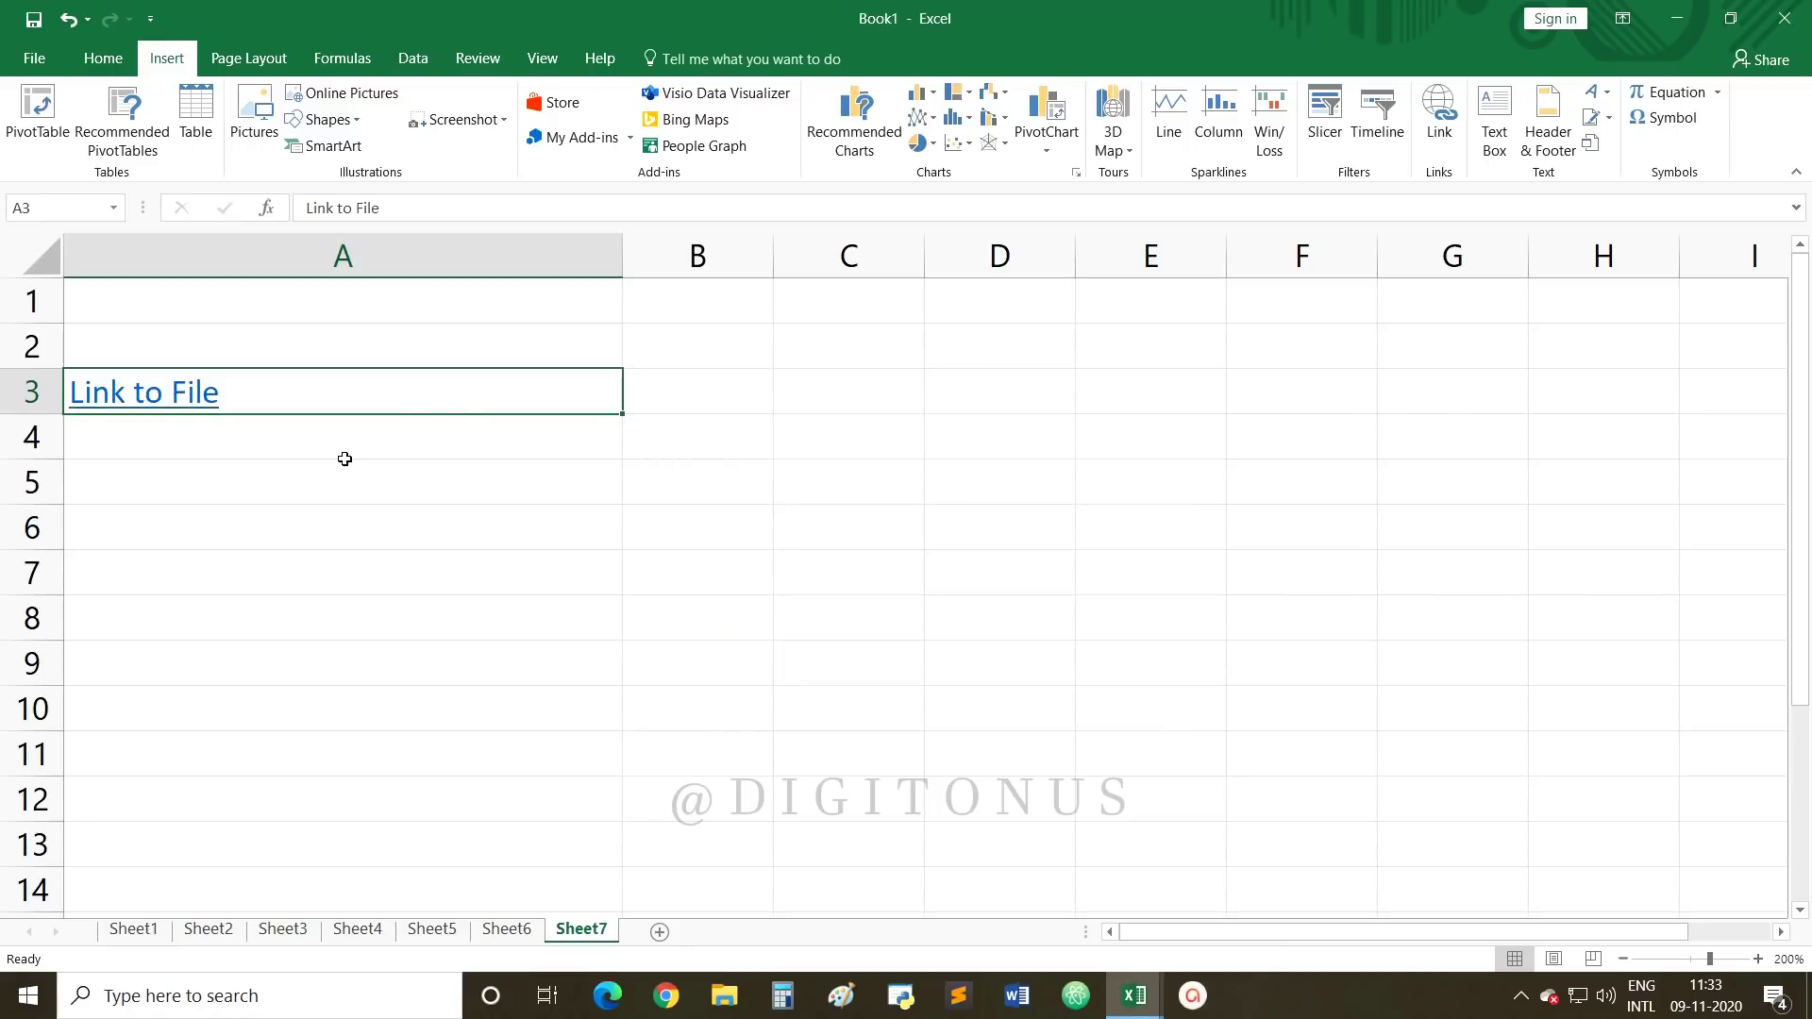
Step: Follow the edited hyperlink in A3, accept the security notice, and close practical test 9.xlsx without saving
left_click(185, 413)
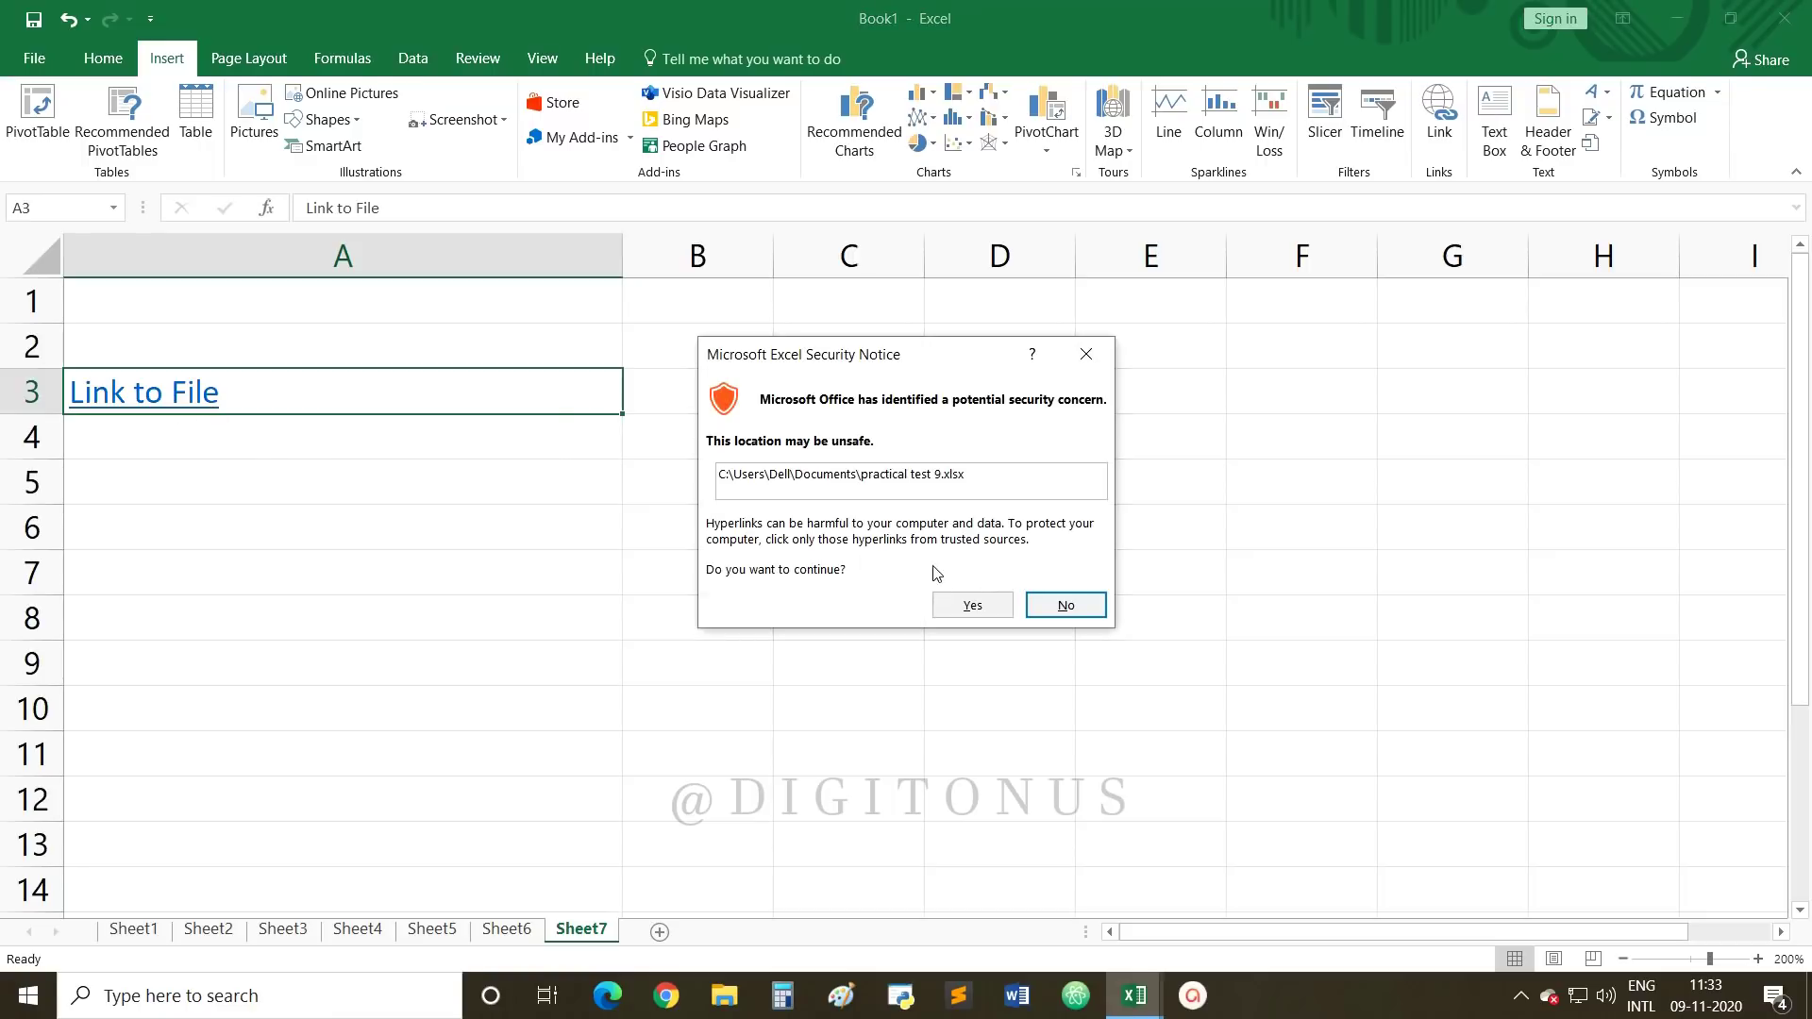
left_click(969, 606)
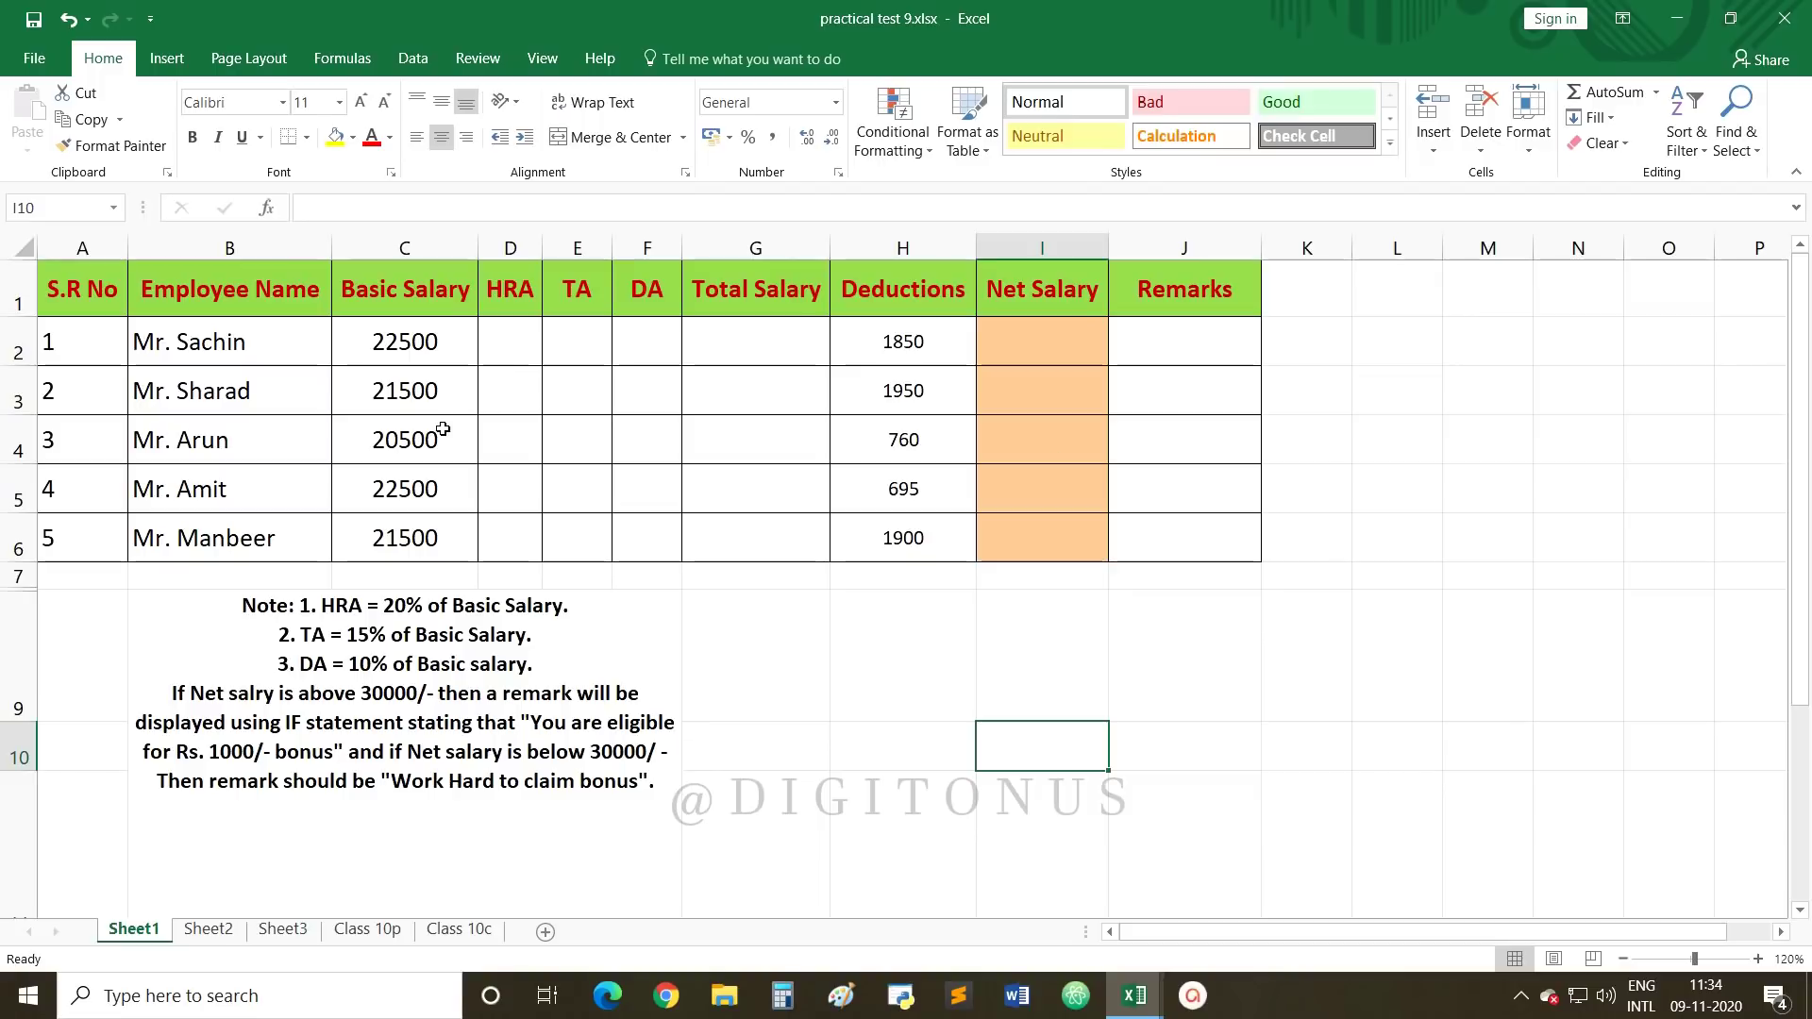
left_click(1793, 17)
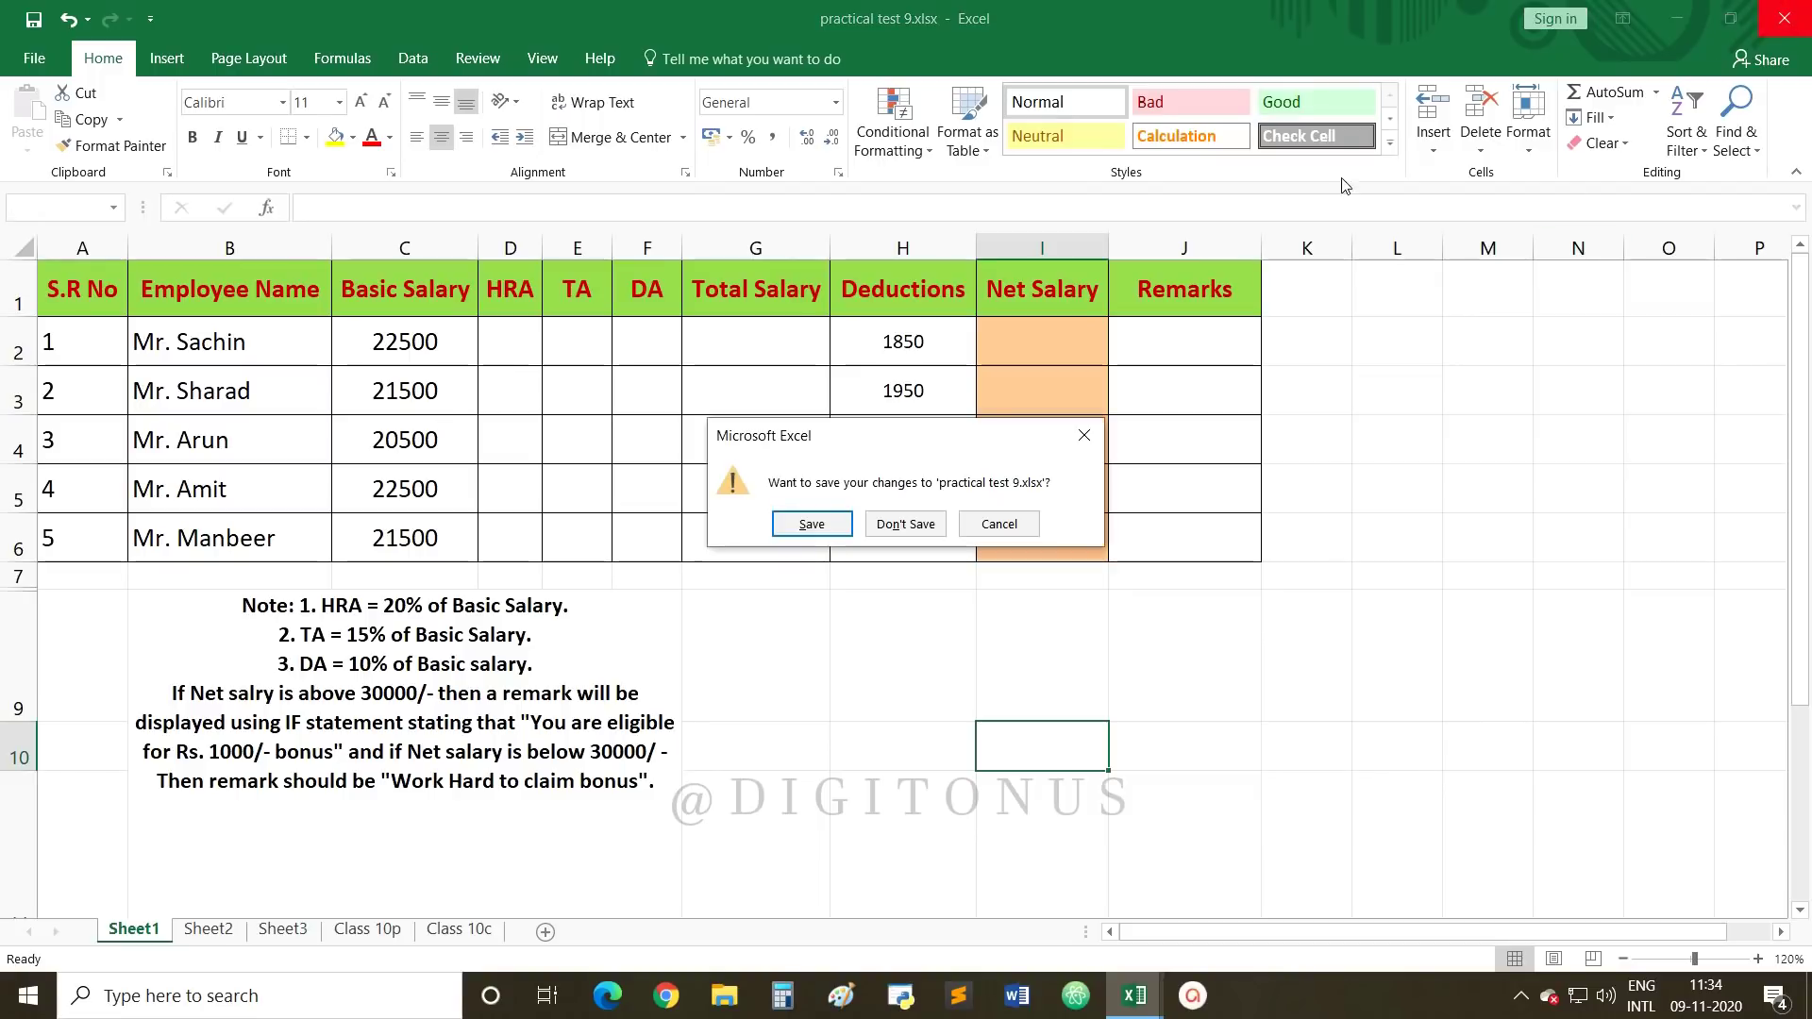
left_click(871, 521)
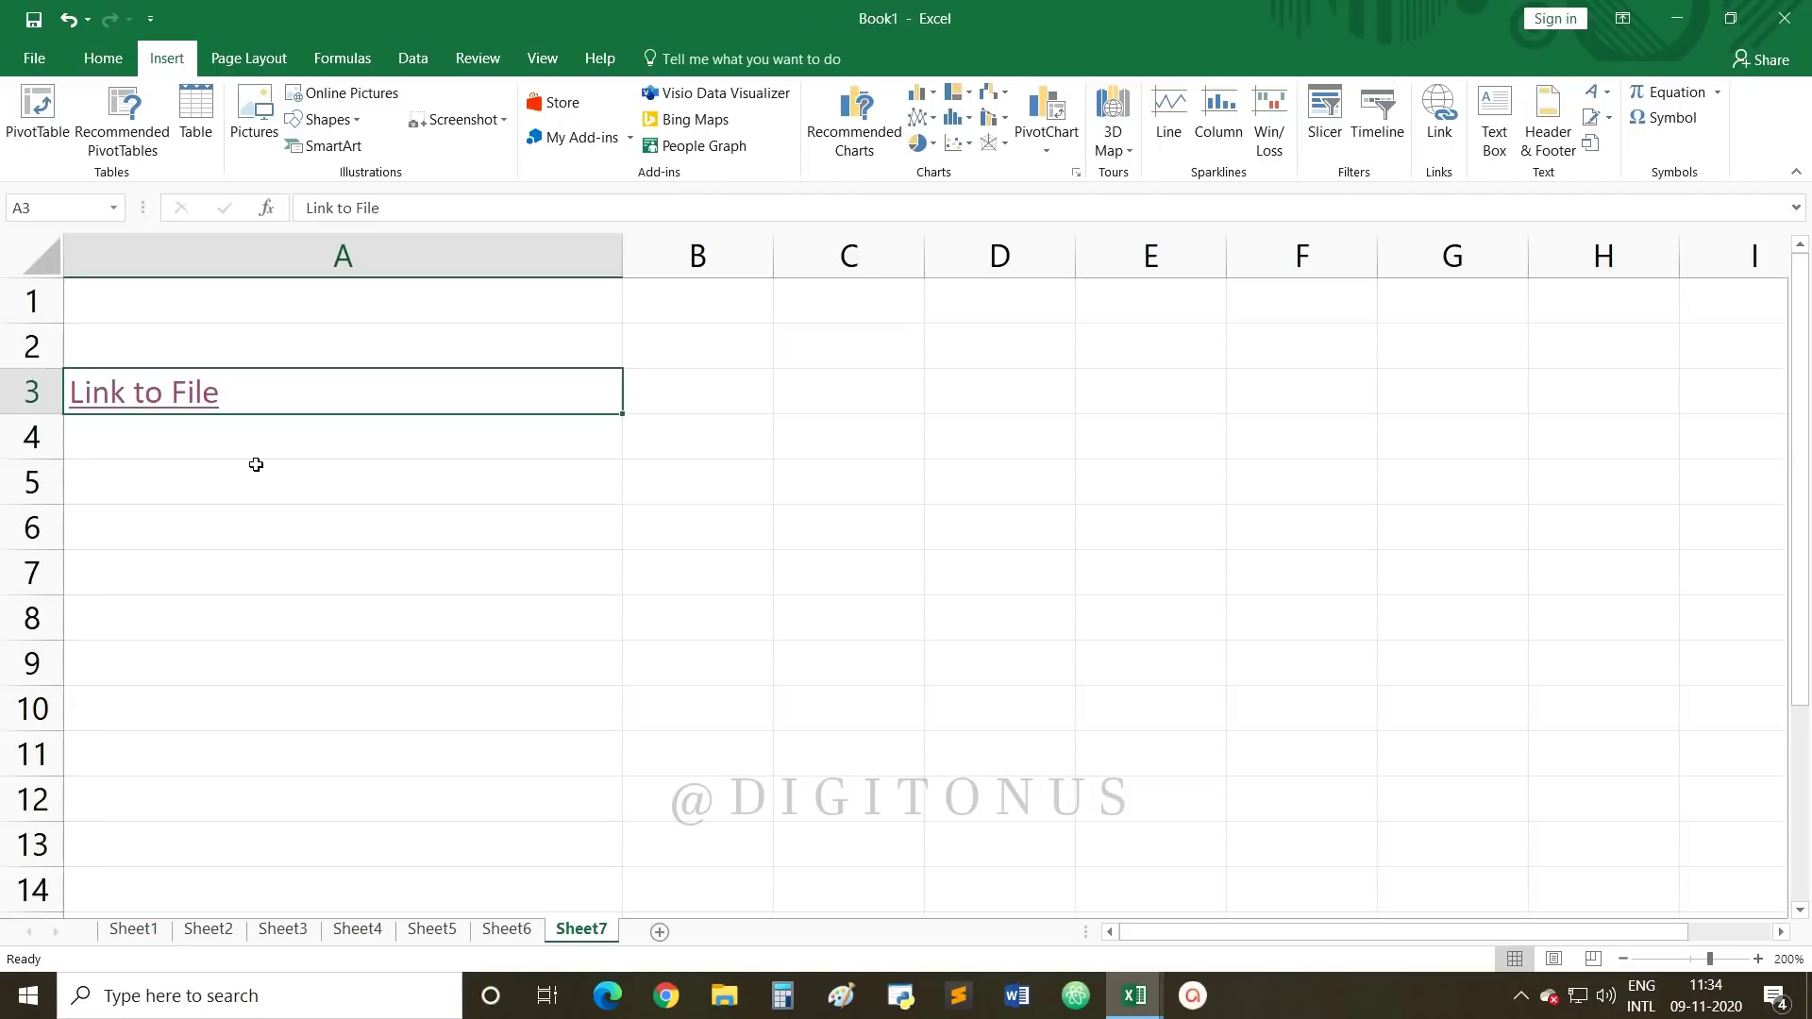
left_click(207, 420)
left_click(198, 392)
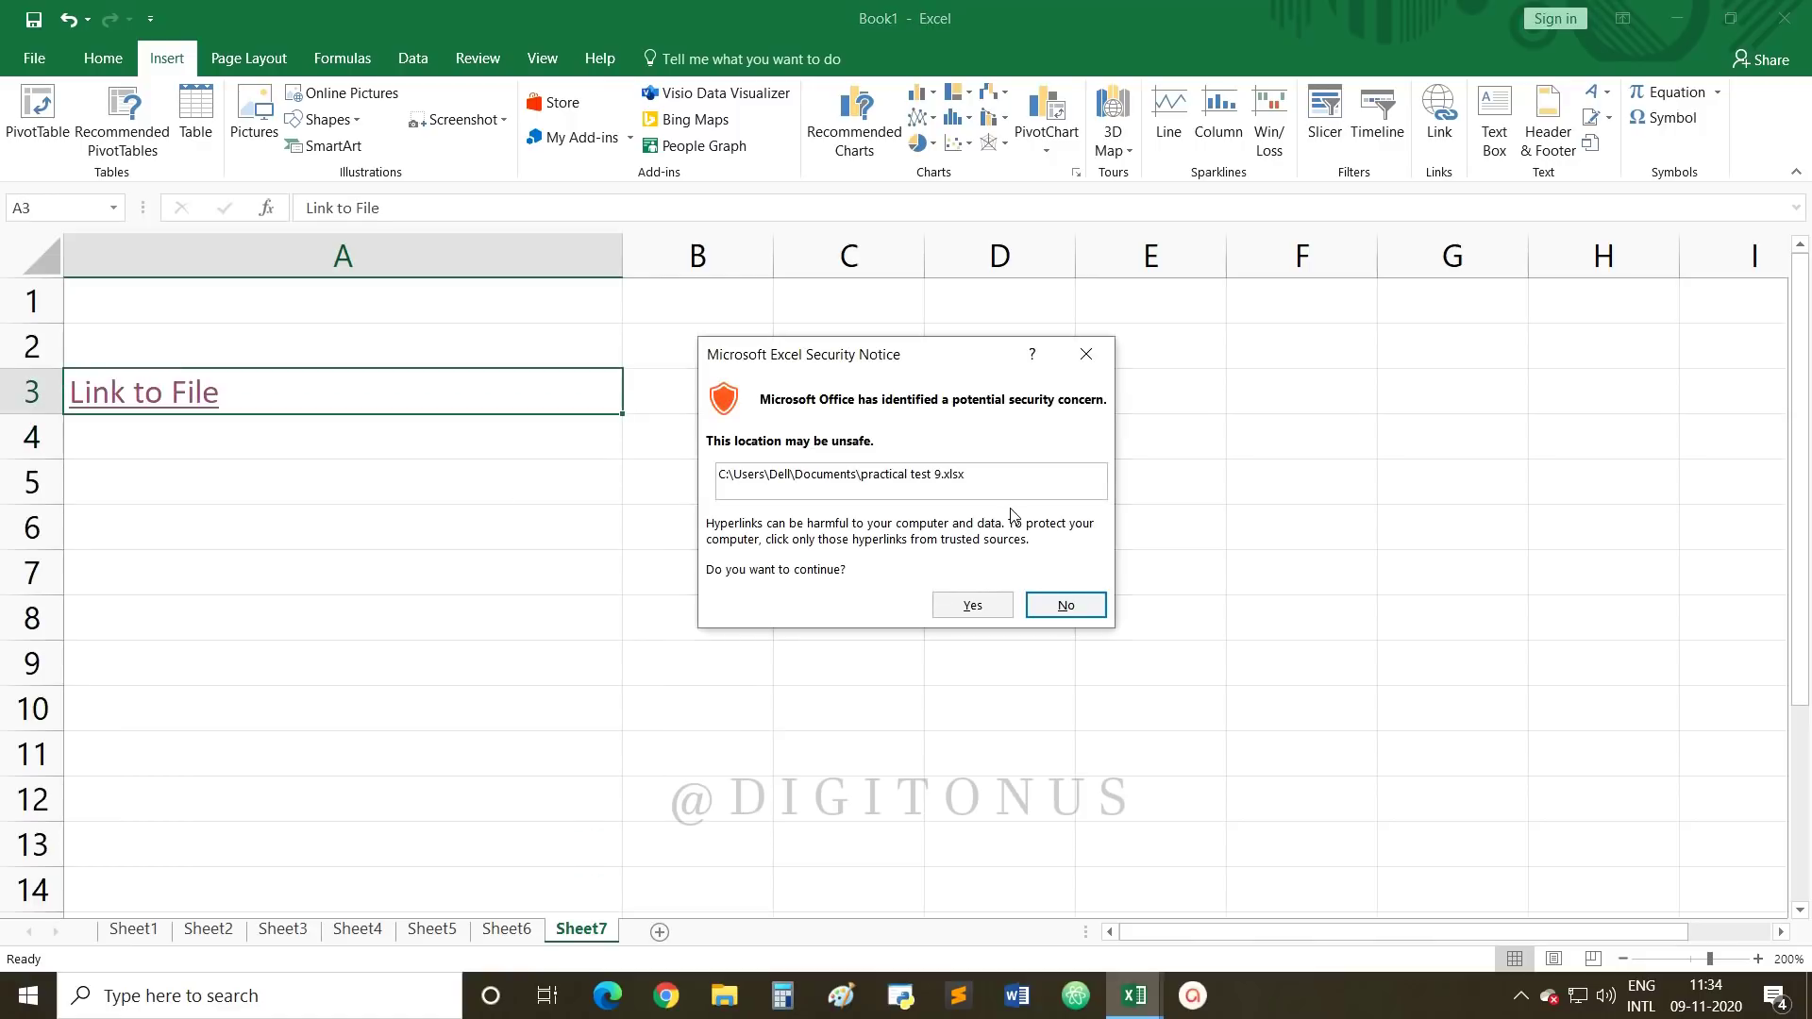
left_click(1066, 604)
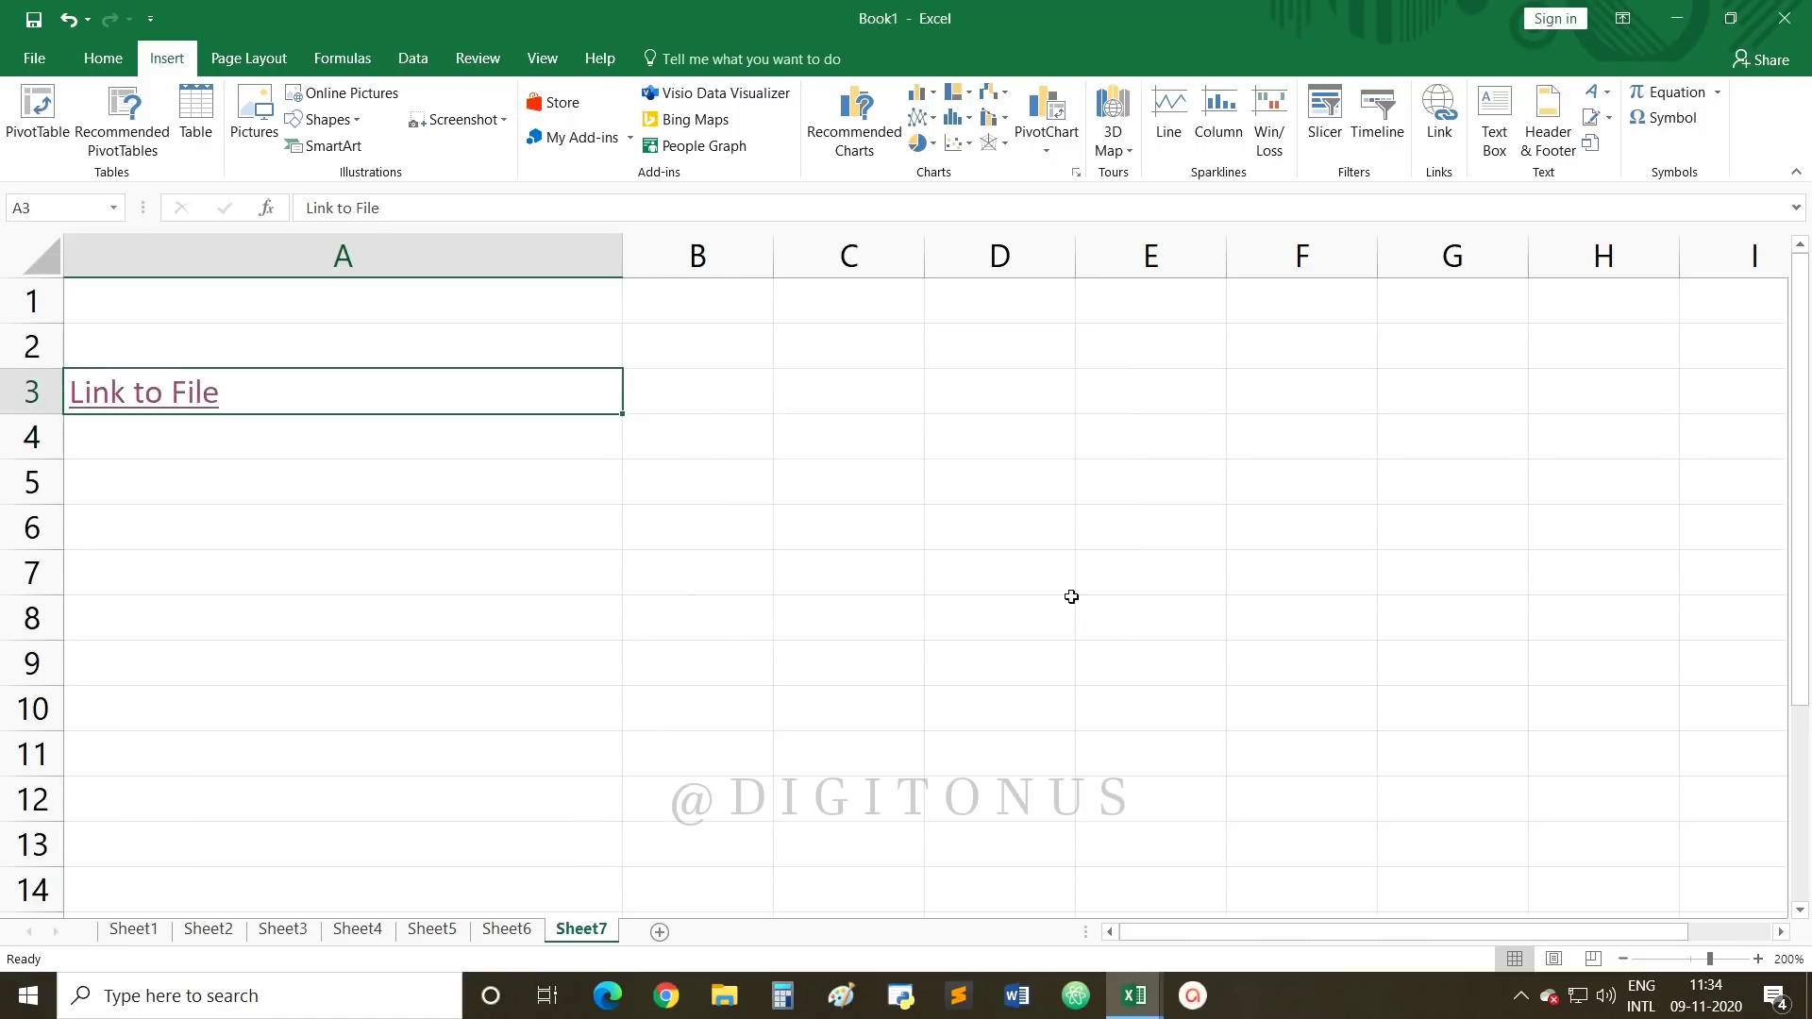
Step: Change the display text of the hyperlink in A3 to "Link to ne file"
left_click(1439, 118)
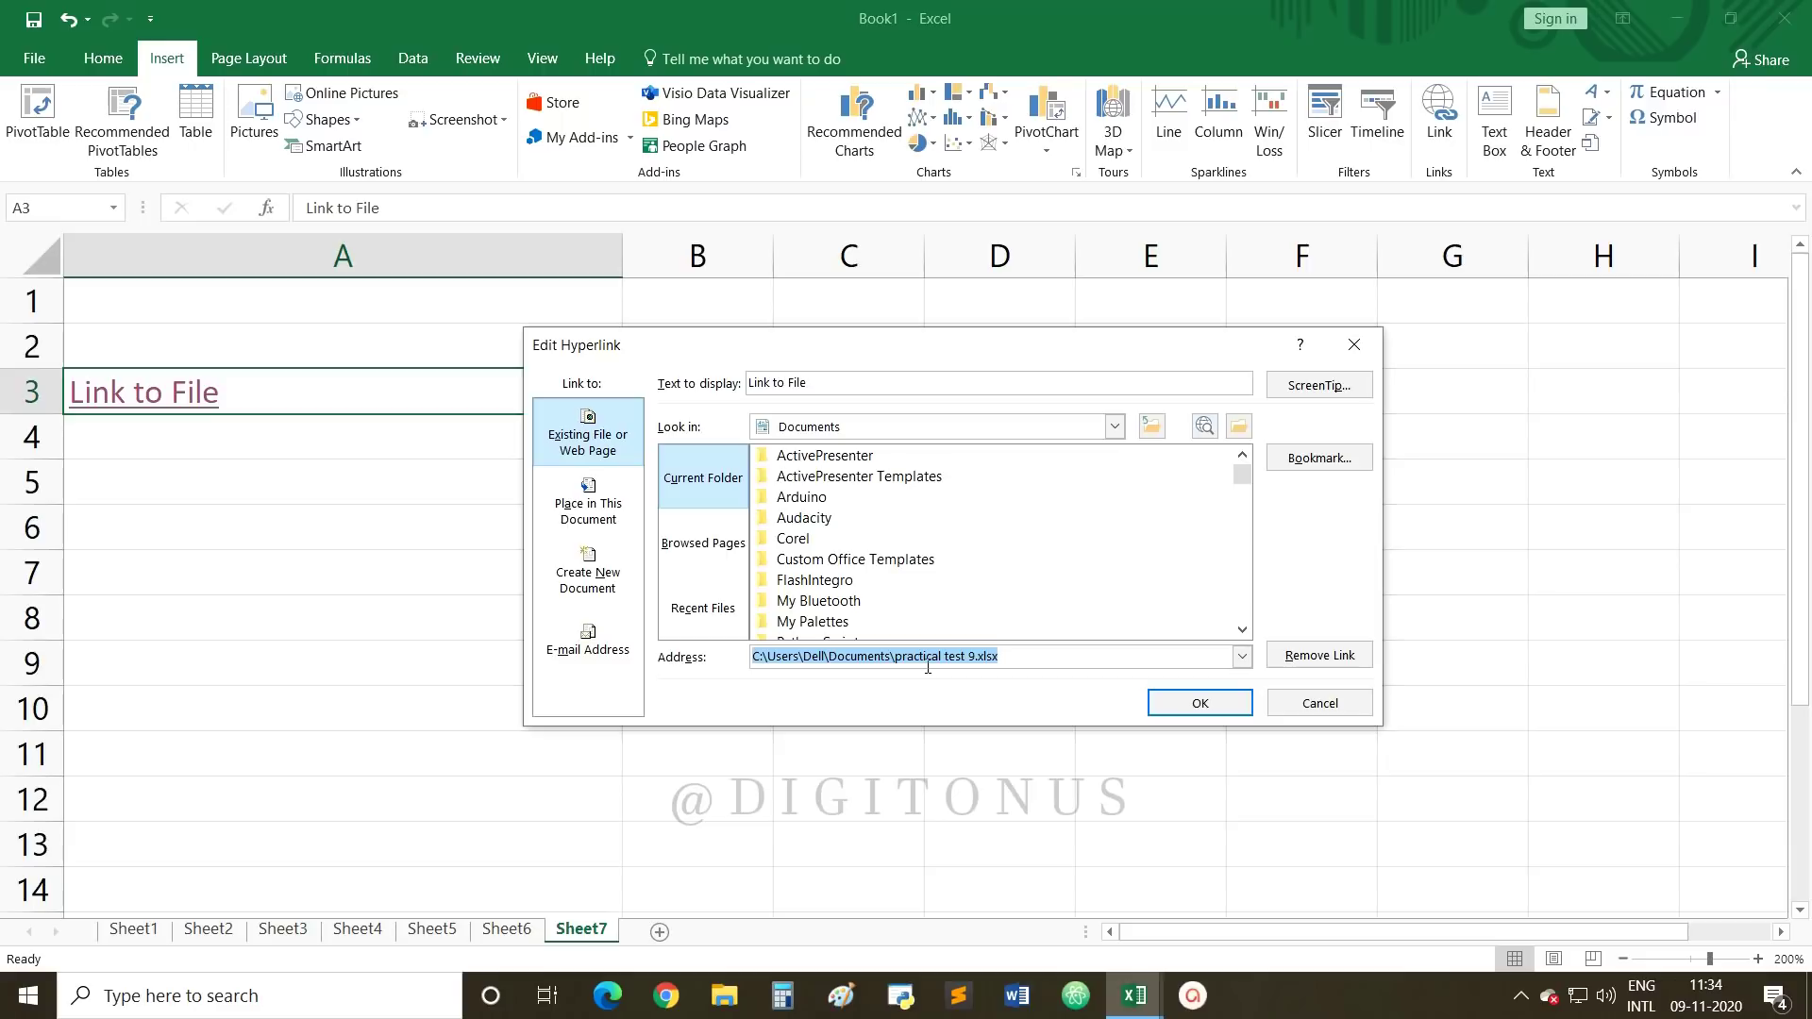
left_click(840, 379)
key("BackSpace")
key("BackSpace")
key("BackSpace")
key("BackSpace")
type("ne file")
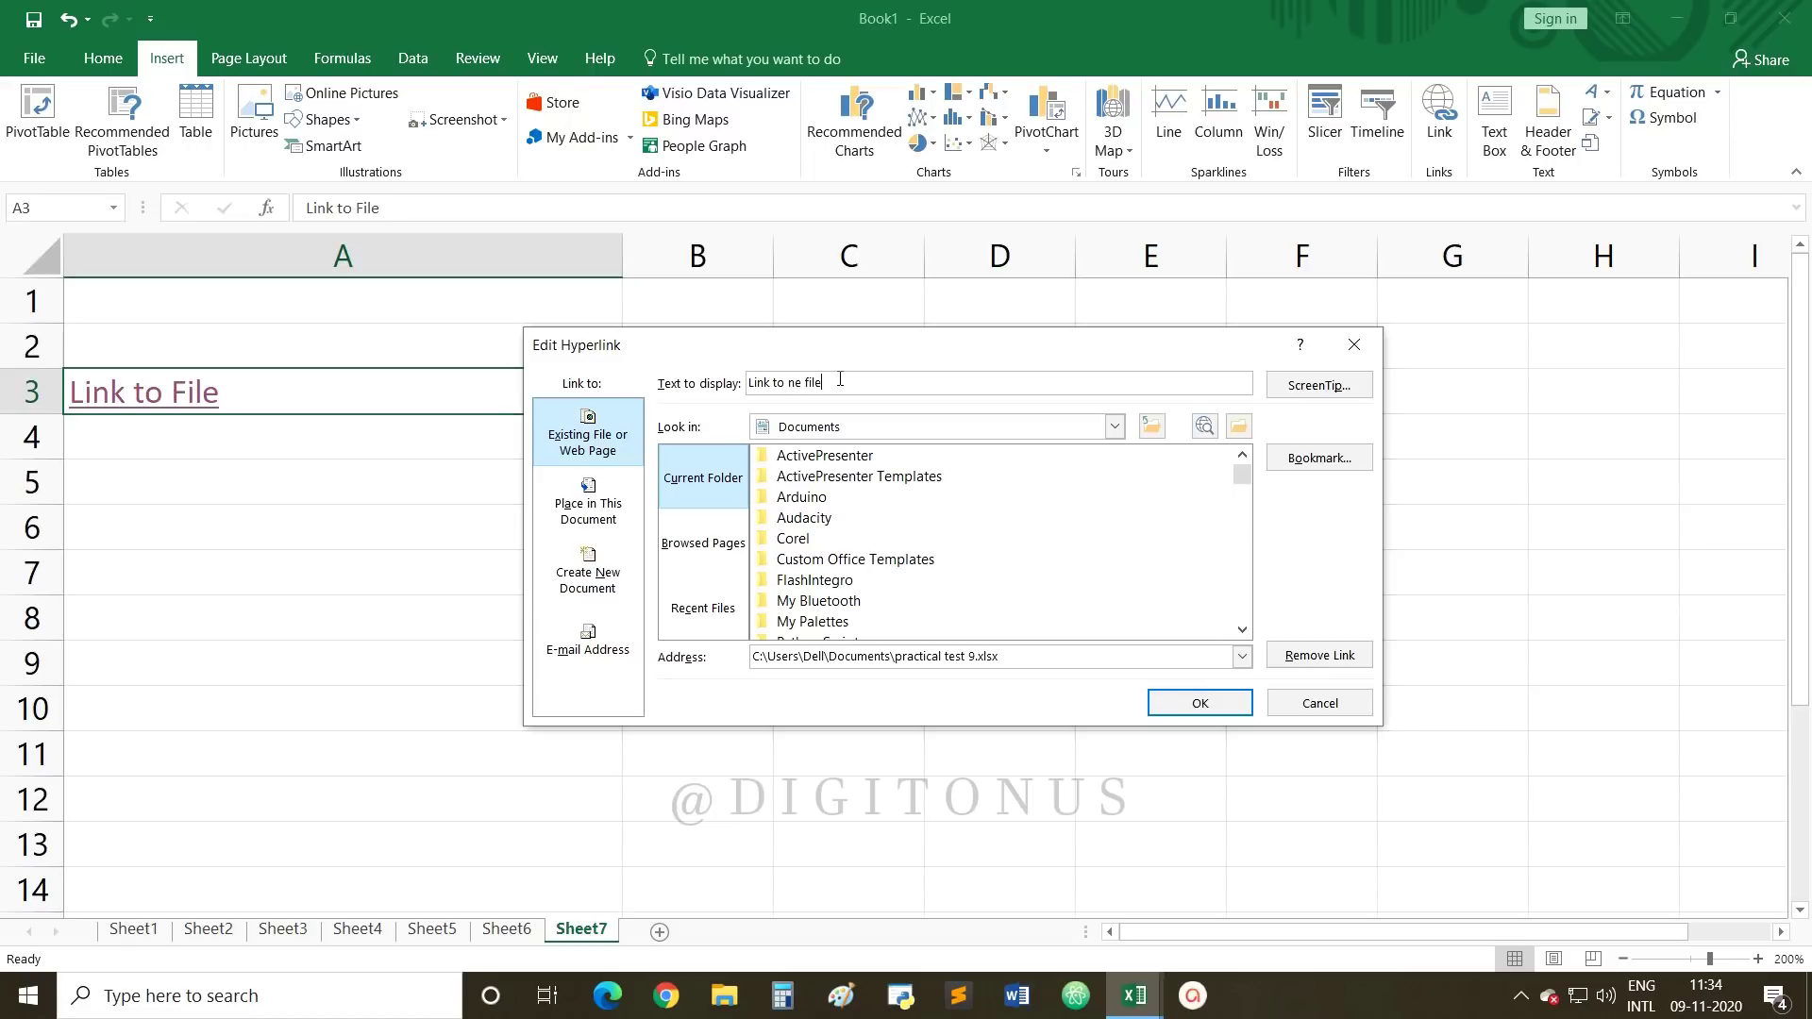
left_click(1196, 703)
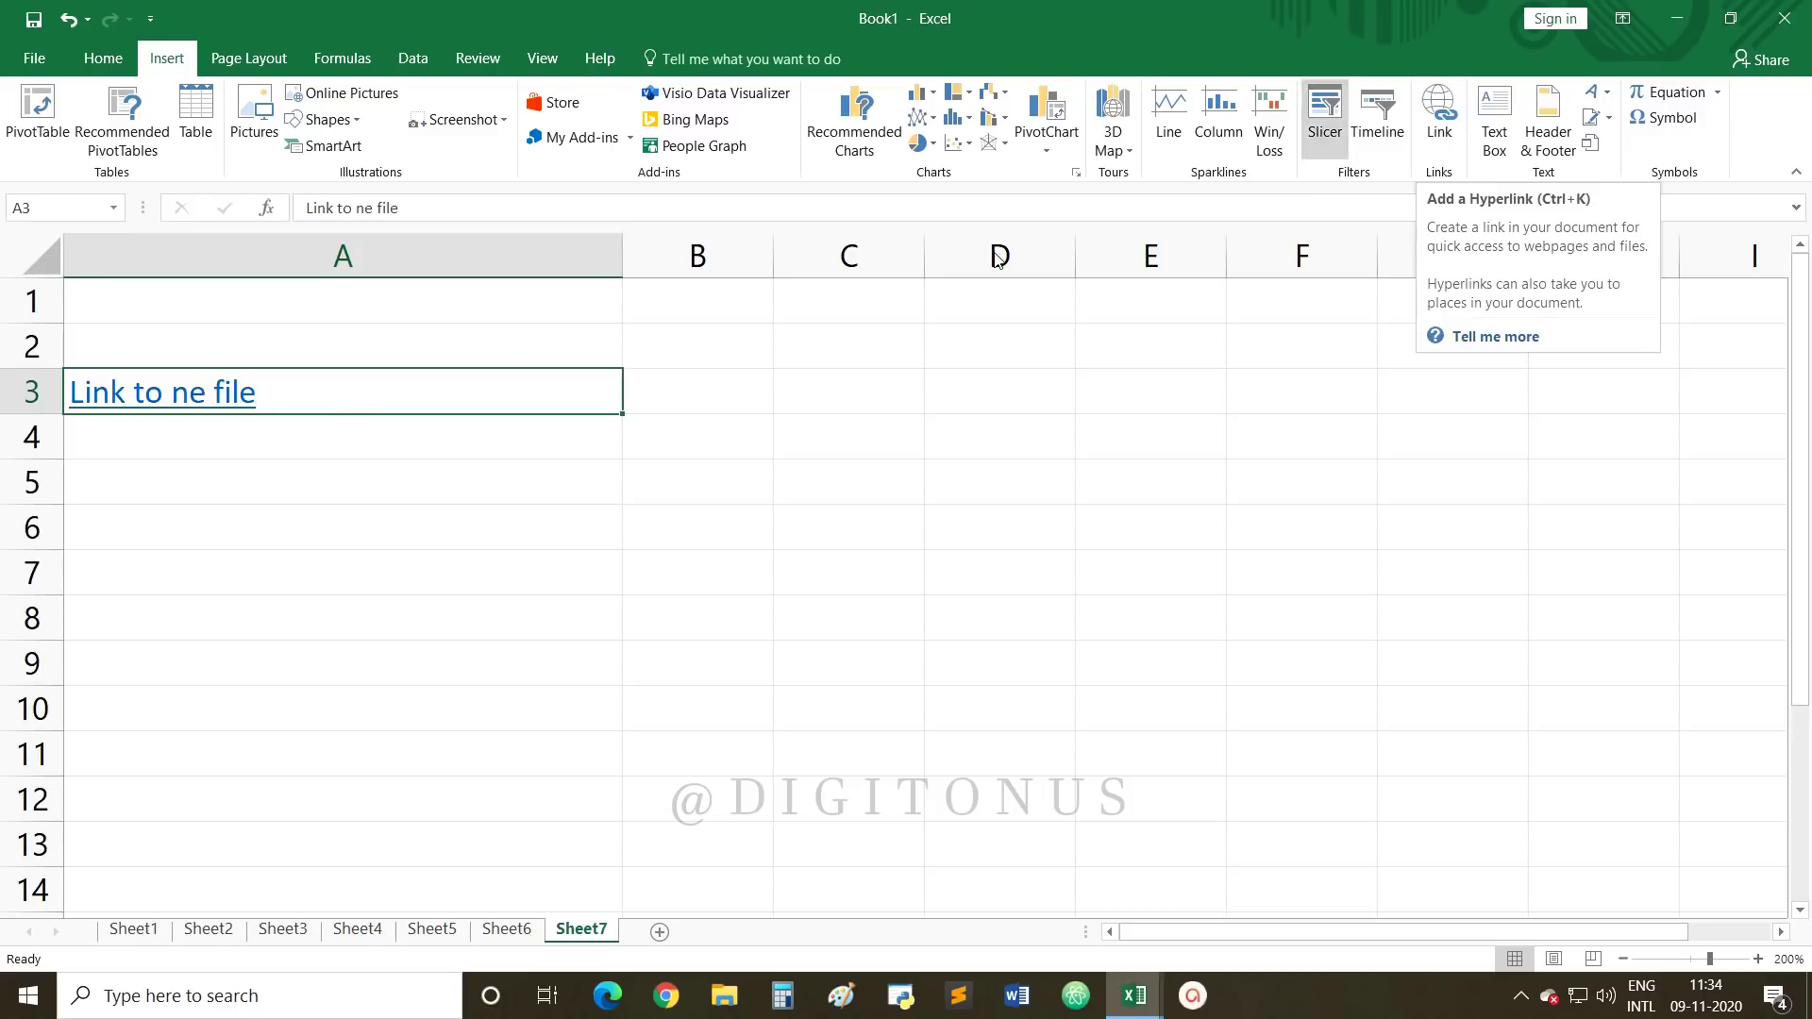
Step: Edit the hyperlink in A3 so that its display text reads "gdffg"
right_click(200, 397)
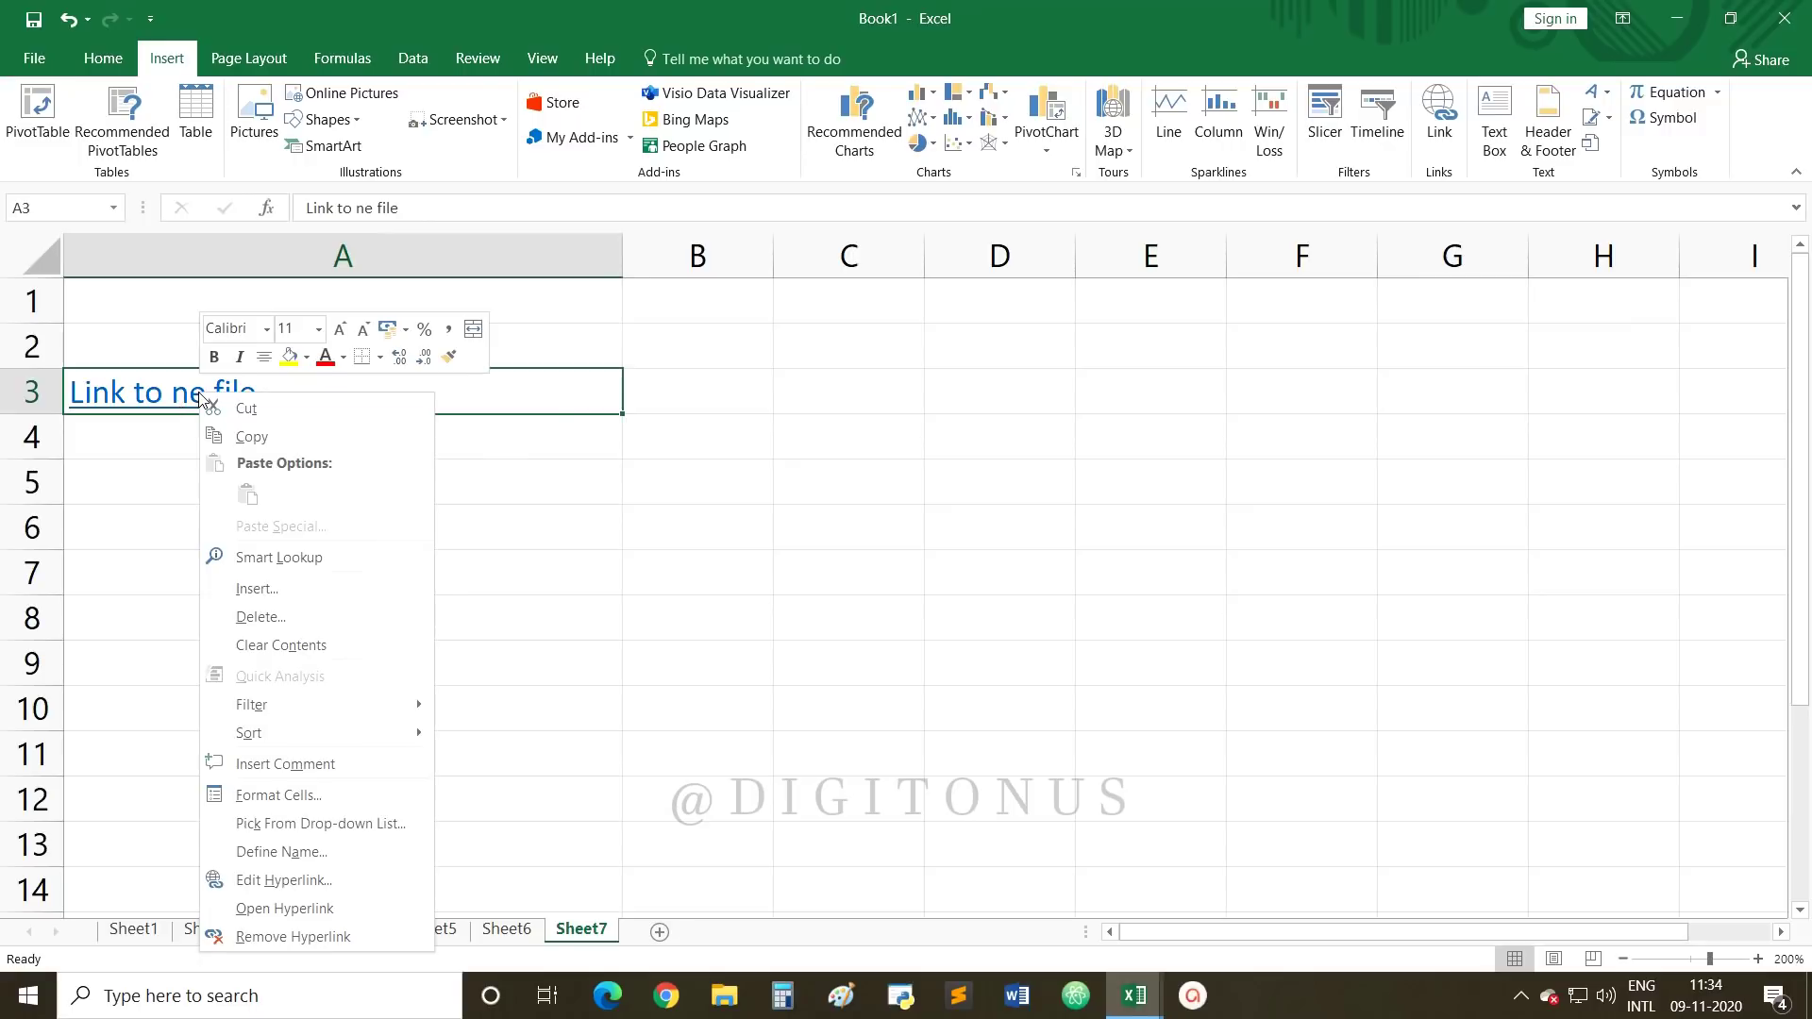
left_click(269, 882)
left_click_drag(310, 620, 163, 608)
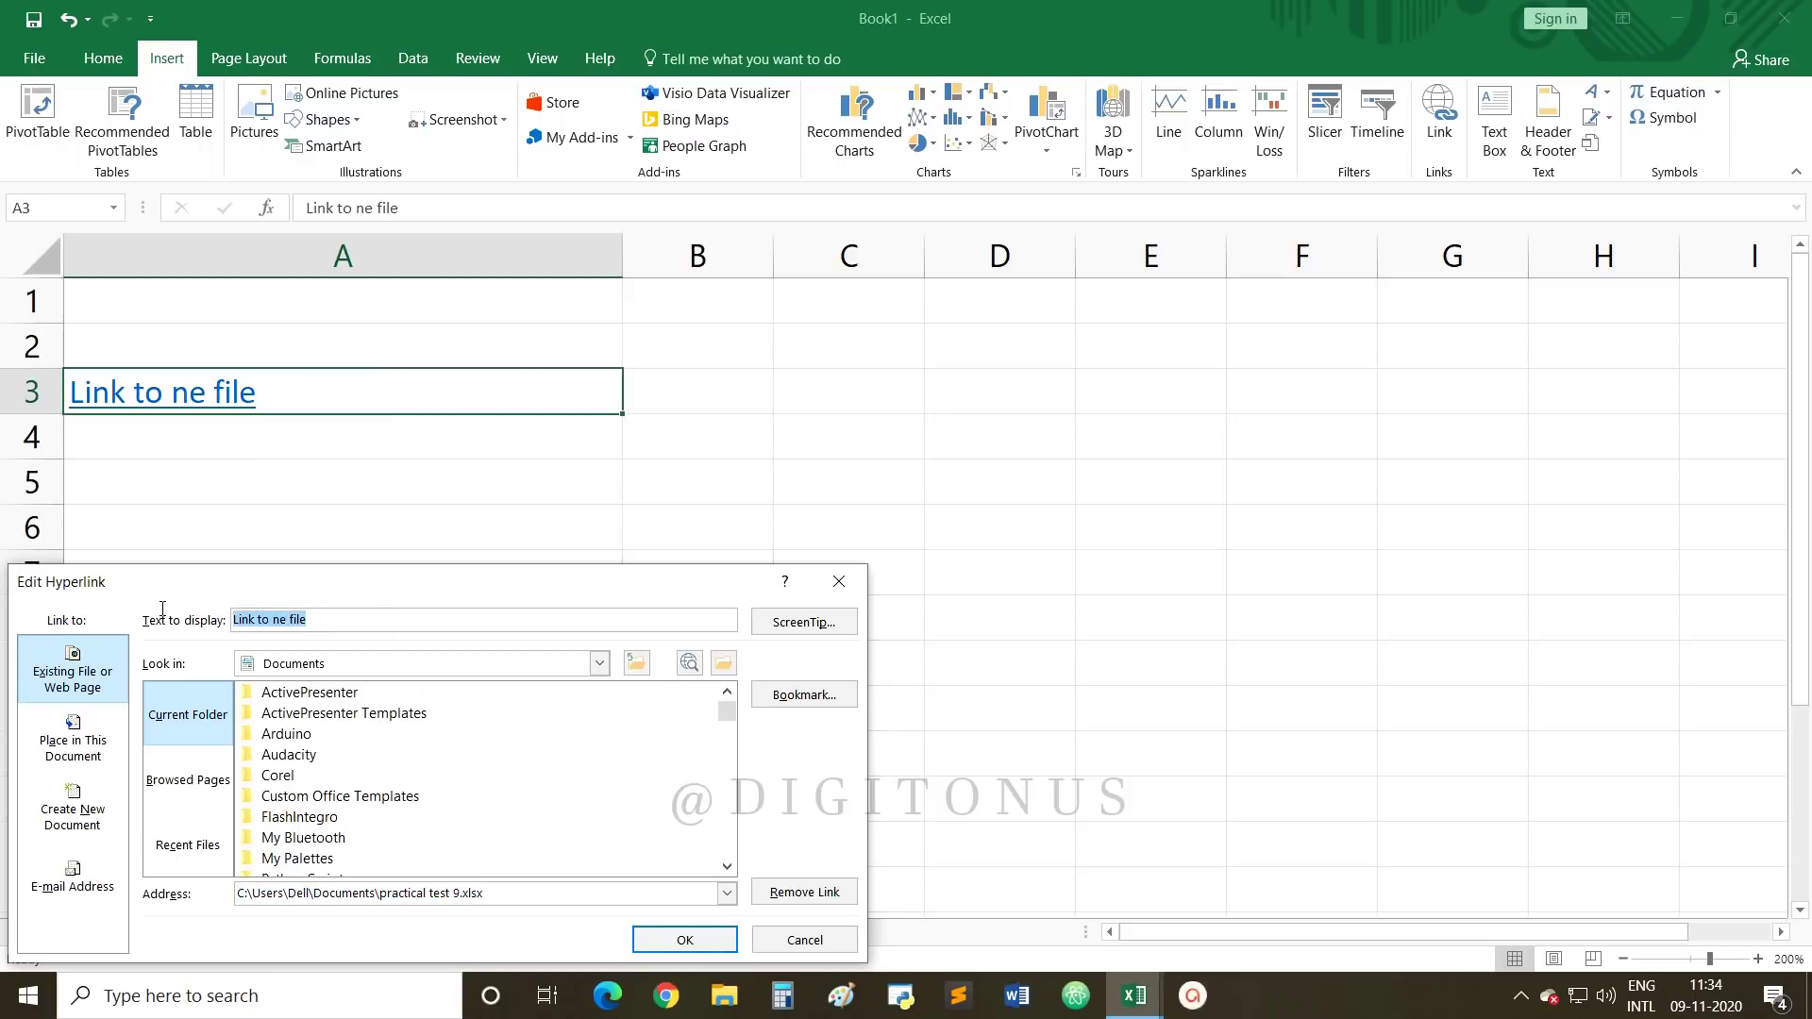
type("gdffg")
left_click(651, 939)
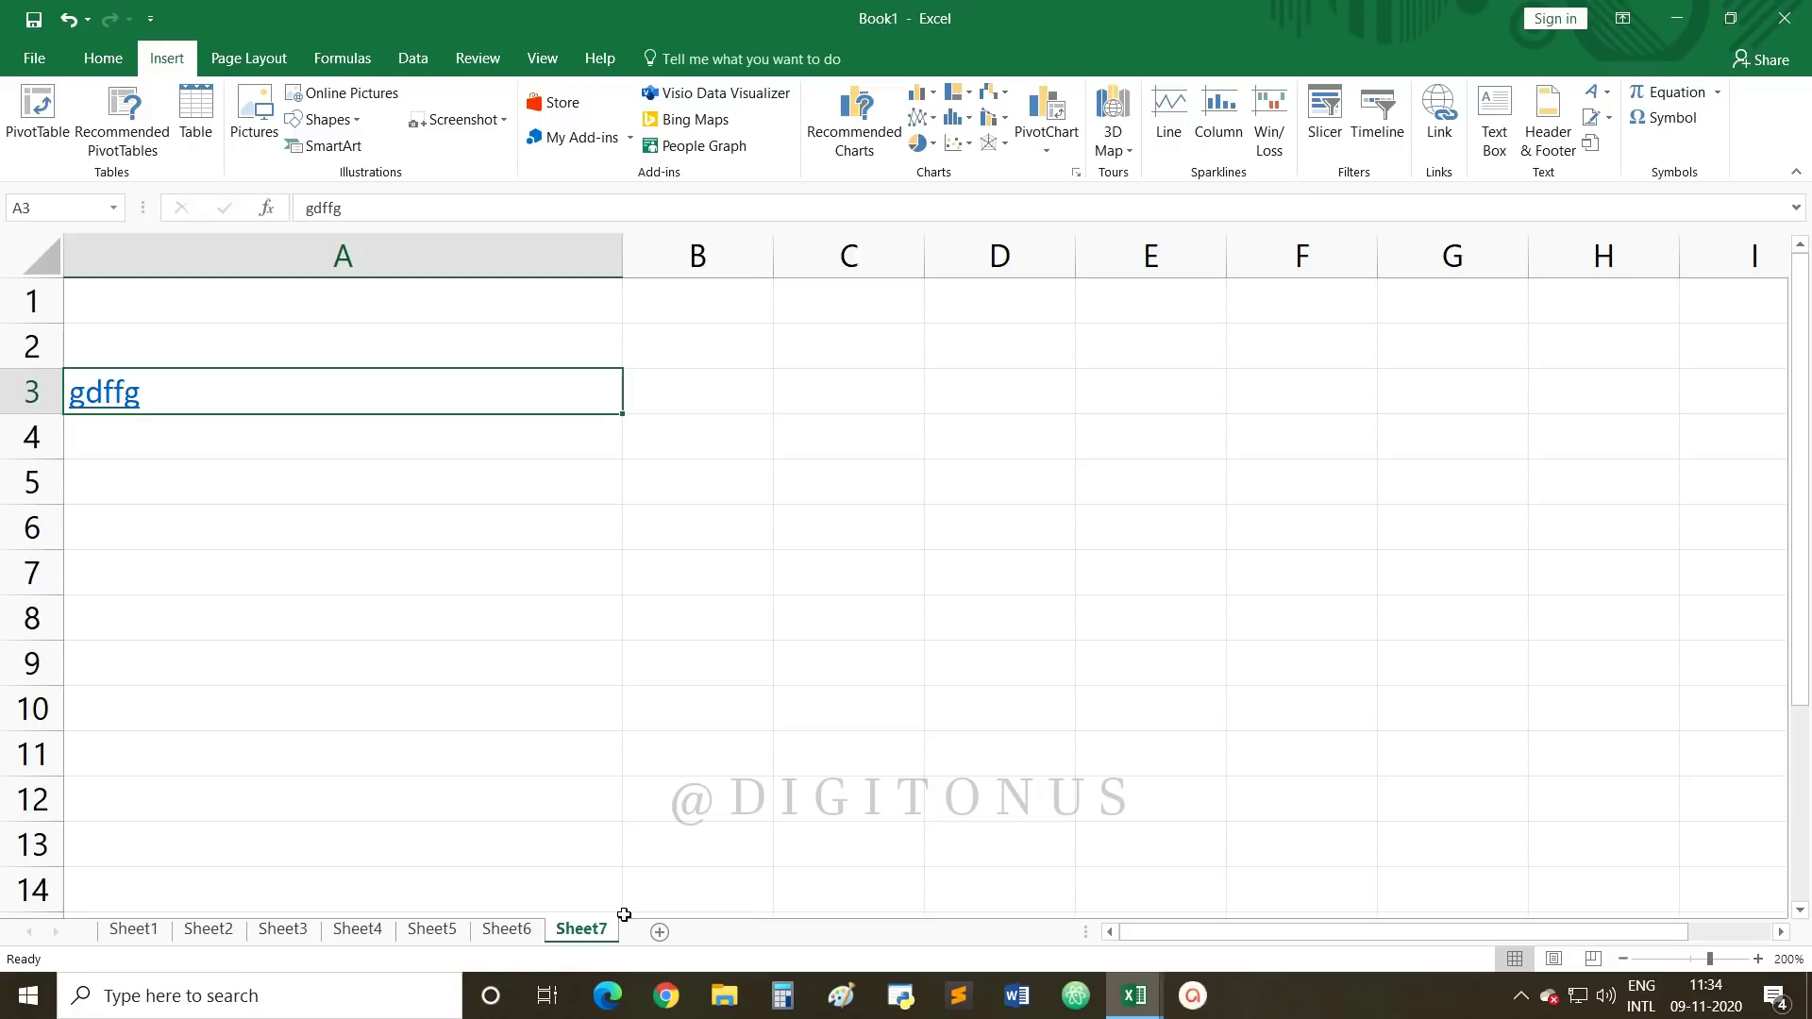
Step: Remove the hyperlink from cell A3 while keeping its text
left_click(363, 611)
left_click(236, 398)
right_click(265, 397)
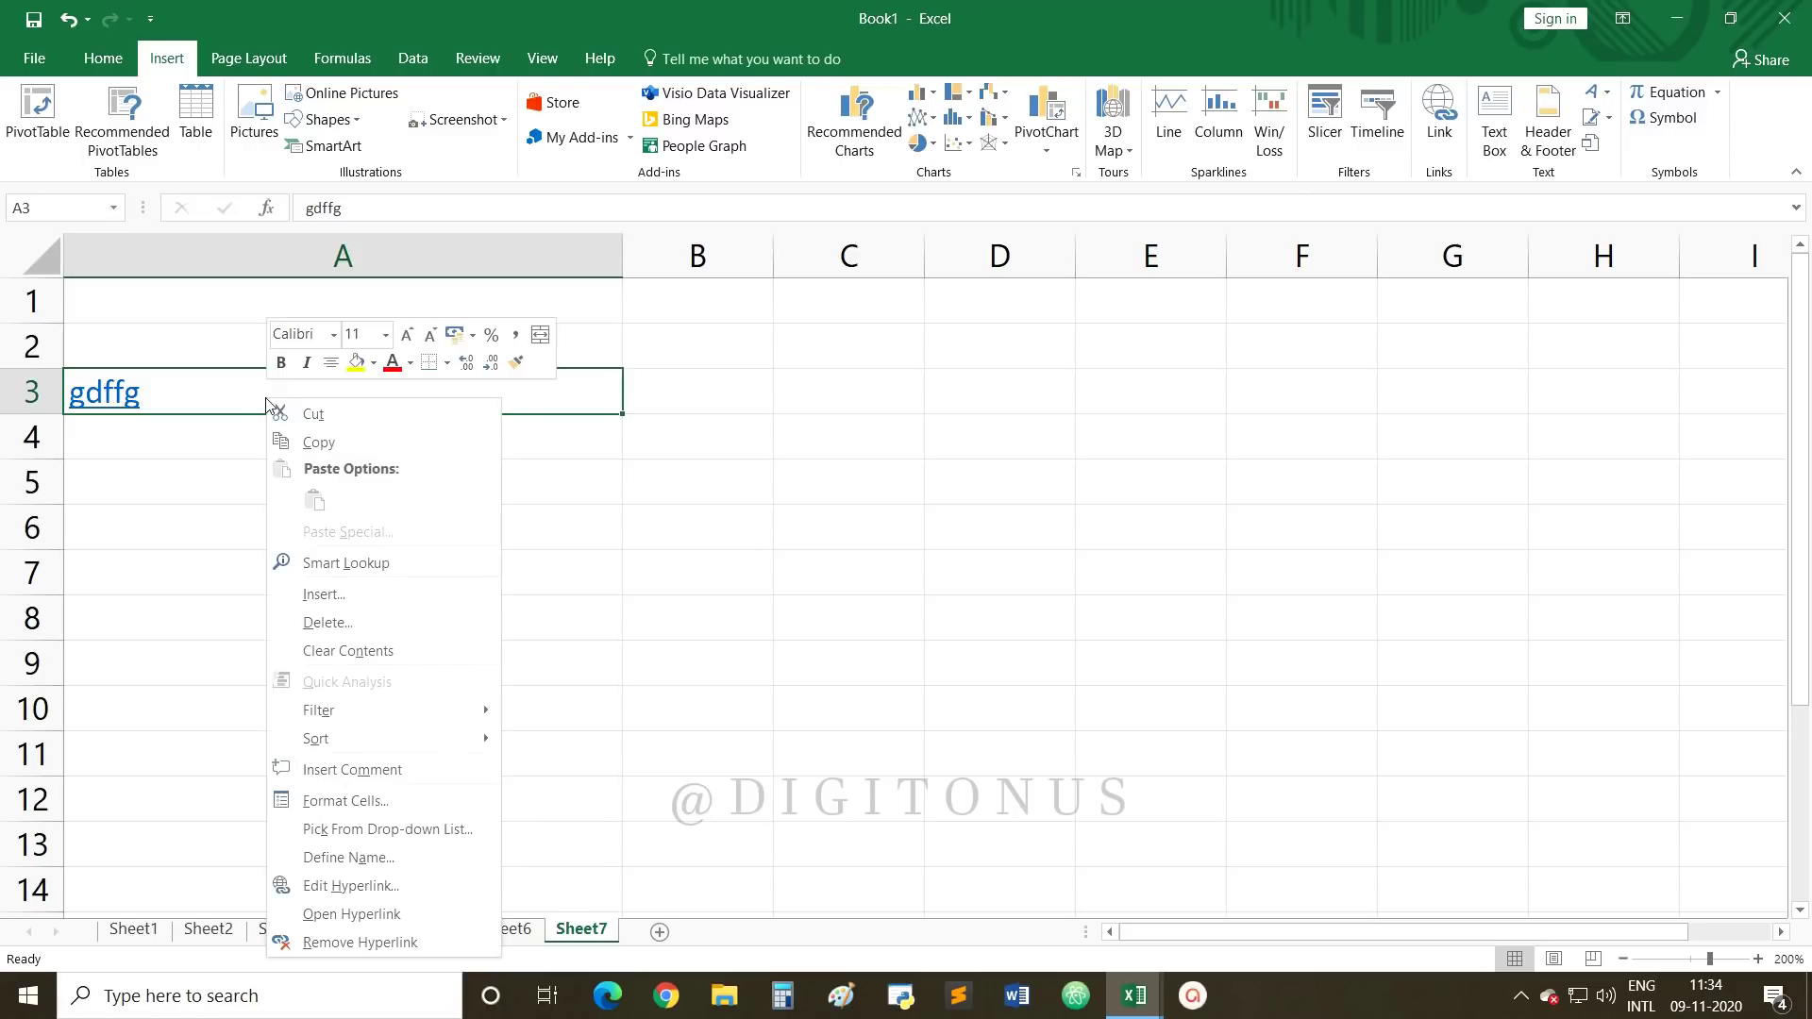
right_click(202, 400)
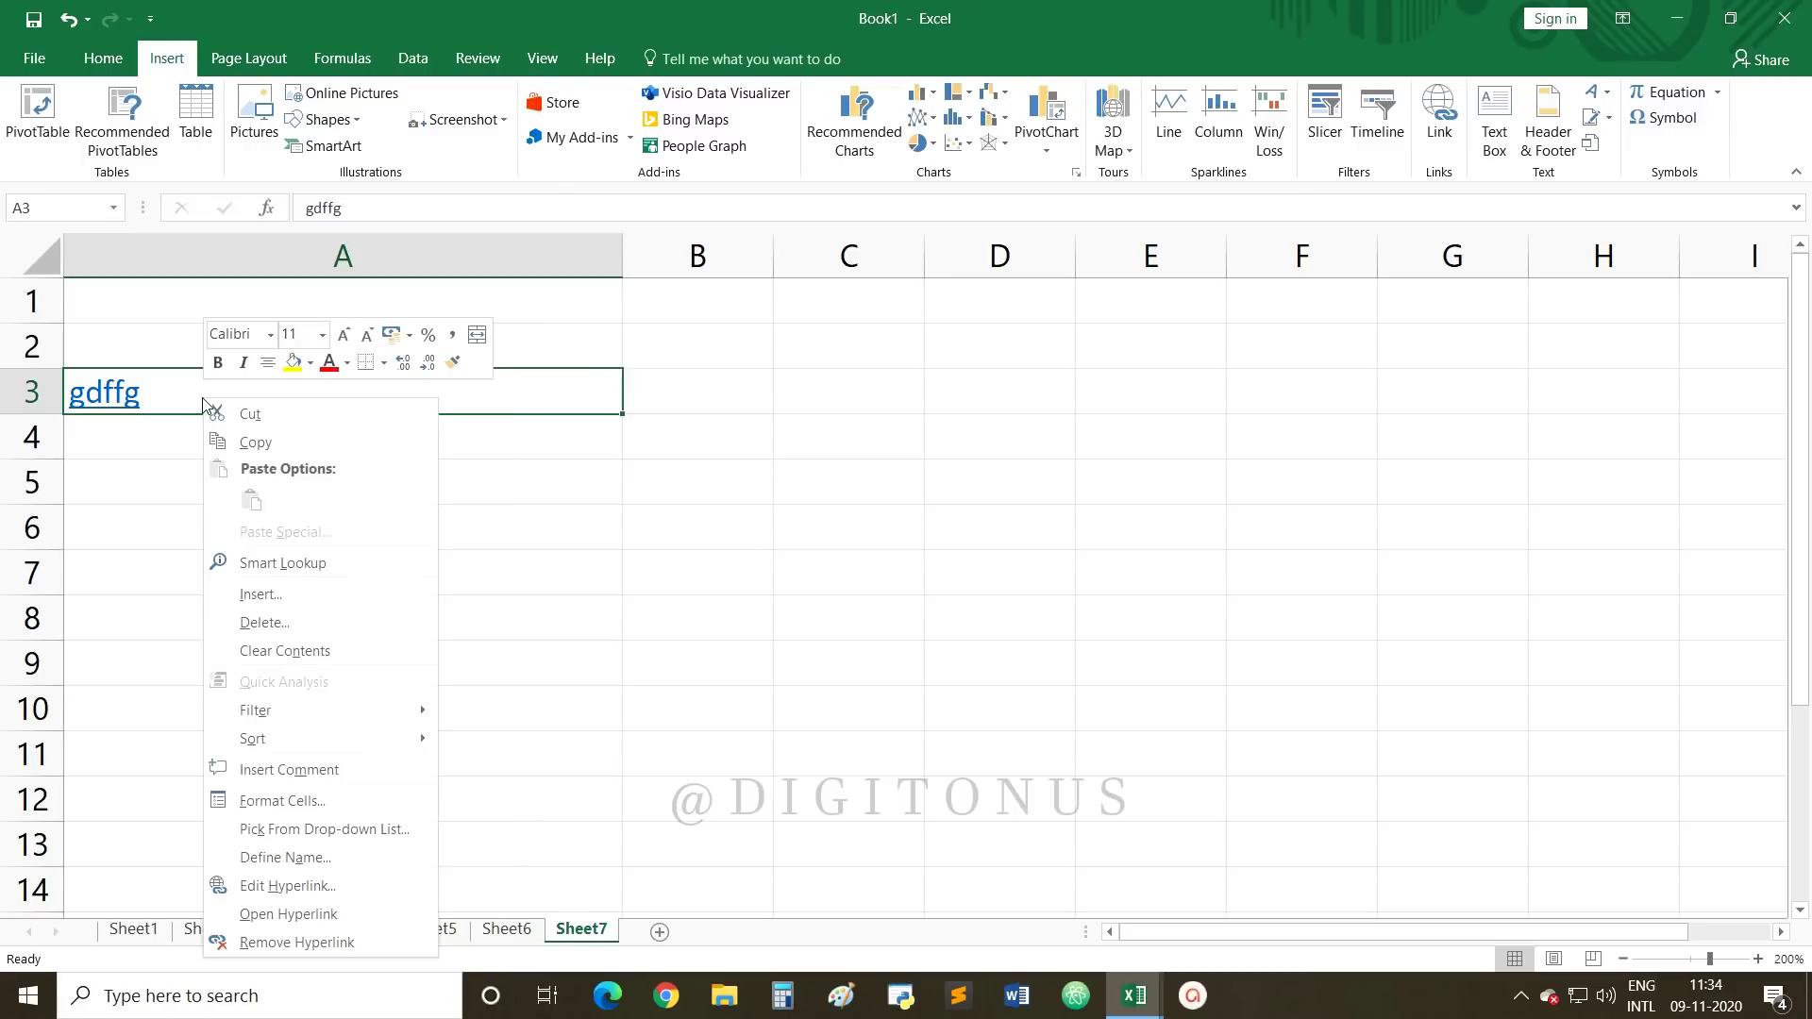
left_click(289, 943)
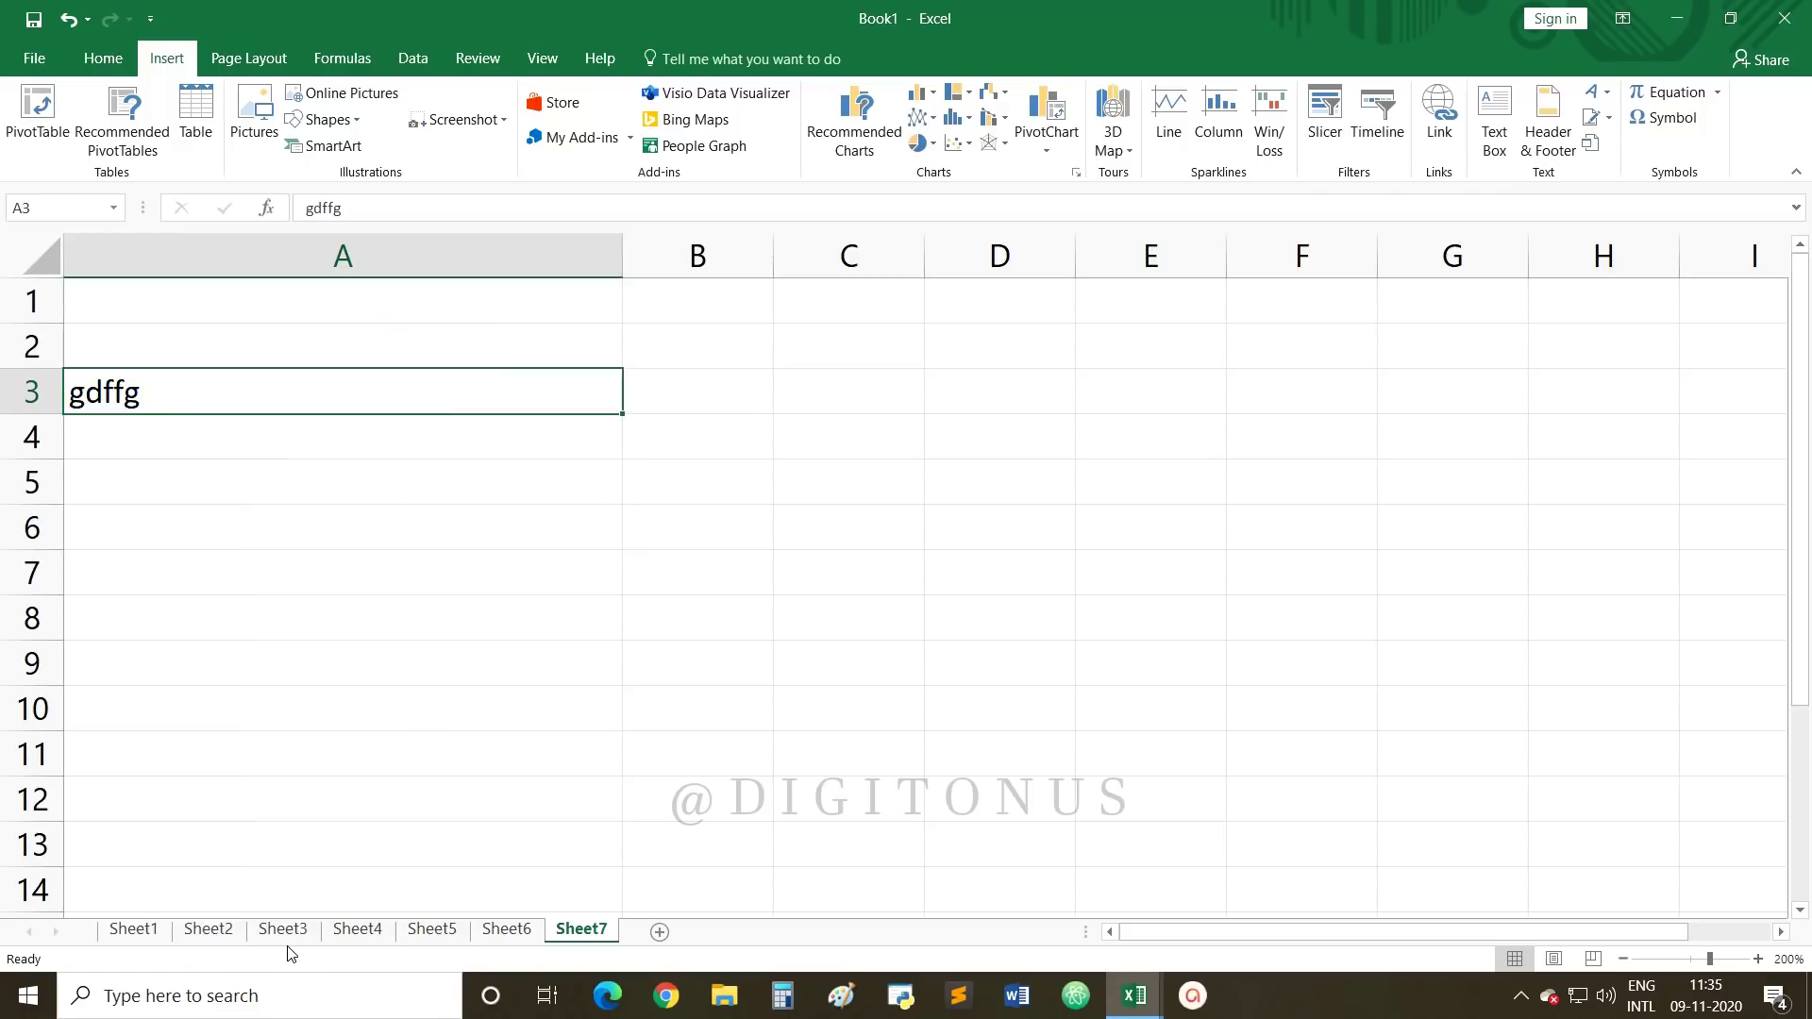
Step: Test whether cell A3 still acts as a link by selecting it and entering its text without changing it
left_click(247, 574)
left_click(114, 403)
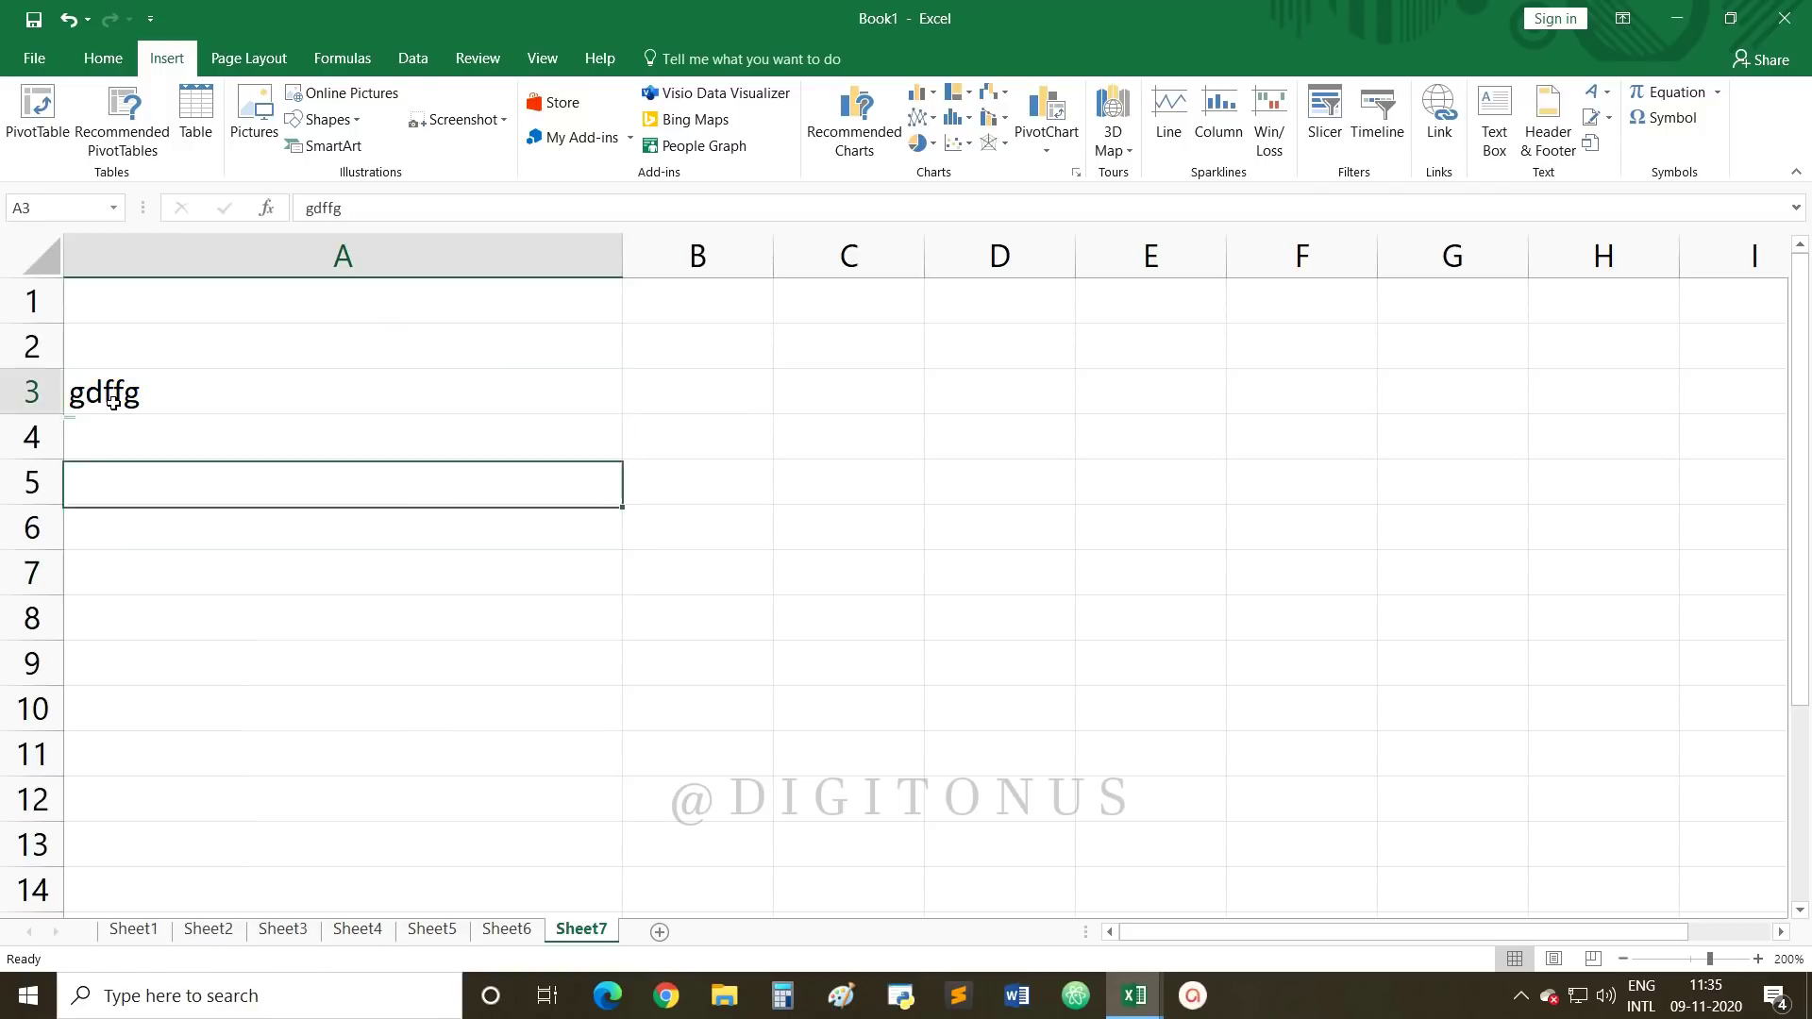
double_click(113, 403)
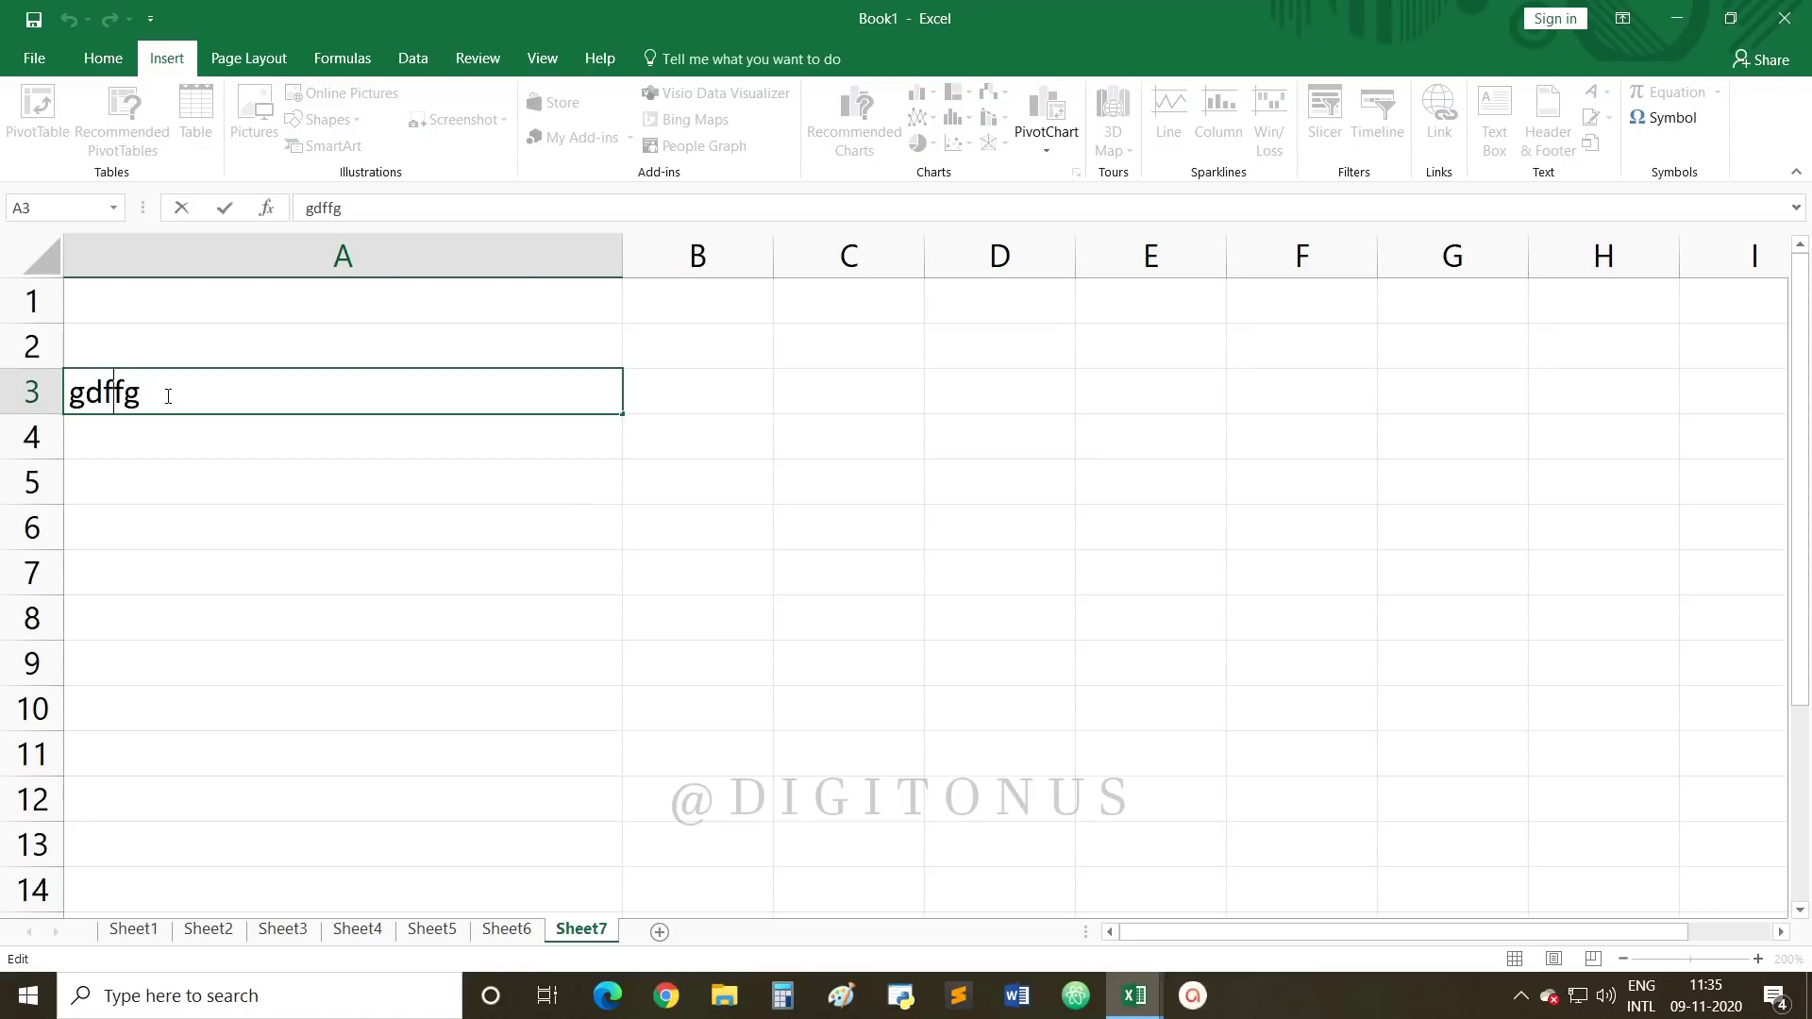
left_click(179, 473)
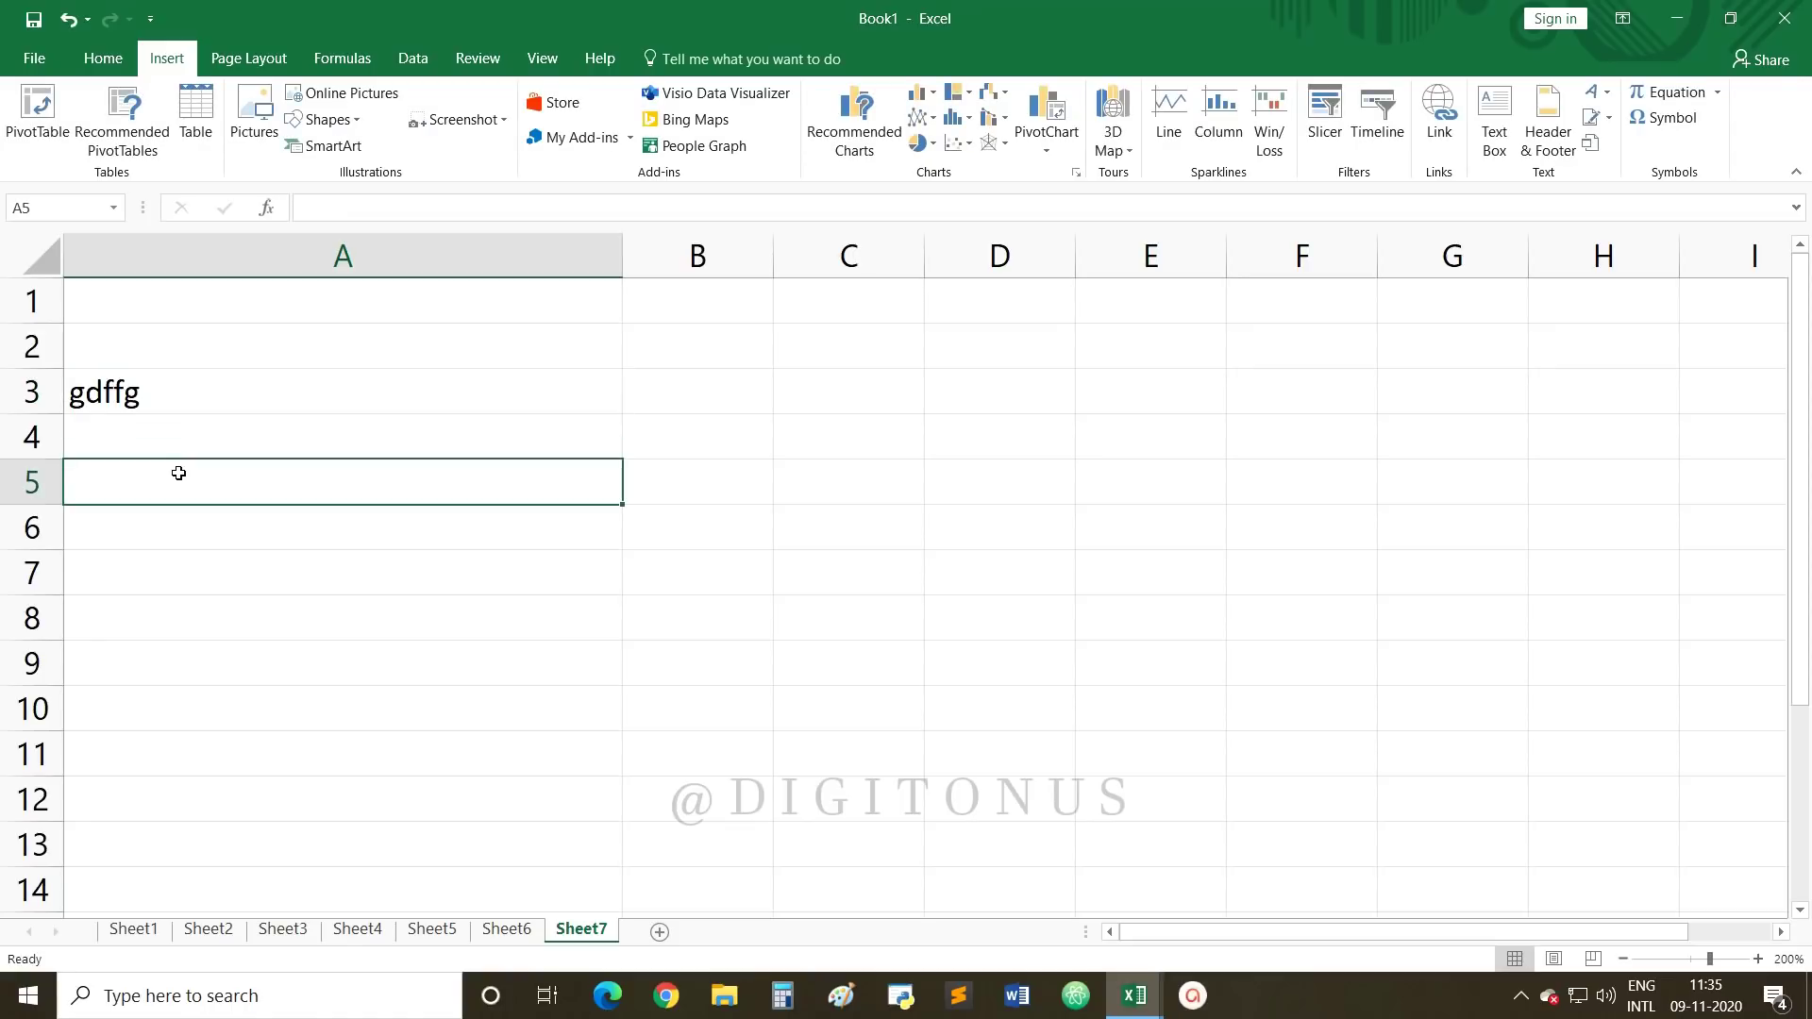
left_click(198, 403)
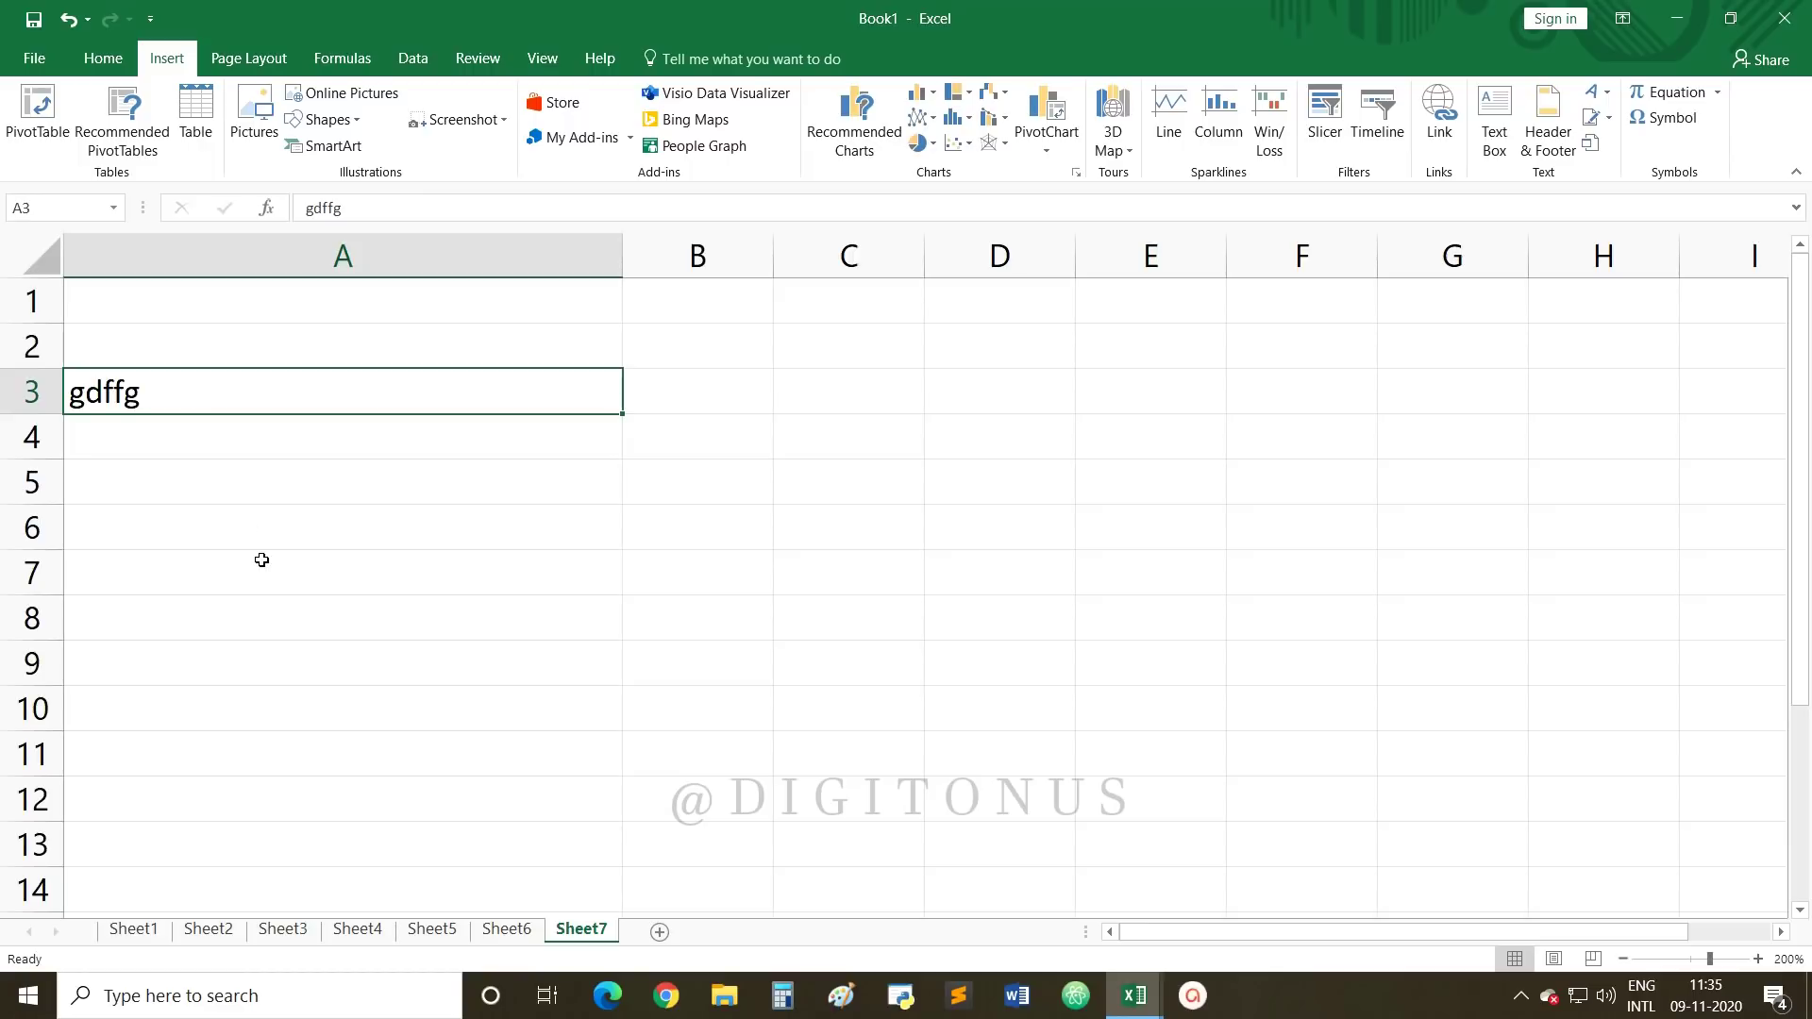
Step: Insert a hyperlink in A5 to Class 9A.pptx in Documents with the display text "PowerPoimt"
left_click(276, 487)
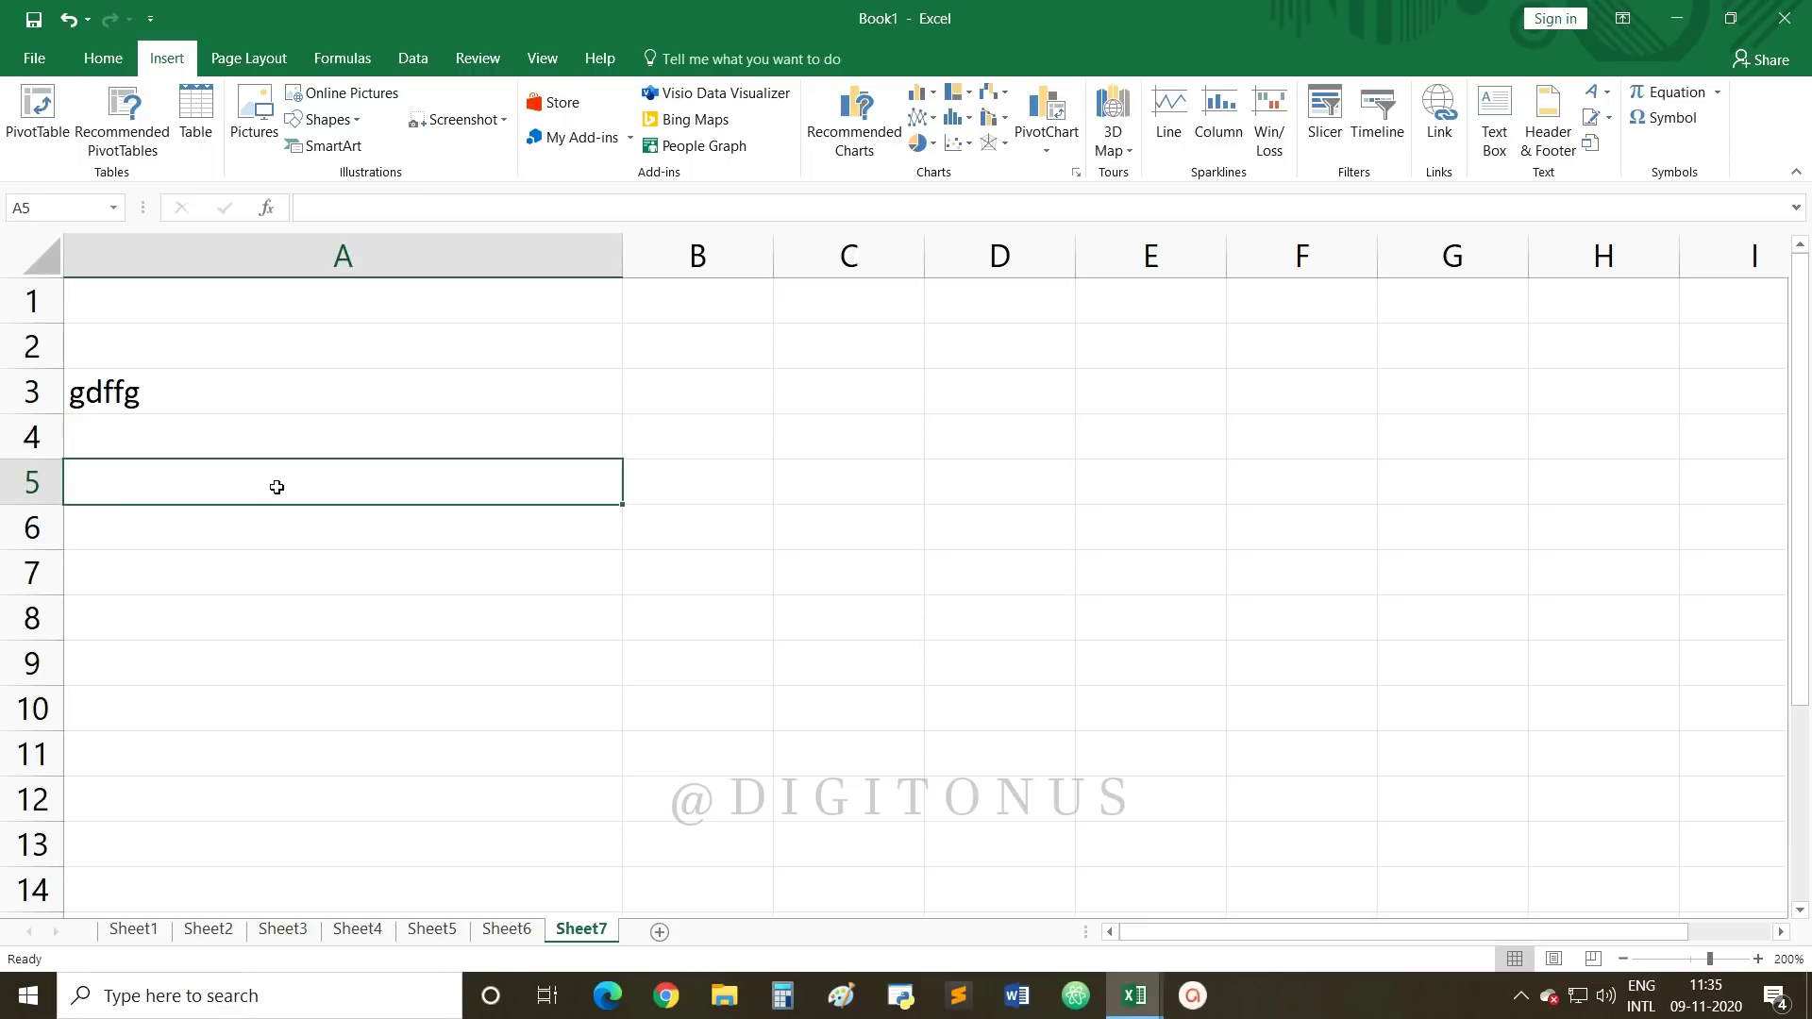
left_click(1438, 127)
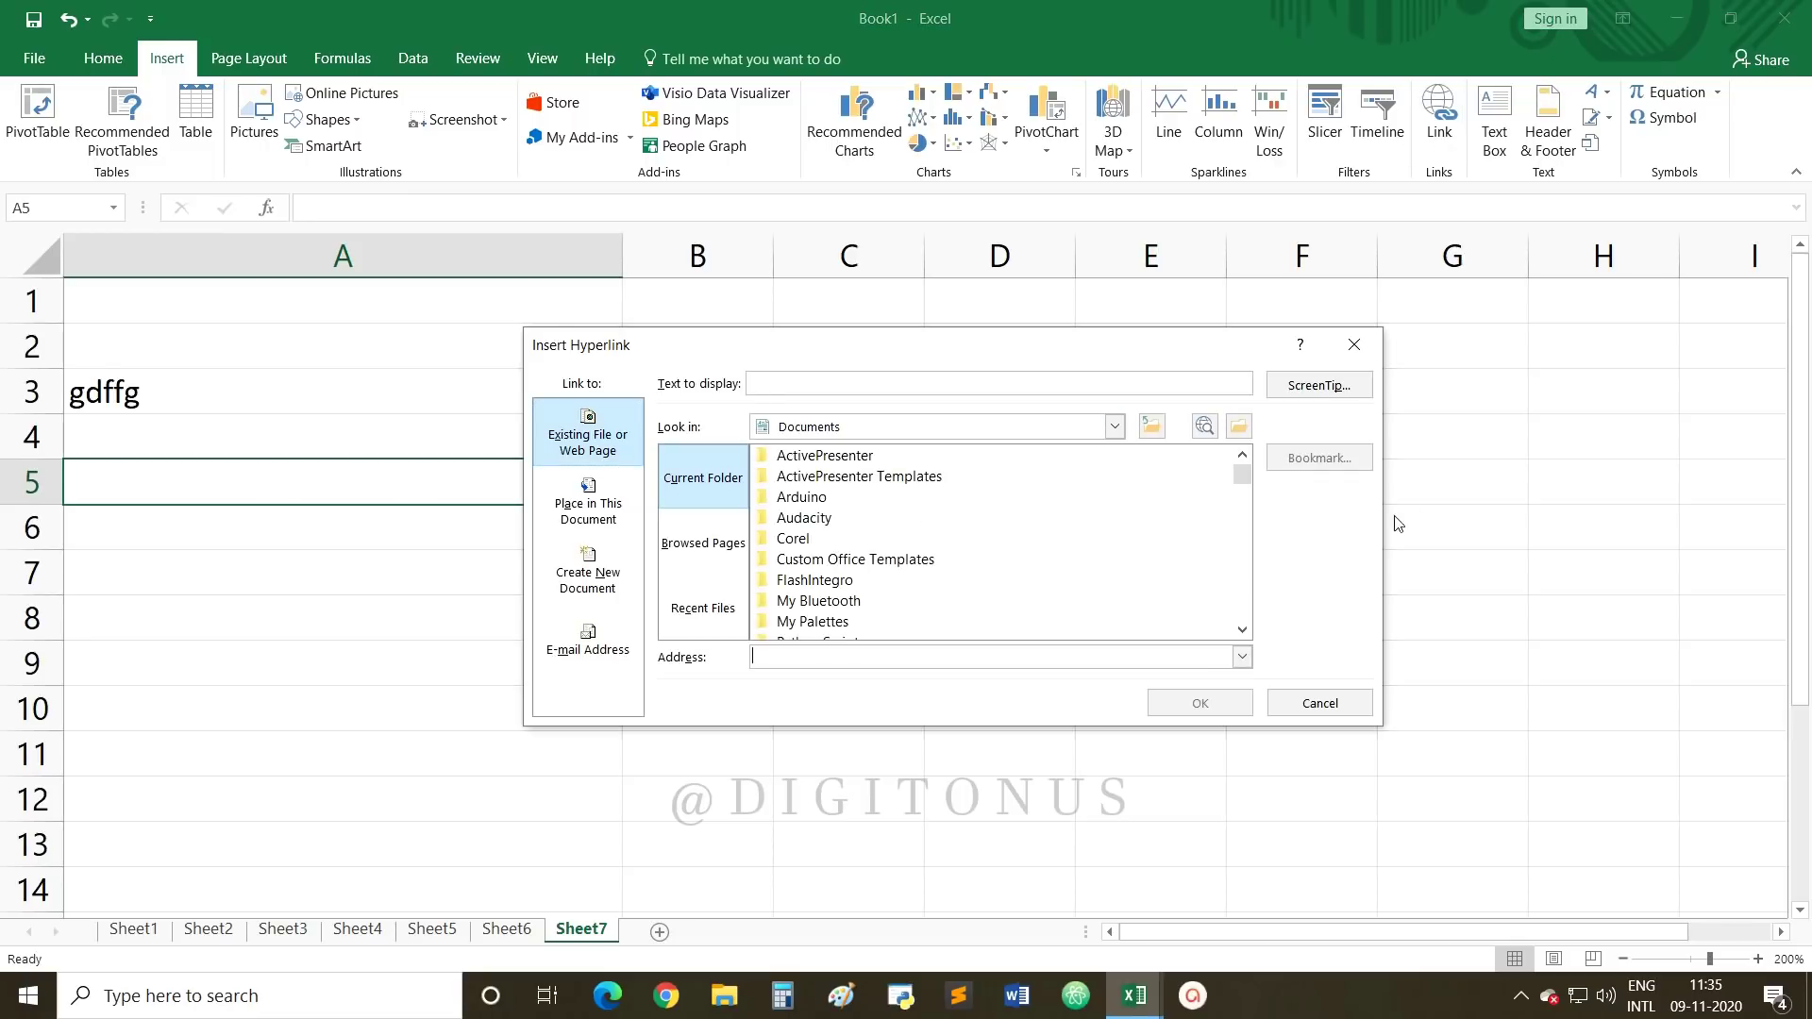
left_click_drag(1241, 475, 1243, 541)
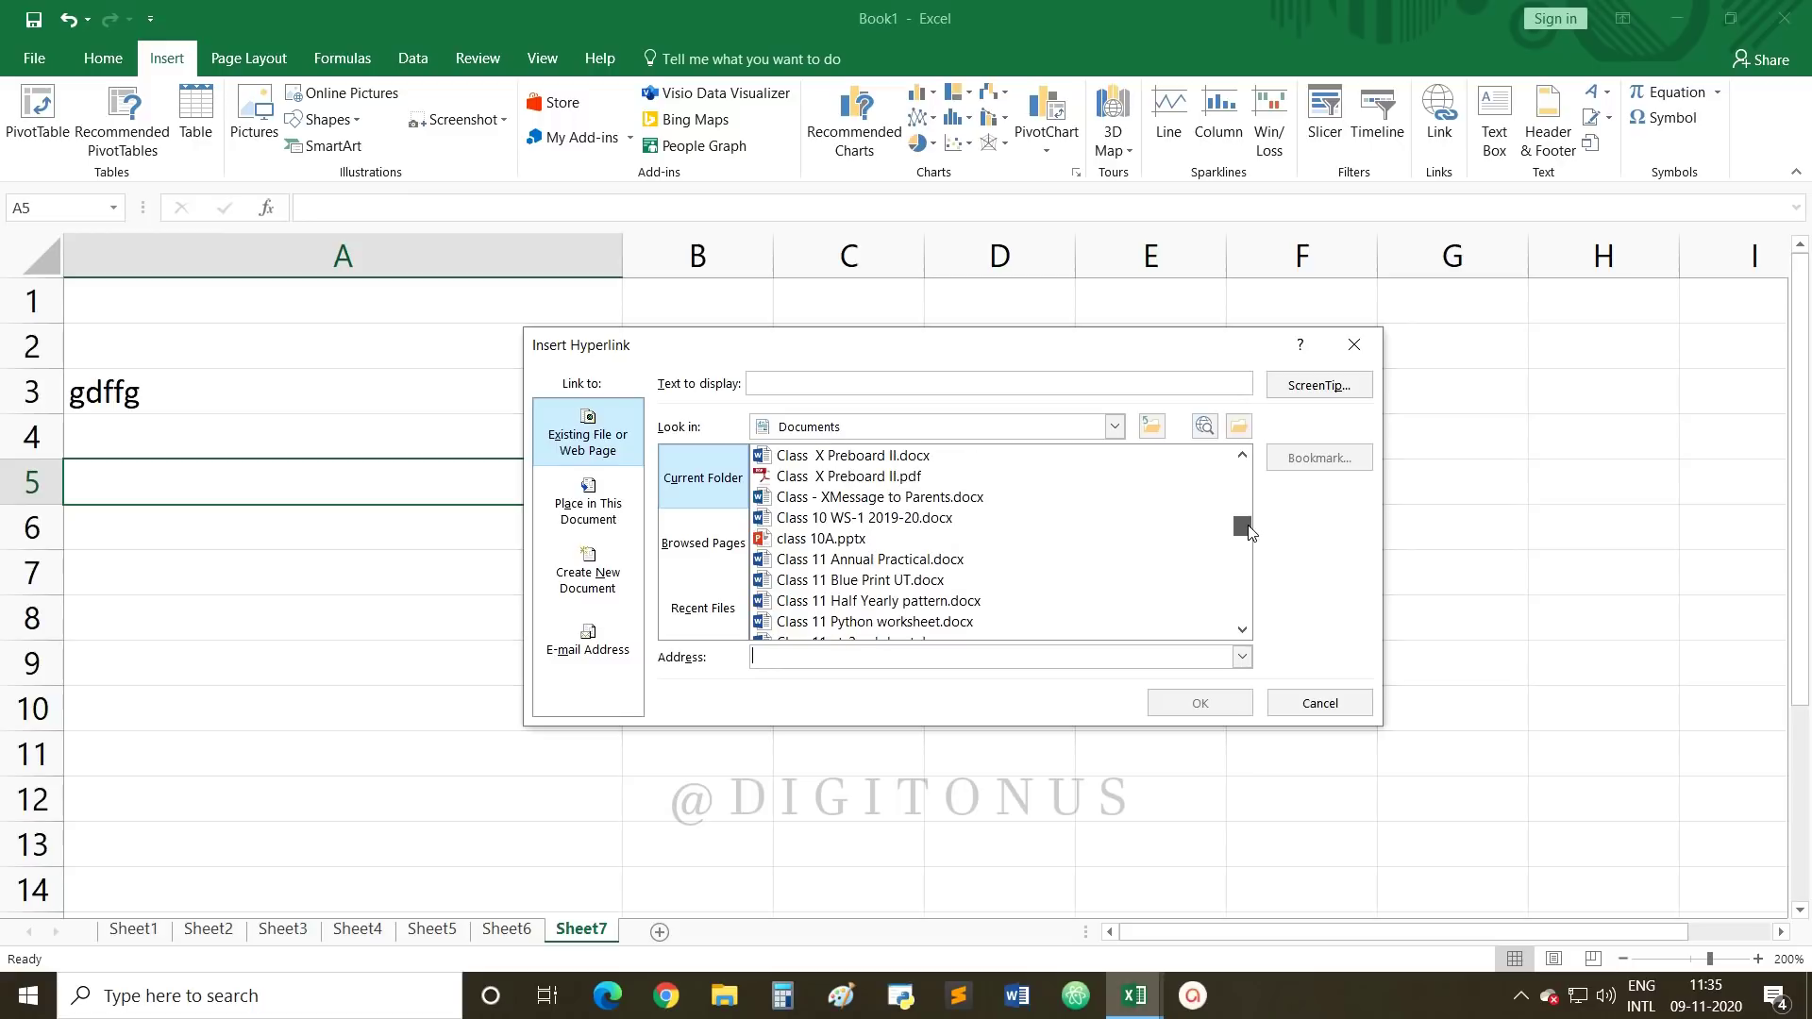
left_click(865, 476)
left_click_drag(1242, 526, 1245, 543)
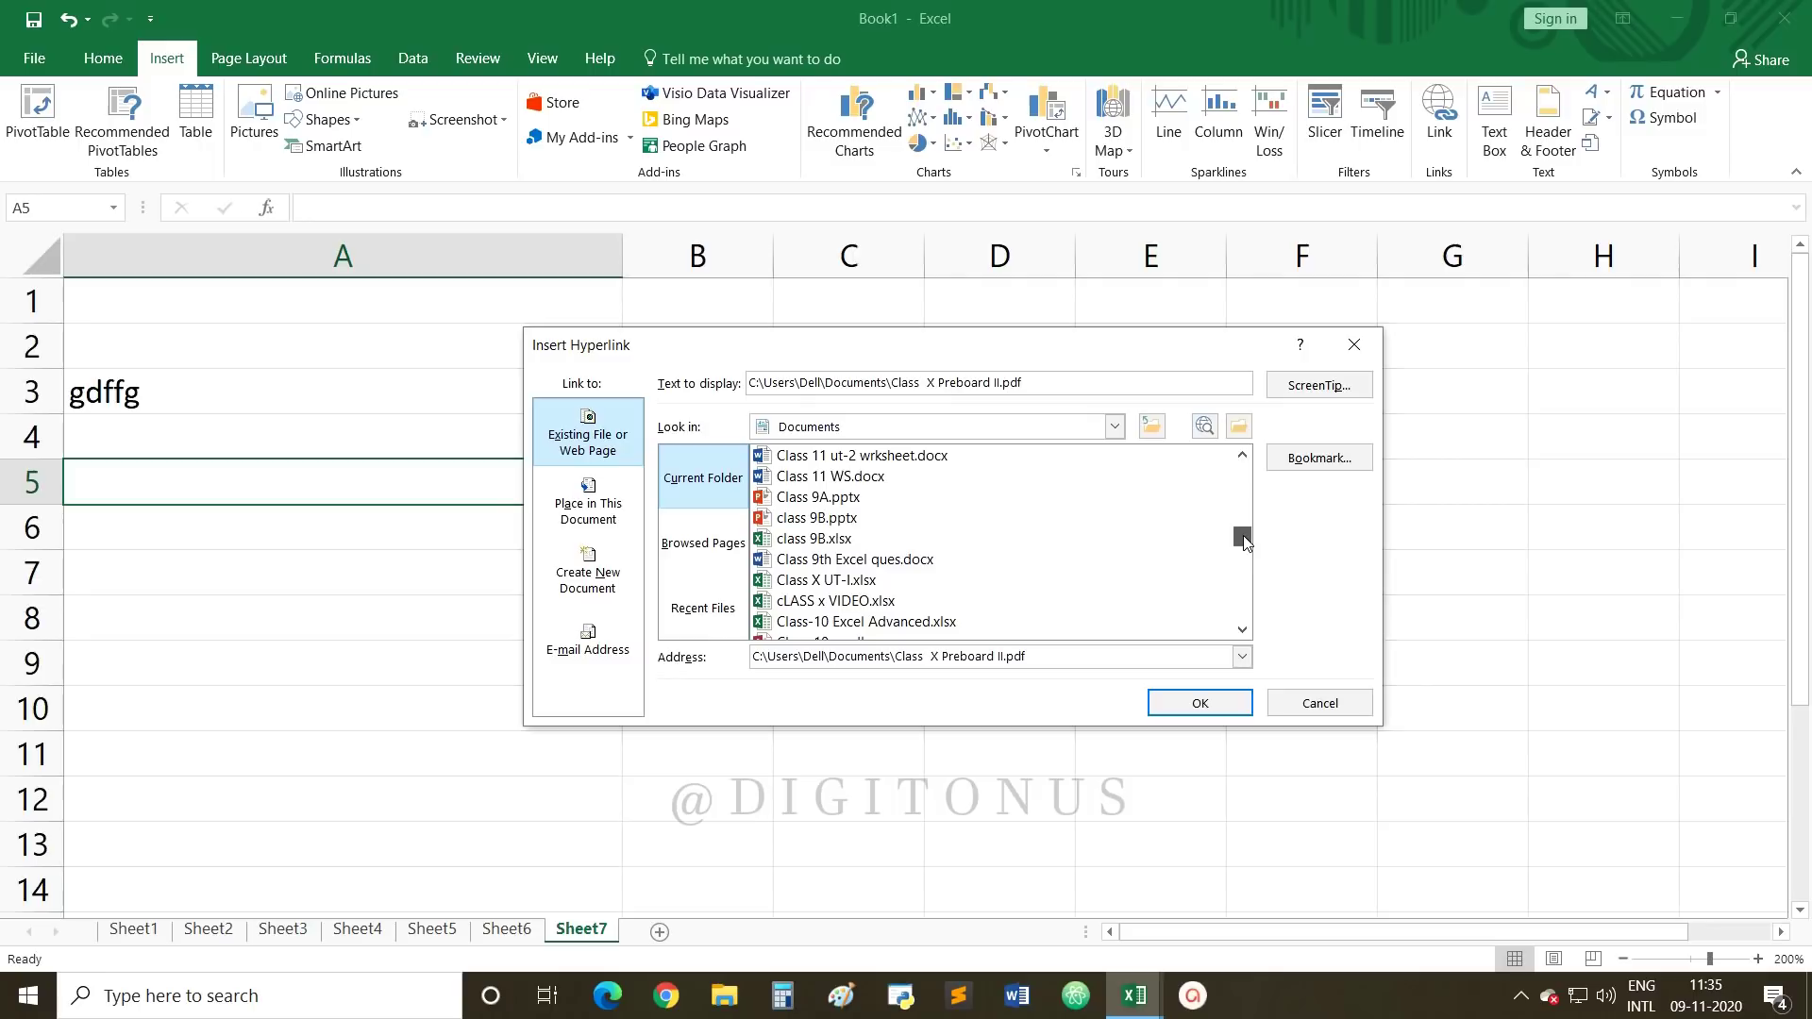
left_click(839, 501)
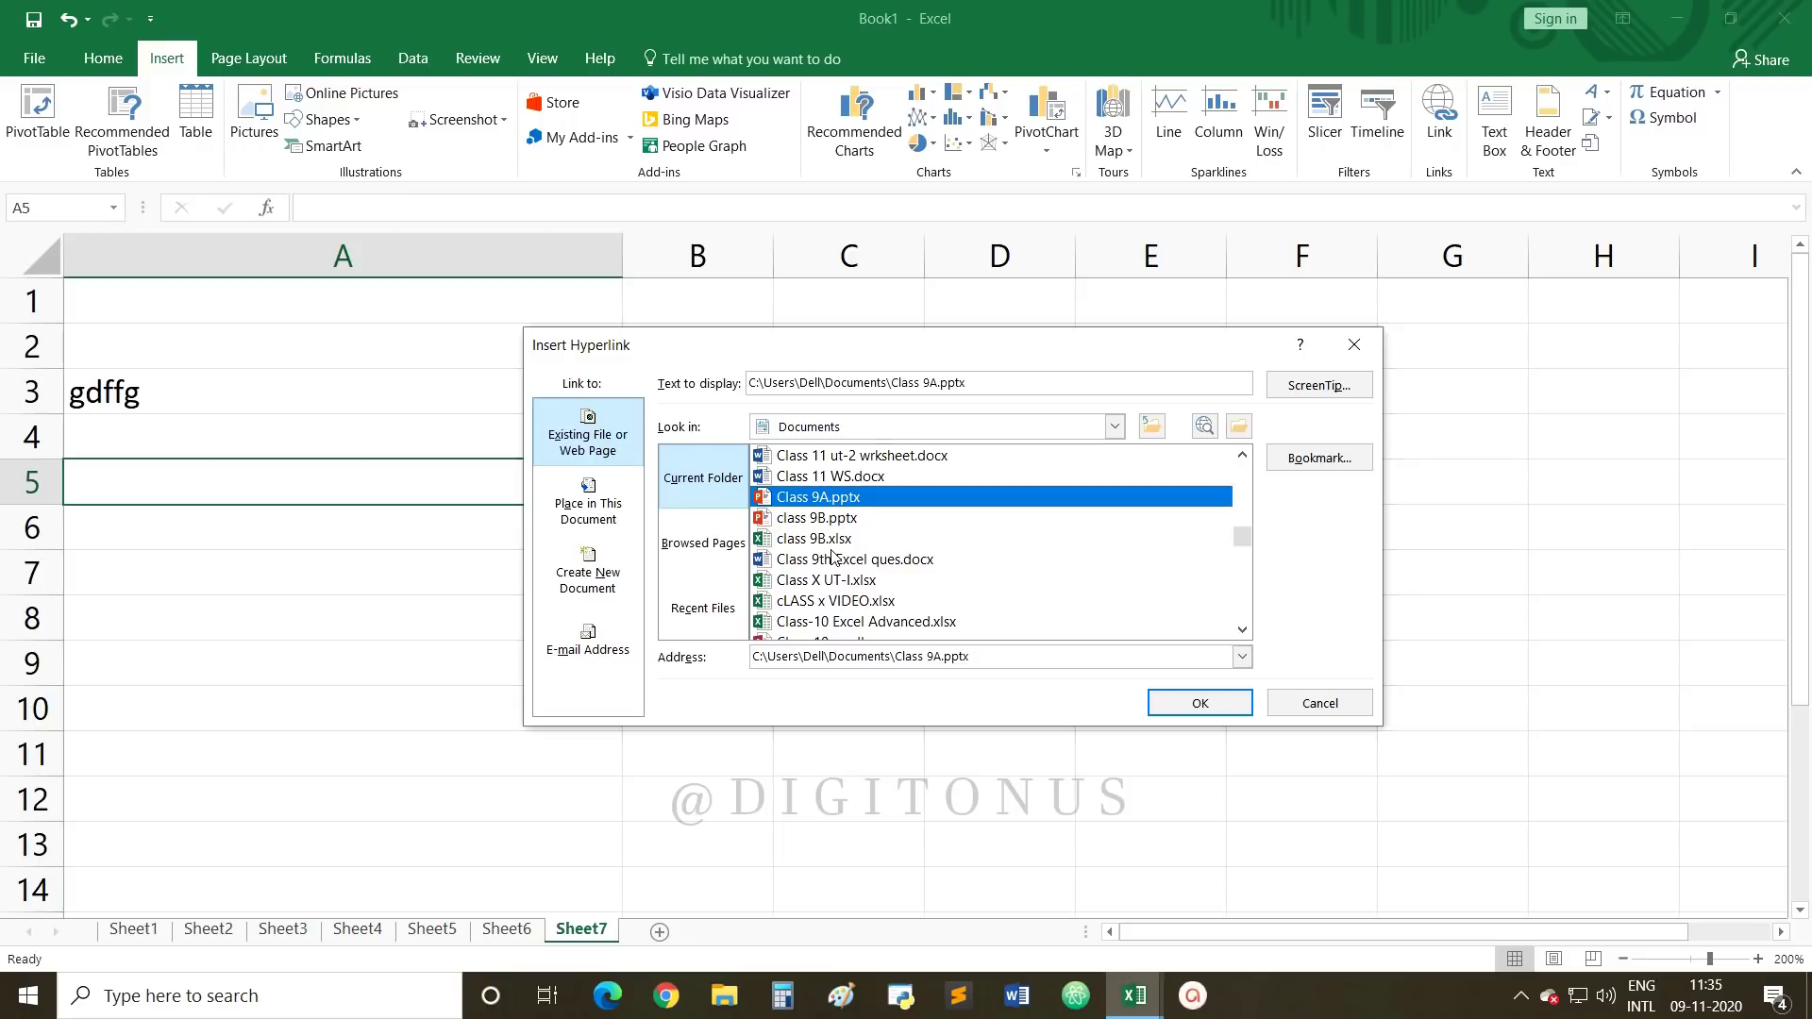
left_click(988, 385)
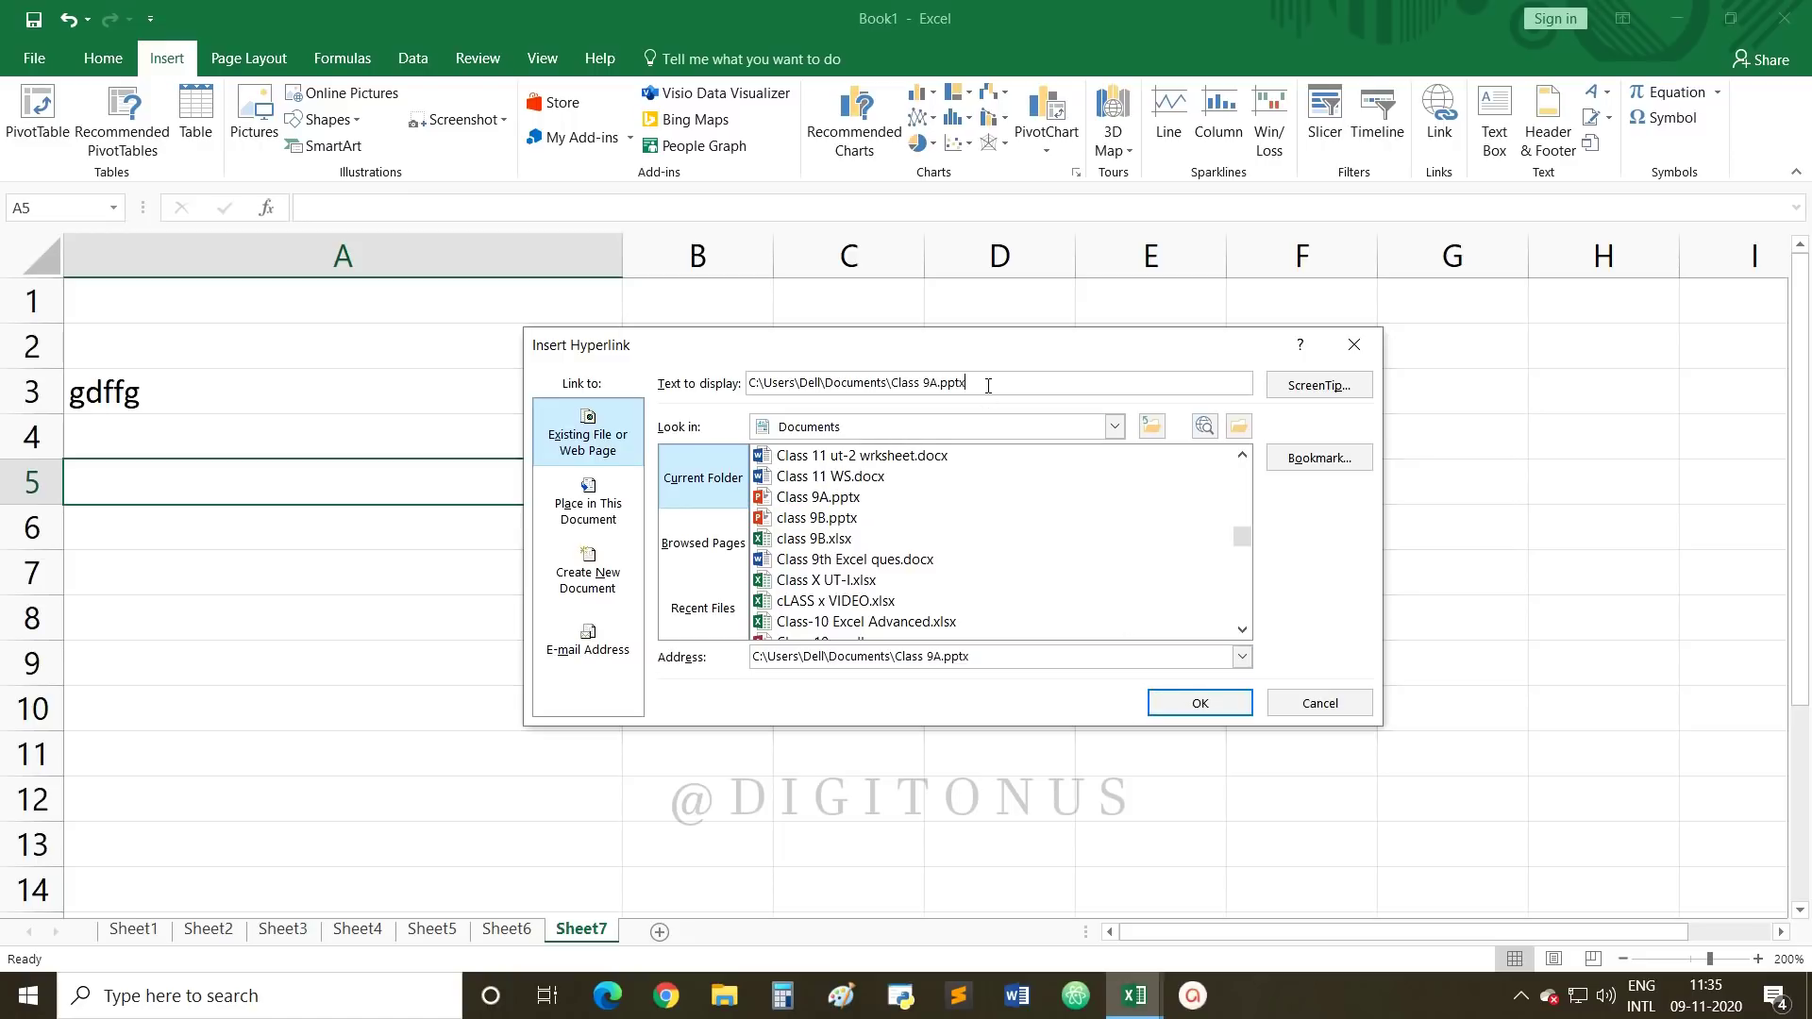
left_click_drag(988, 385, 577, 387)
type("Po")
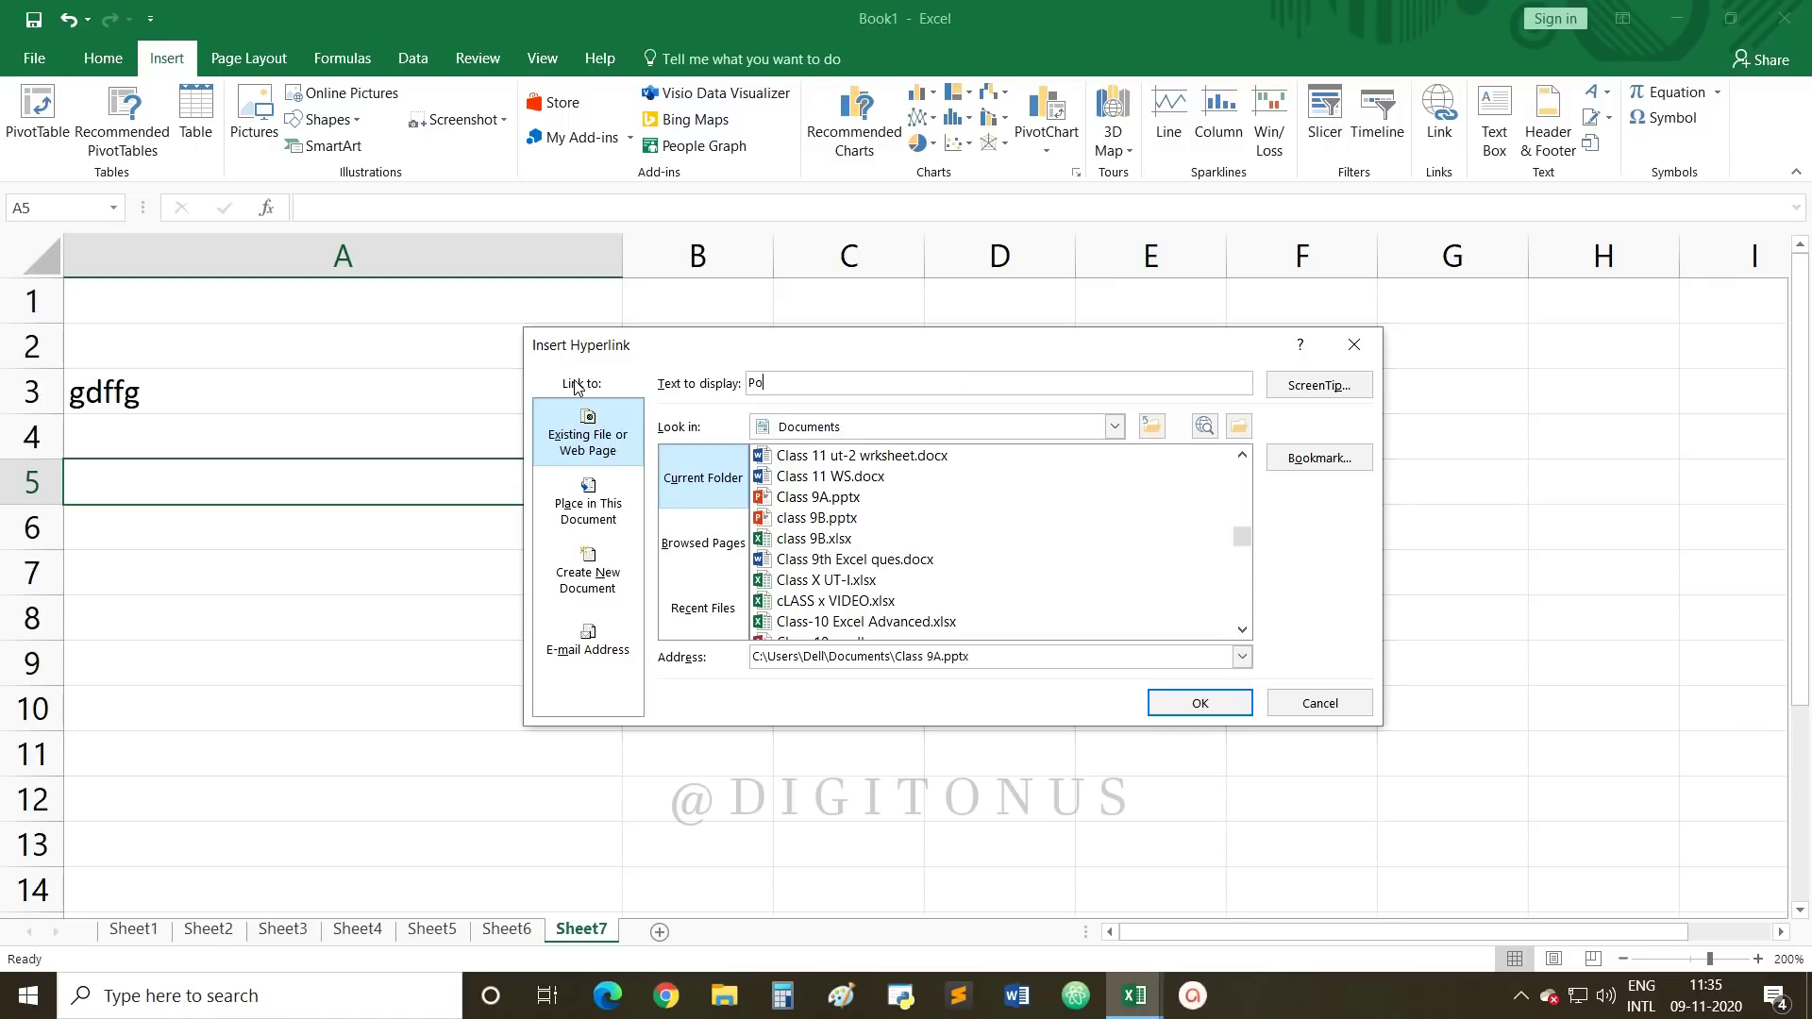
type("werPoimt")
left_click(1191, 710)
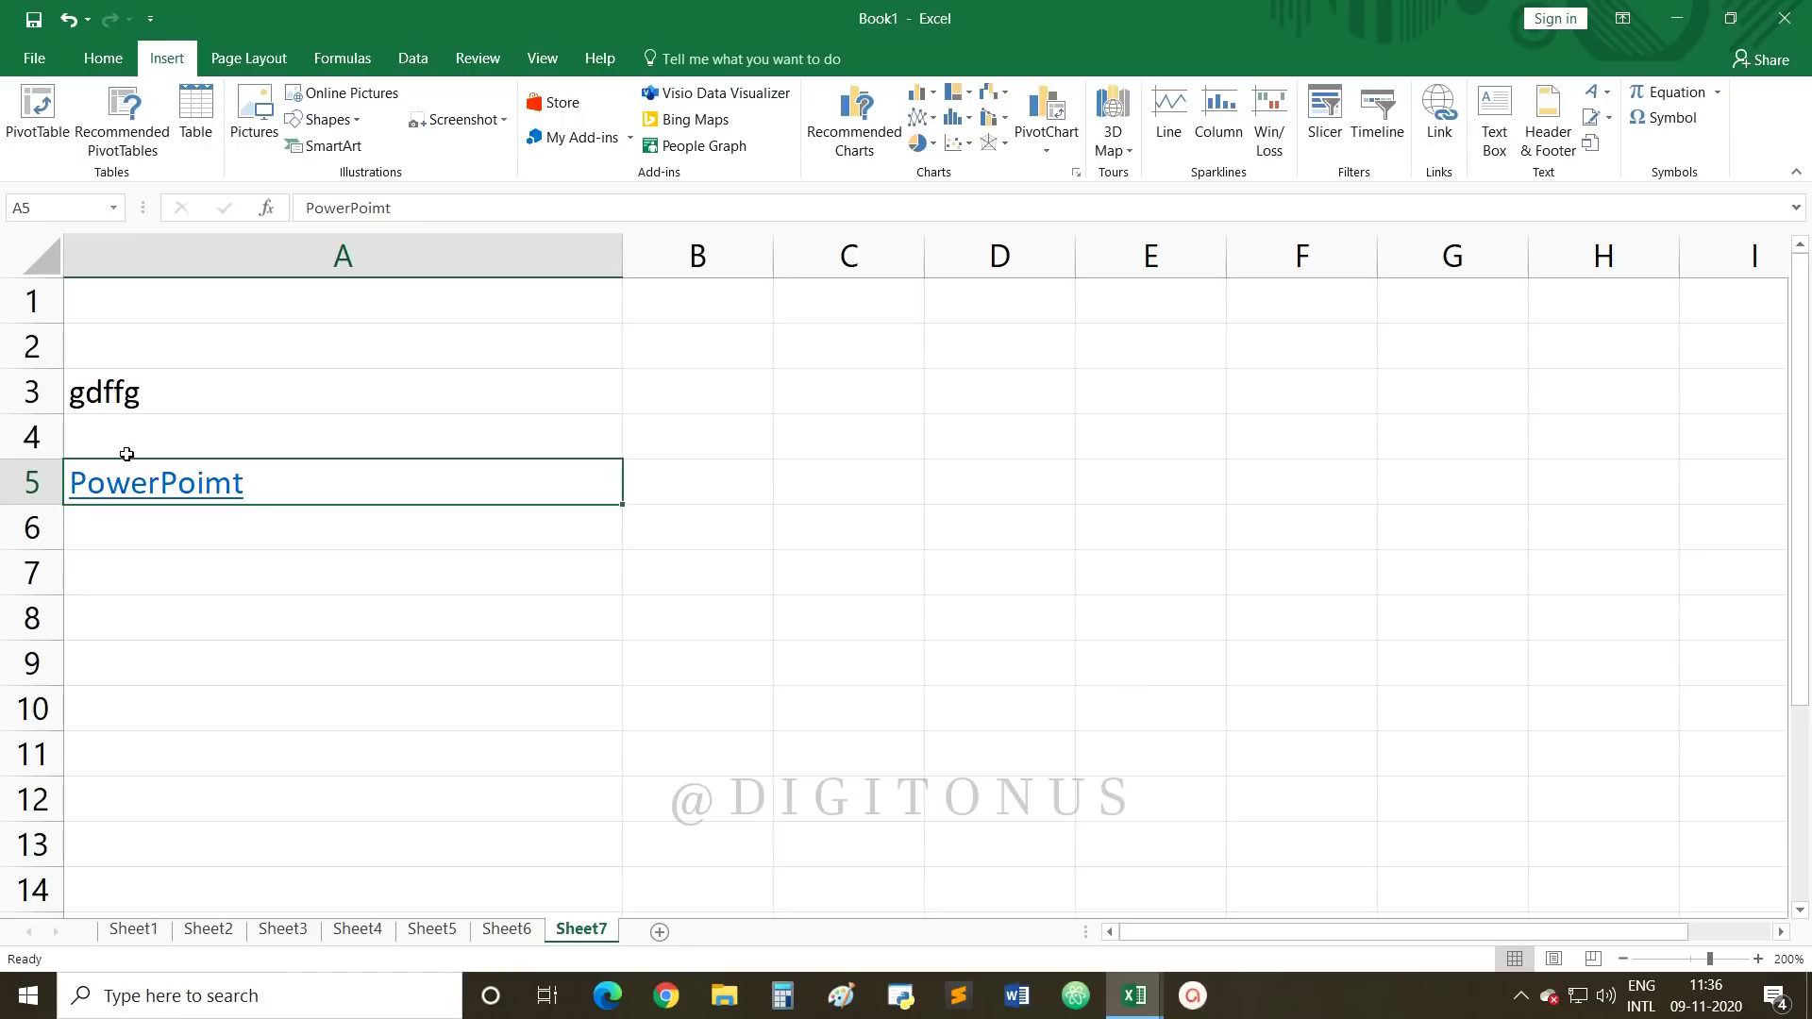
Step: Follow the hyperlink in A5, accept the security notice, and close the Class 9A.pptx presentation
left_click(202, 599)
left_click(180, 495)
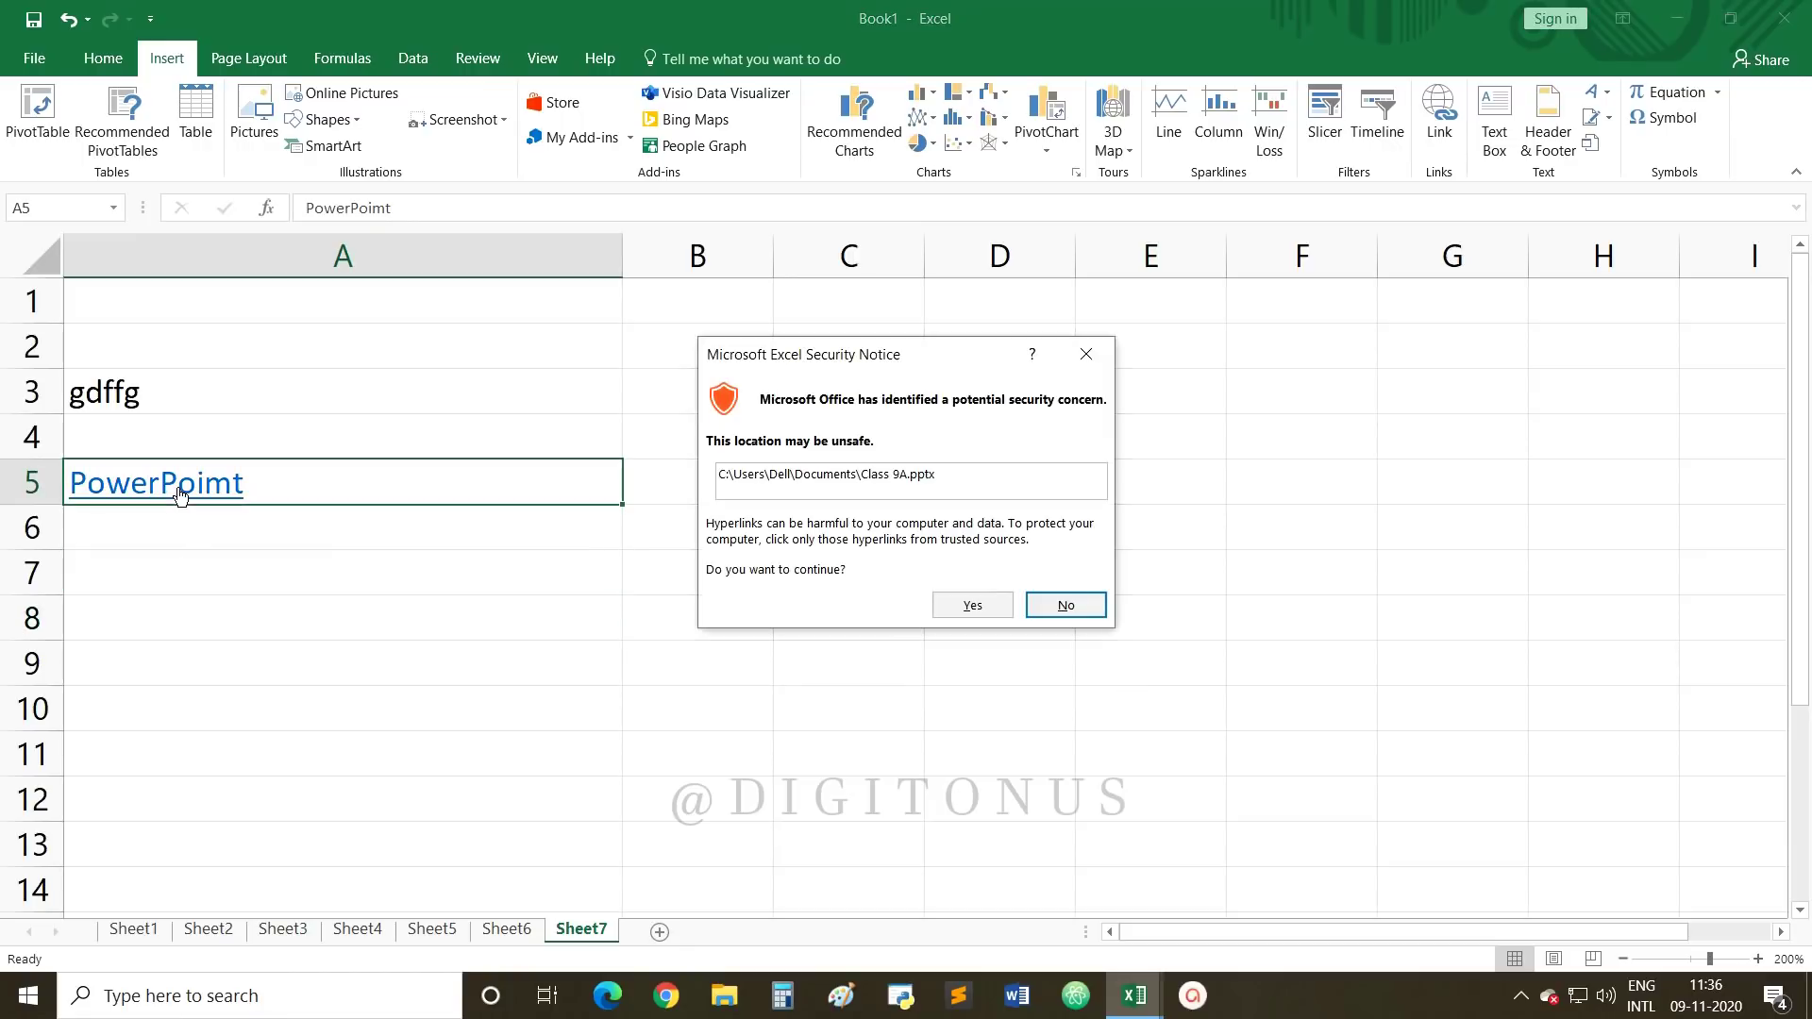
left_click(970, 618)
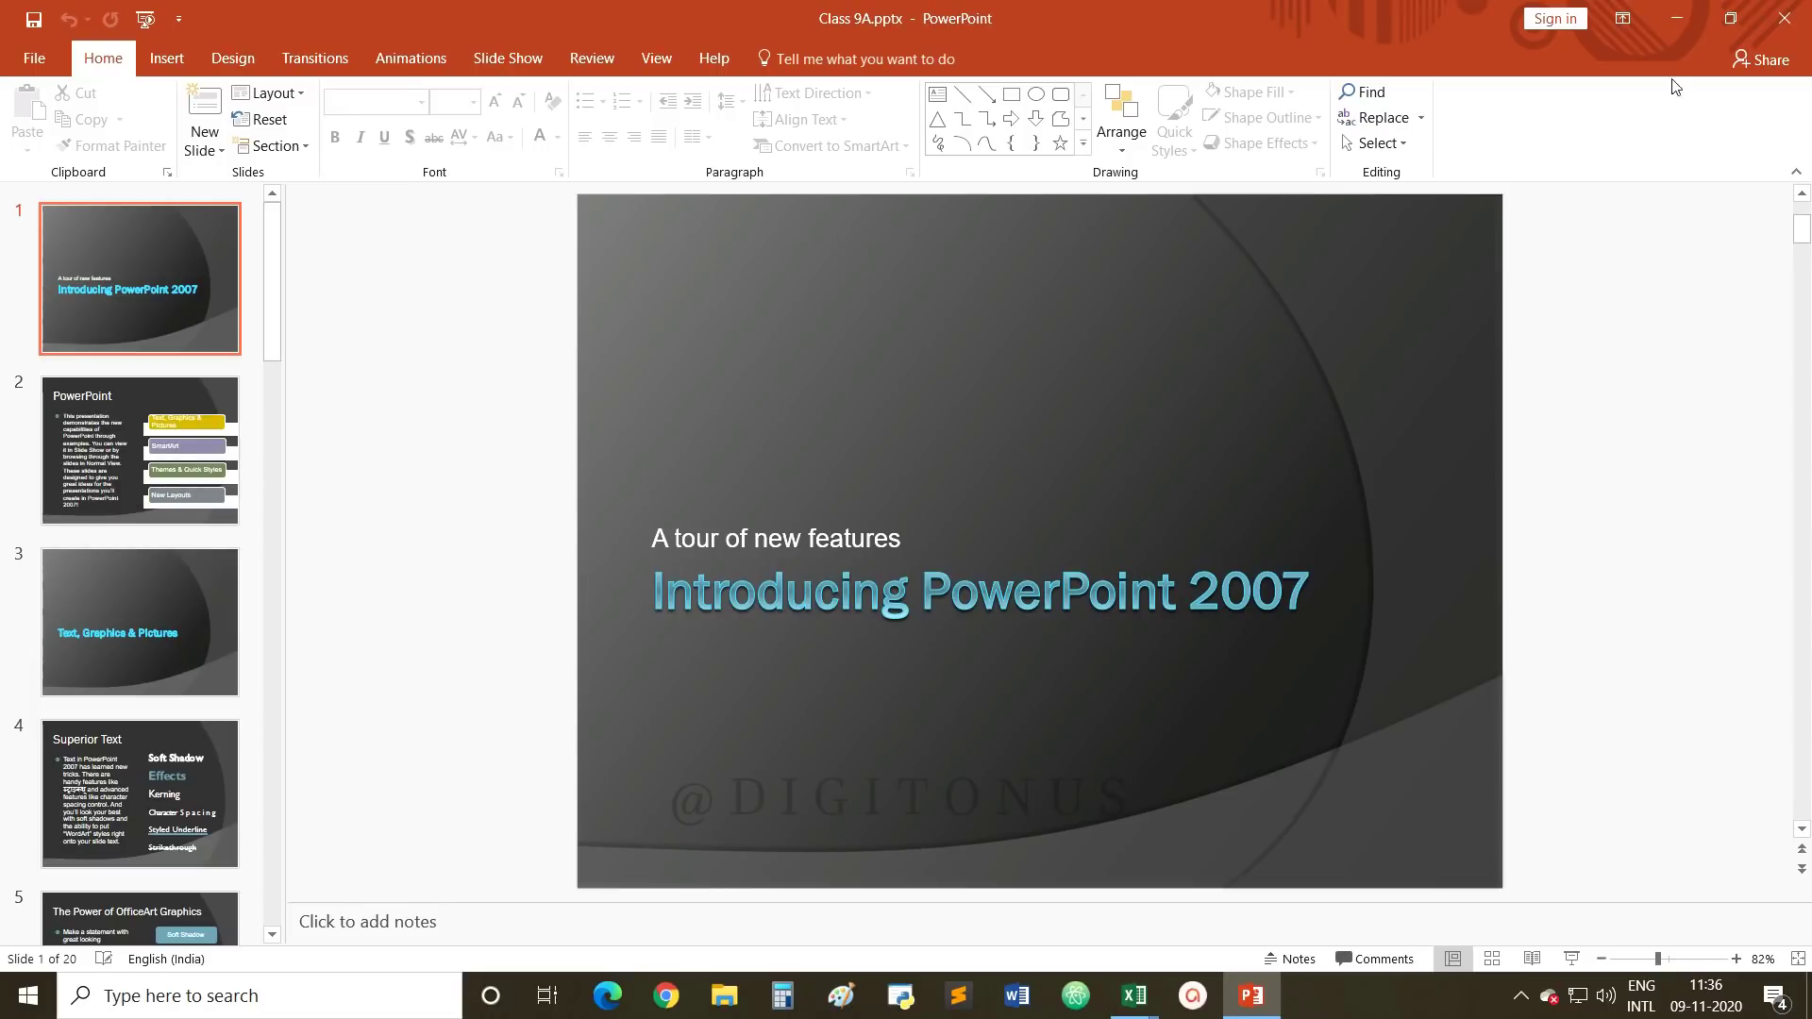
left_click(1777, 19)
Step: Open the hyperlink in A5 for editing and remove the link from the cell
right_click(195, 491)
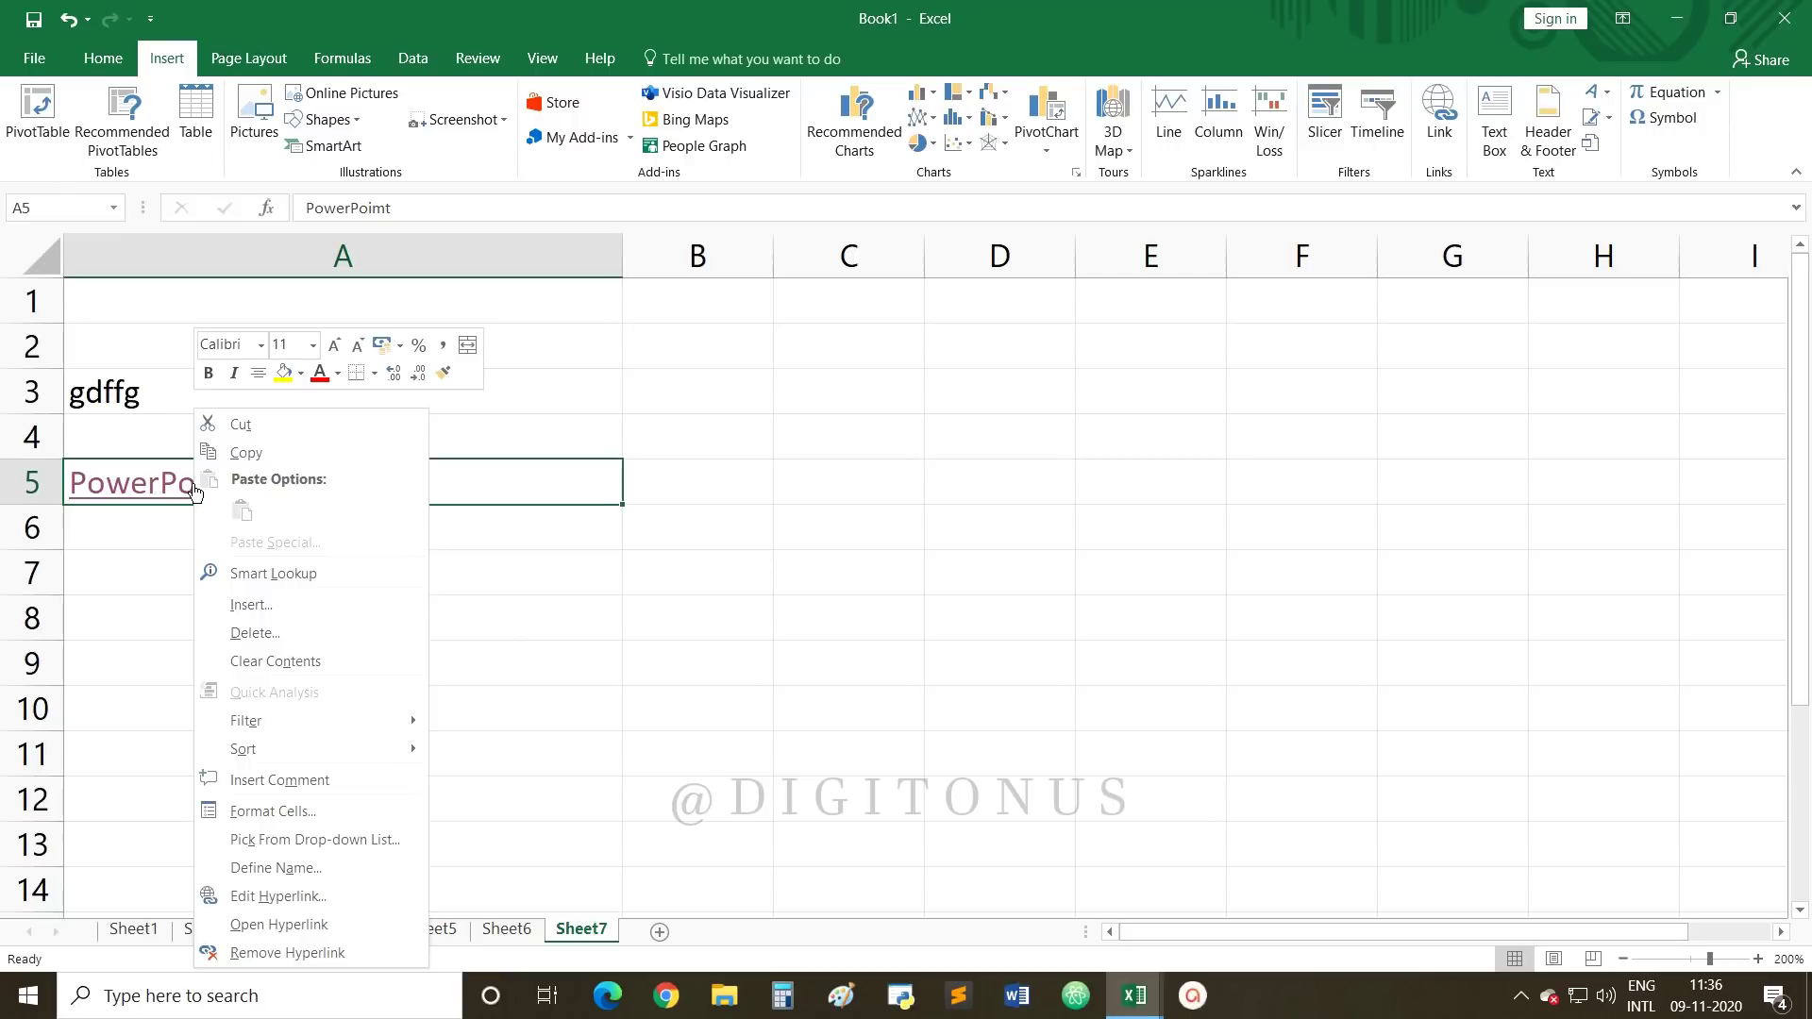
key("Escape")
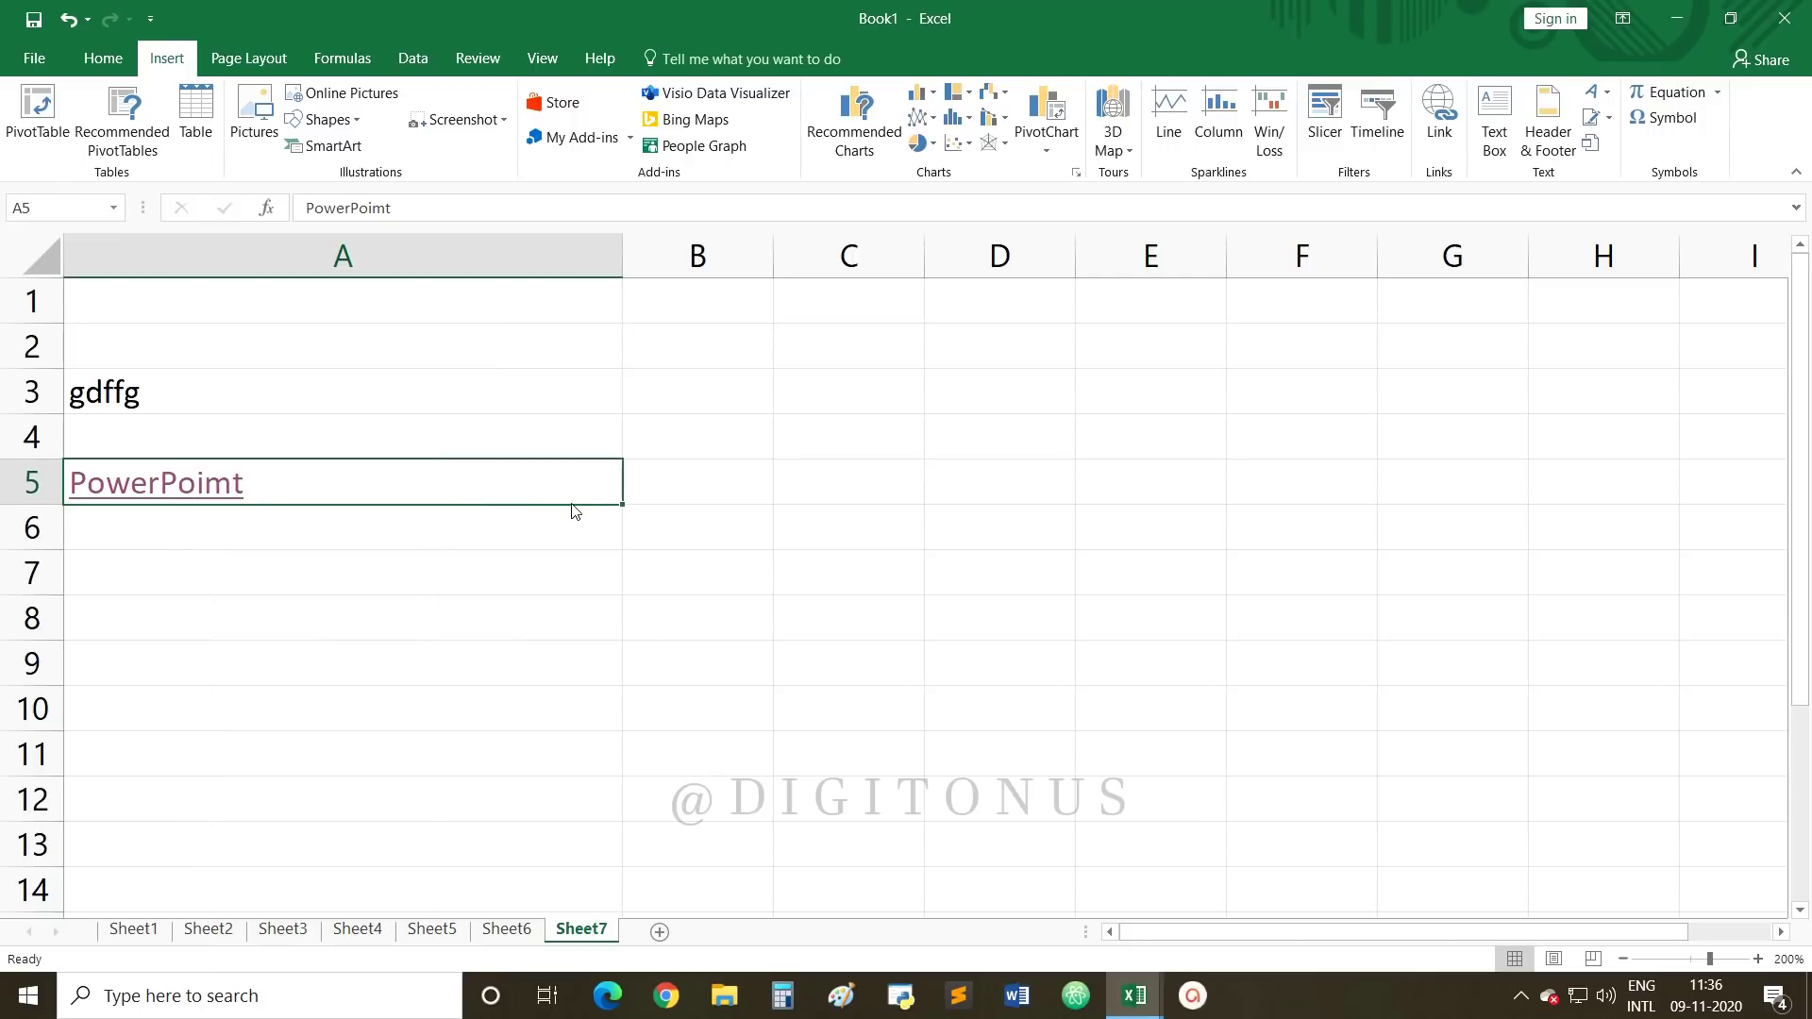
left_click(548, 548)
left_click(551, 474)
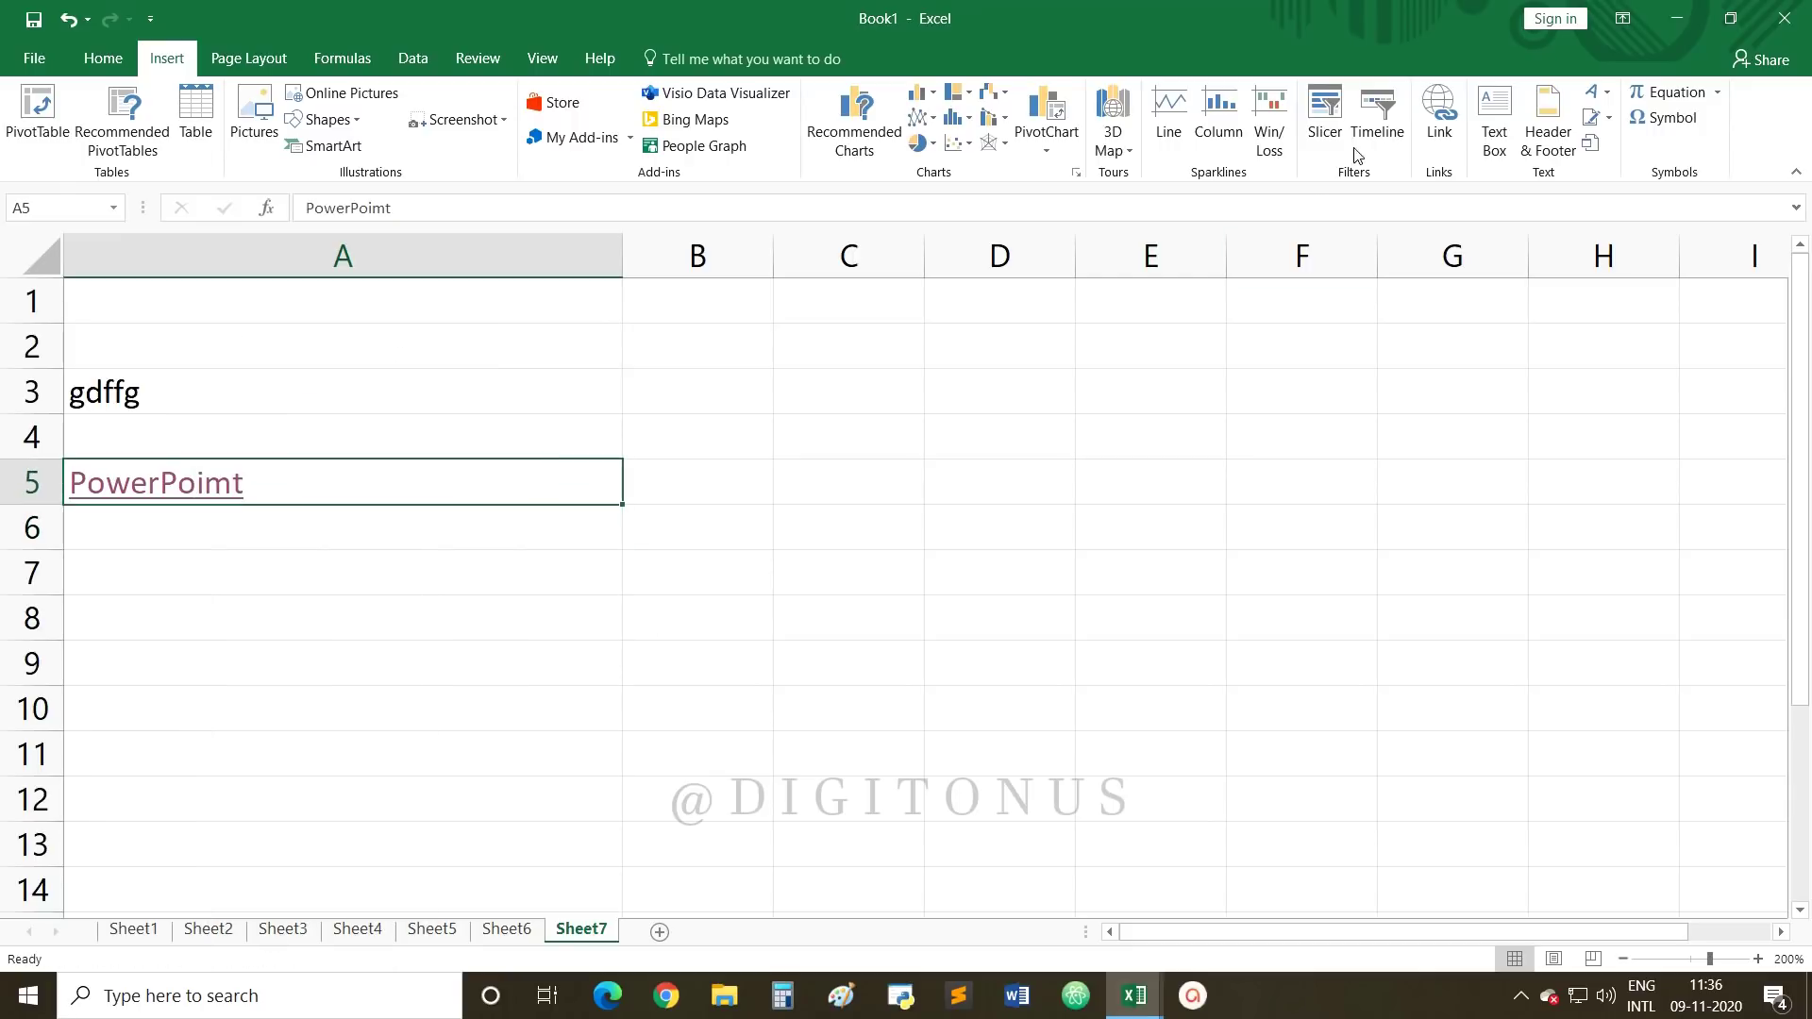
left_click(1438, 110)
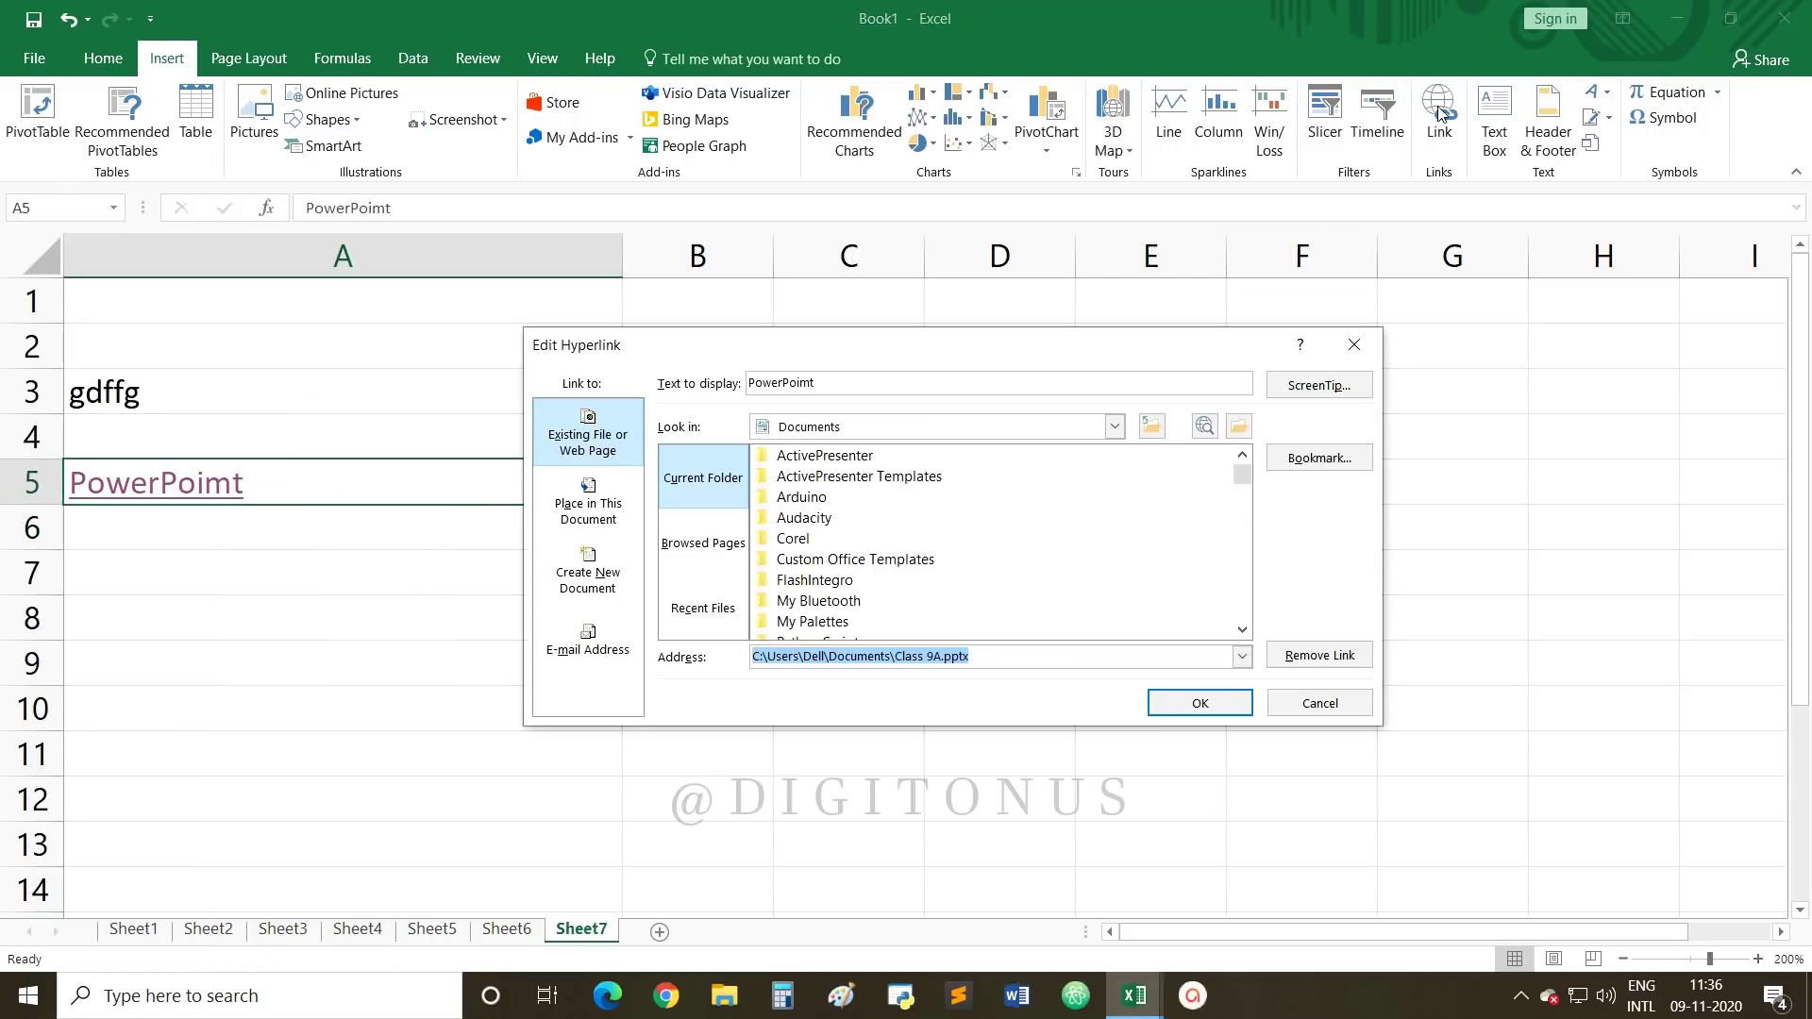
left_click(1319, 655)
left_click(408, 564)
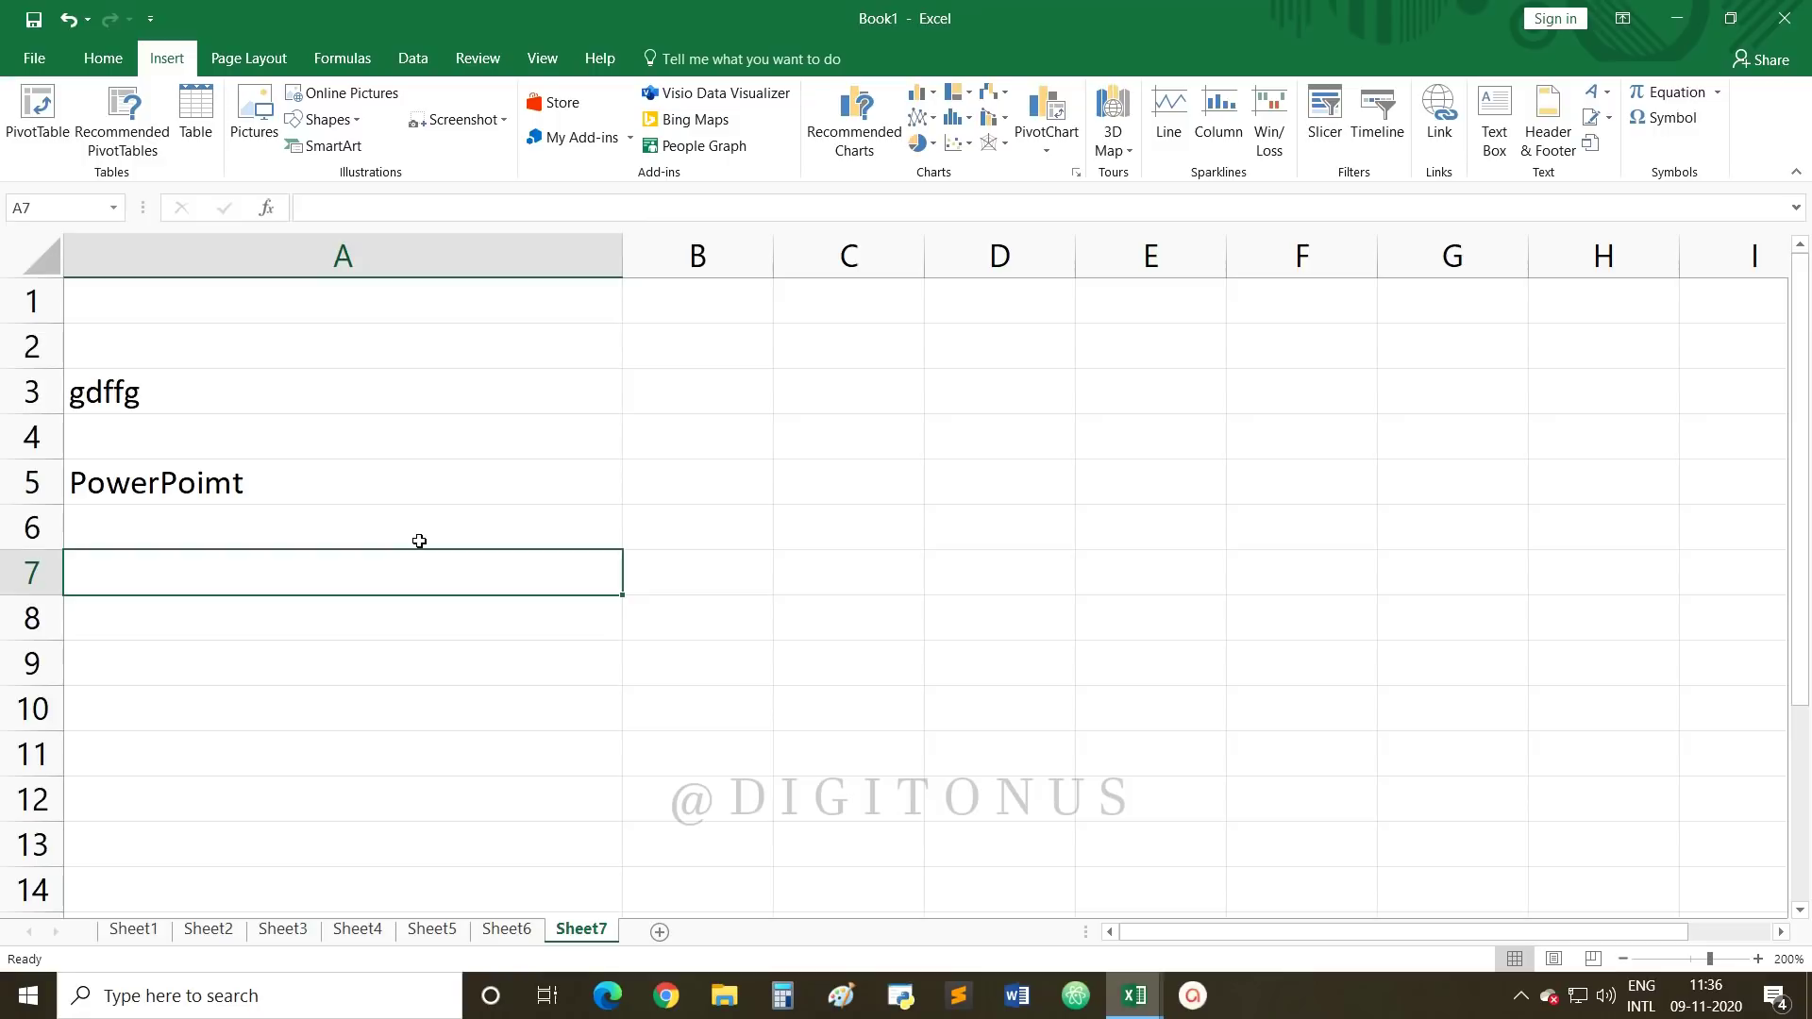
left_click(1436, 136)
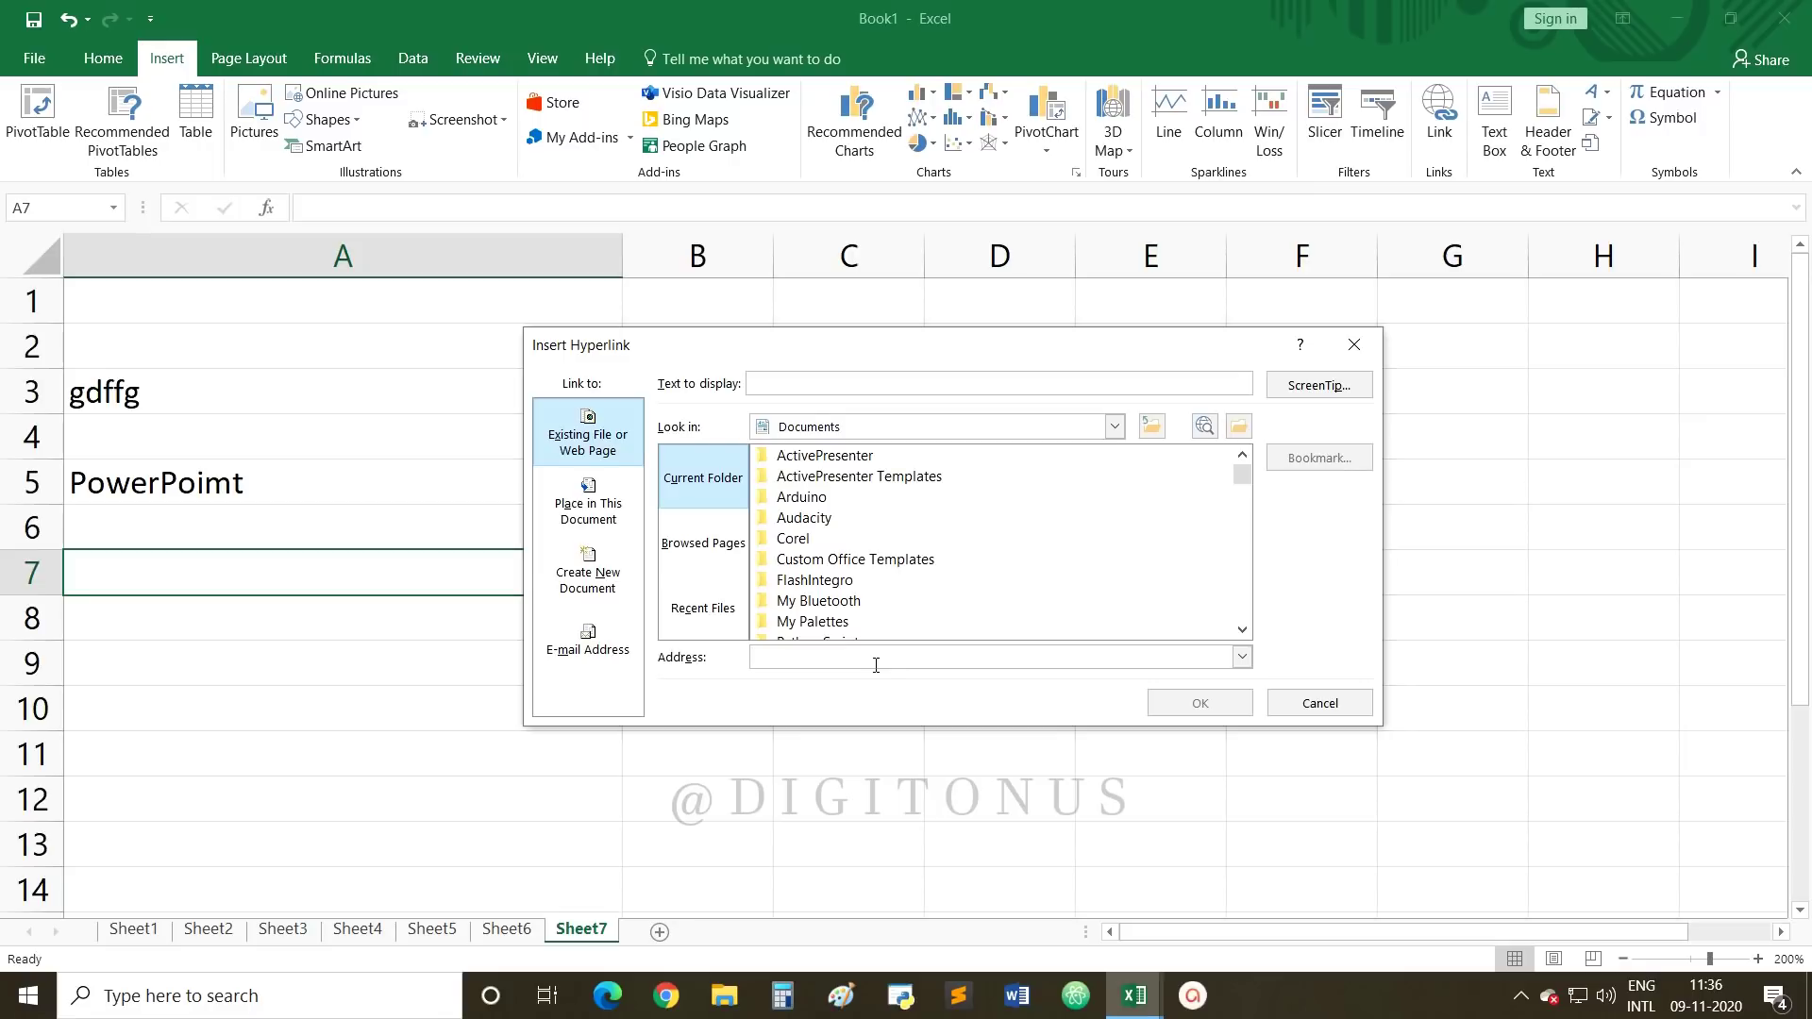
type("http://www.digi")
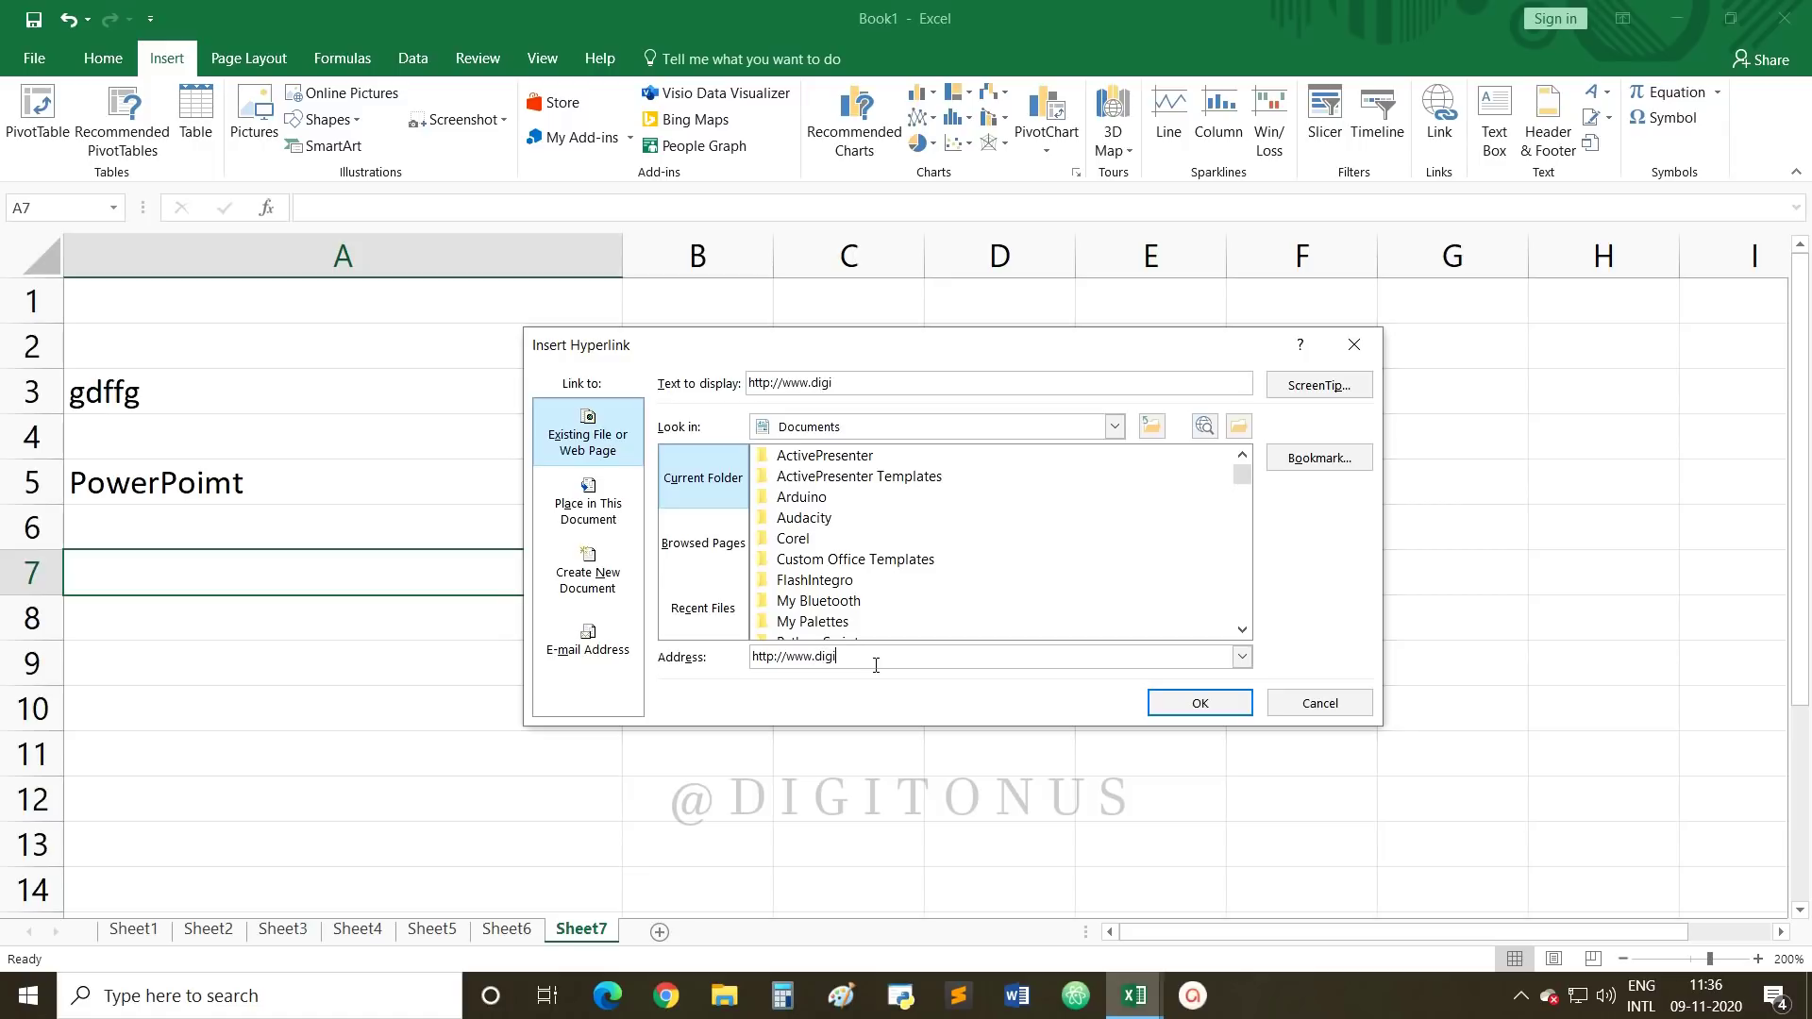
type("tonus.in")
left_click_drag(888, 382, 709, 380)
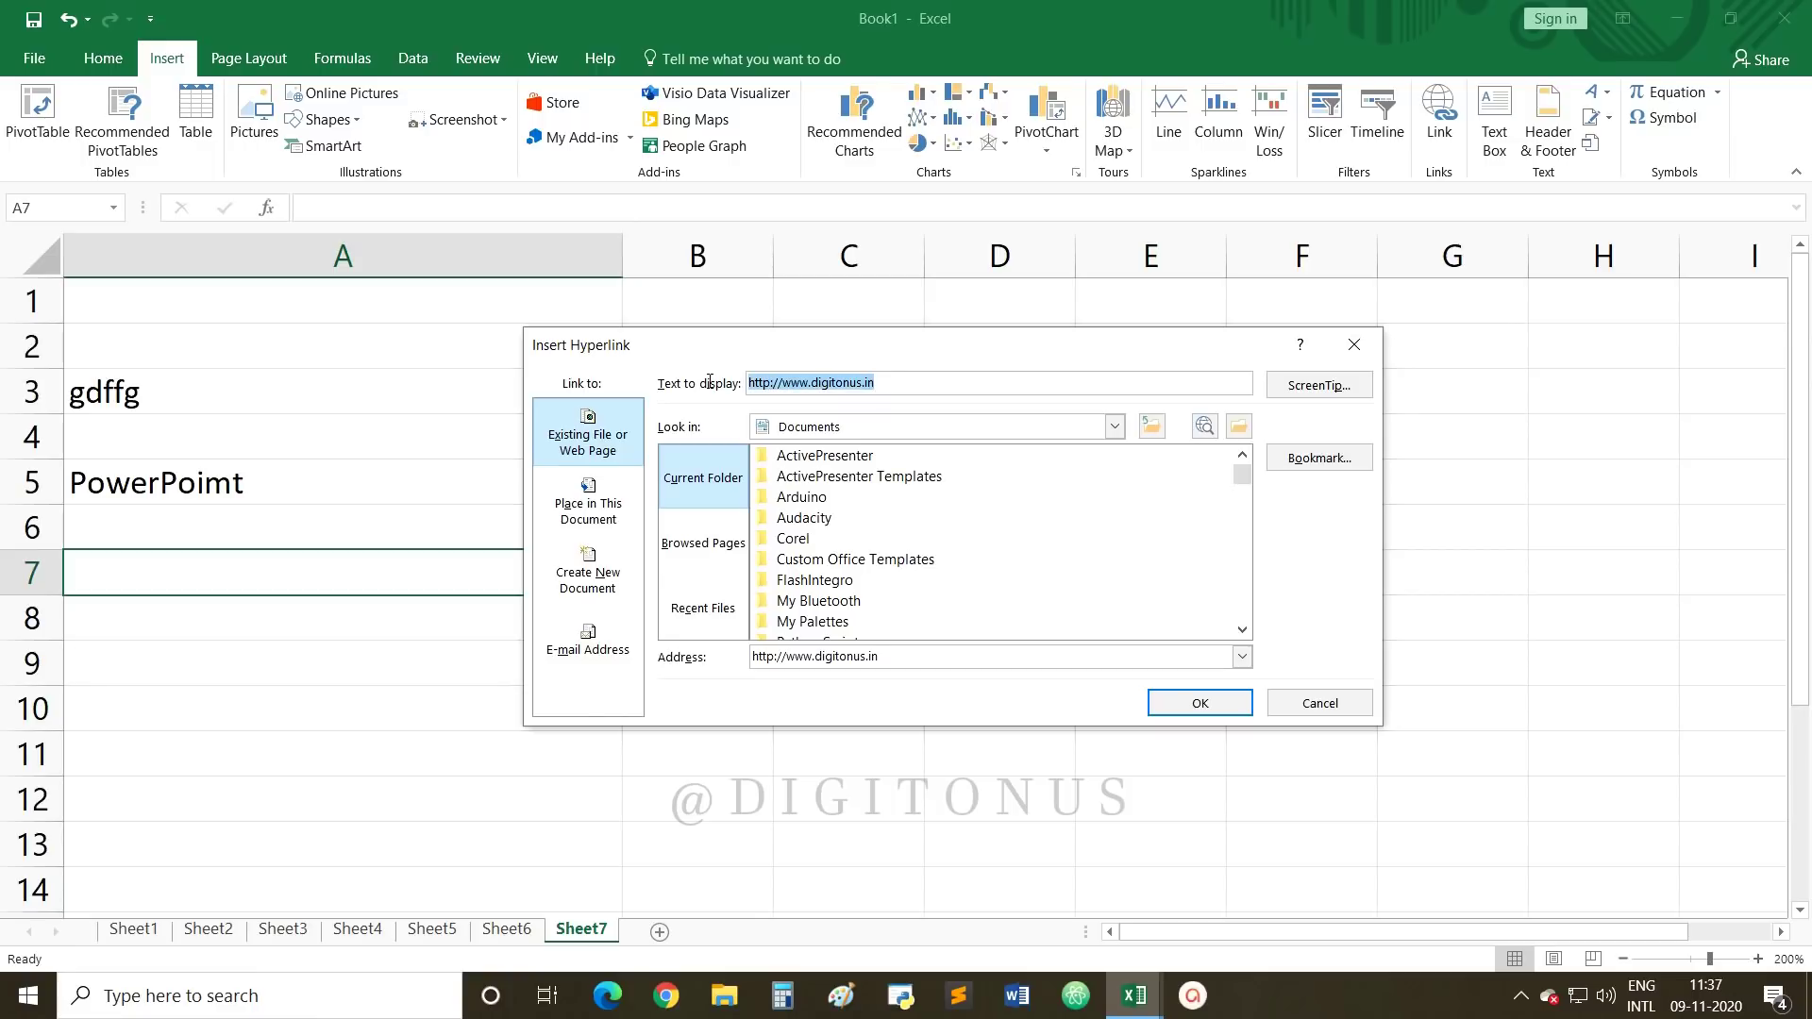
type("Click here")
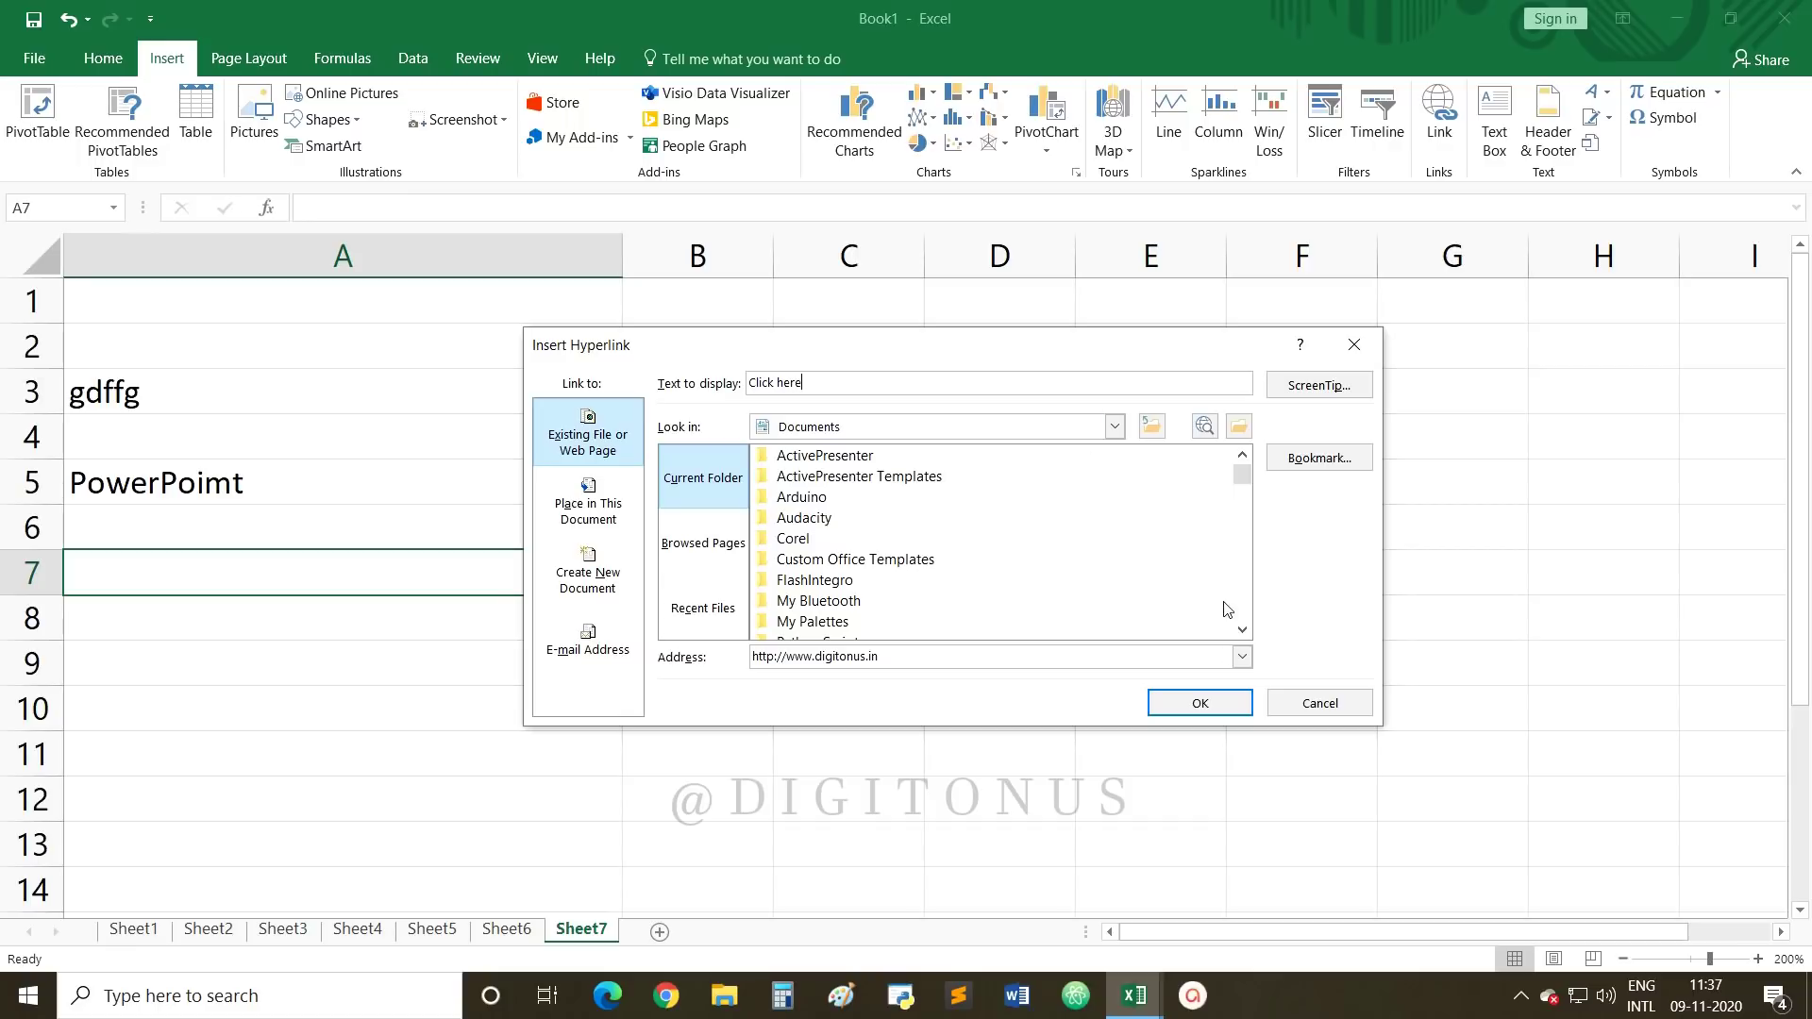
left_click(1199, 702)
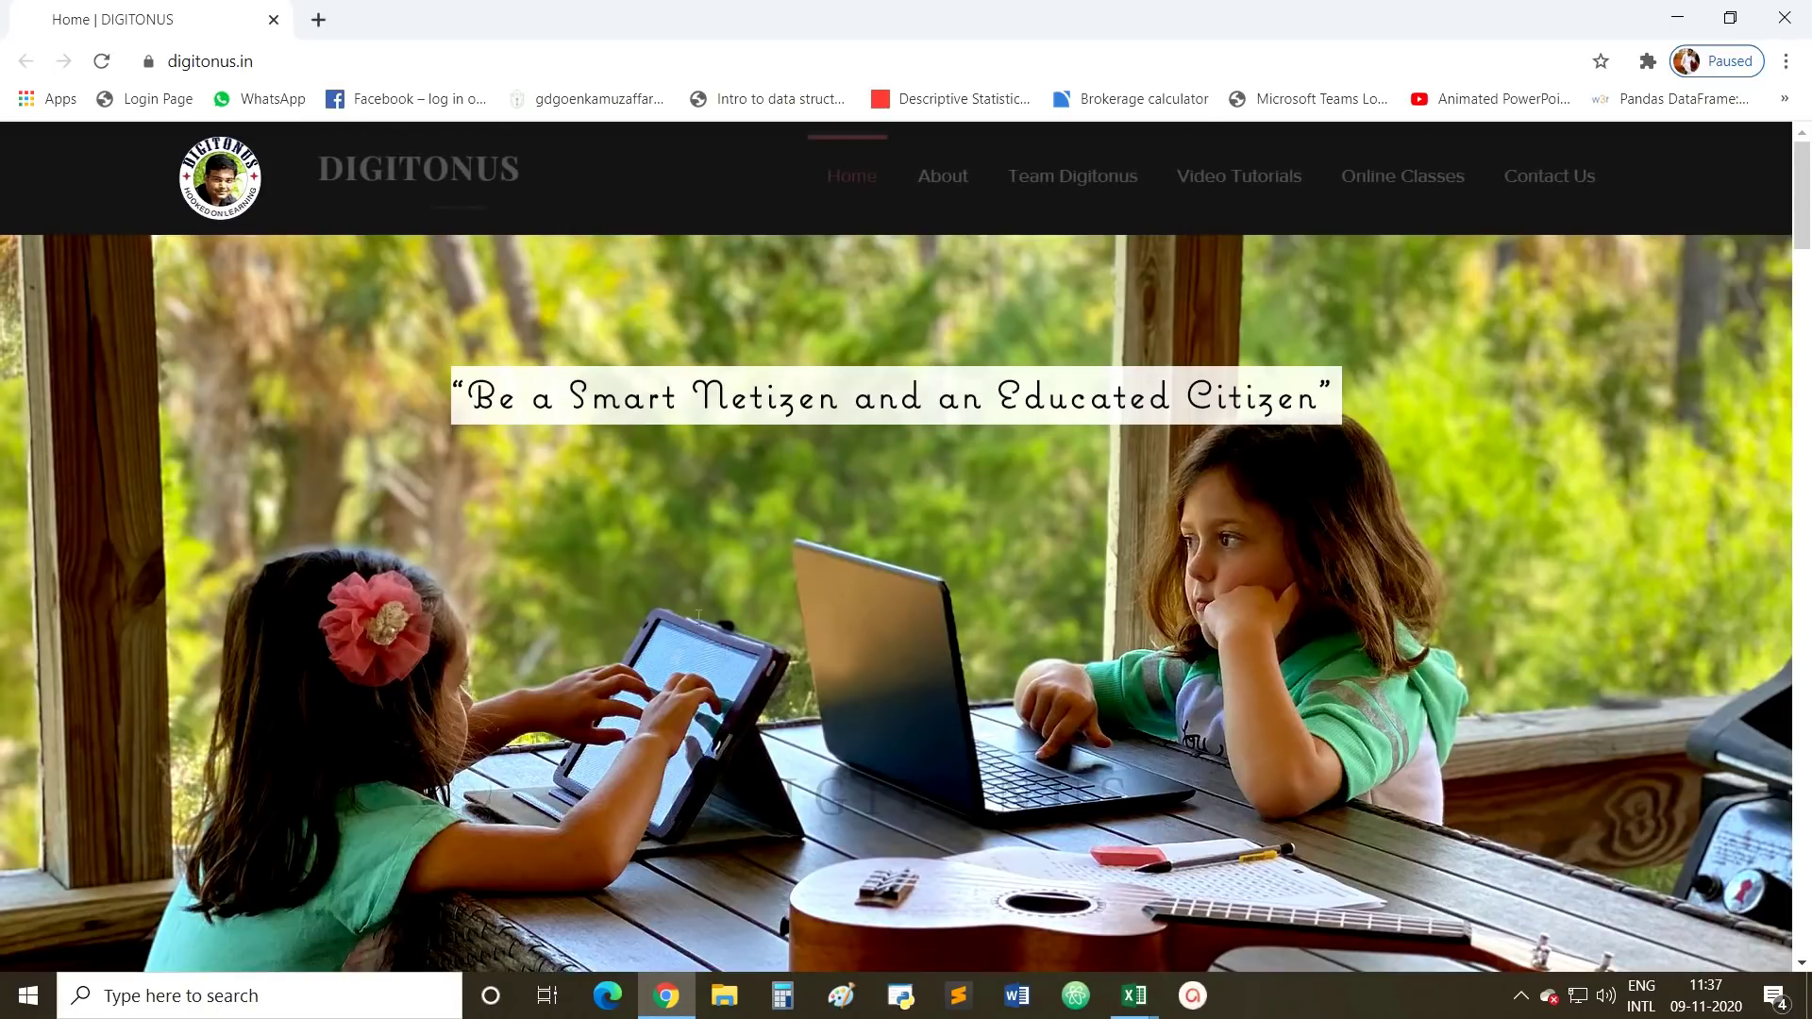
Step: Look through the linked DIGITONUS home page down to its footer and switch back to Excel
scroll(425, 627, "down", 1)
scroll(766, 647, "down", 15)
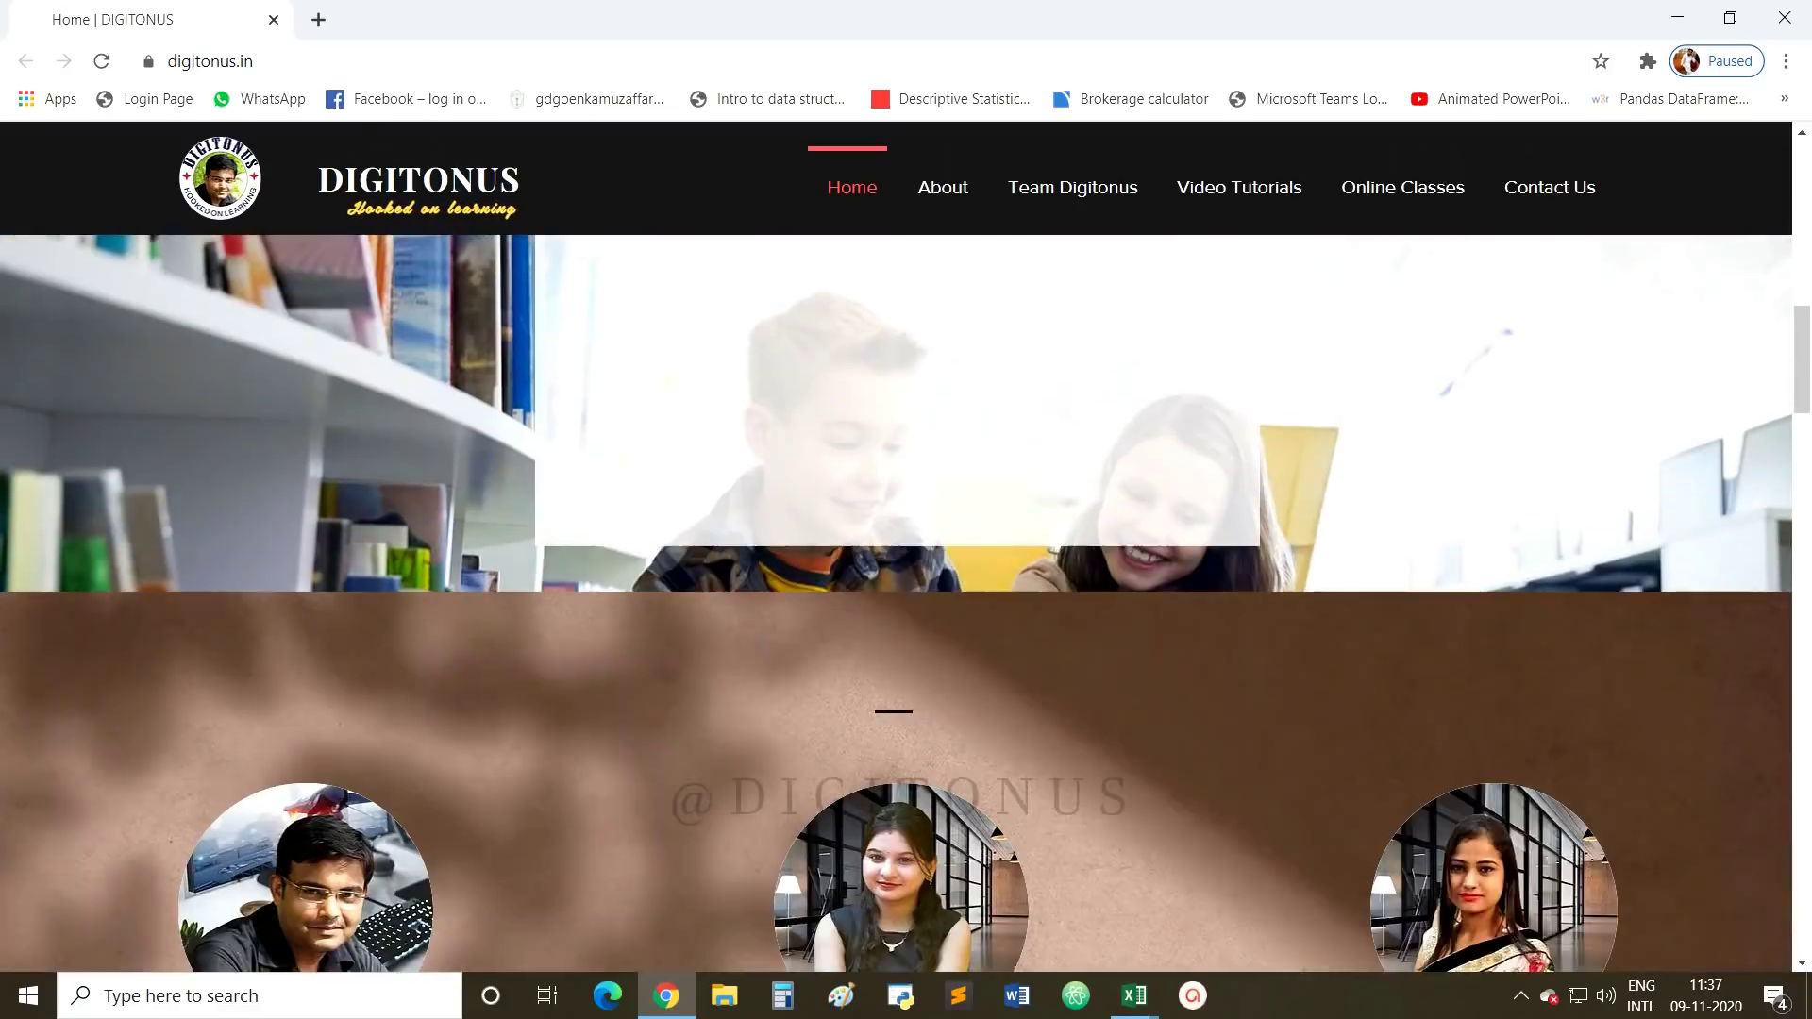
scroll(766, 647, "down", 5)
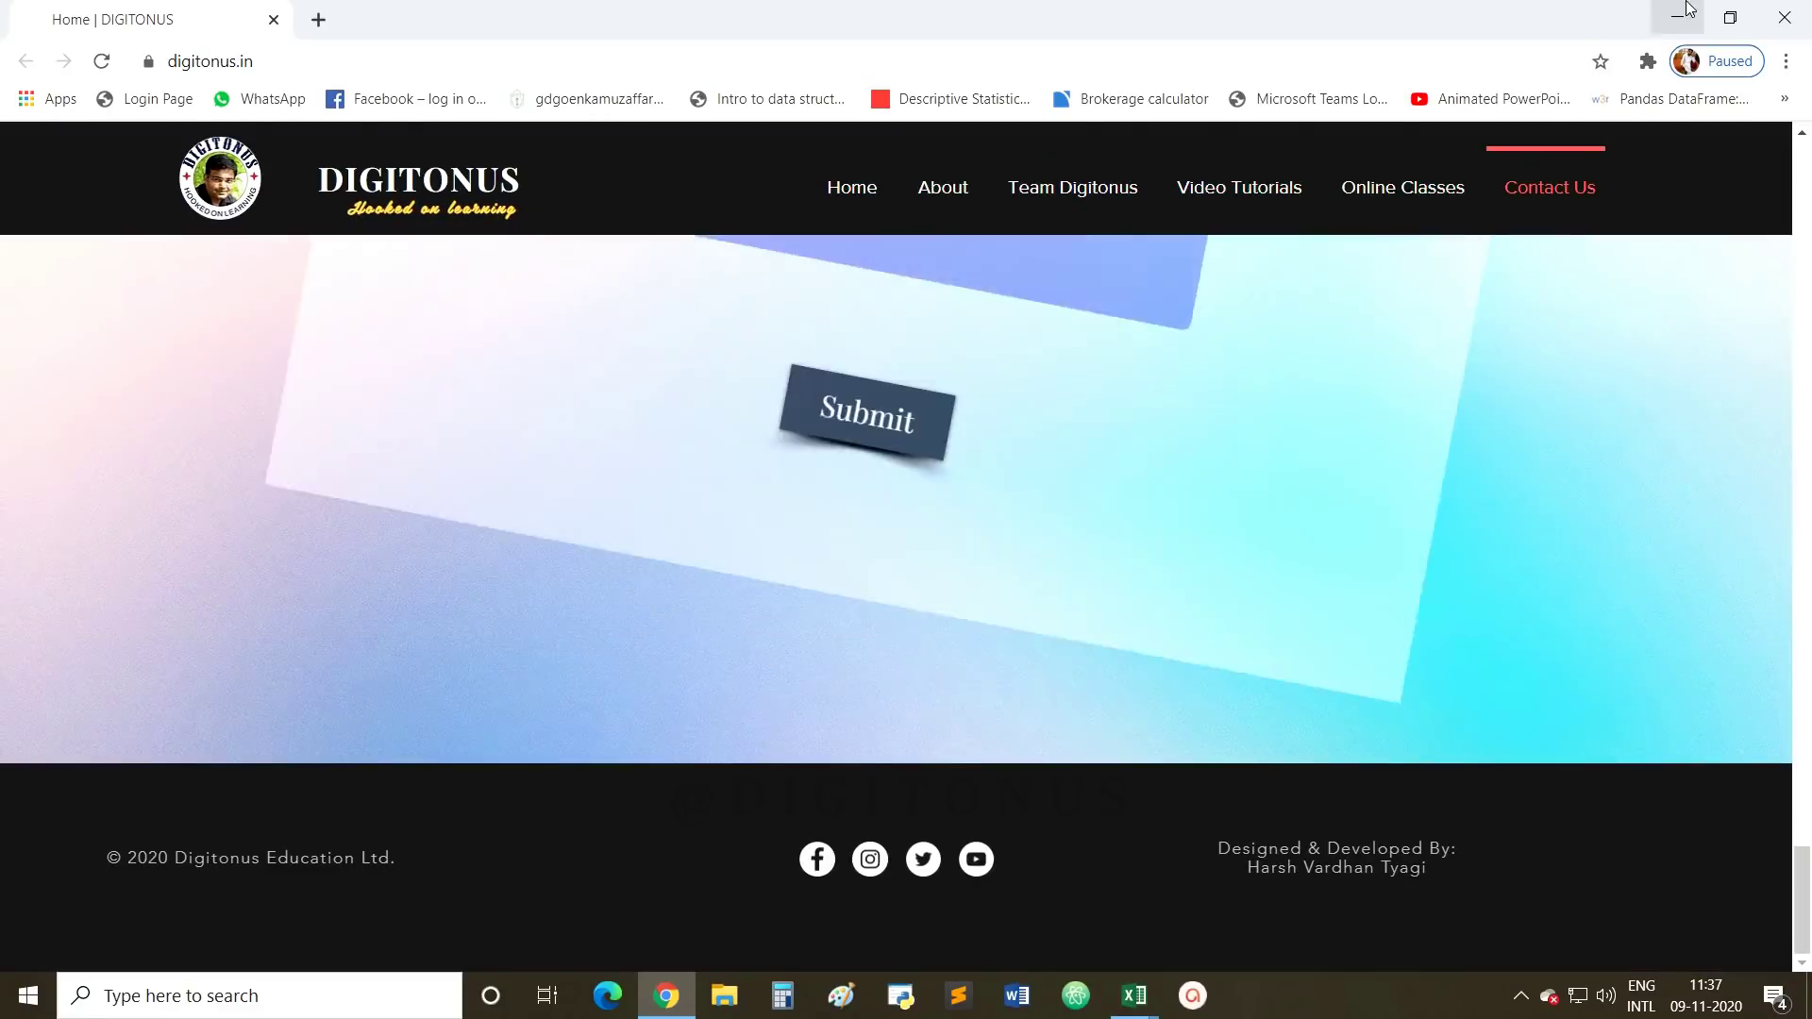
key("alt+Tab")
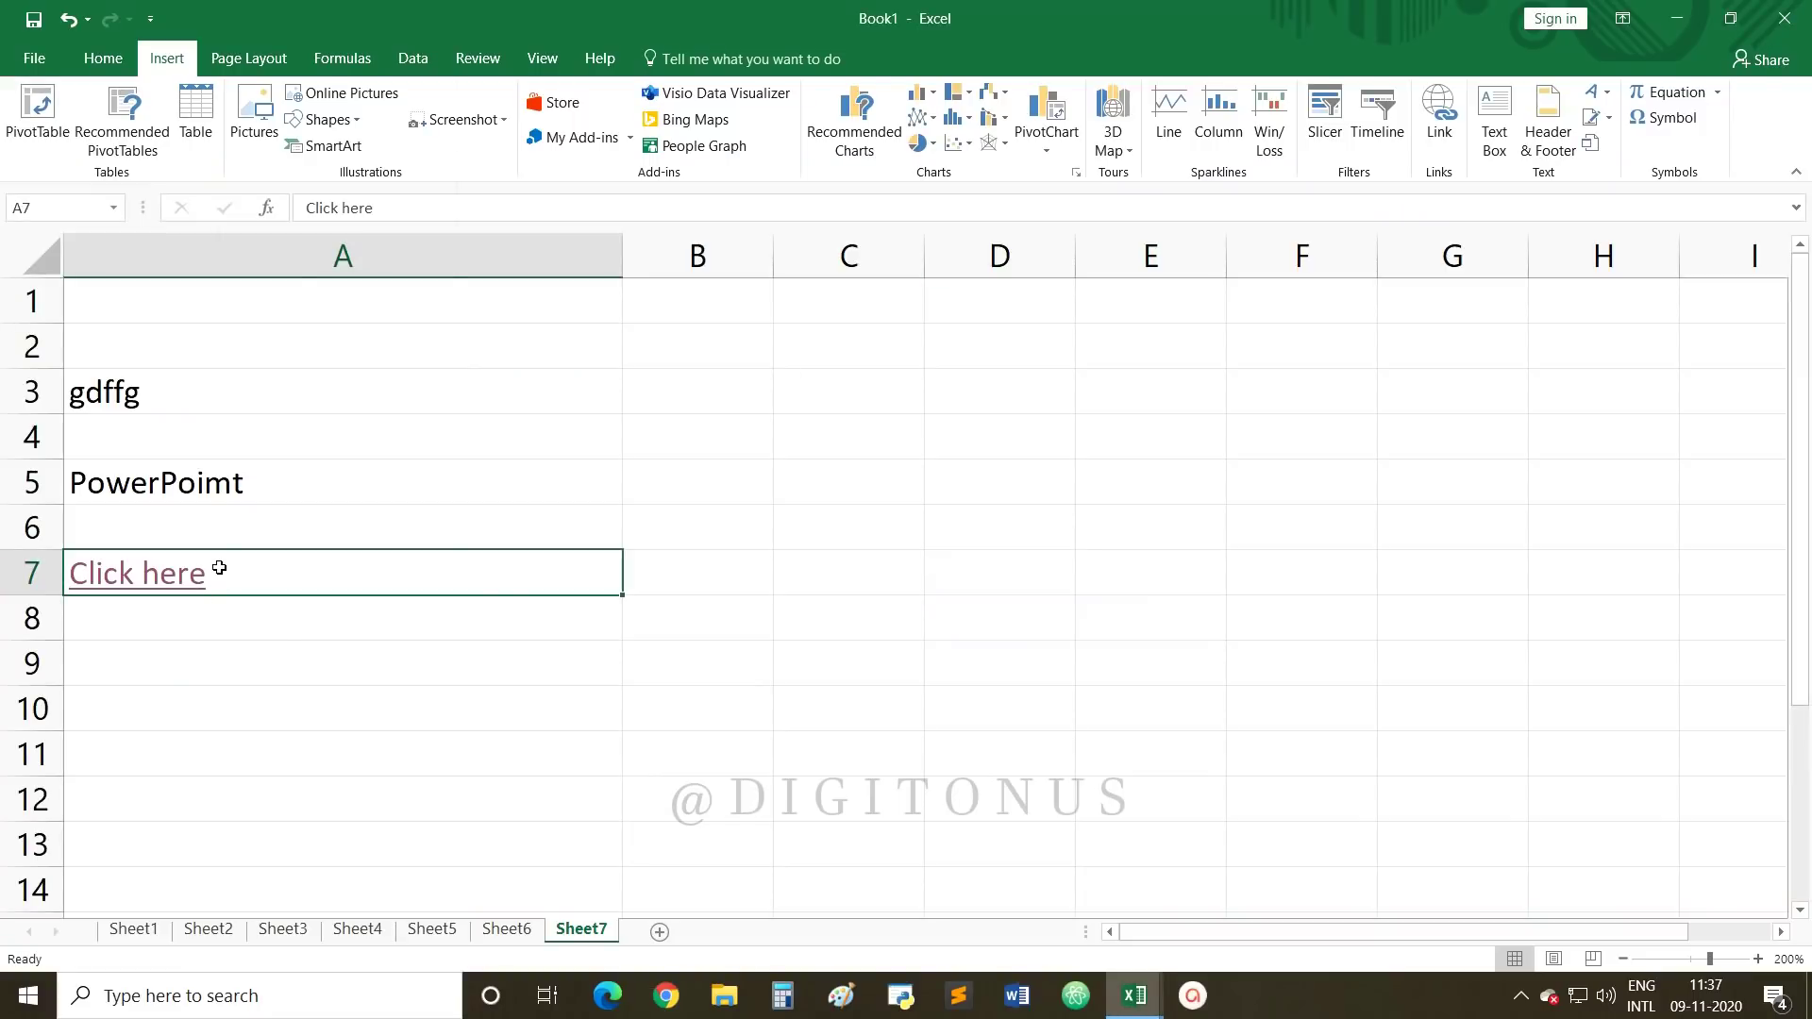
Step: Remove the hyperlink from A7 and clear the cell's text
right_click(216, 564)
left_click(270, 554)
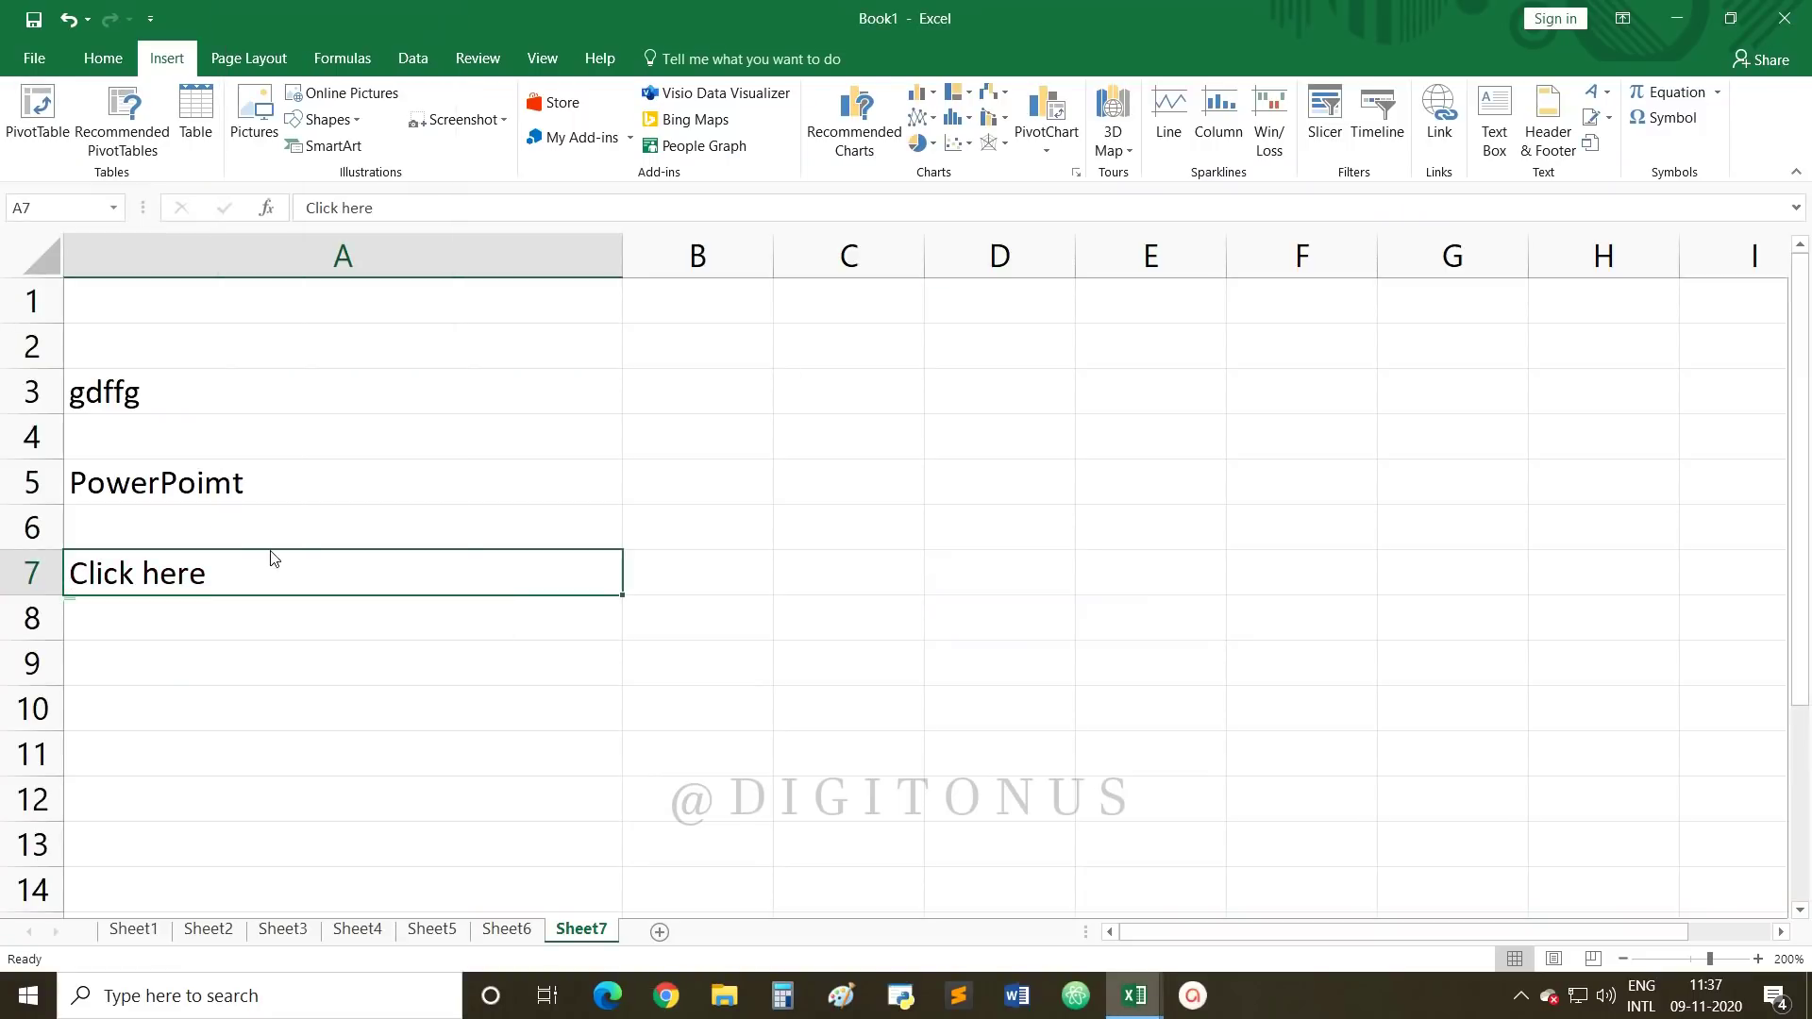
key("Delete")
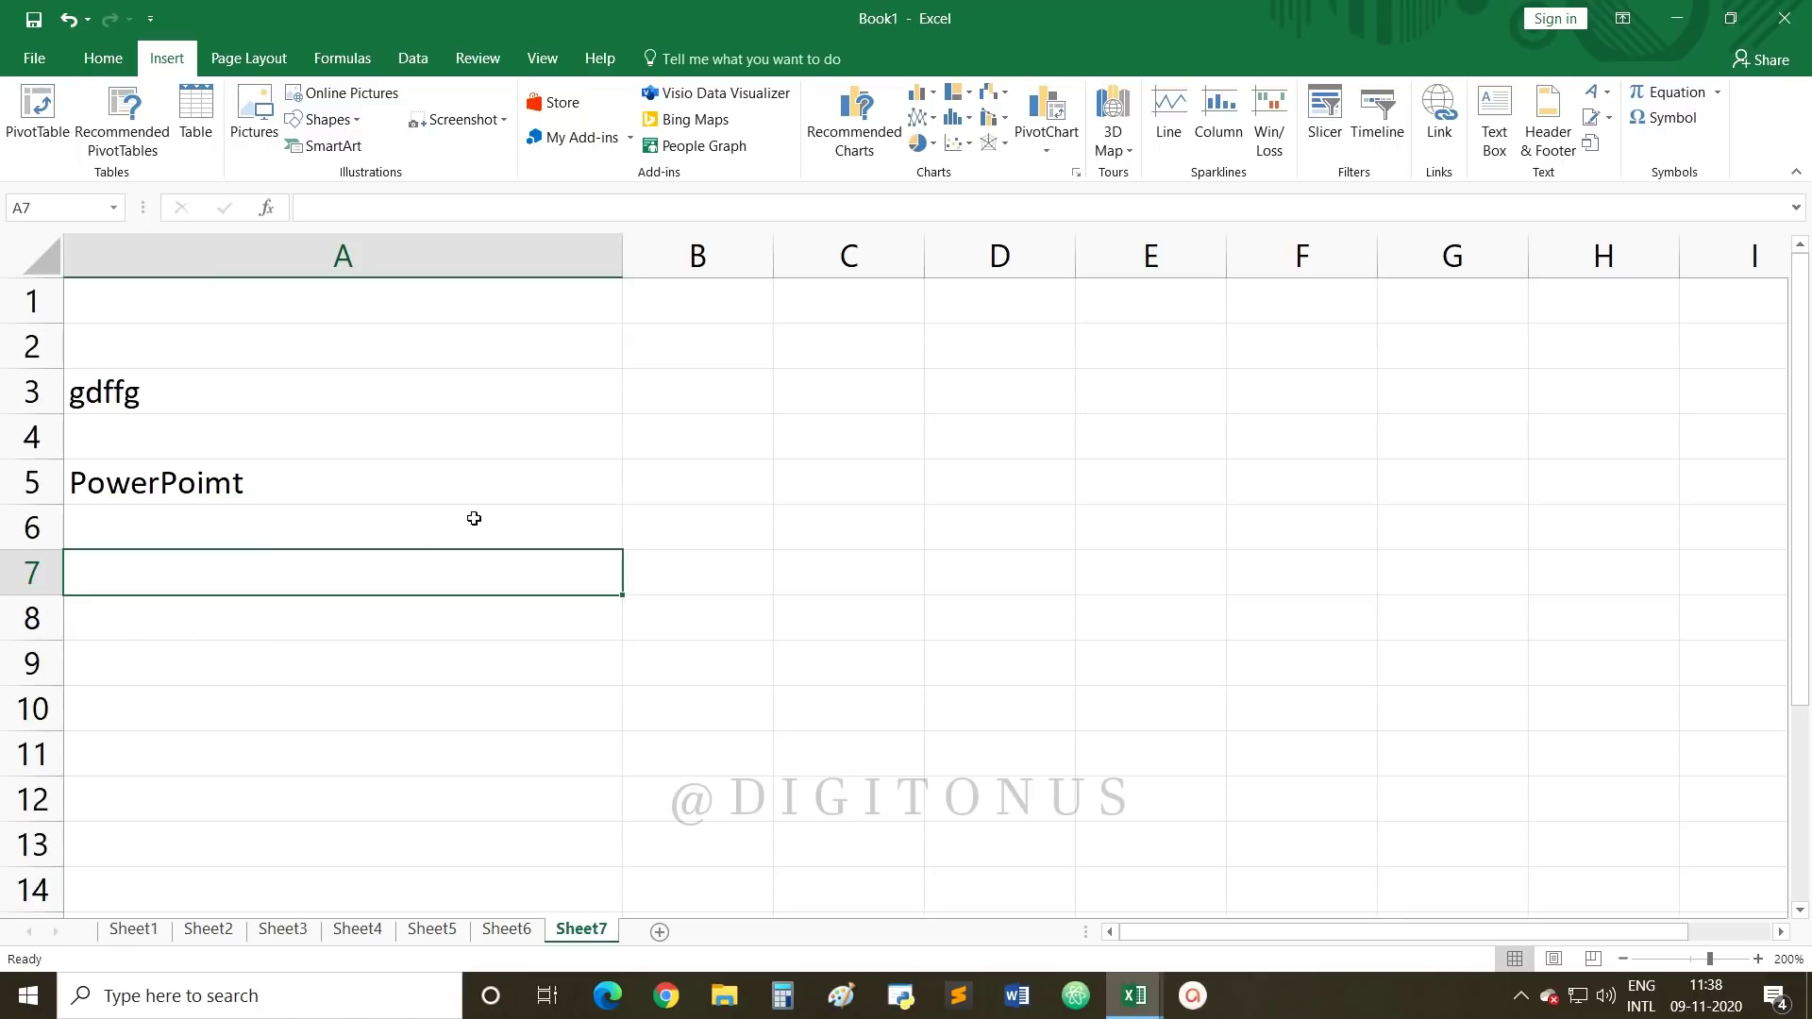
Step: Examine the hyperlink options for an e-mail address, a new document and a place in this document, without inserting a link
left_click(752, 528)
left_click(1438, 106)
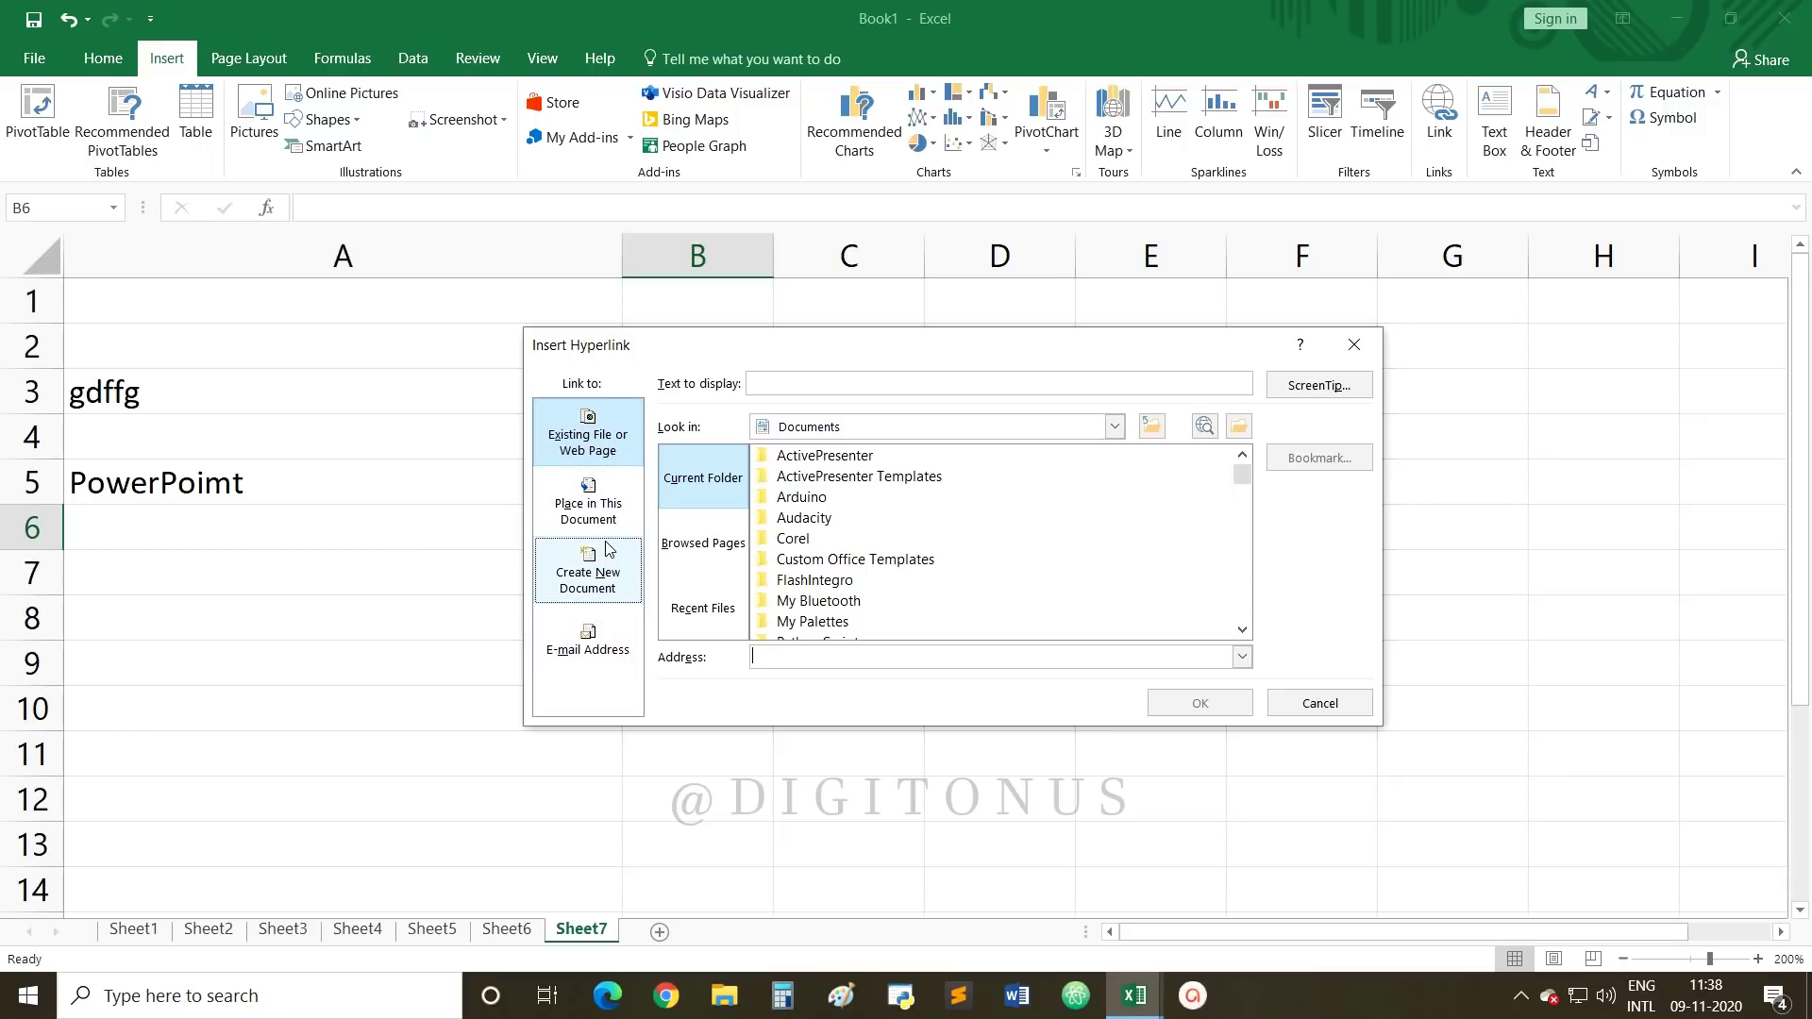
left_click(589, 642)
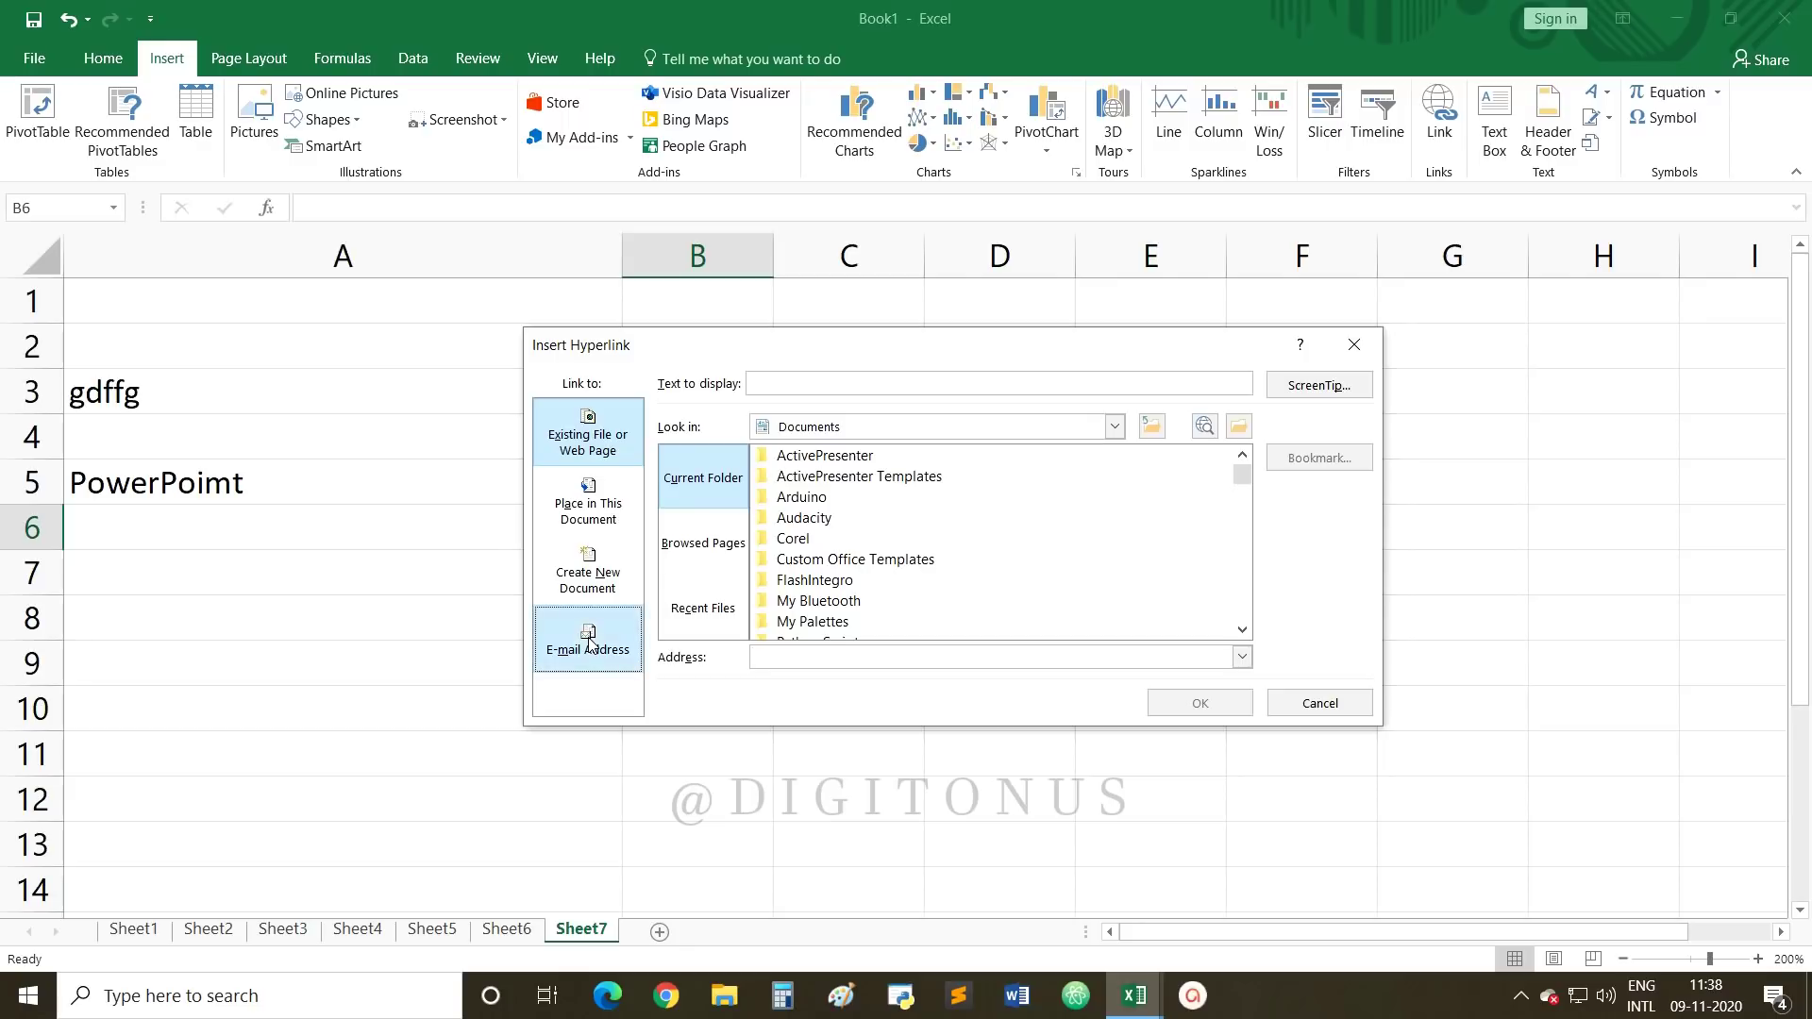
left_click(599, 585)
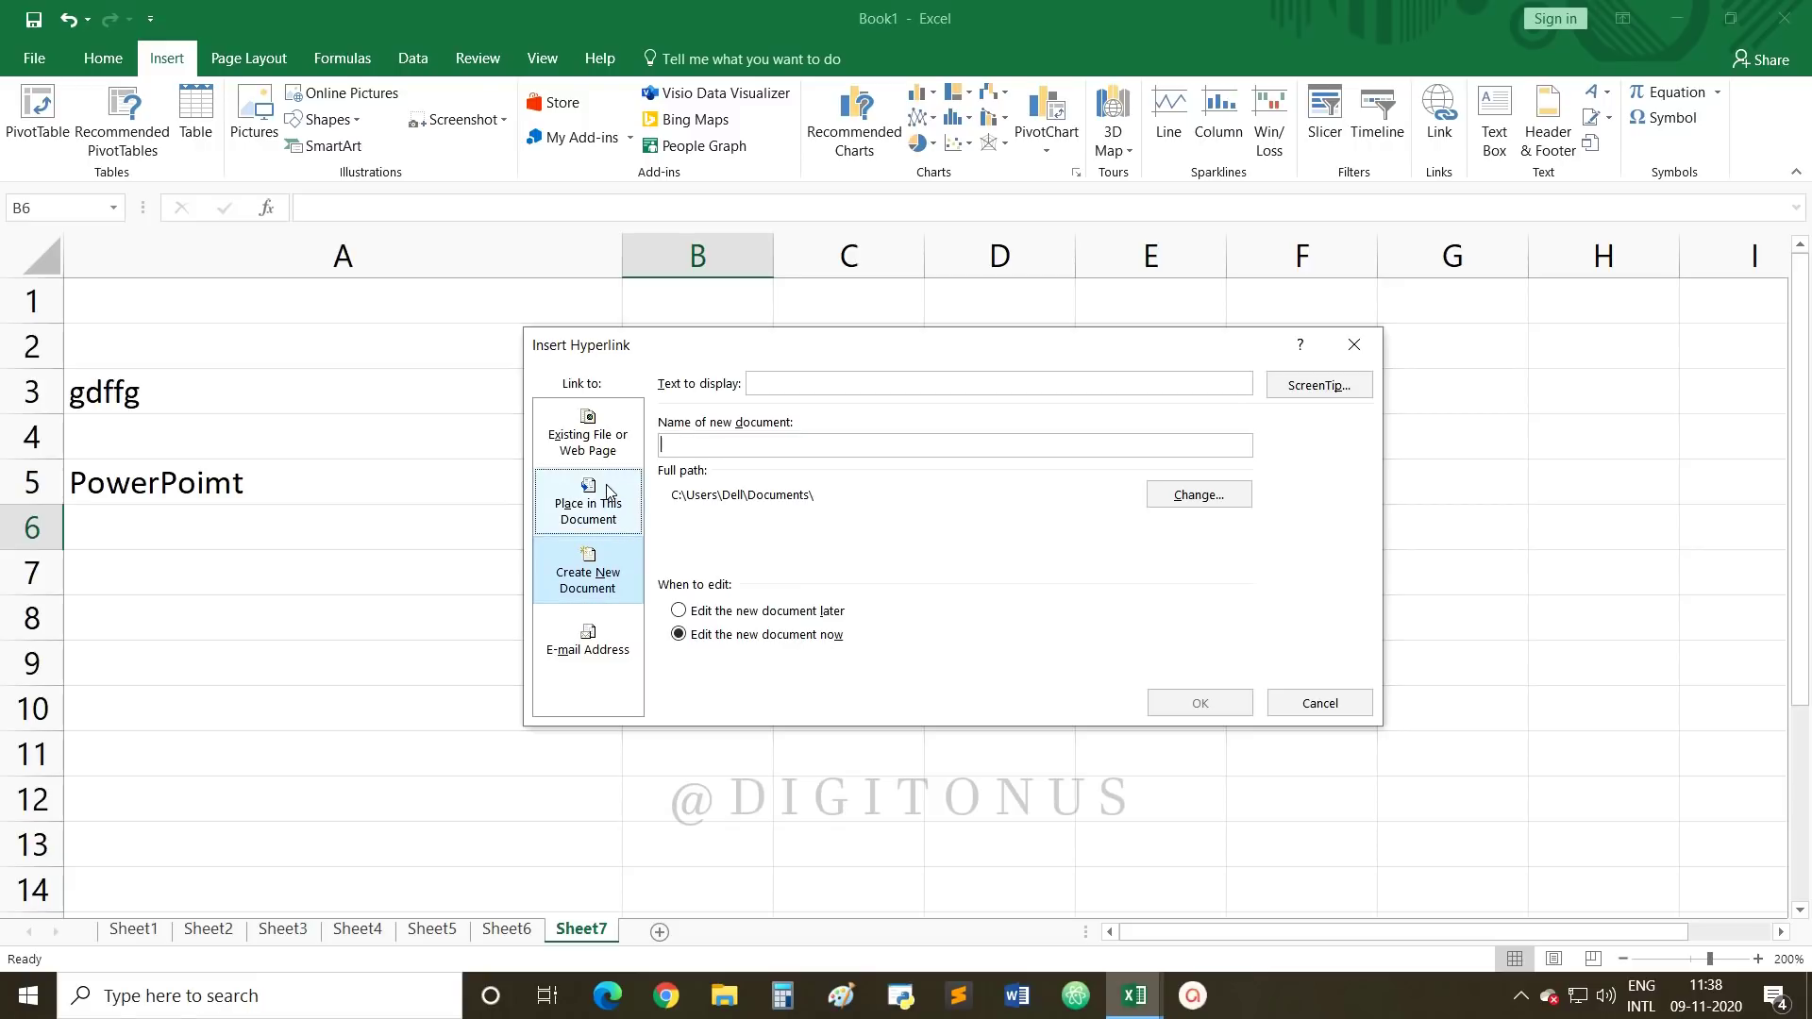
left_click(577, 511)
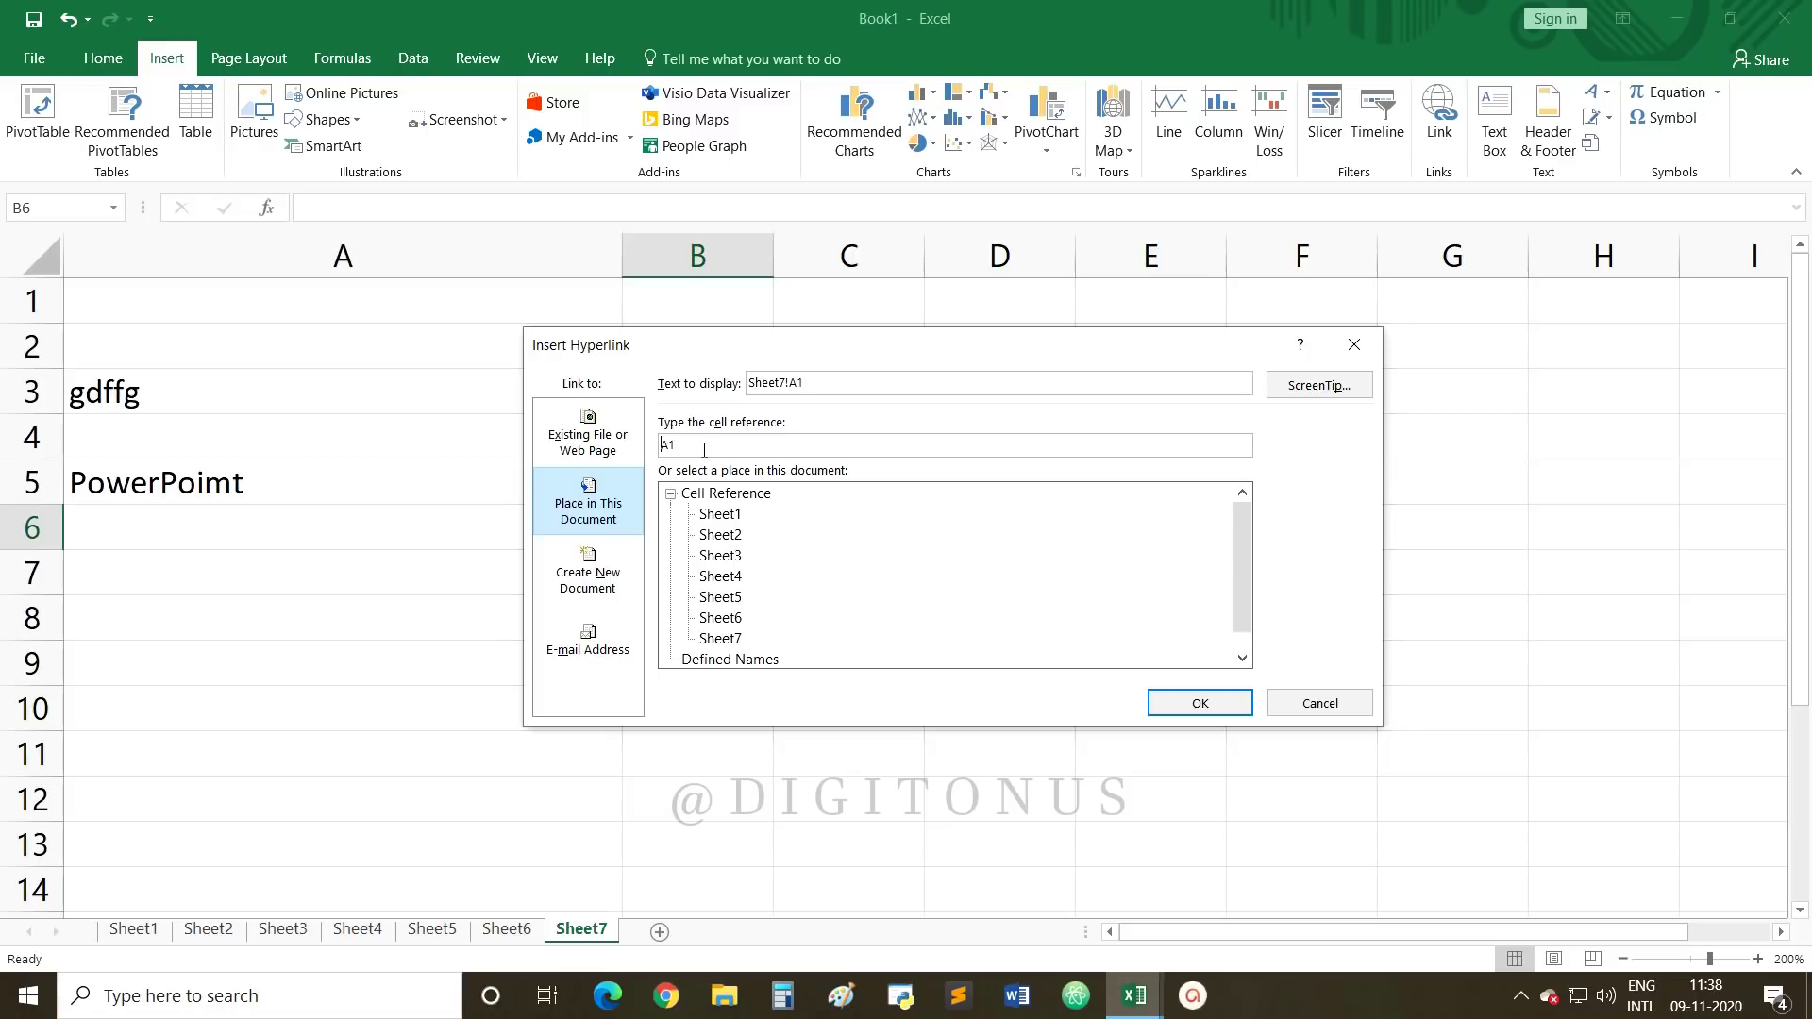
left_click(1332, 699)
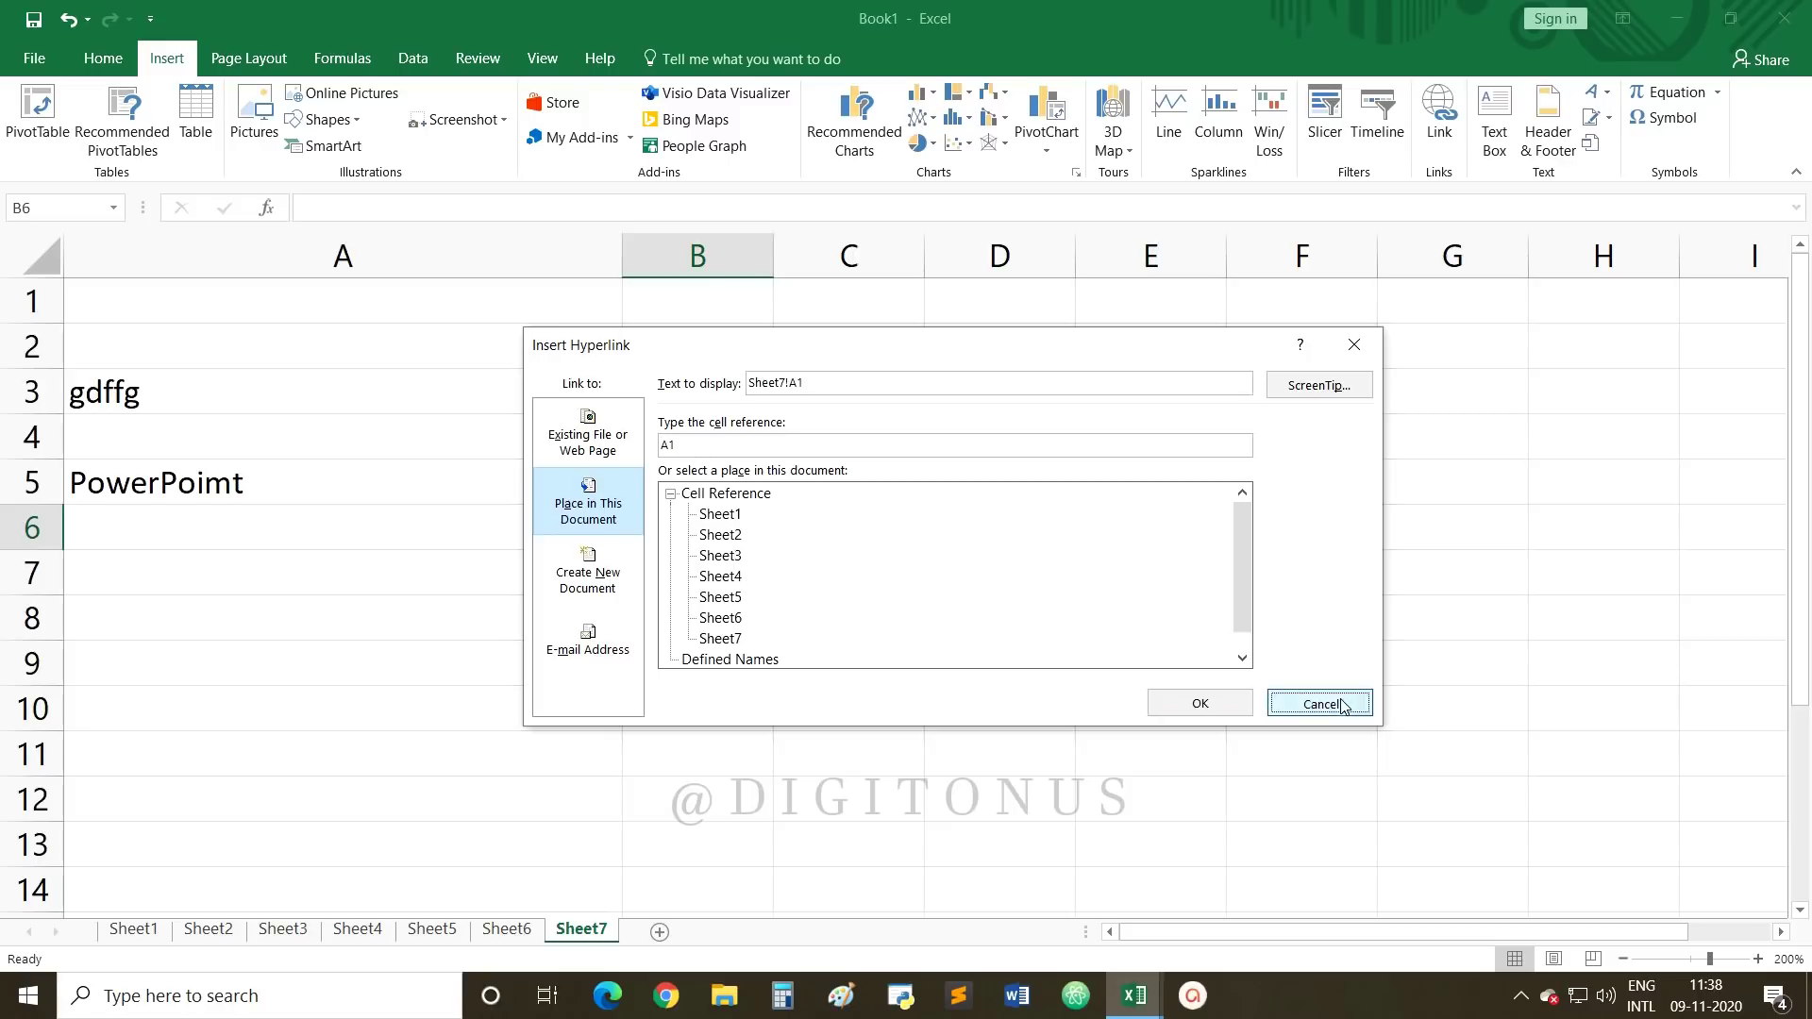
Step: Insert a hyperlink in C7 of Sheet7 that leads to cell A1 of Sheet3 in this document
left_click(815, 587)
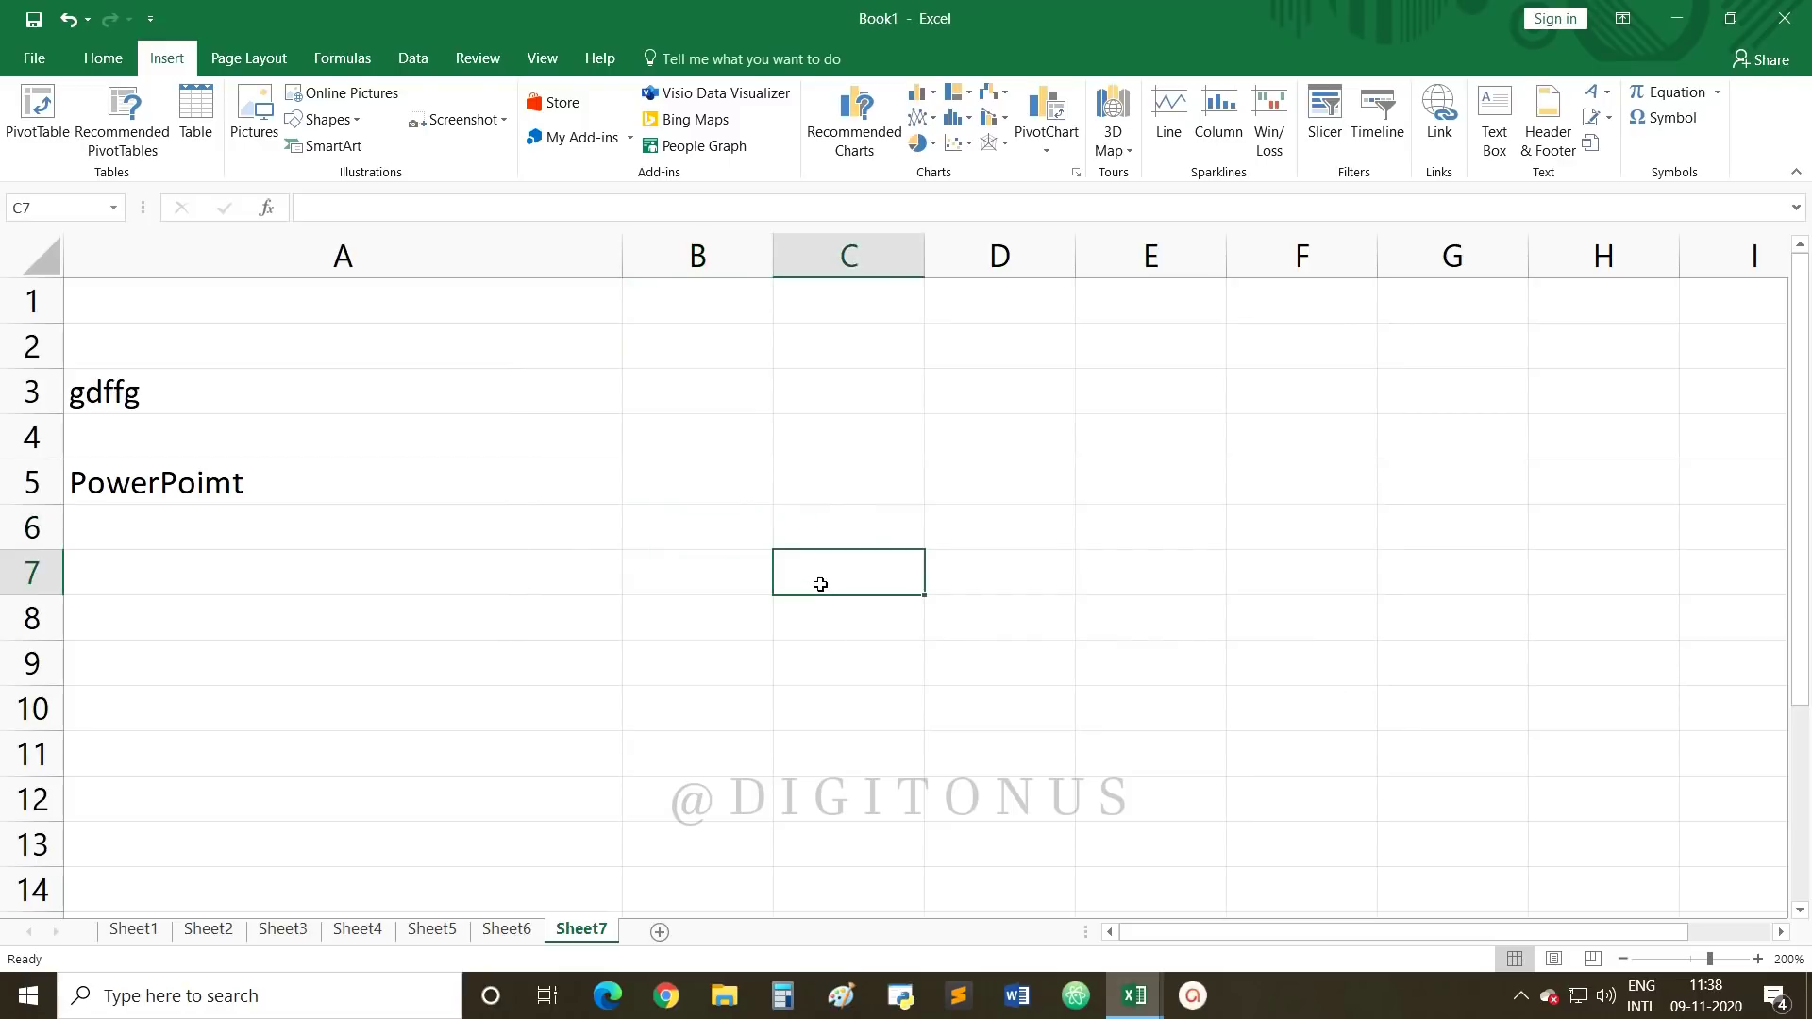
left_click(1438, 117)
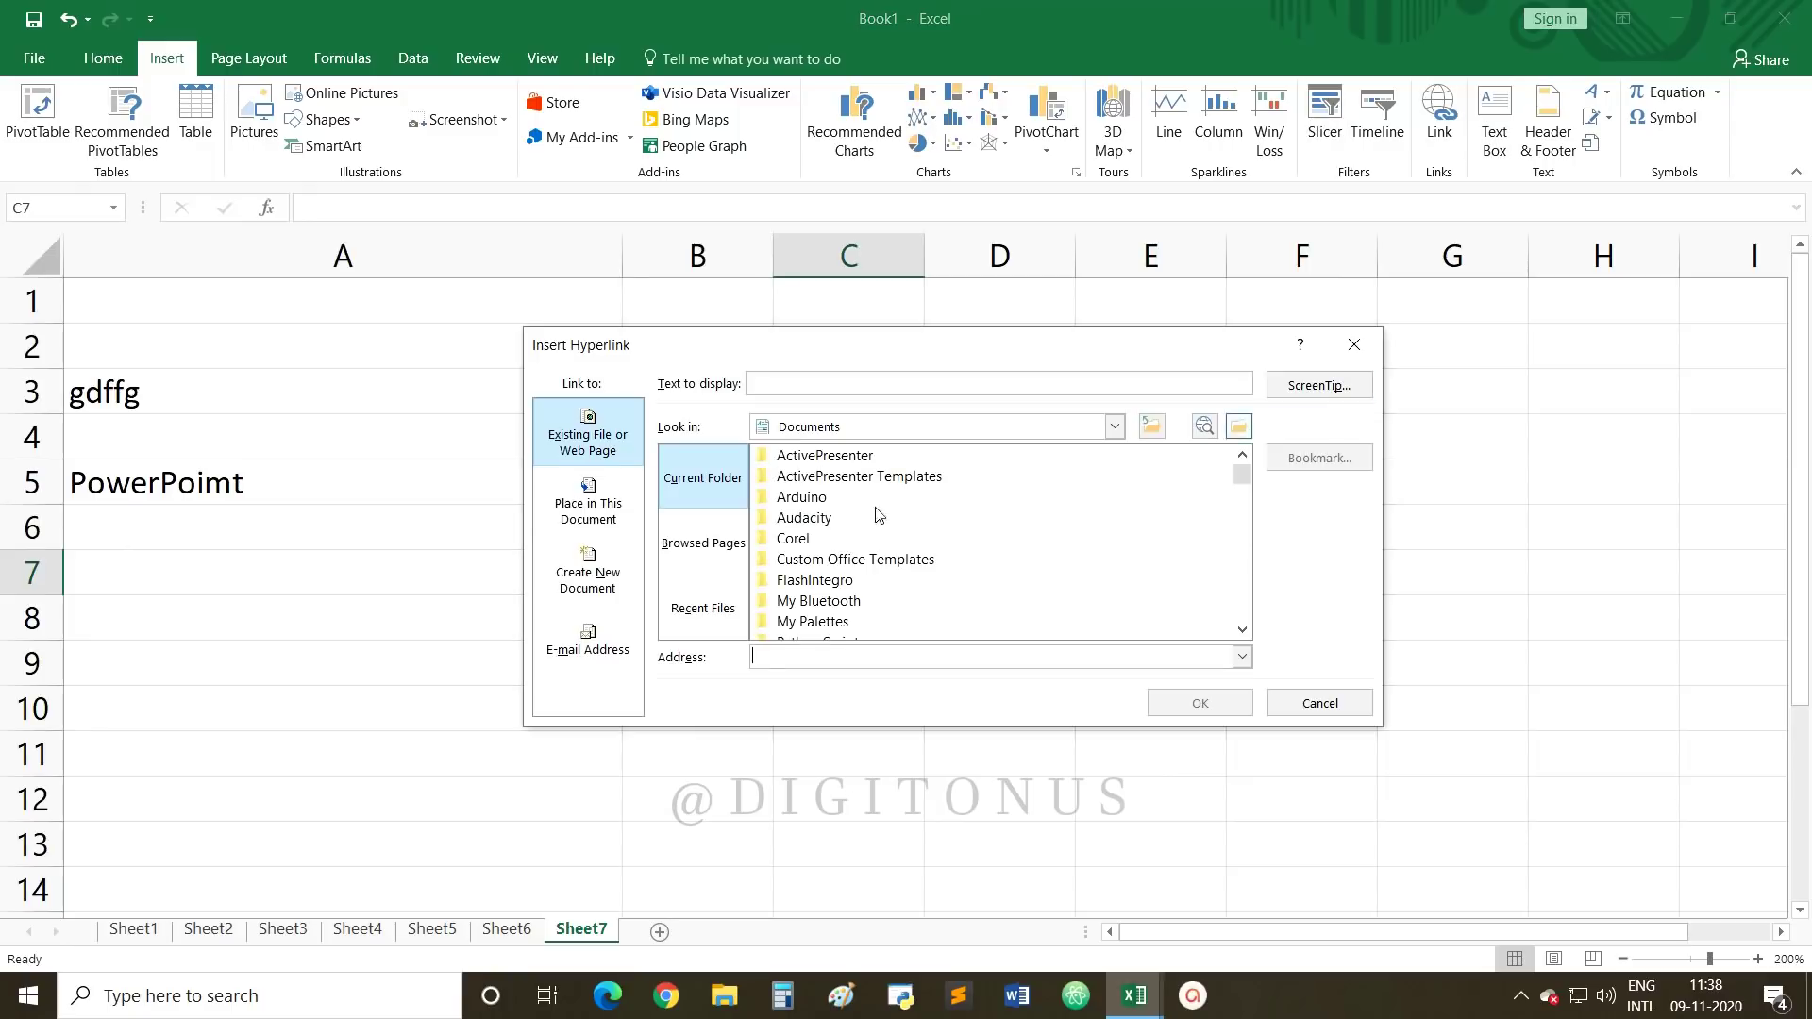
left_click(587, 512)
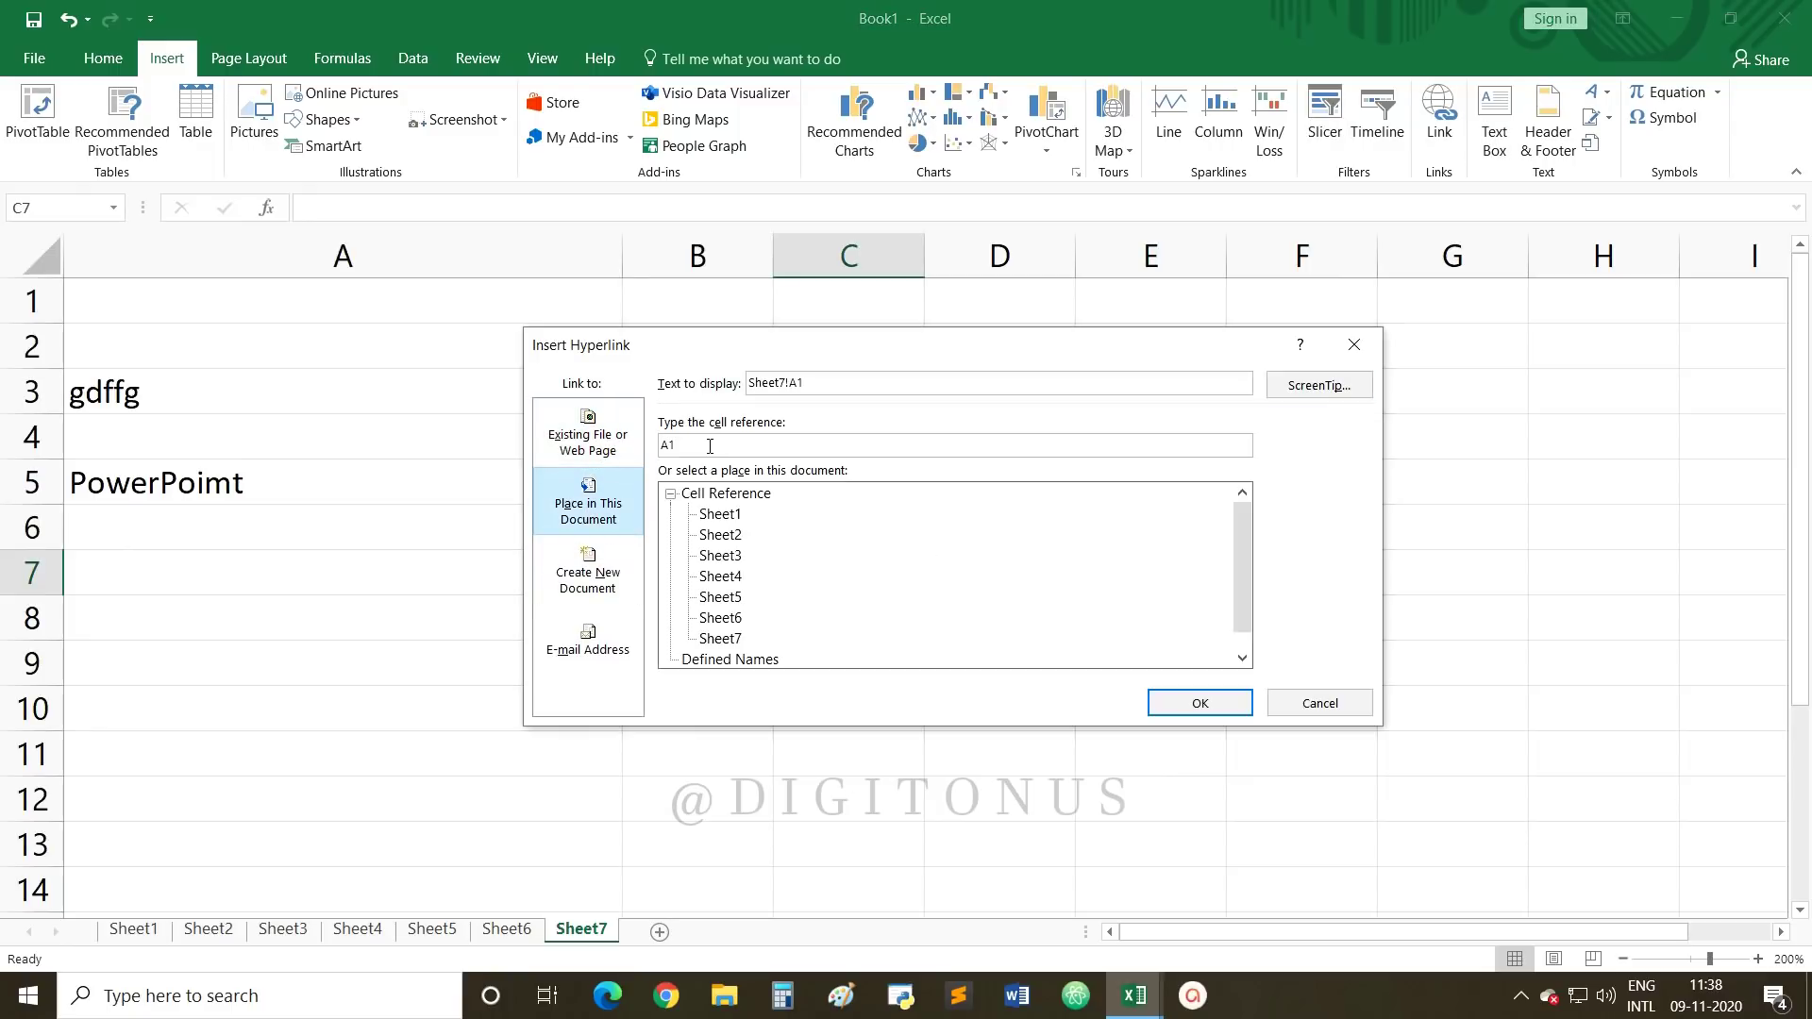
left_click(725, 535)
scroll(1242, 585, "down", 1)
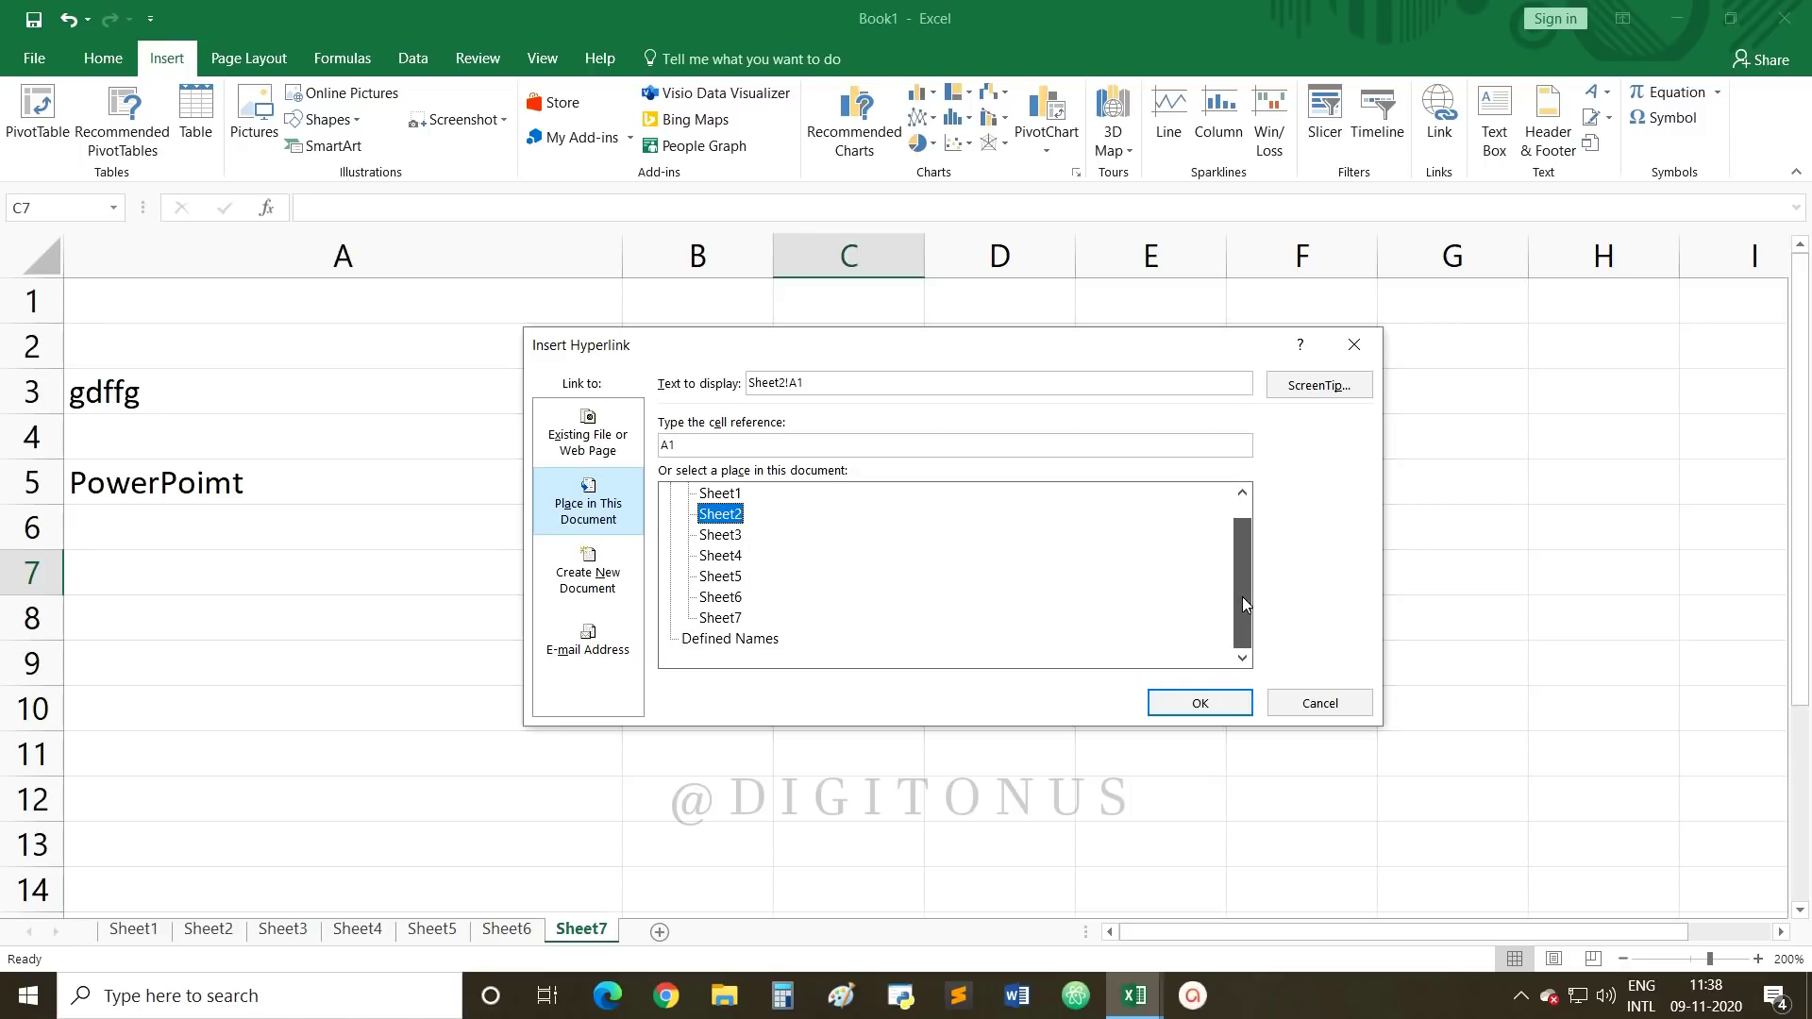
left_click(720, 575)
left_click(703, 535)
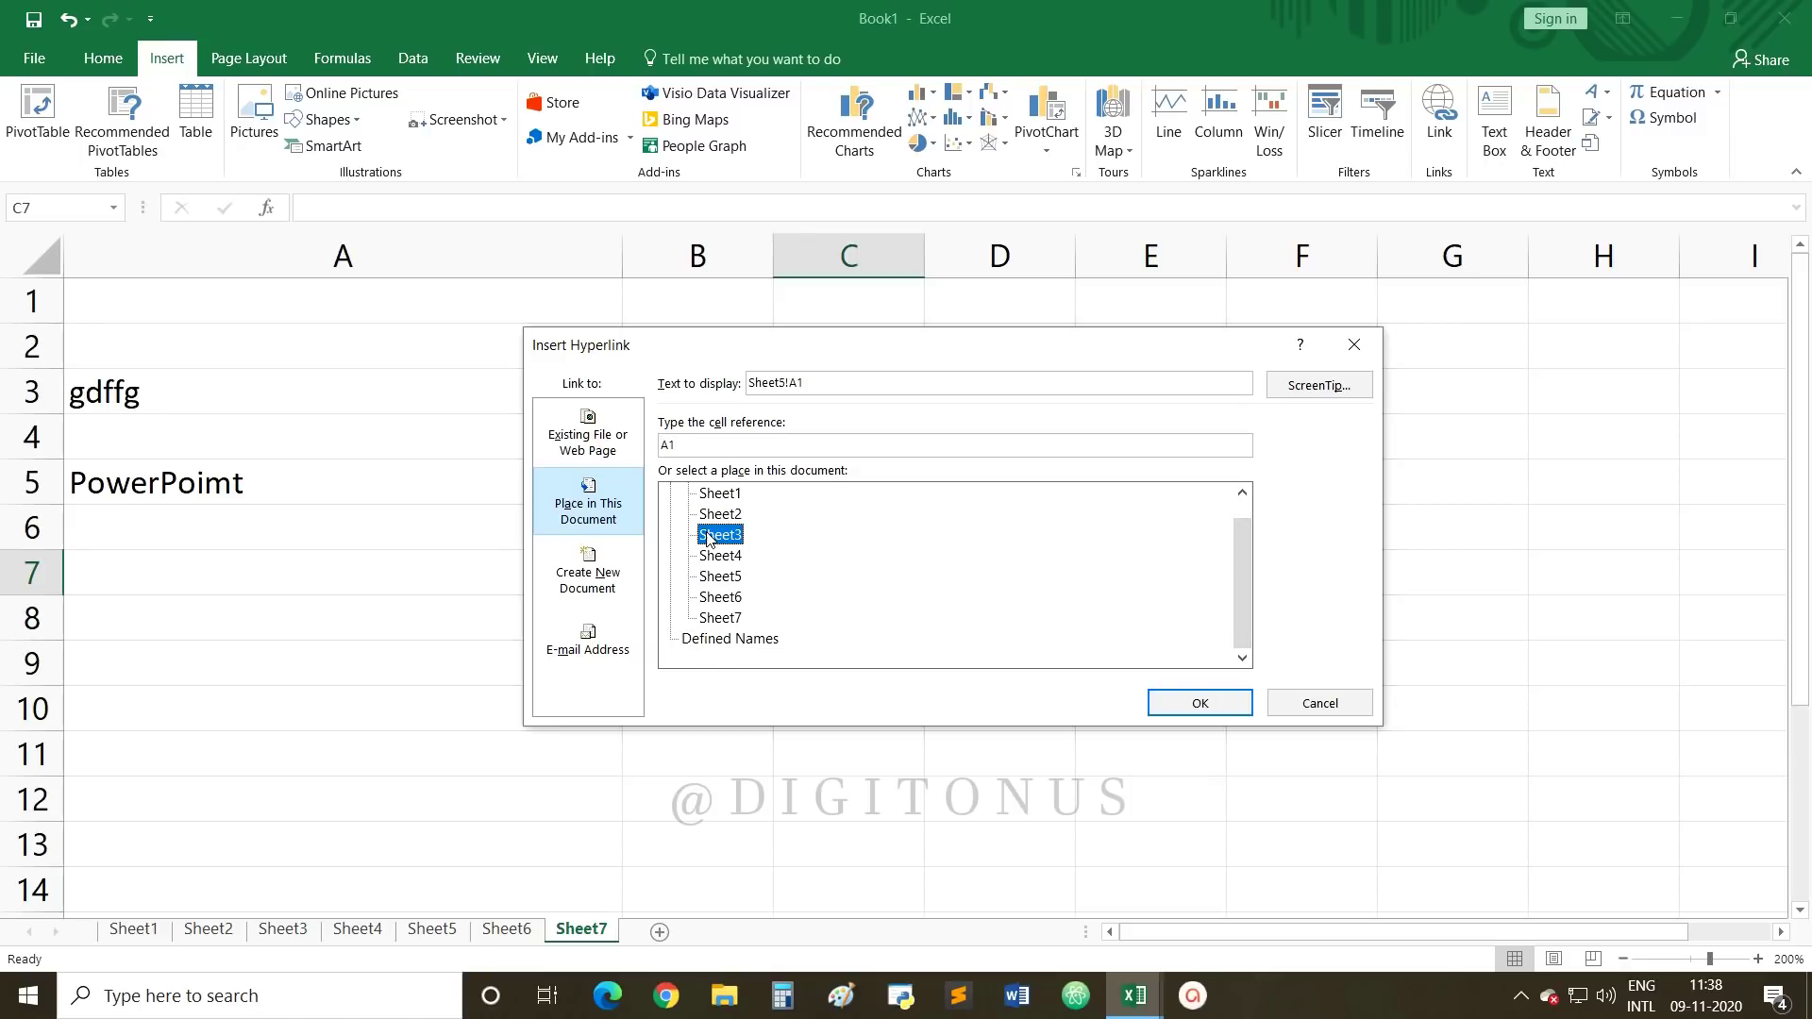
left_click(1203, 706)
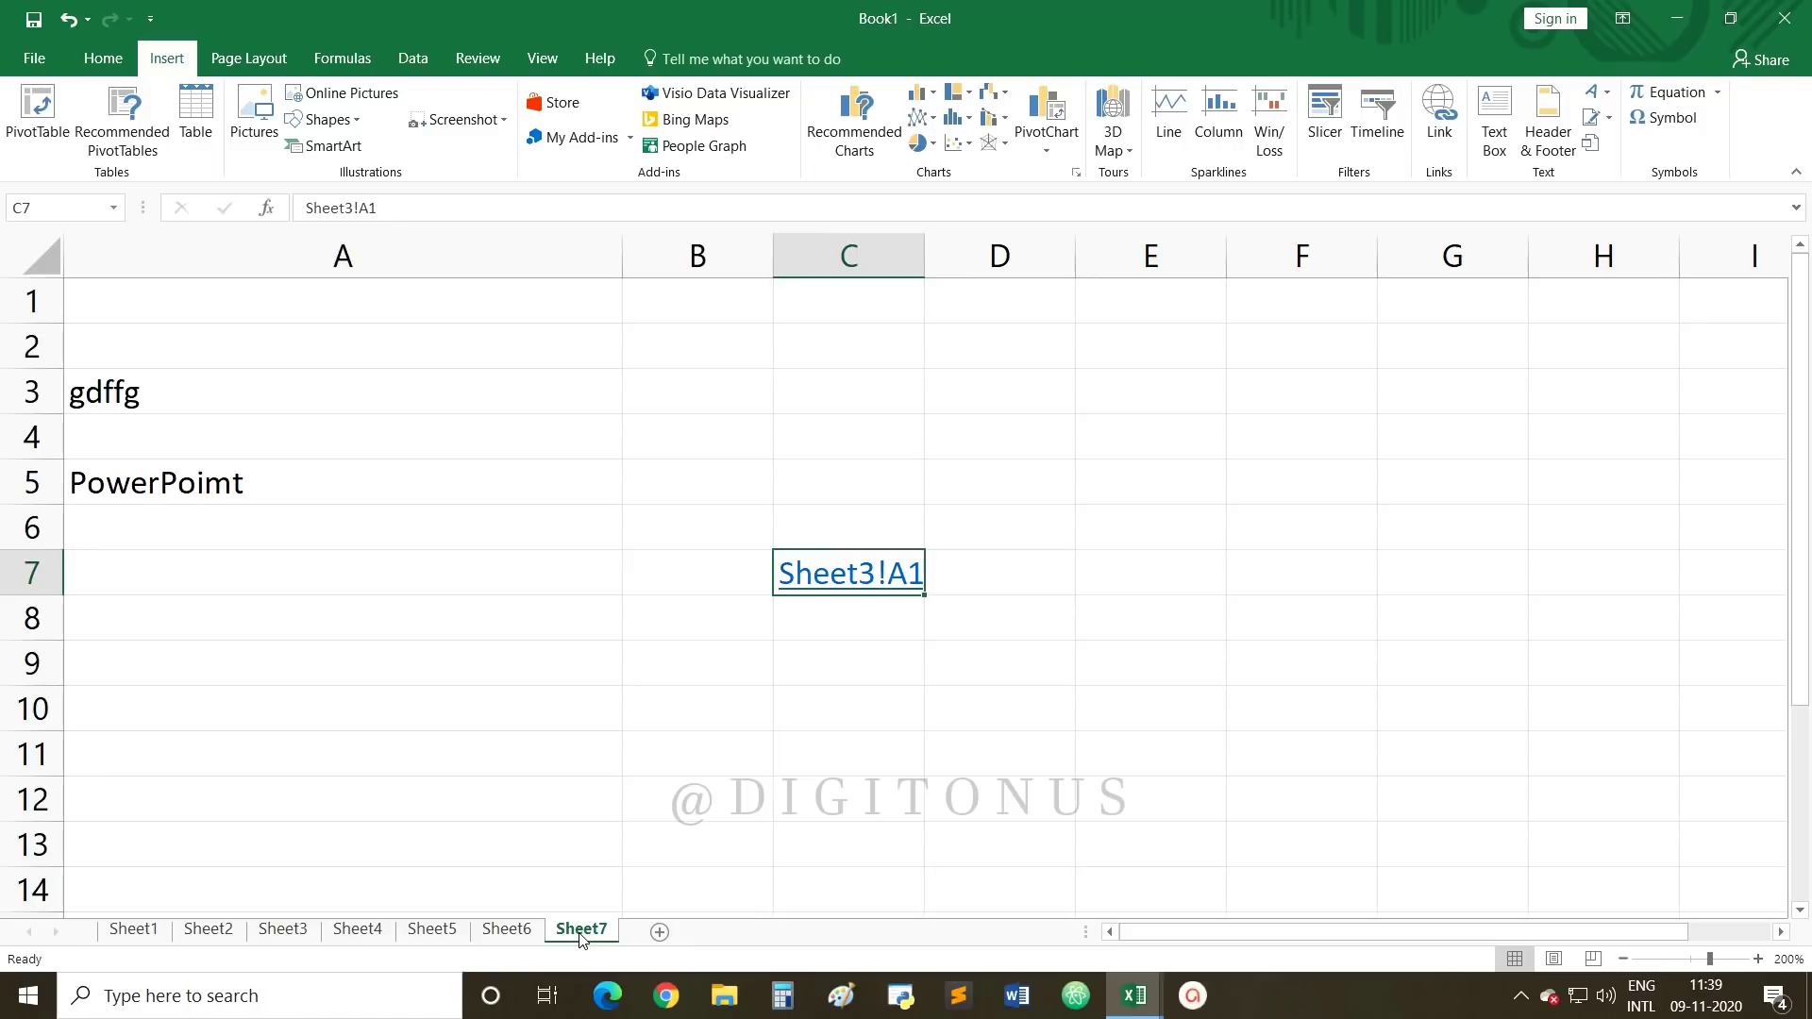
Step: Follow the link in C7 to Sheet3 twice, returning to Sheet7 each time
left_click(856, 586)
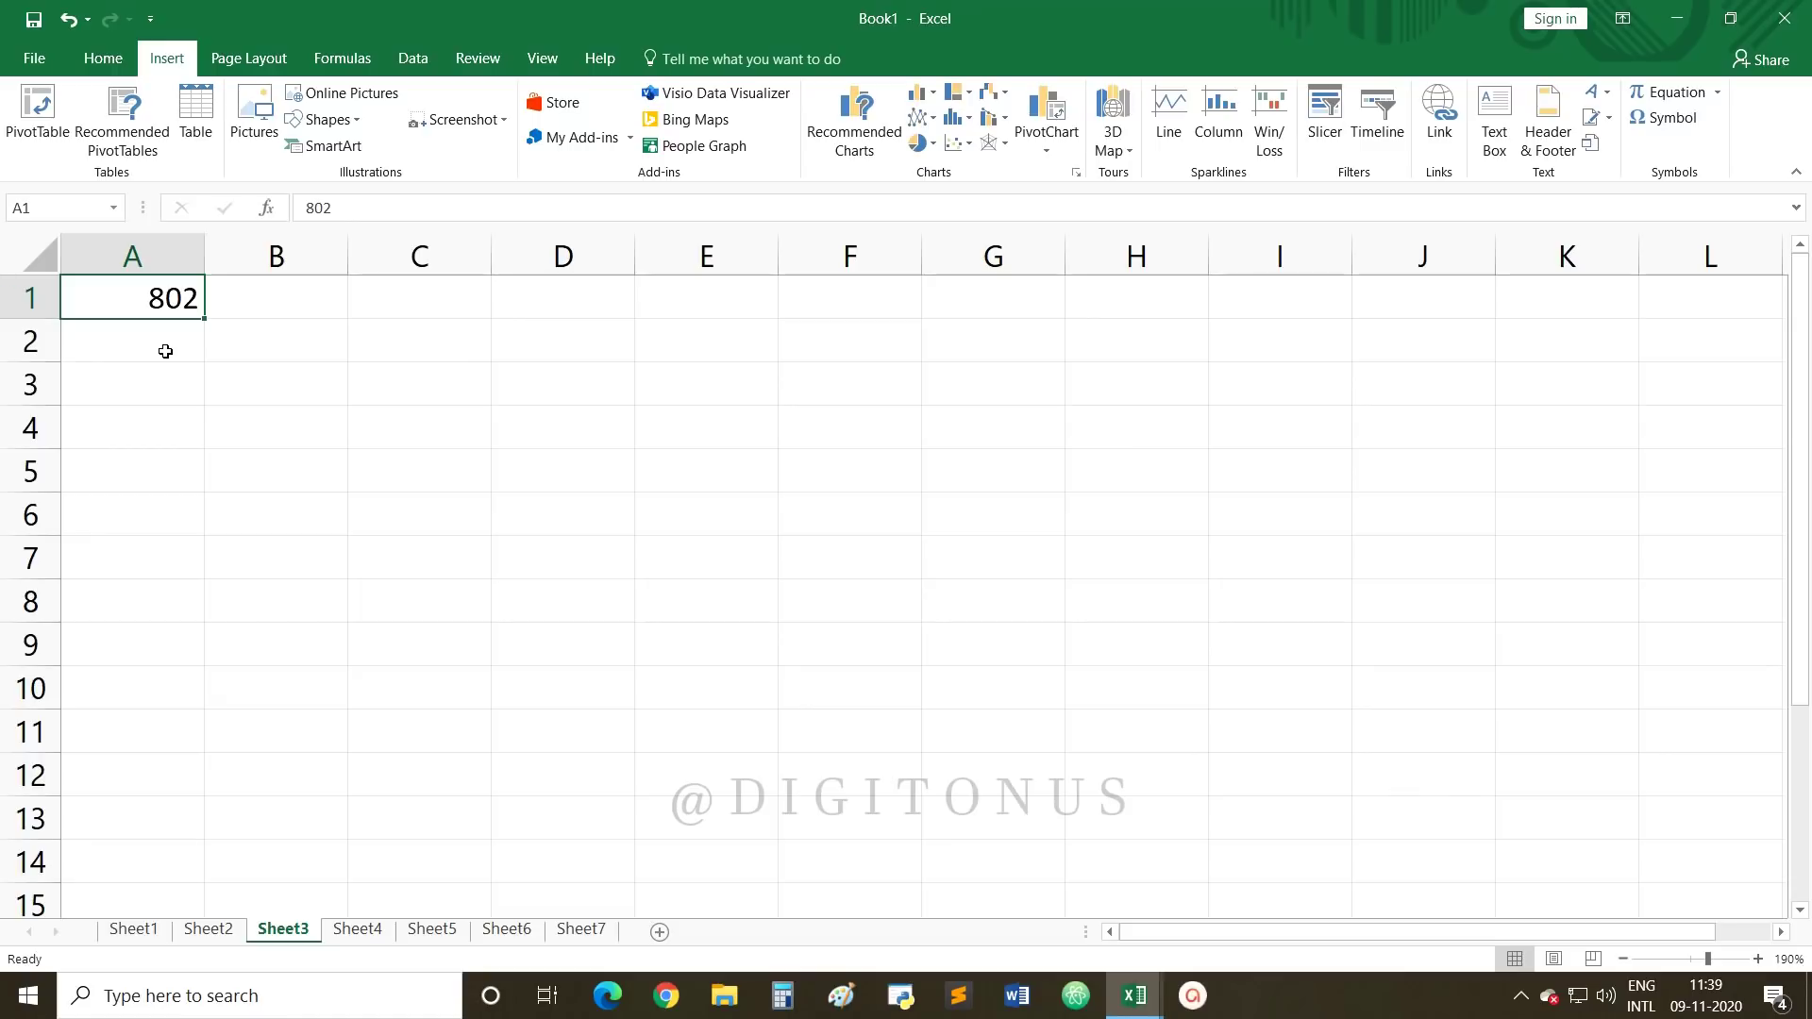
left_click(580, 929)
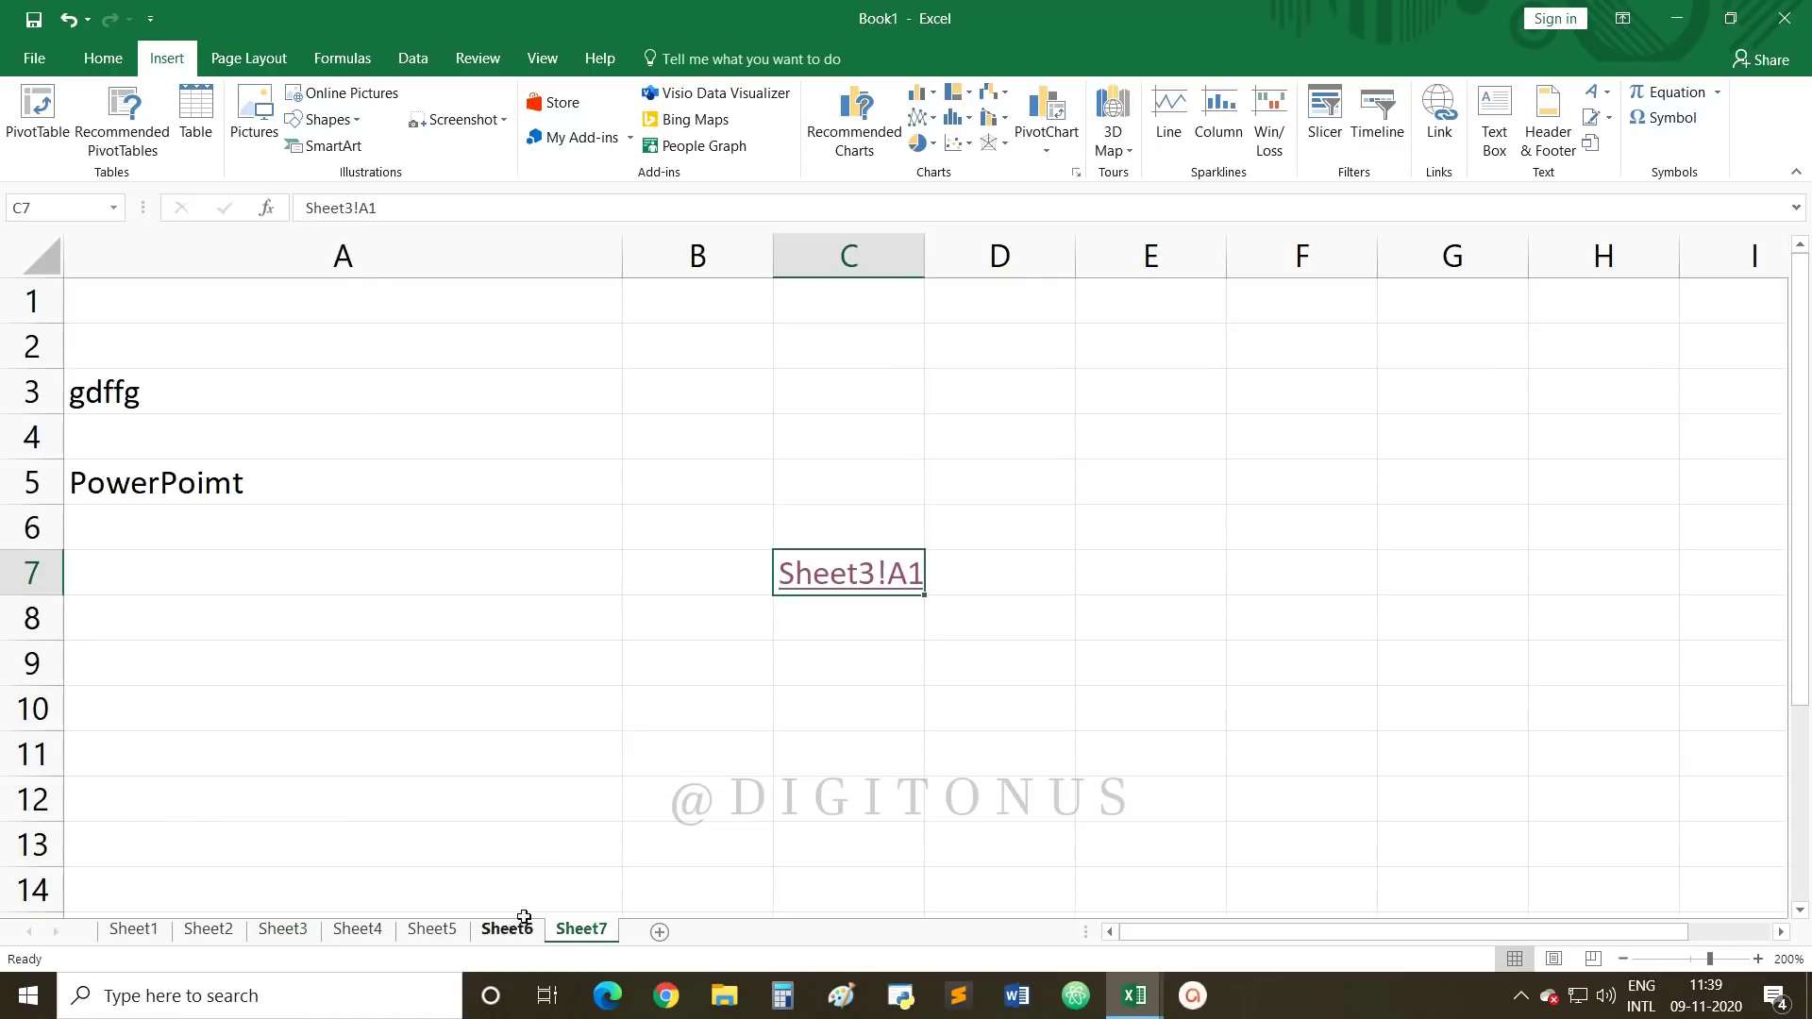
left_click(851, 583)
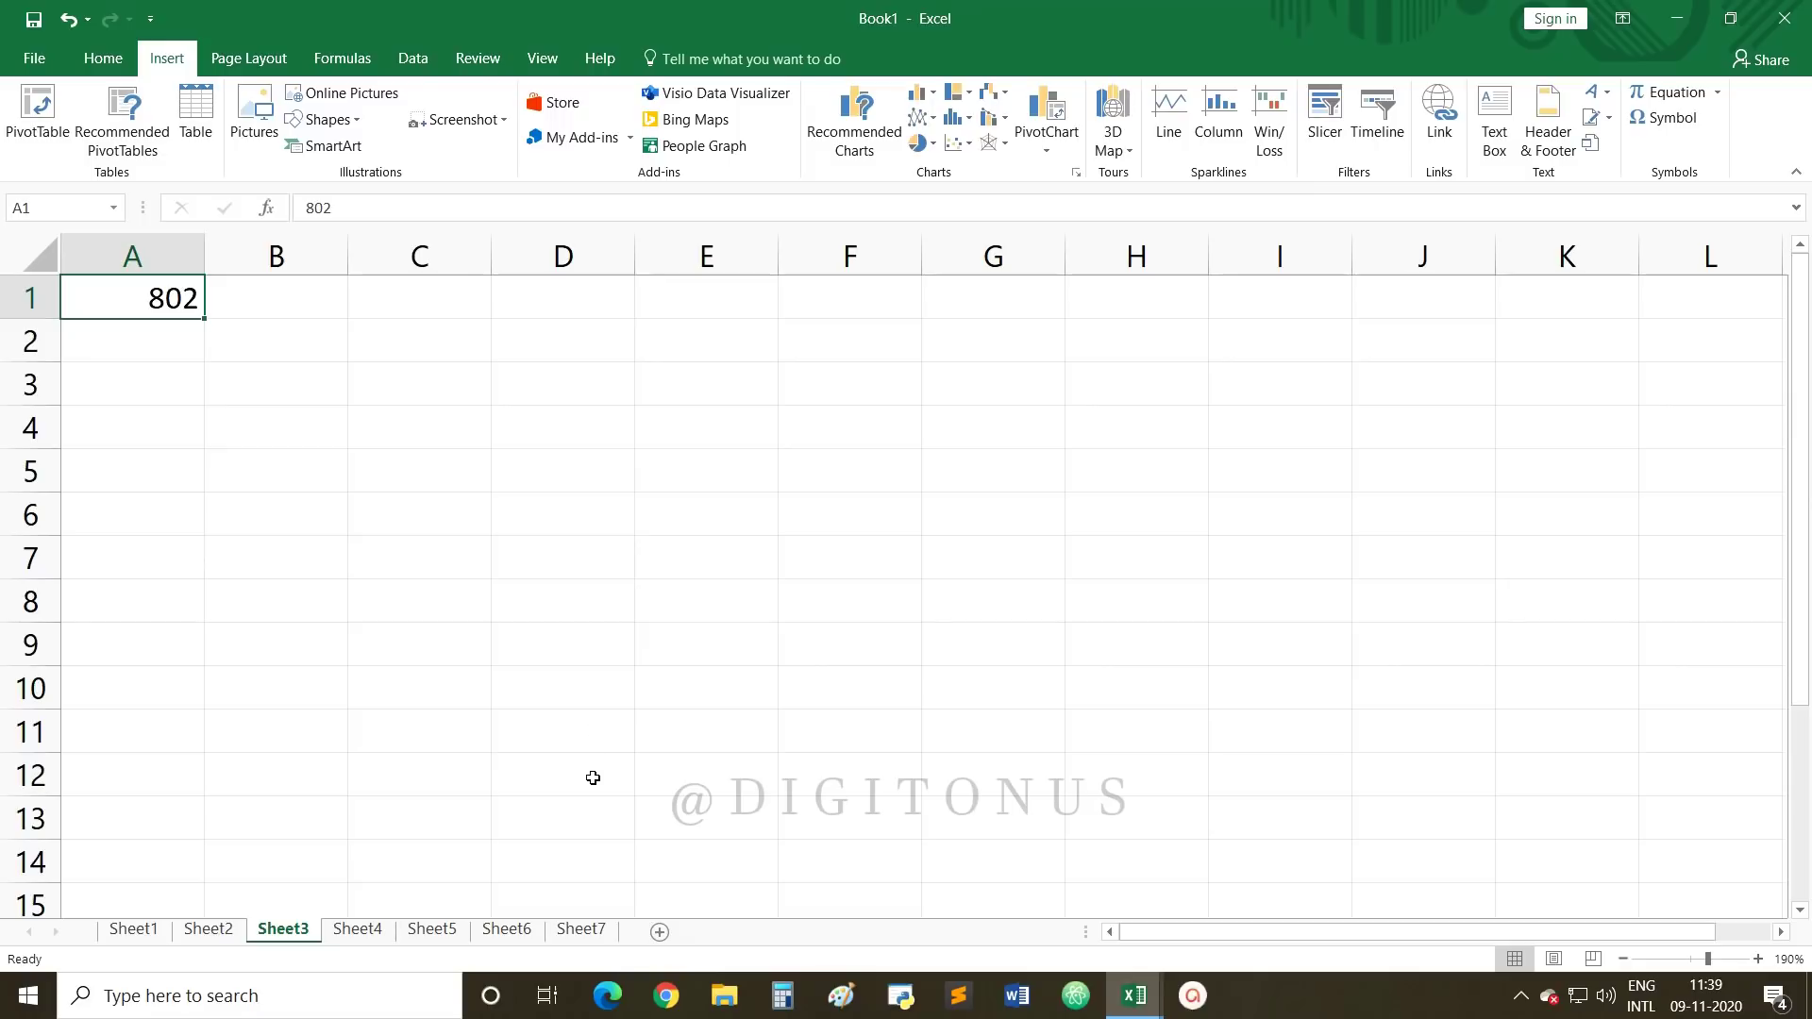
left_click(583, 931)
left_click(863, 732)
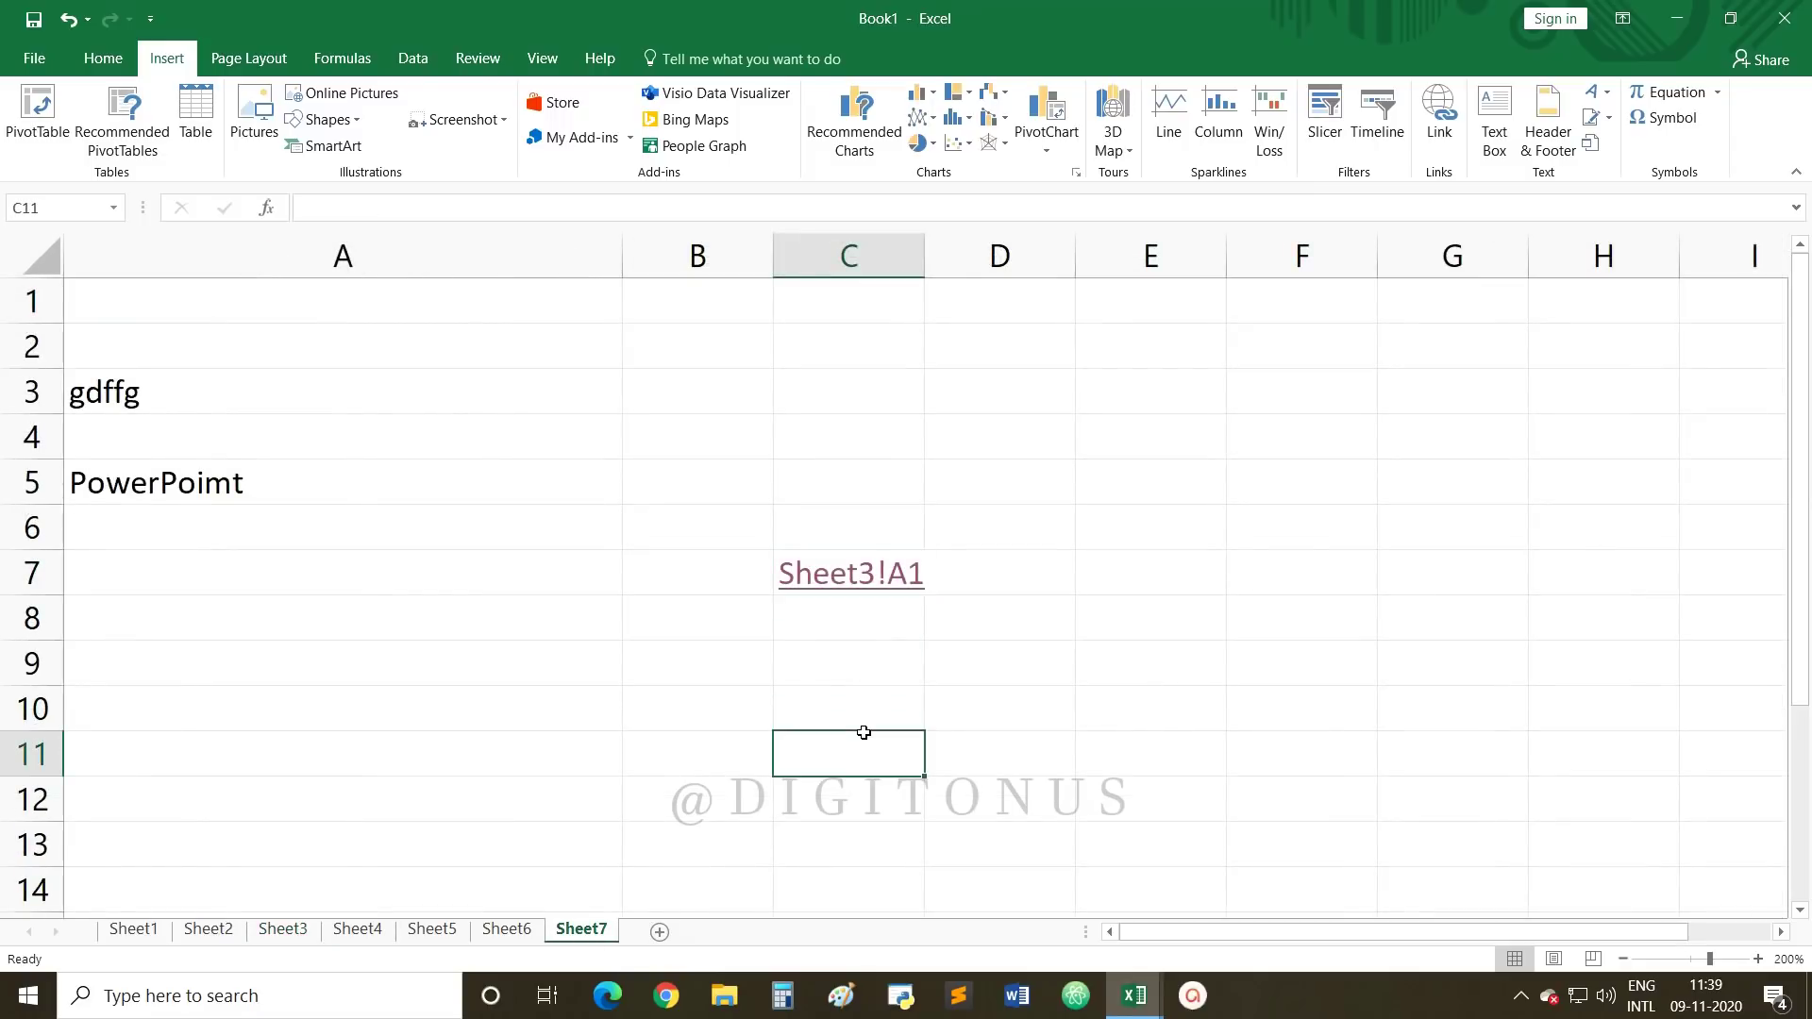